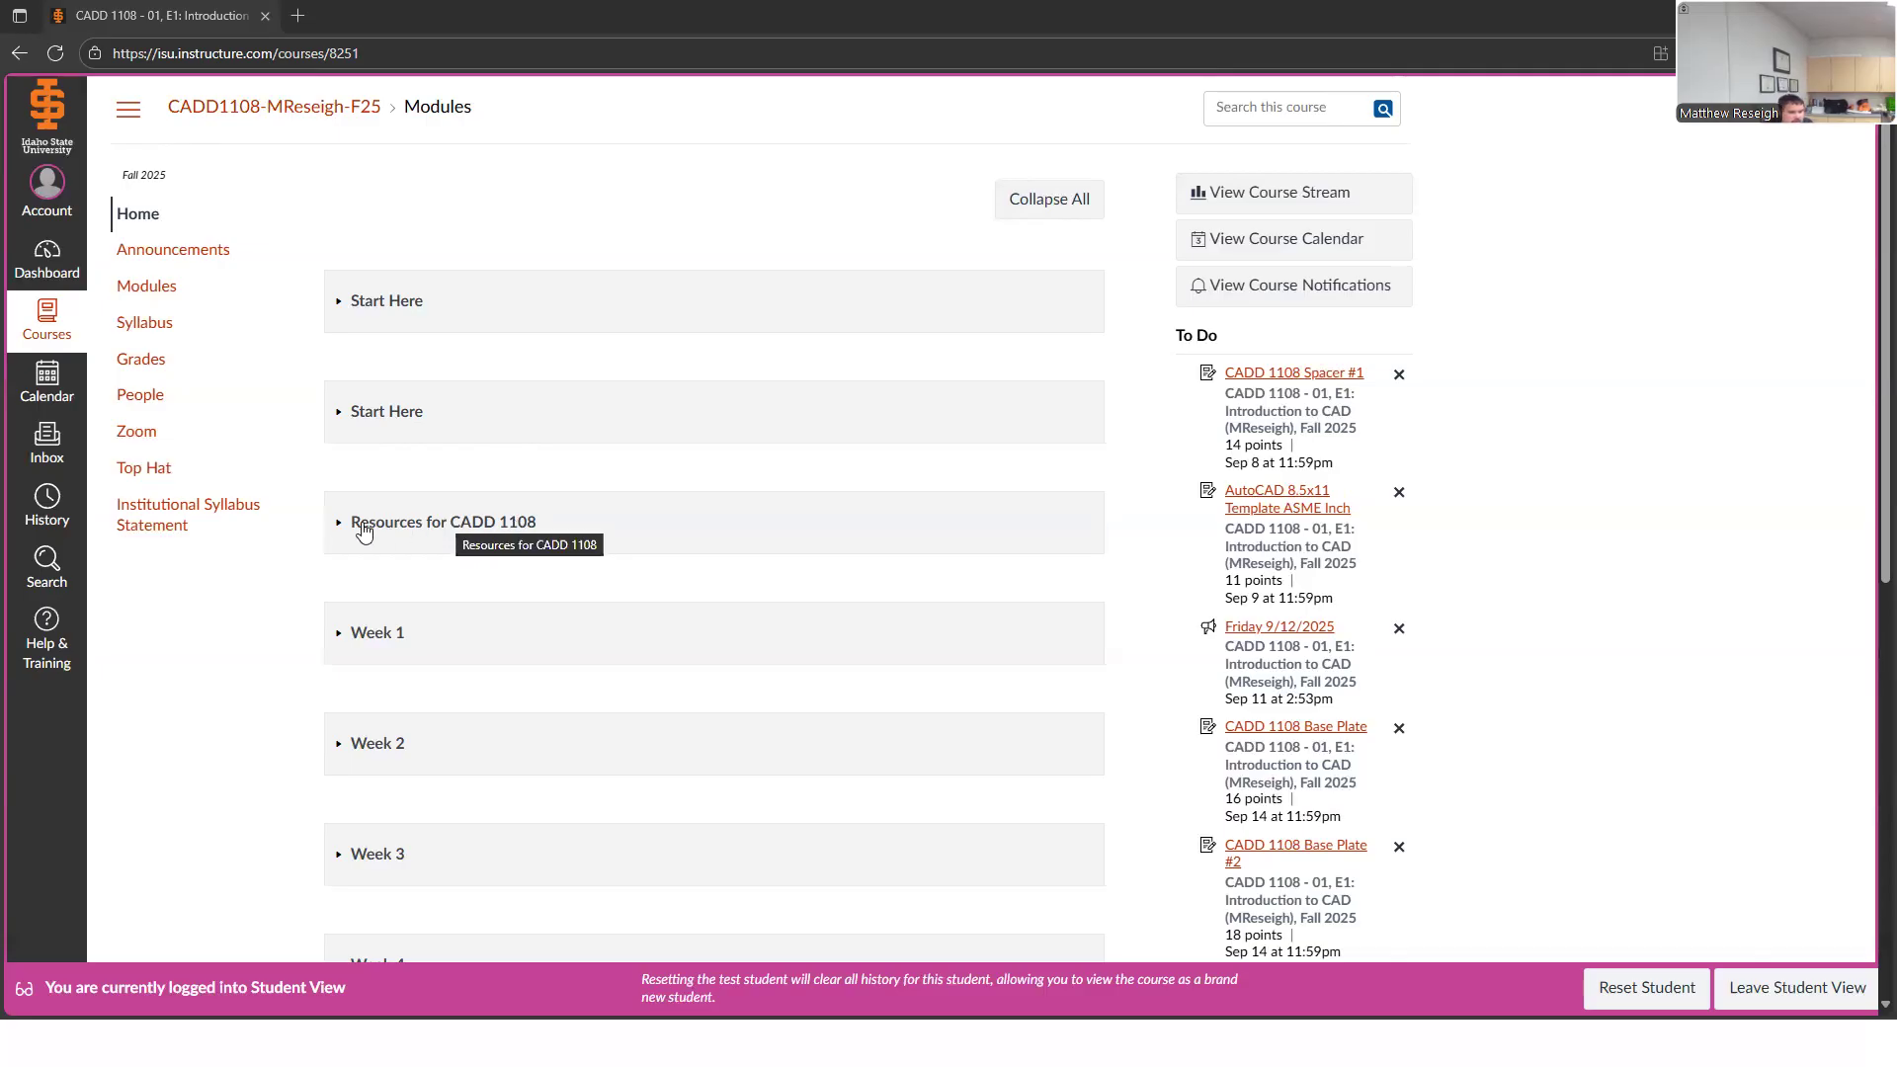
# Step: Open the Resources for AutoCAD page from the Resources for CADD 1108 module and look through its reference files and templates
pyautogui.click(364, 532)
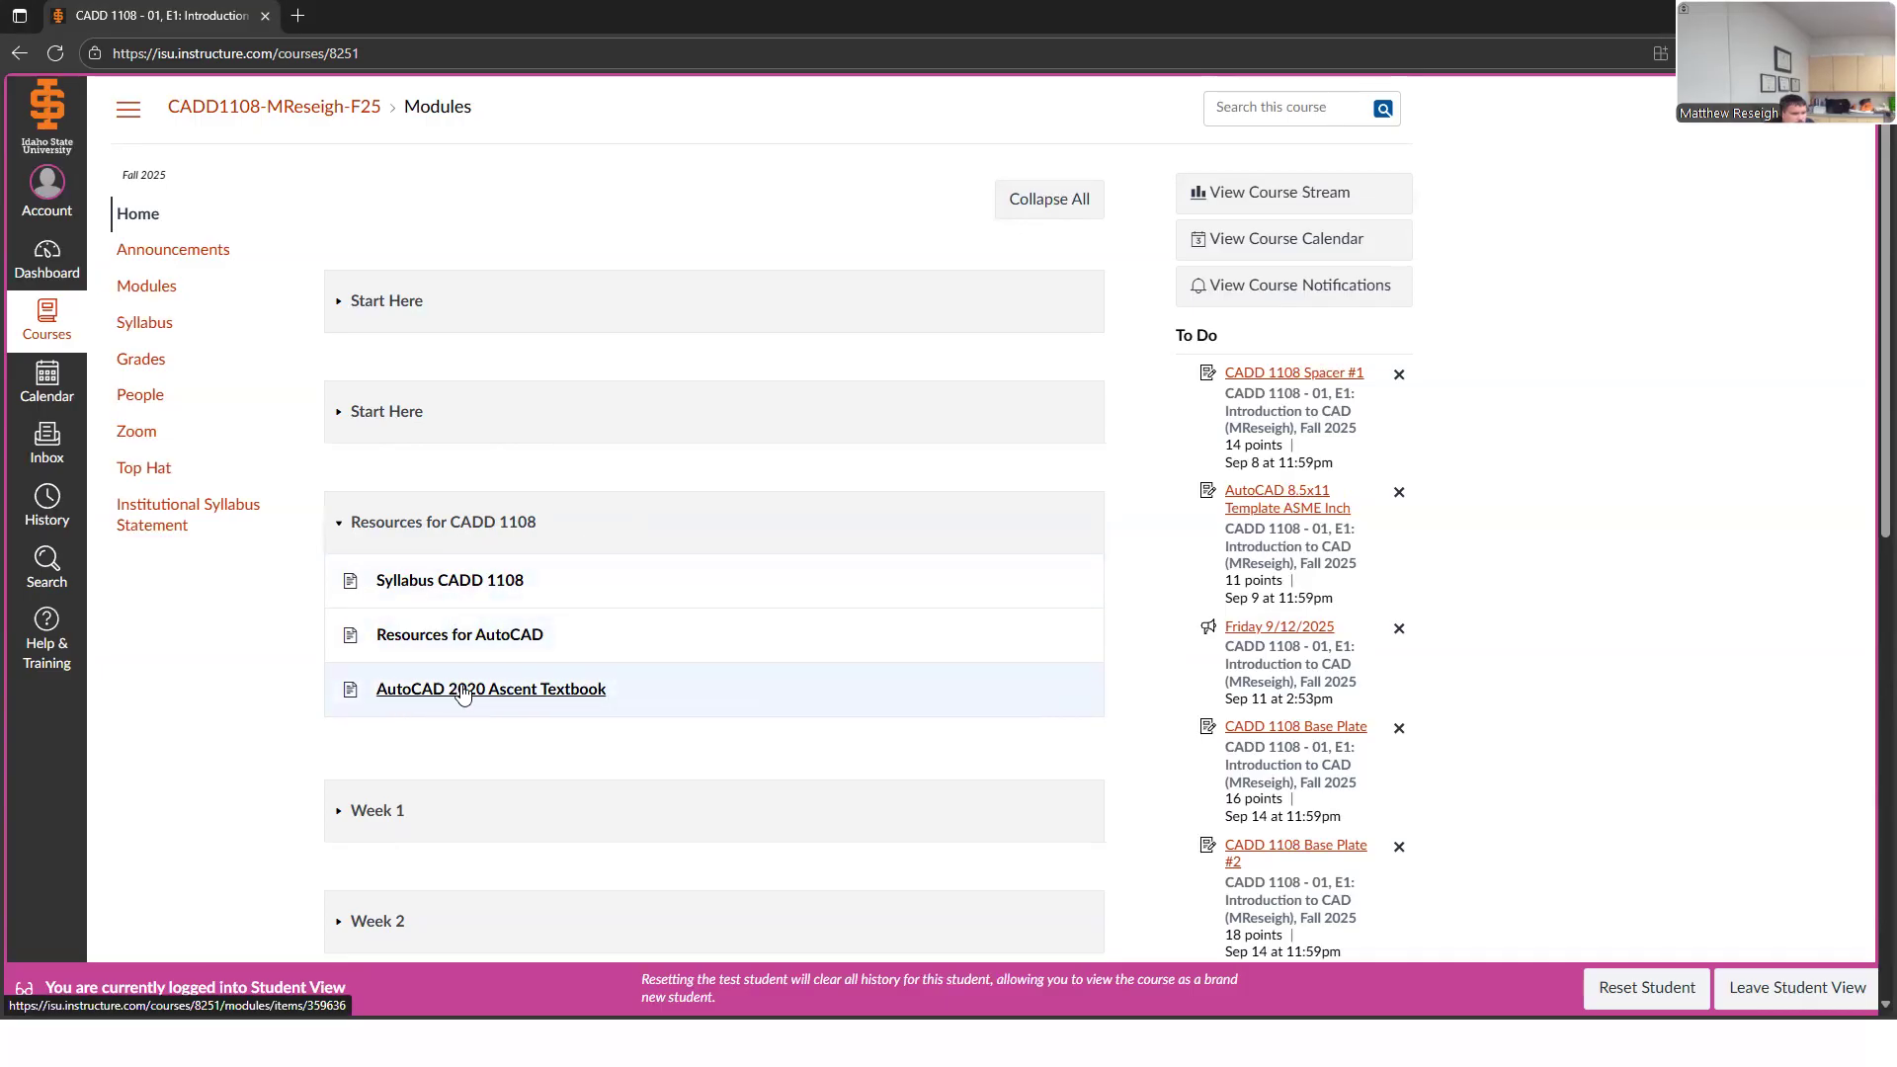
pyautogui.click(420, 635)
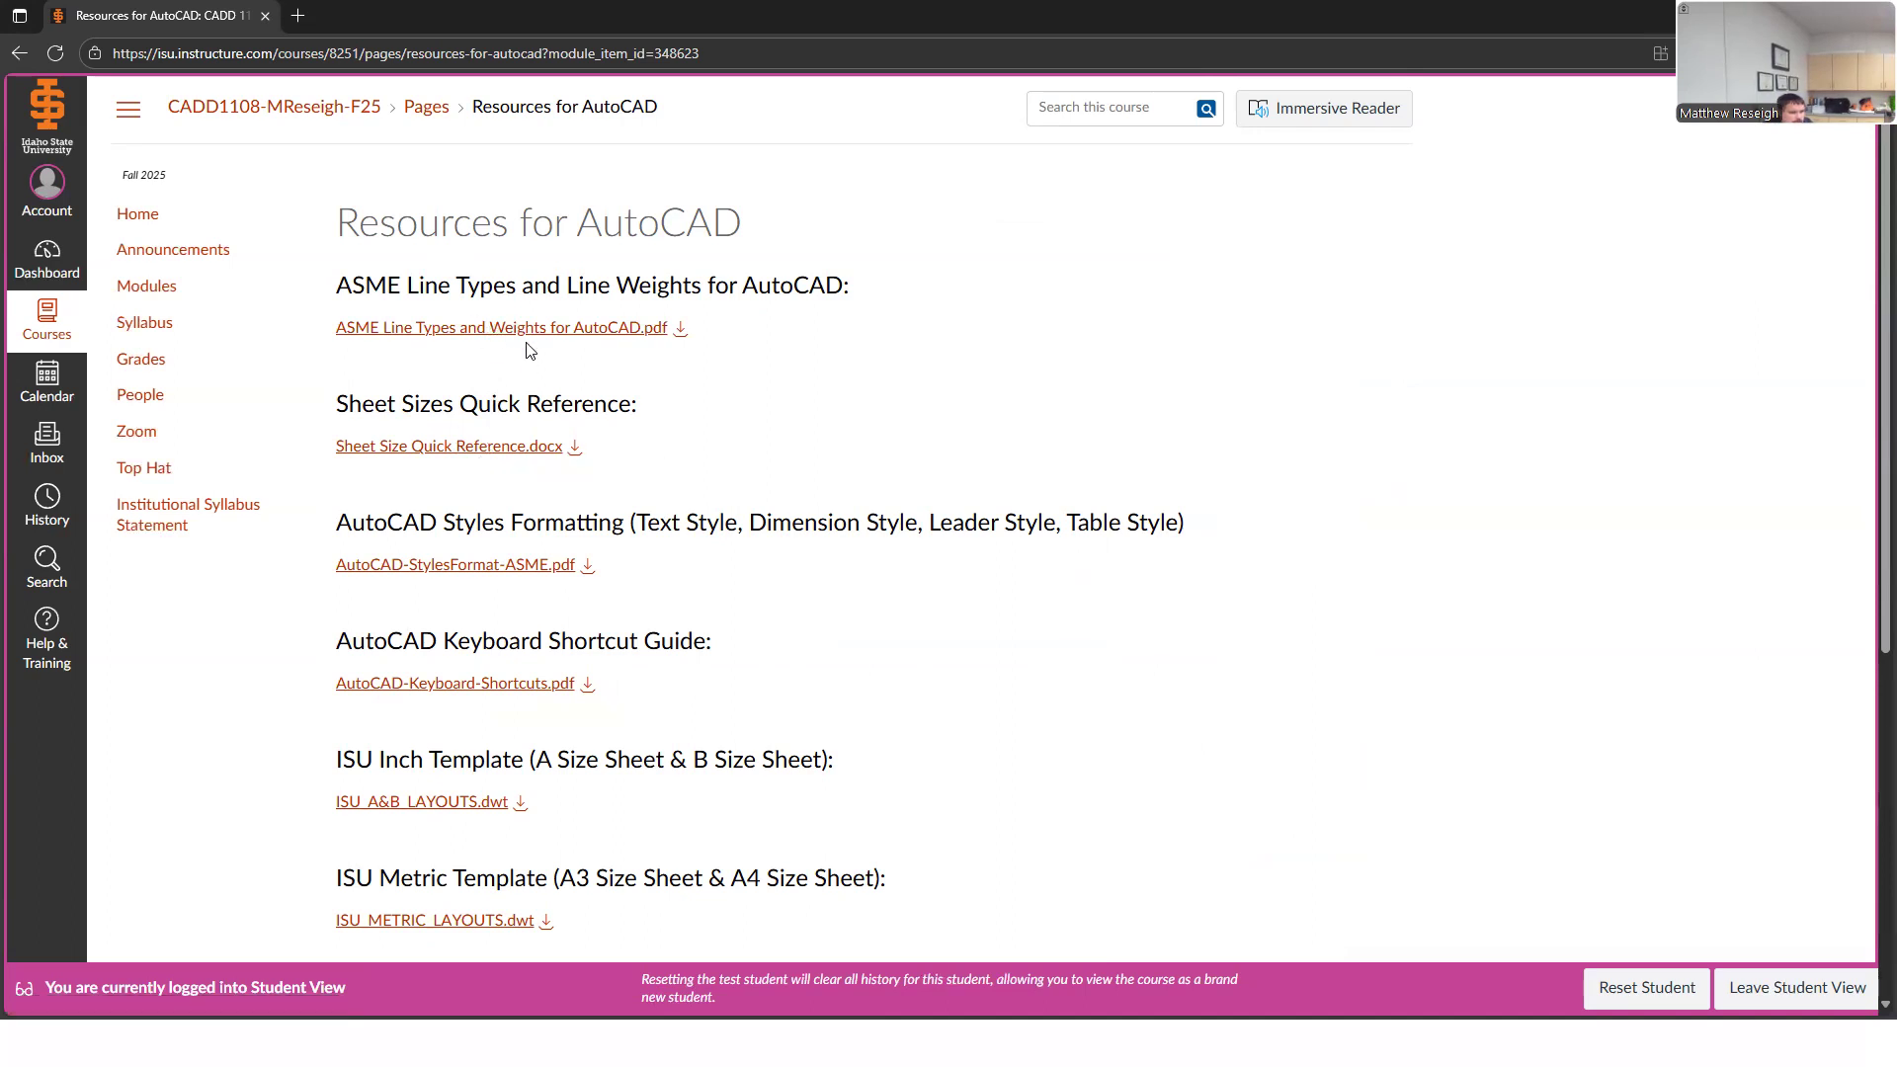
pyautogui.scroll(-1, 445, 465)
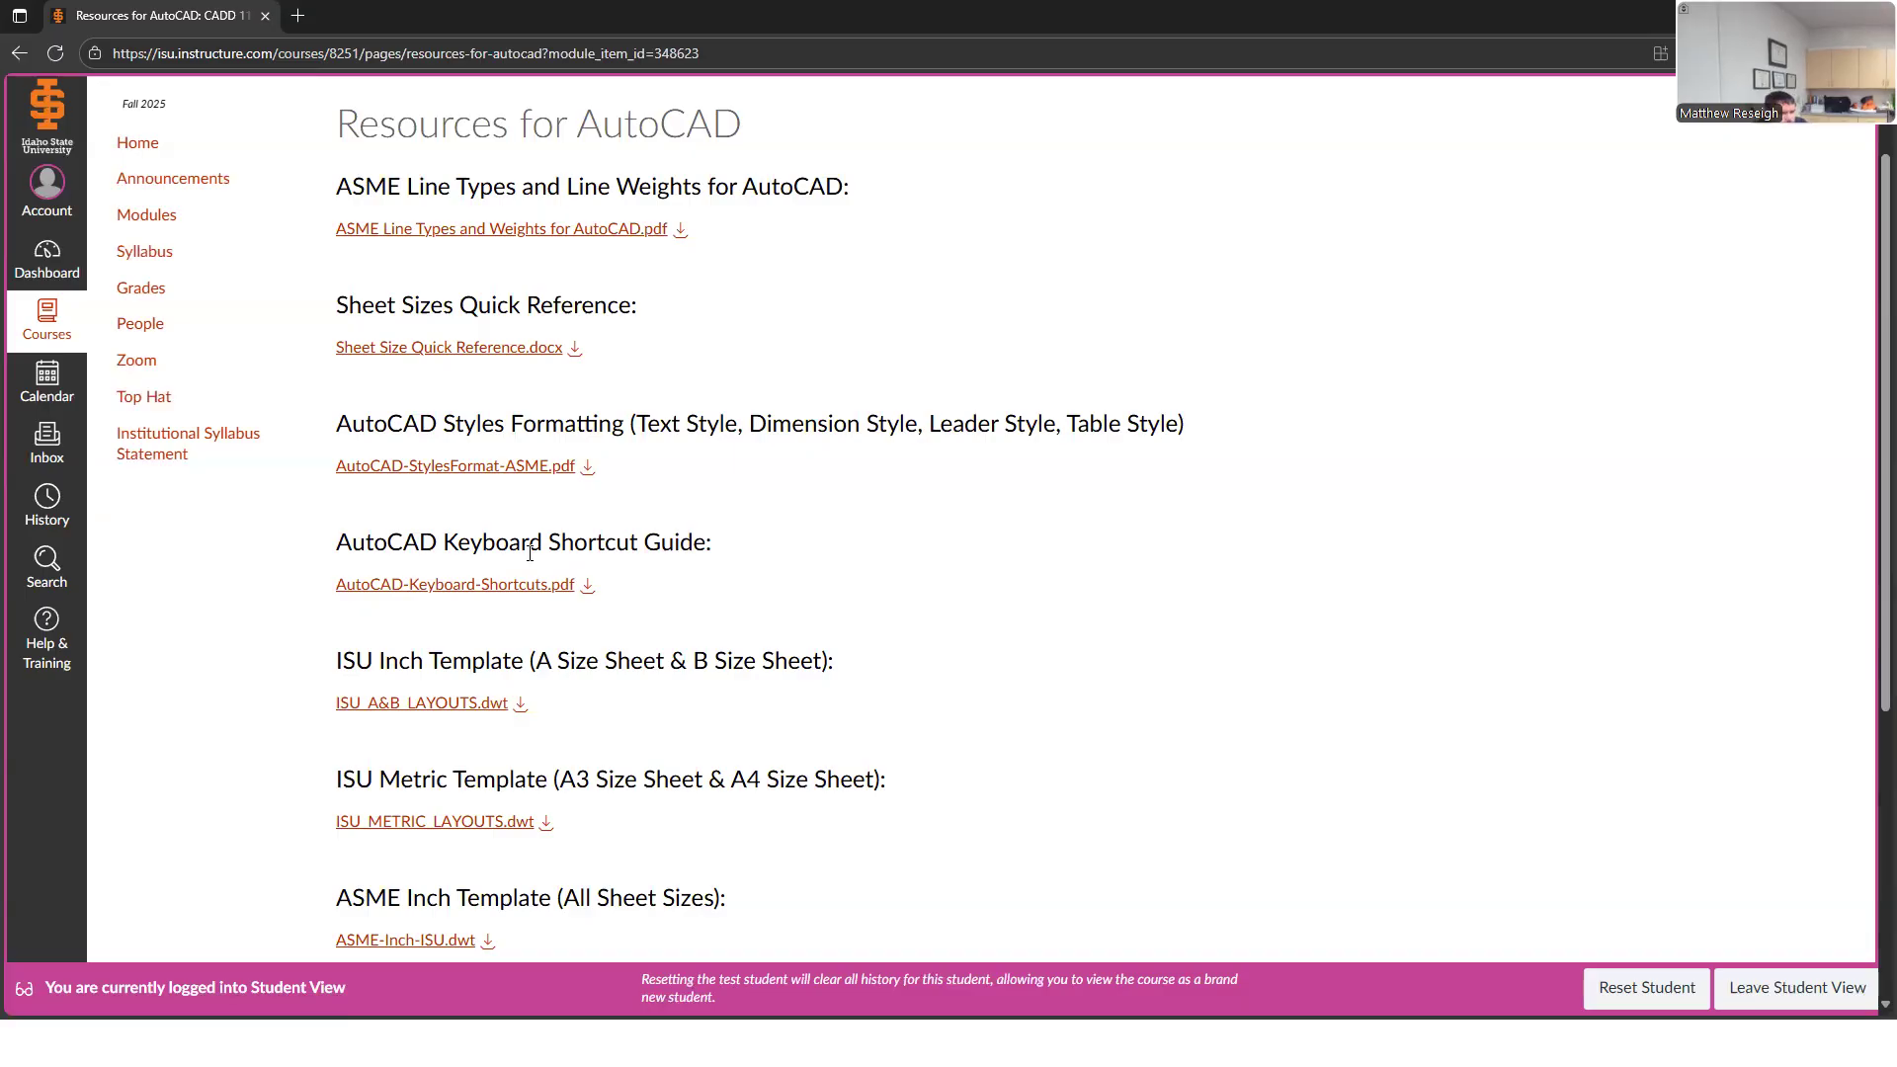
pyautogui.scroll(-2, 524, 603)
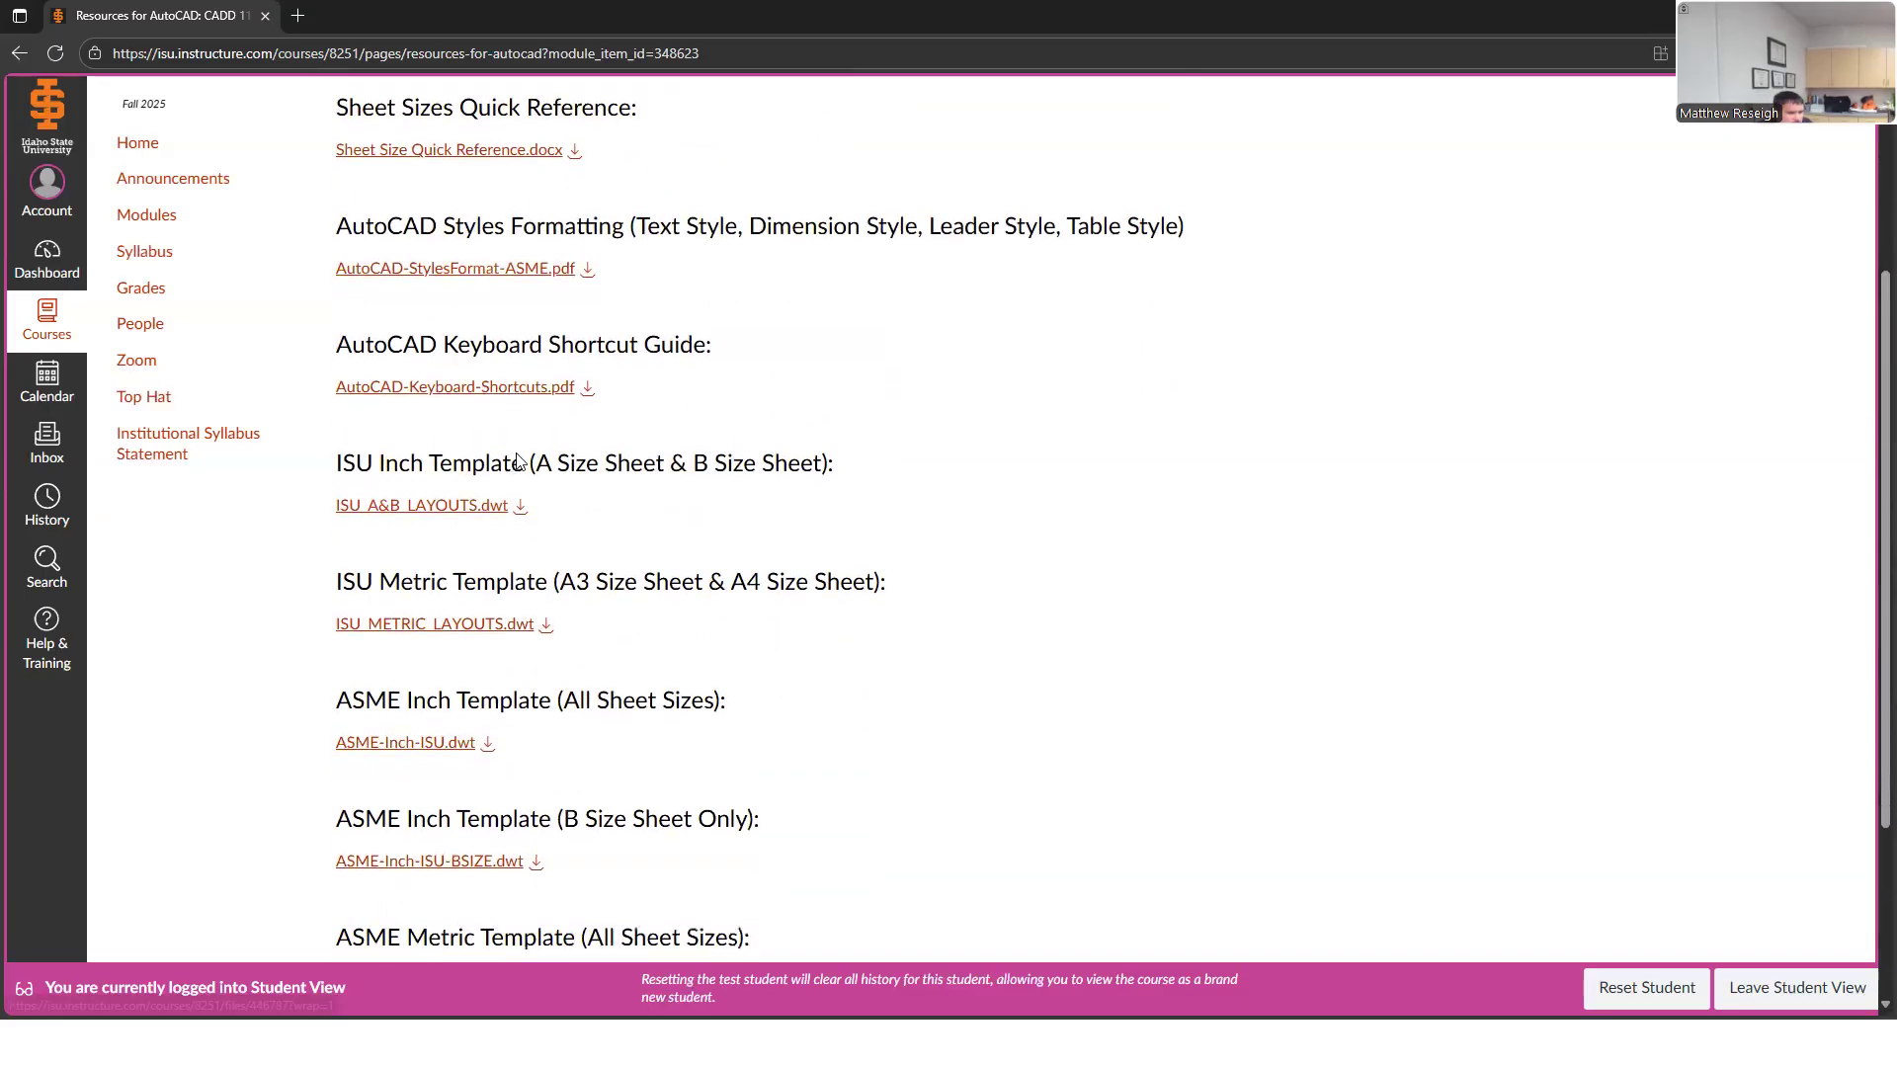
pyautogui.scroll(-3, 512, 435)
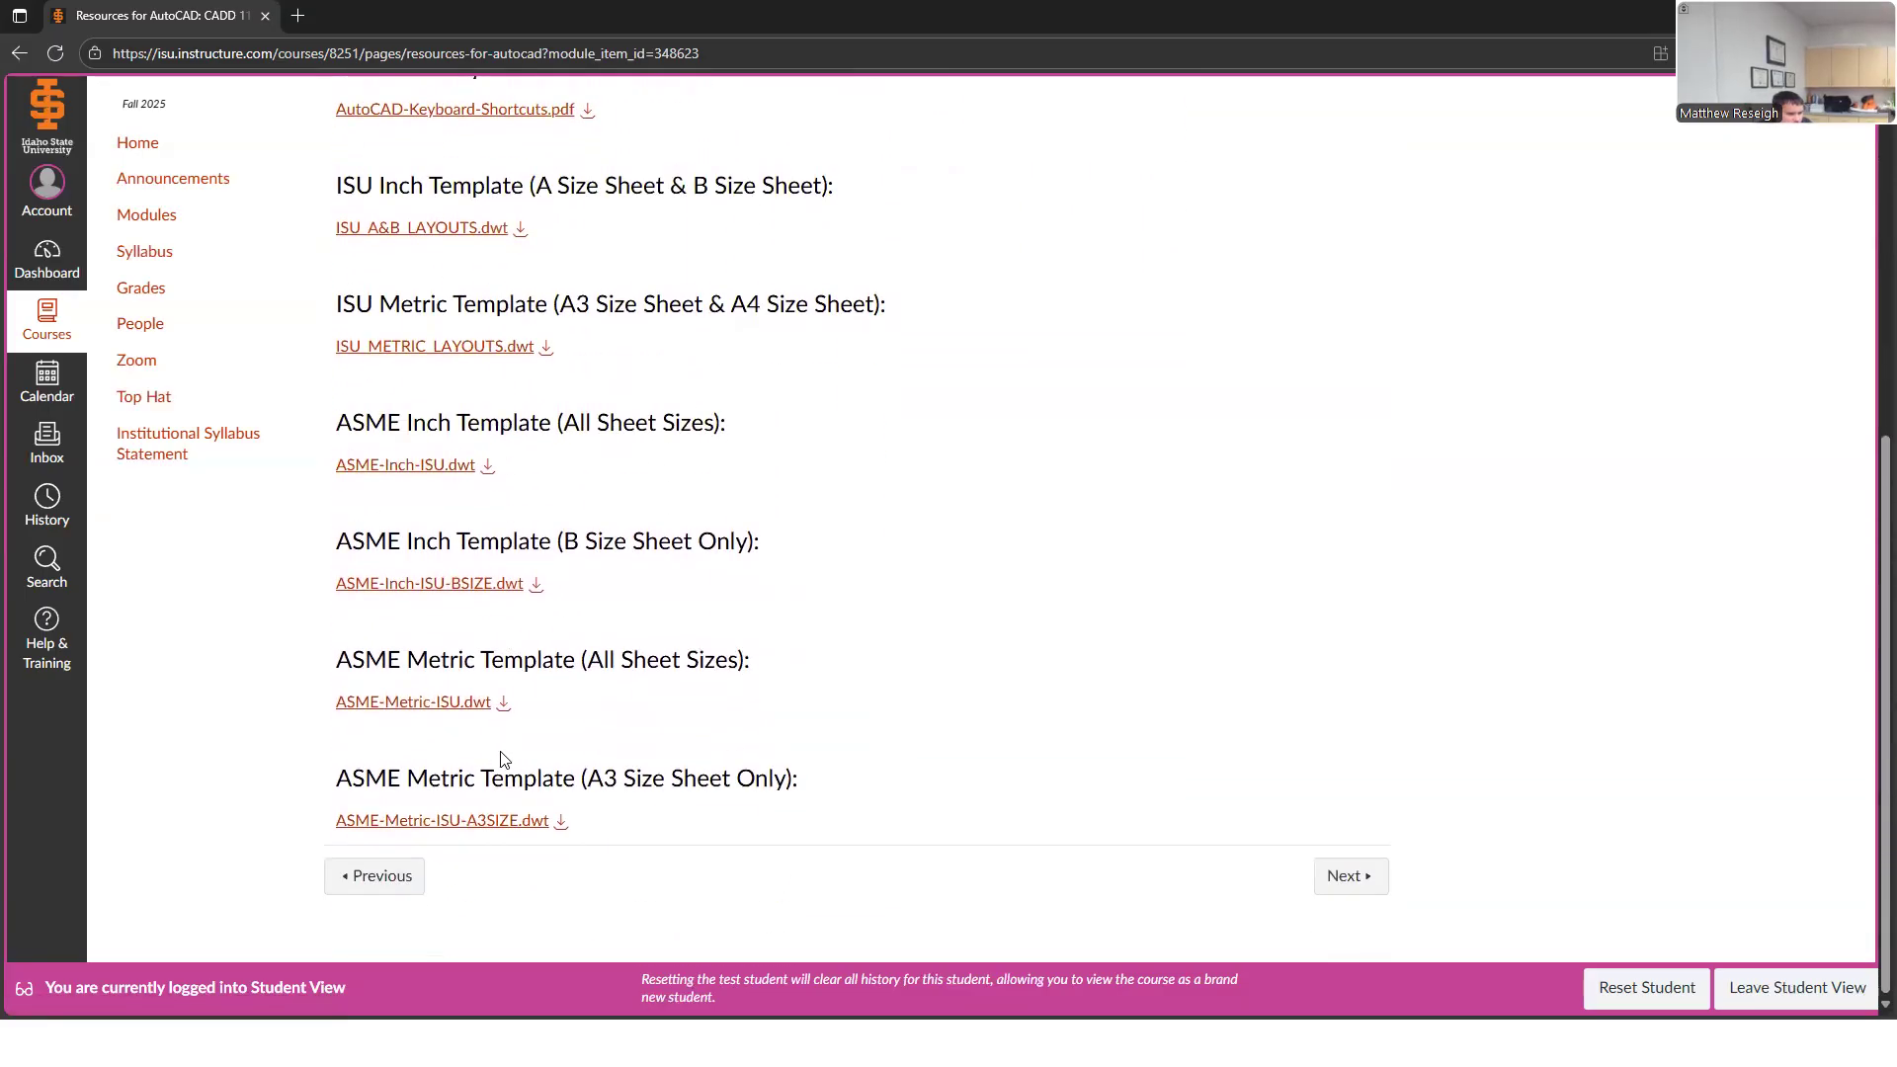
pyautogui.scroll(3, 501, 758)
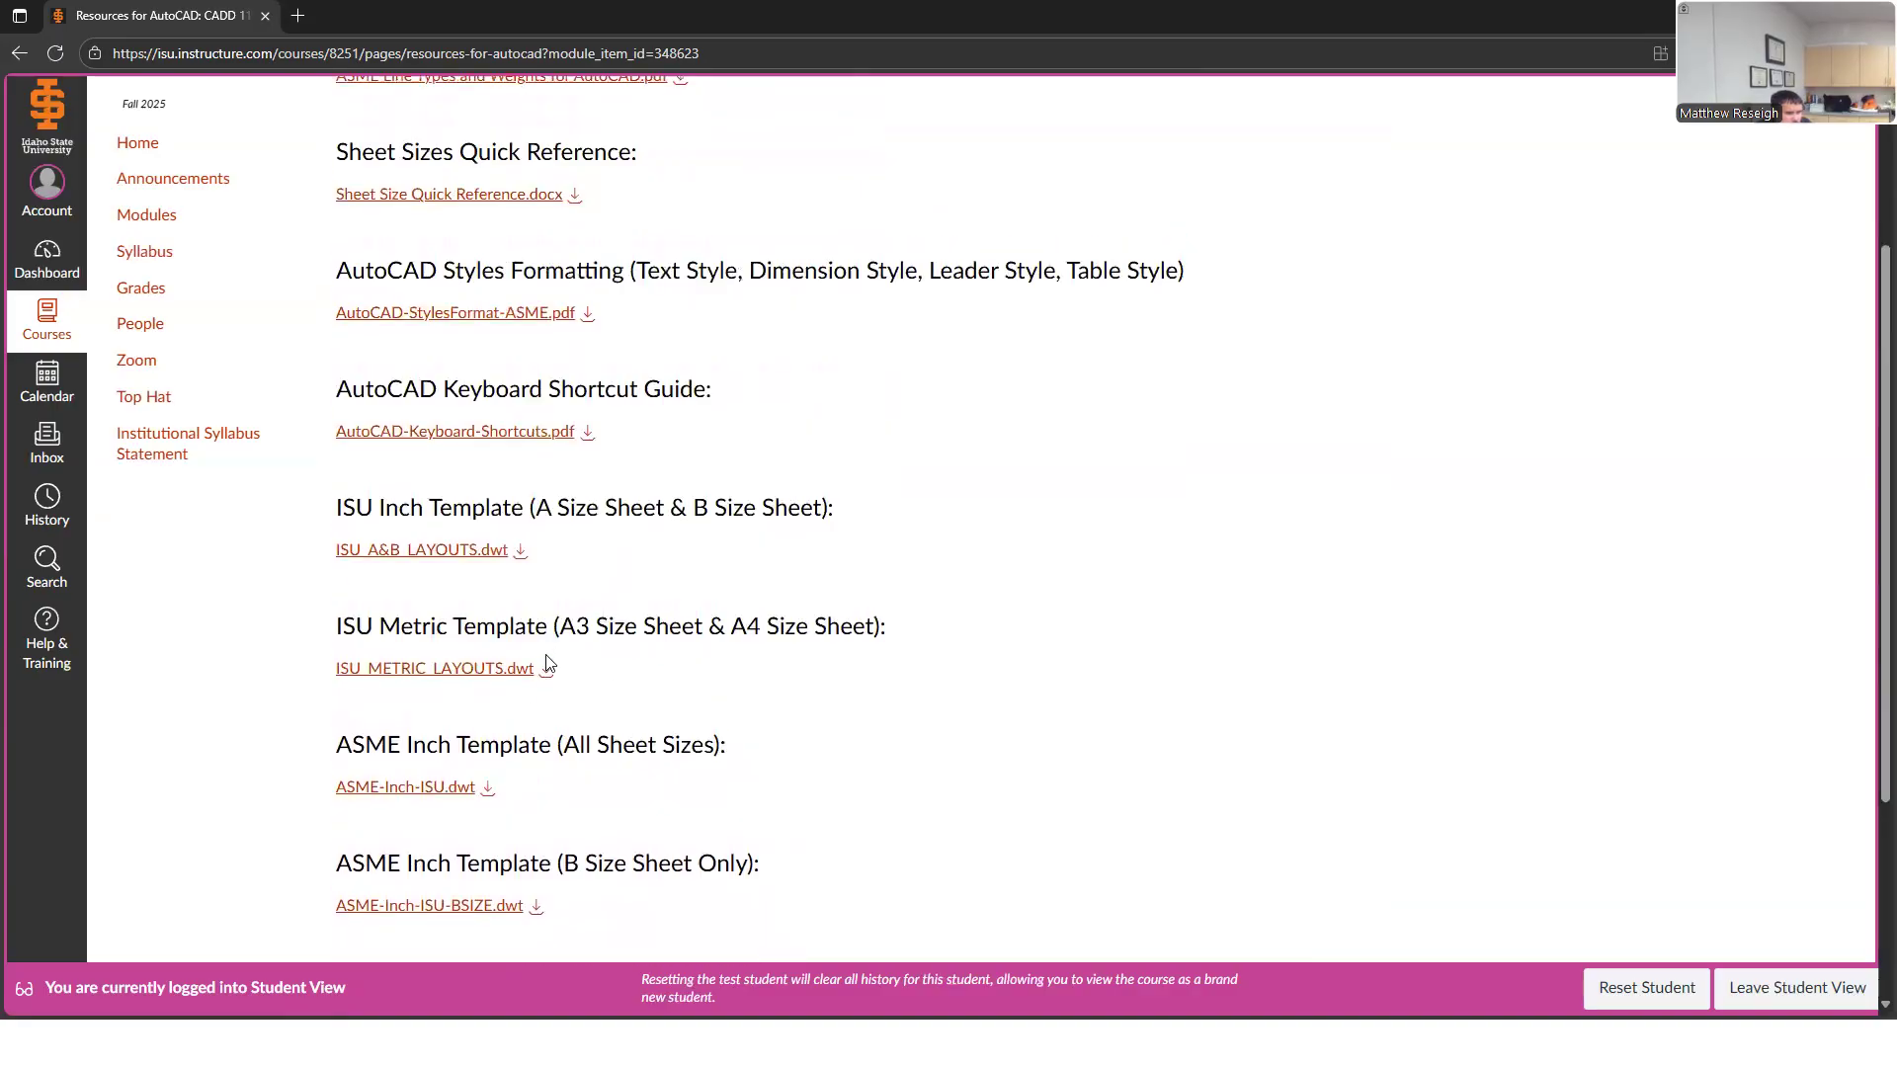
pyautogui.scroll(2, 548, 662)
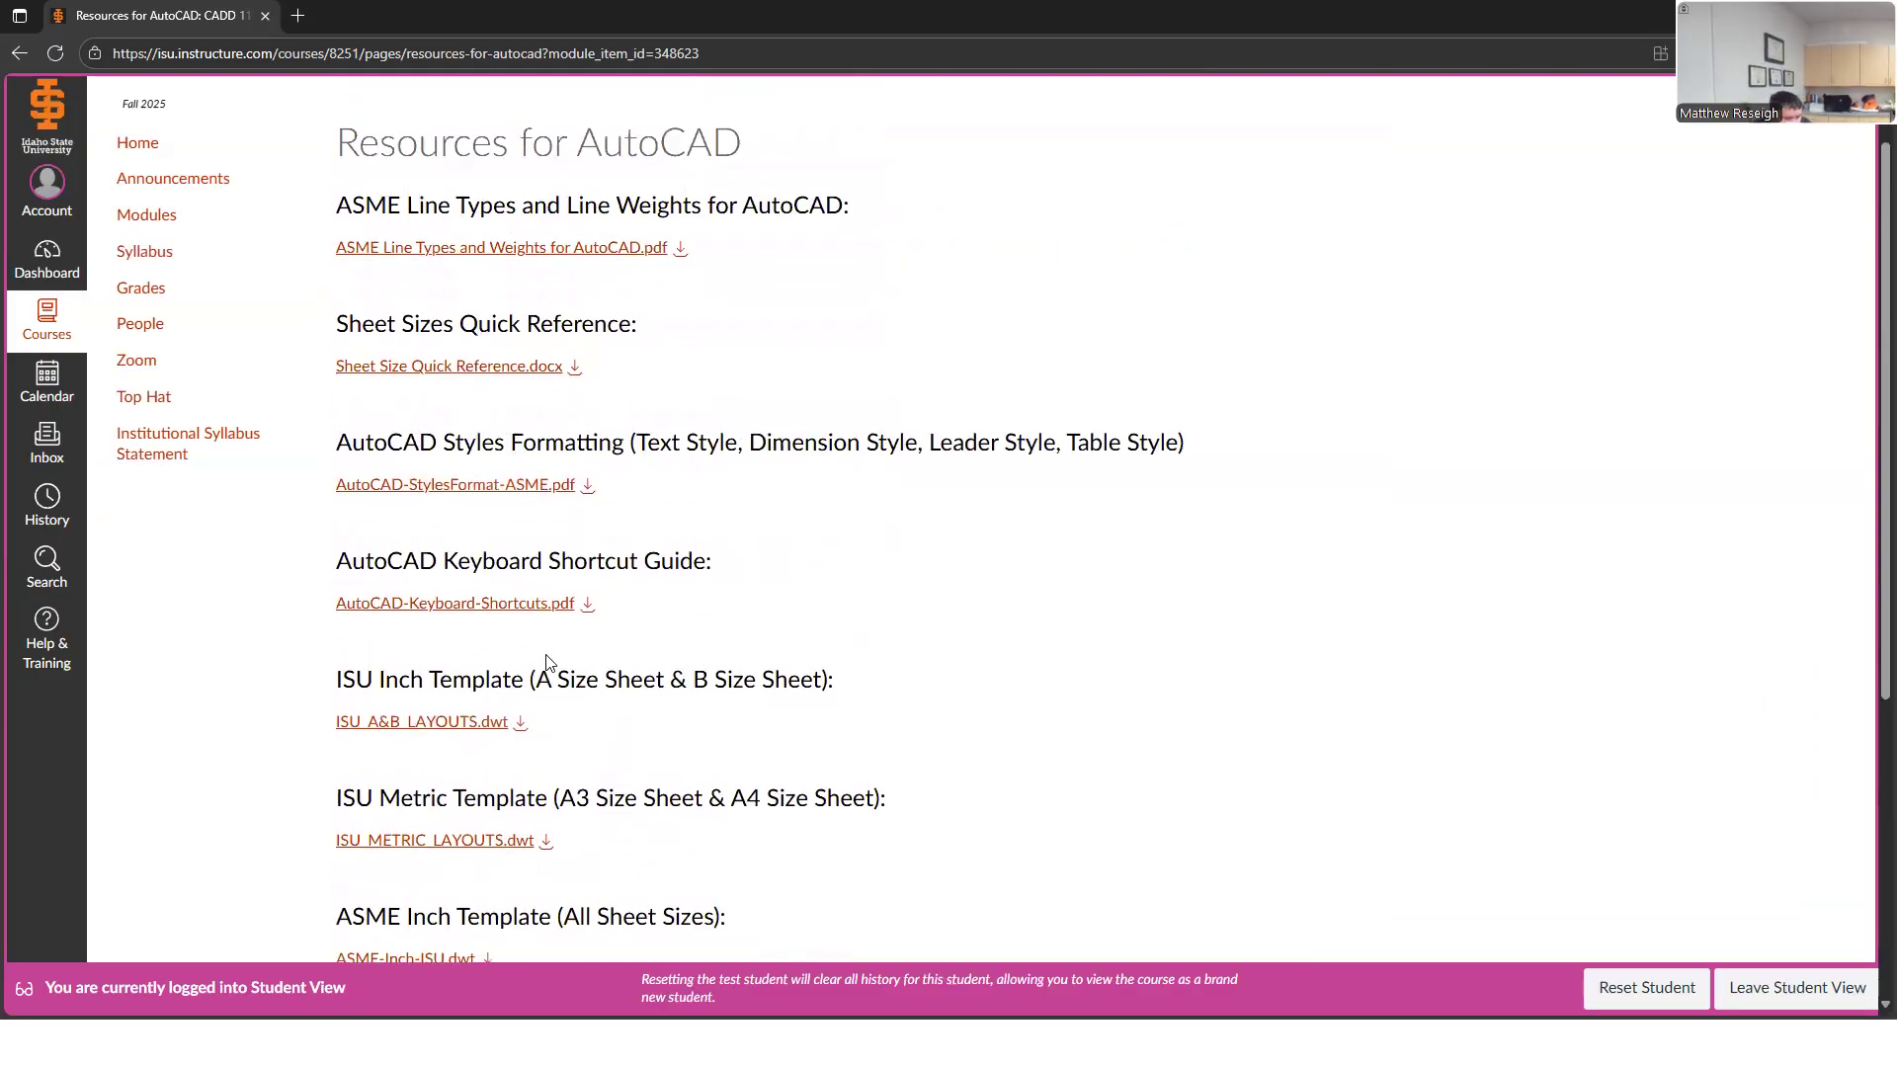
pyautogui.scroll(1, 548, 775)
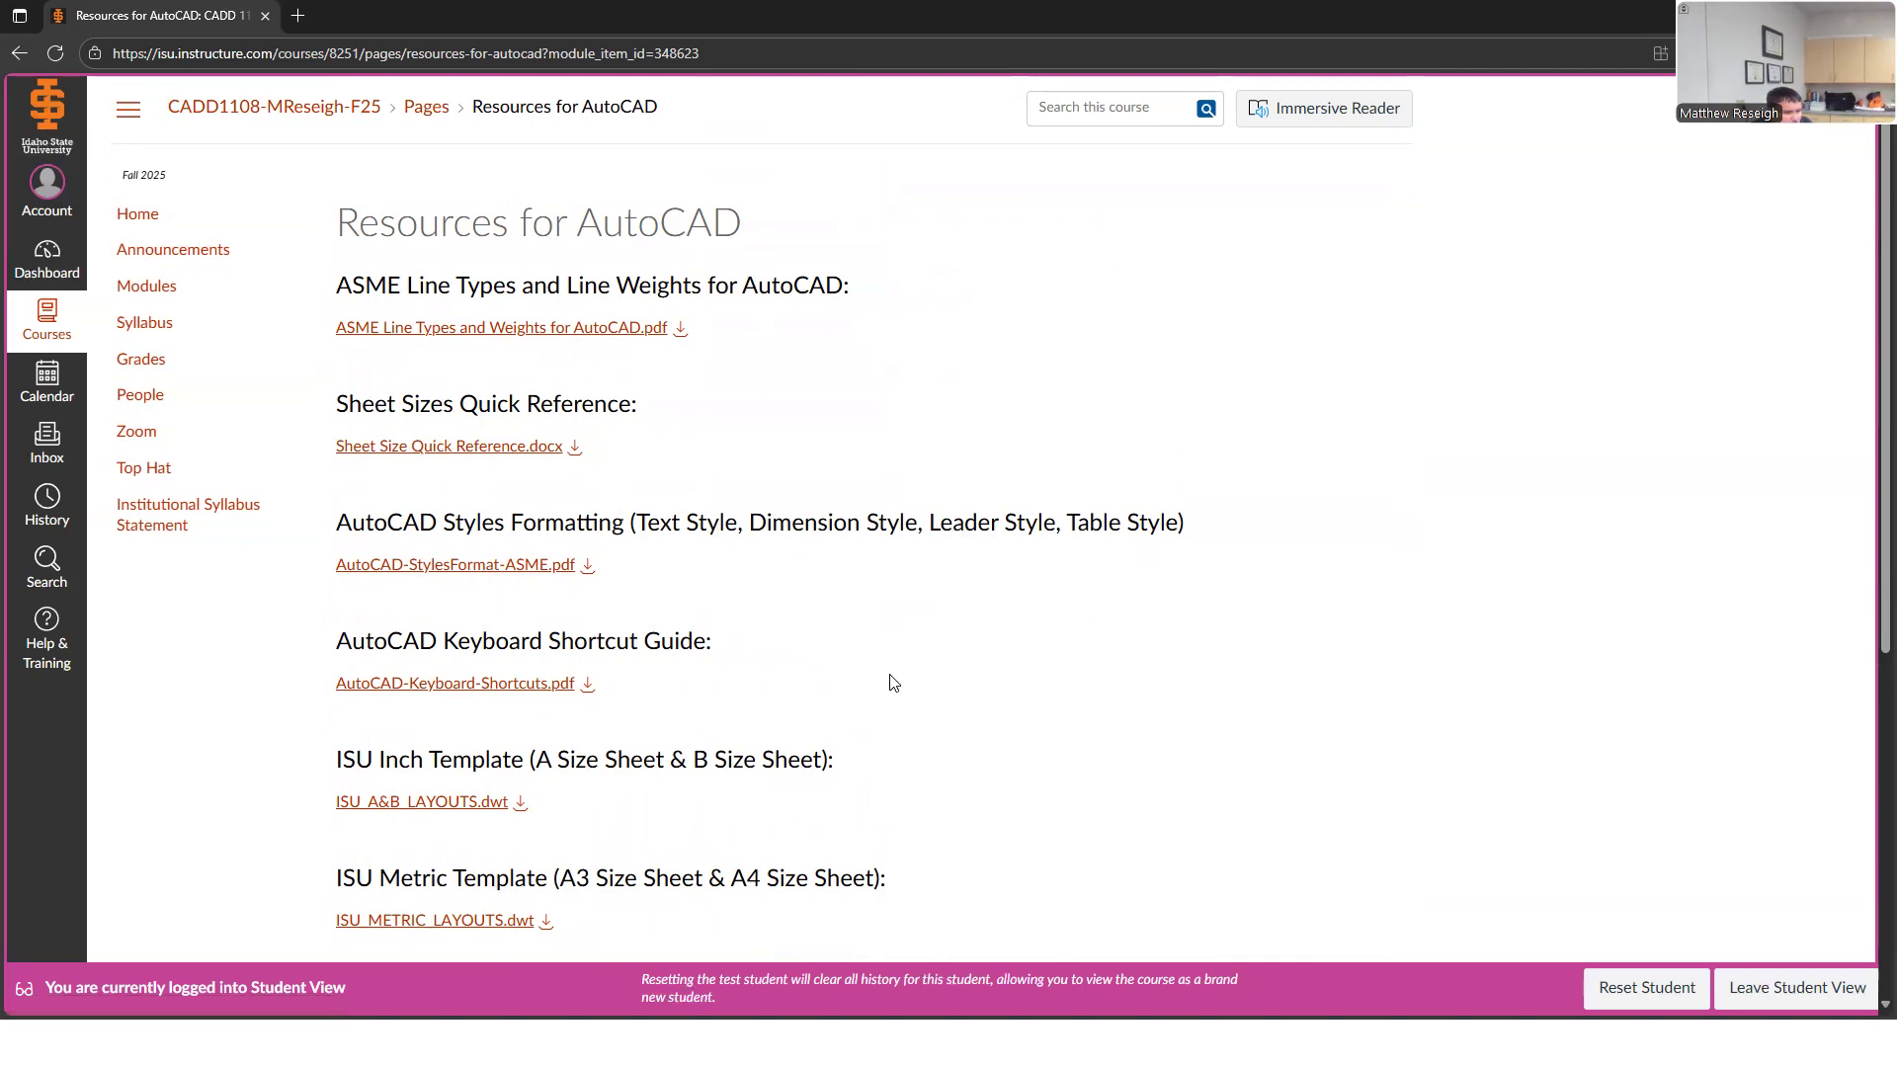
# Step: Preview AutoCAD-StylesFormat-ASME.pdf, read the opening text style instructions for the ASME inch template, and close the preview
pyautogui.click(452, 574)
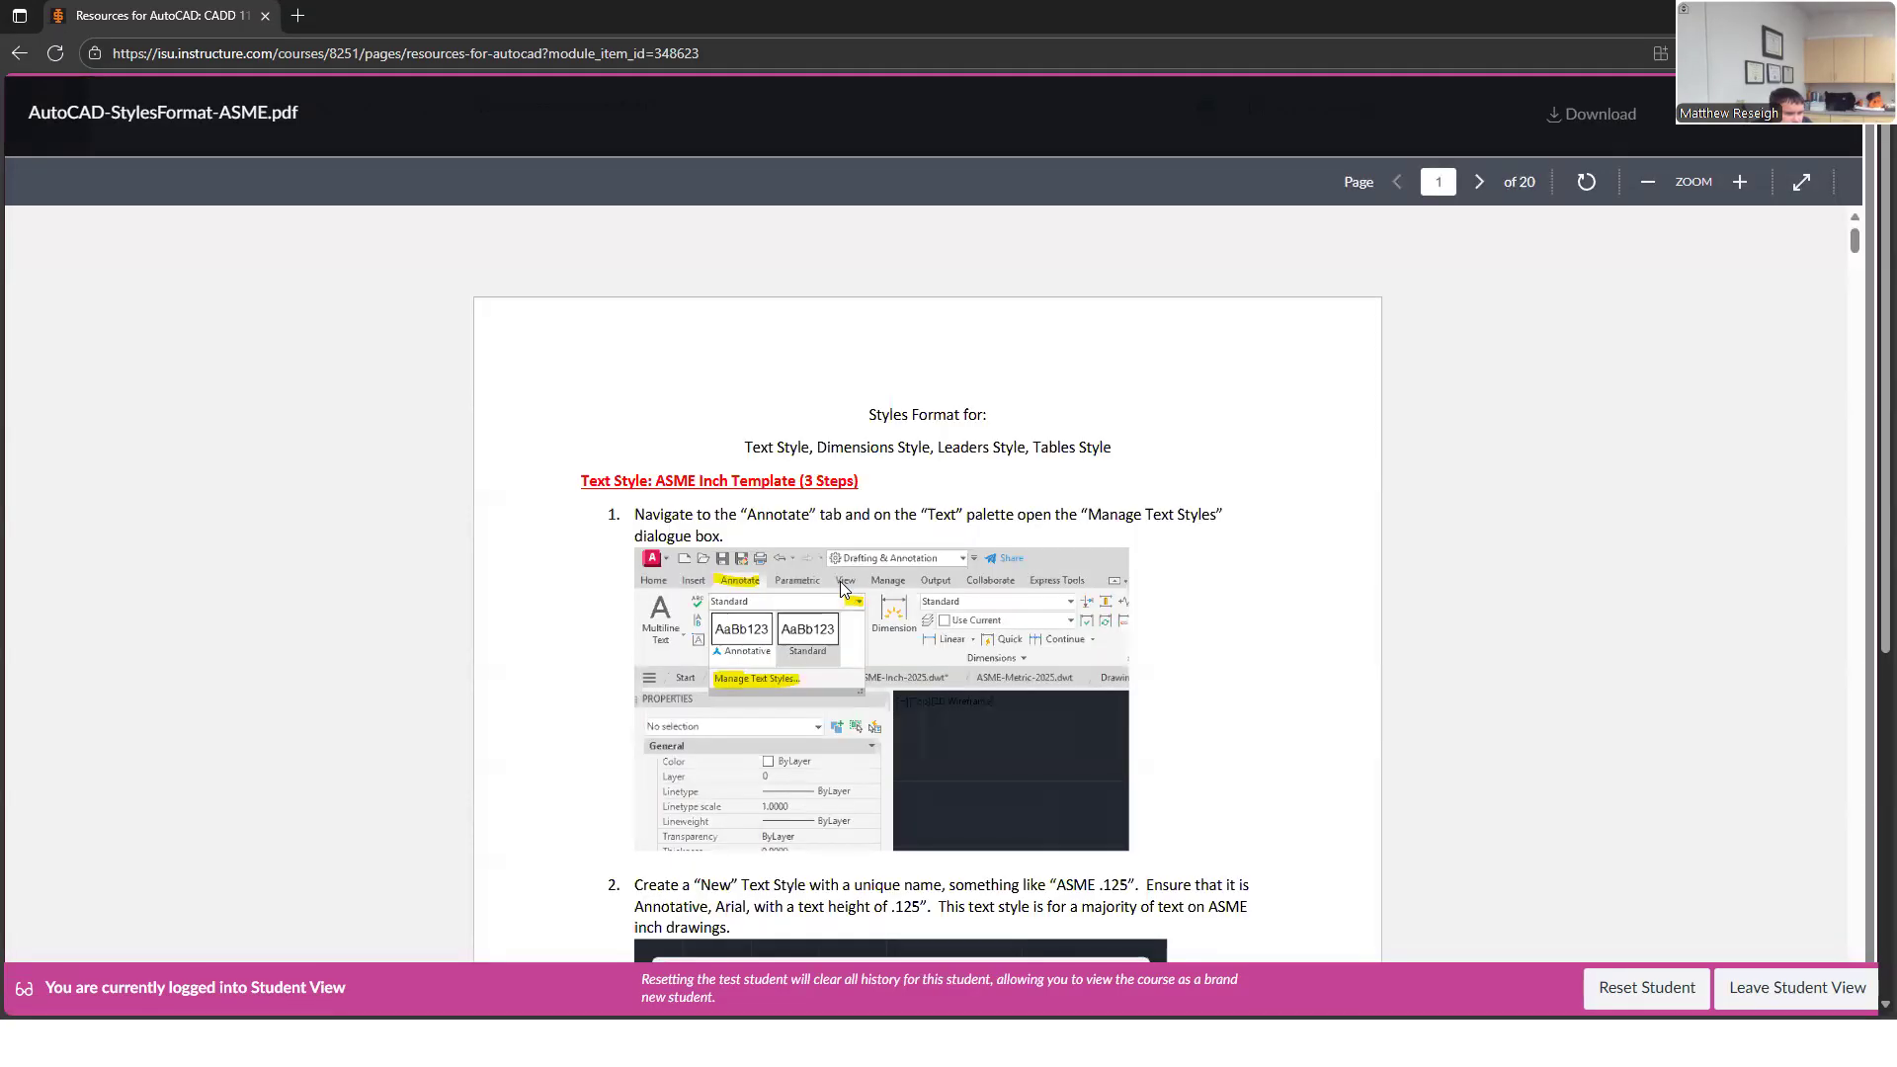
pyautogui.scroll(-2, 842, 587)
pyautogui.scroll(-5, 840, 585)
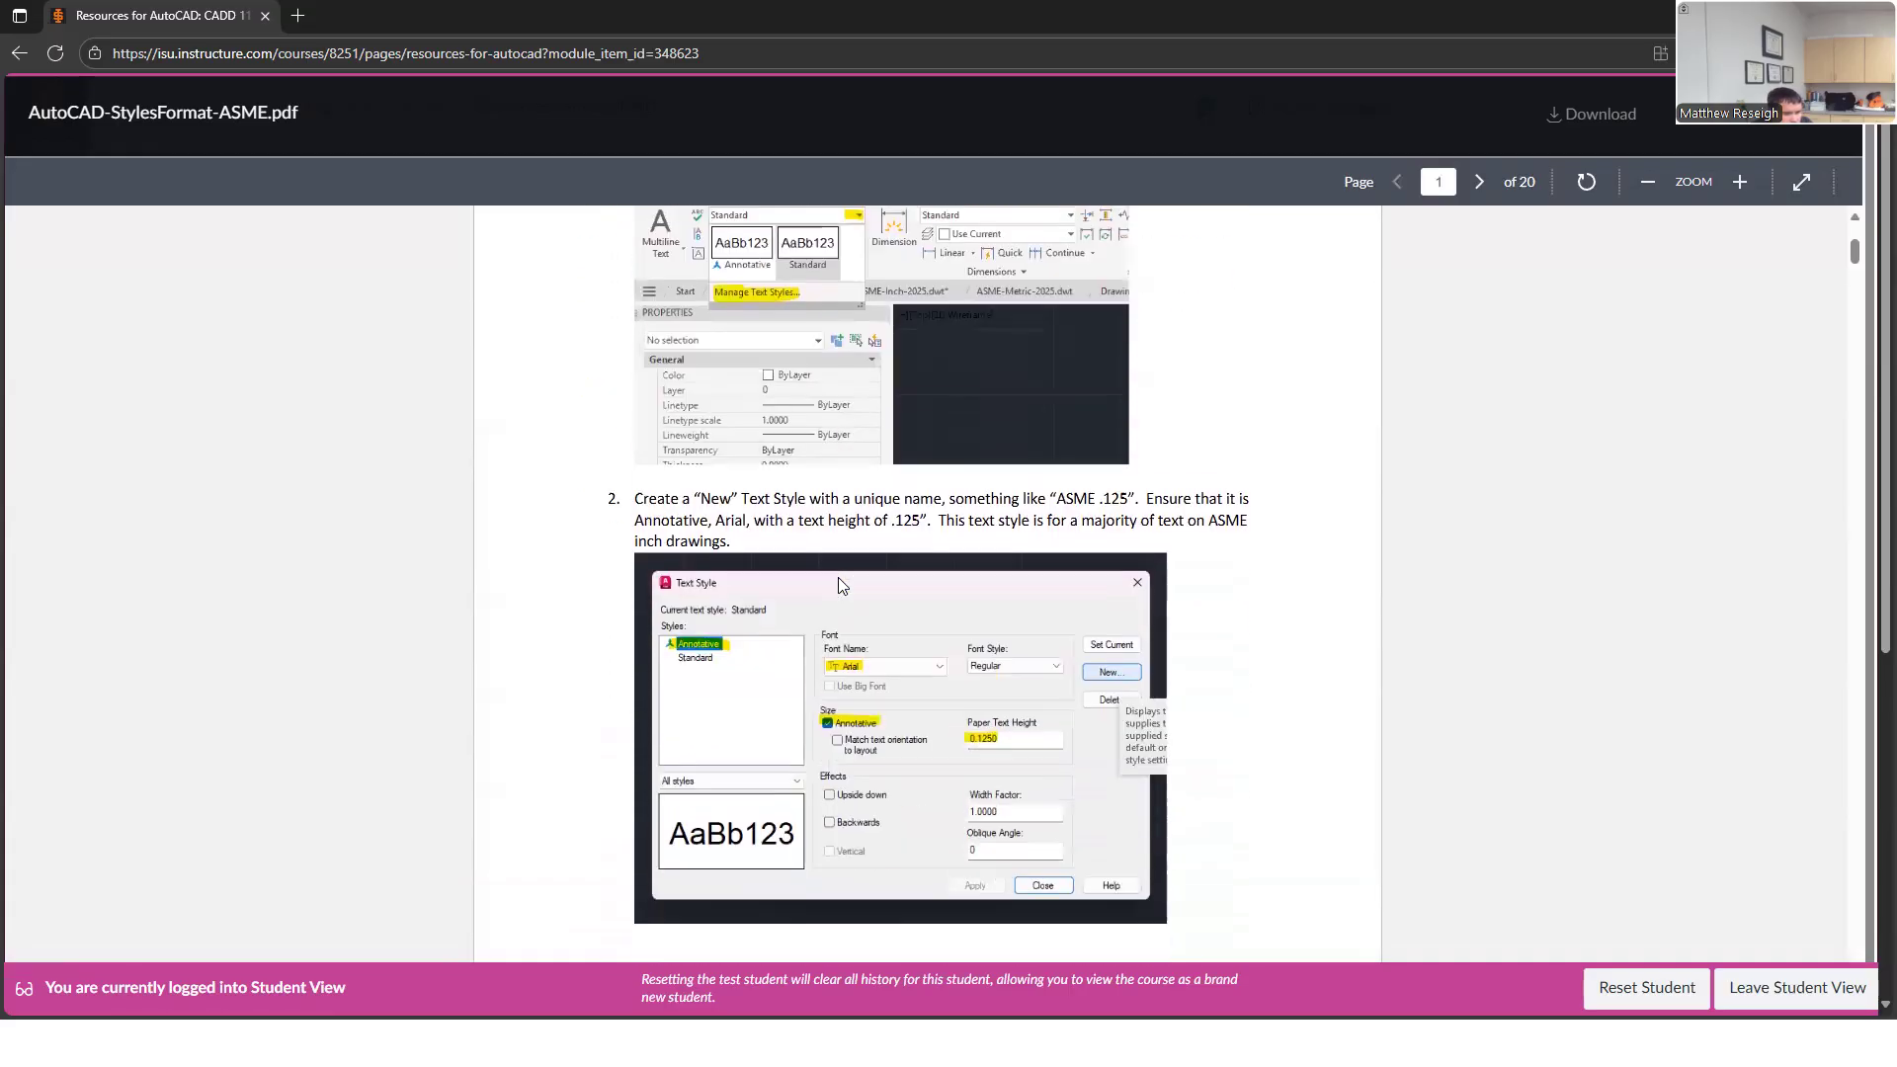
pyautogui.scroll(5, 840, 585)
pyautogui.scroll(1, 842, 587)
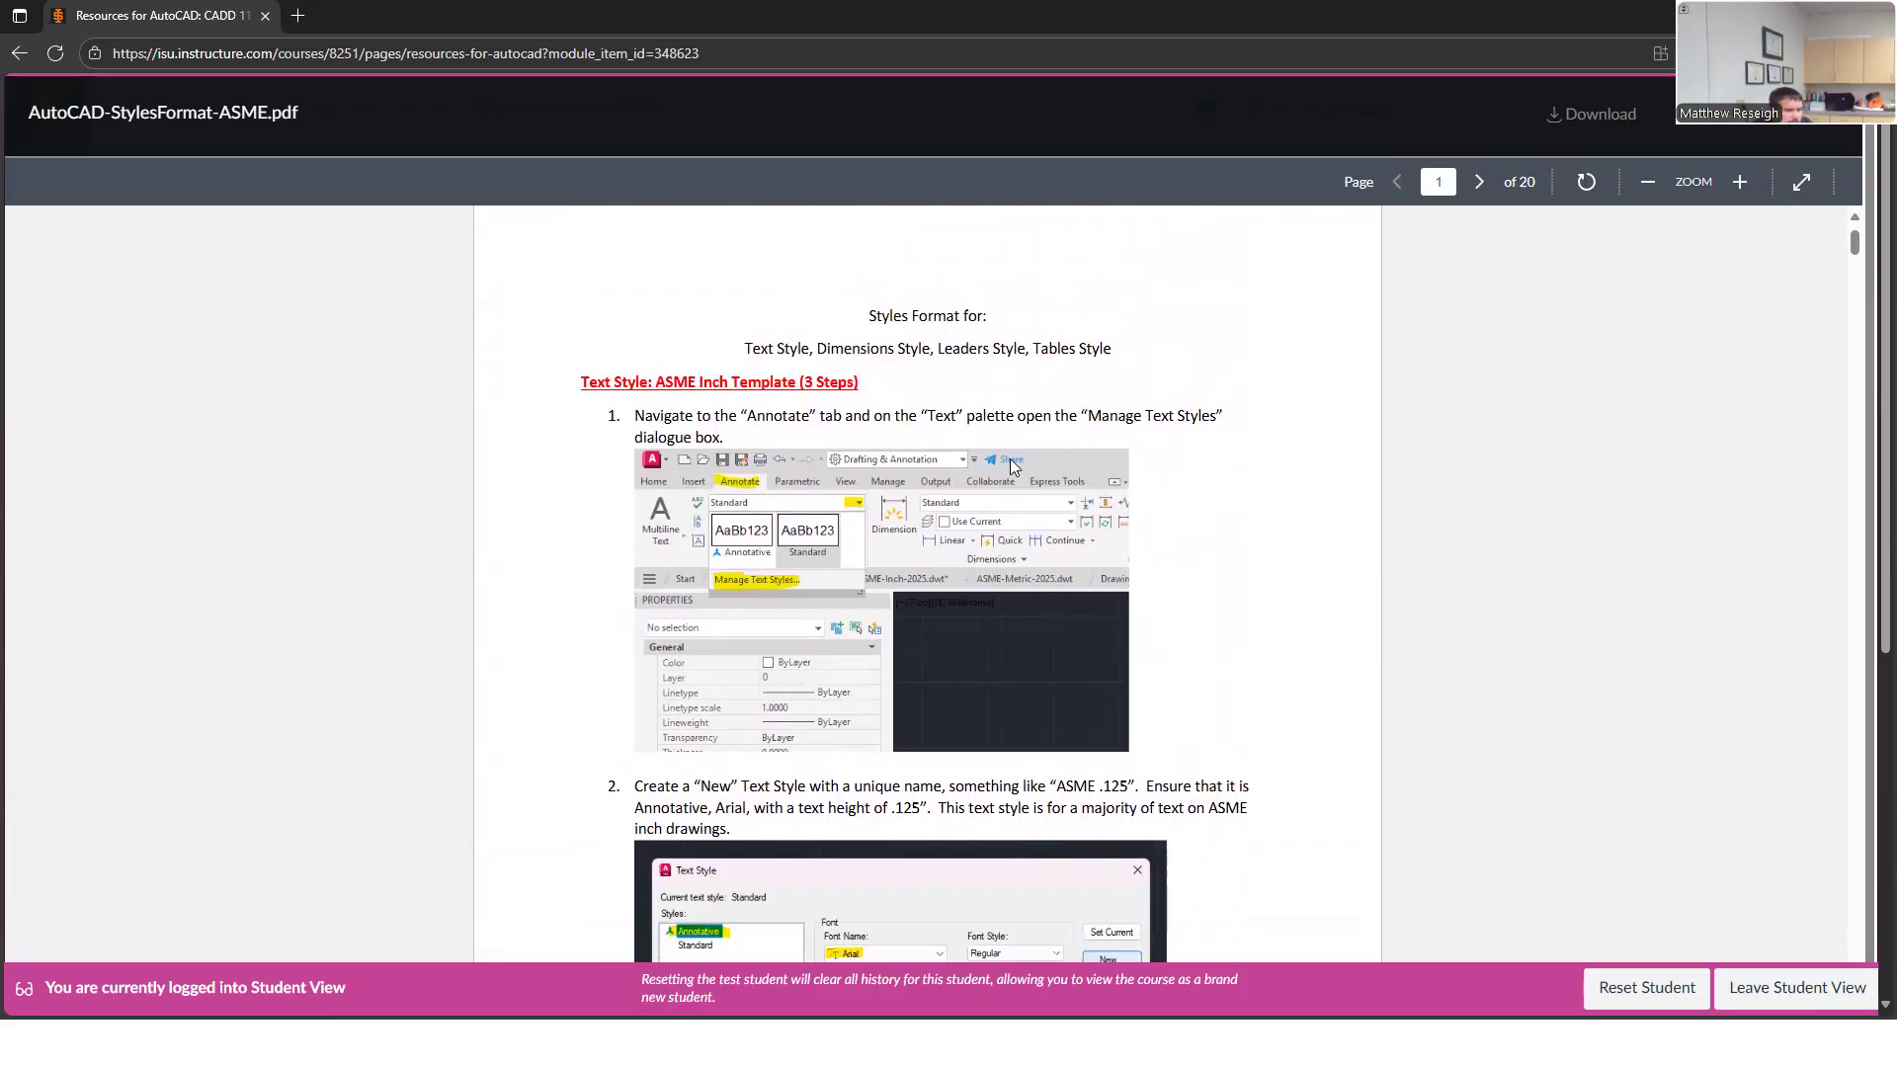
pyautogui.scroll(-2, 1010, 460)
pyautogui.scroll(1, 1010, 461)
pyautogui.scroll(1, 1010, 460)
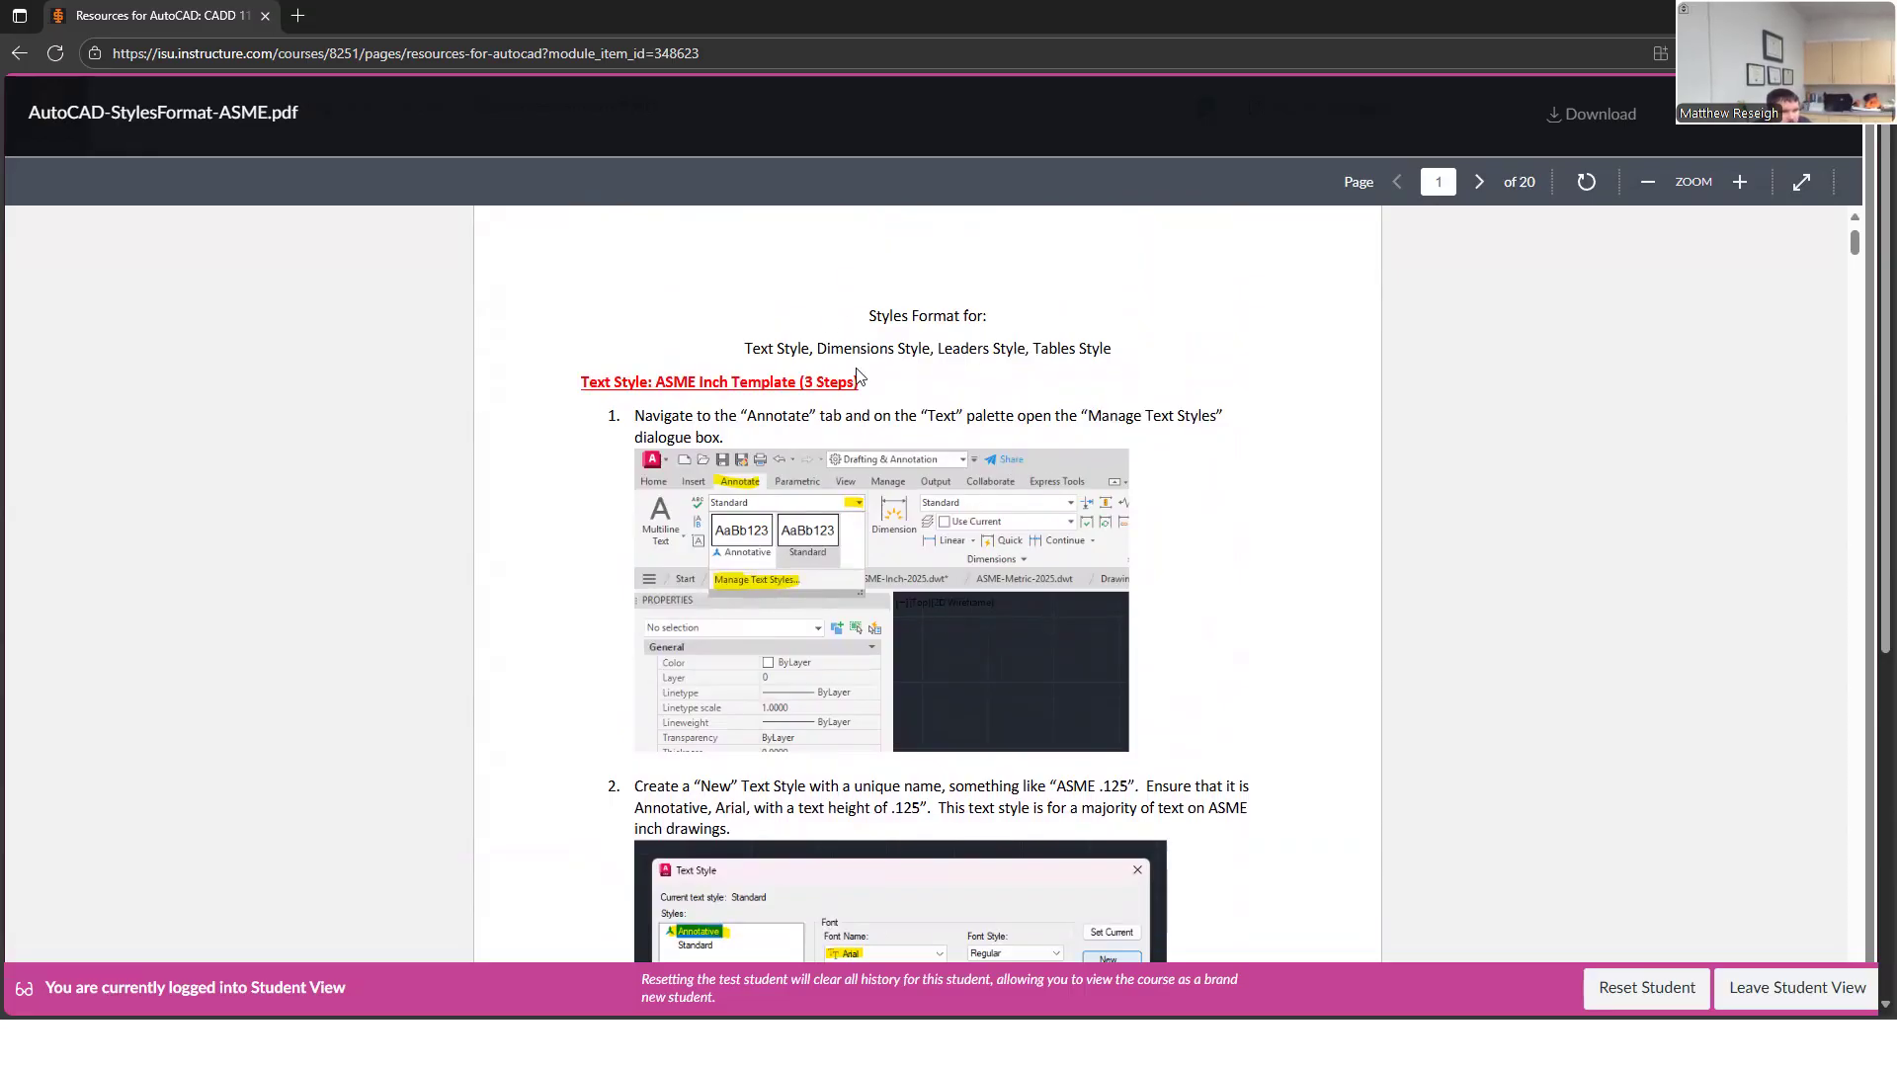
pyautogui.click(1826, 137)
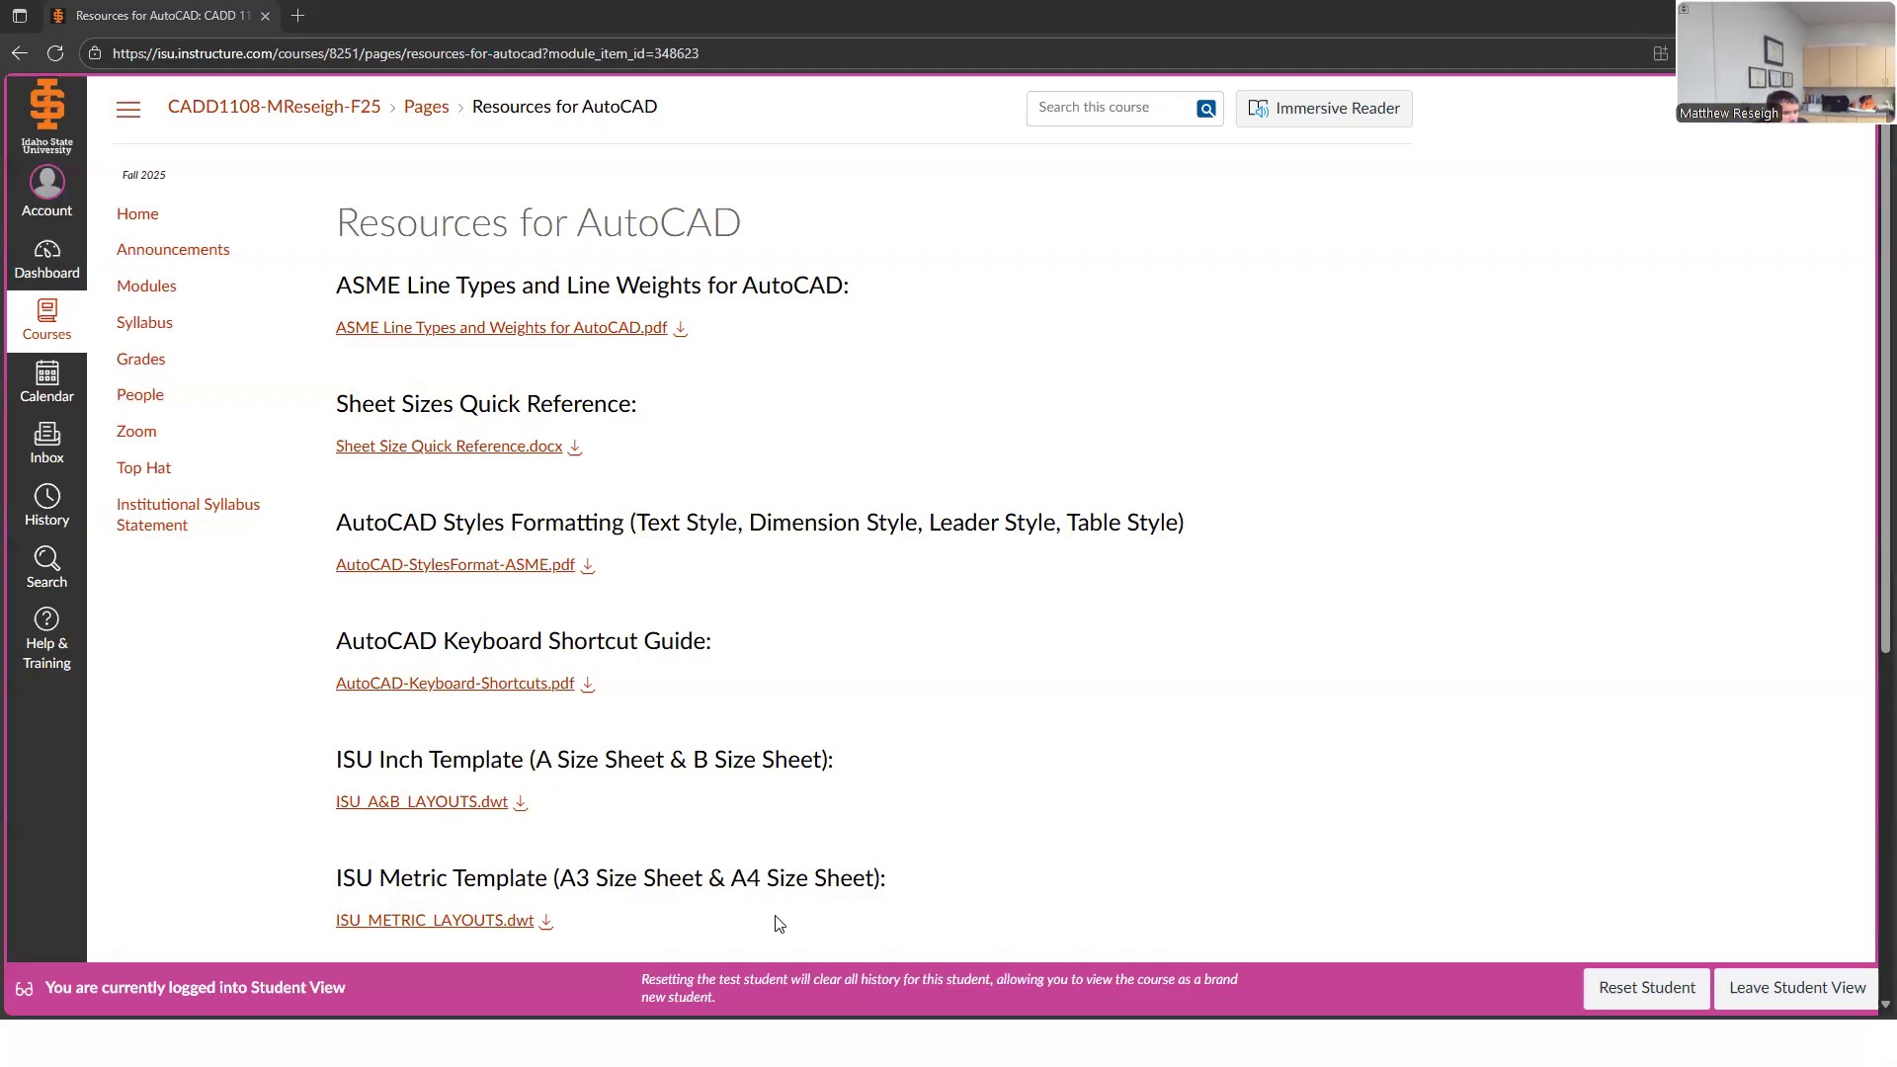
# Step: Switch to AutoCAD and create a new drawing from the acad.dwt template
pyautogui.hotkey('alt', 'Tab')
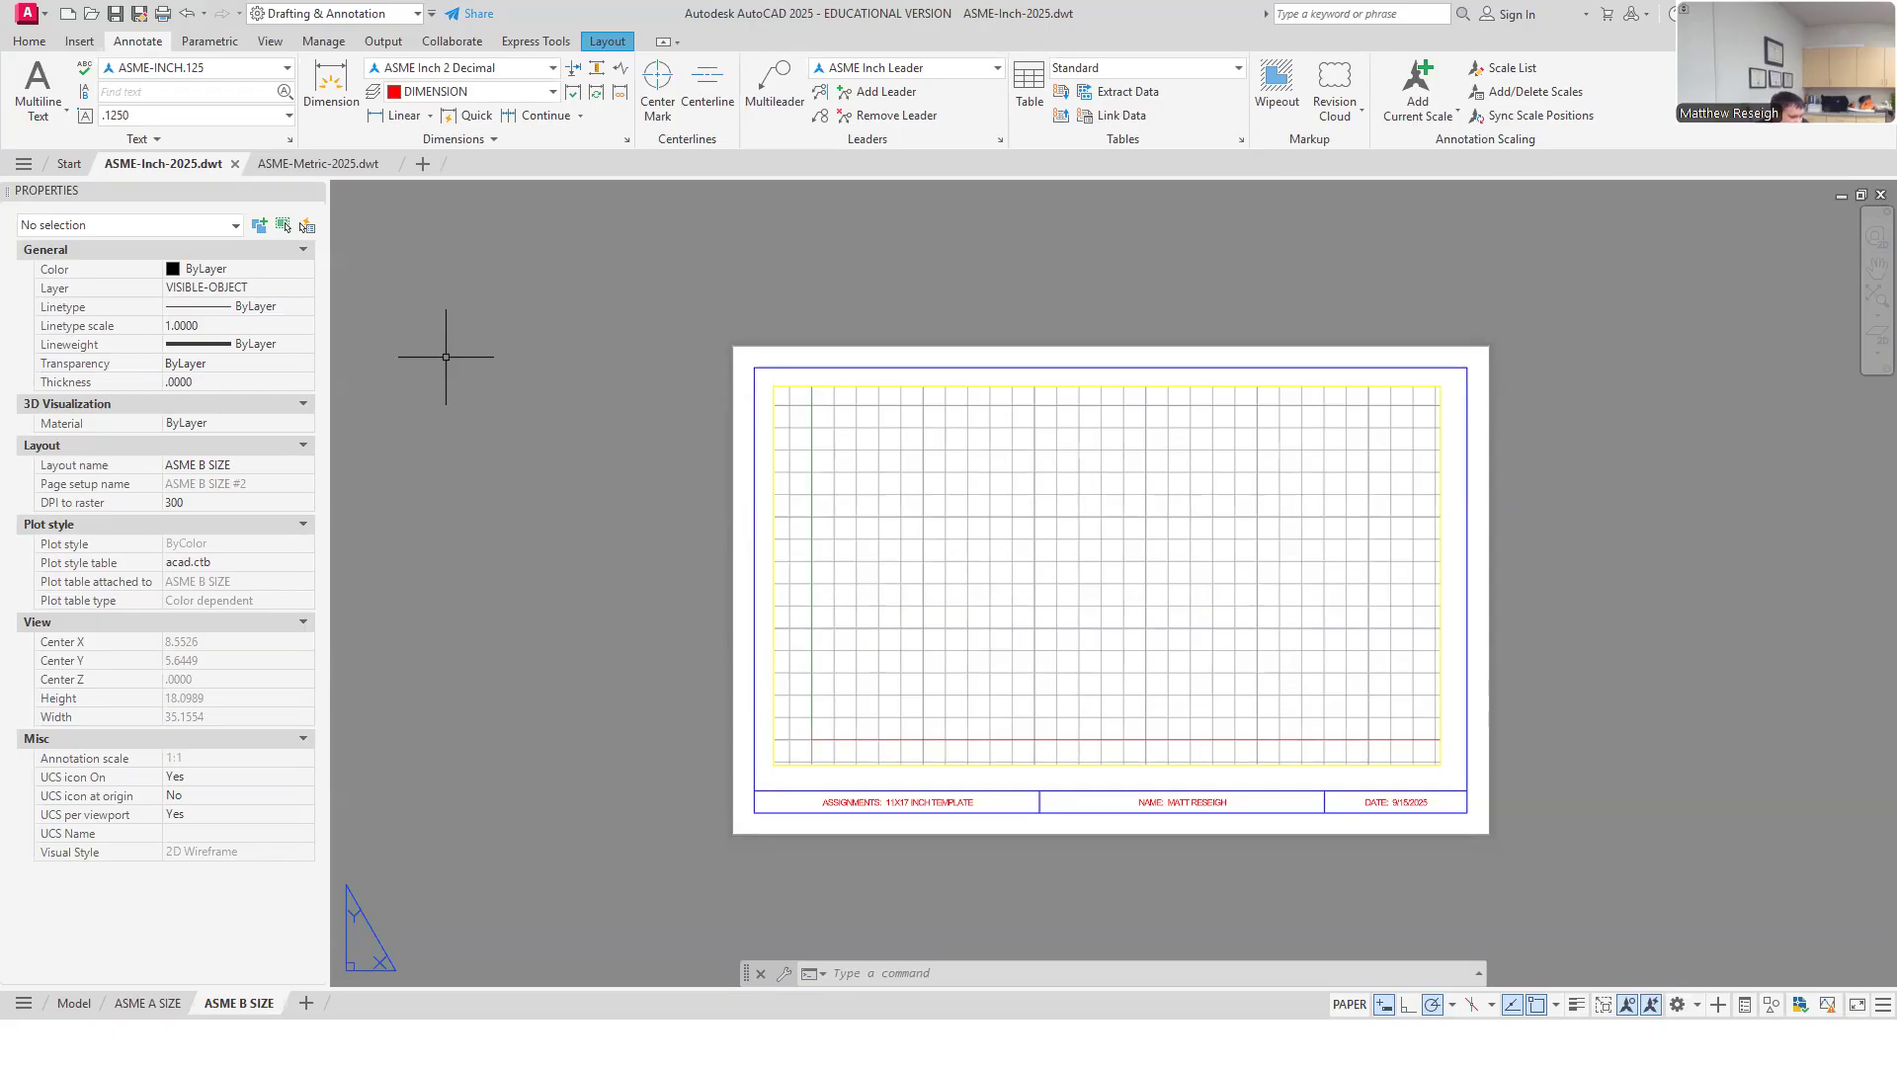
pyautogui.click(71, 164)
pyautogui.click(185, 359)
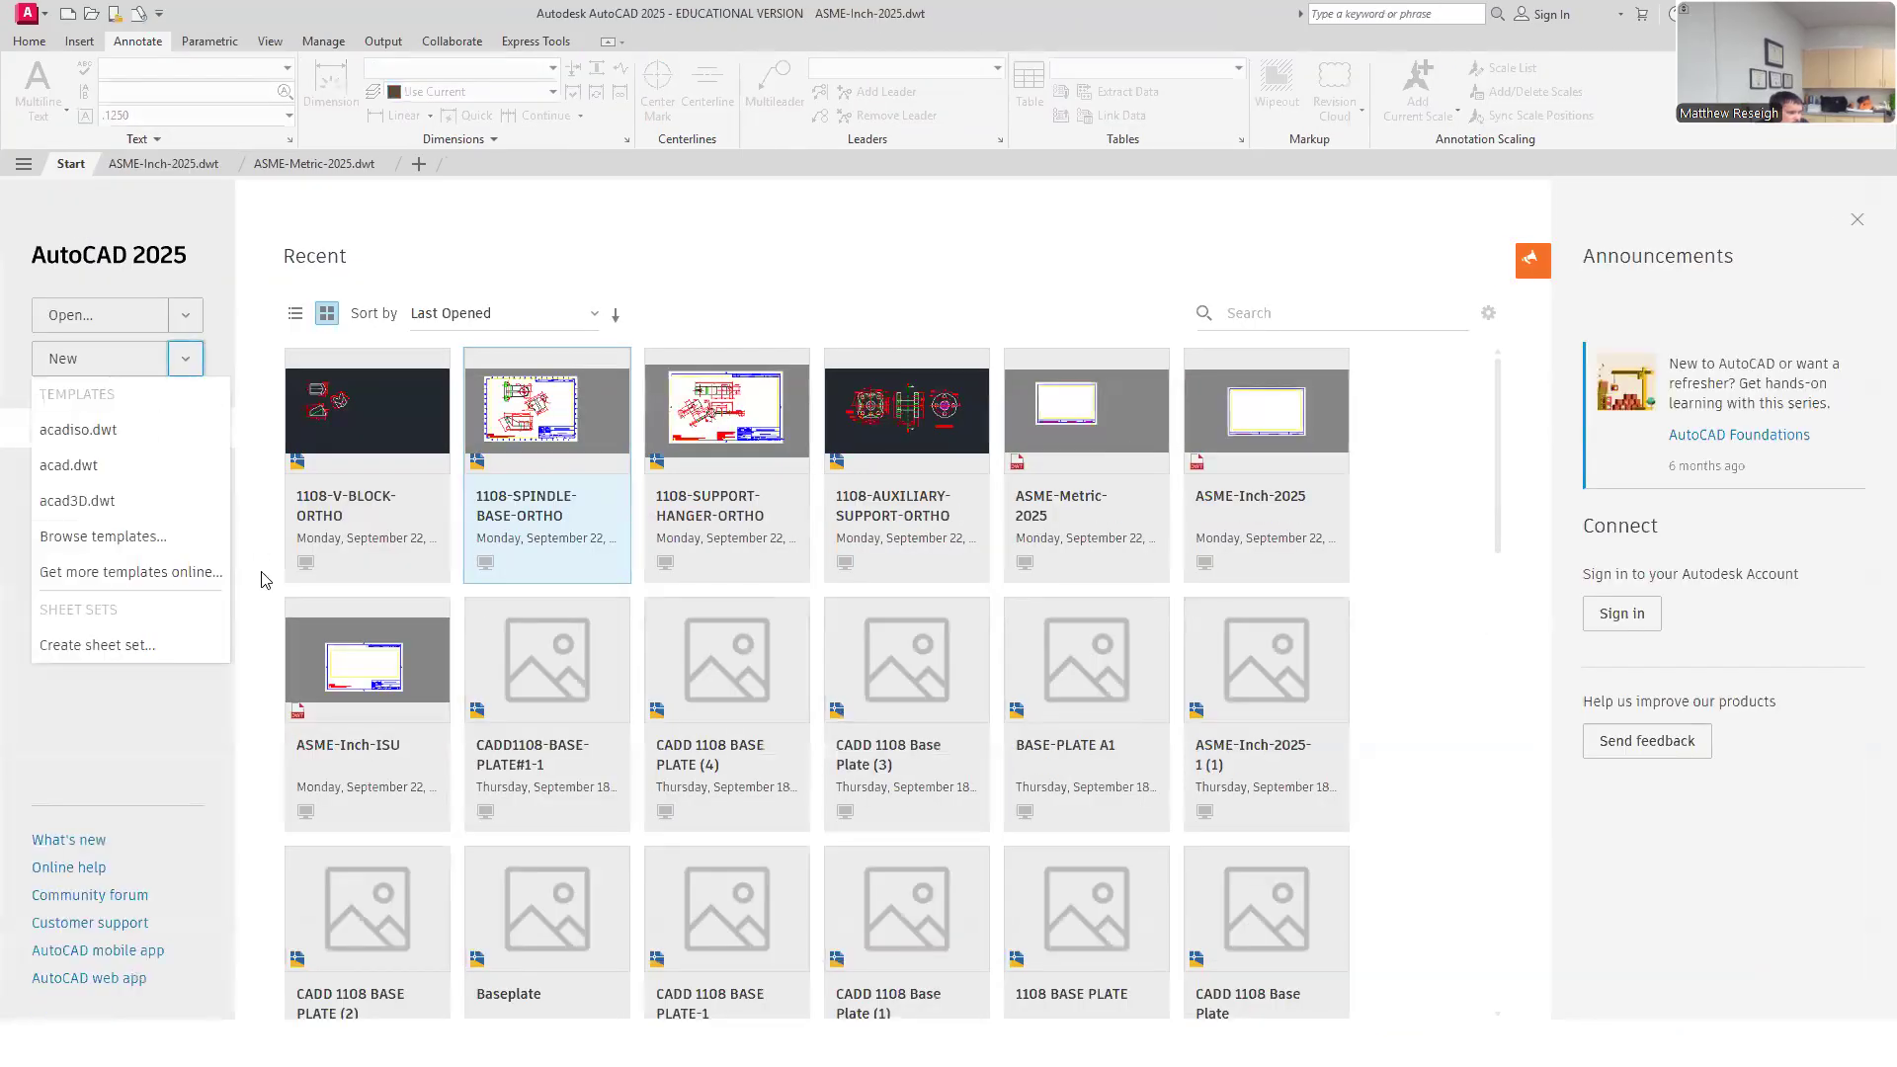
pyautogui.click(80, 475)
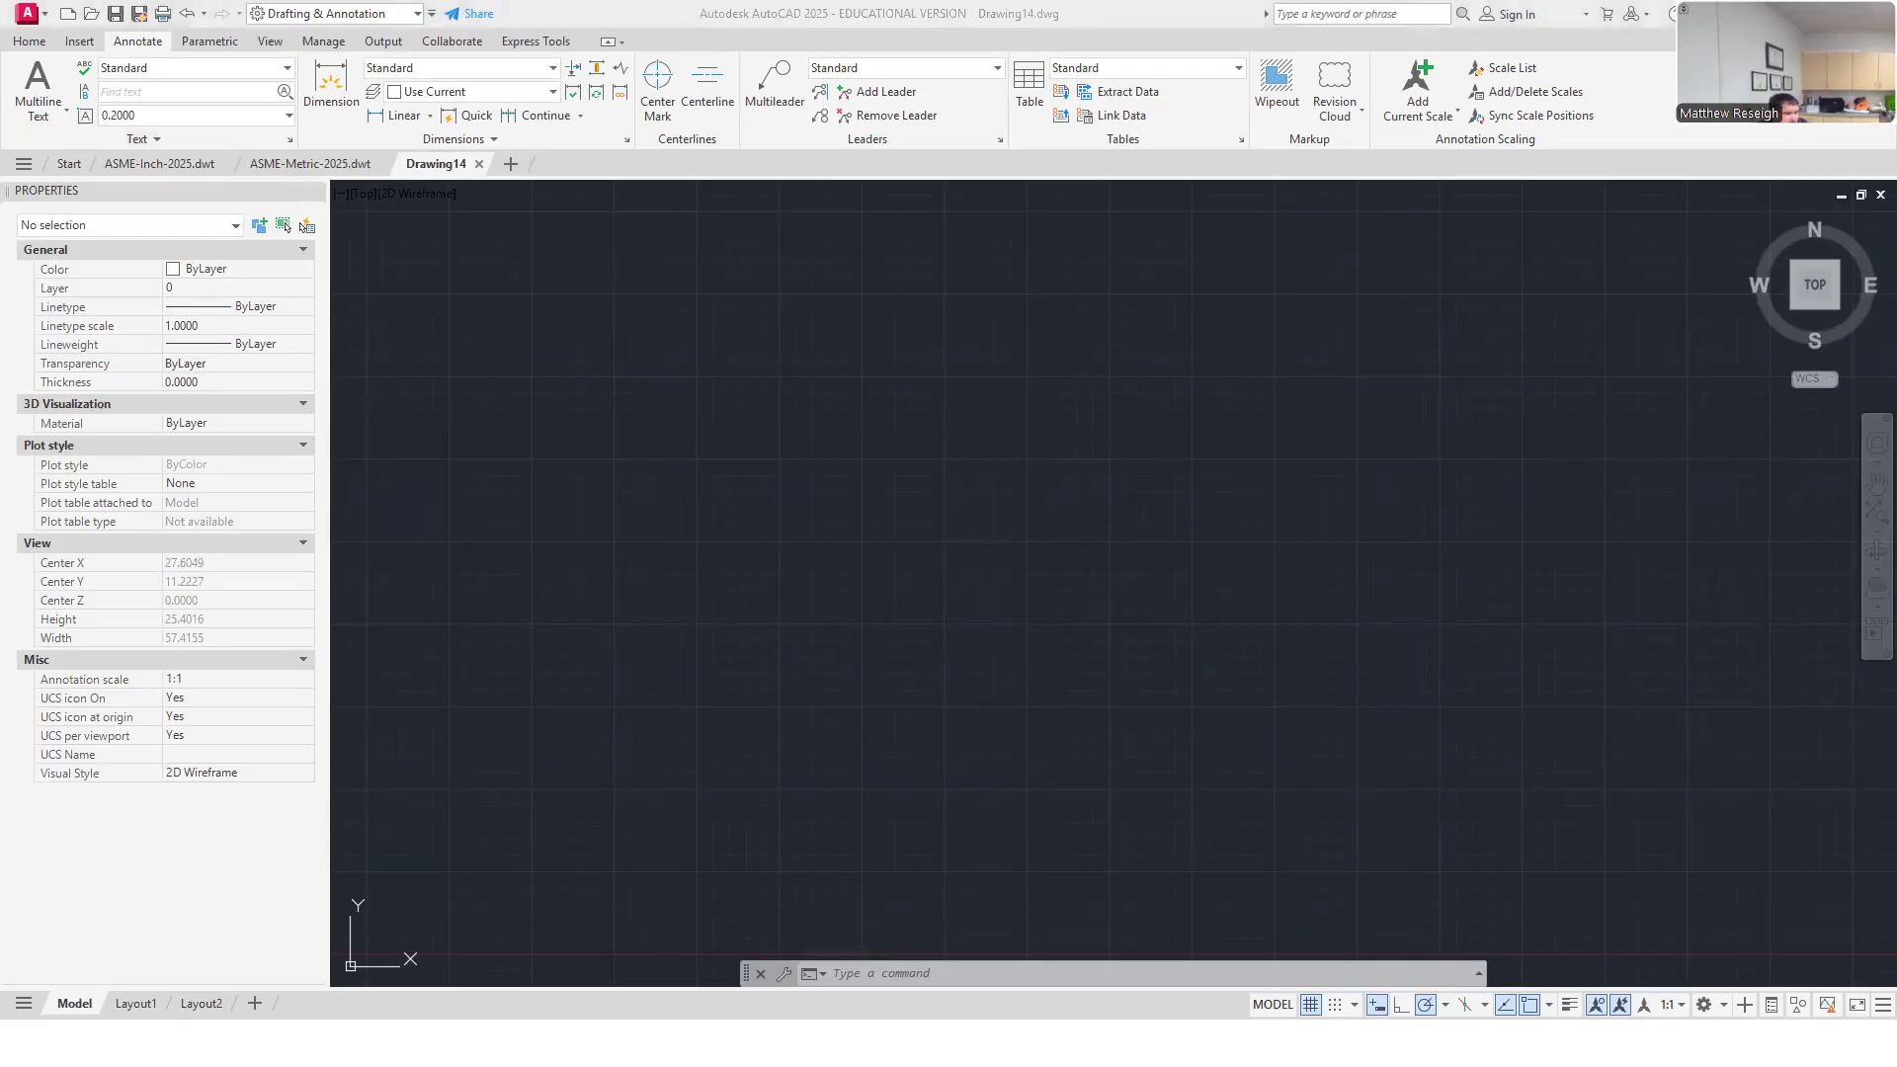
# Step: Switch to the styles format PDF in Acrobat, maximize its window, and read through the ASME inch text style instructions
pyautogui.hotkey('alt', 'Tab')
pyautogui.scroll(-1, 1241, 364)
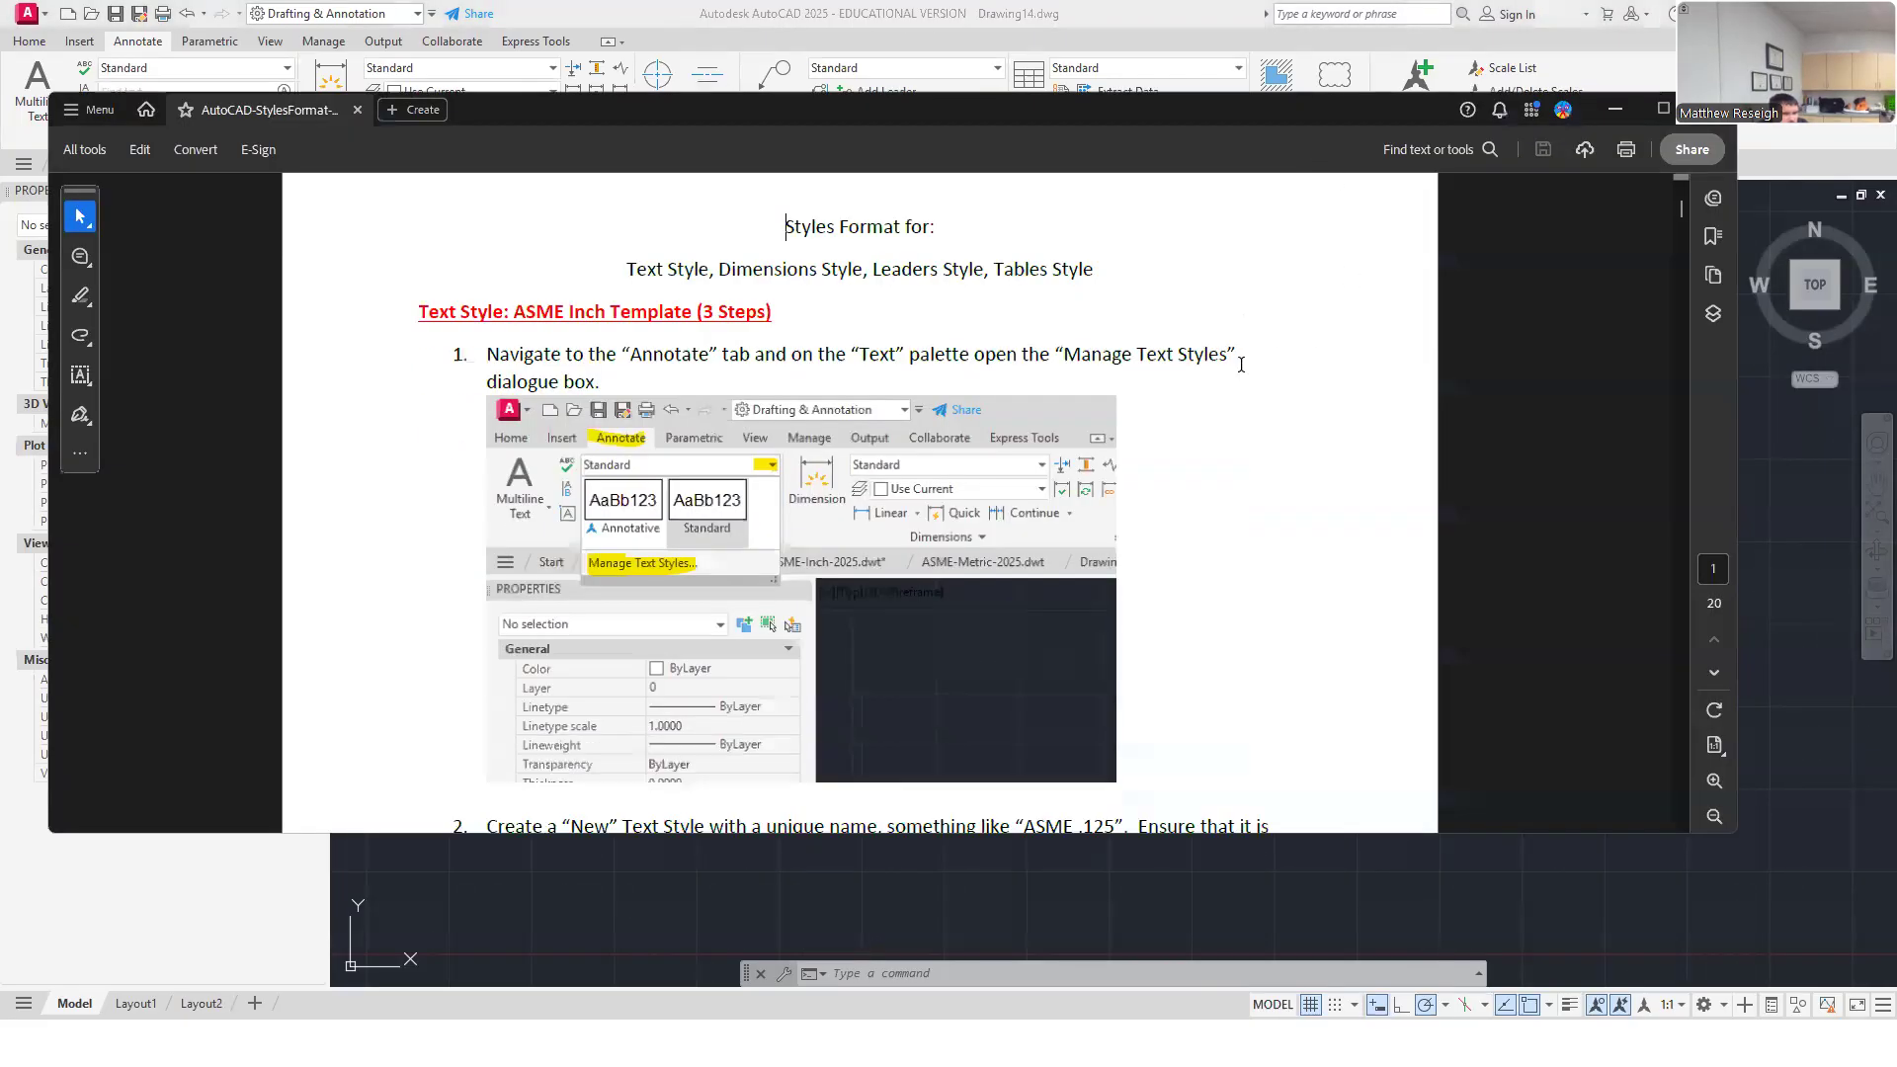
pyautogui.click(1664, 109)
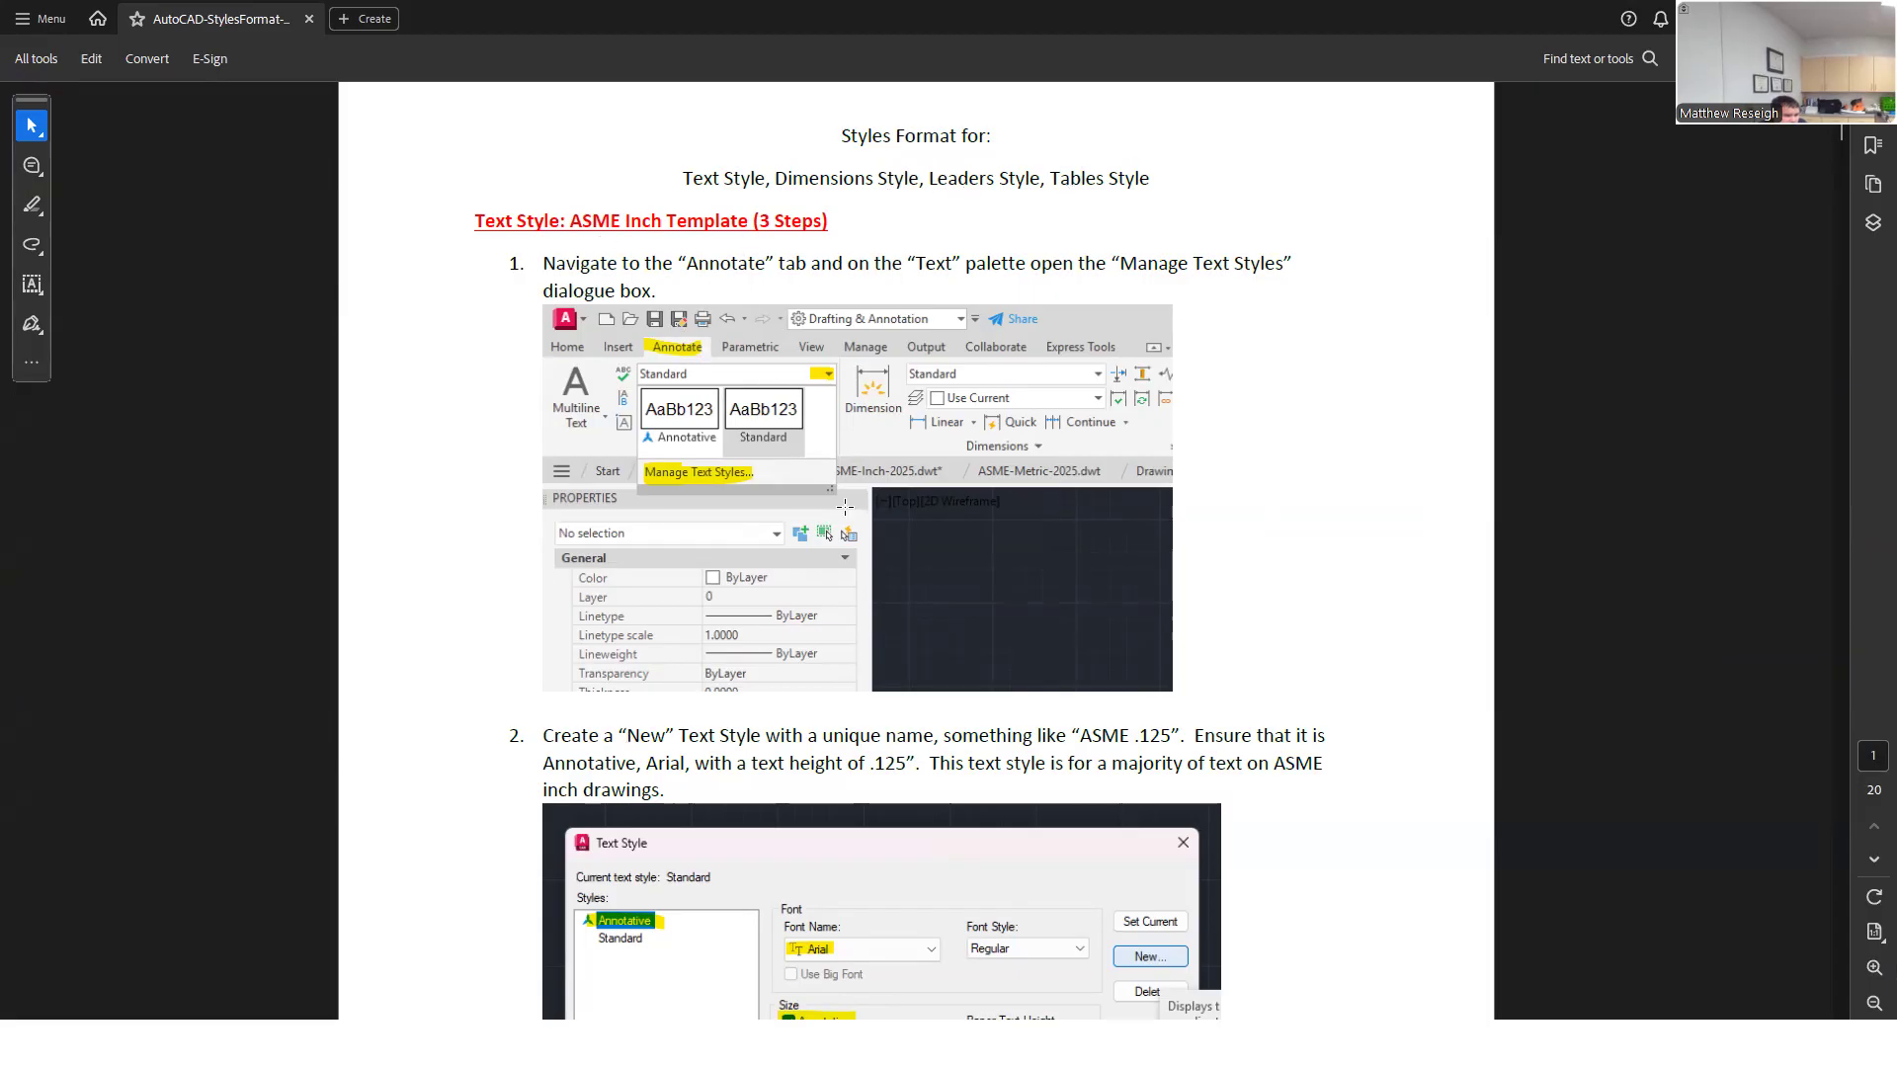
pyautogui.scroll(-3, 838, 509)
pyautogui.scroll(-12, 838, 510)
pyautogui.scroll(18, 895, 504)
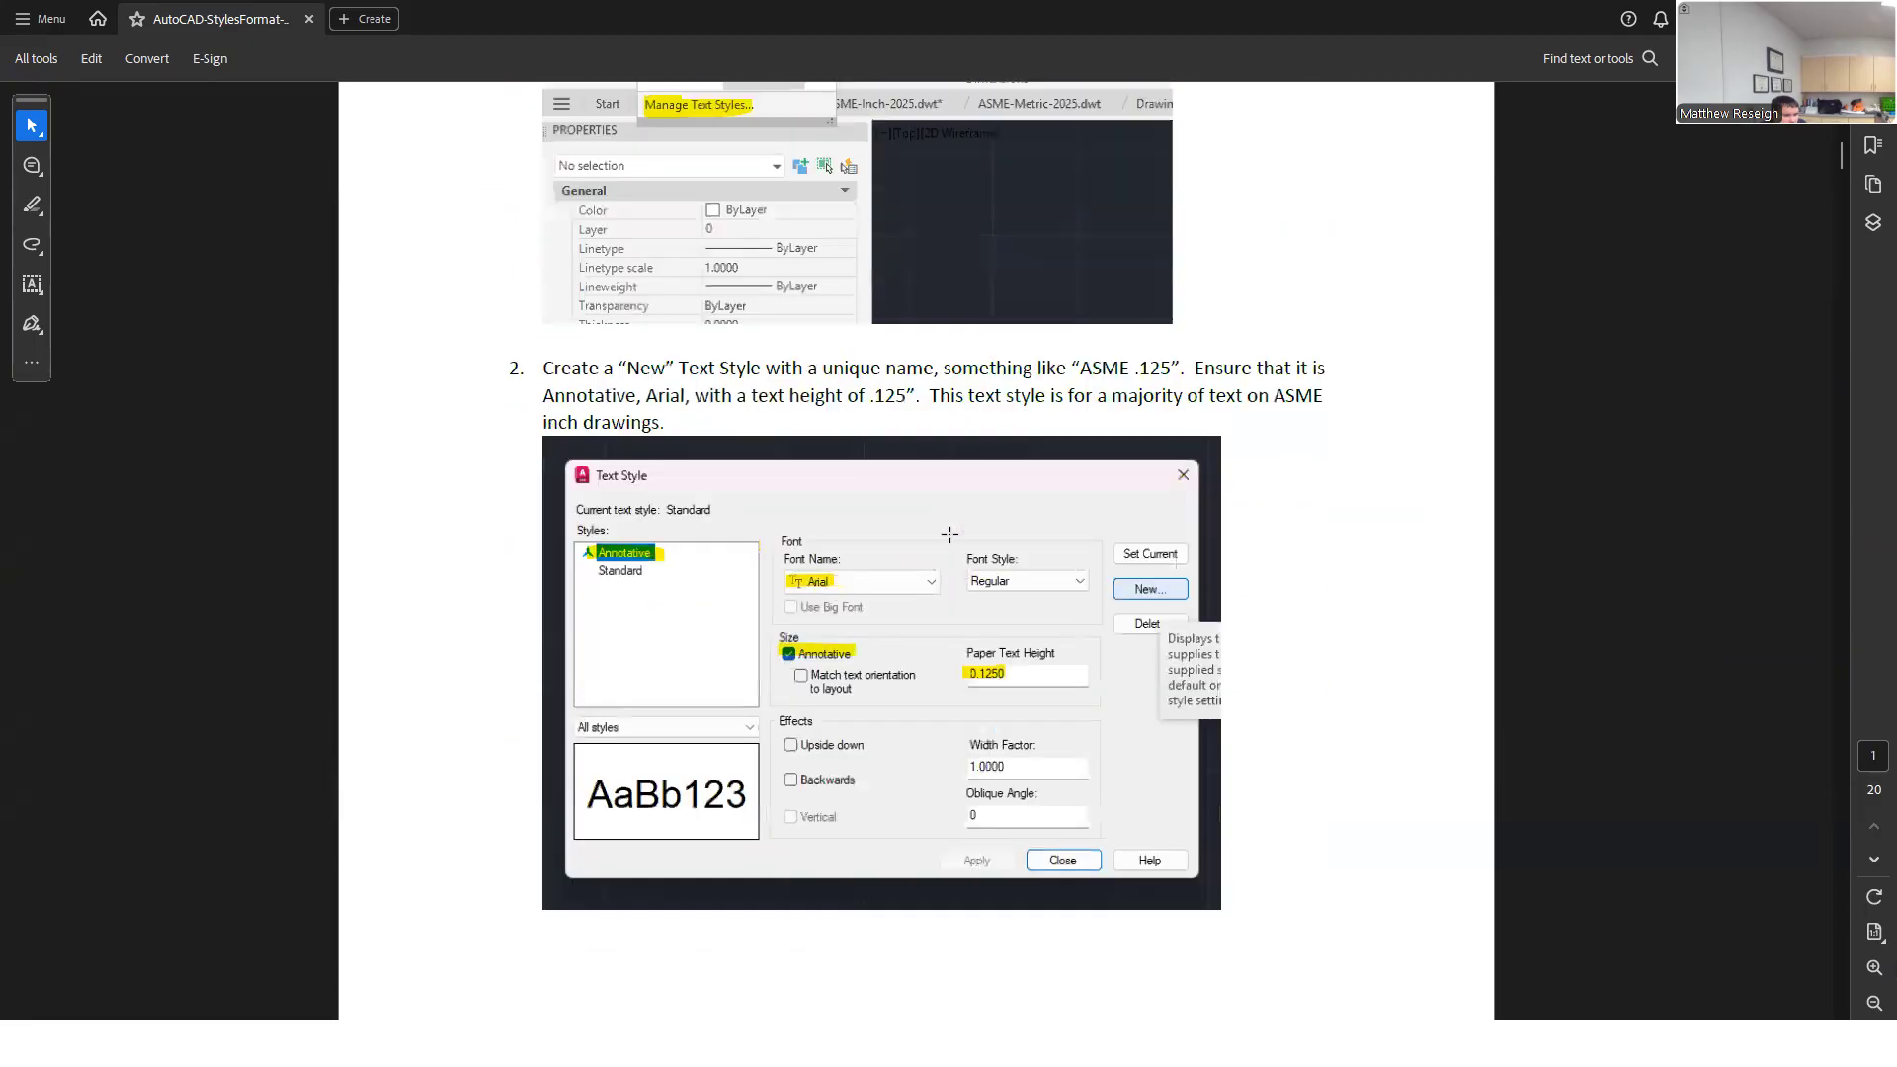
pyautogui.scroll(-20, 868, 540)
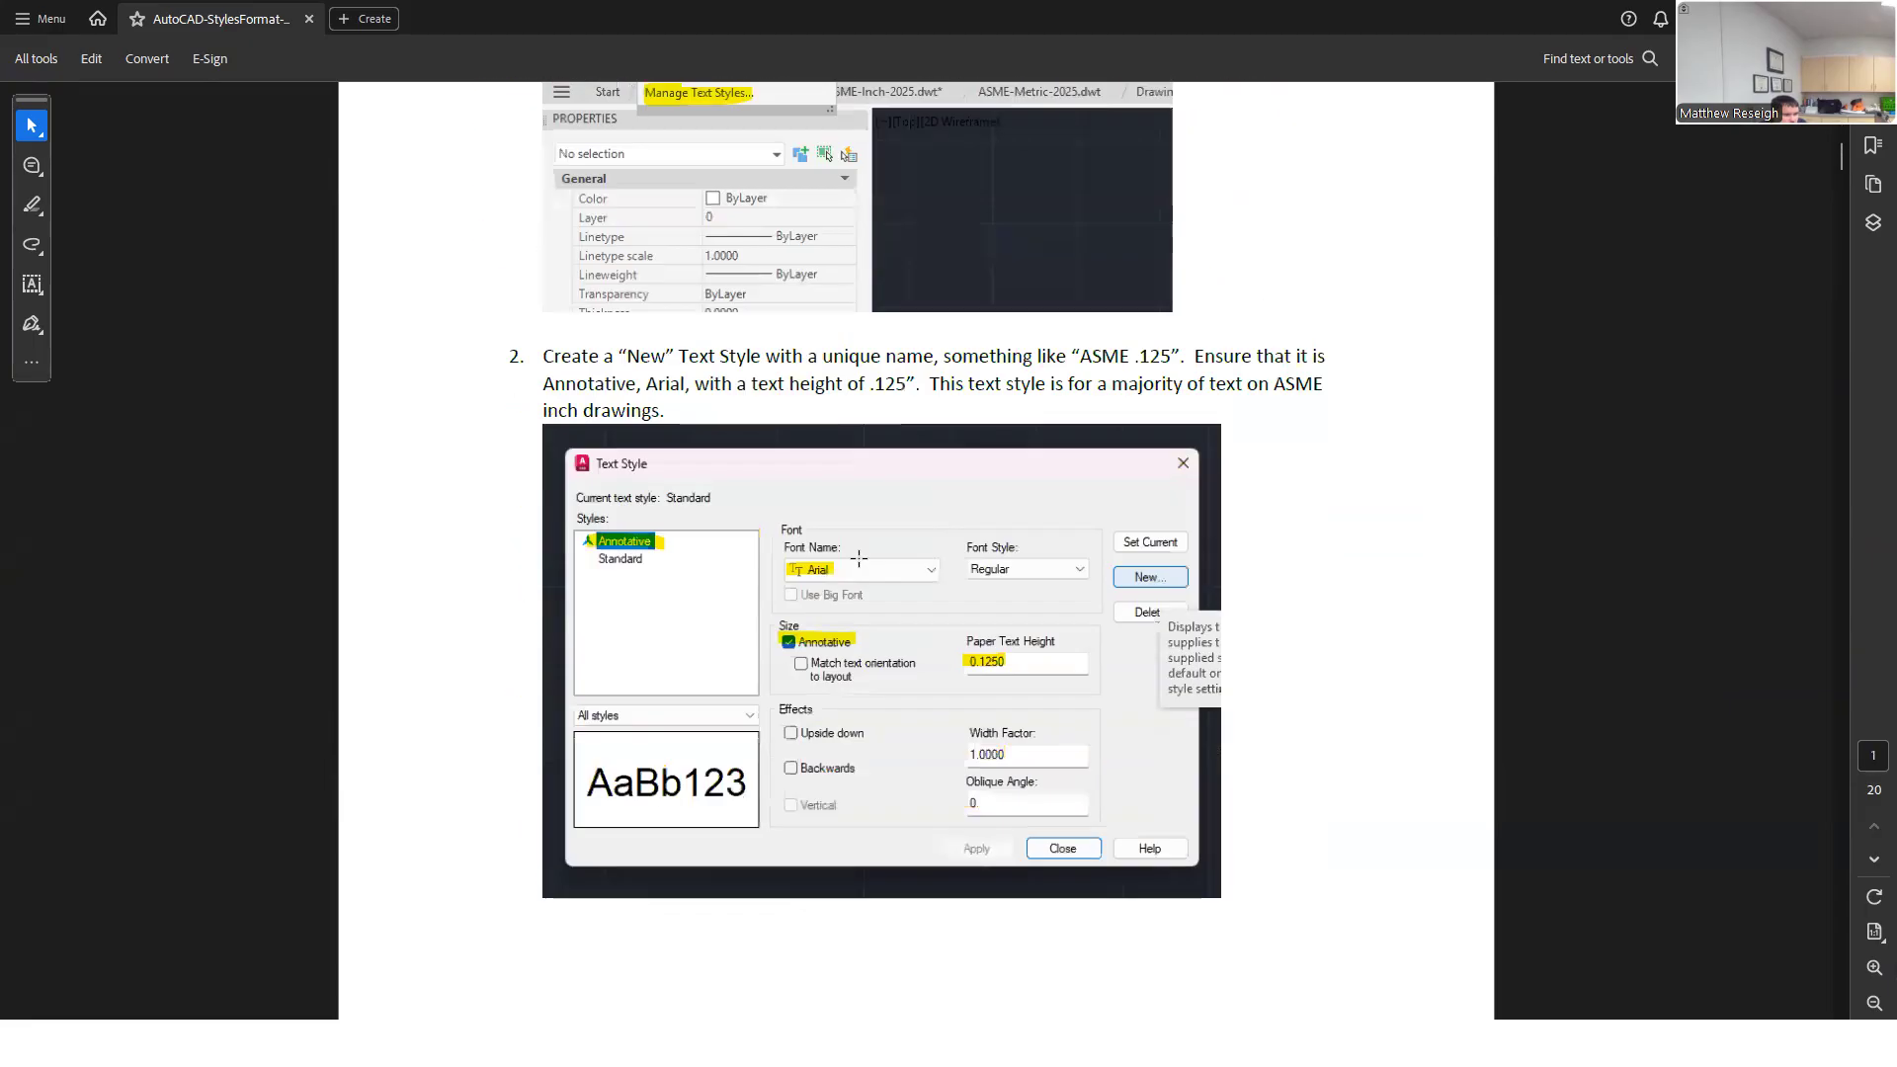
pyautogui.scroll(3, 863, 564)
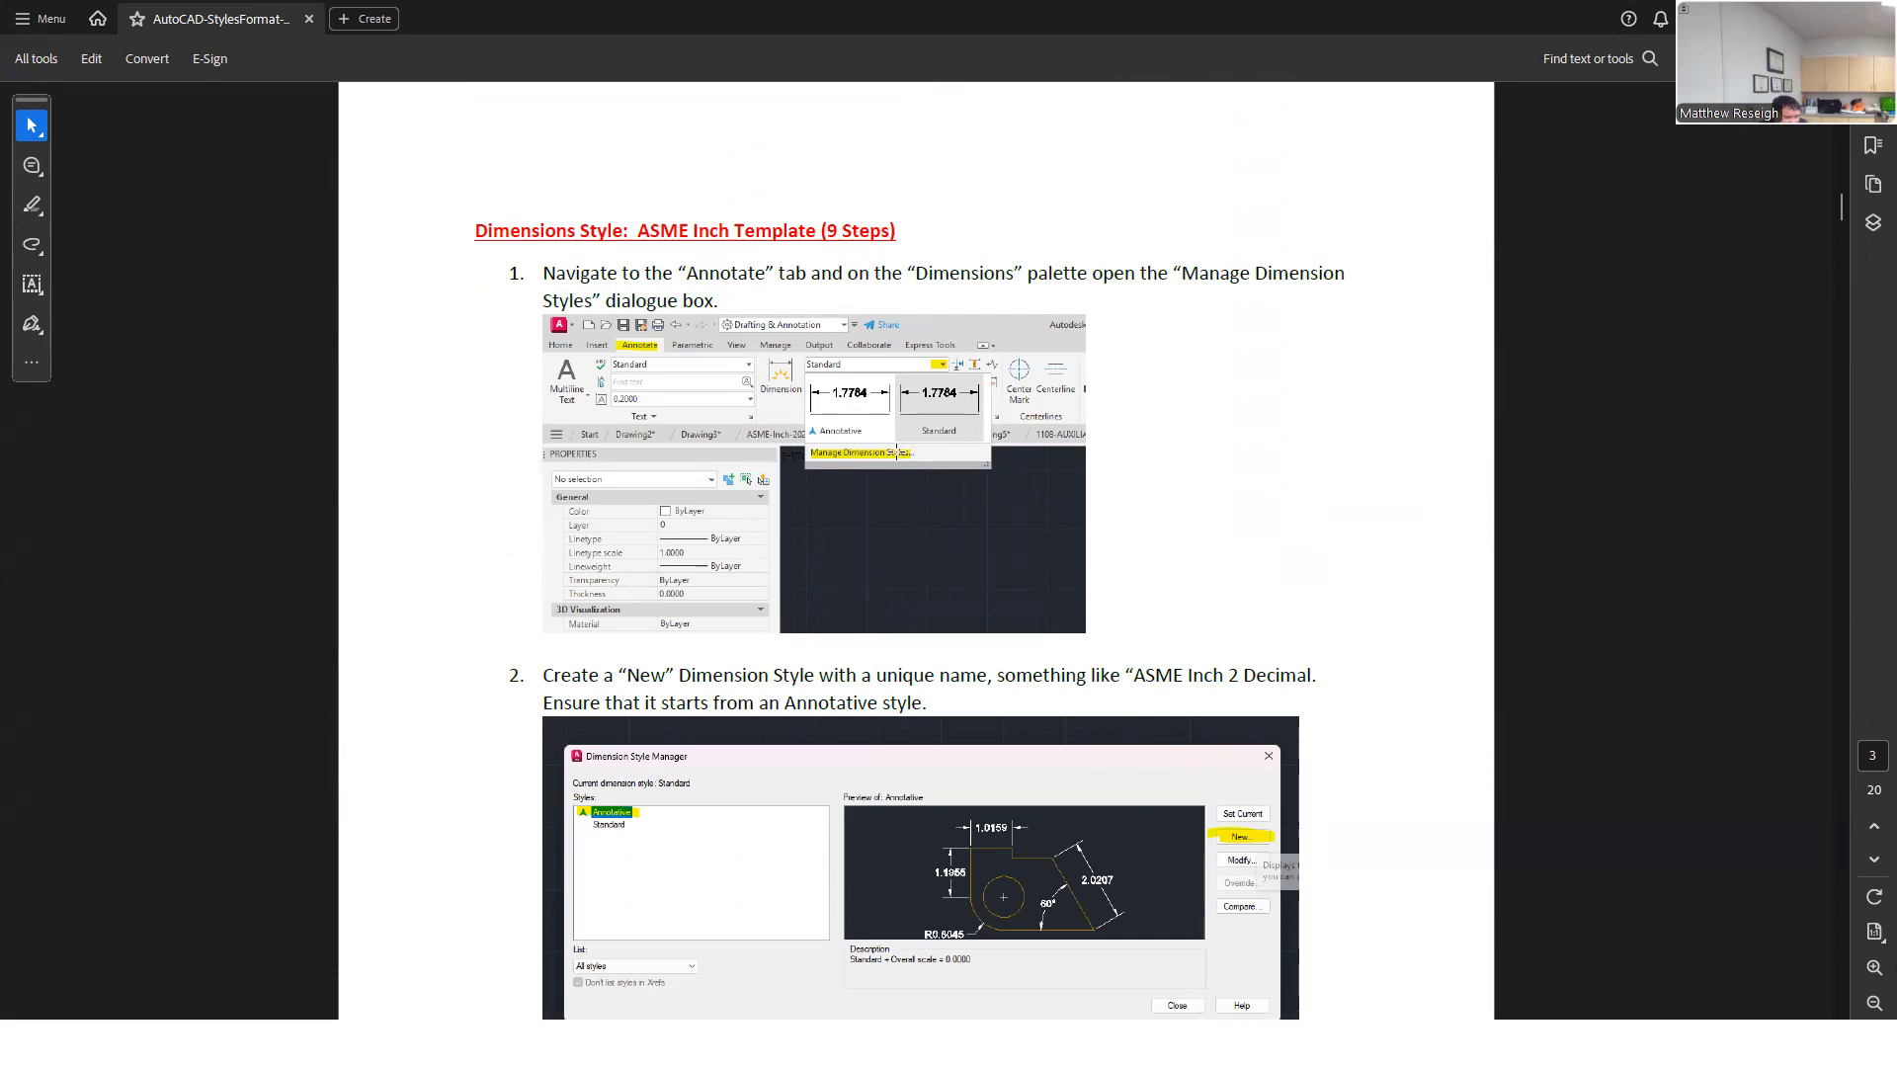
# Step: Skip ahead in the PDF to examine the leader style instructions for the ASME inch template
pyautogui.moveTo(1840, 208); pyautogui.dragTo(1834, 511)
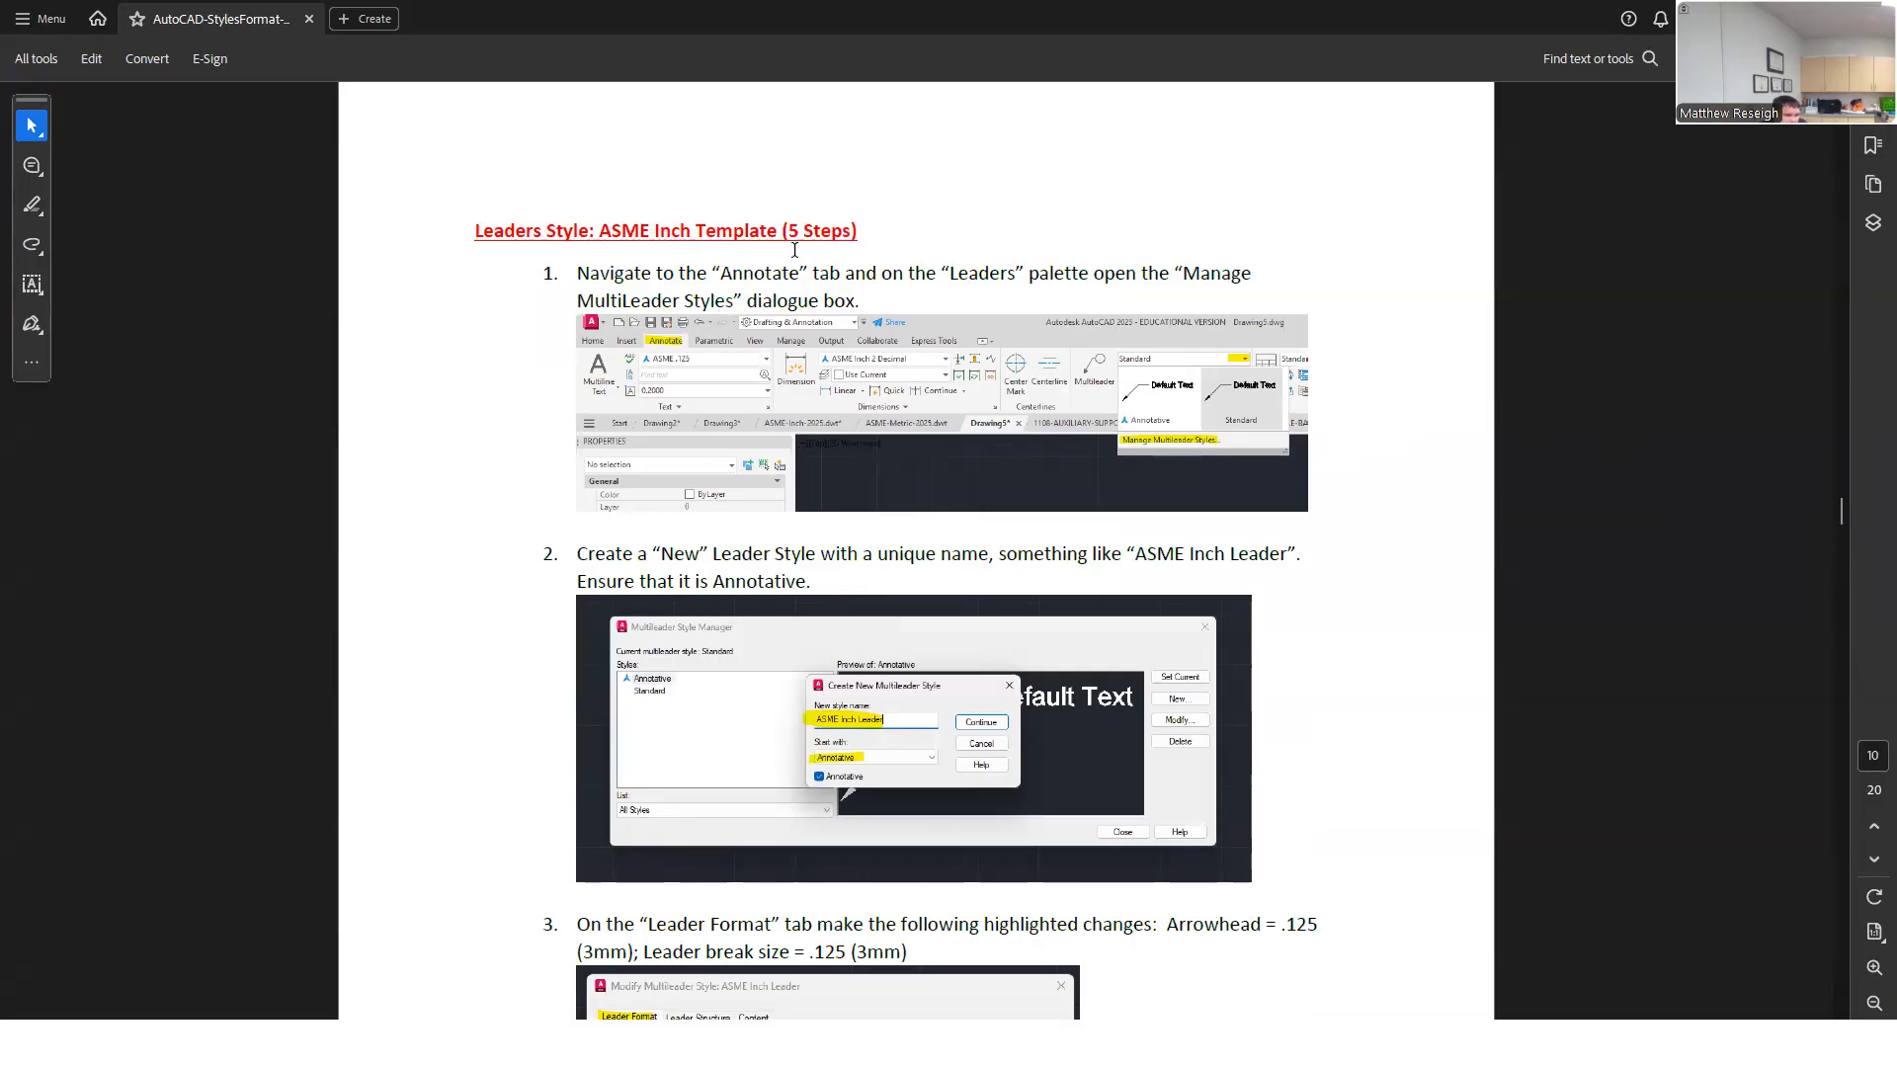
pyautogui.moveTo(1841, 512); pyautogui.dragTo(1842, 554)
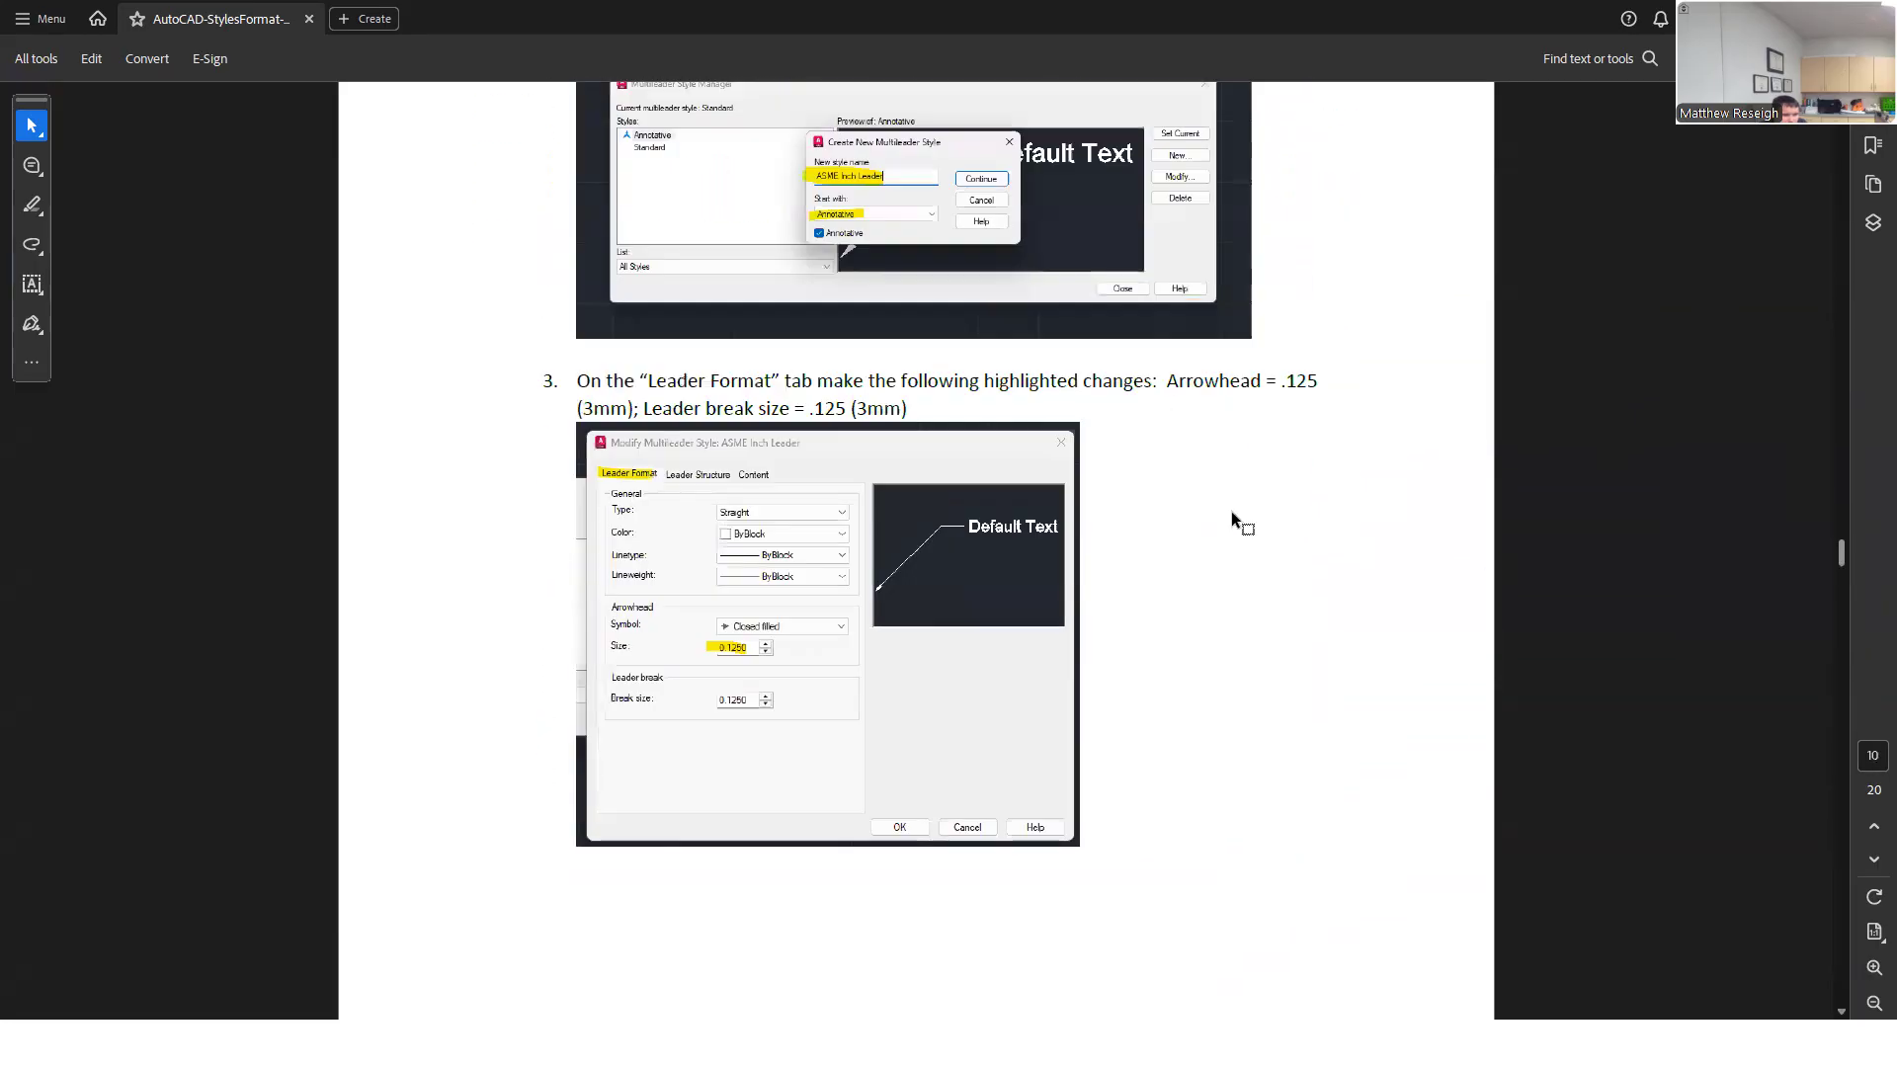
pyautogui.scroll(-10, 1221, 513)
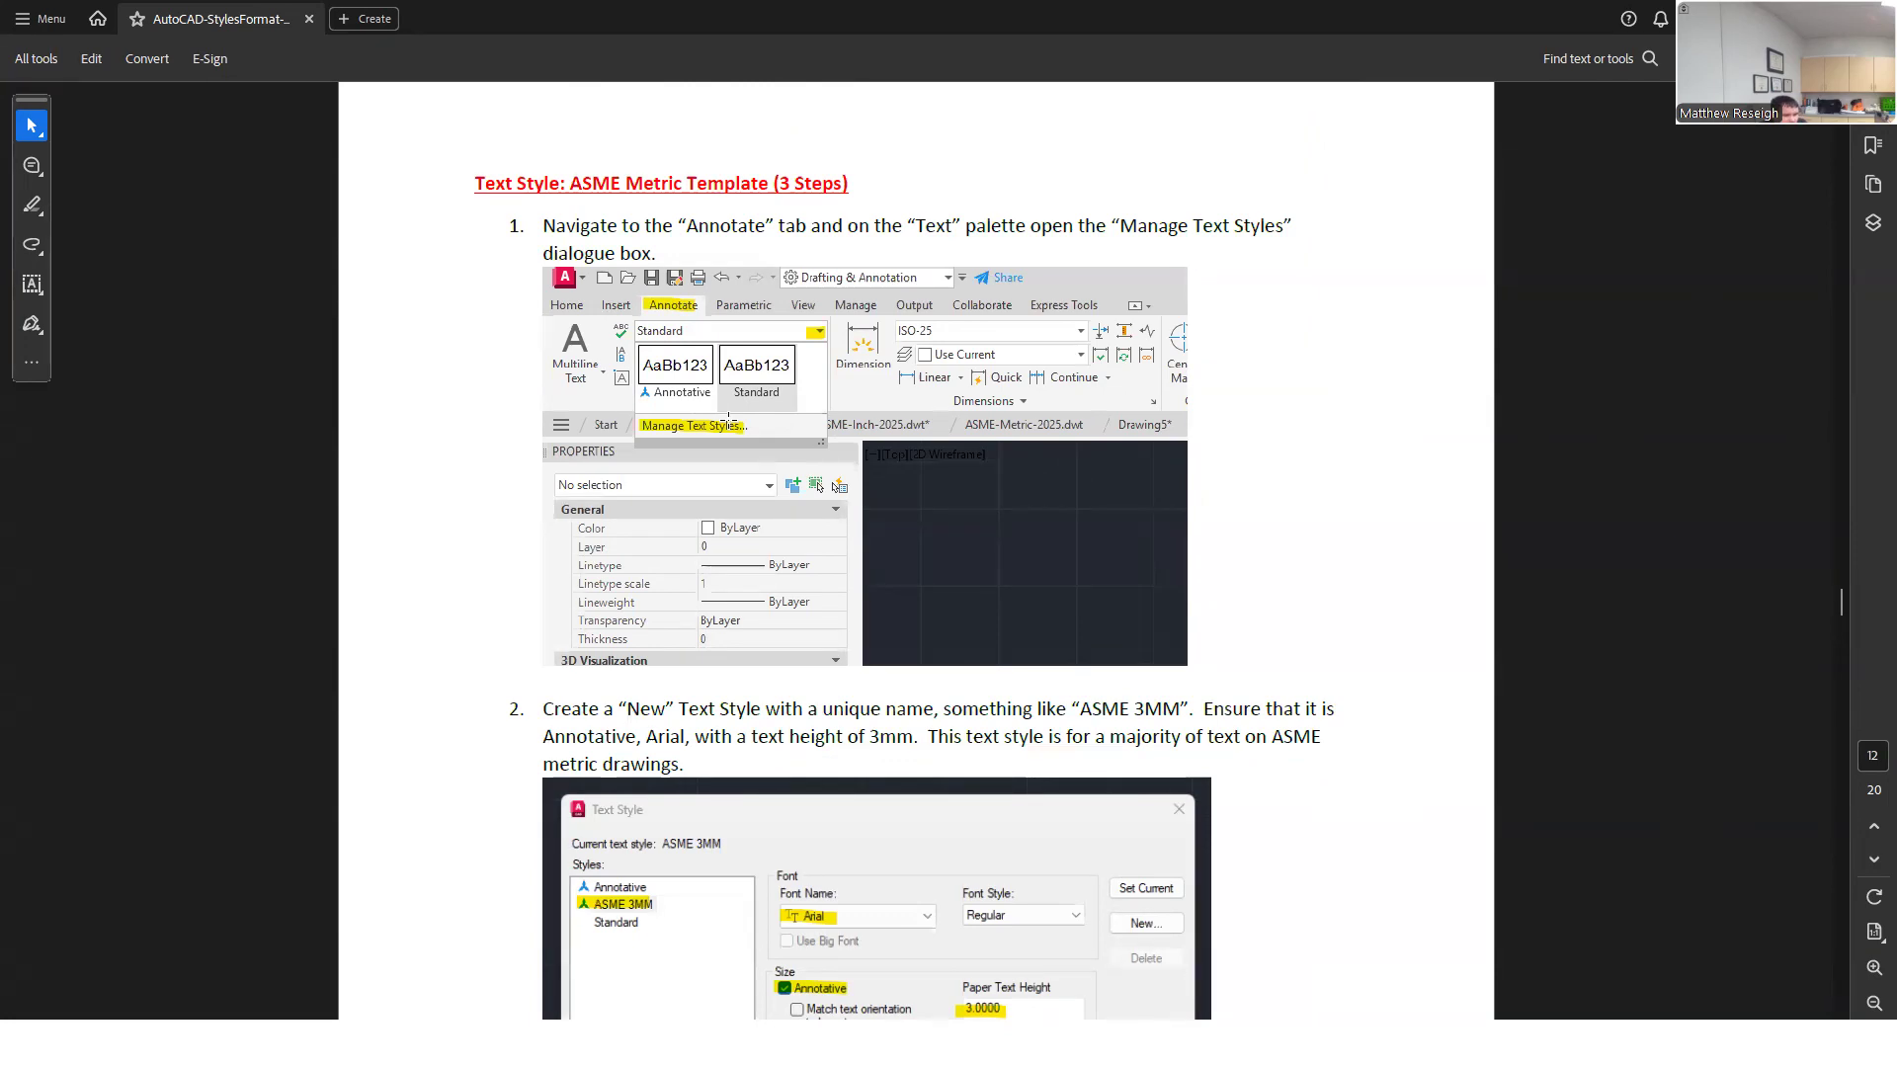
# Step: Read through the text style instructions for the ASME metric template in the PDF
pyautogui.scroll(-1, 1278, 525)
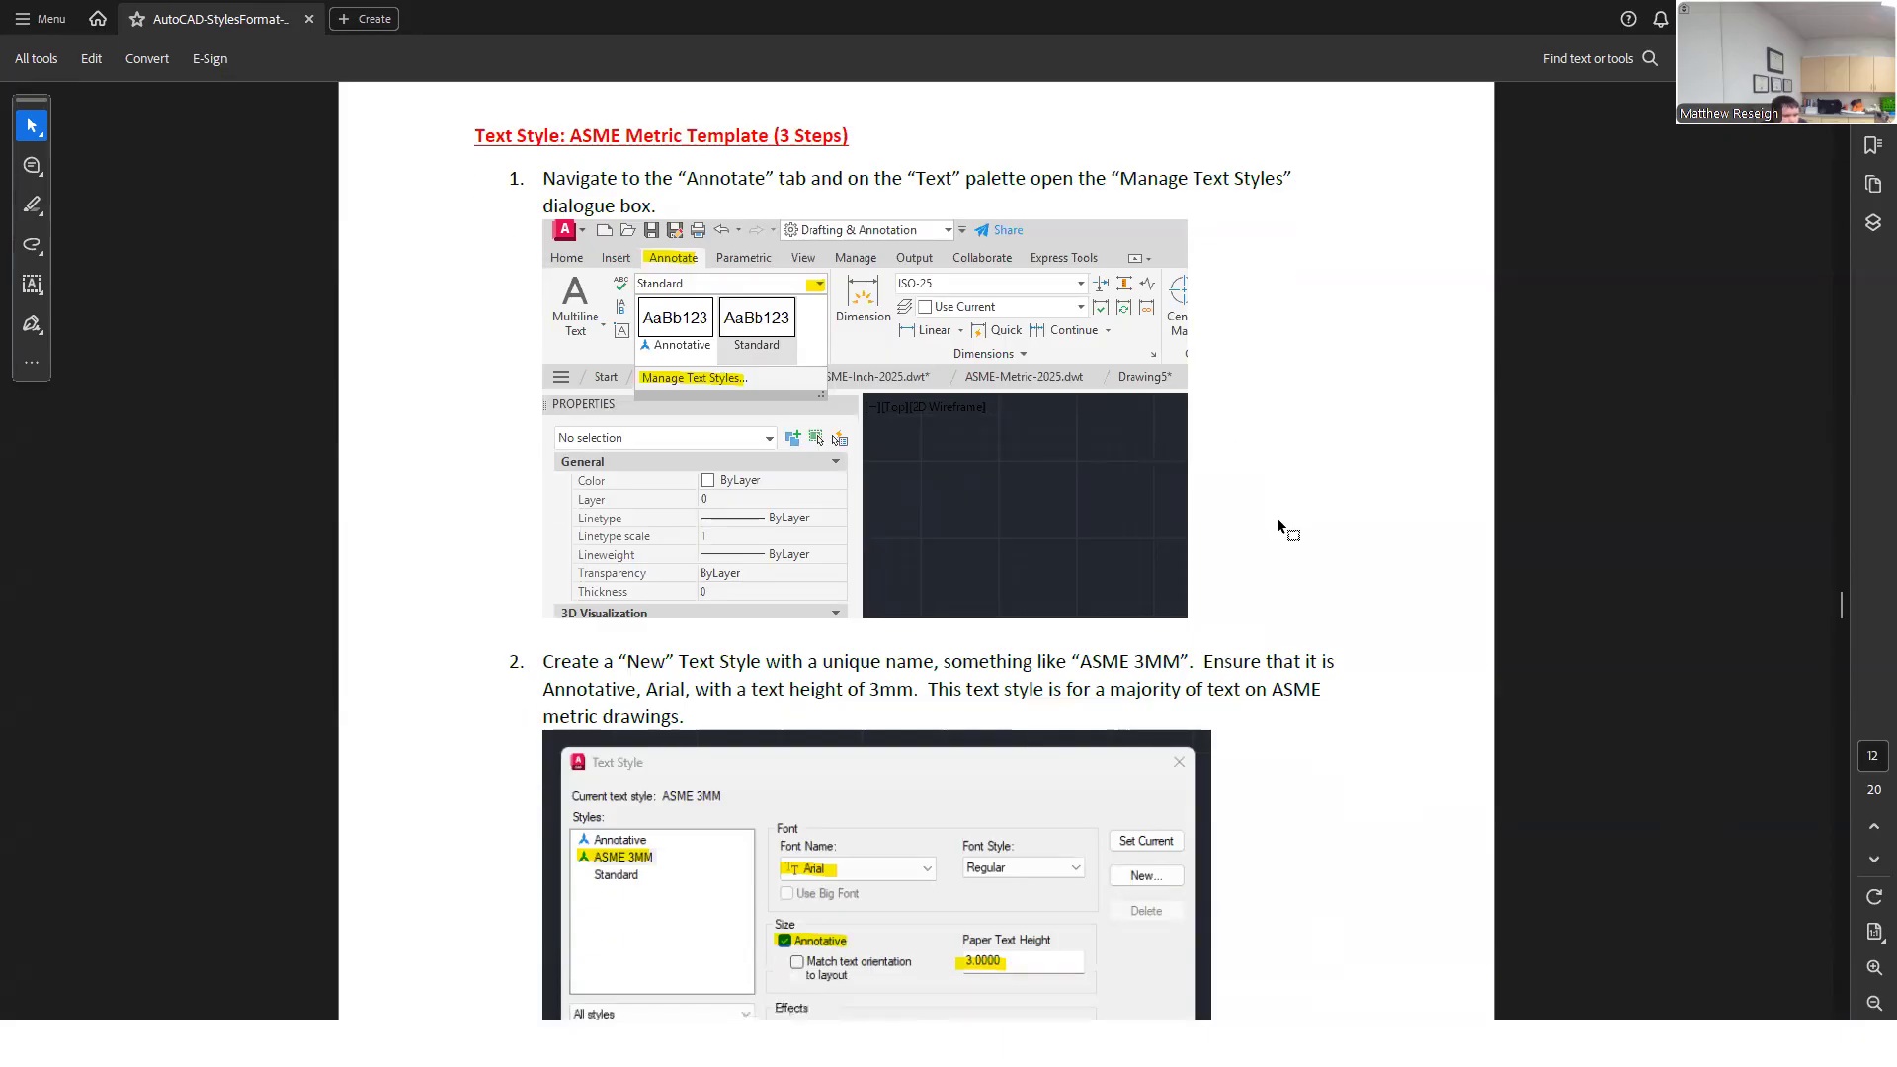
pyautogui.scroll(-1, 1276, 521)
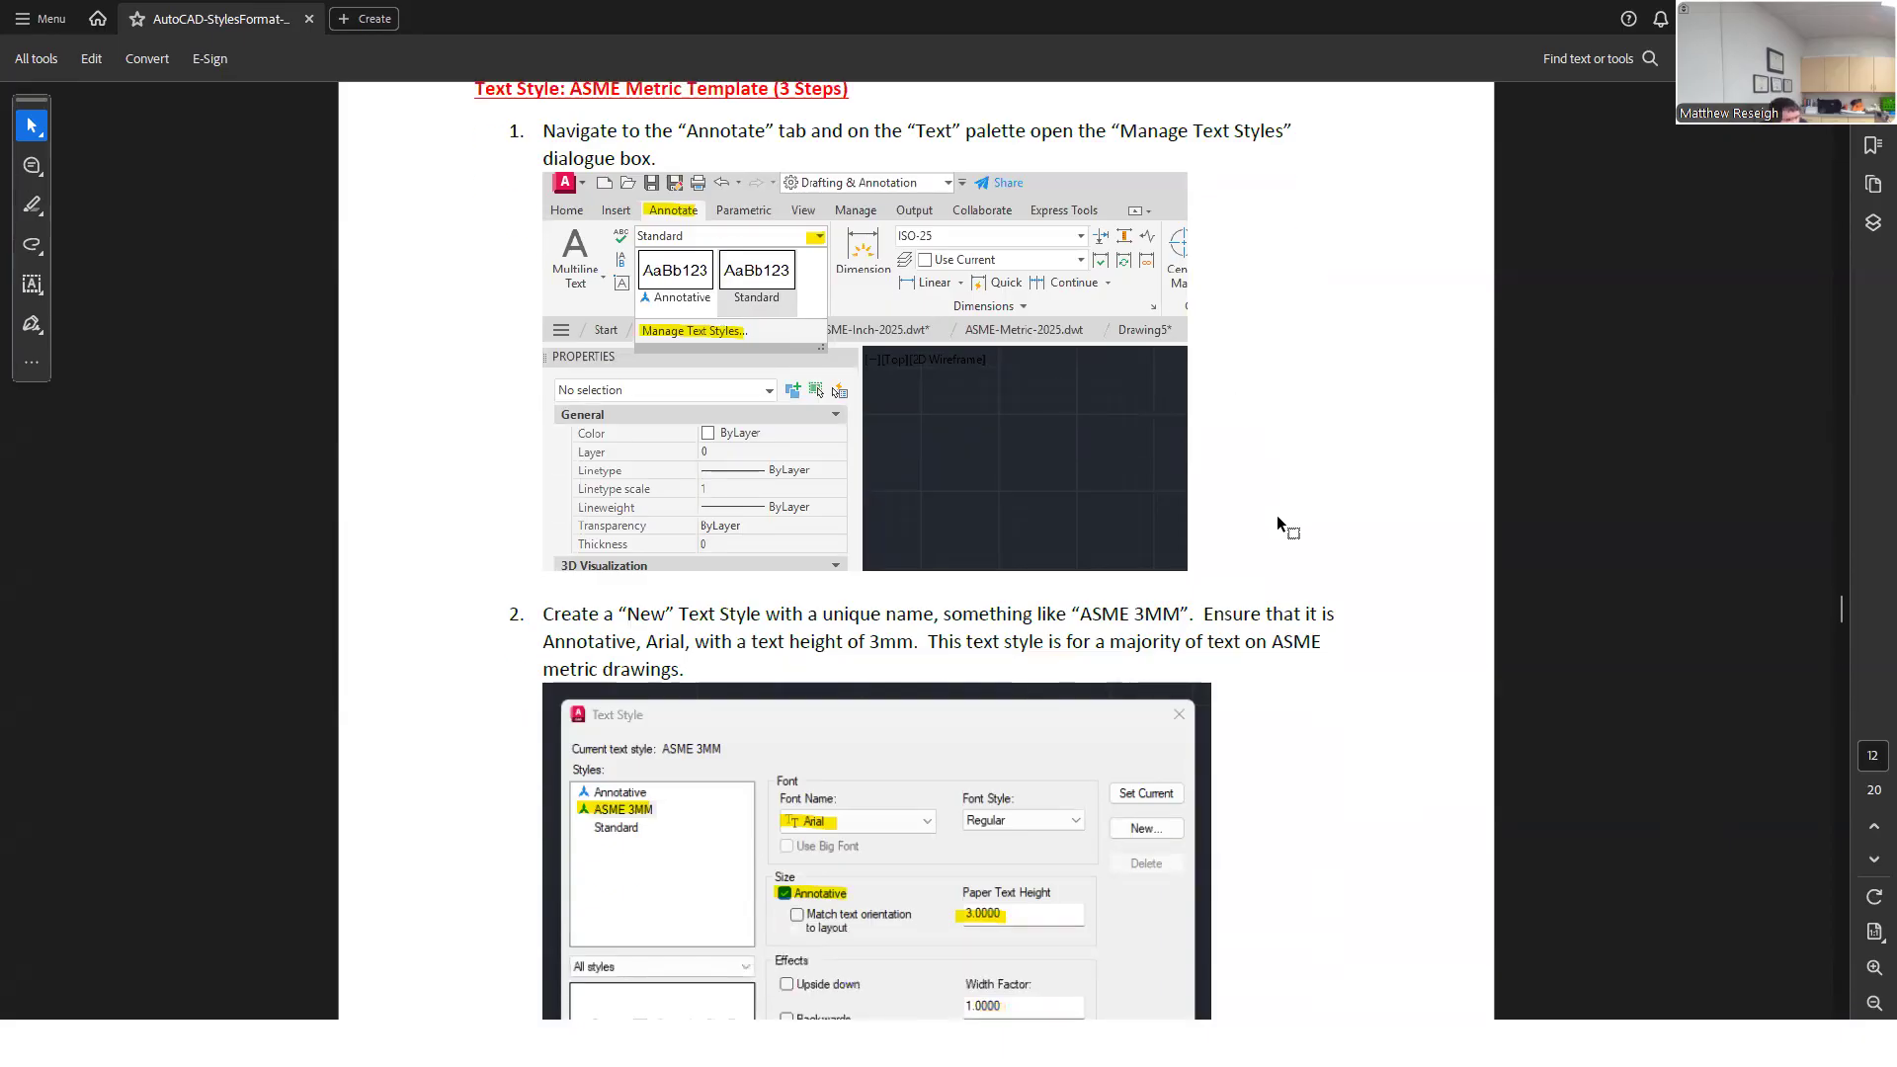
pyautogui.scroll(-2, 1271, 519)
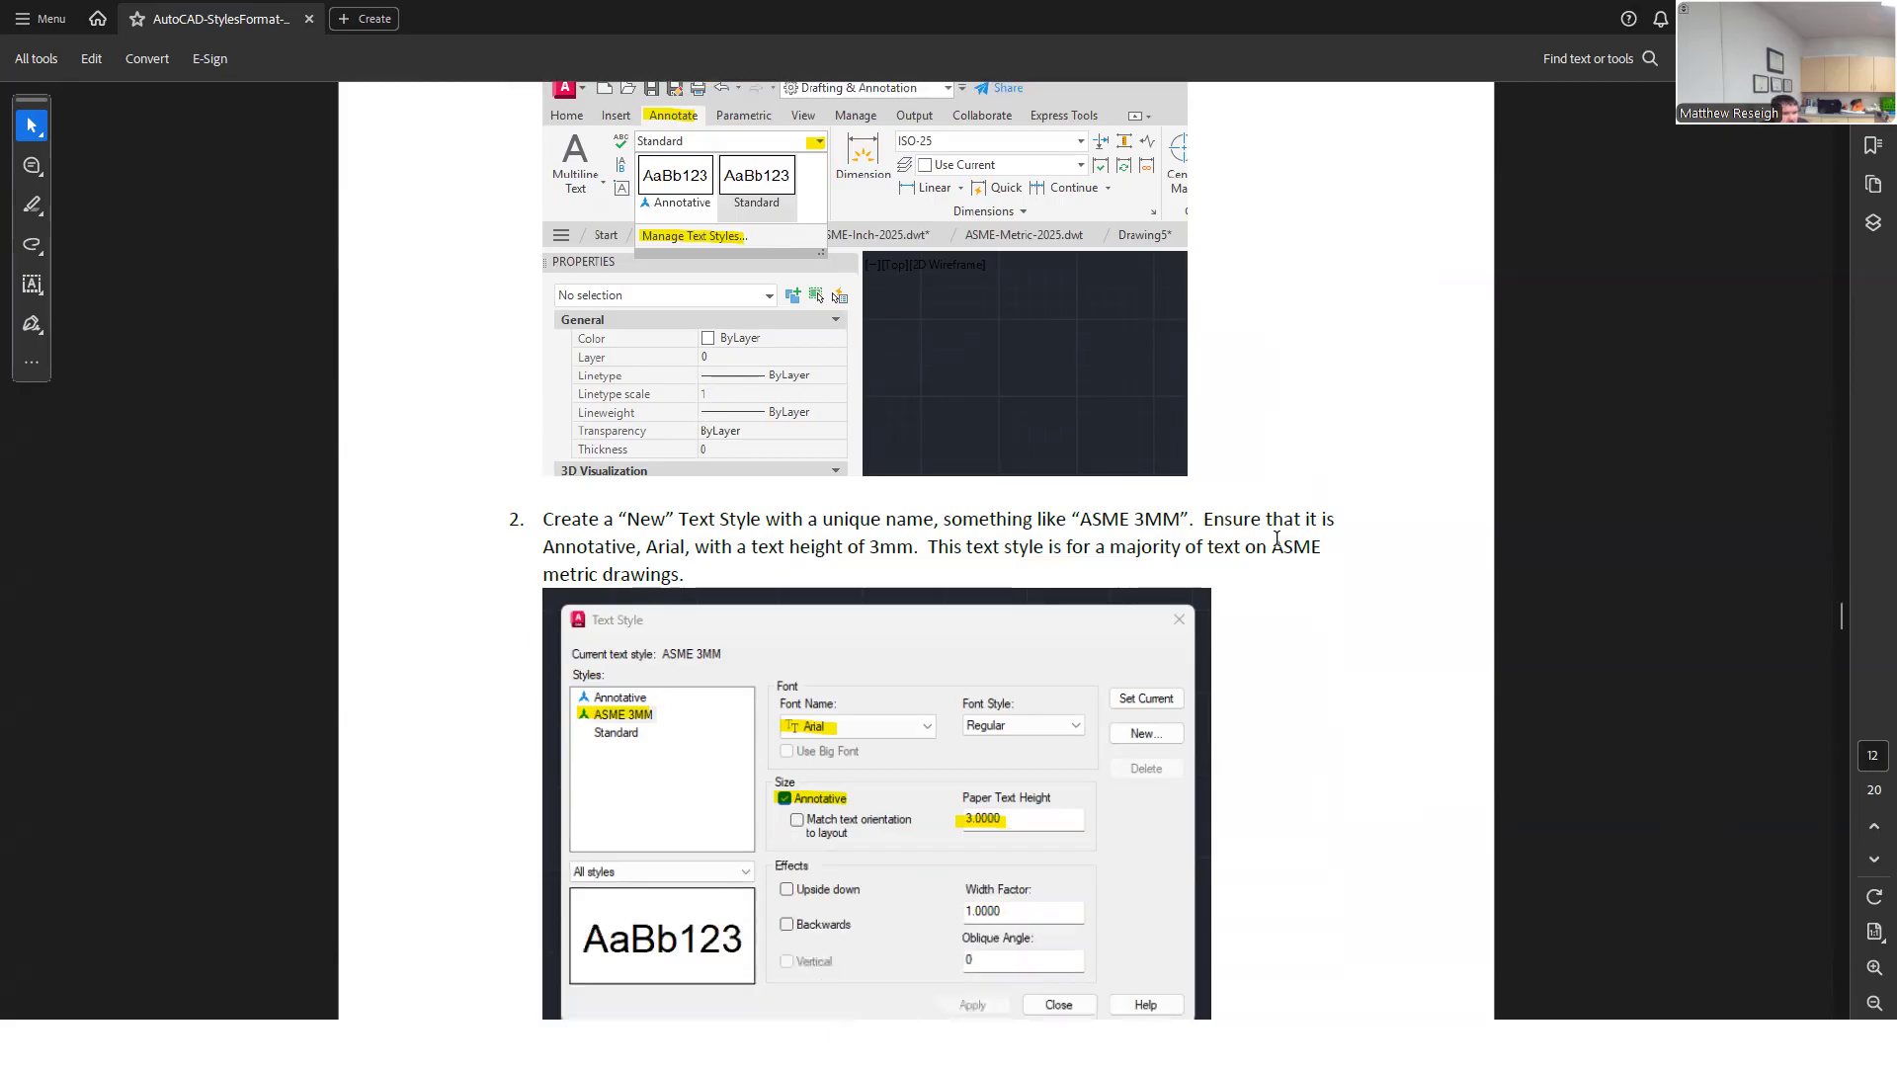
pyautogui.scroll(-2, 1275, 533)
pyautogui.scroll(-18, 1277, 537)
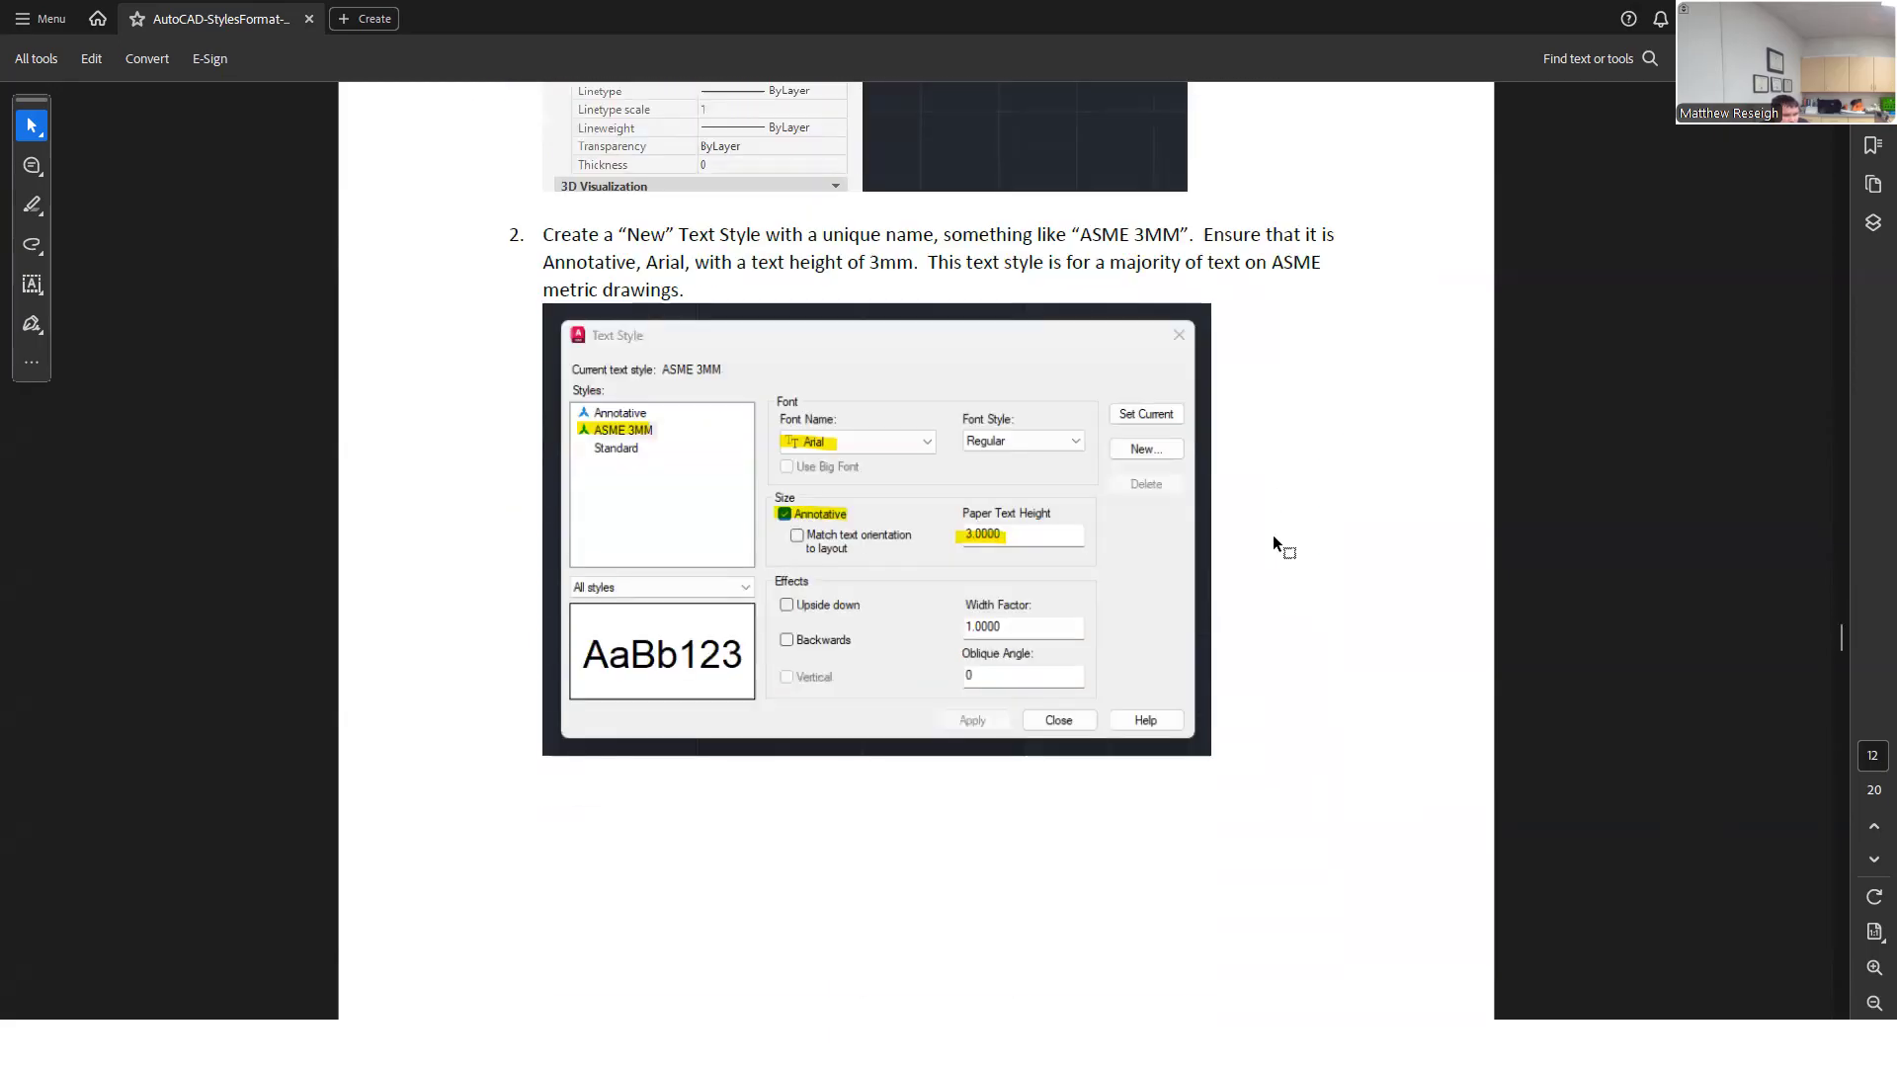
pyautogui.scroll(-10, 1272, 535)
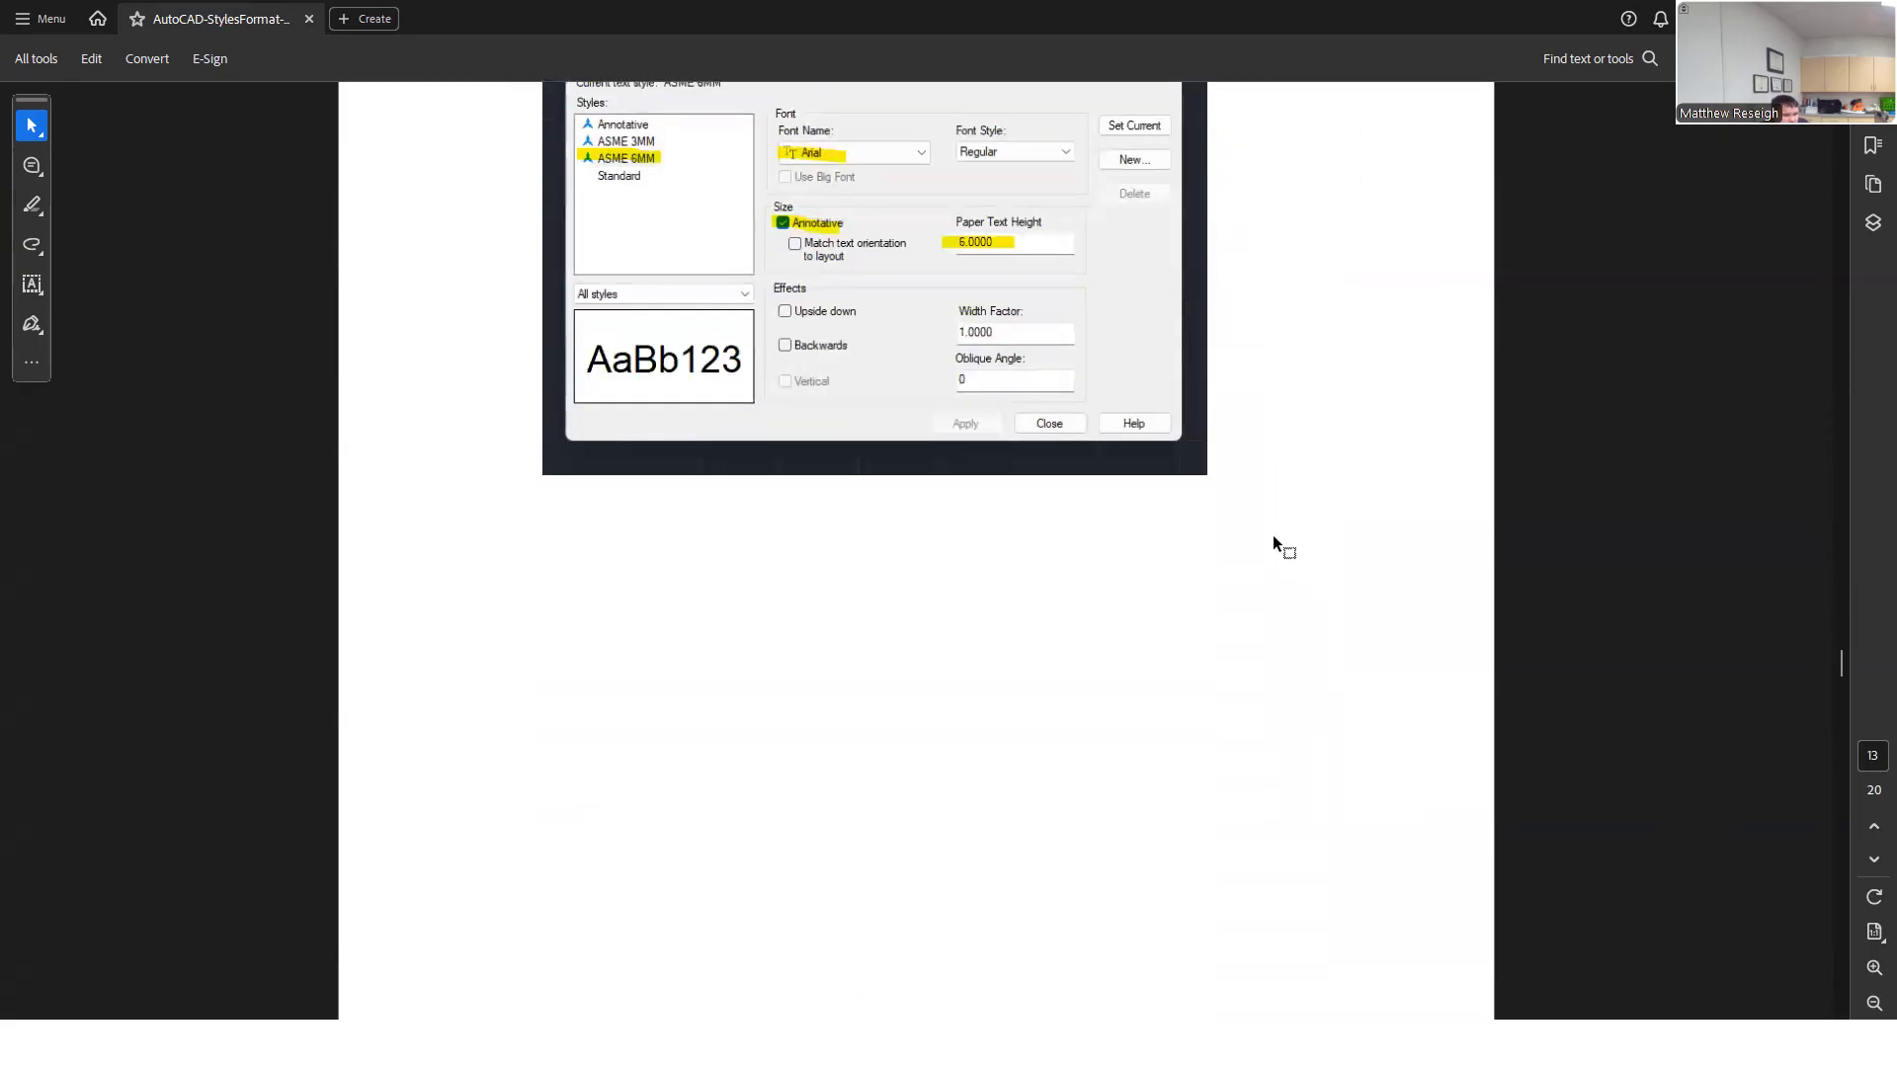
pyautogui.scroll(-10, 1272, 536)
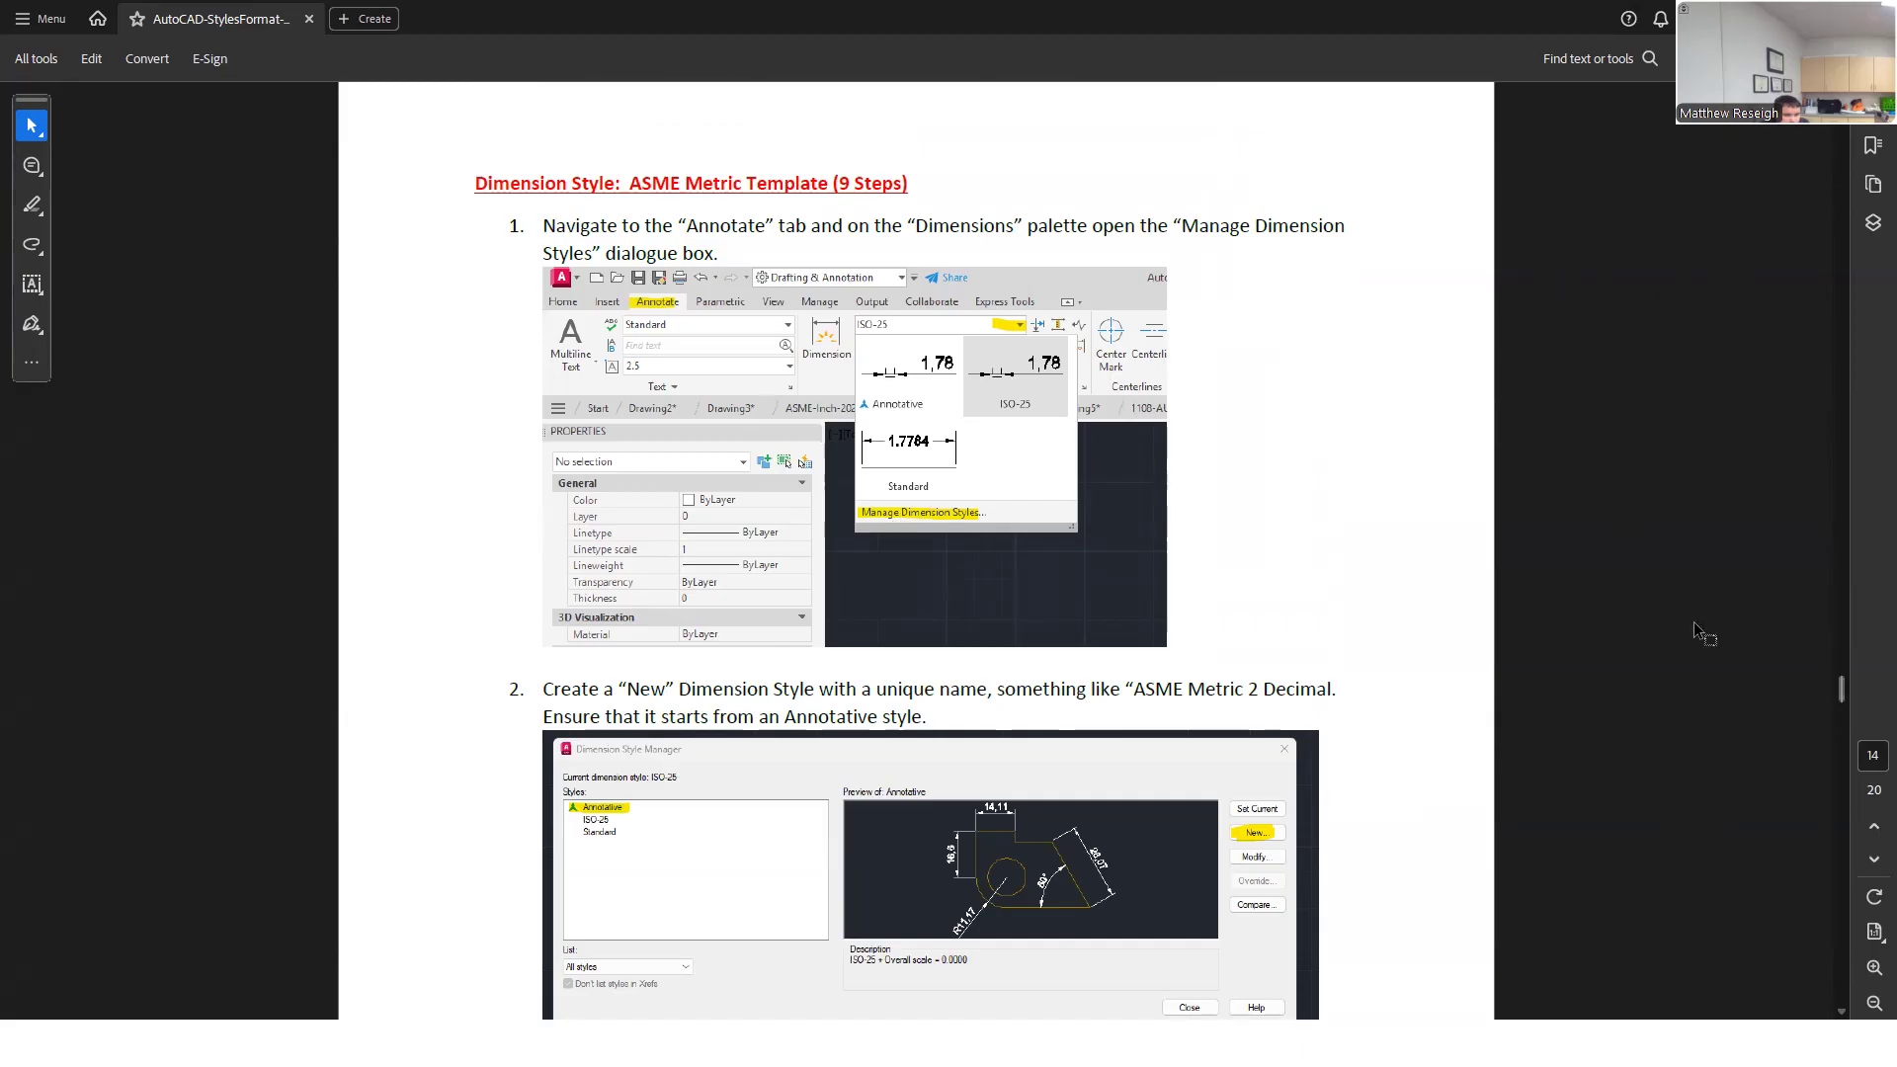
# Step: Examine the ASME metric dimension style and leader style instructions, and return to the blank drawing in AutoCAD
pyautogui.moveTo(1841, 694); pyautogui.dragTo(1828, 816)
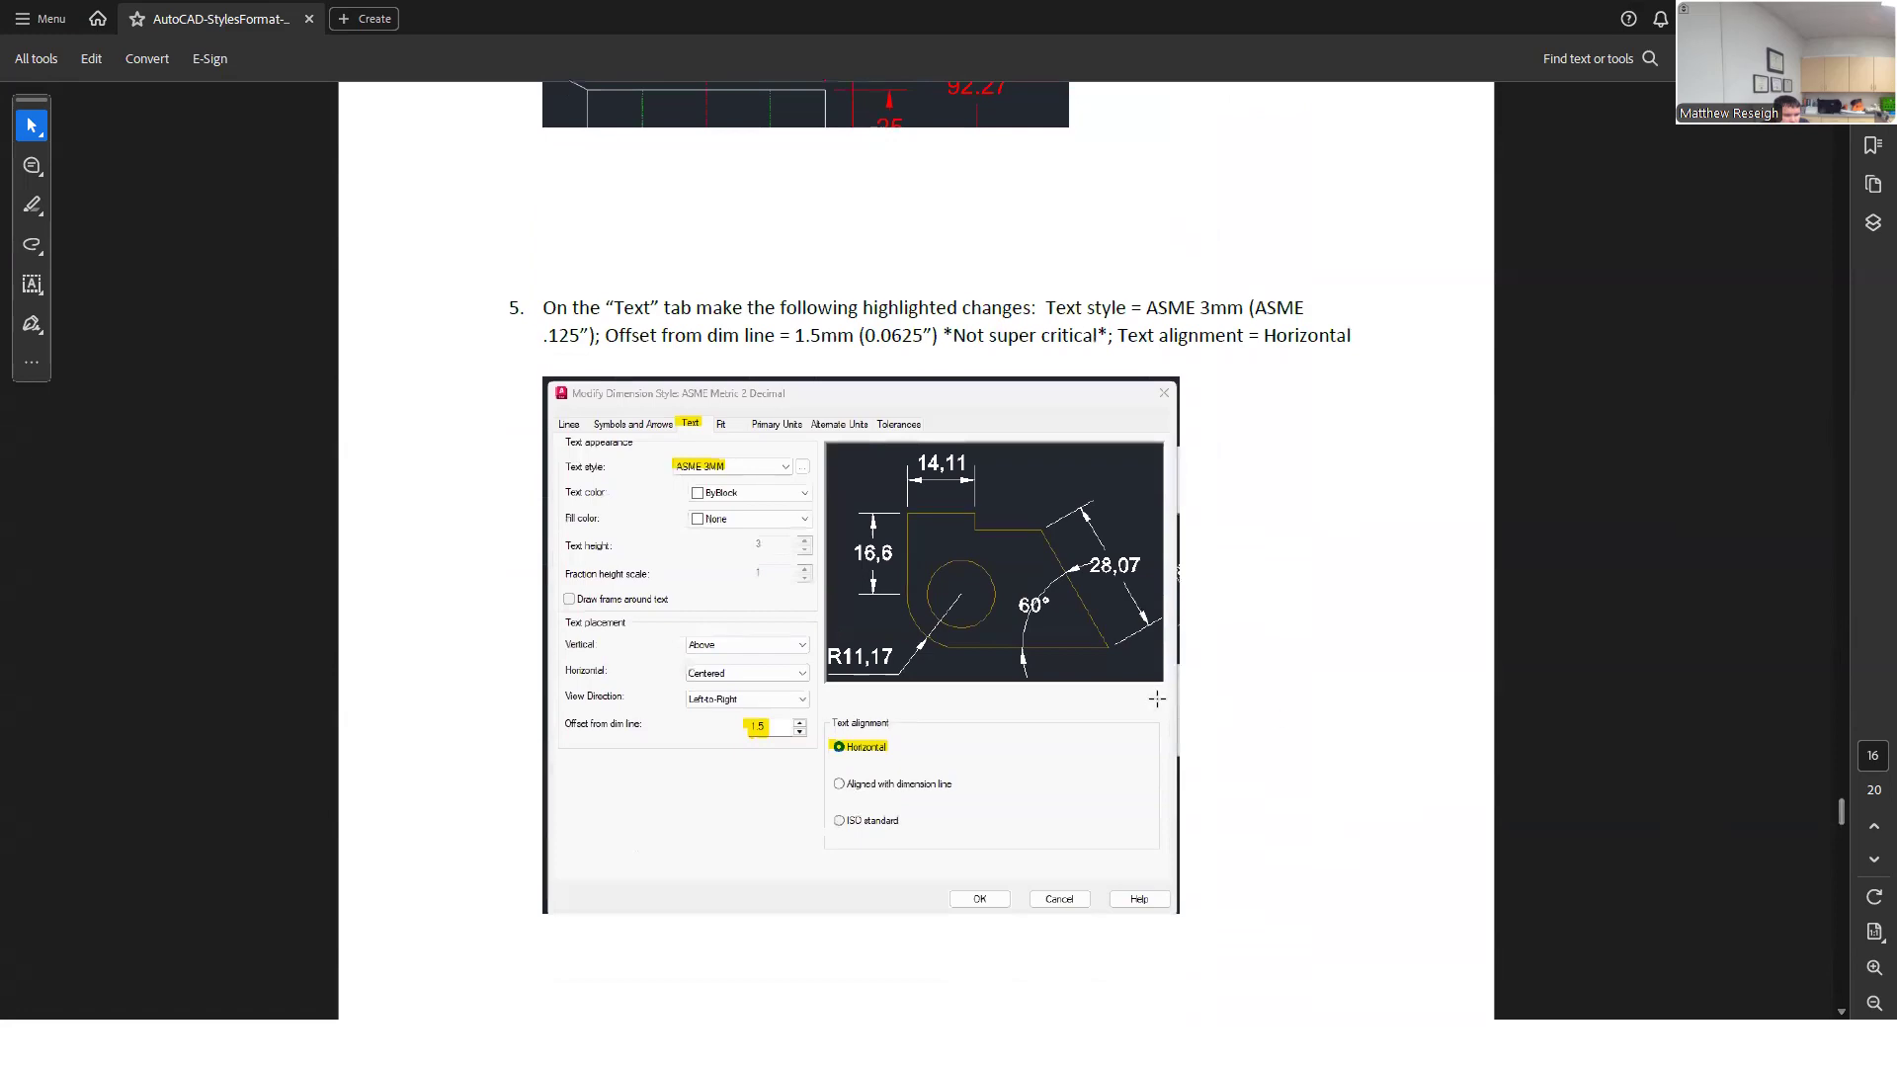
pyautogui.scroll(-6, 1154, 691)
pyautogui.scroll(-15, 1155, 691)
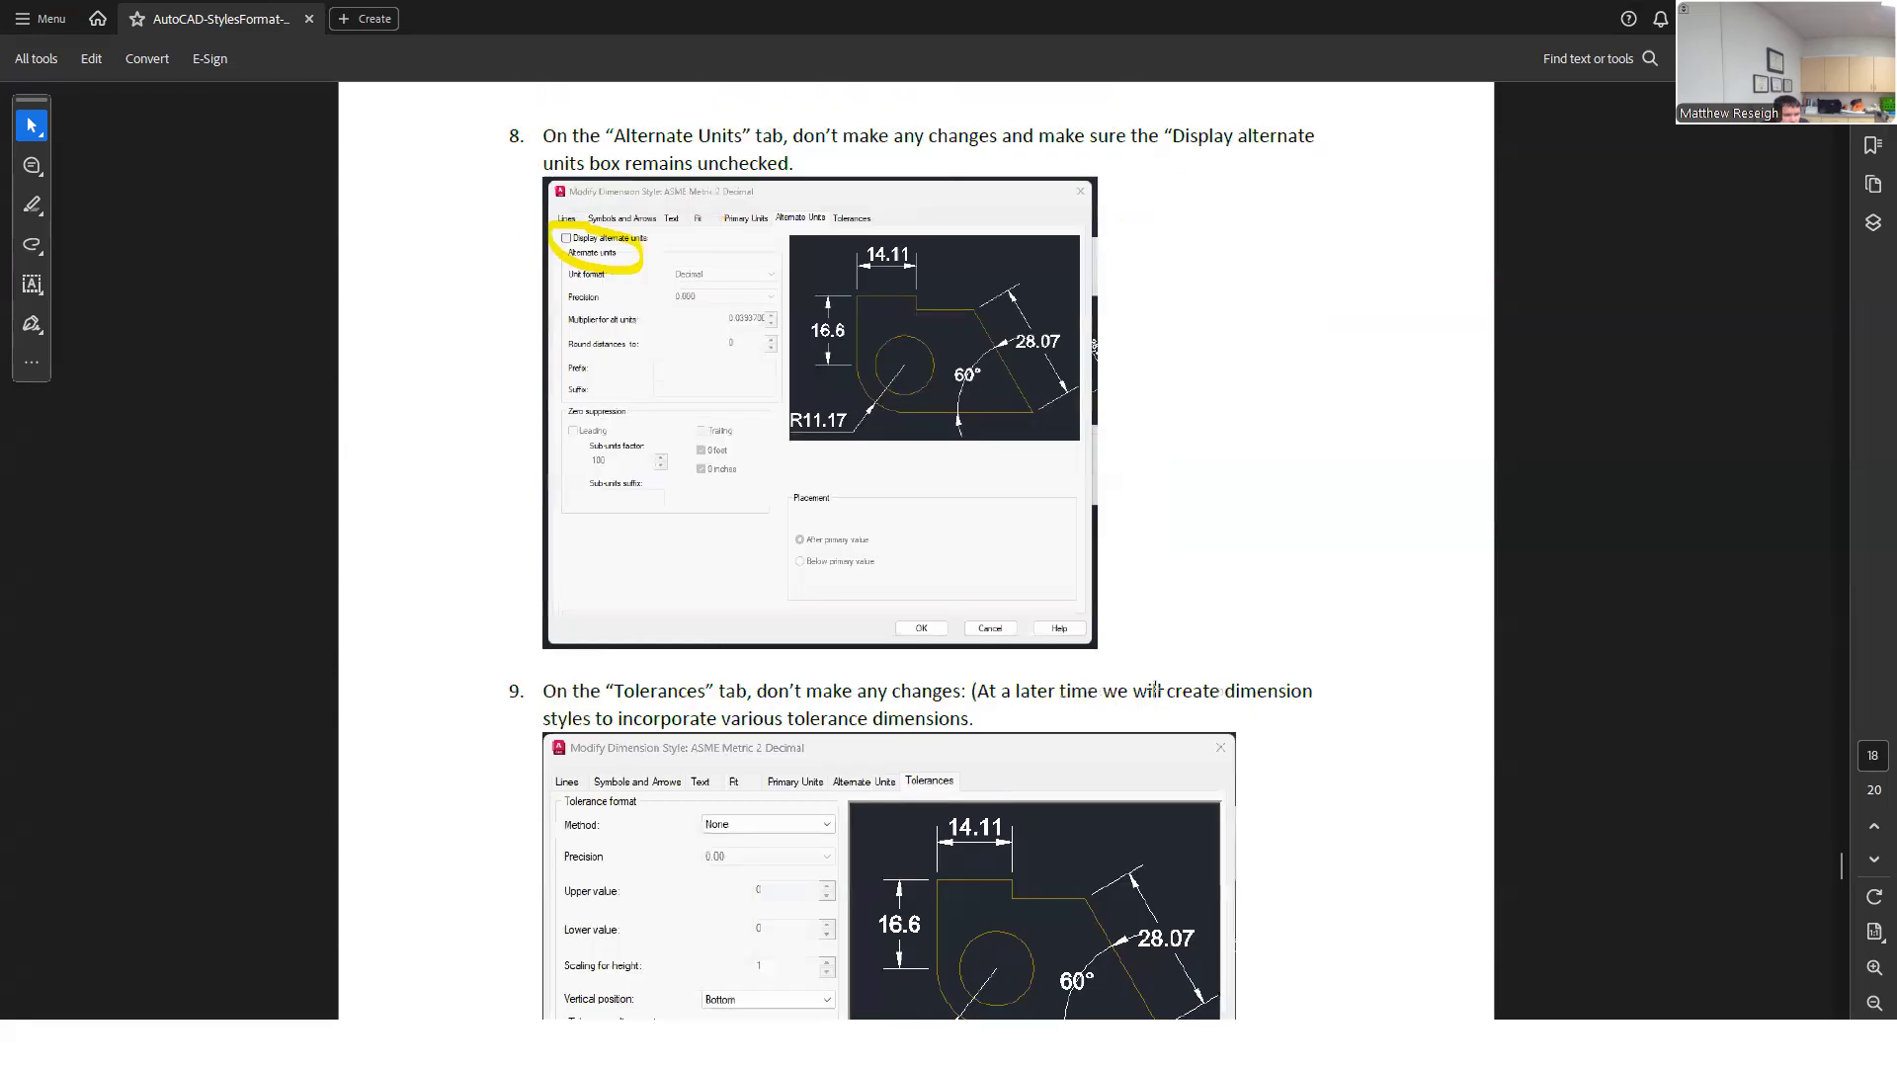
pyautogui.scroll(3, 802, 389)
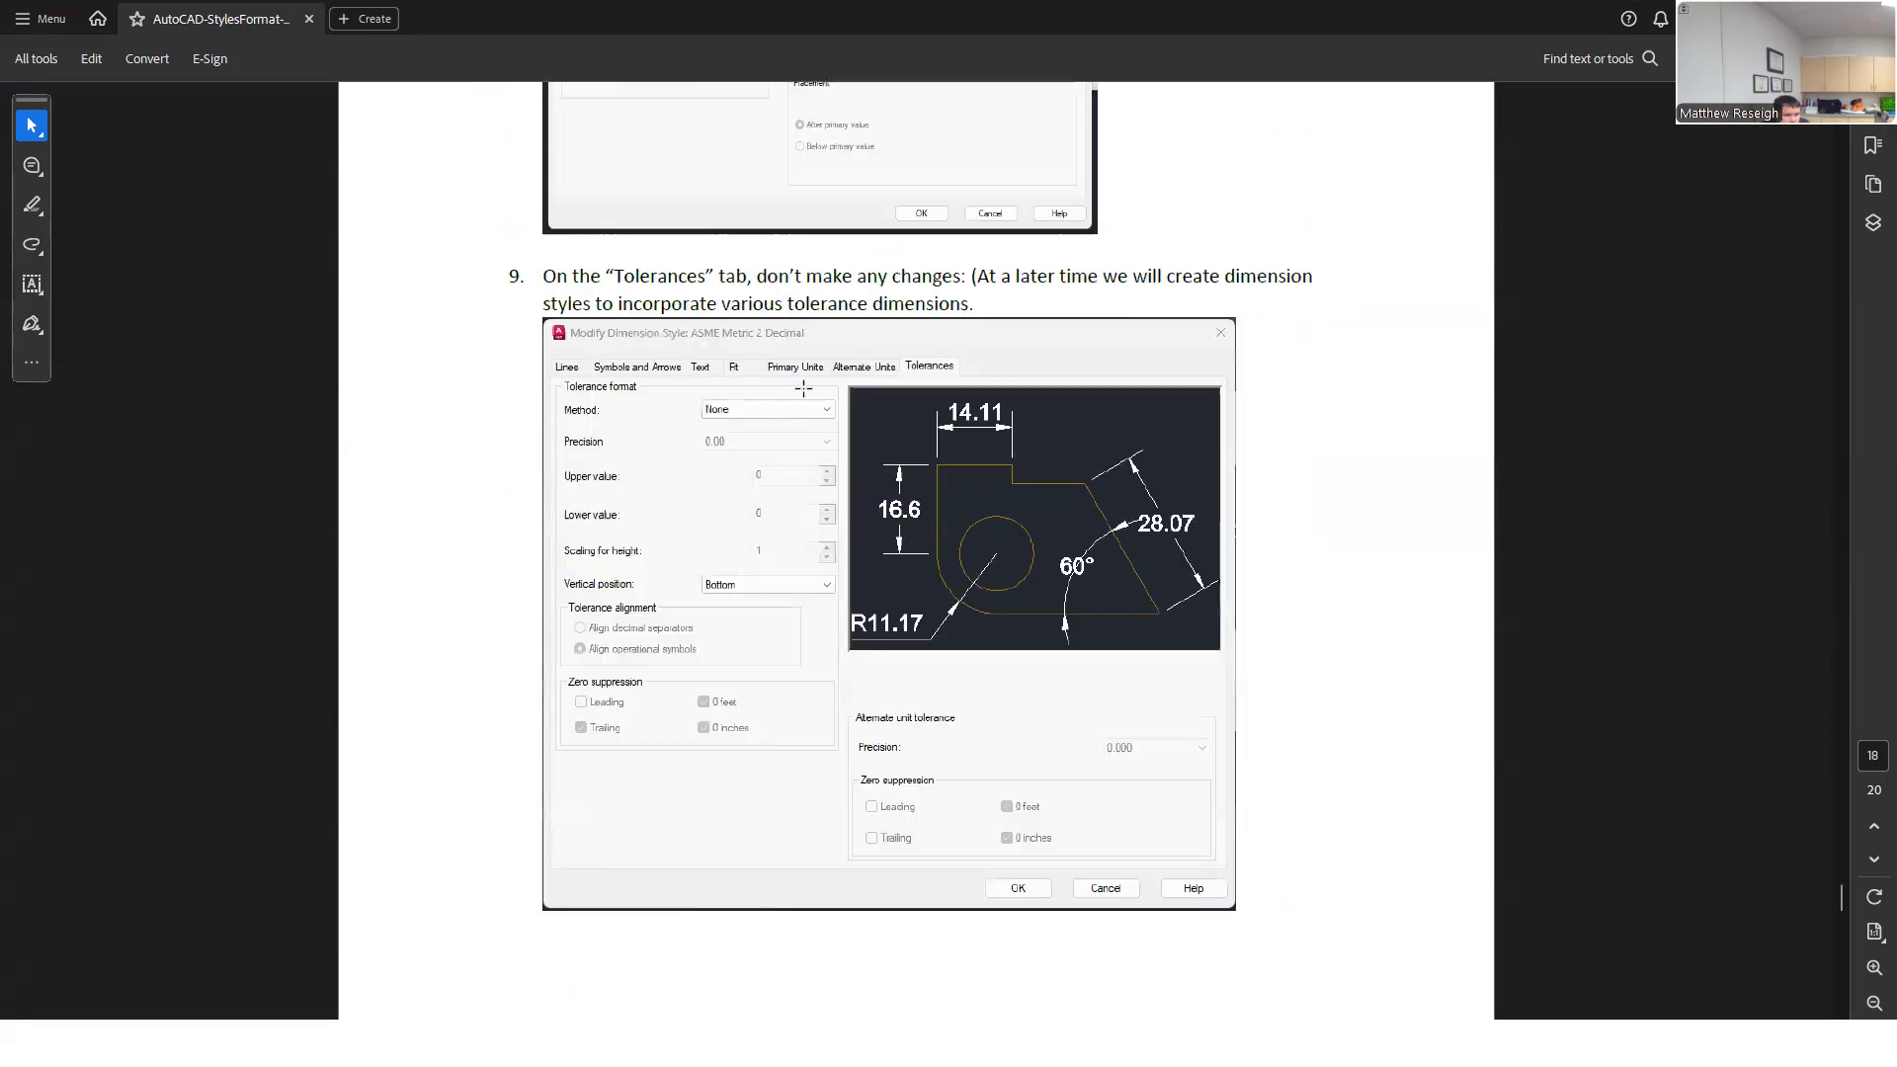
pyautogui.scroll(4, 803, 388)
pyautogui.scroll(-15, 830, 395)
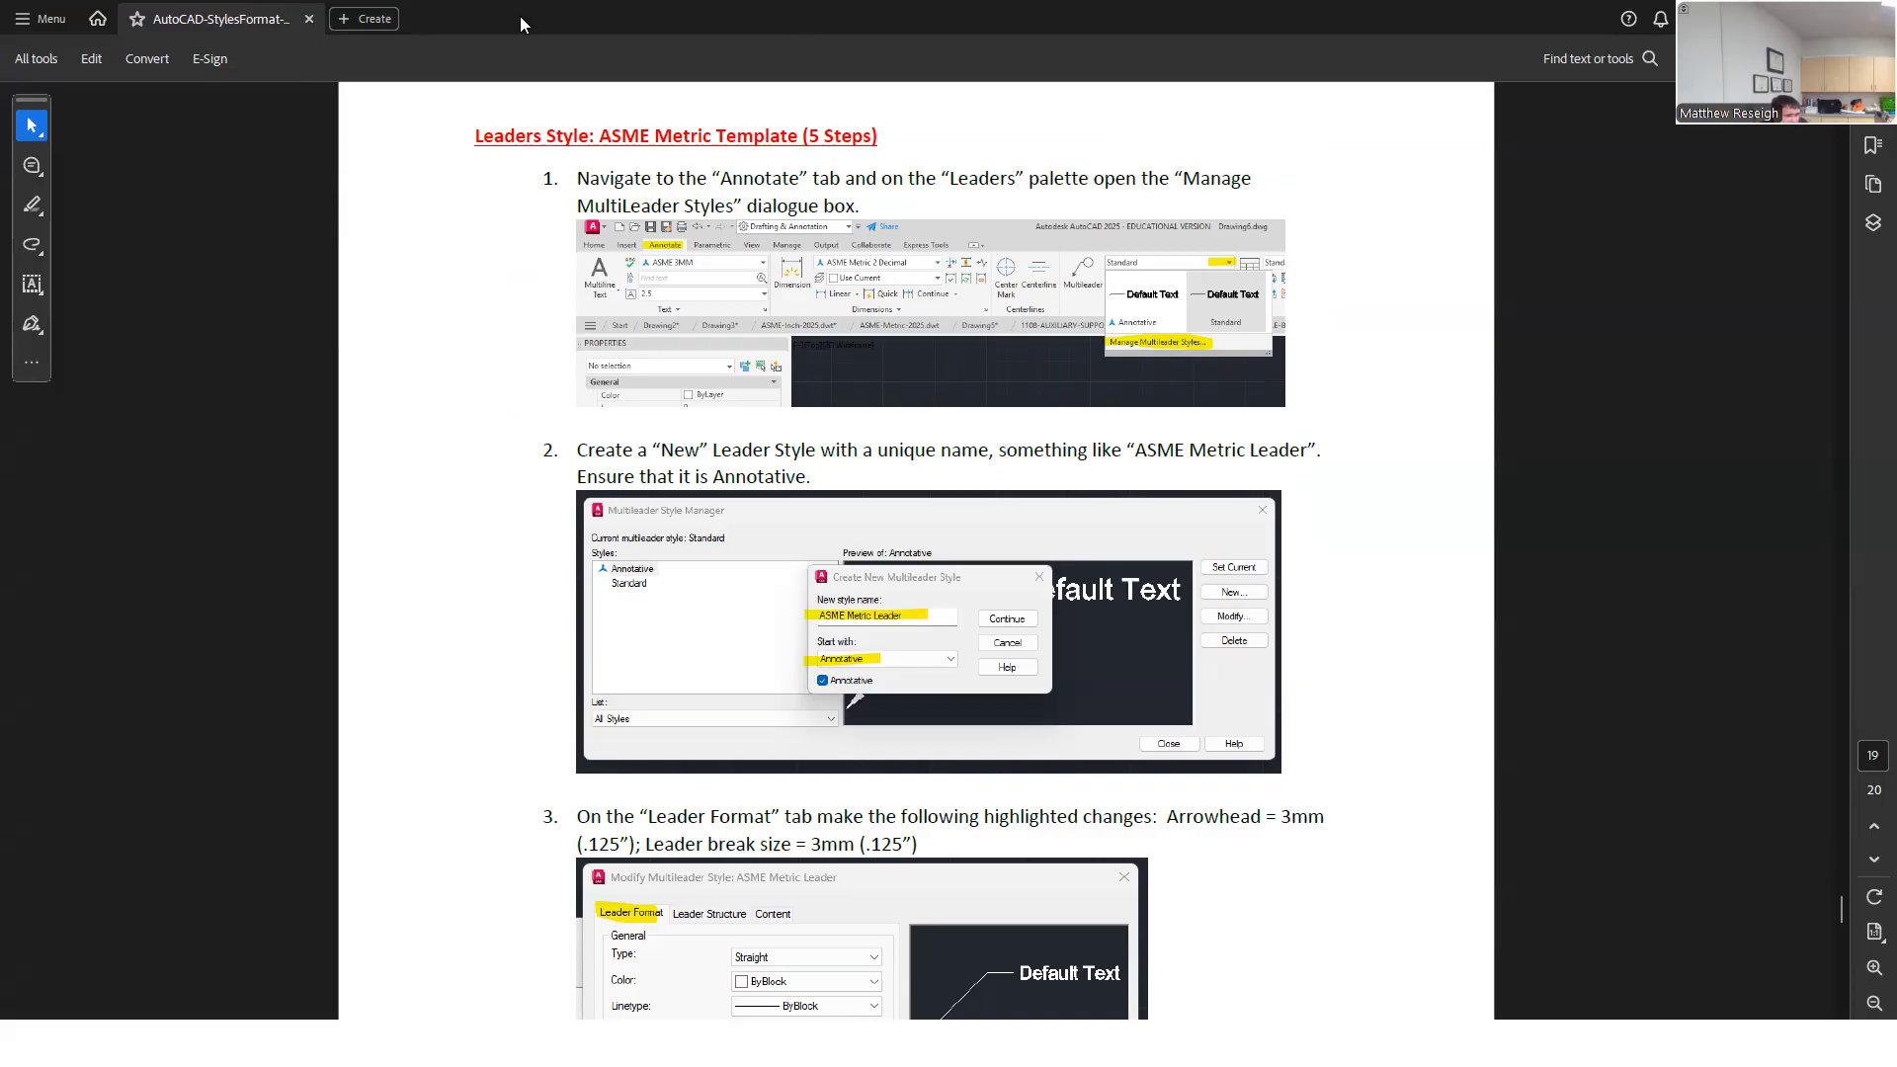
pyautogui.moveTo(519, 16); pyautogui.dragTo(51, 194)
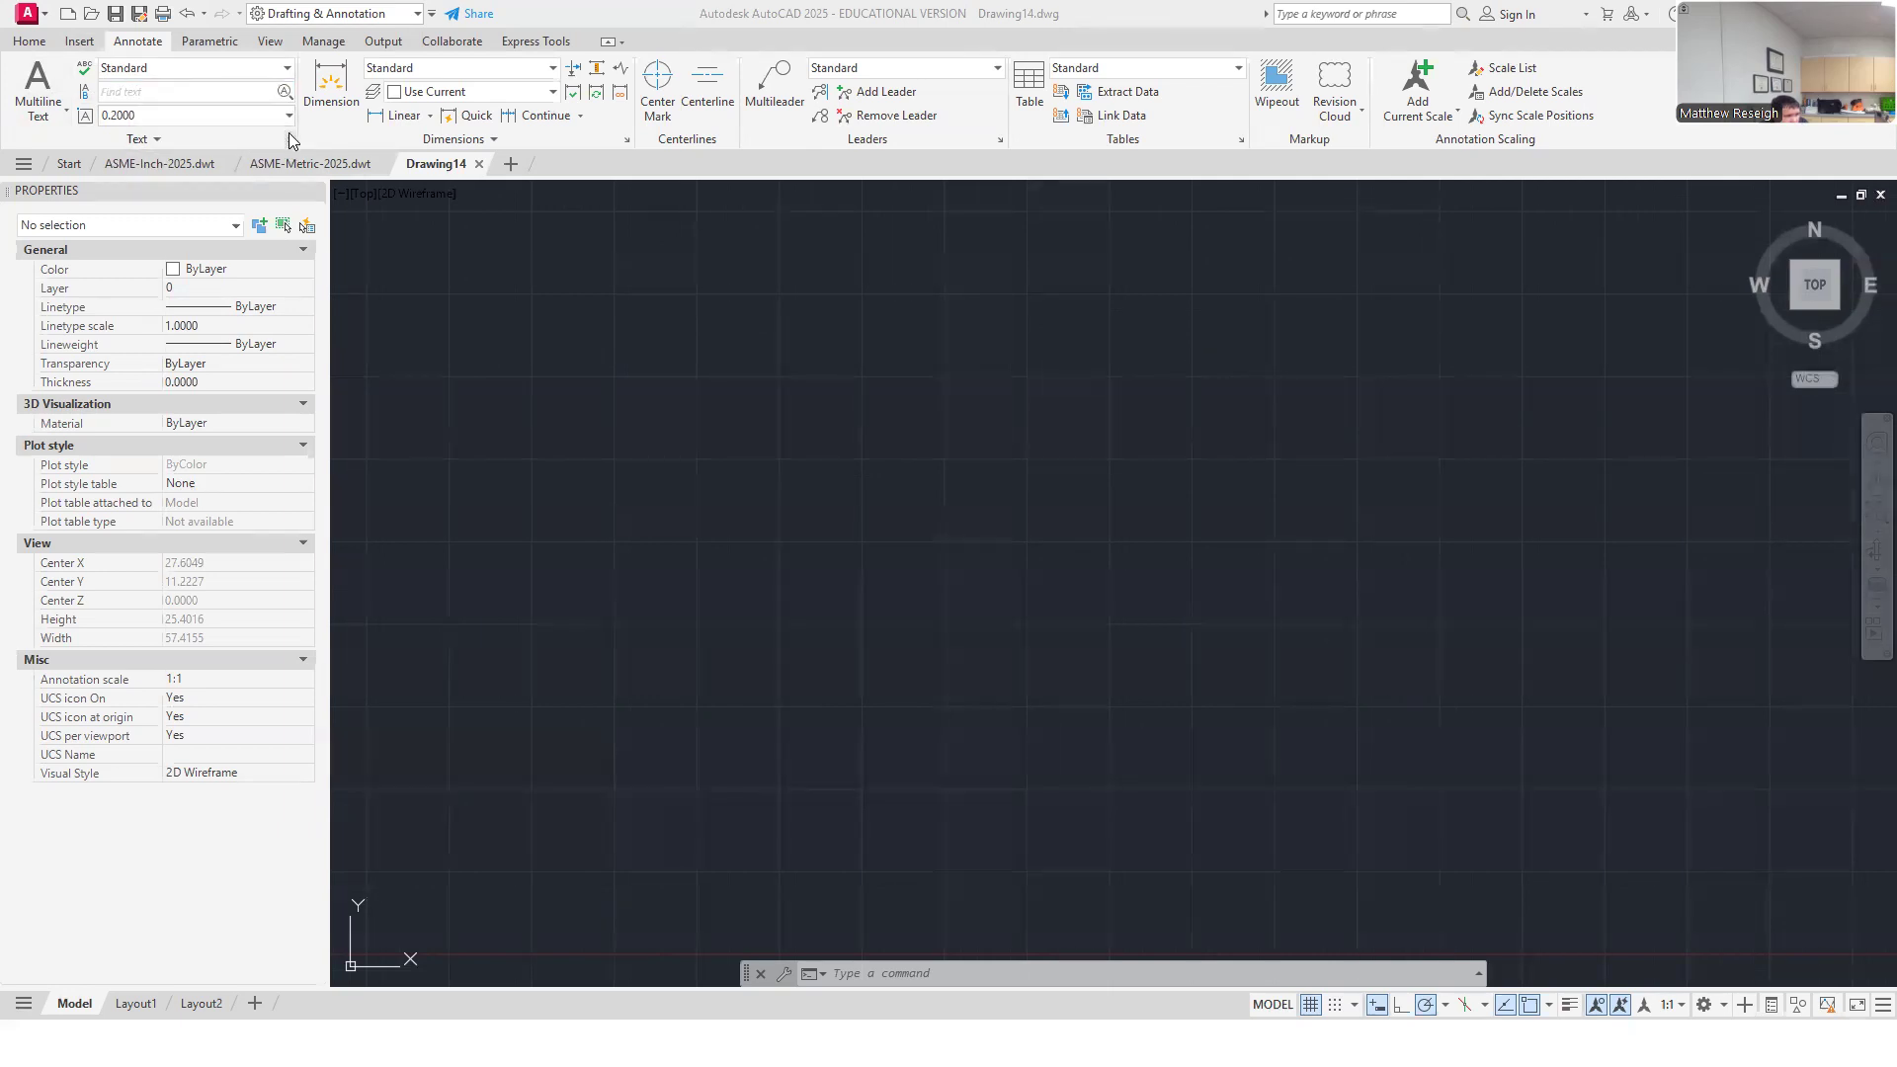
pyautogui.click(285, 69)
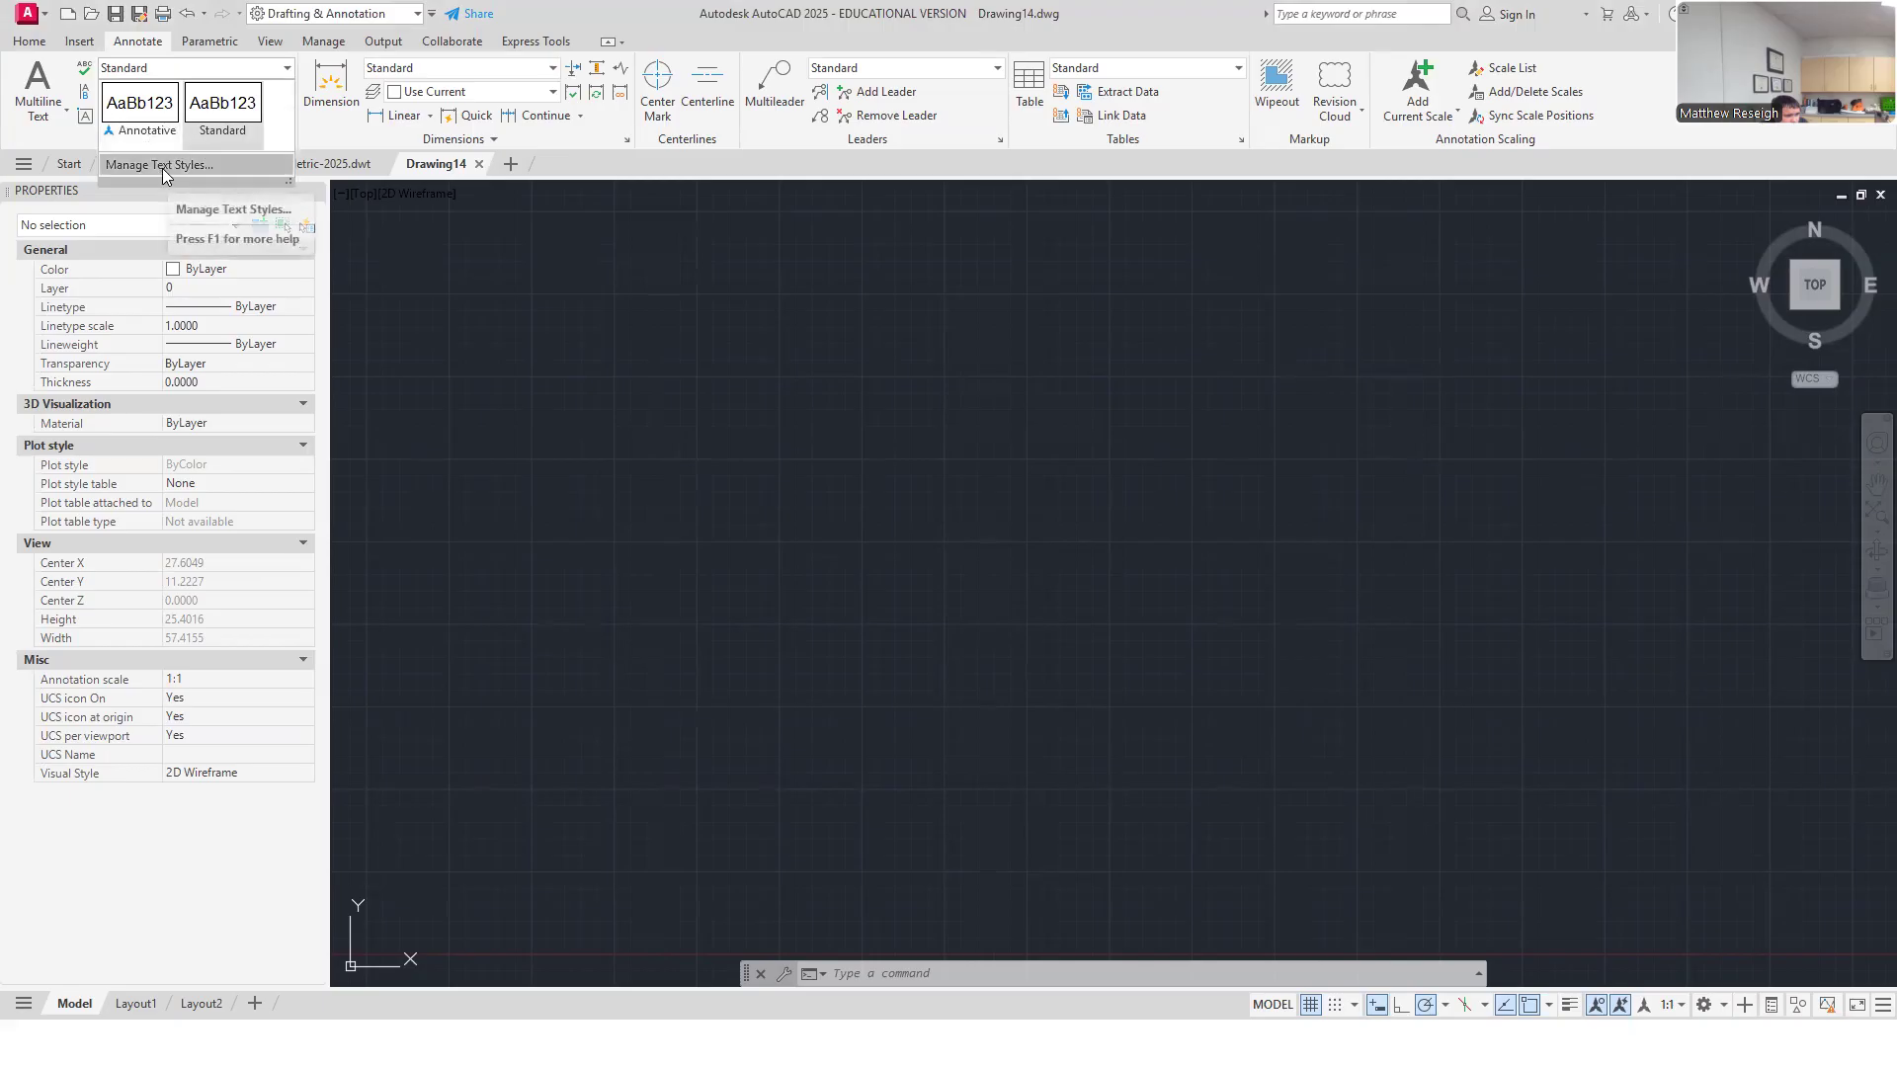
pyautogui.click(162, 168)
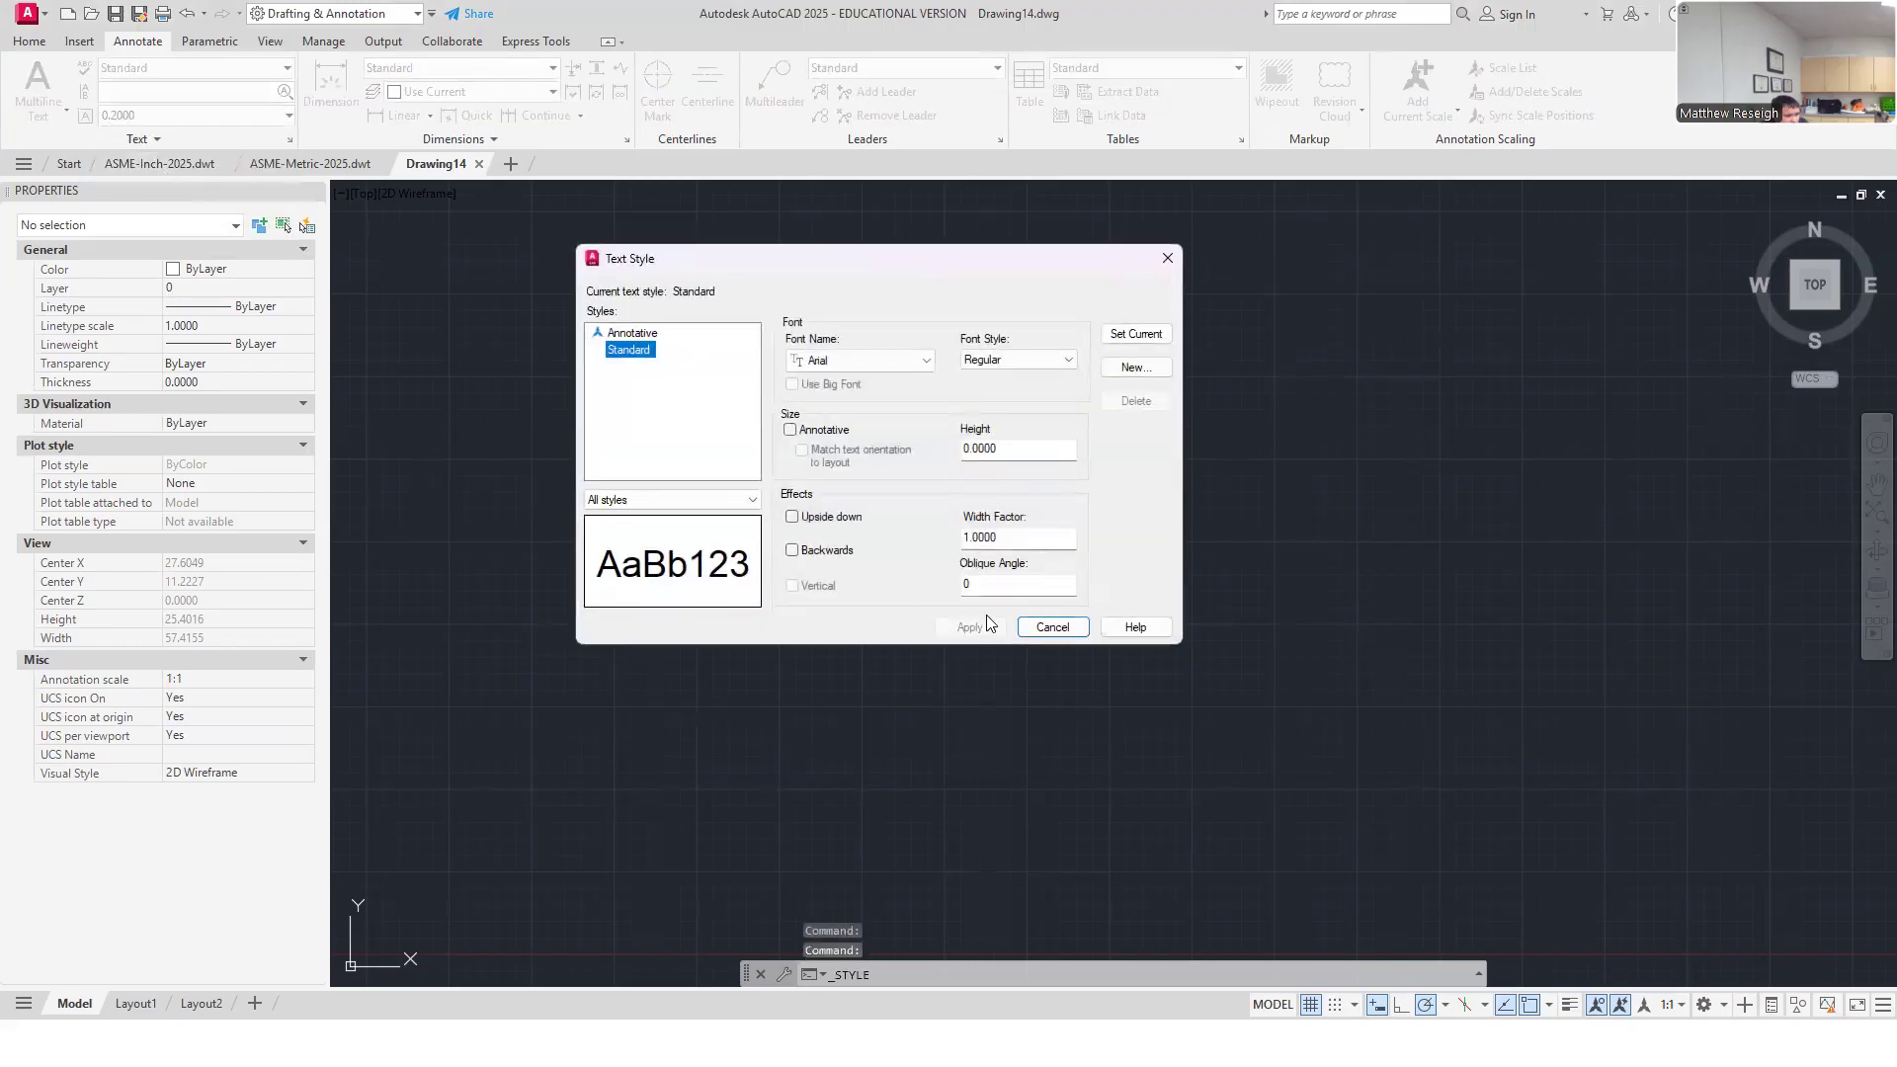
pyautogui.click(1043, 628)
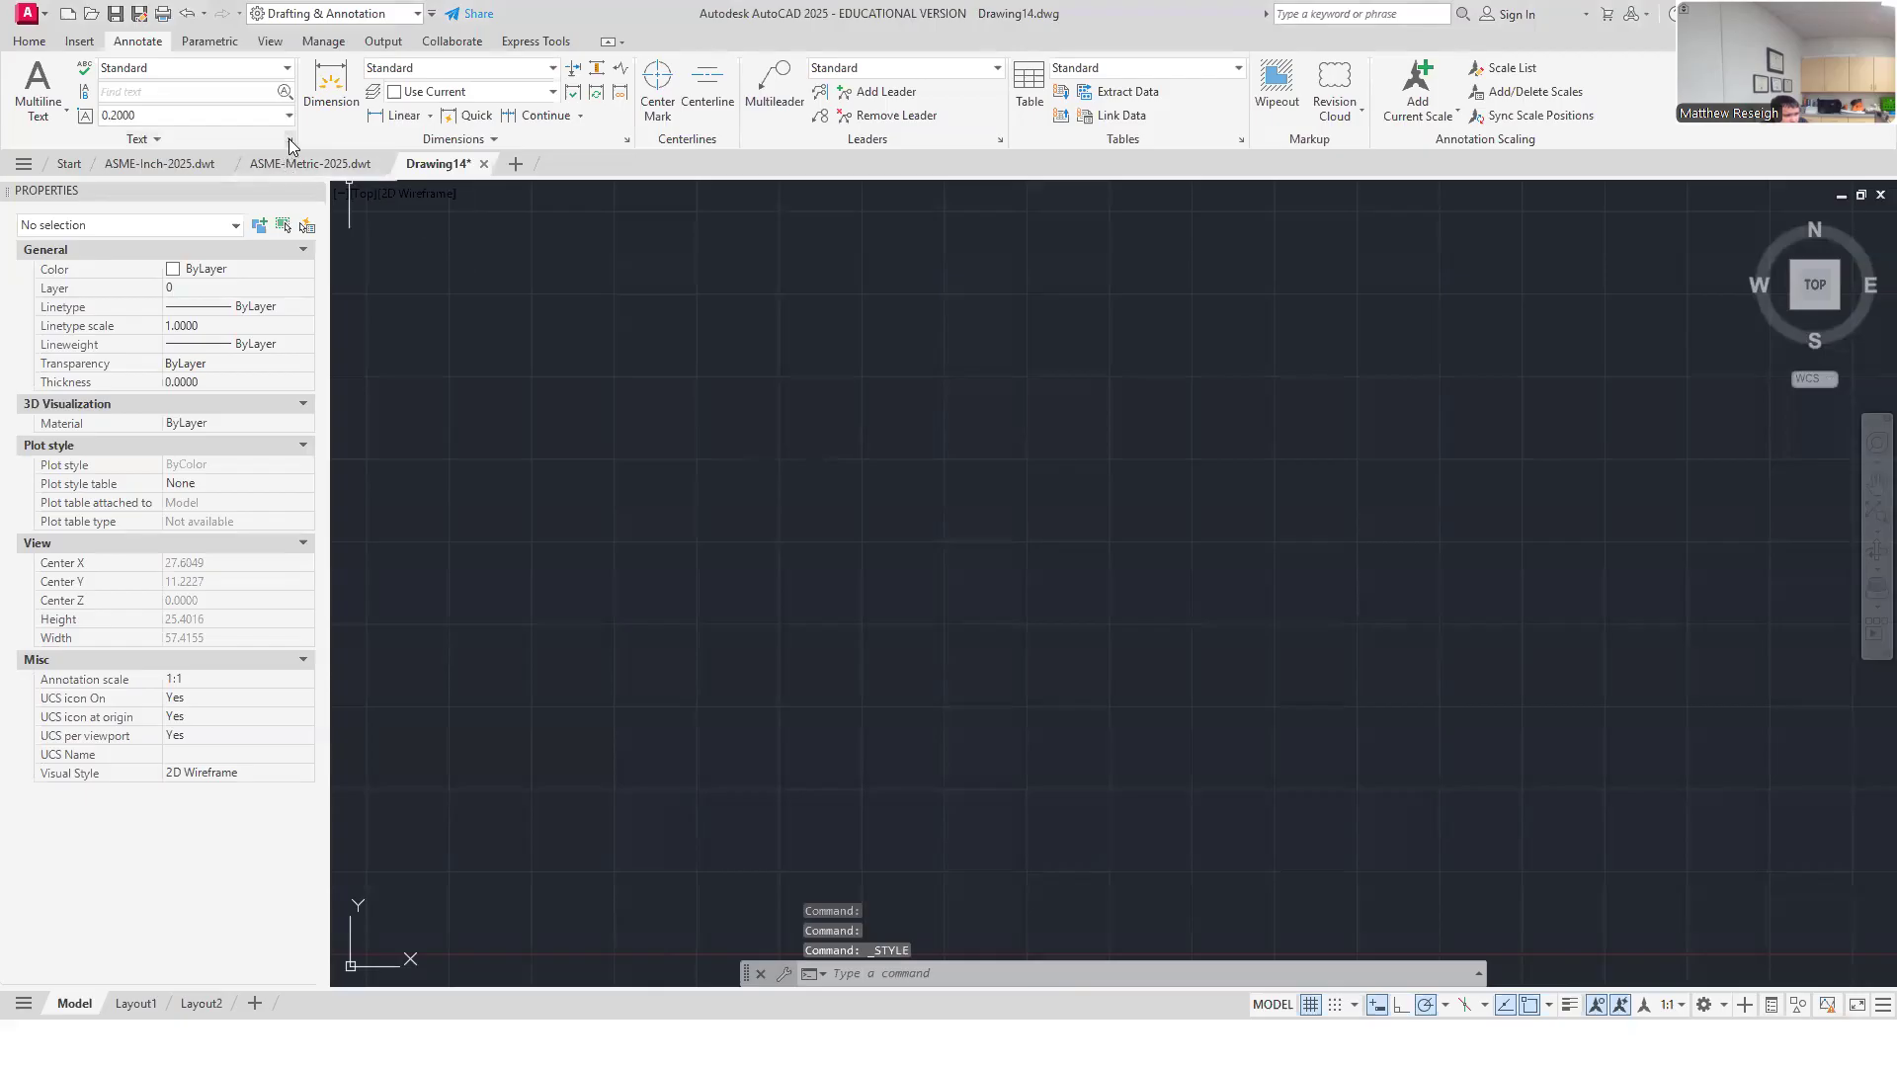
# Step: Open the text style settings and set the Annotative style's paper text height to 0.125
pyautogui.click(290, 139)
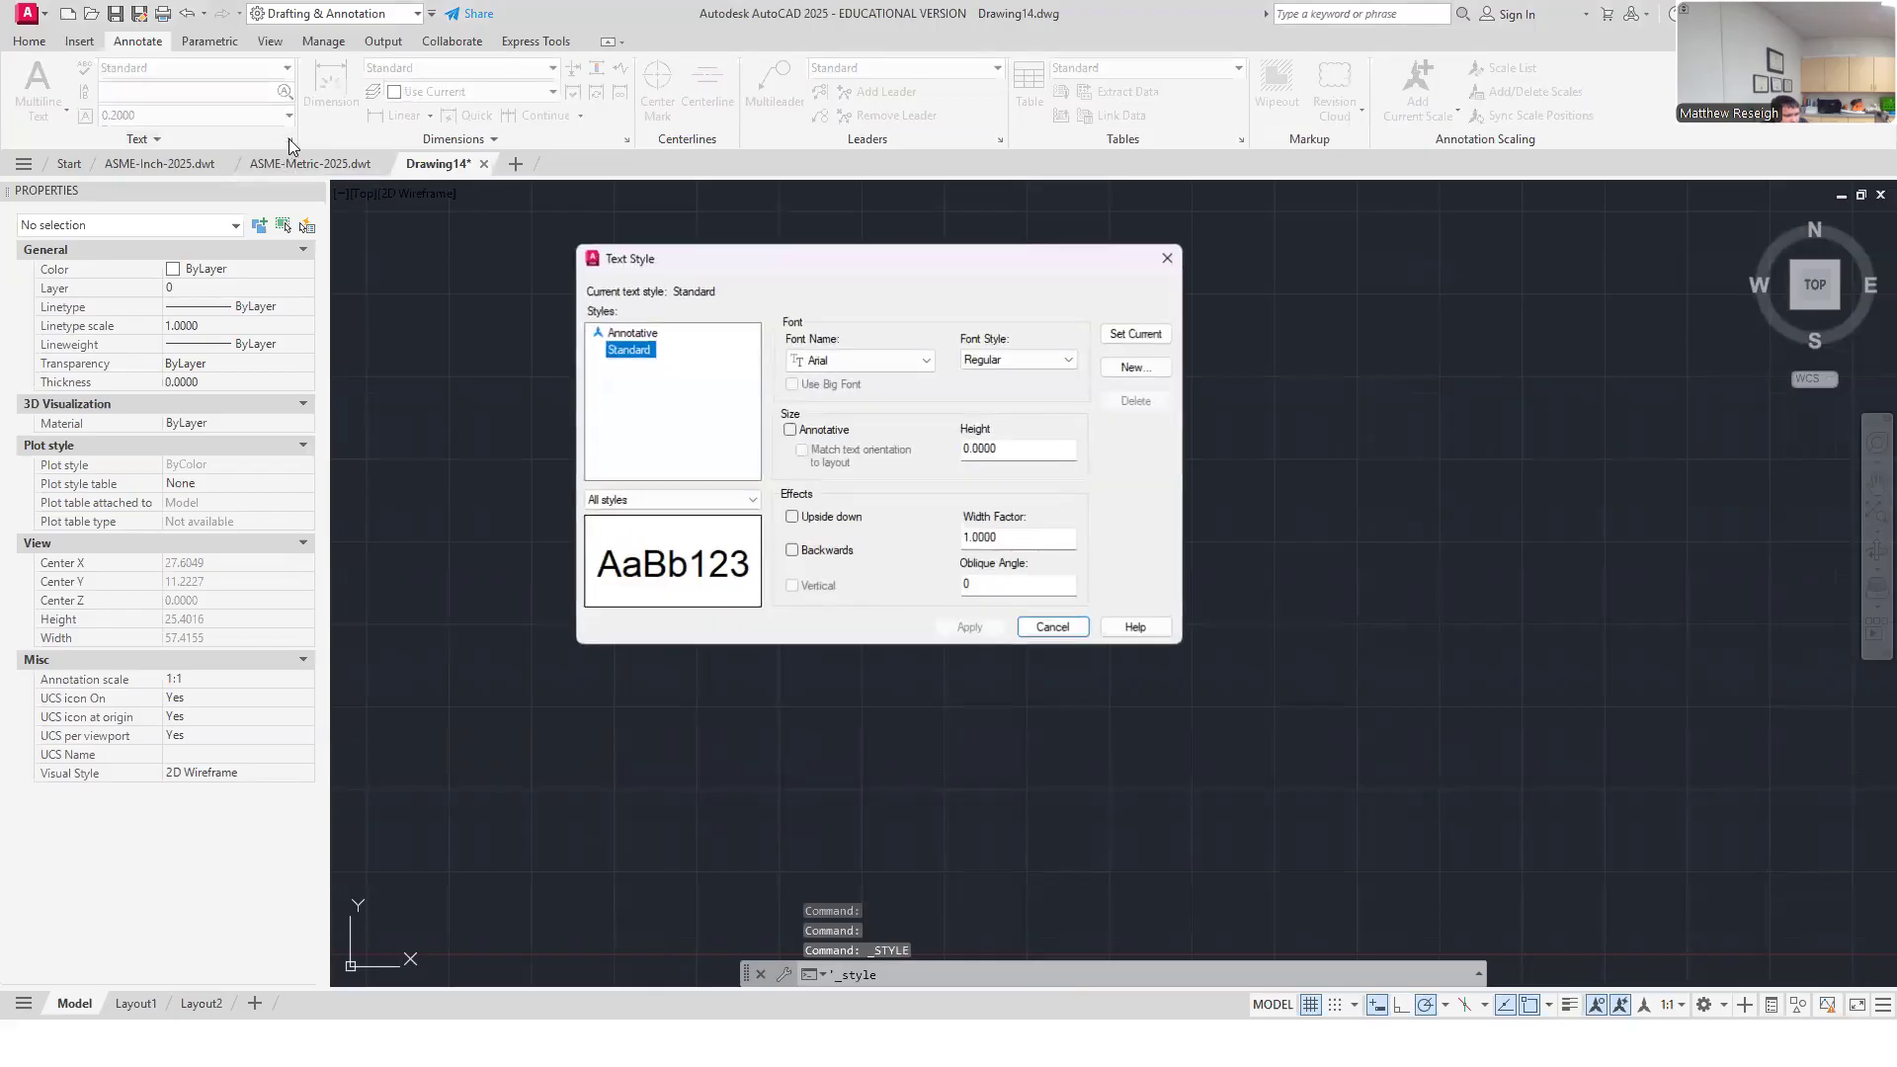
pyautogui.click(623, 333)
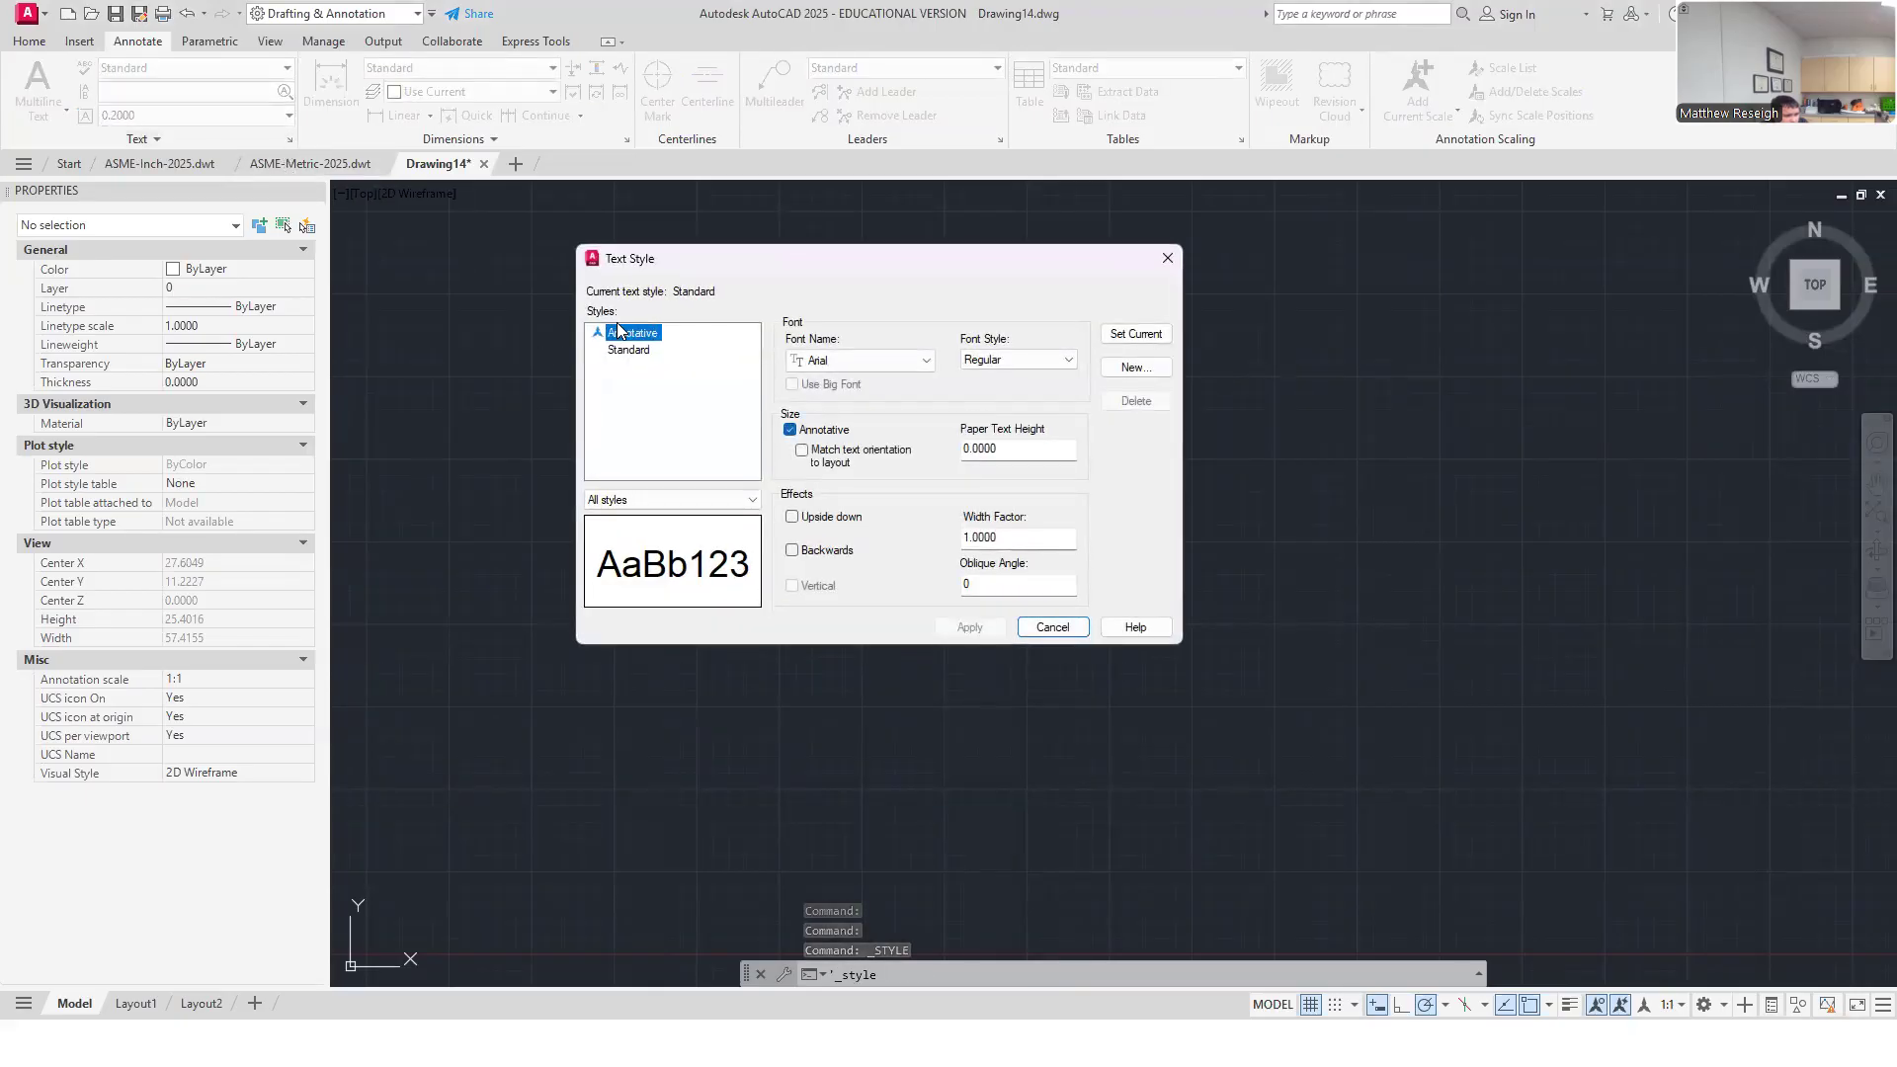
pyautogui.doubleClick(1014, 452)
pyautogui.write('.125')
pyautogui.press('Return')
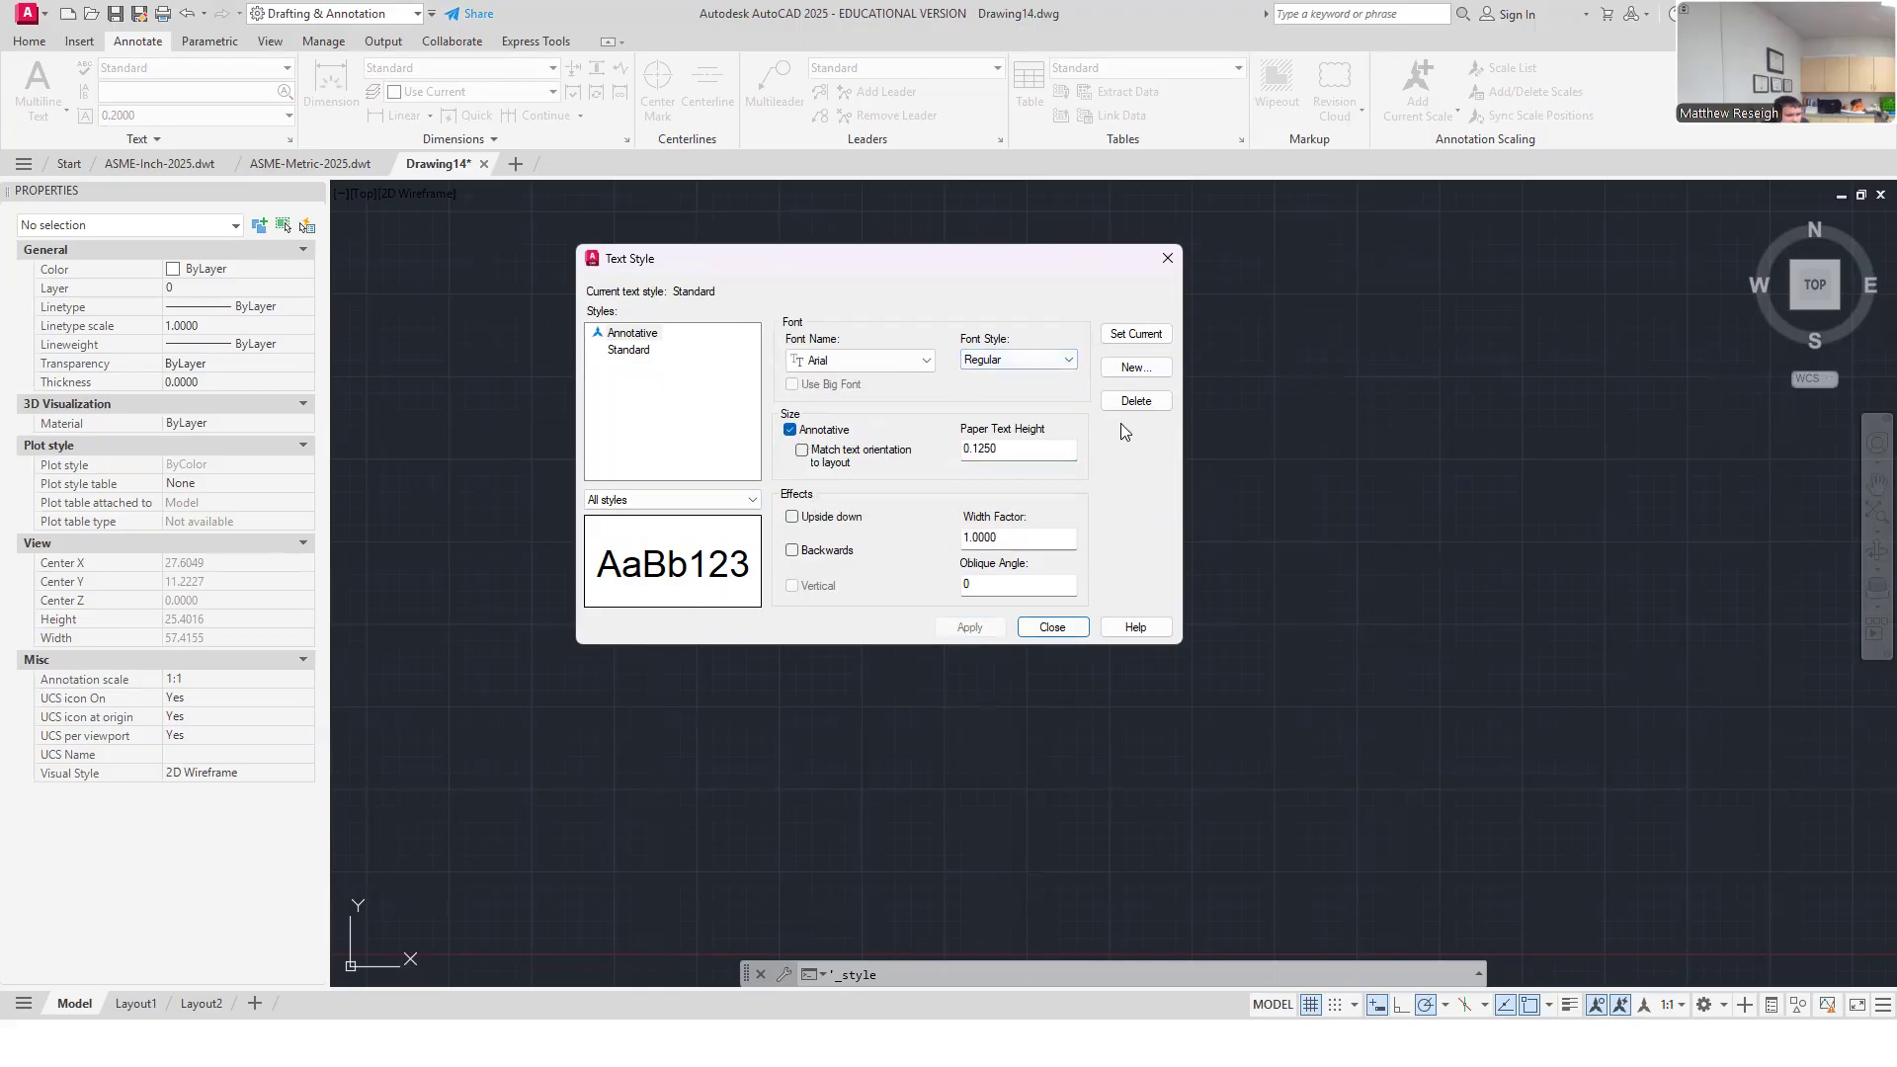
# Step: Create a text style named "ASME .125" based on the Annotative style and make it current
pyautogui.click(639, 337)
pyautogui.click(1134, 367)
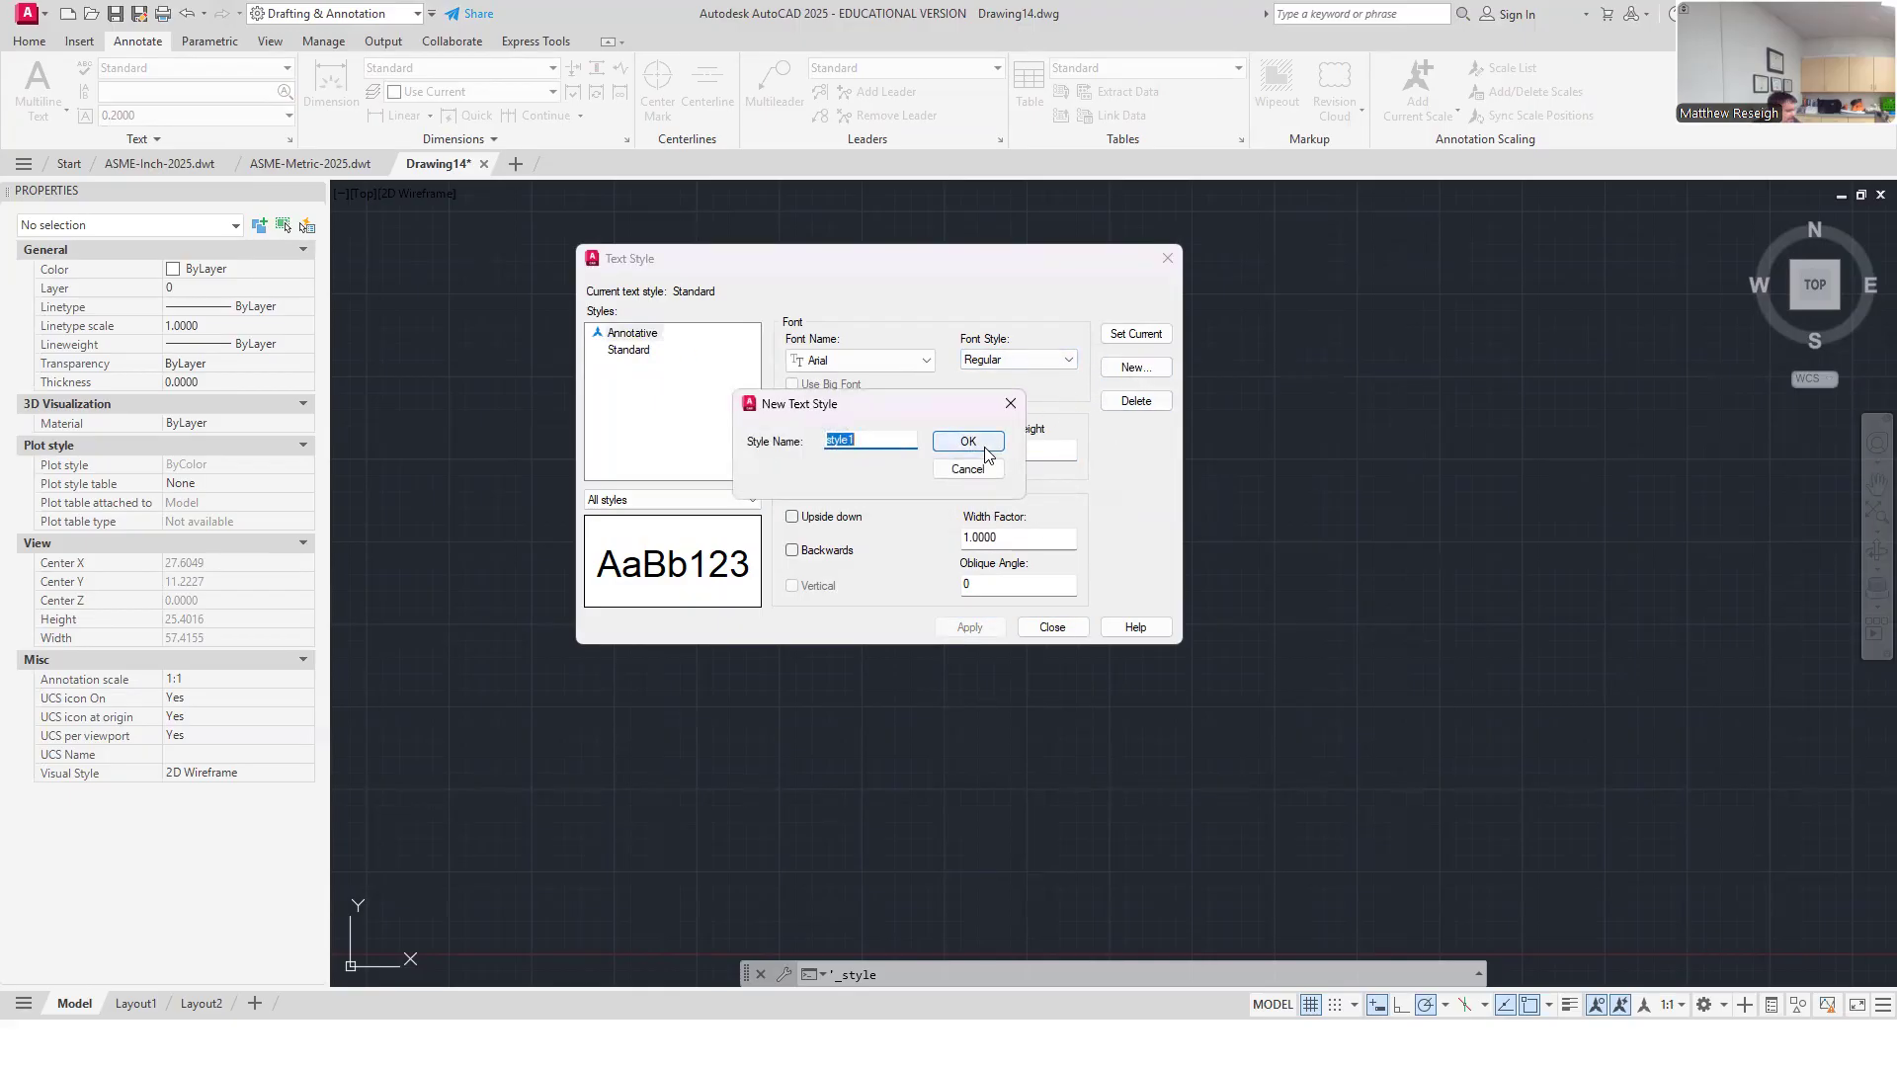
pyautogui.write('ASME .125')
pyautogui.click(968, 440)
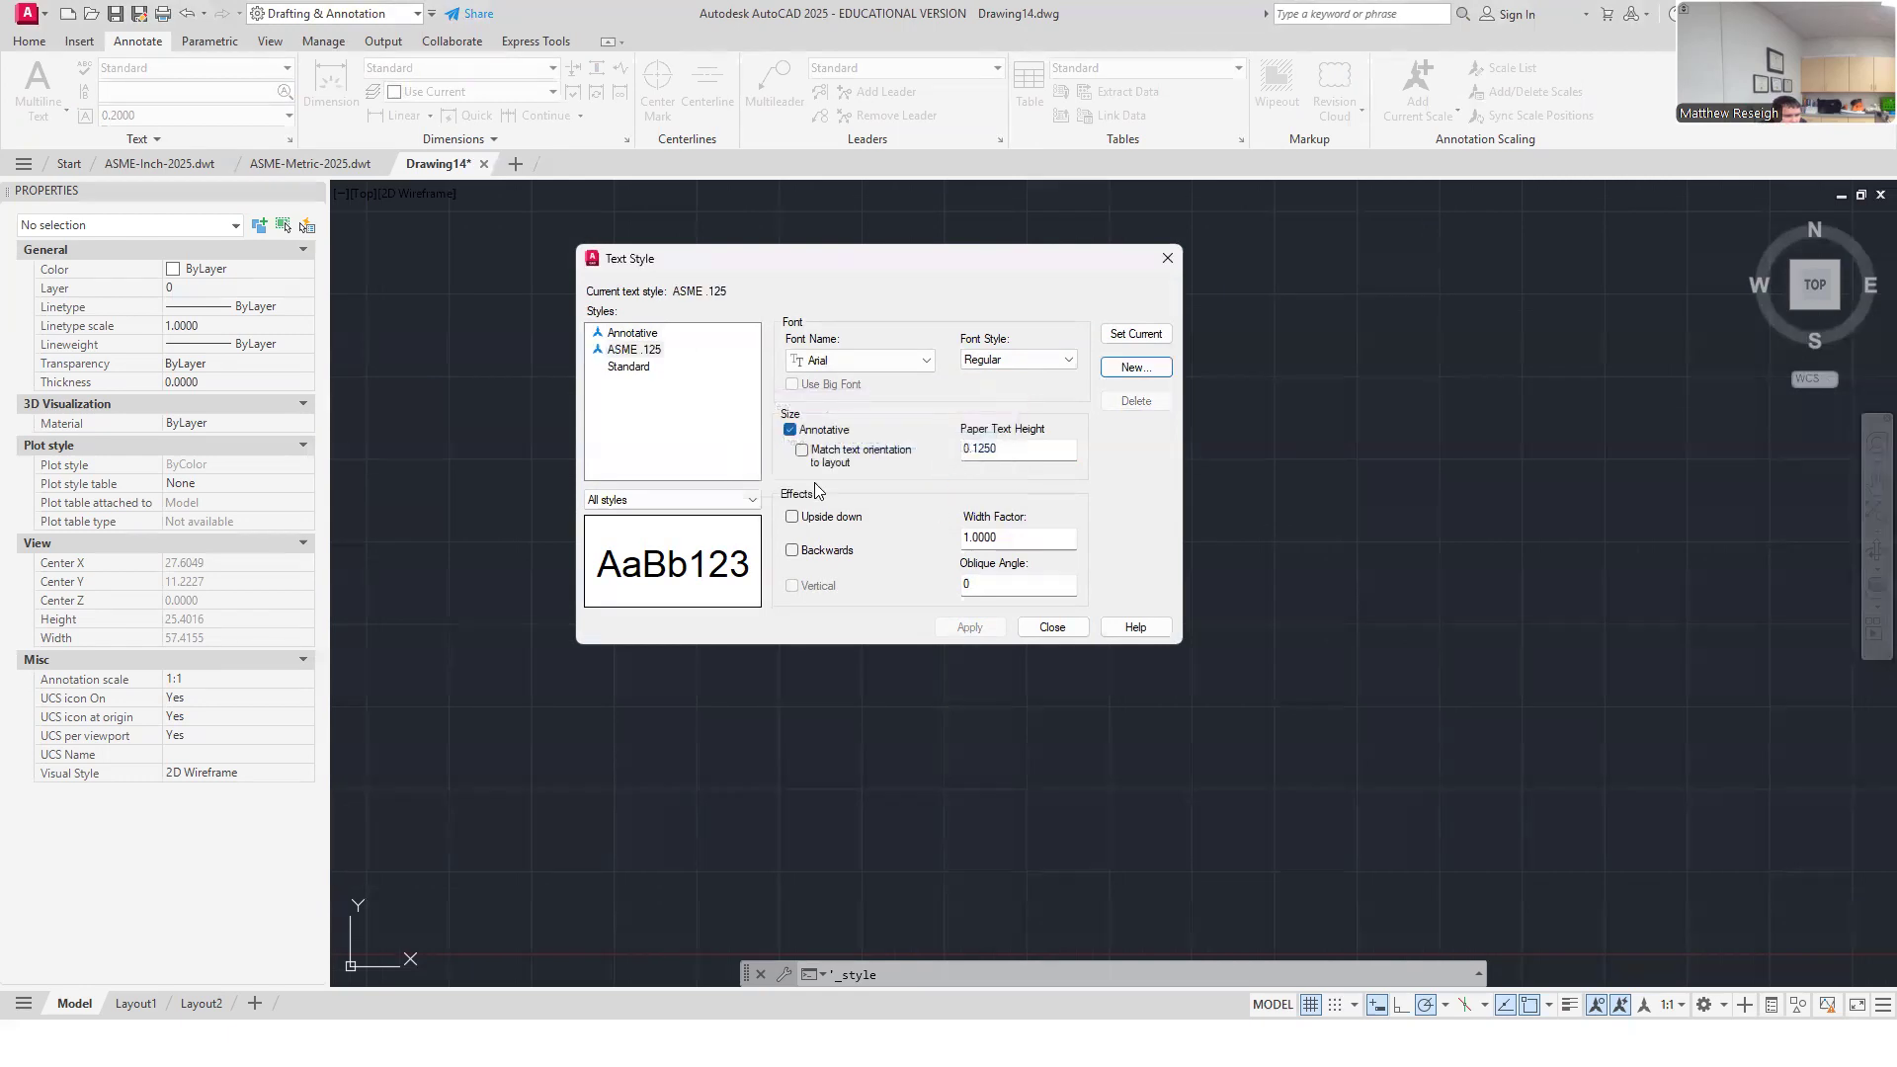
pyautogui.click(637, 351)
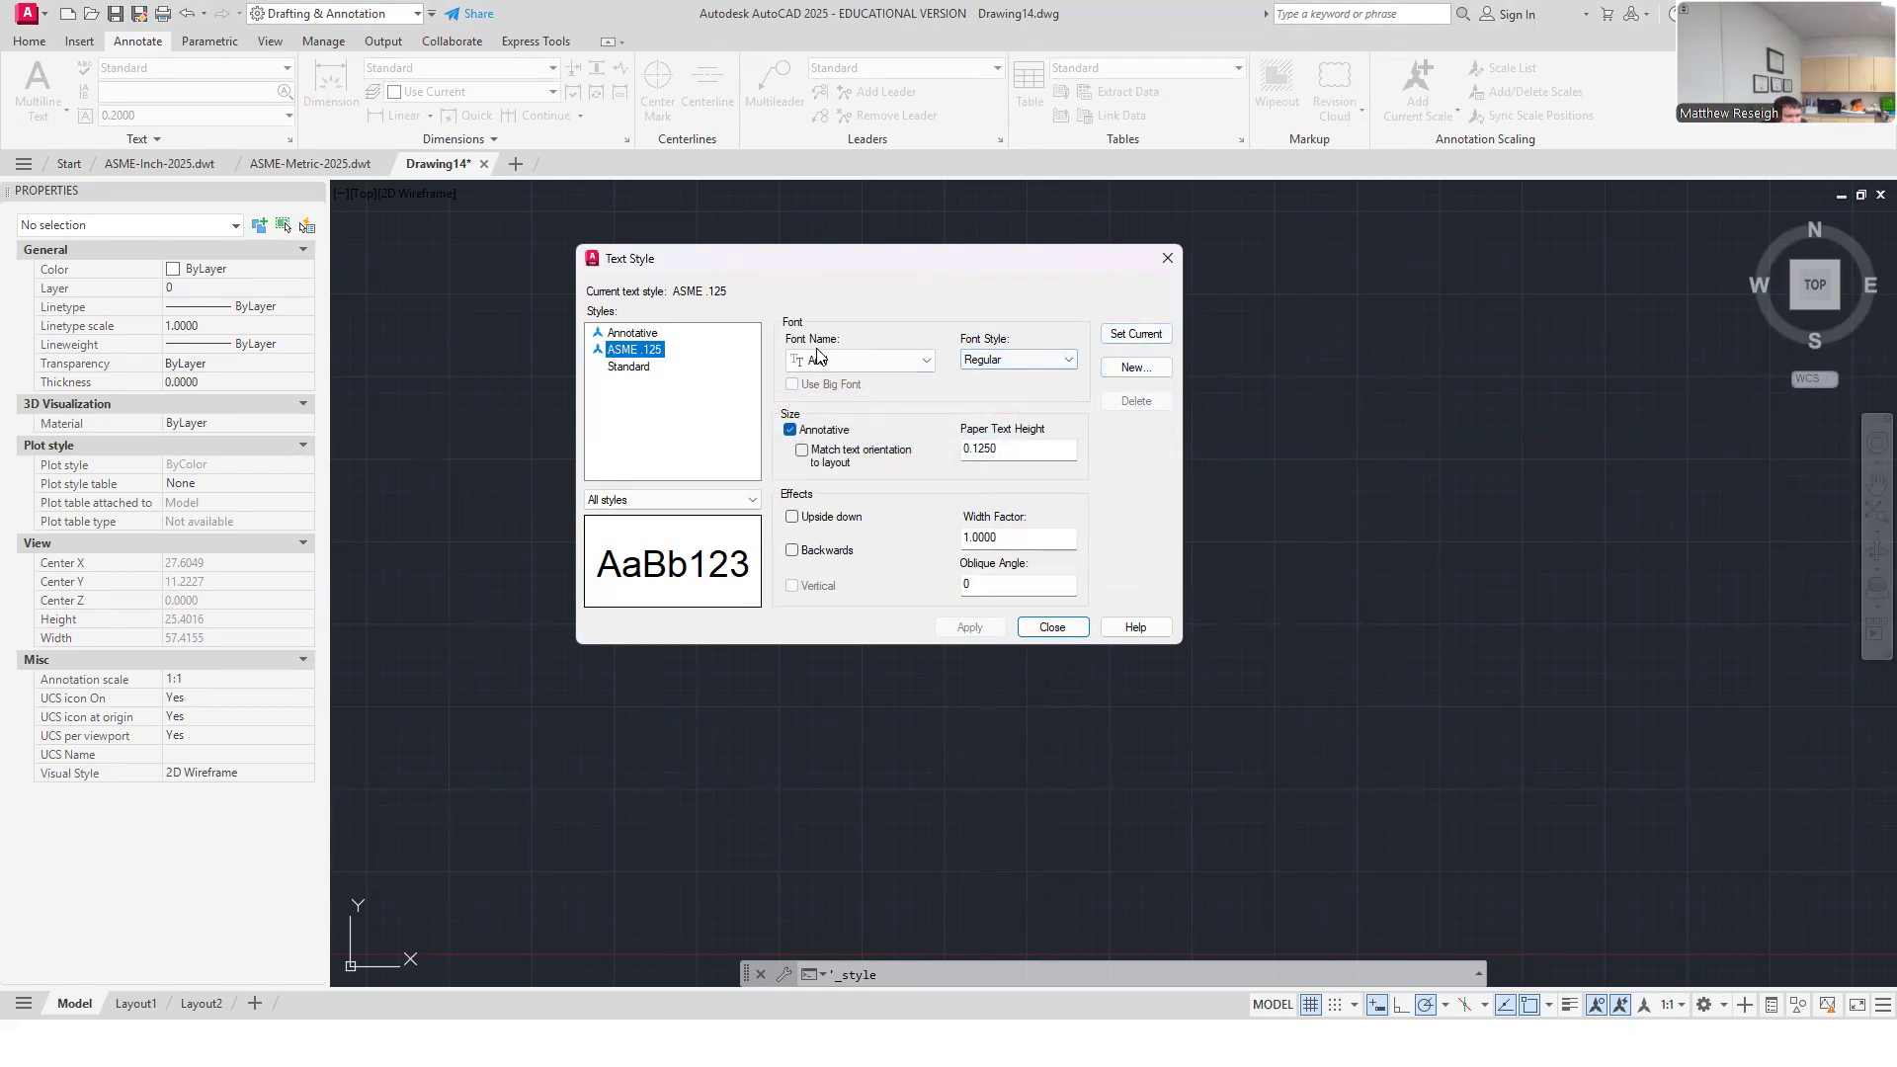
pyautogui.click(1124, 336)
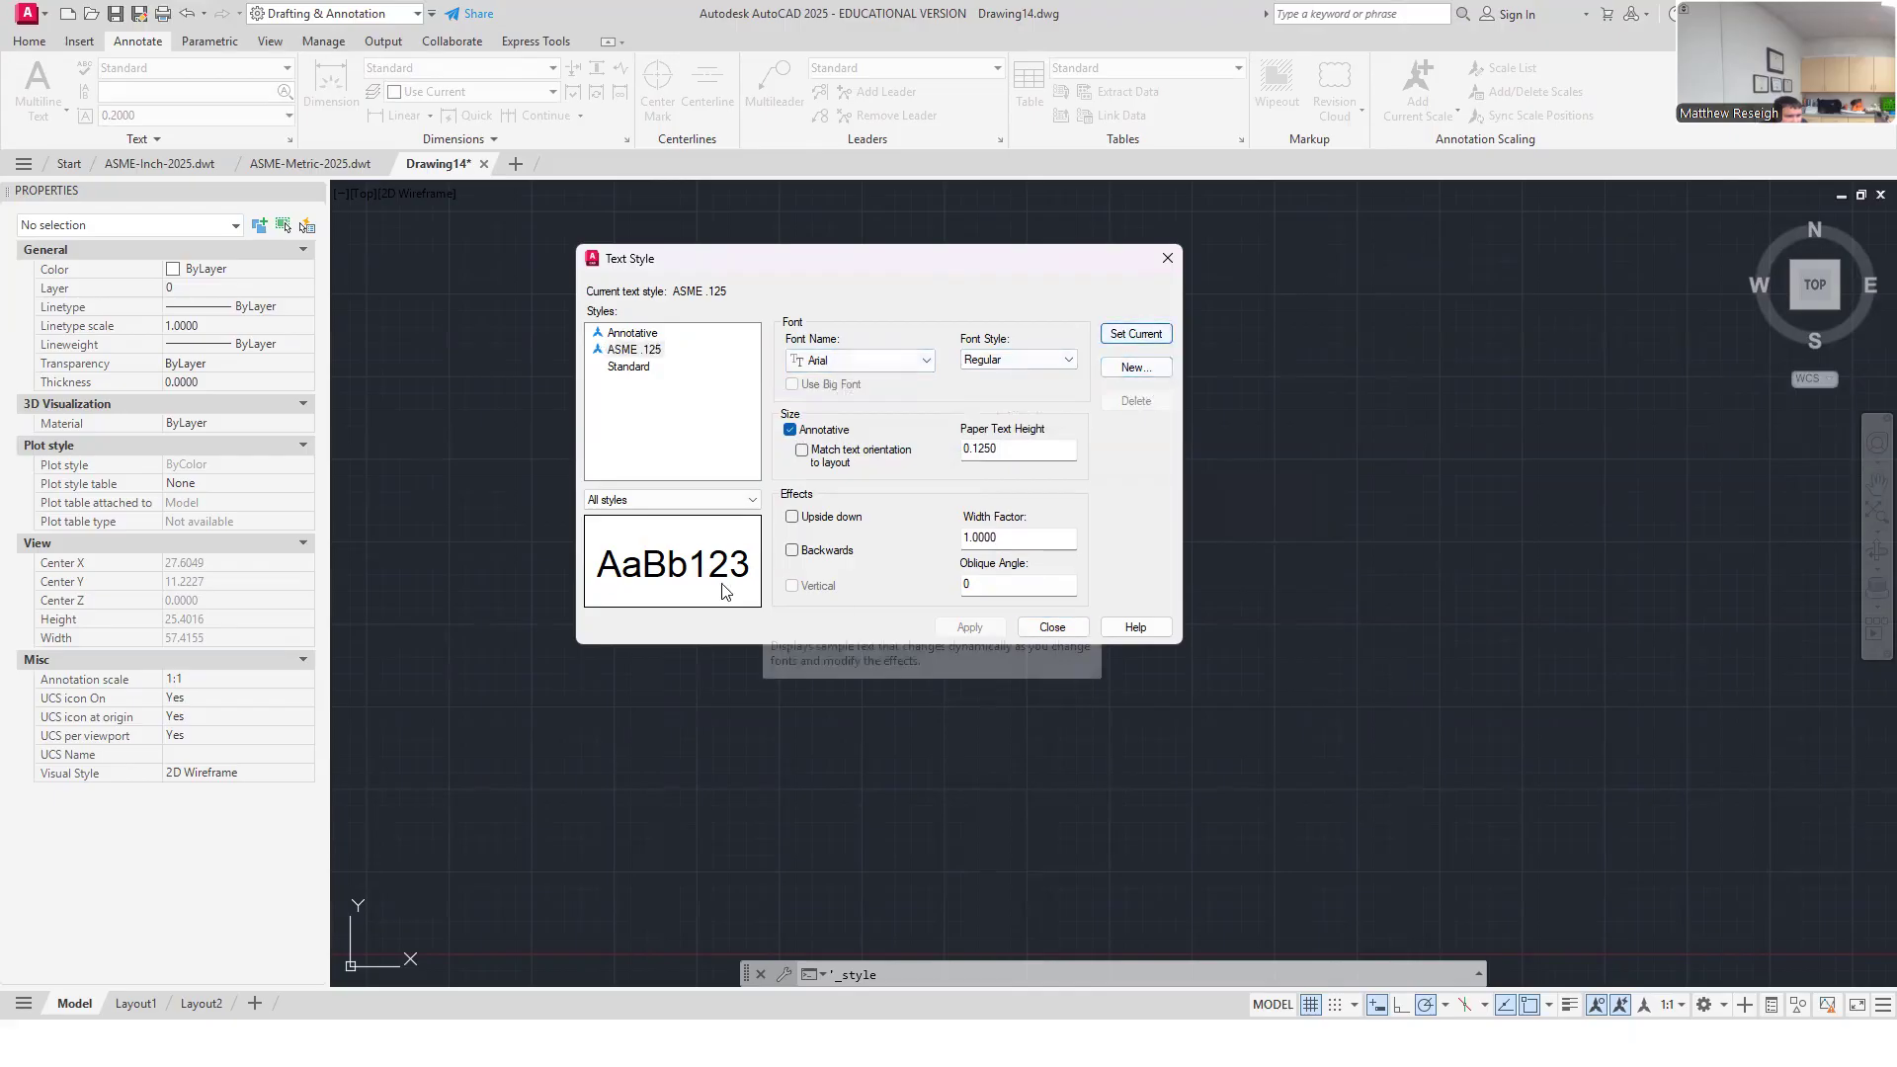
# Step: Create another text style named "ASME .2" based on the ASME .125 style
pyautogui.click(637, 352)
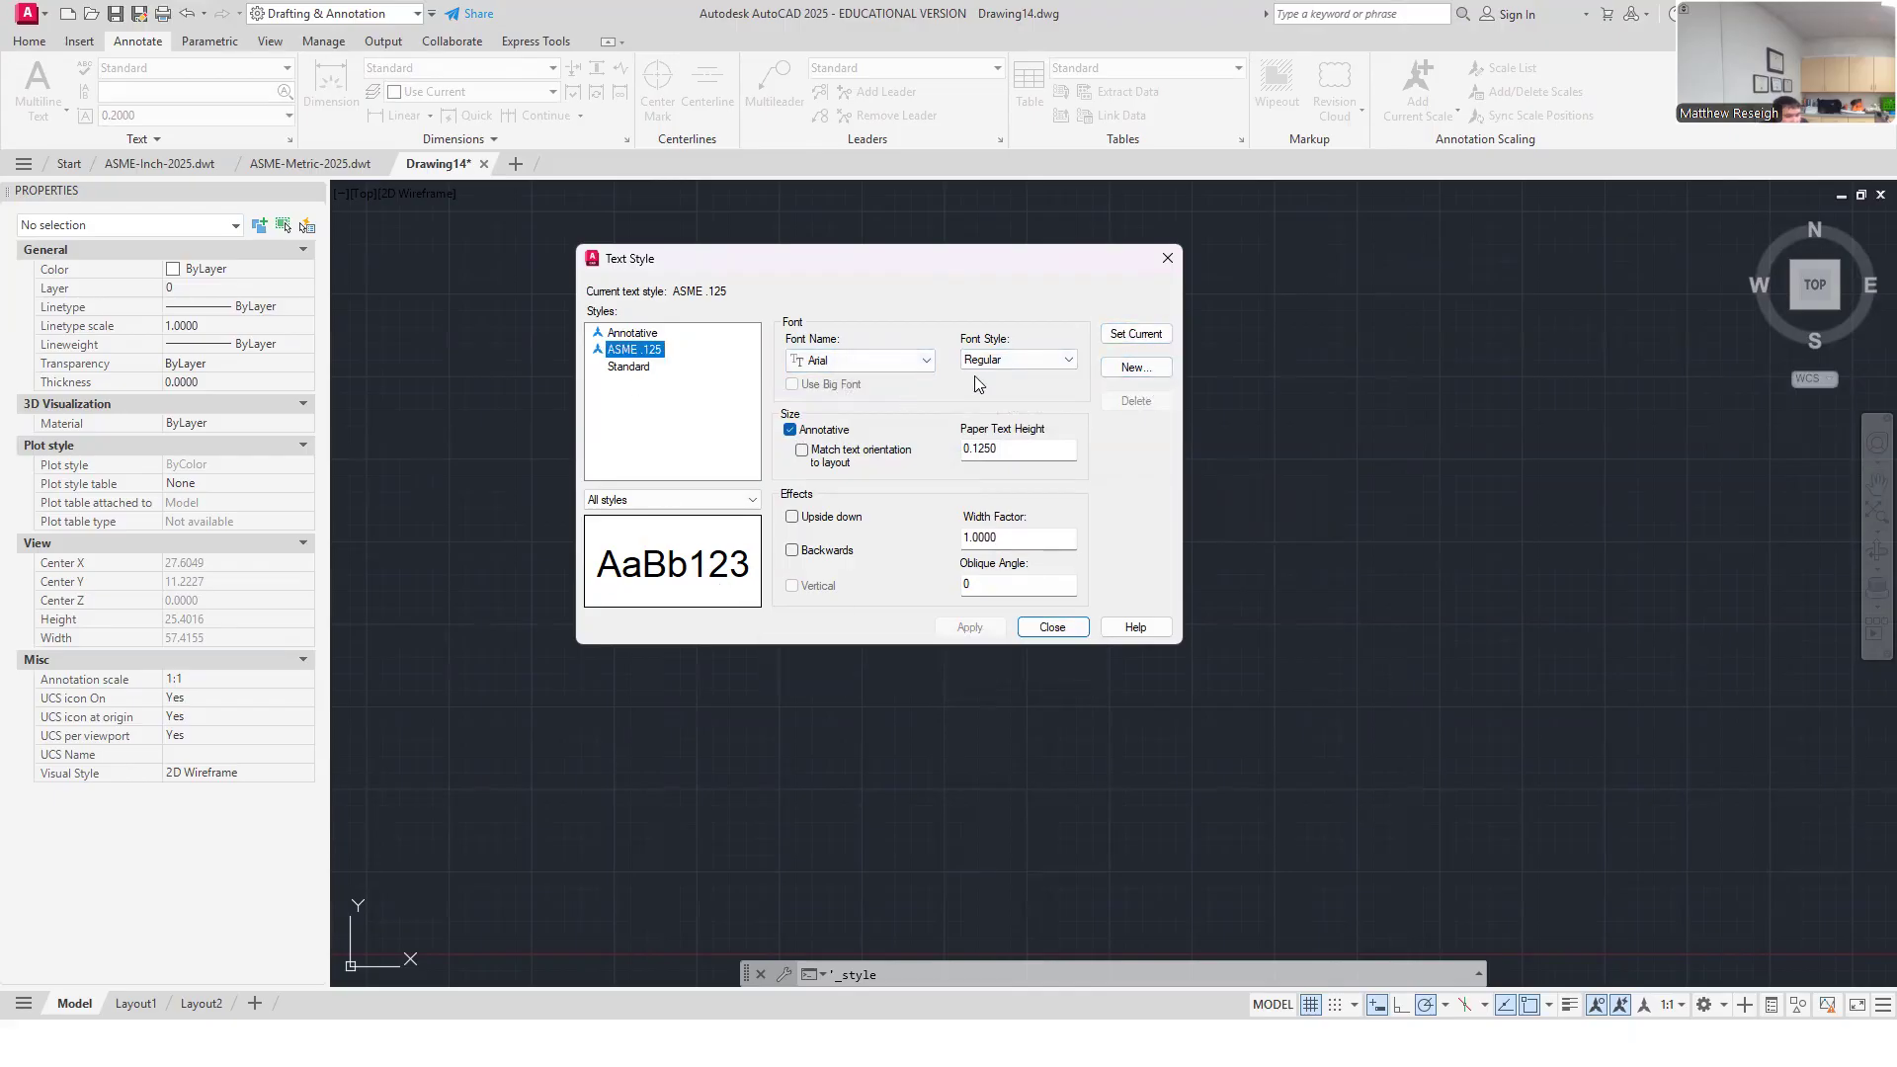
pyautogui.click(1136, 367)
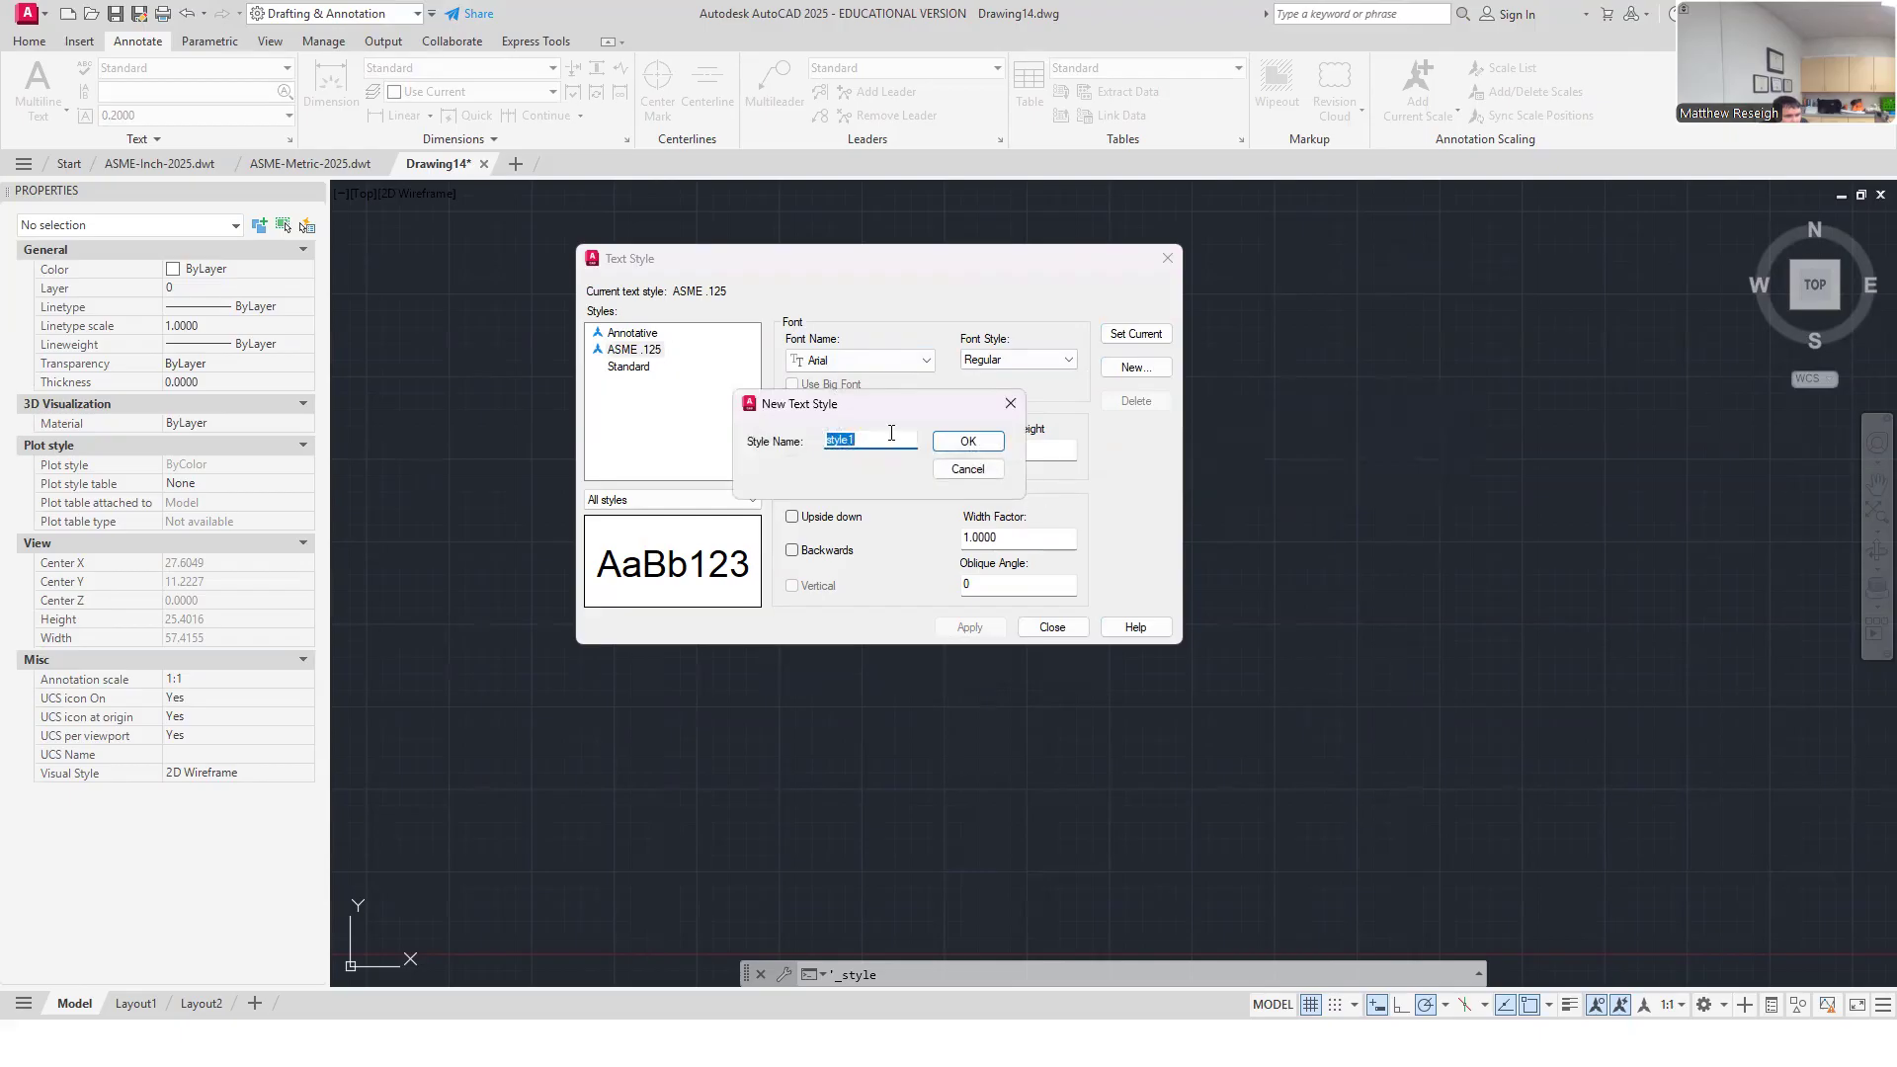
pyautogui.write('ASME .2')
pyautogui.click(970, 443)
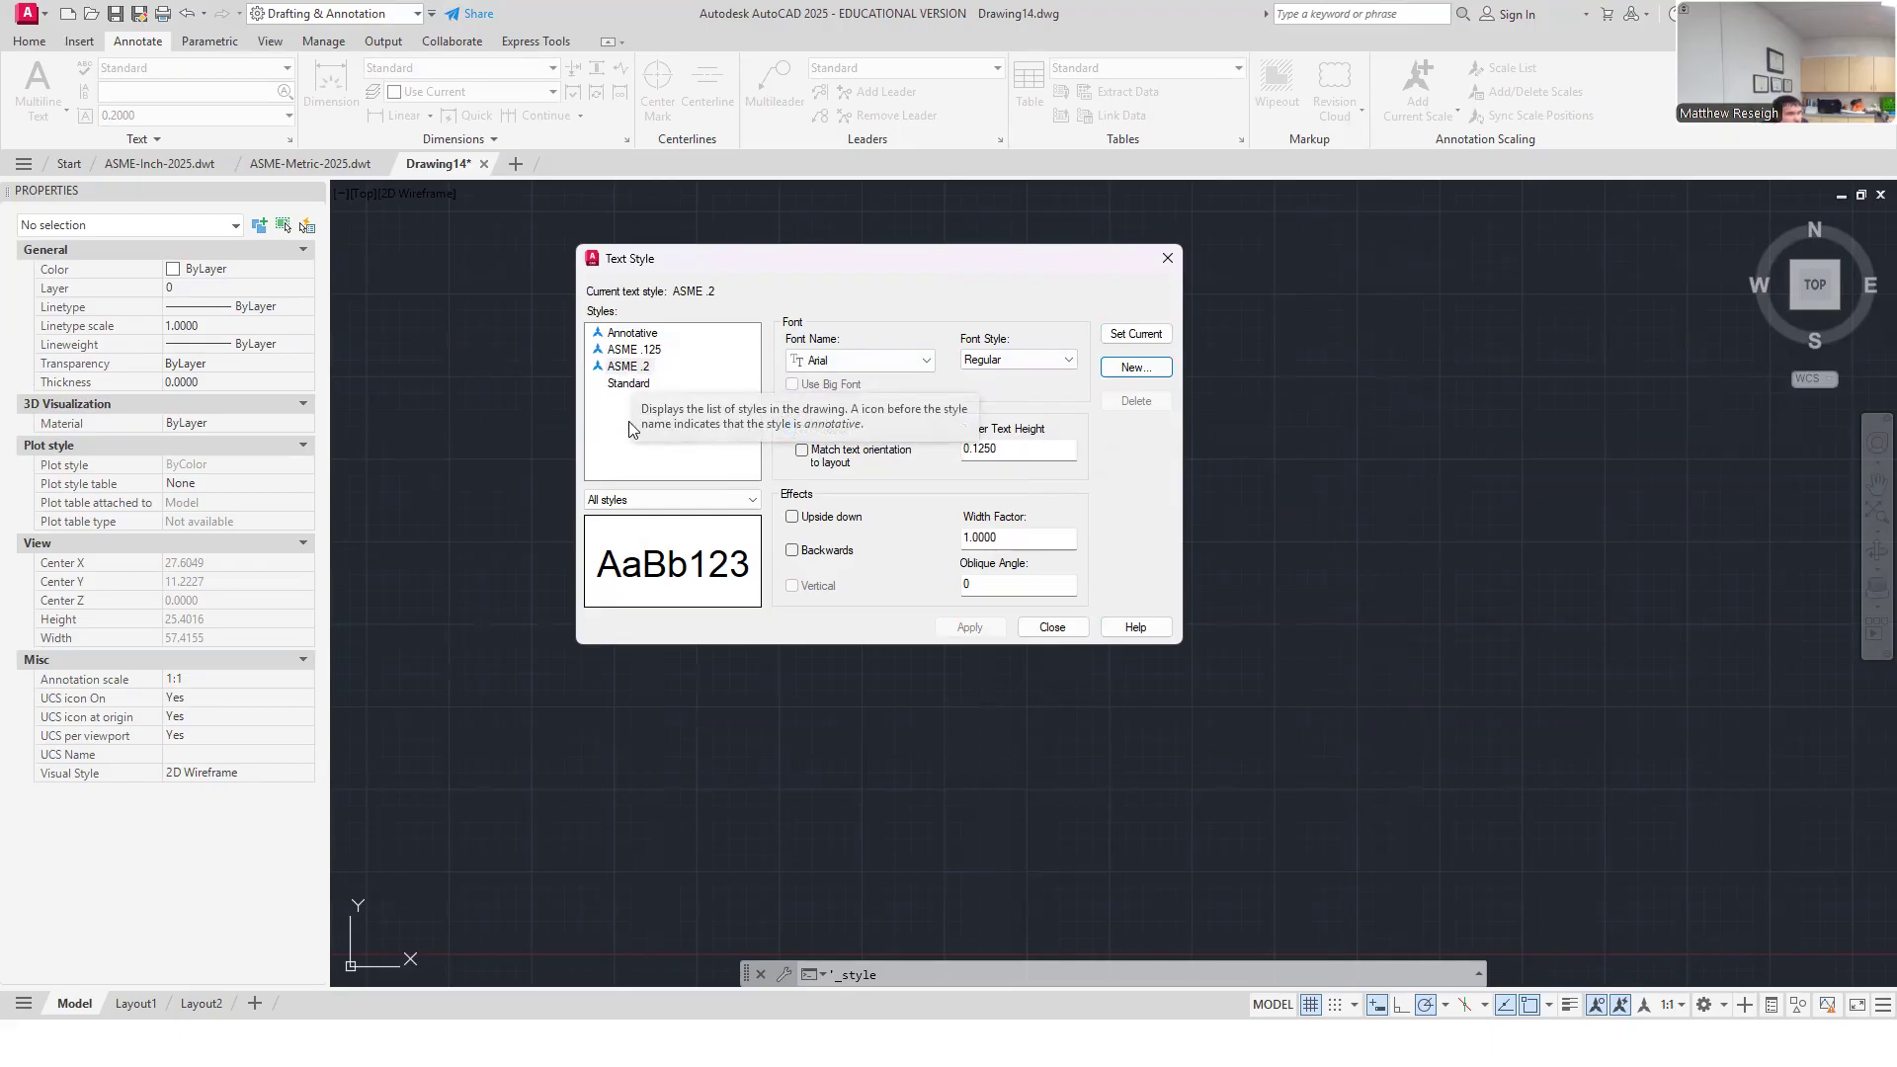
# Step: Make ASME .125 the current text style, close the style settings, and enlarge the list of available text styles
pyautogui.click(652, 352)
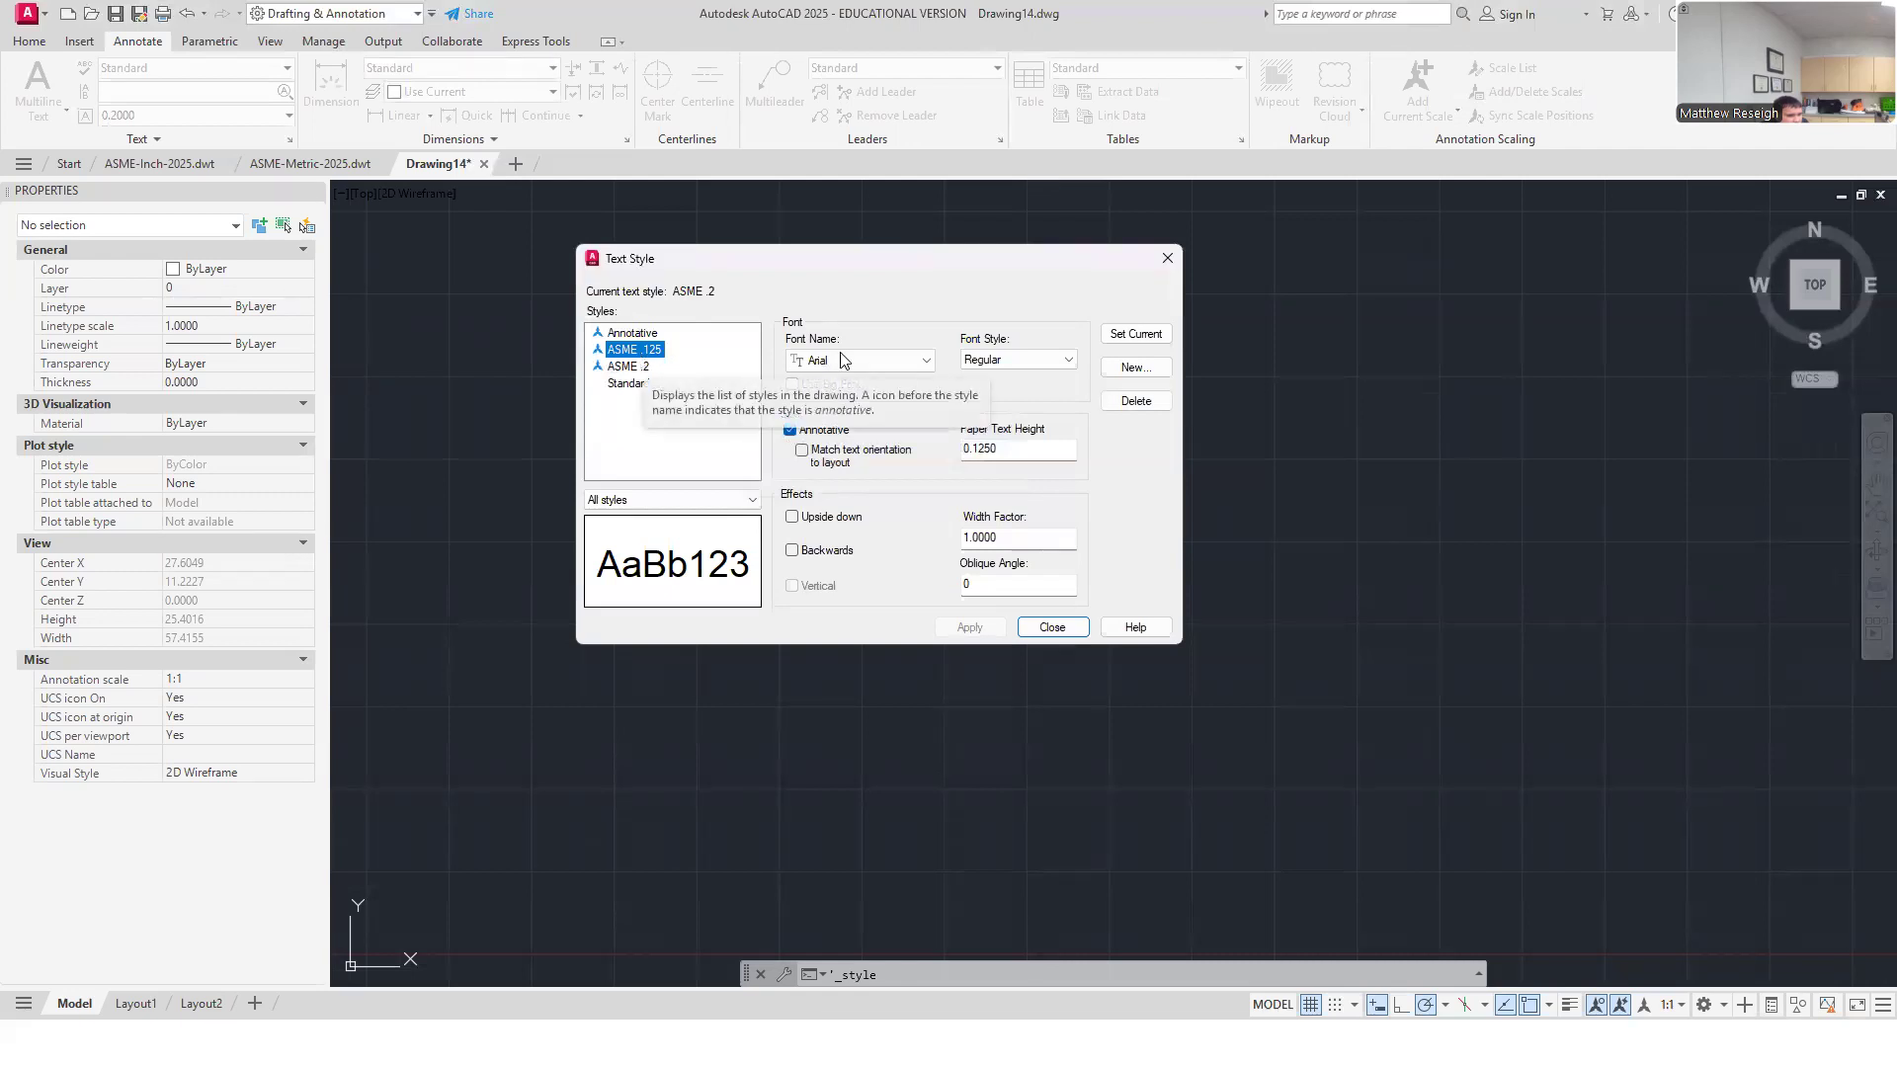
pyautogui.click(1134, 334)
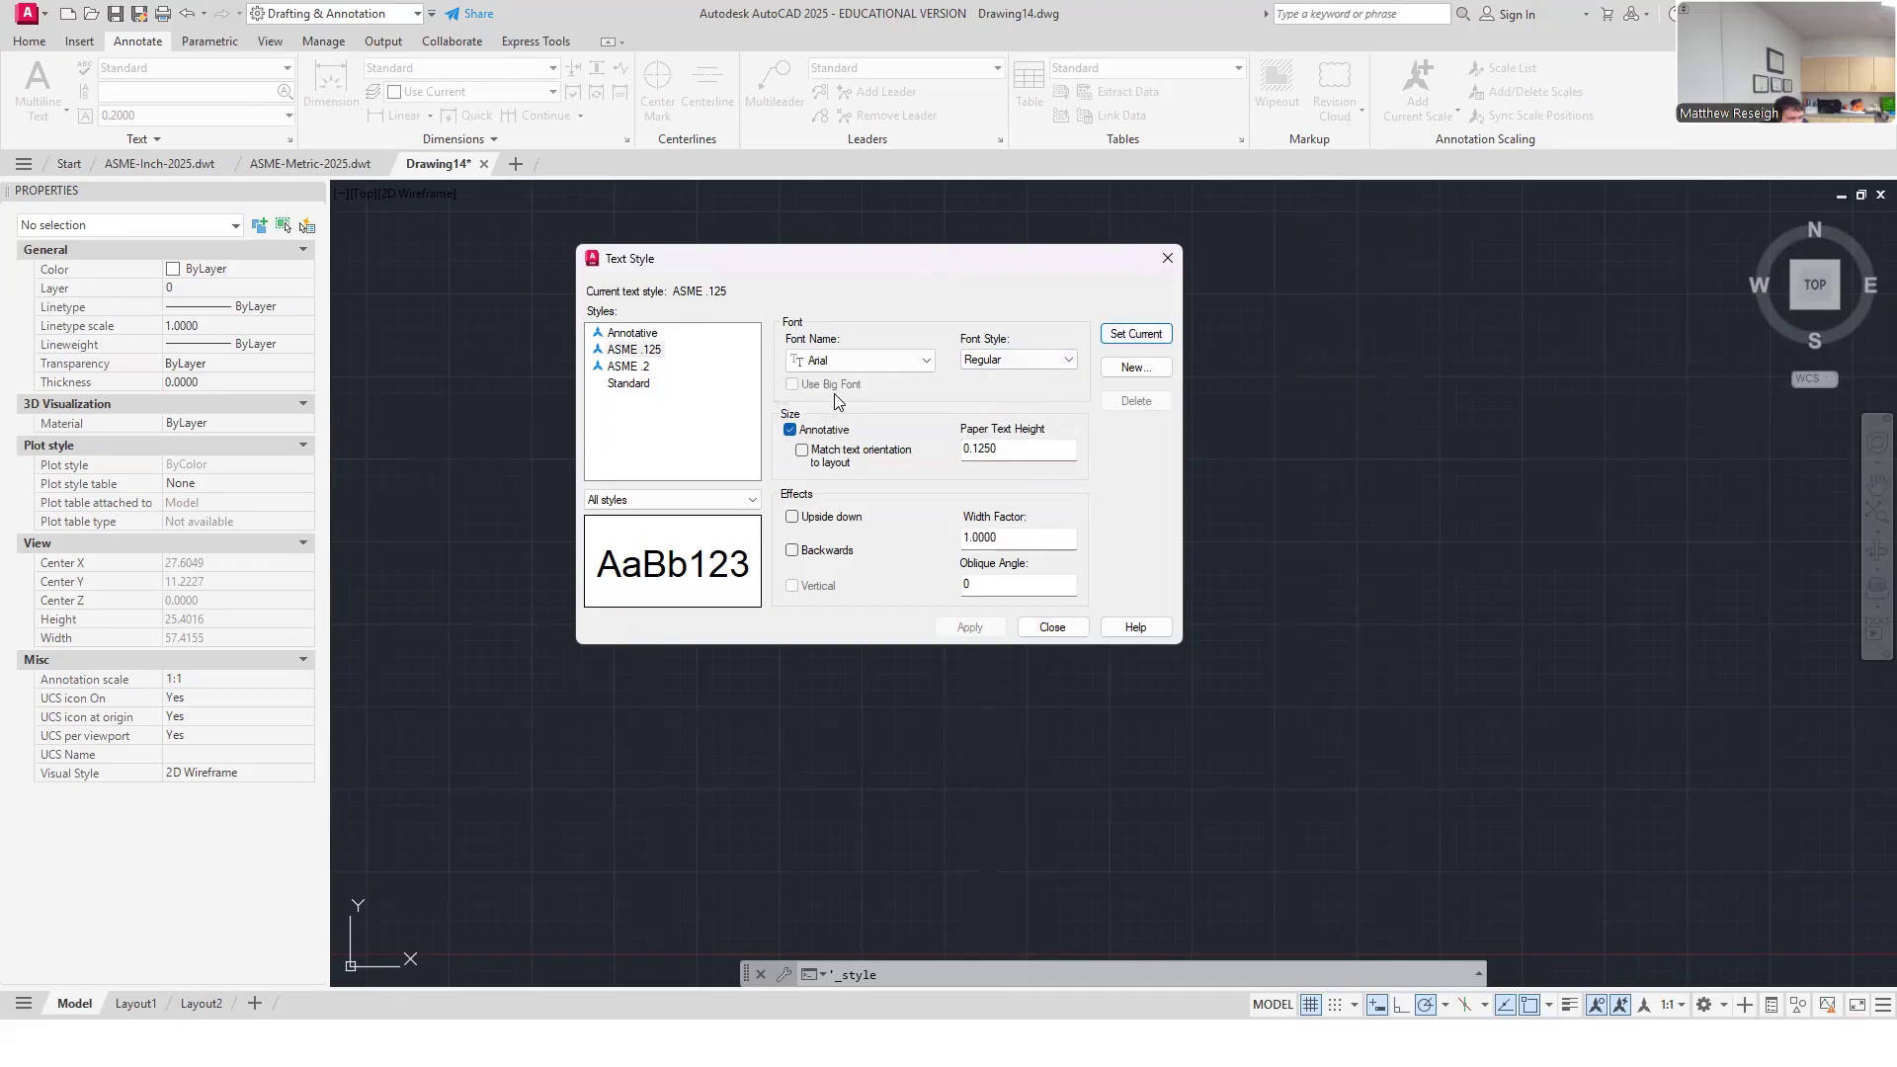
pyautogui.click(1053, 629)
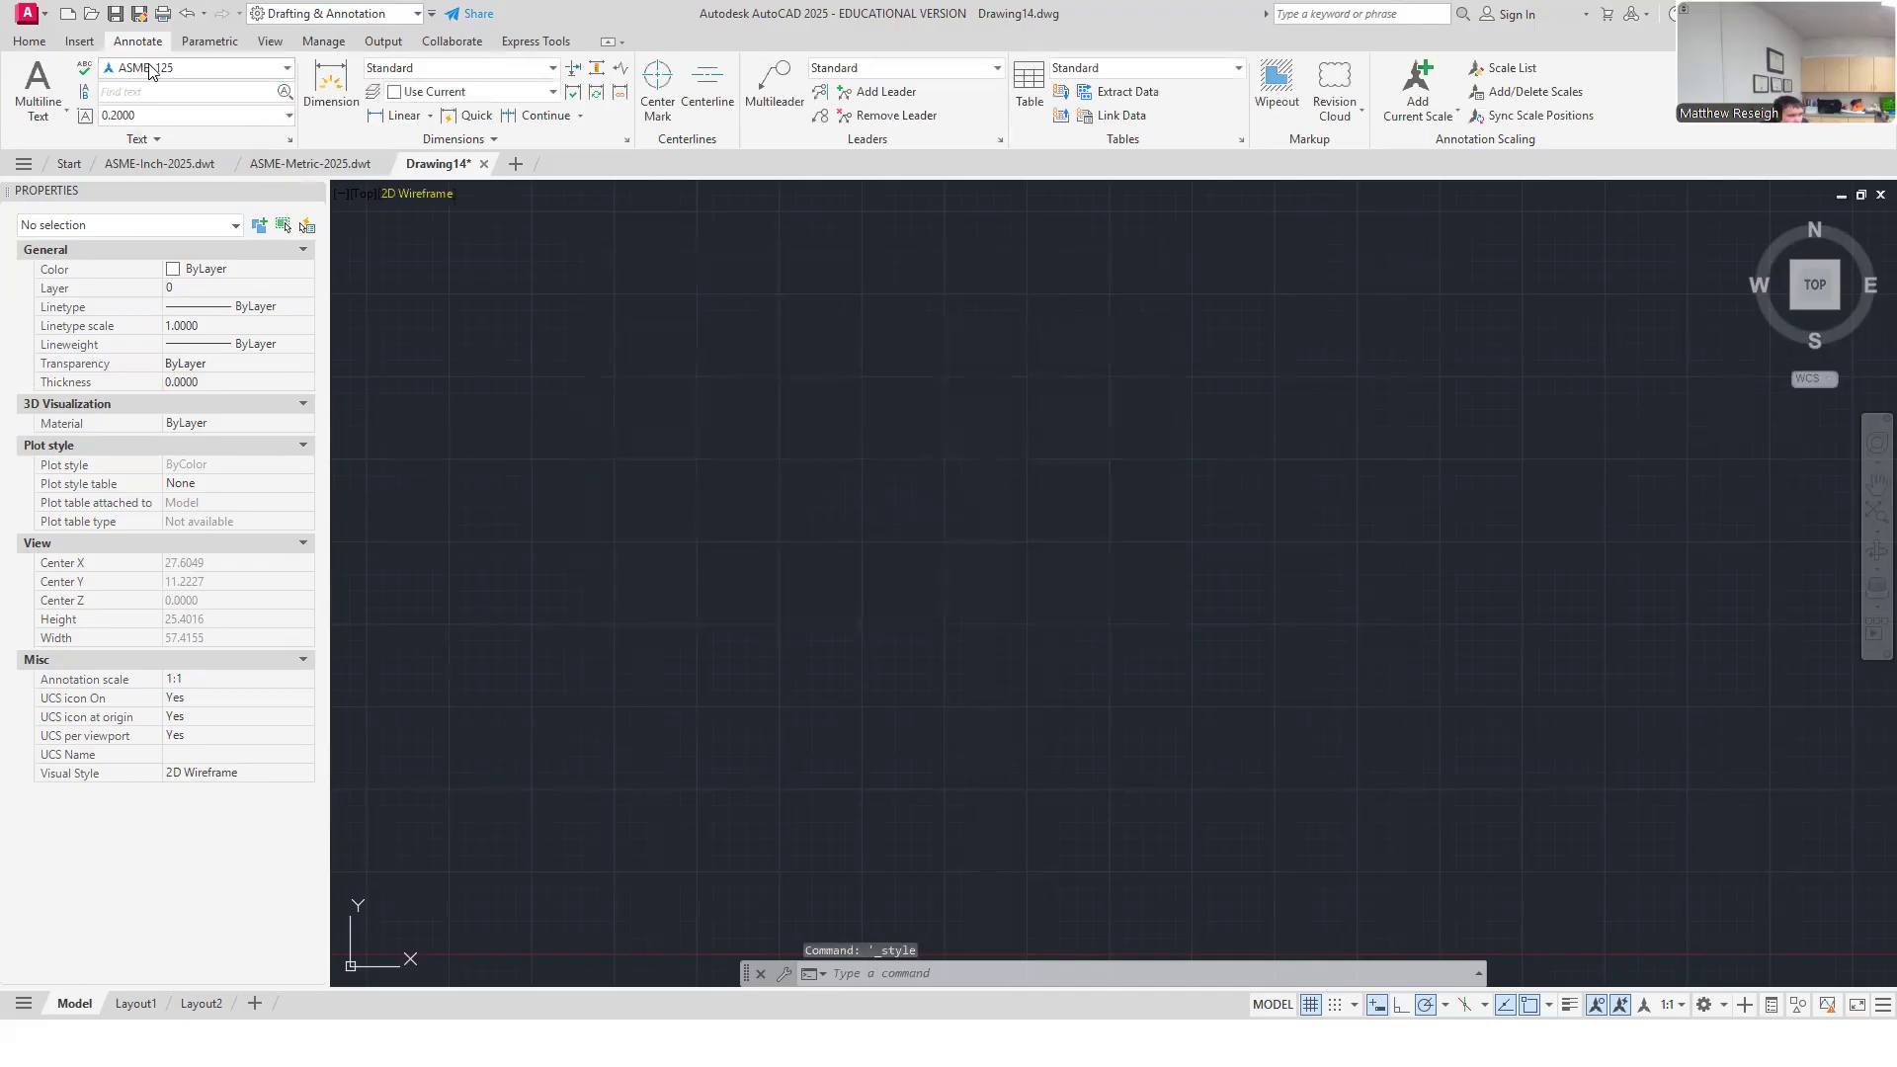
pyautogui.click(284, 71)
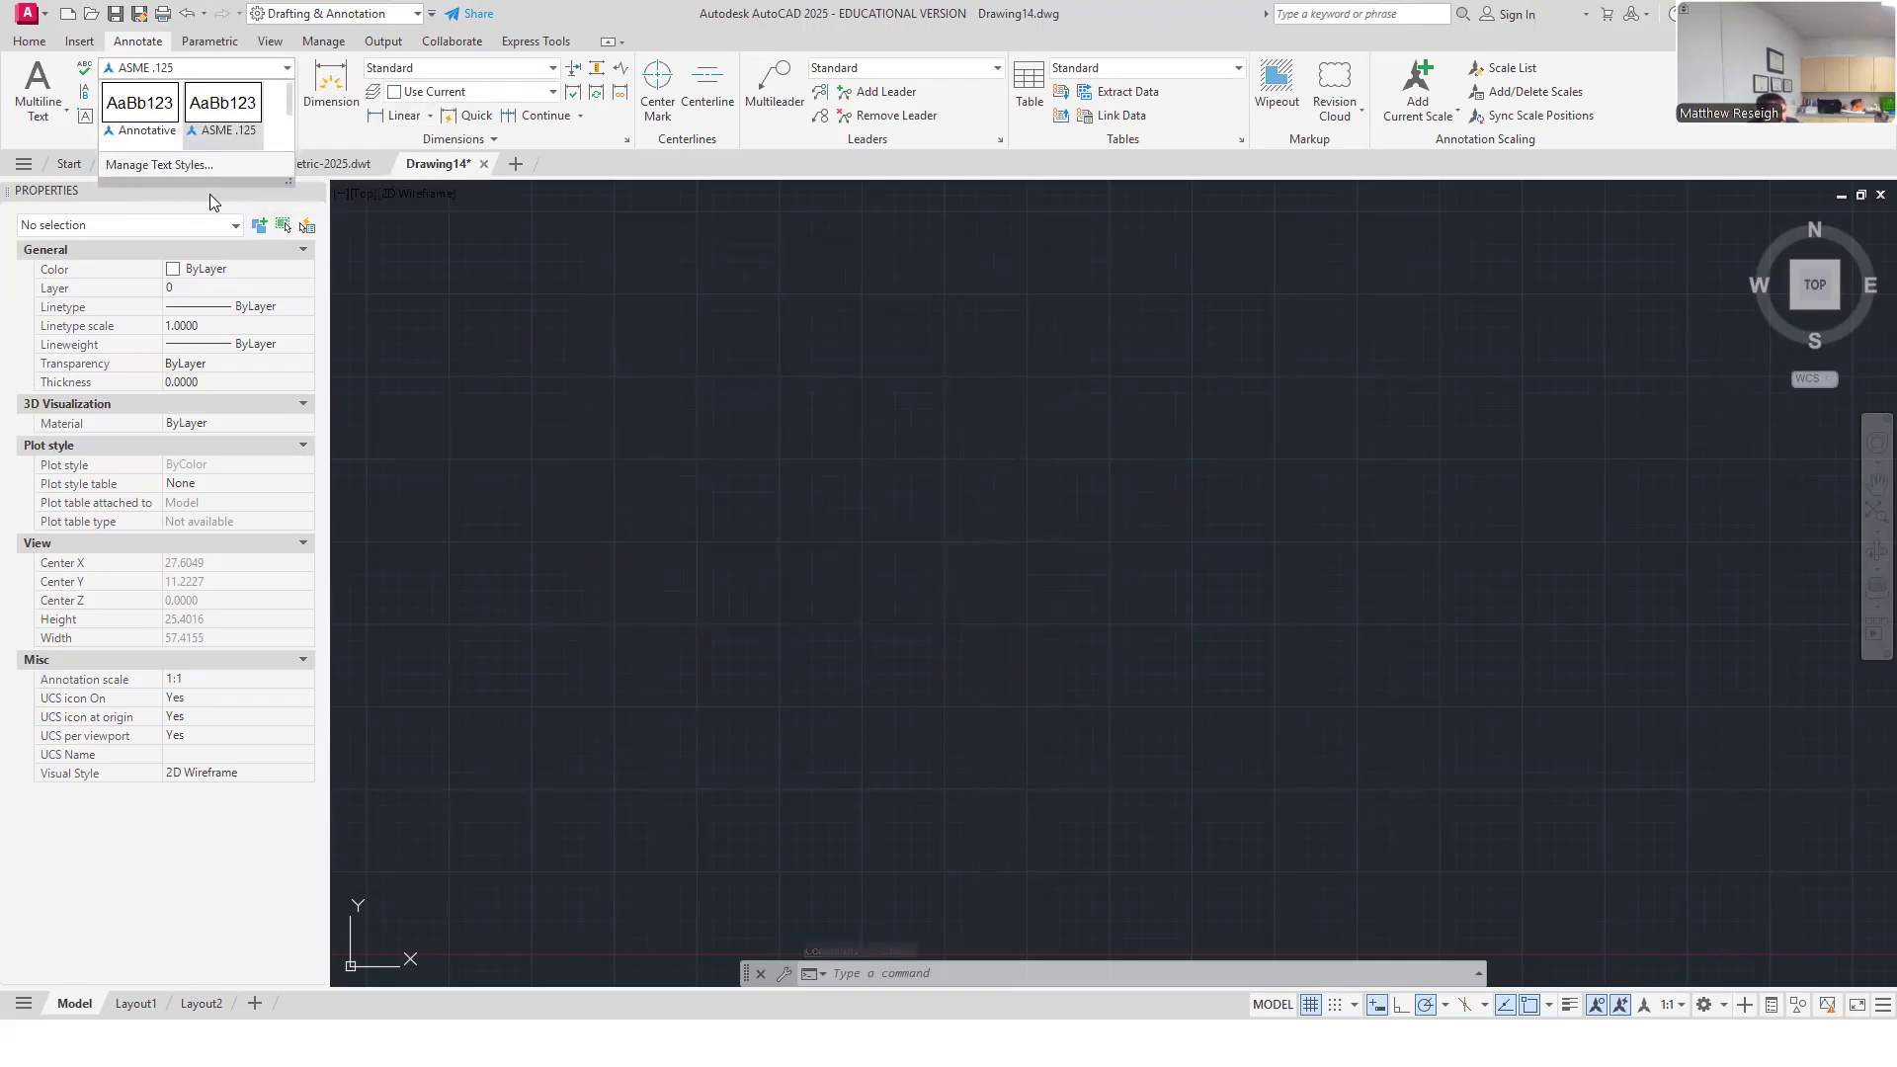
pyautogui.moveTo(290, 182)
pyautogui.mouseDown()
pyautogui.moveTo(387, 280)
pyautogui.moveTo(353, 253)
pyautogui.mouseUp()
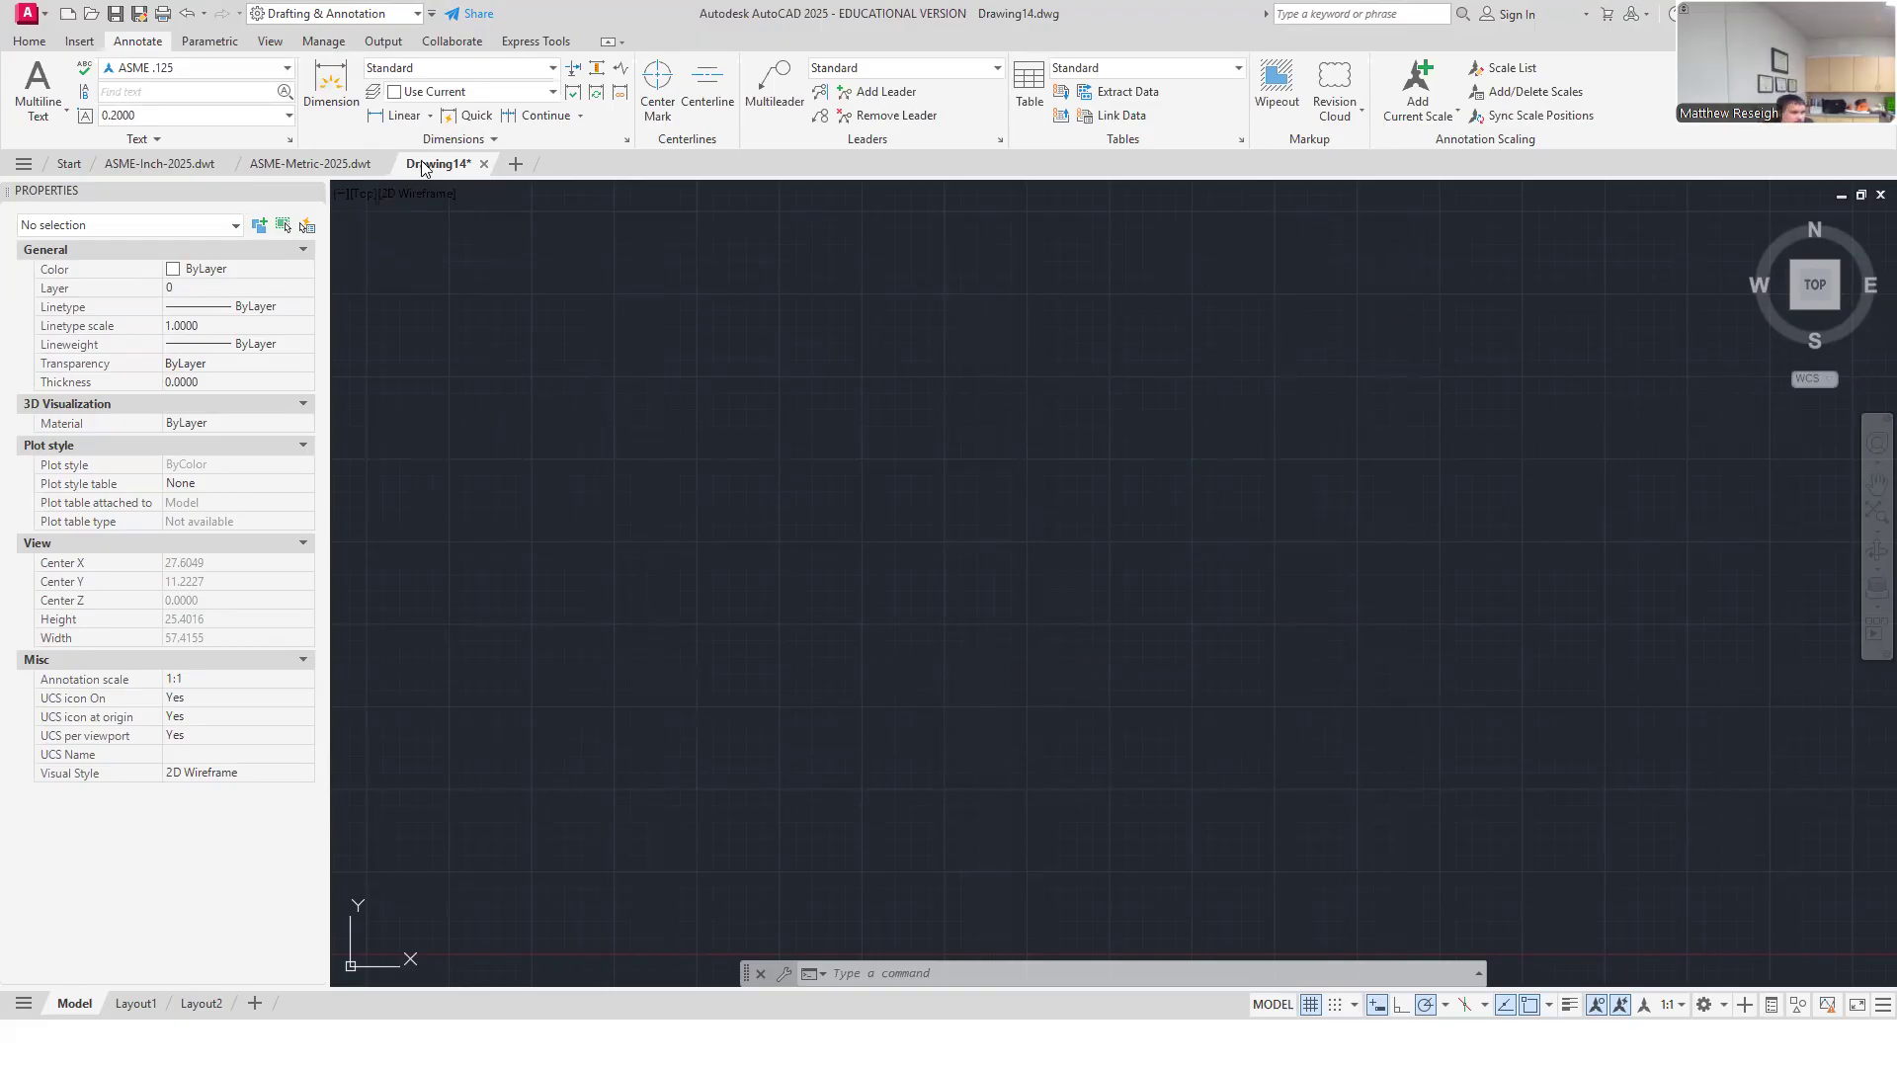
pyautogui.click(553, 68)
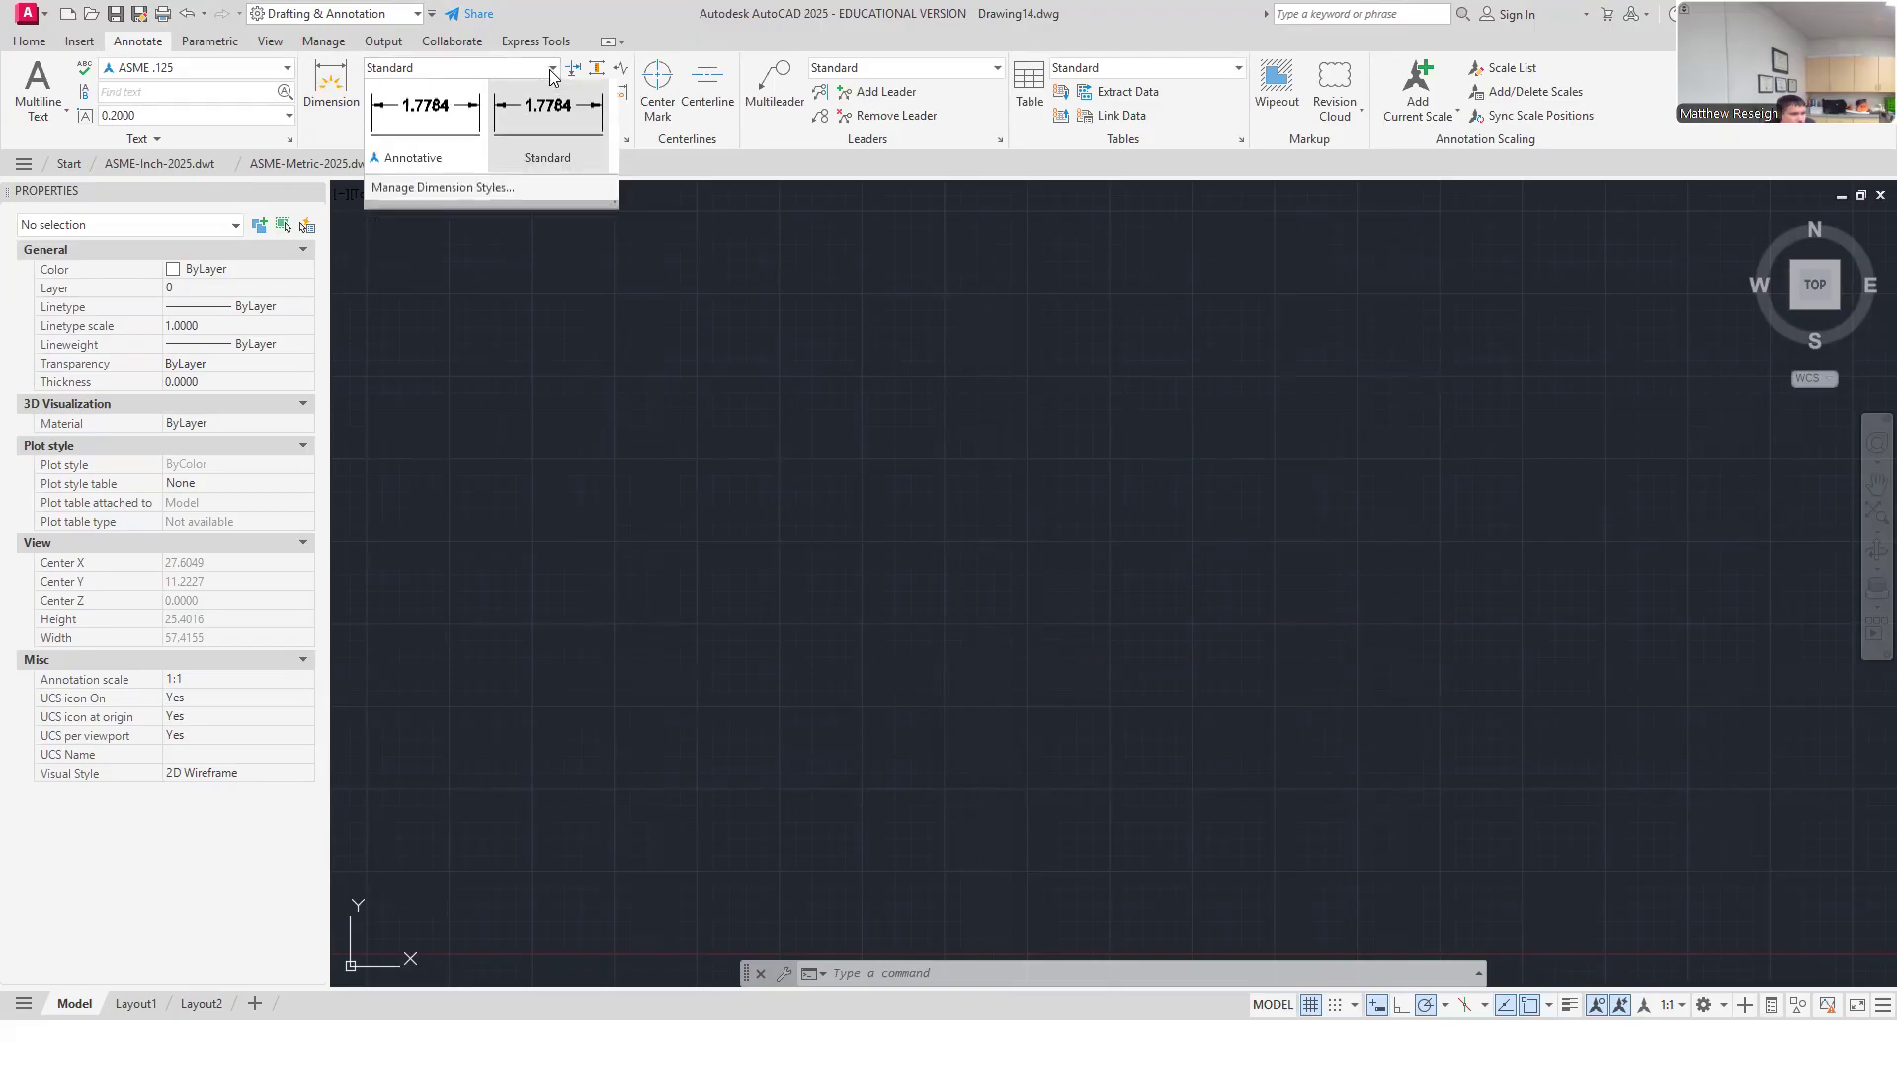
pyautogui.click(462, 190)
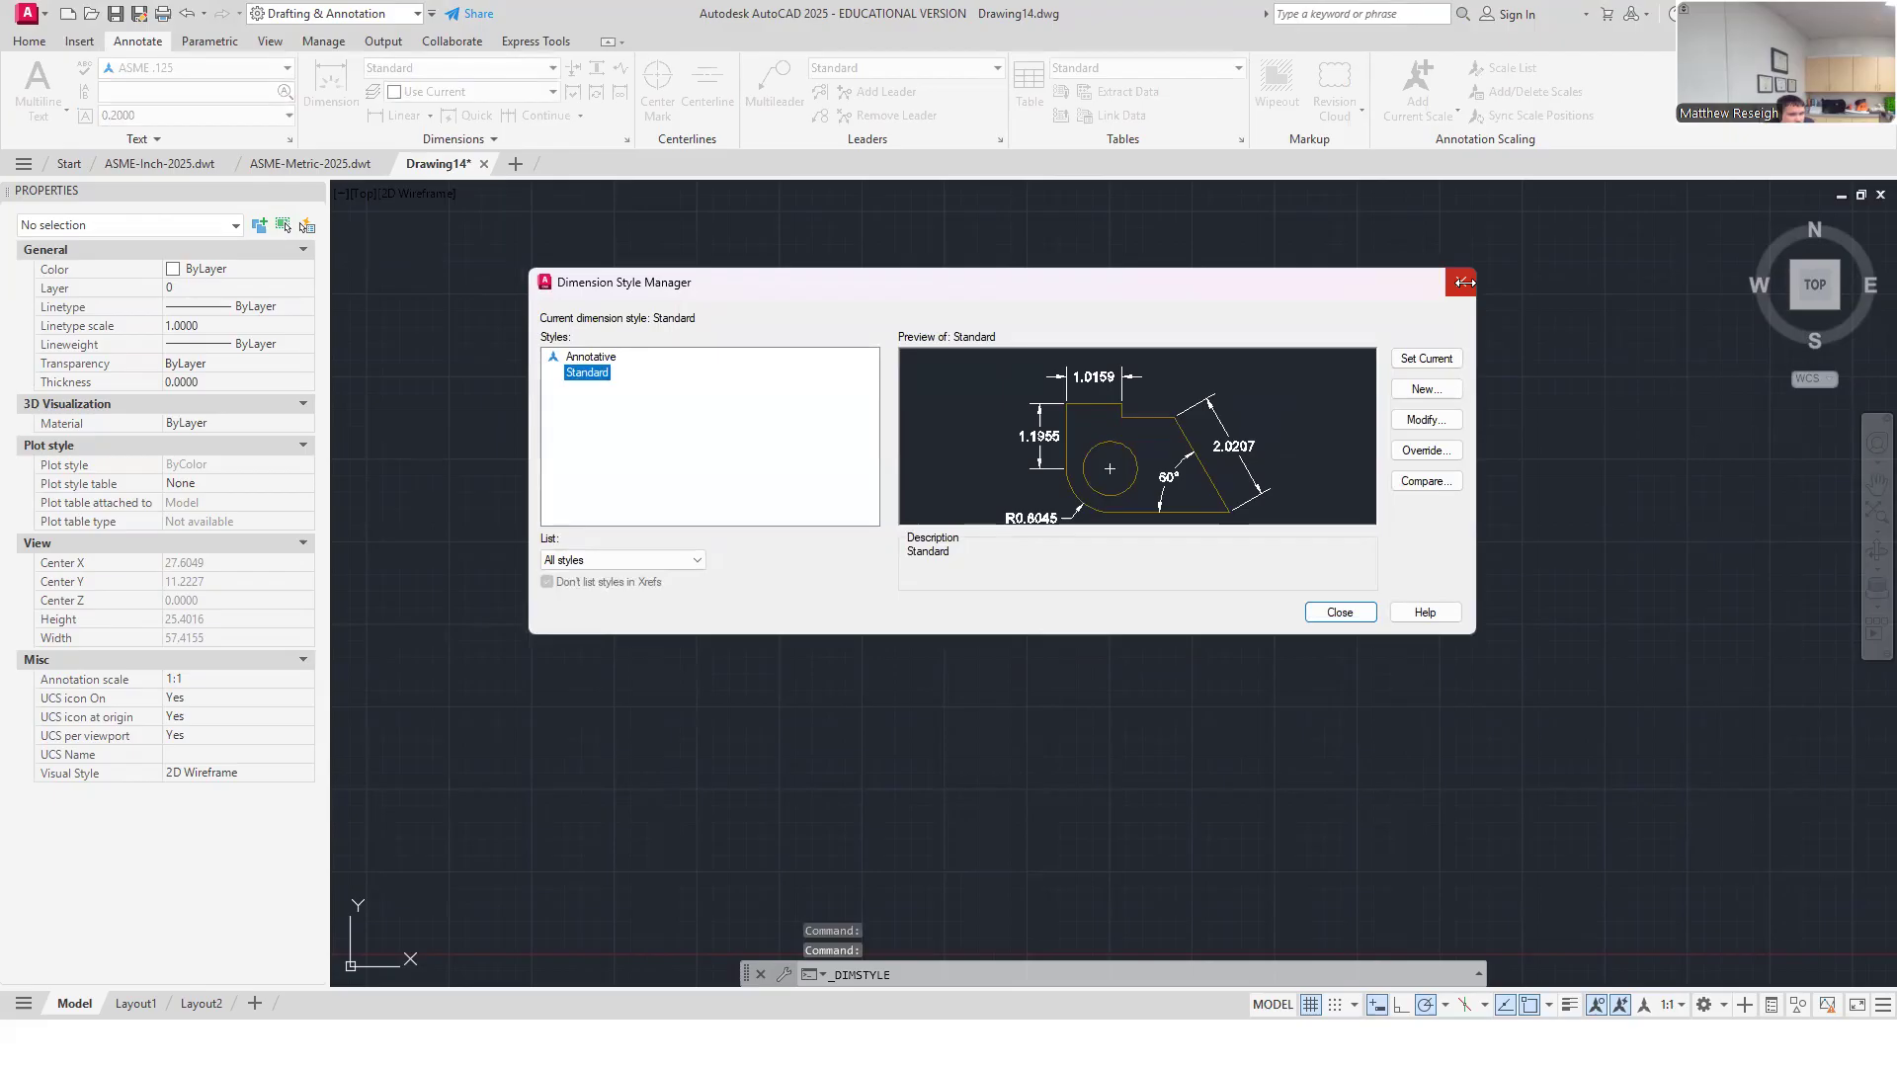
pyautogui.click(1460, 284)
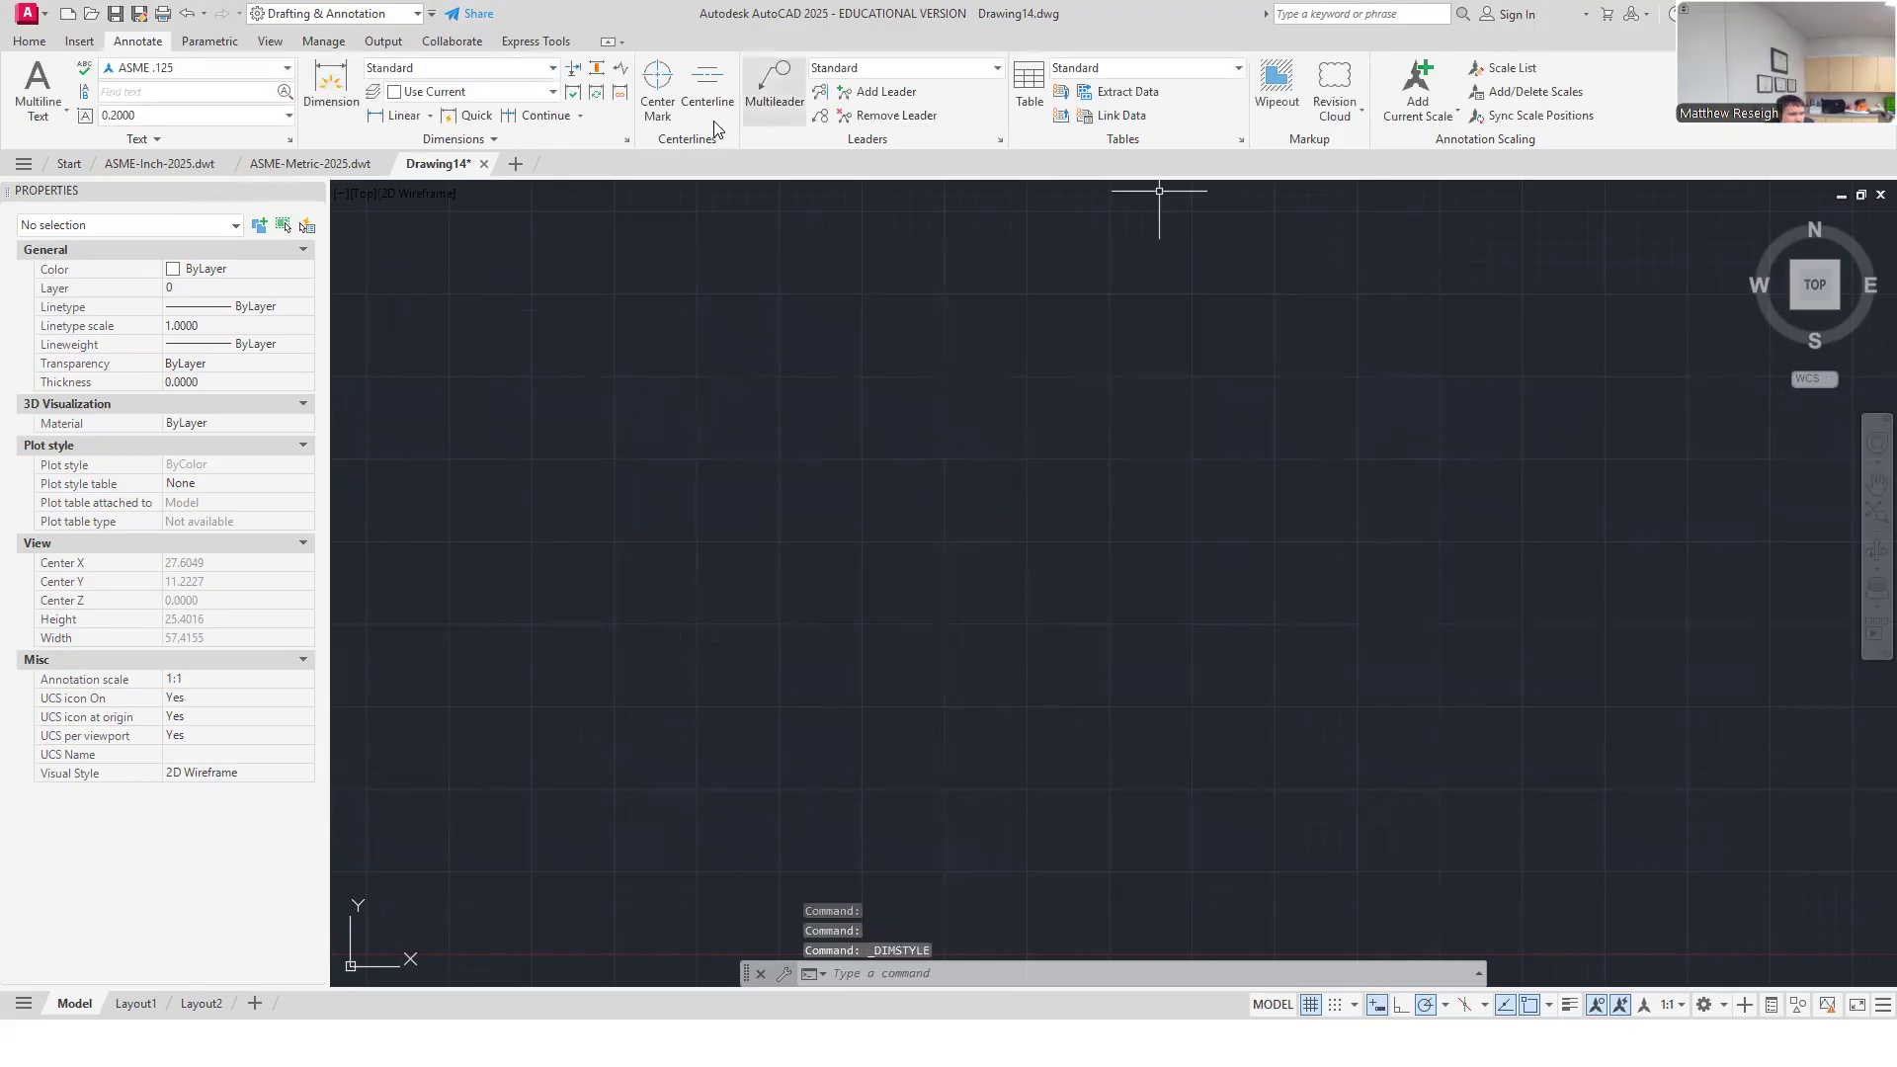
# Step: Create an annotative dimension style named "ASME Inch 2 Decimal" starting from the Annotative style, for all dimensions
pyautogui.click(626, 141)
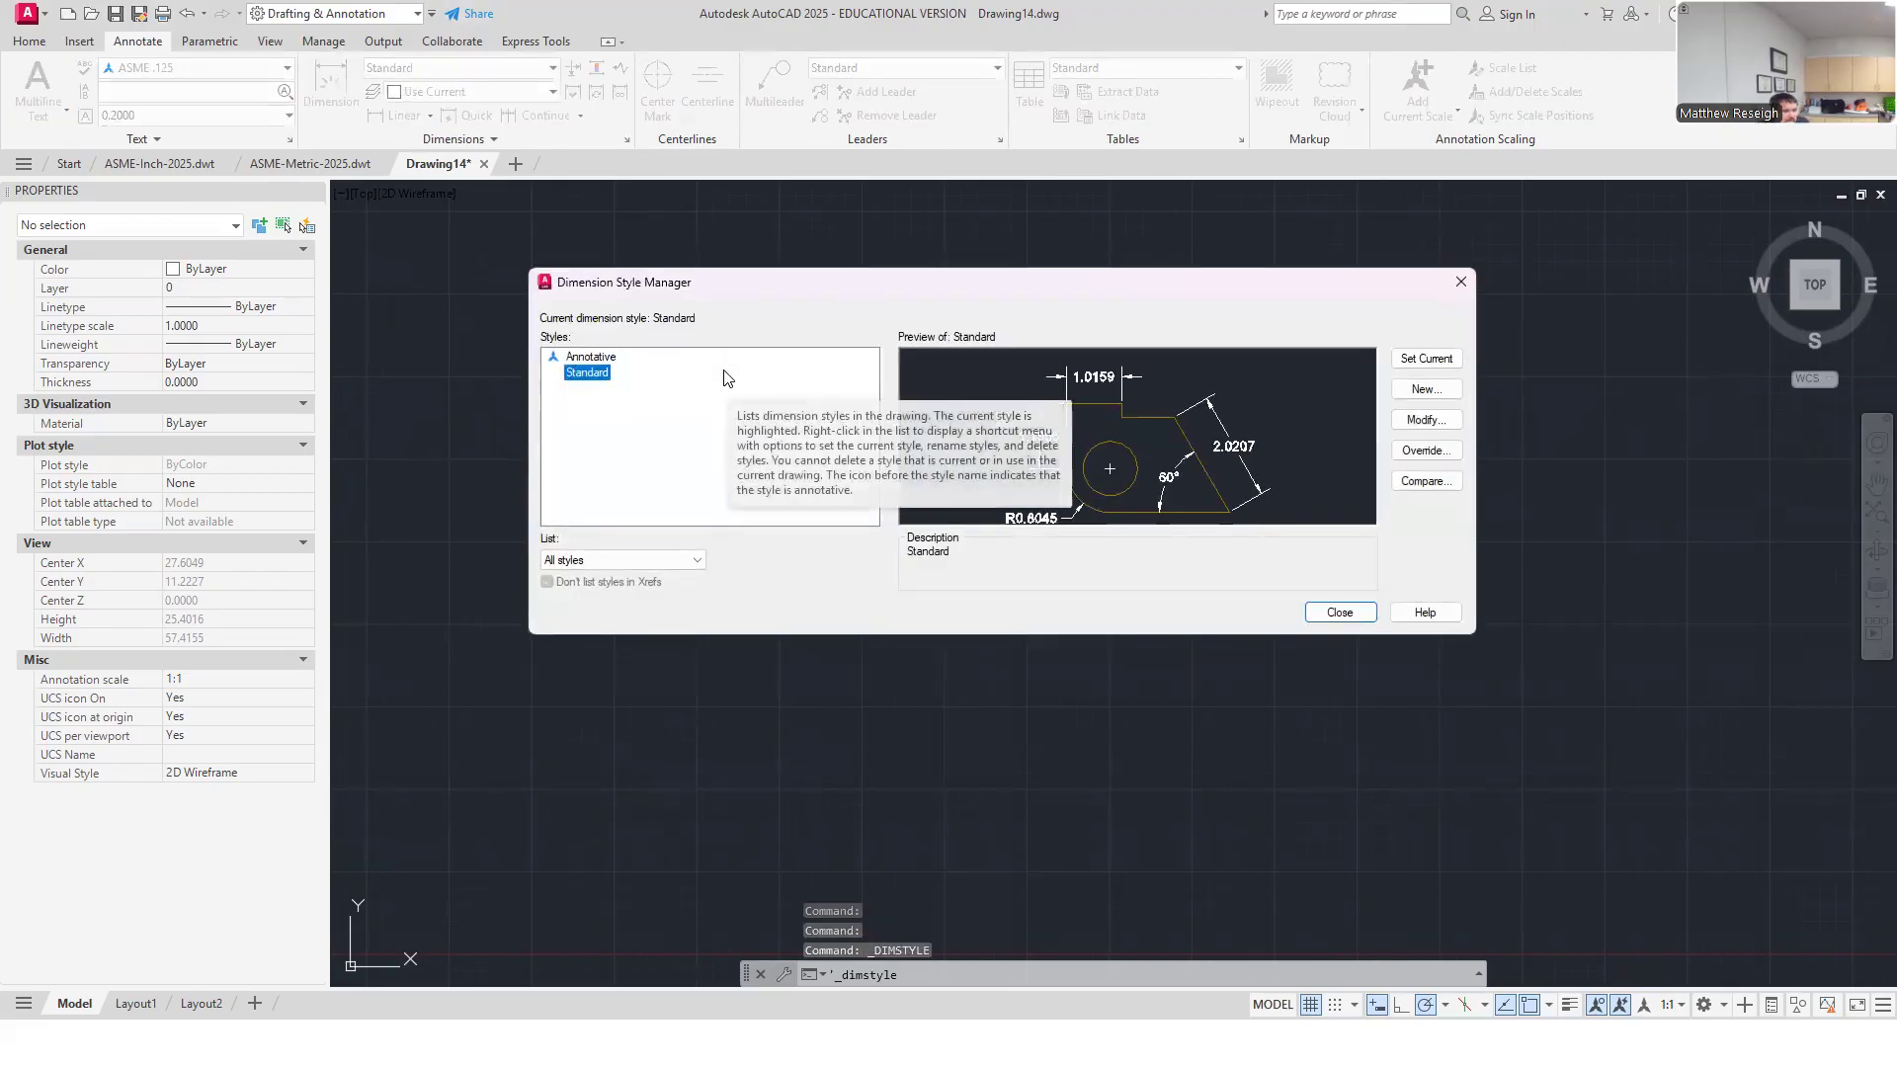
pyautogui.click(590, 356)
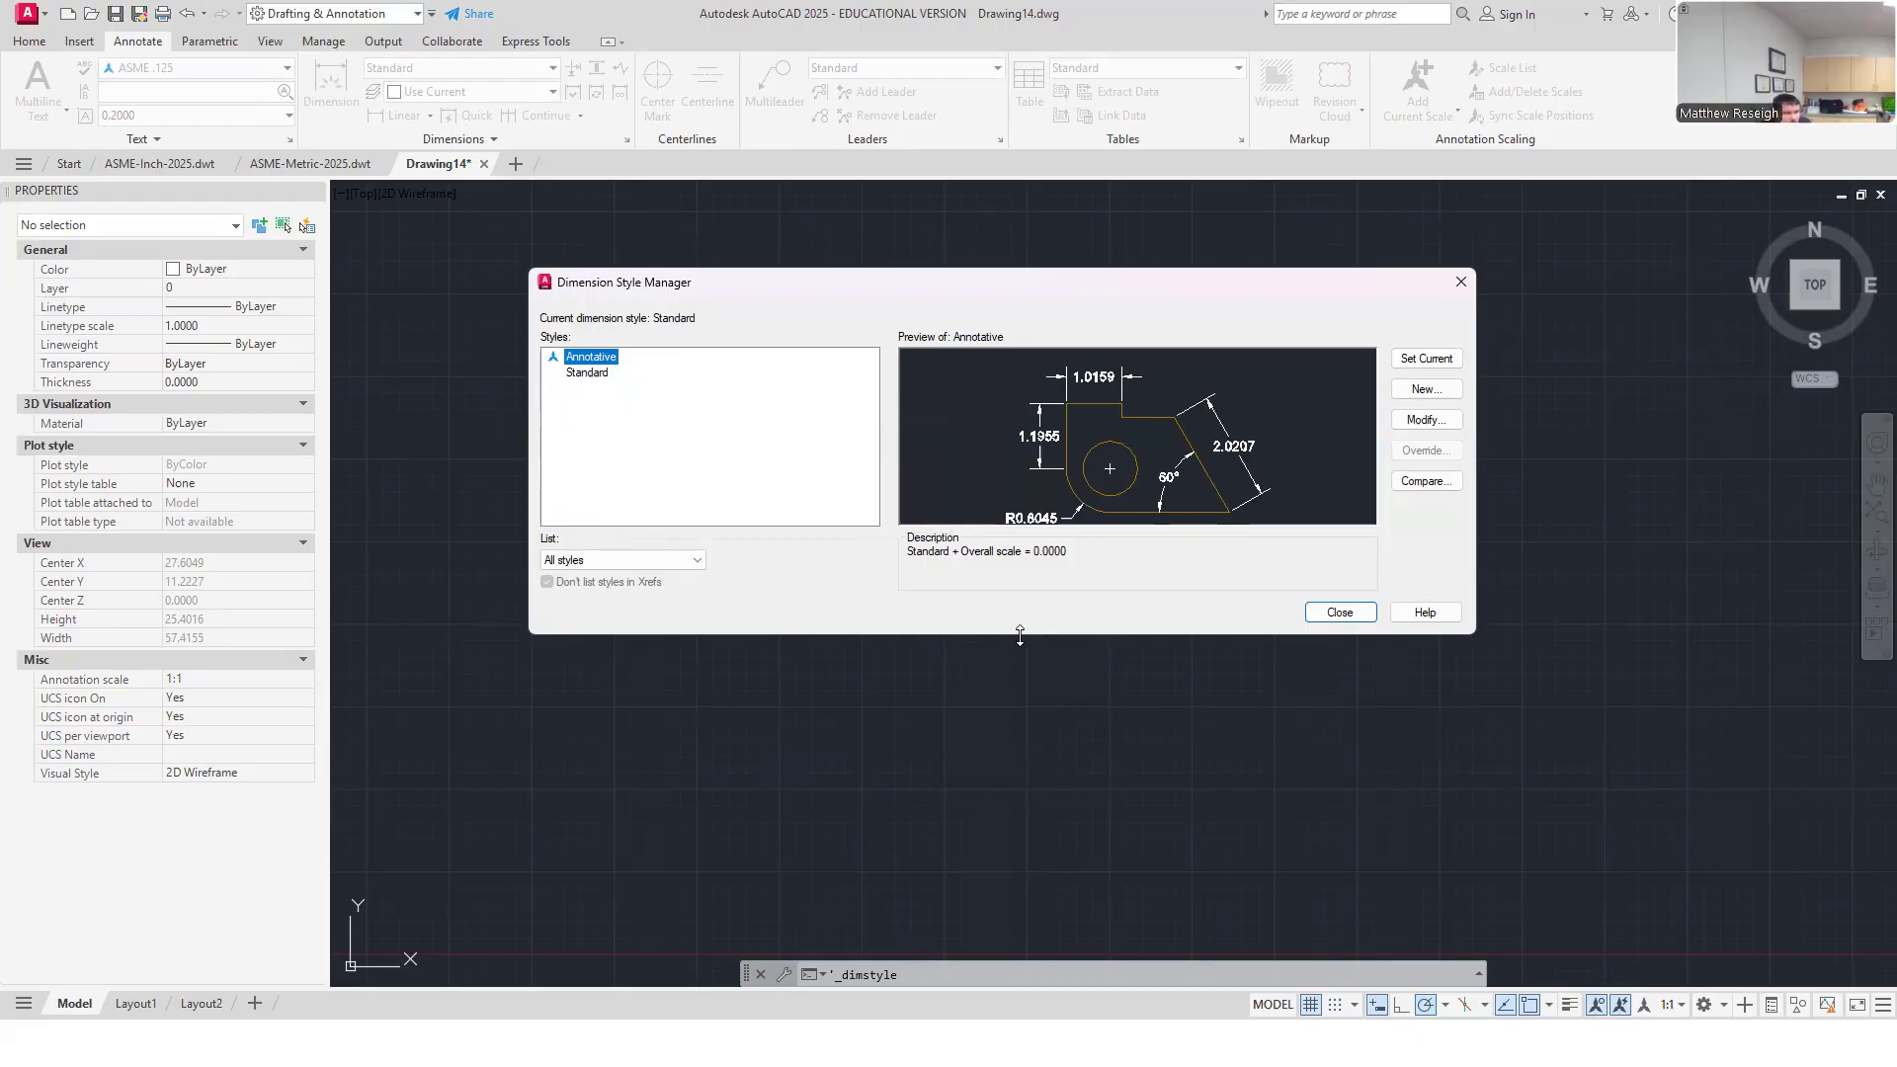
pyautogui.click(1423, 391)
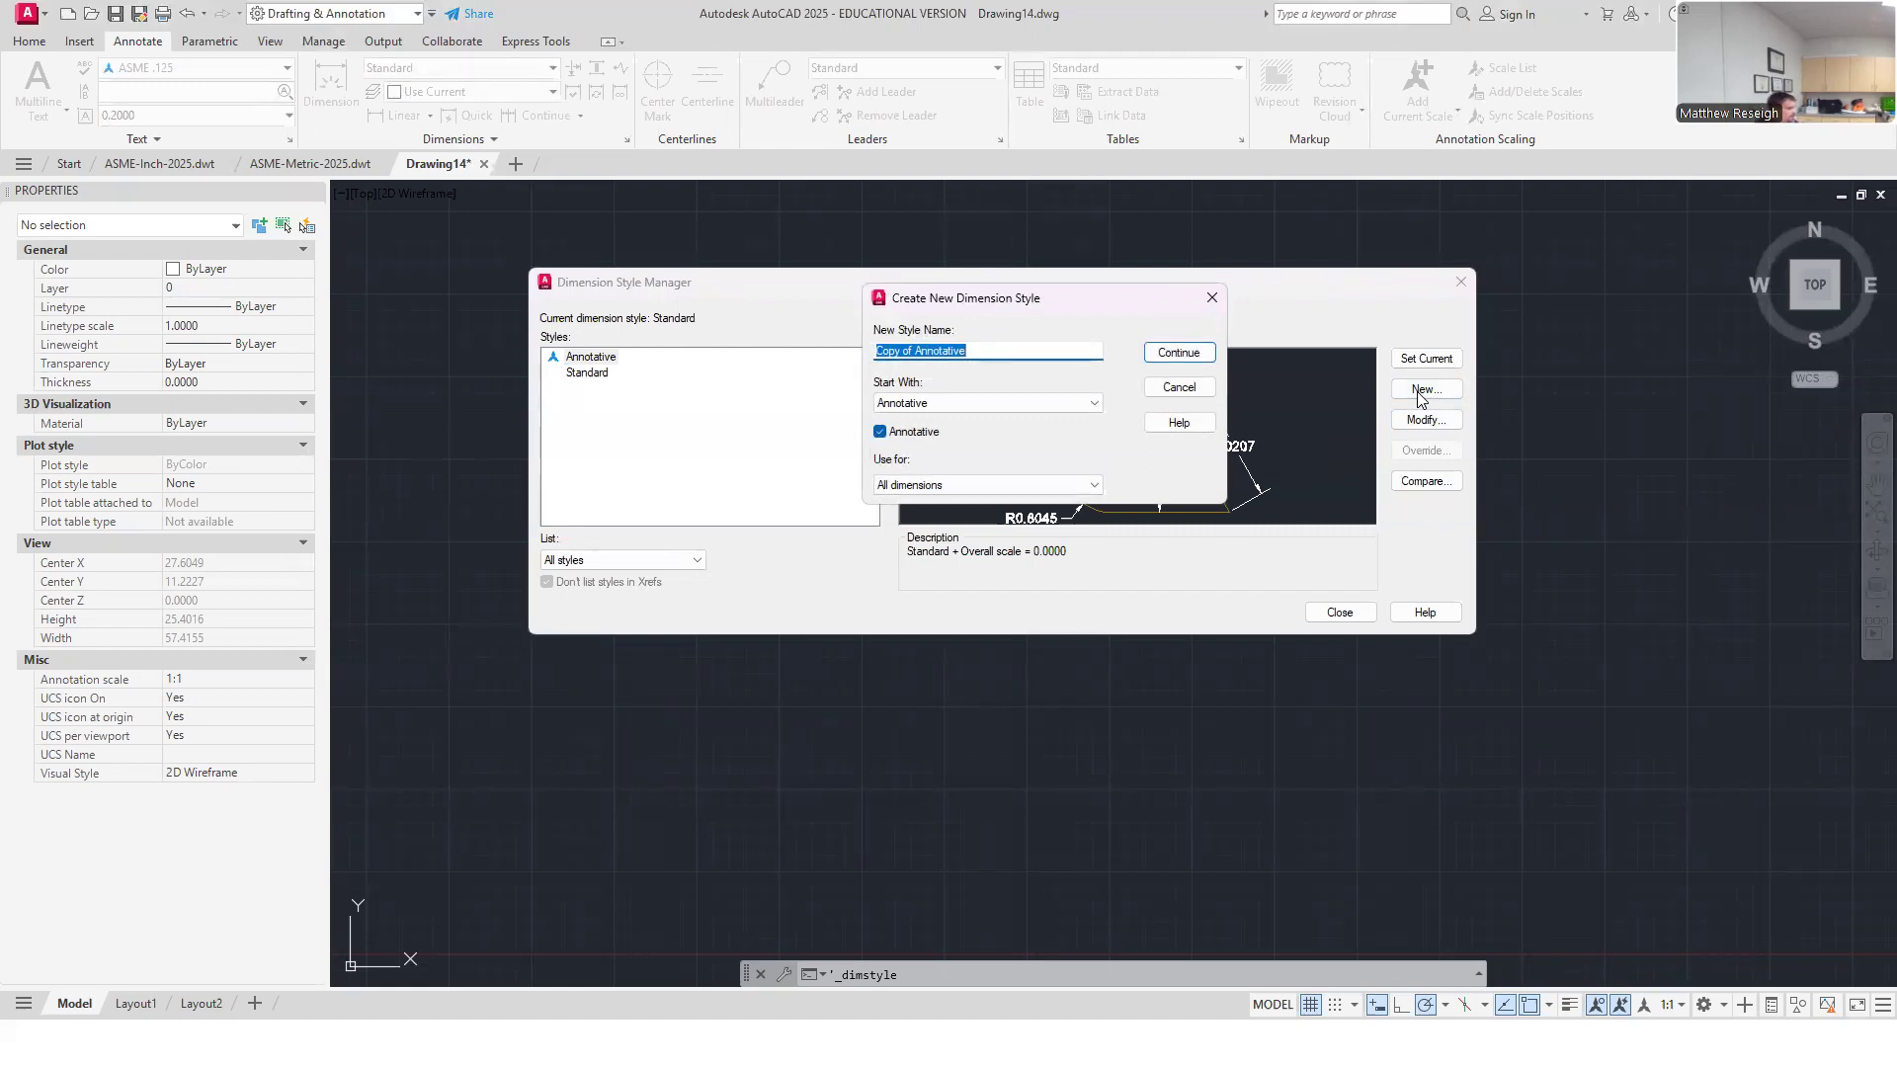
pyautogui.write('ASME')
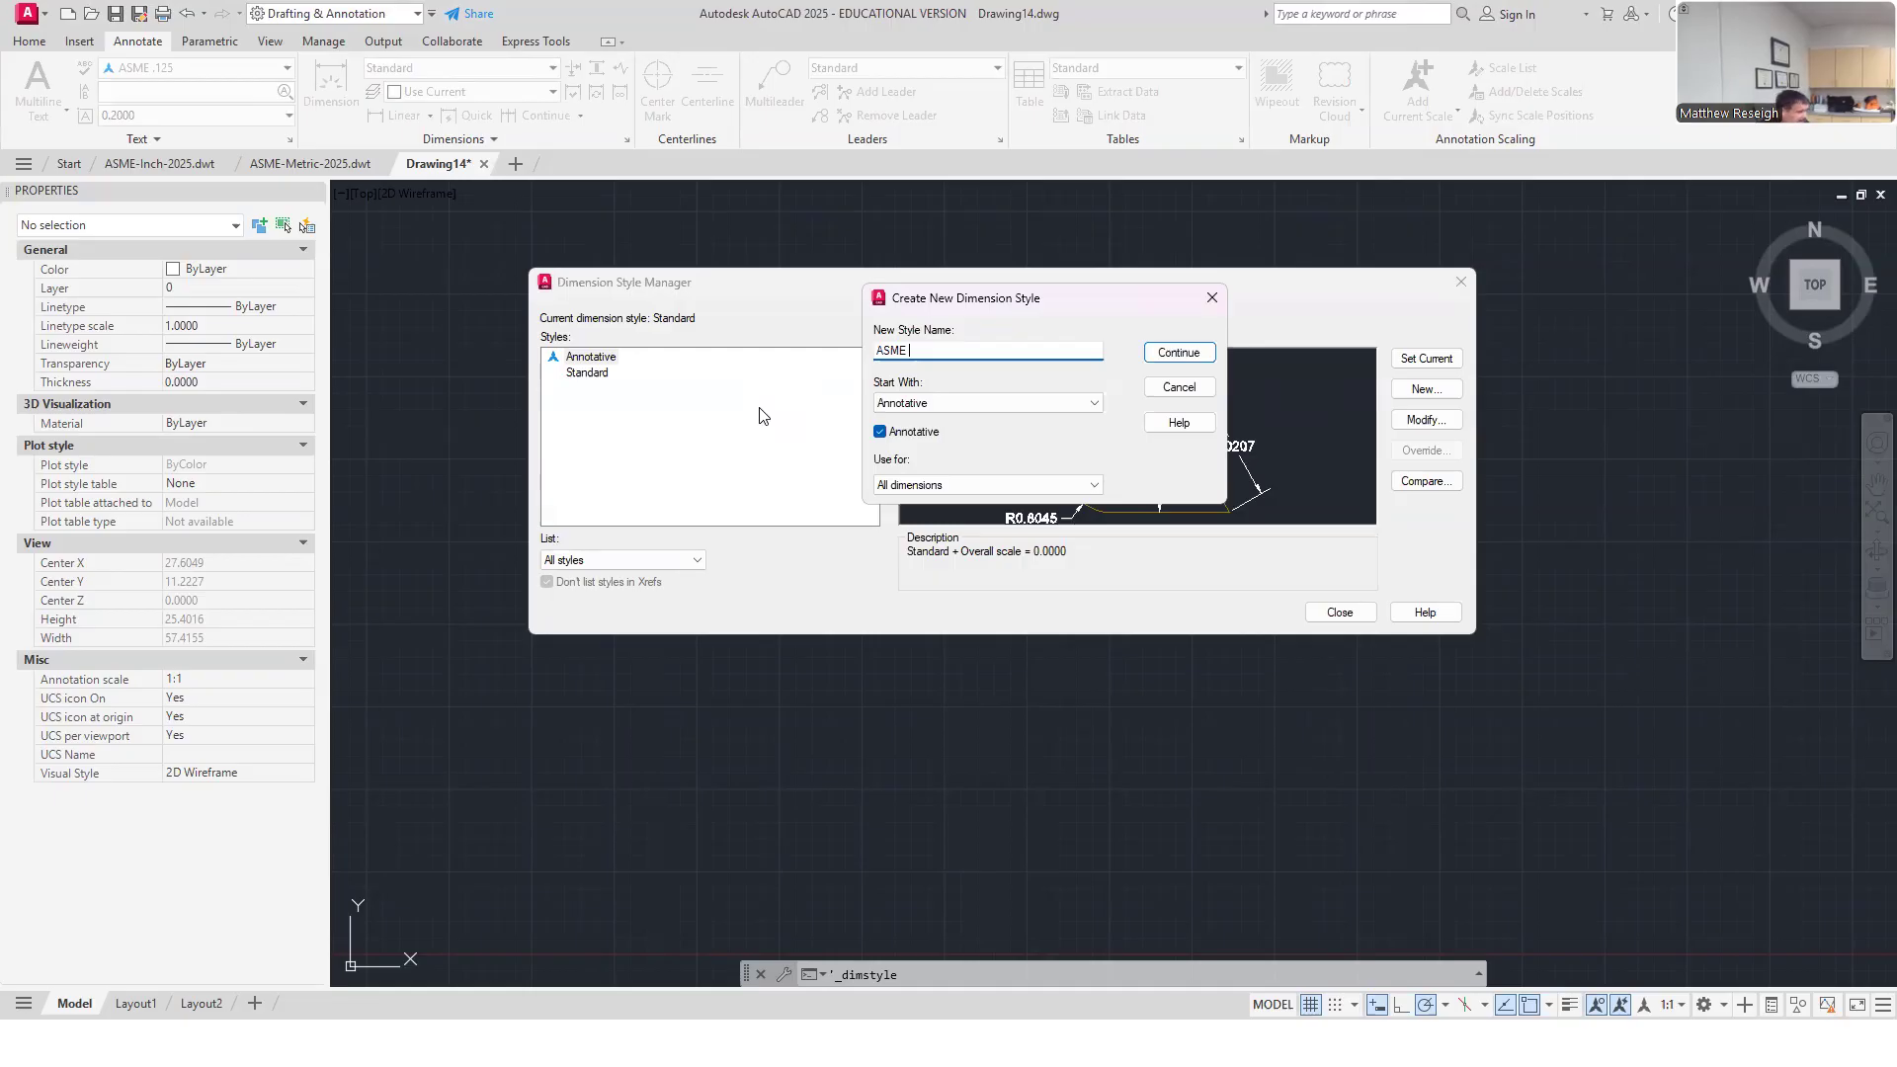
pyautogui.write('Inch 2 Decimal')
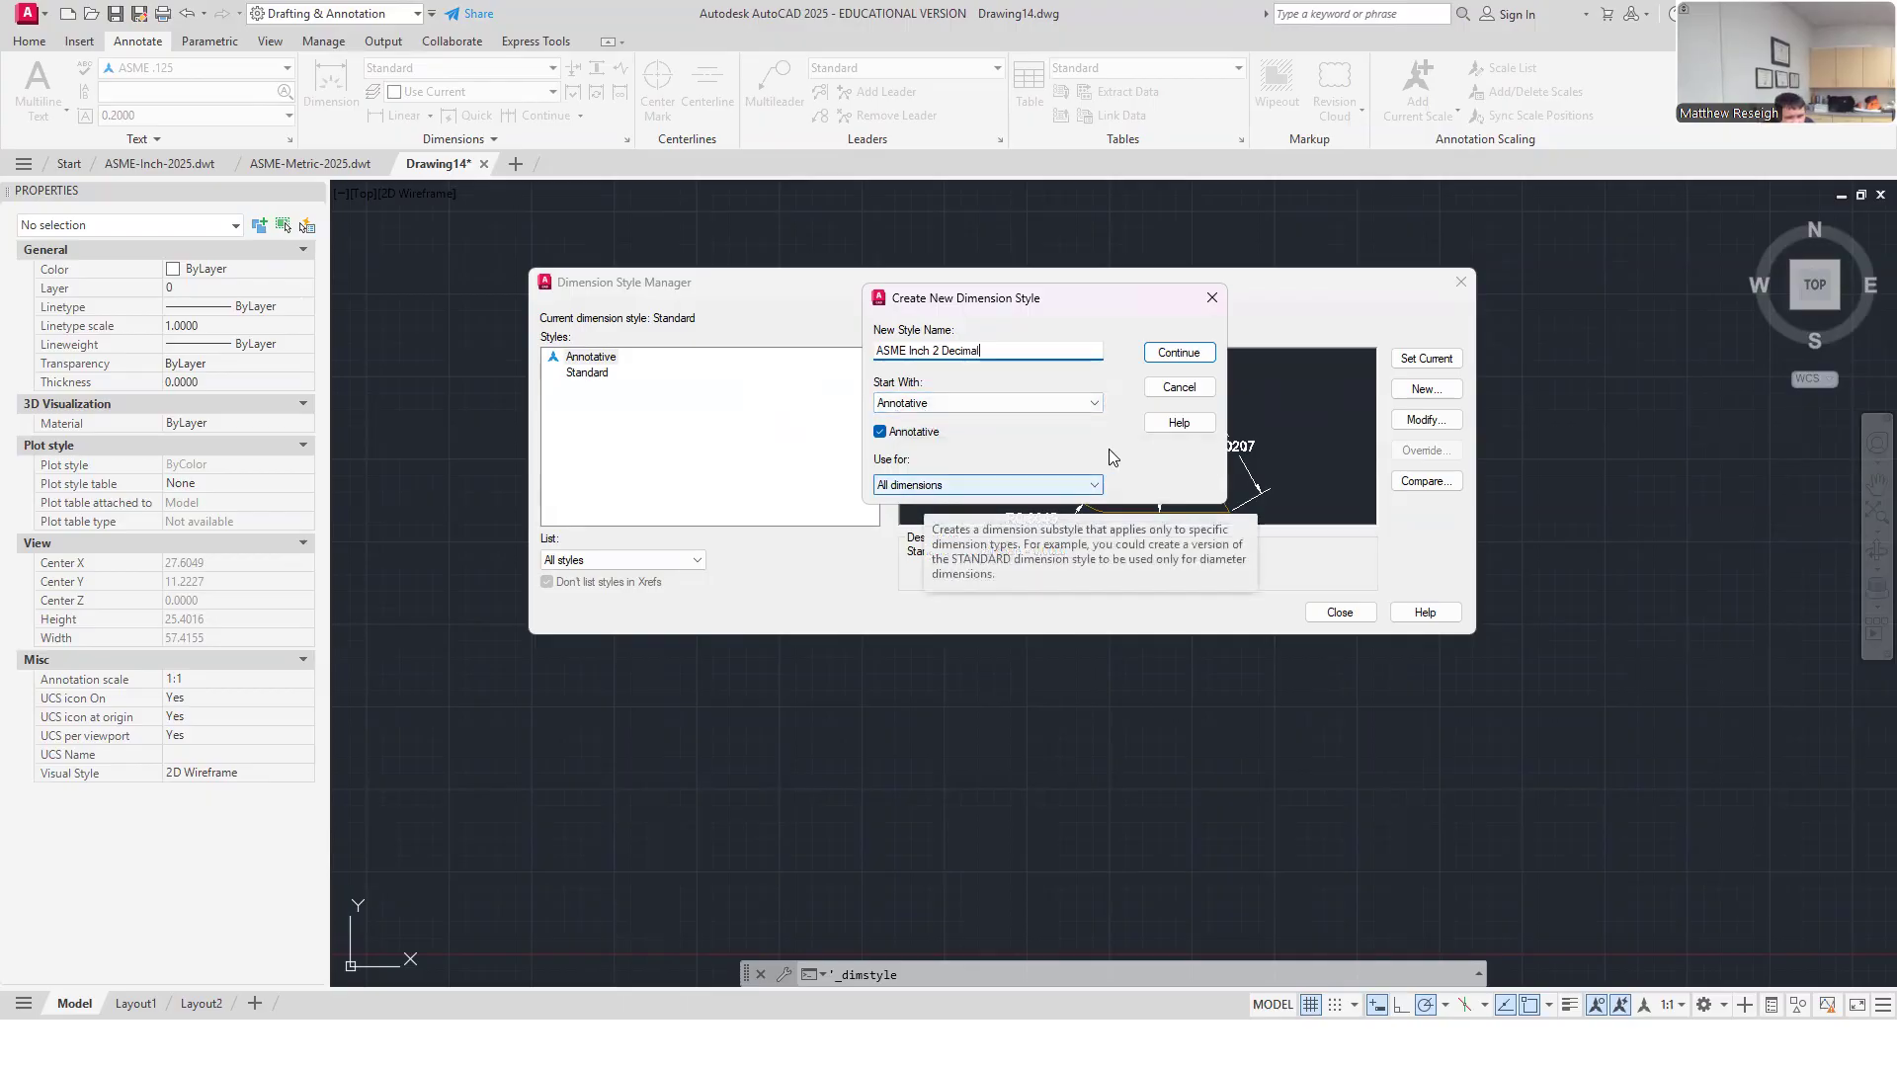
pyautogui.click(1177, 353)
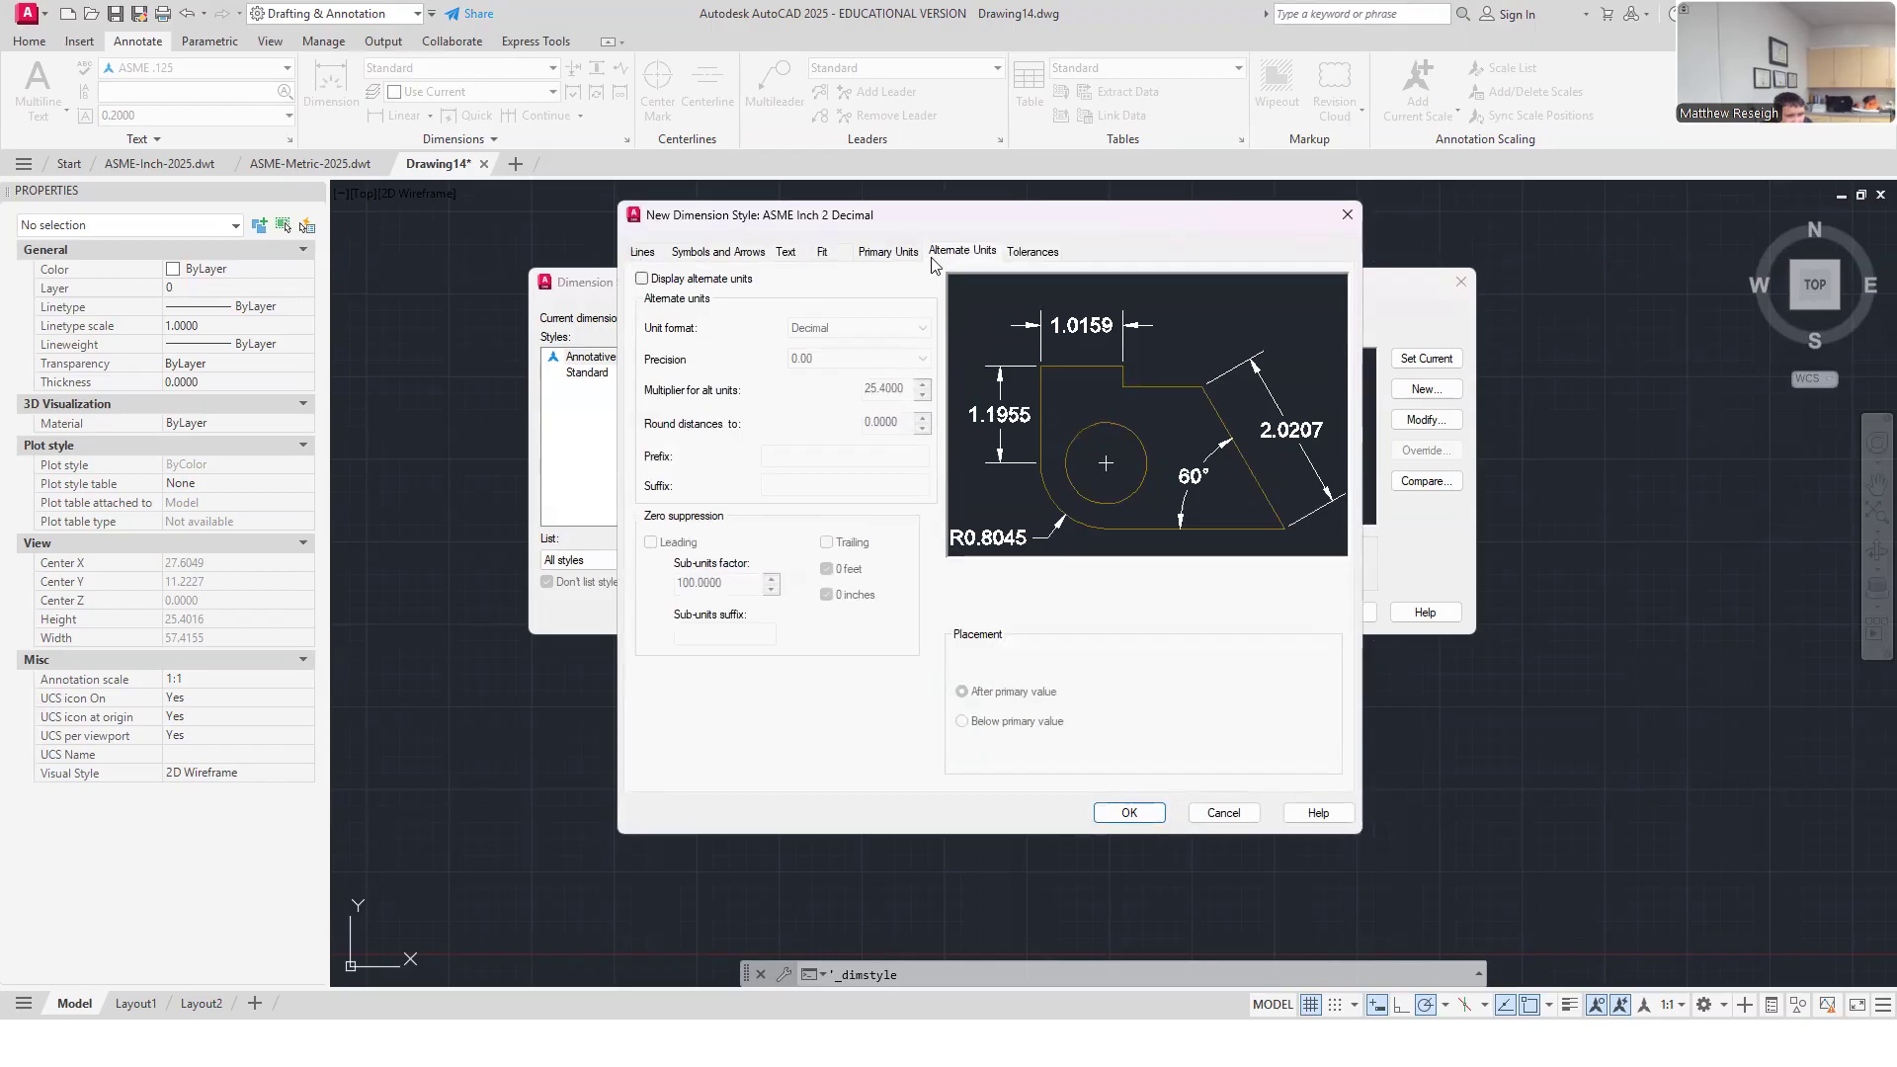
# Step: In the new style's line settings, set the baseline spacing to 0.2500 and the extension beyond dimension lines to .125
pyautogui.click(647, 255)
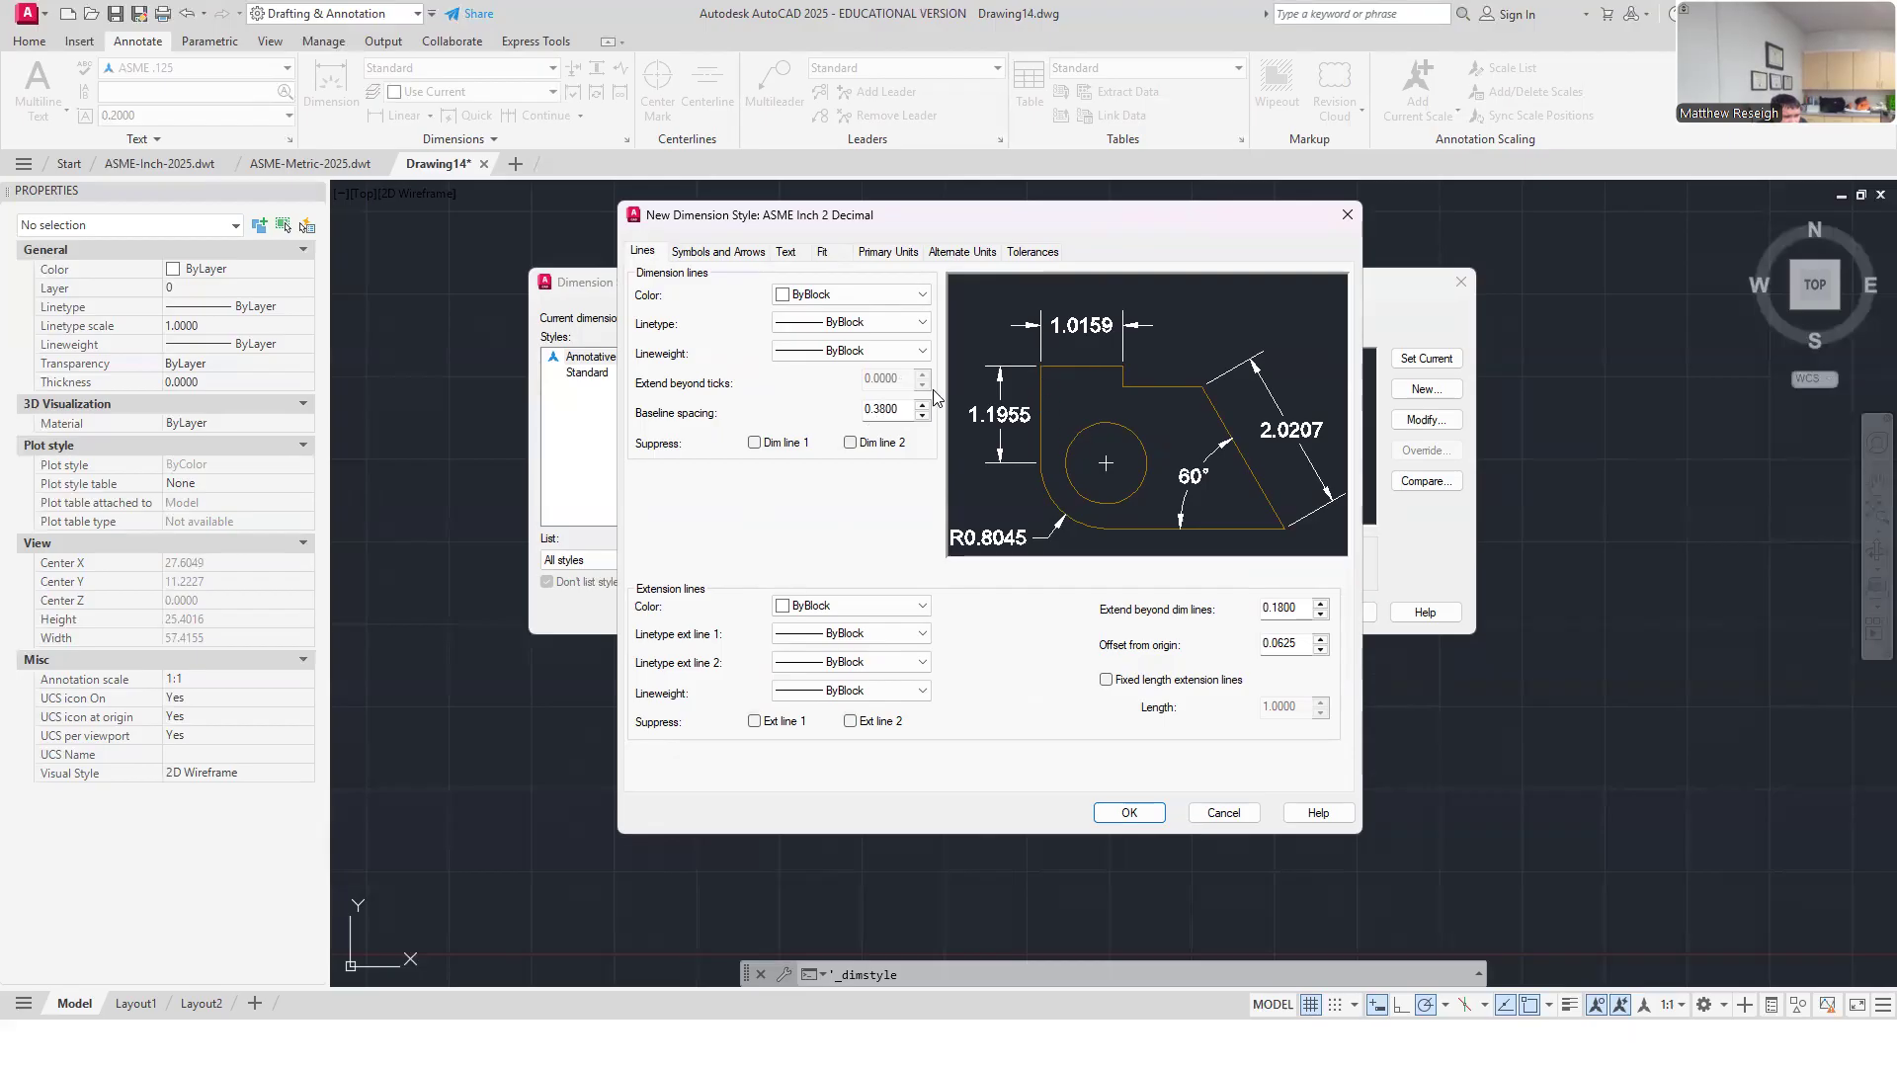
pyautogui.doubleClick(887, 410)
pyautogui.press('BackSpace')
pyautogui.write('0.2500')
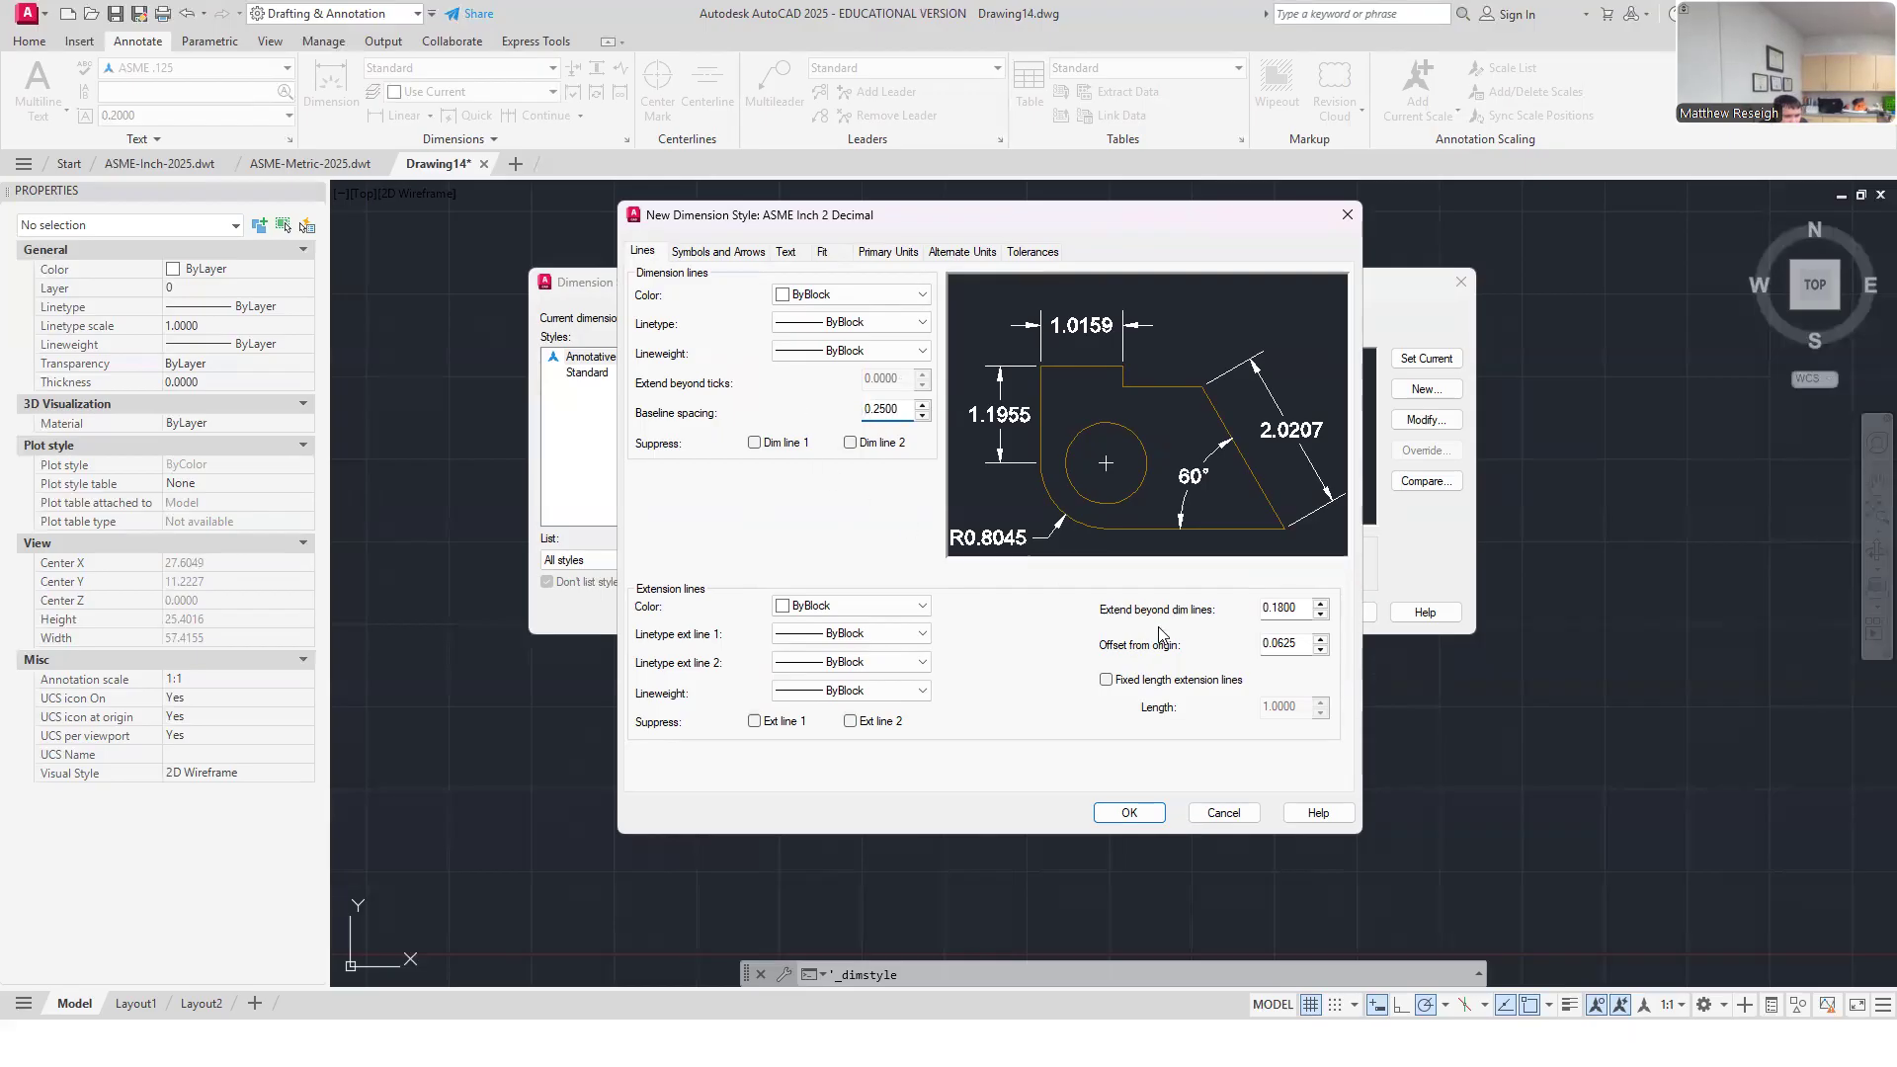
pyautogui.doubleClick(1302, 610)
pyautogui.write('.125')
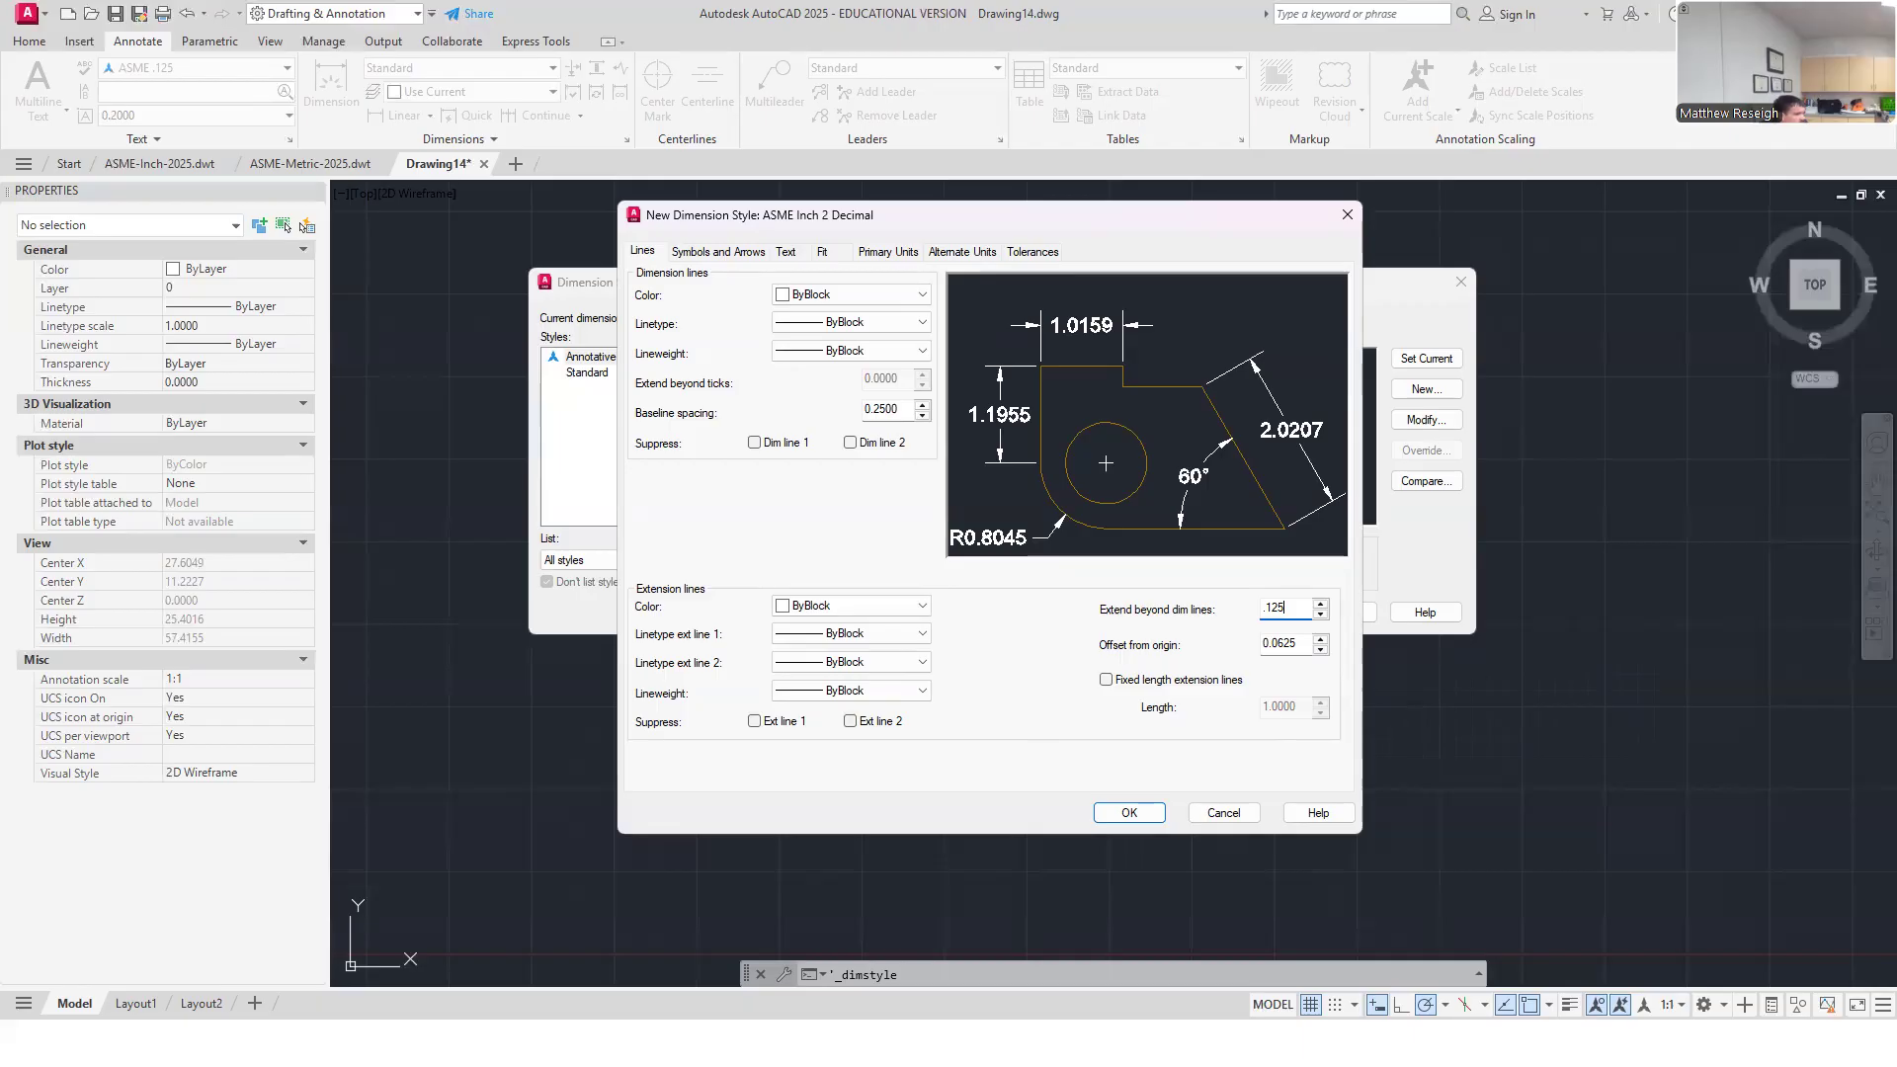
# Step: Switch to the styles format PDF in Acrobat, maximize it, and examine the dimension line settings and the baseline spacing illustration
pyautogui.hotkey('alt', 'Tab')
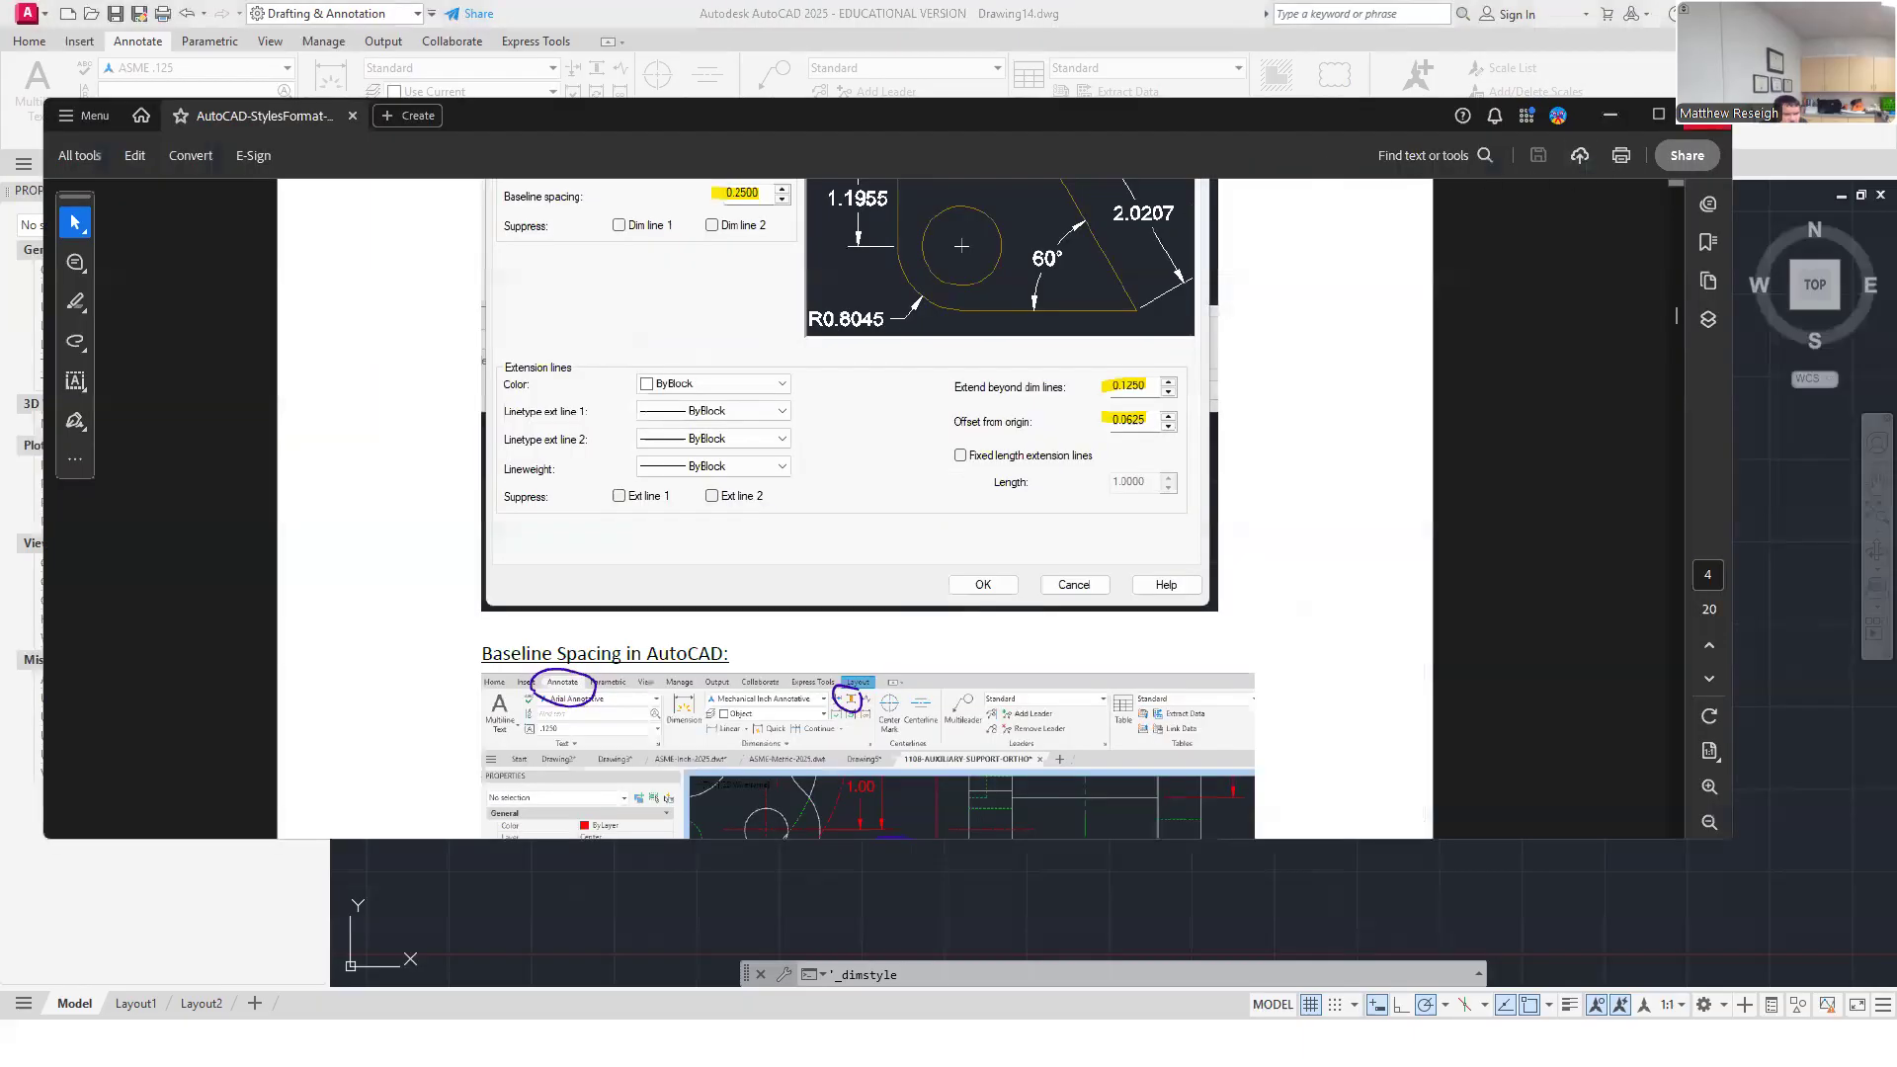
pyautogui.click(1659, 115)
pyautogui.scroll(3, 1052, 399)
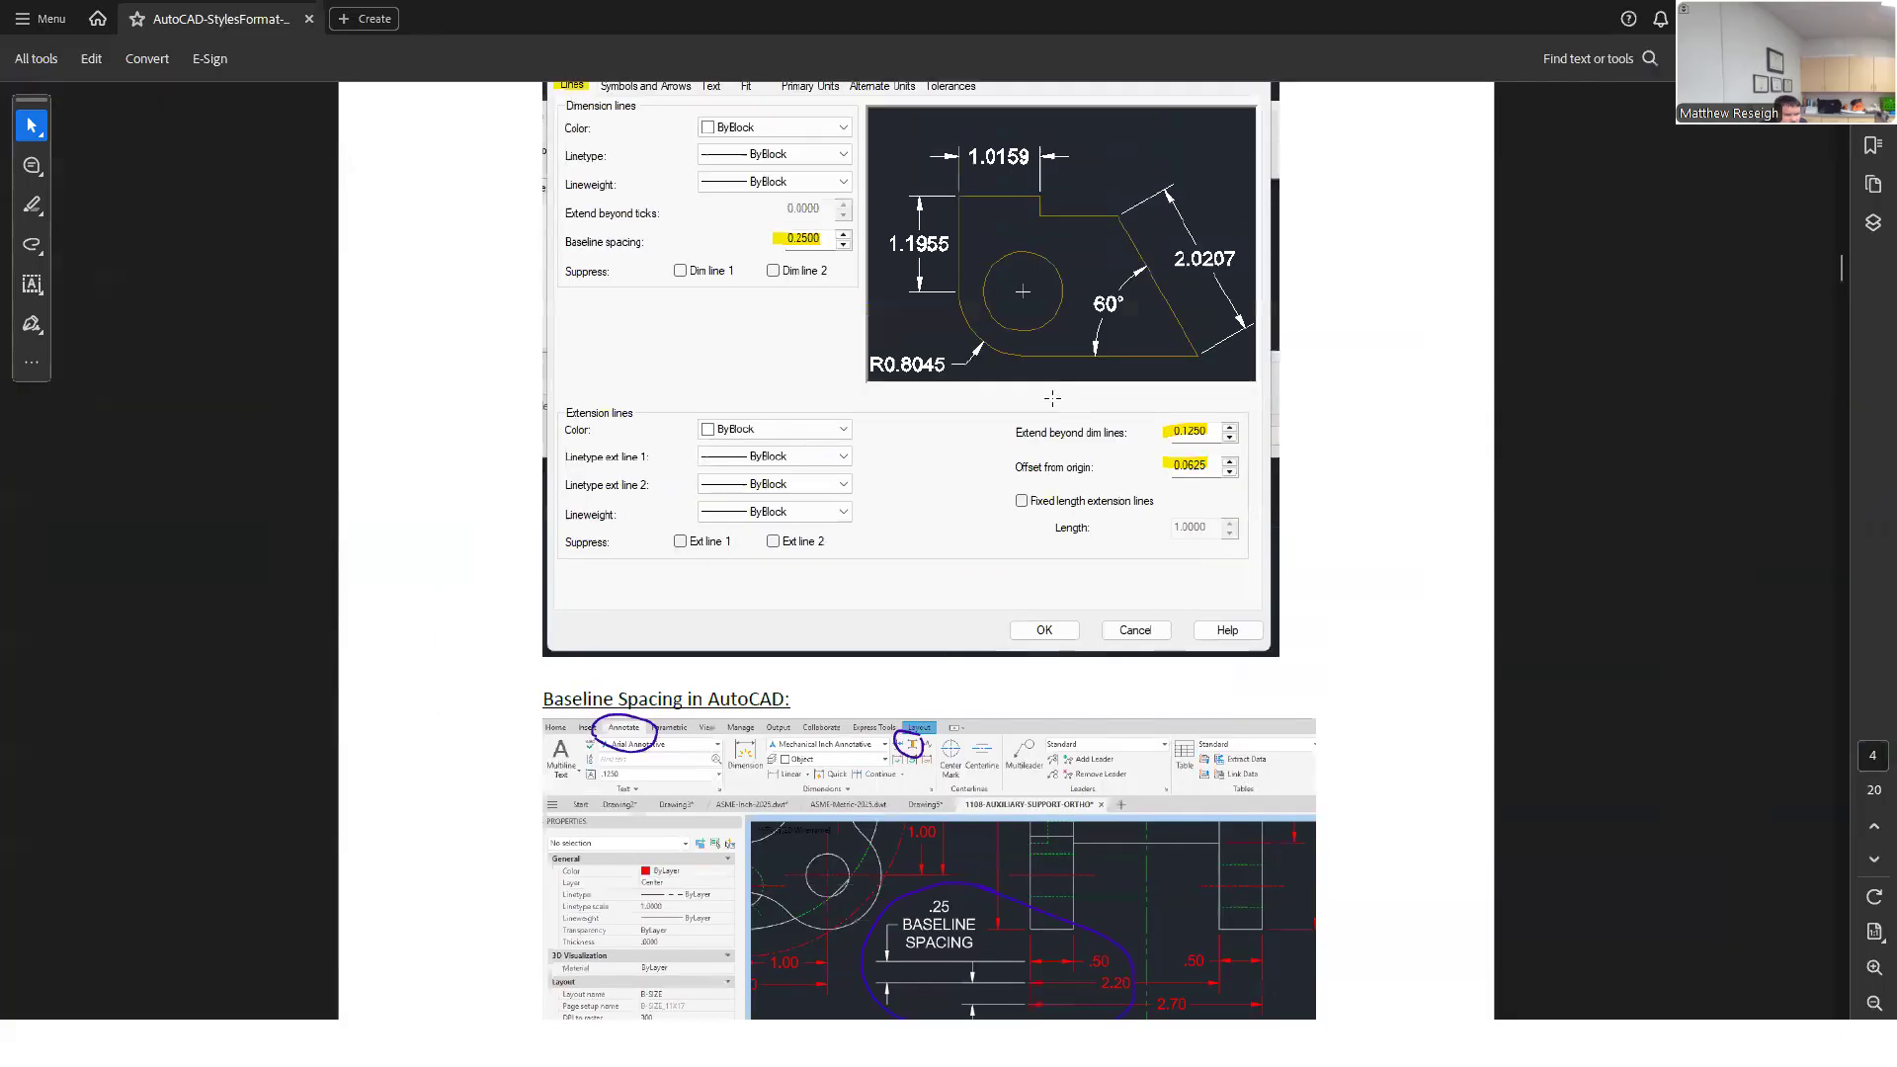
pyautogui.scroll(2, 1012, 272)
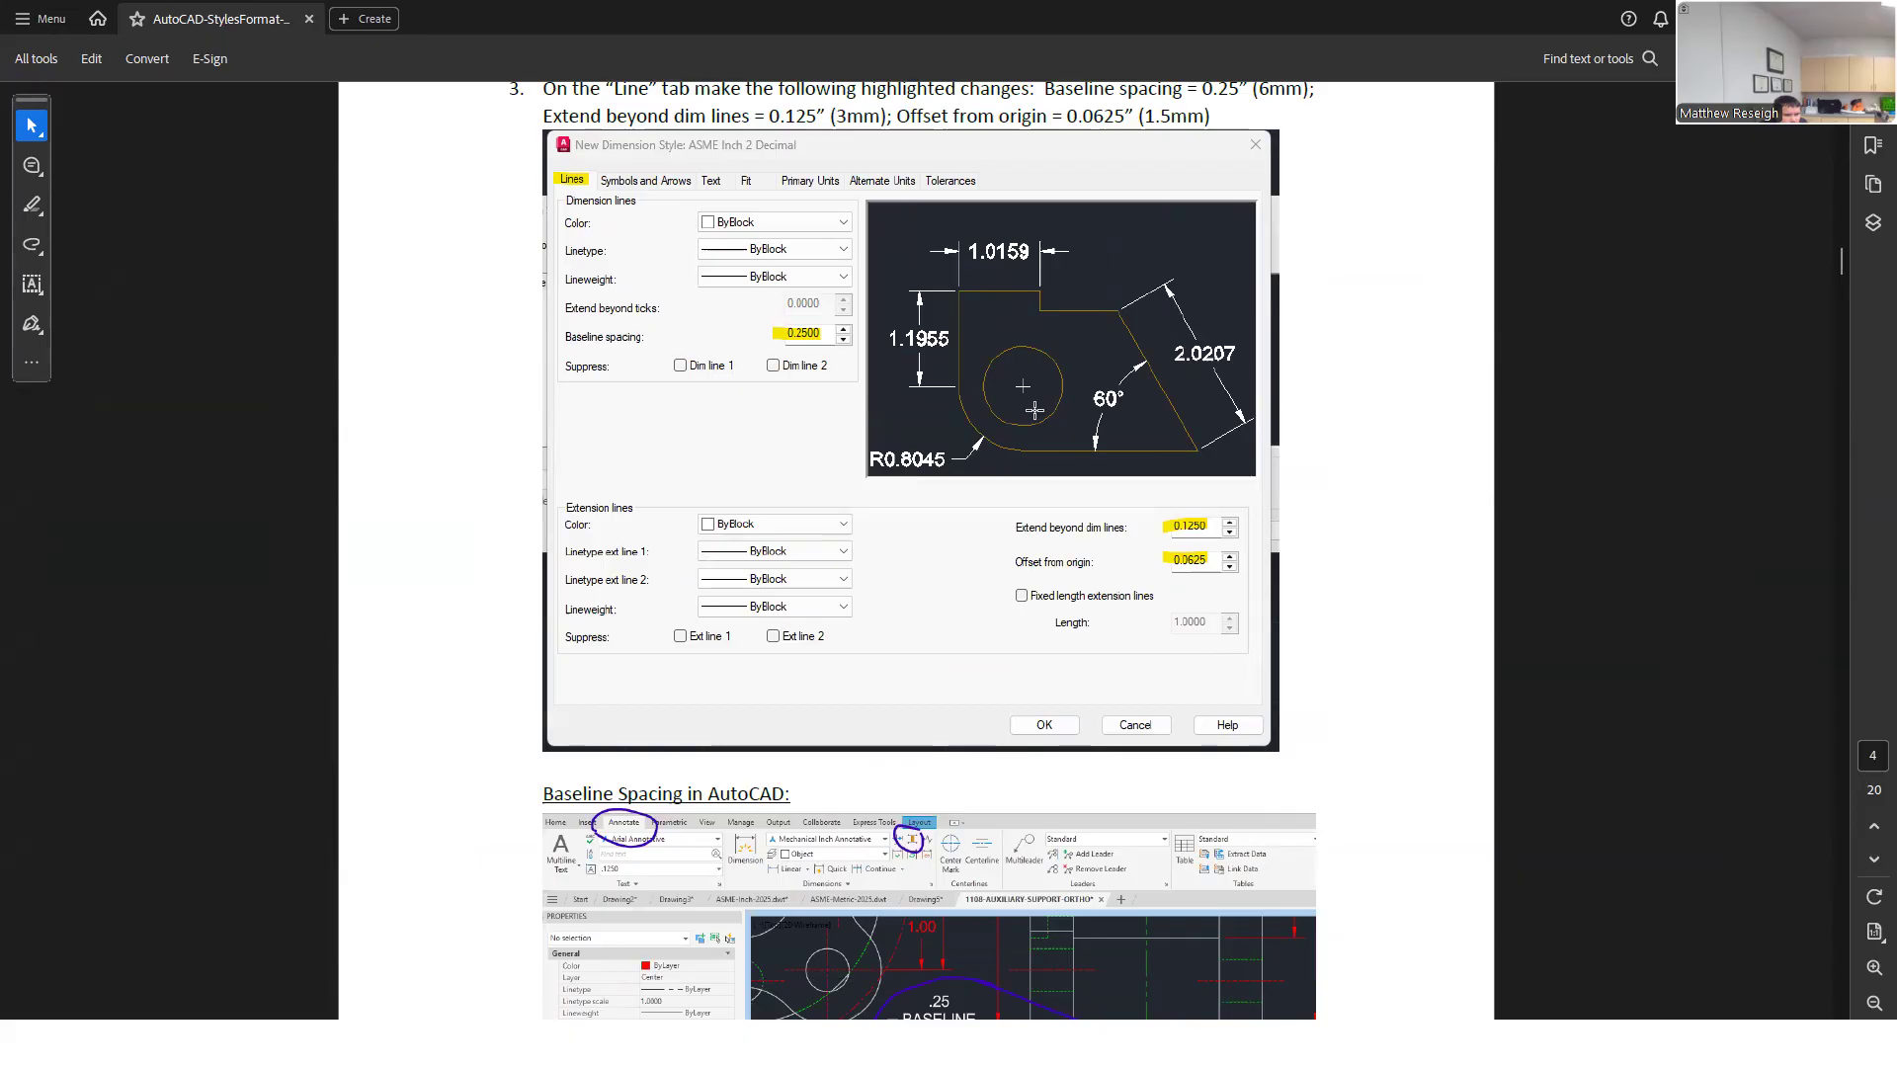
pyautogui.scroll(-3, 1015, 503)
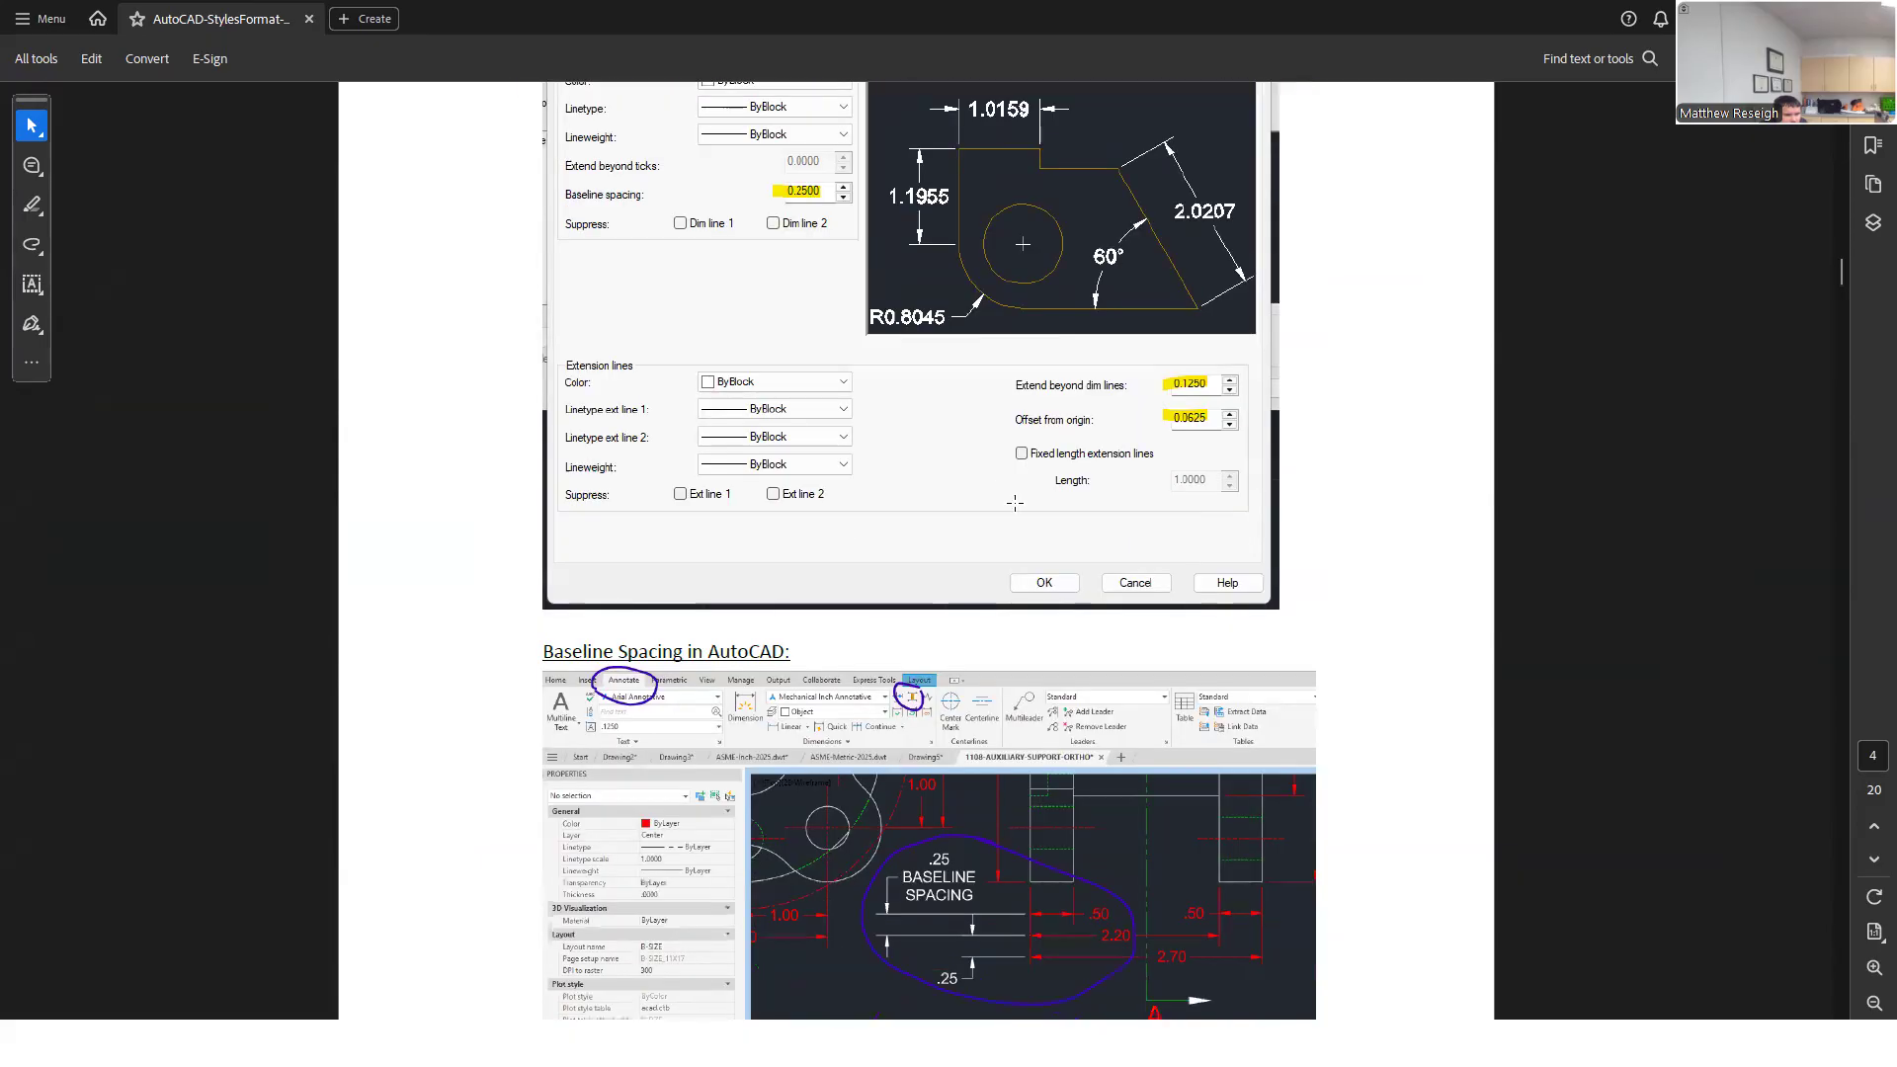
pyautogui.scroll(-5, 1015, 503)
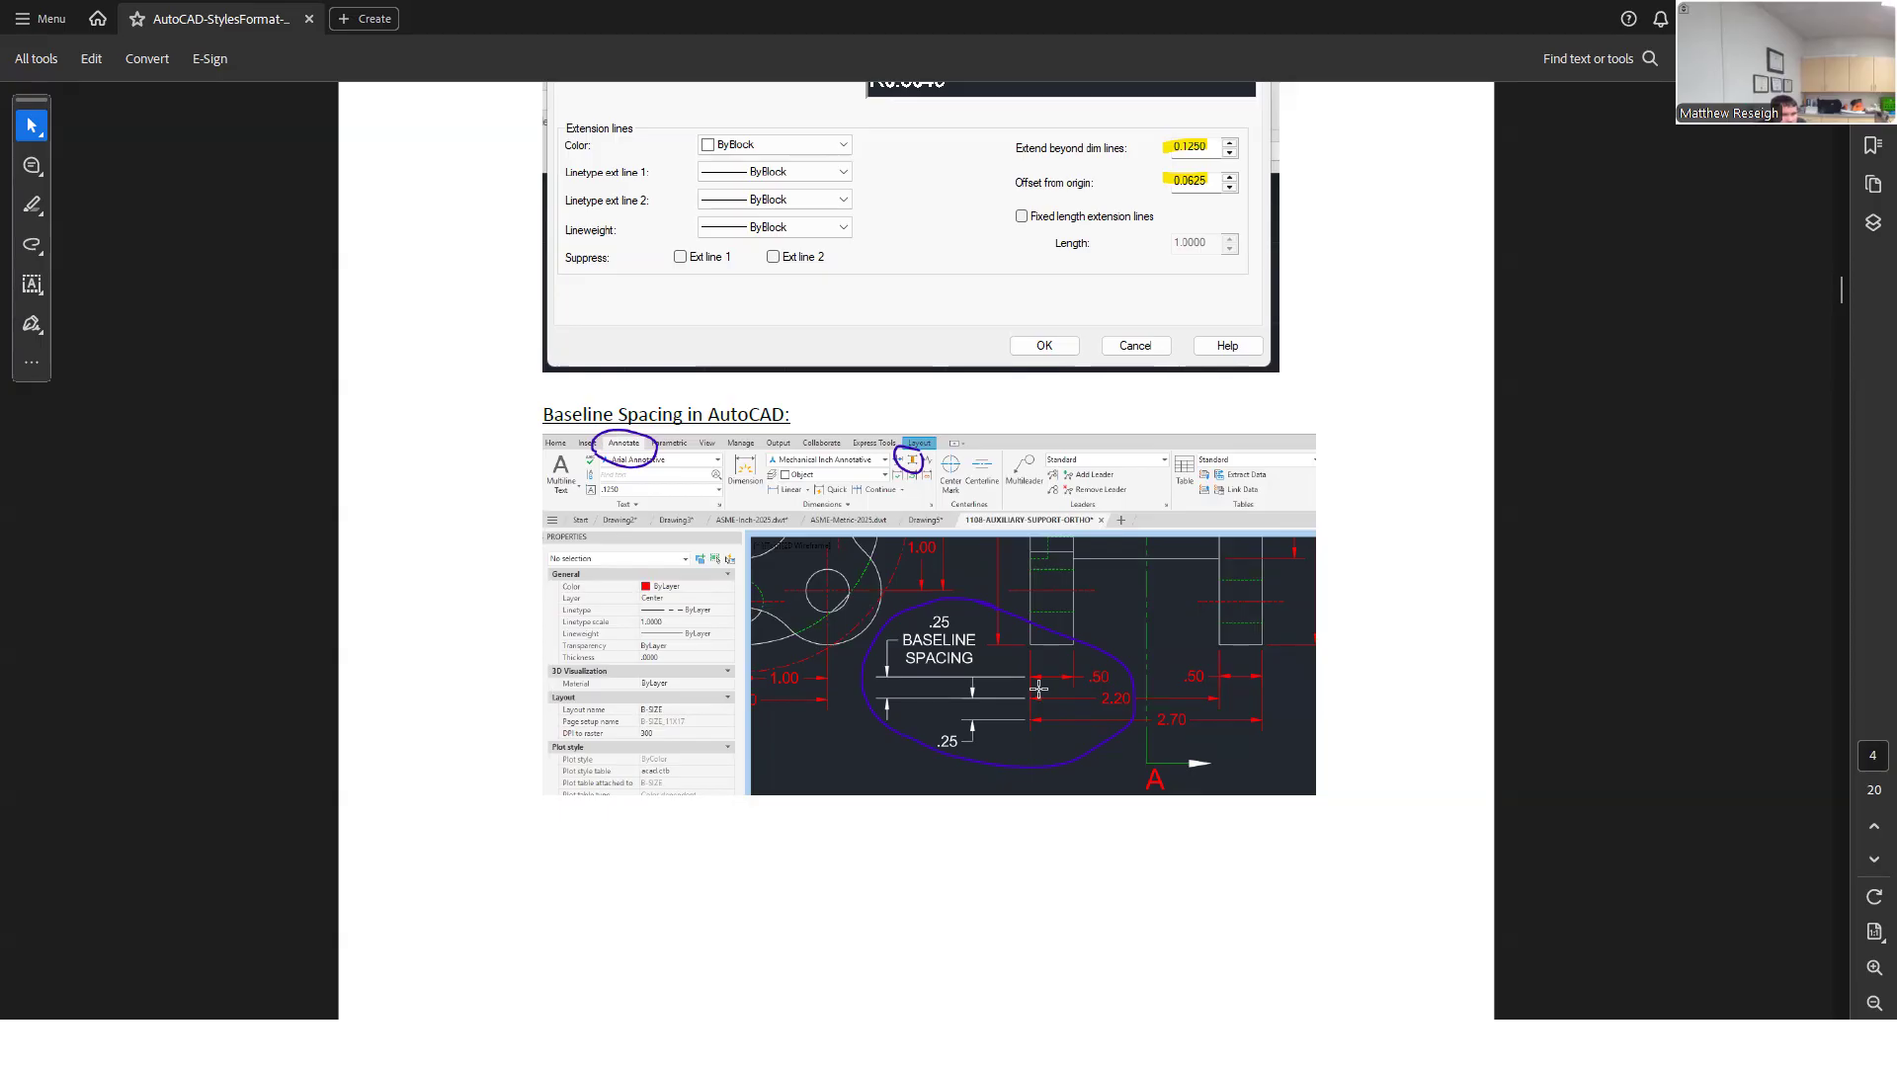
# Step: Examine the guide's extension line illustration and review its instructions for creating the dimension style and its line settings
pyautogui.scroll(-10, 1038, 689)
pyautogui.scroll(1, 1036, 686)
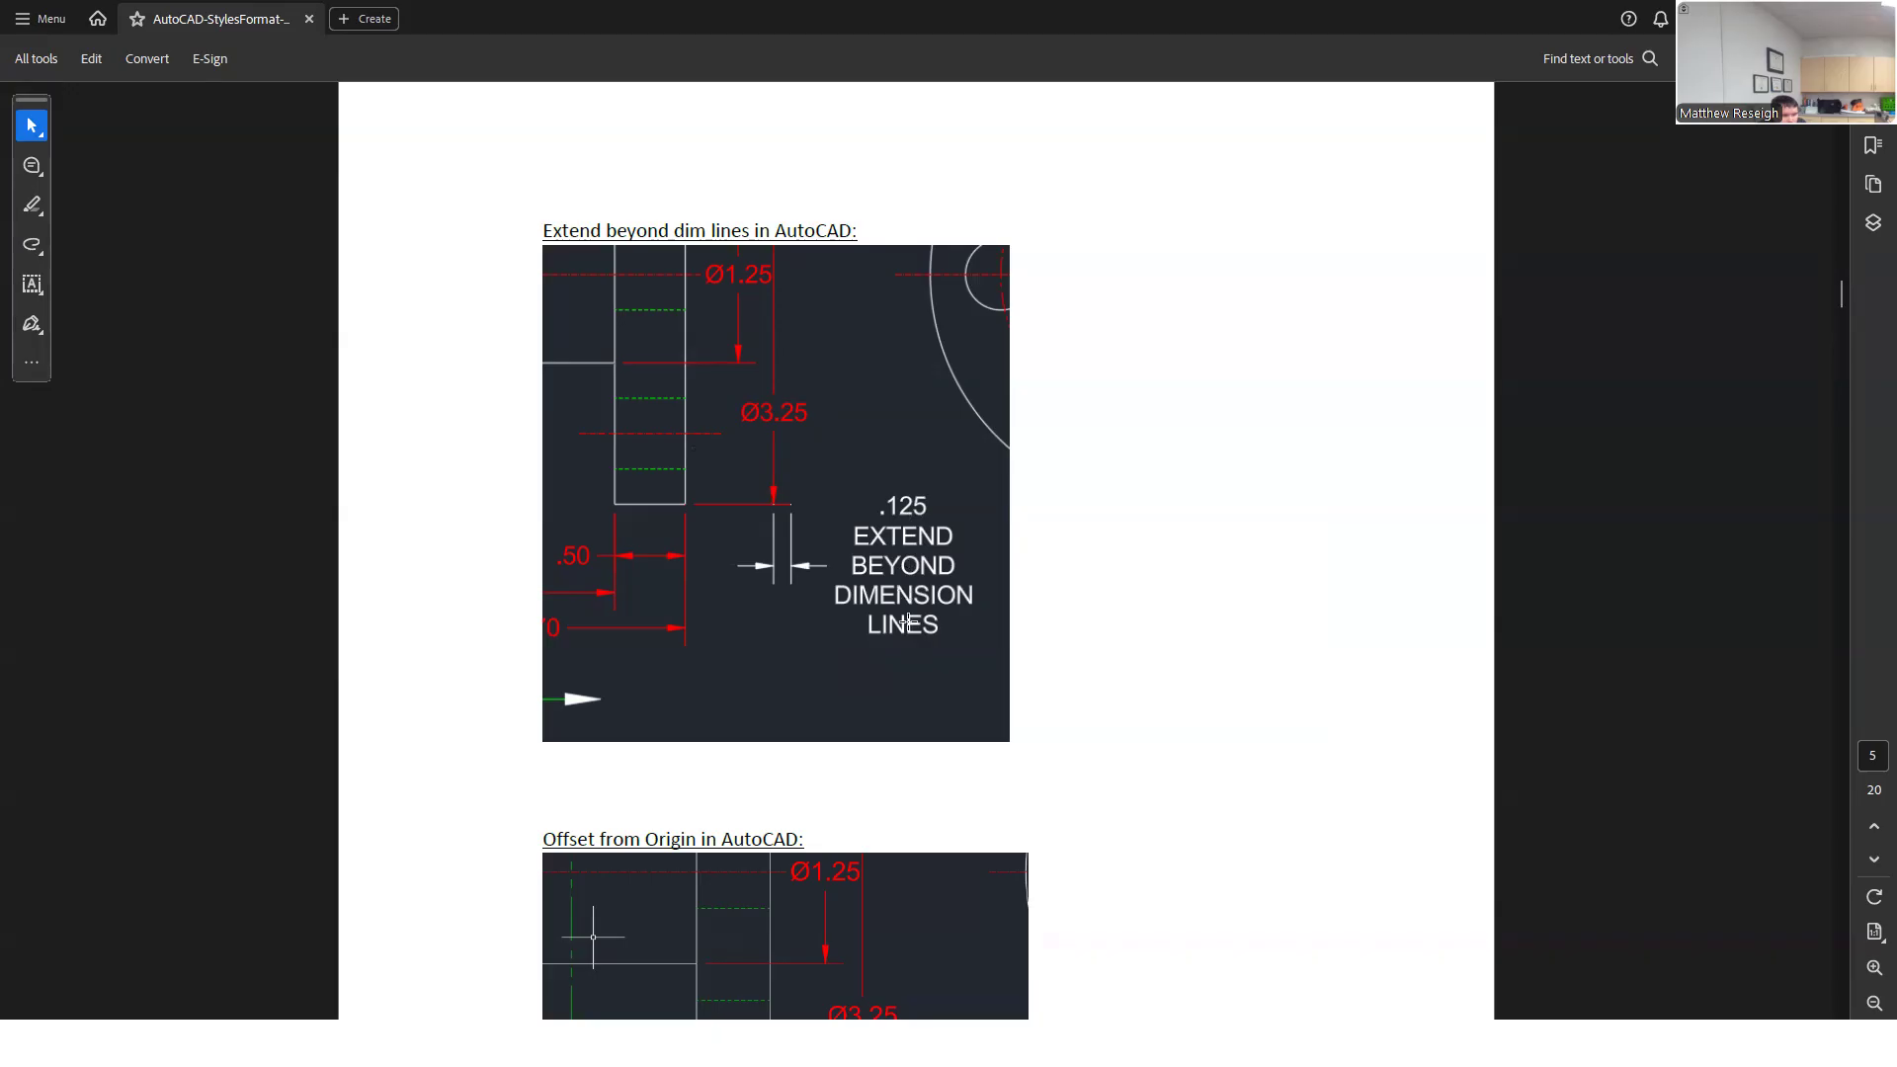
pyautogui.scroll(3, 907, 620)
pyautogui.scroll(6, 907, 620)
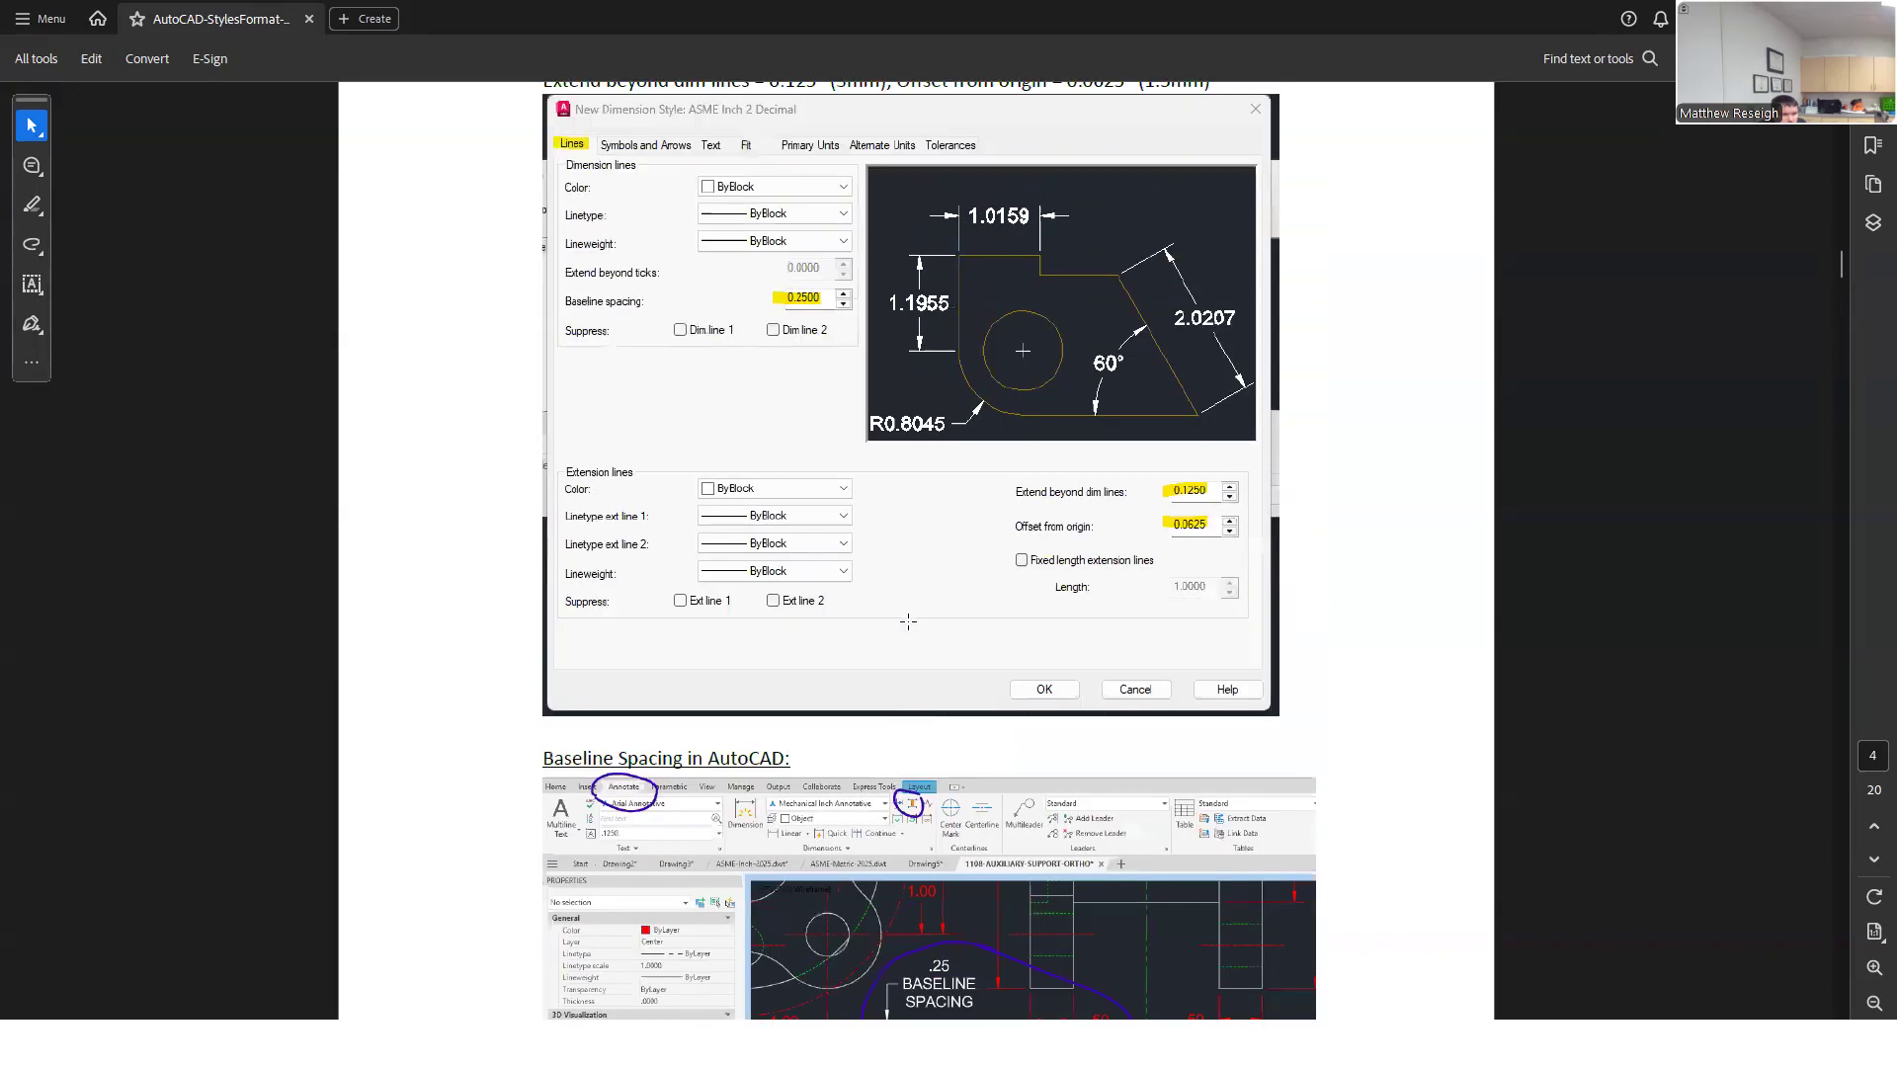
pyautogui.scroll(5, 706, 257)
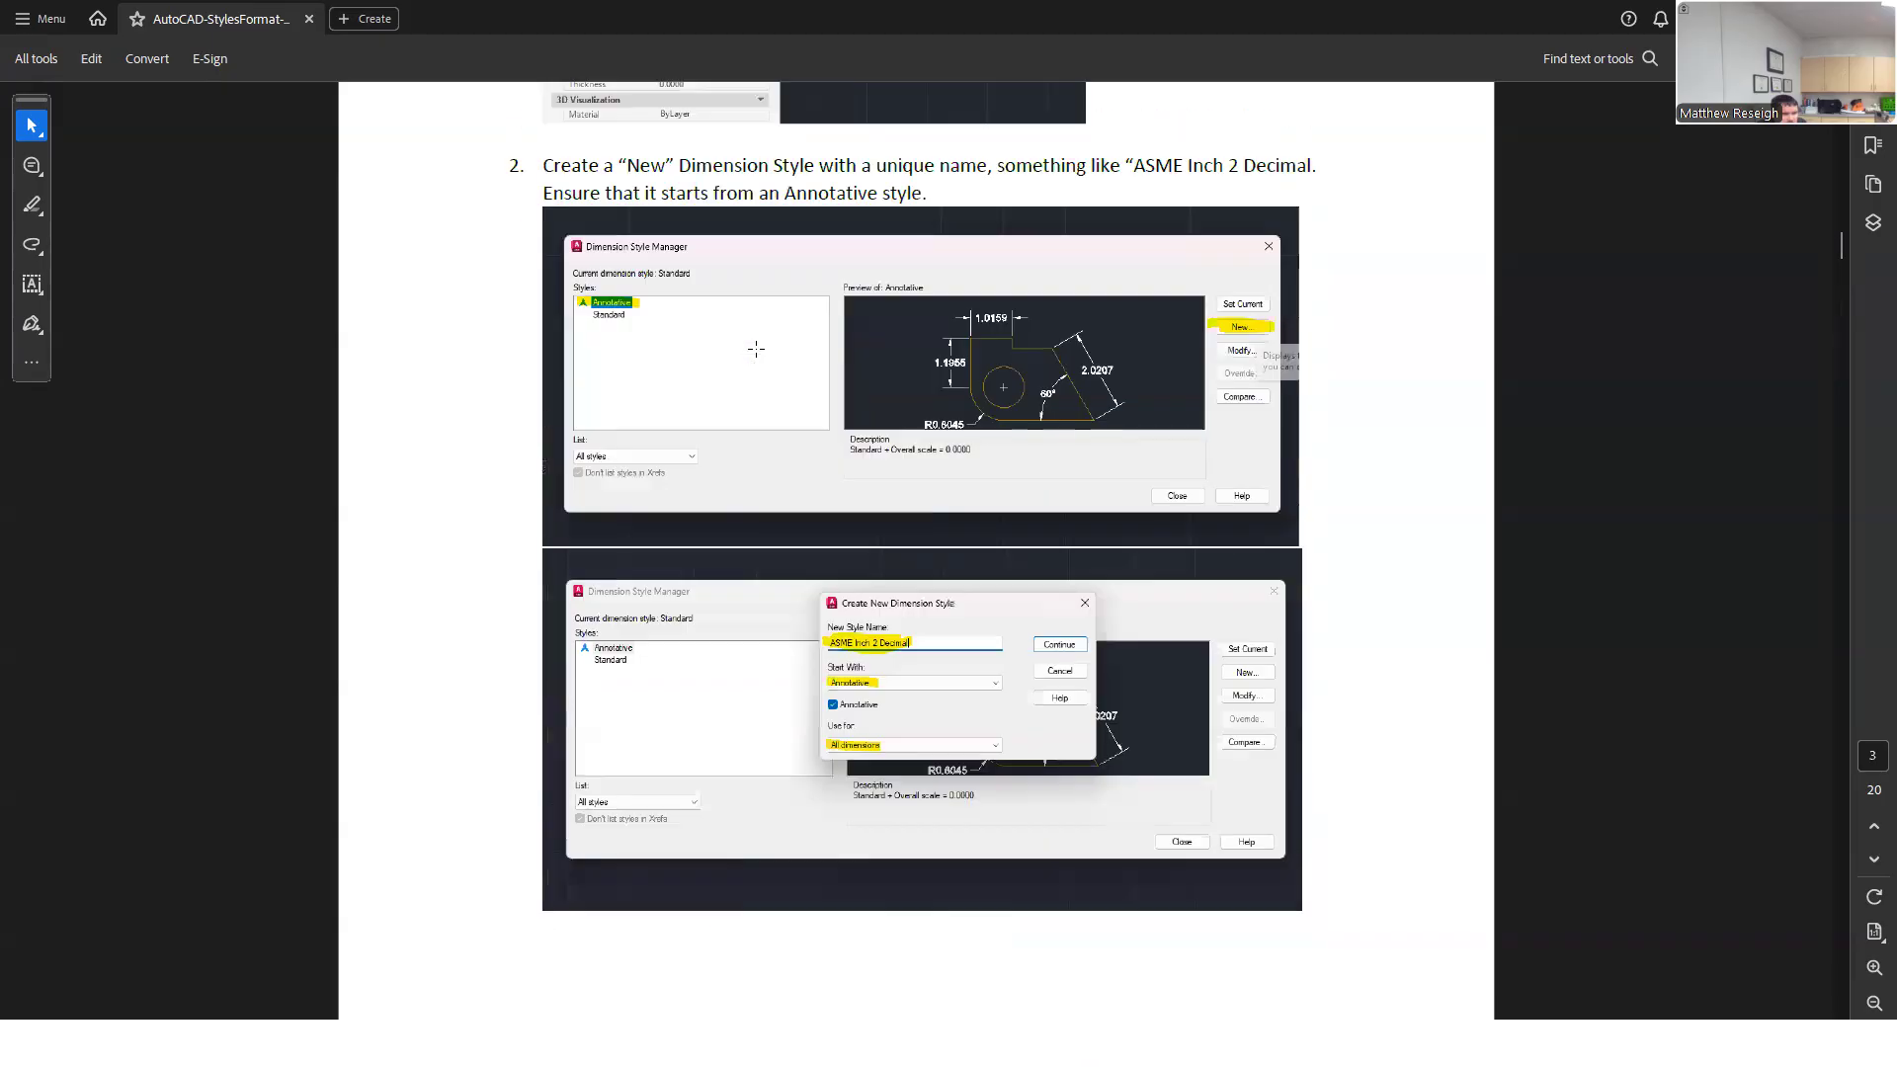
pyautogui.scroll(-1, 721, 290)
pyautogui.scroll(-5, 720, 289)
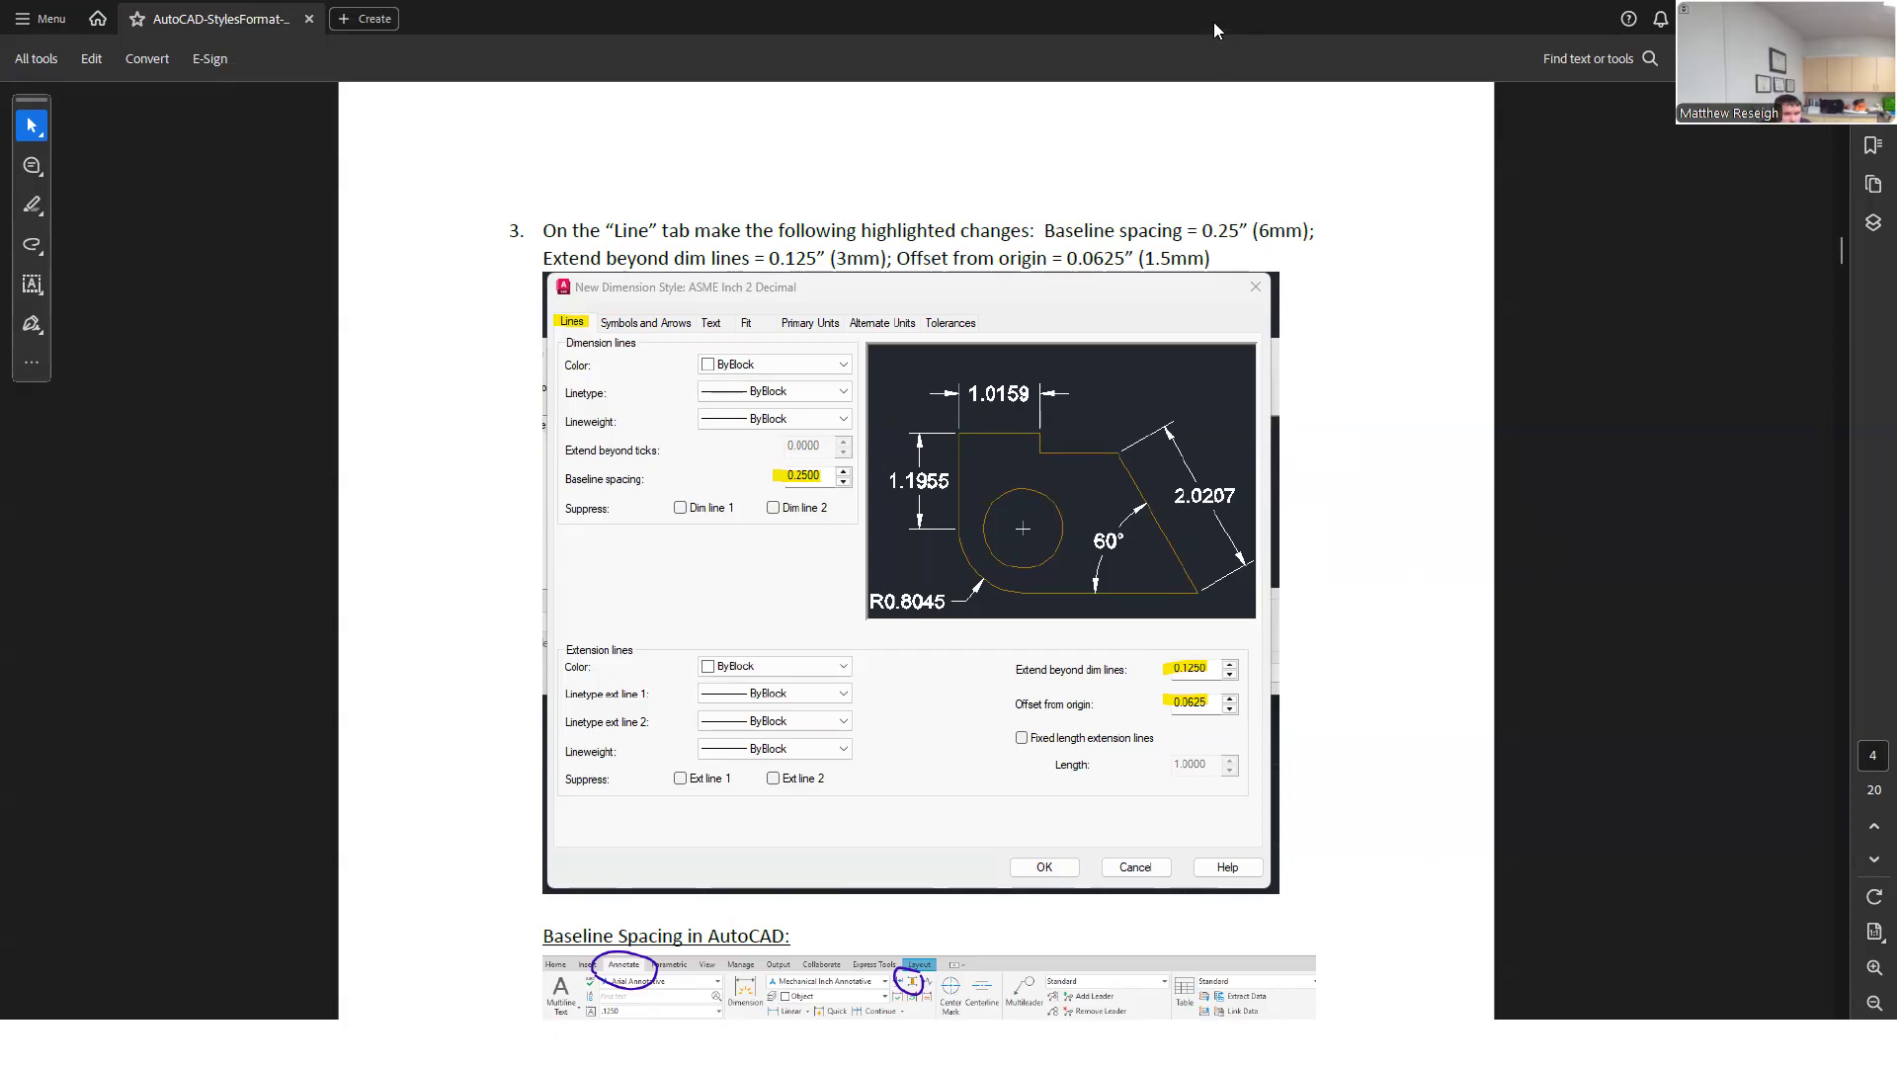
# Step: Compare the style's line settings in AutoCAD with the guide, and examine the guide's baseline spacing, extension and origin offset illustrations
pyautogui.hotkey('alt', 'Tab')
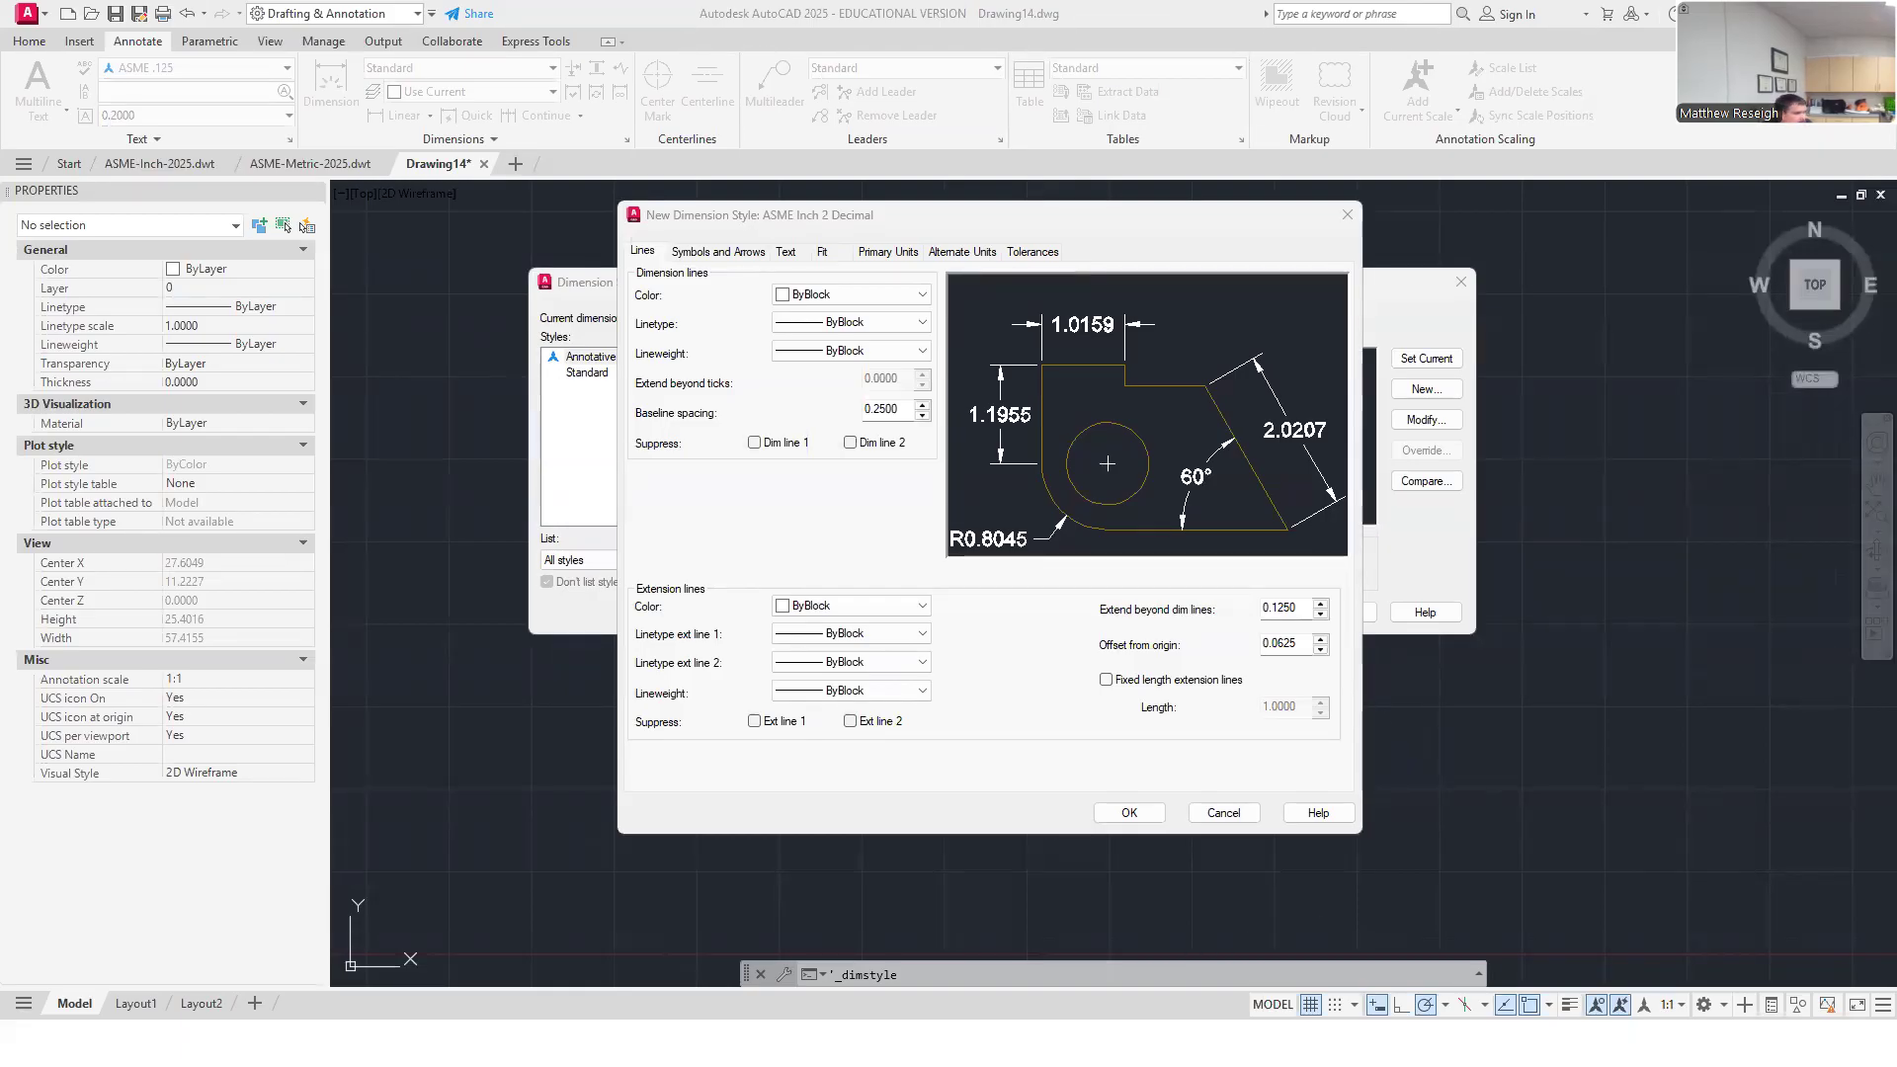
pyautogui.hotkey('alt', 'Tab')
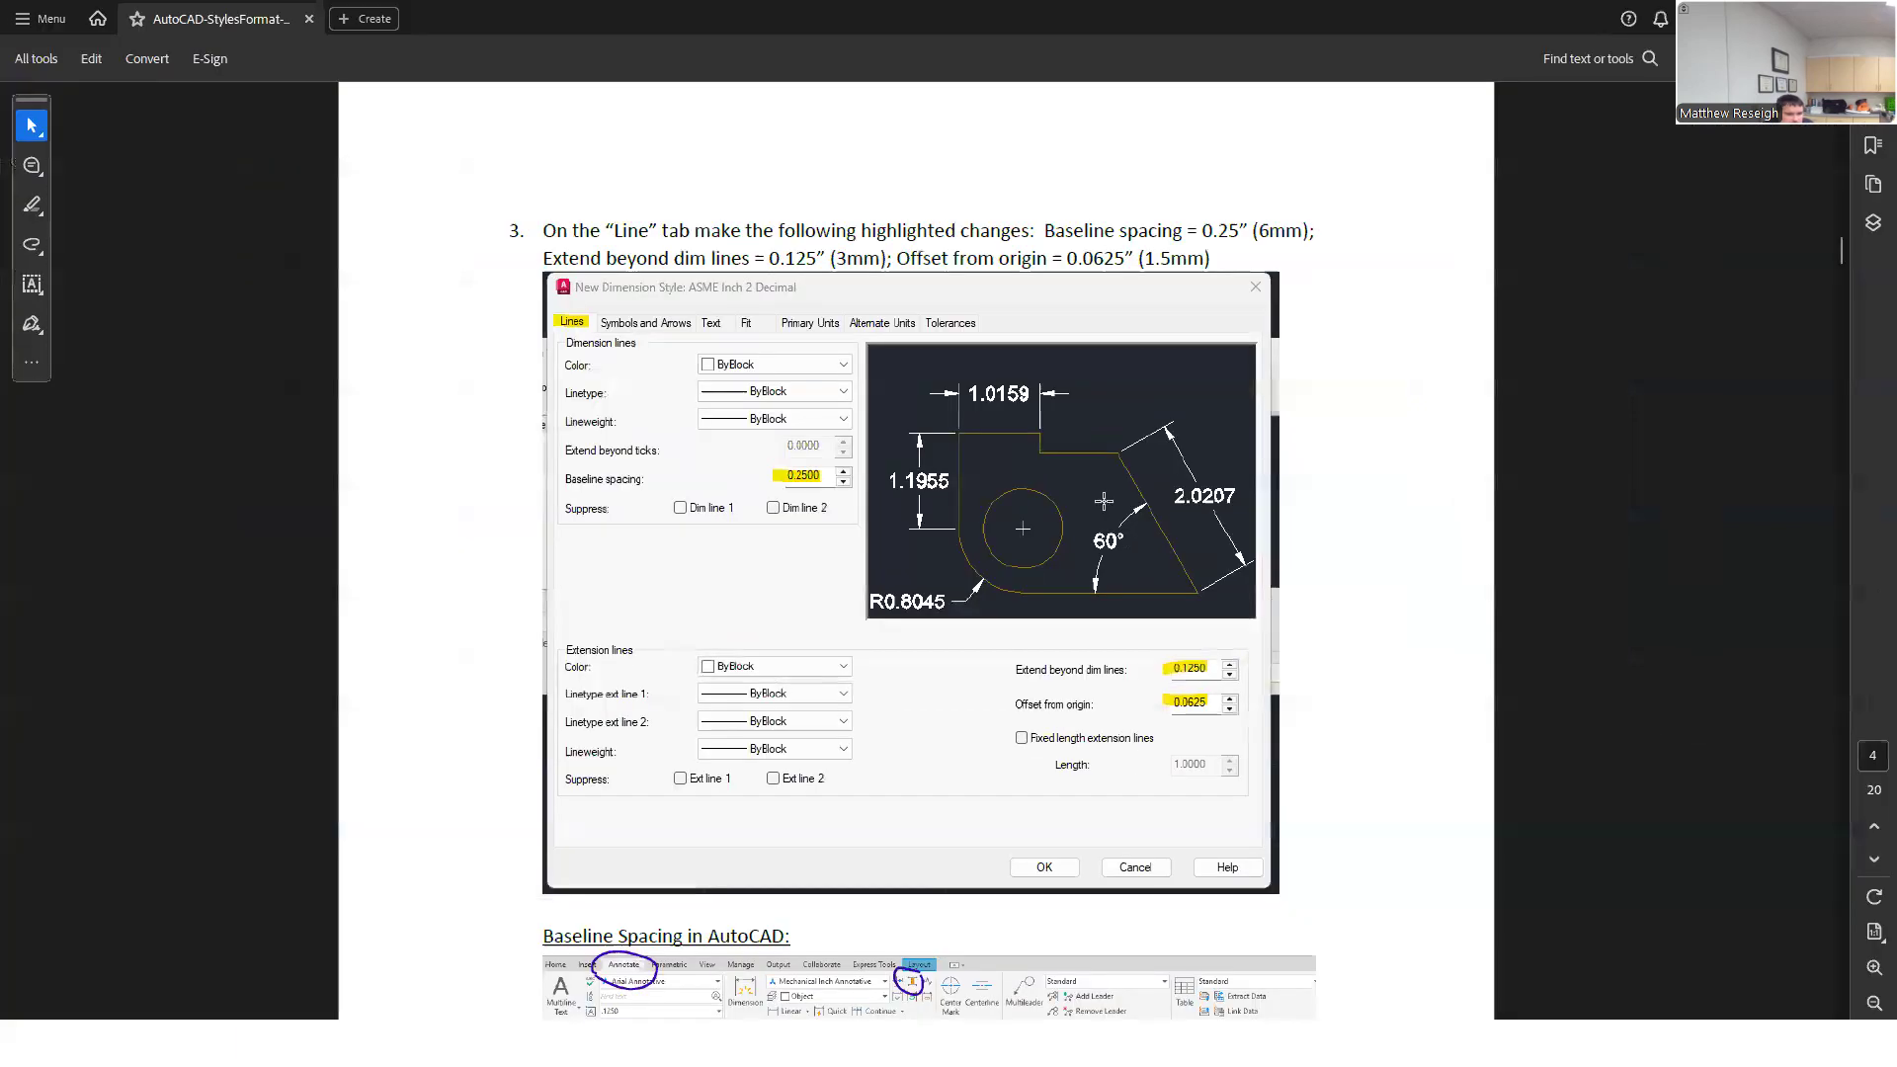
pyautogui.scroll(-10, 1099, 497)
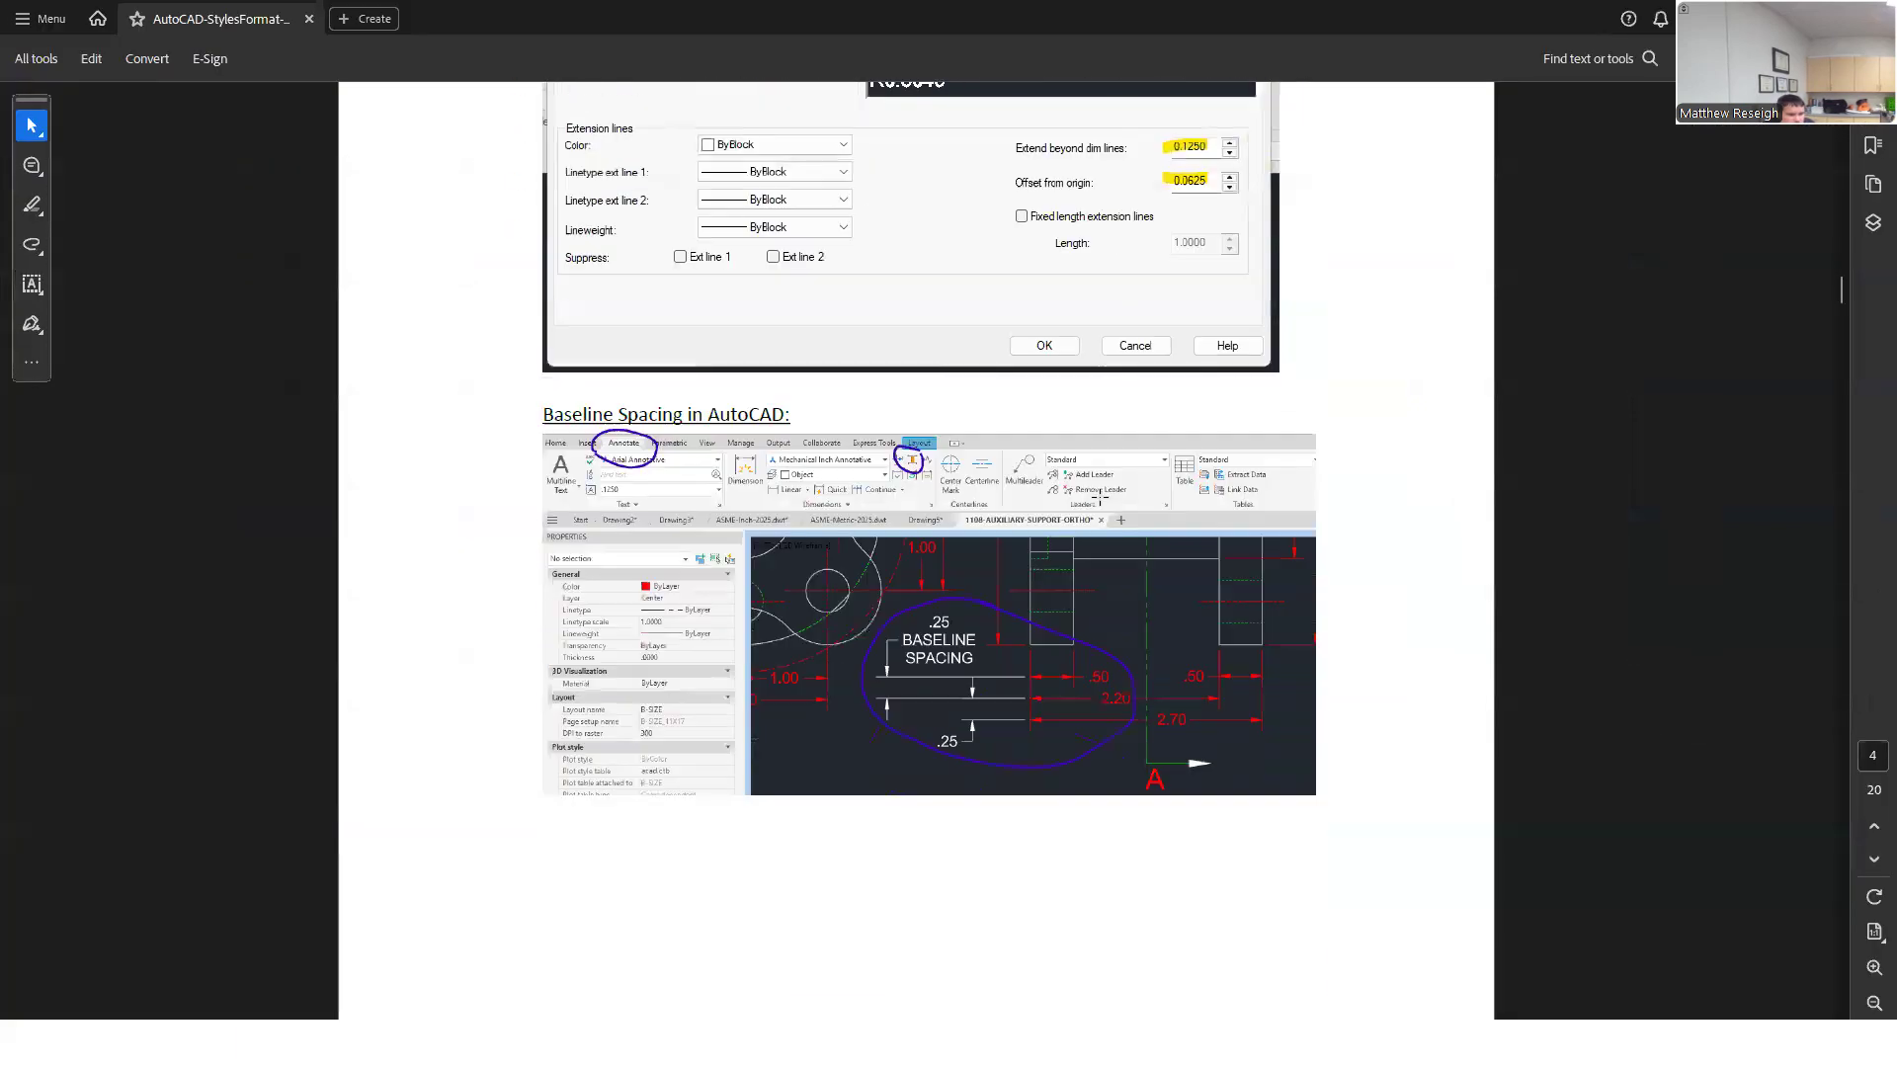
pyautogui.scroll(3, 1051, 664)
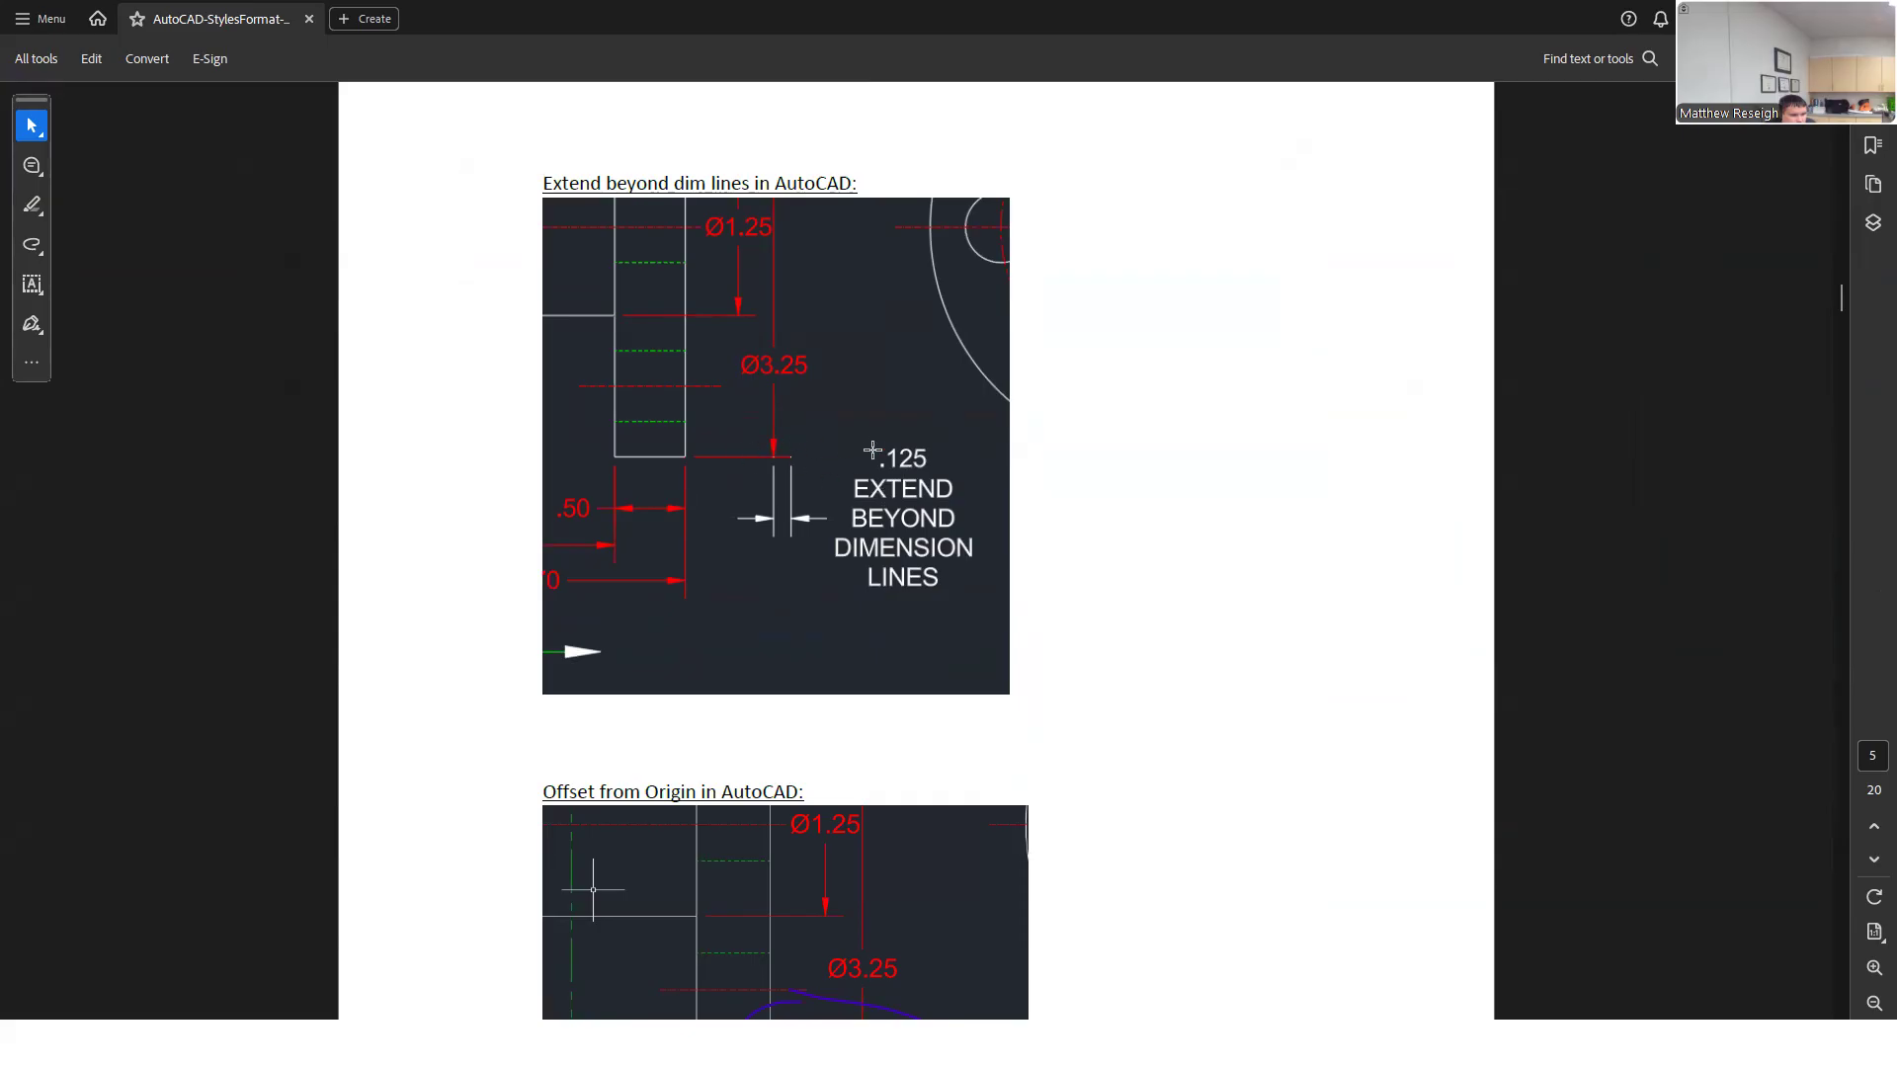
pyautogui.scroll(-1, 866, 465)
pyautogui.scroll(-6, 867, 466)
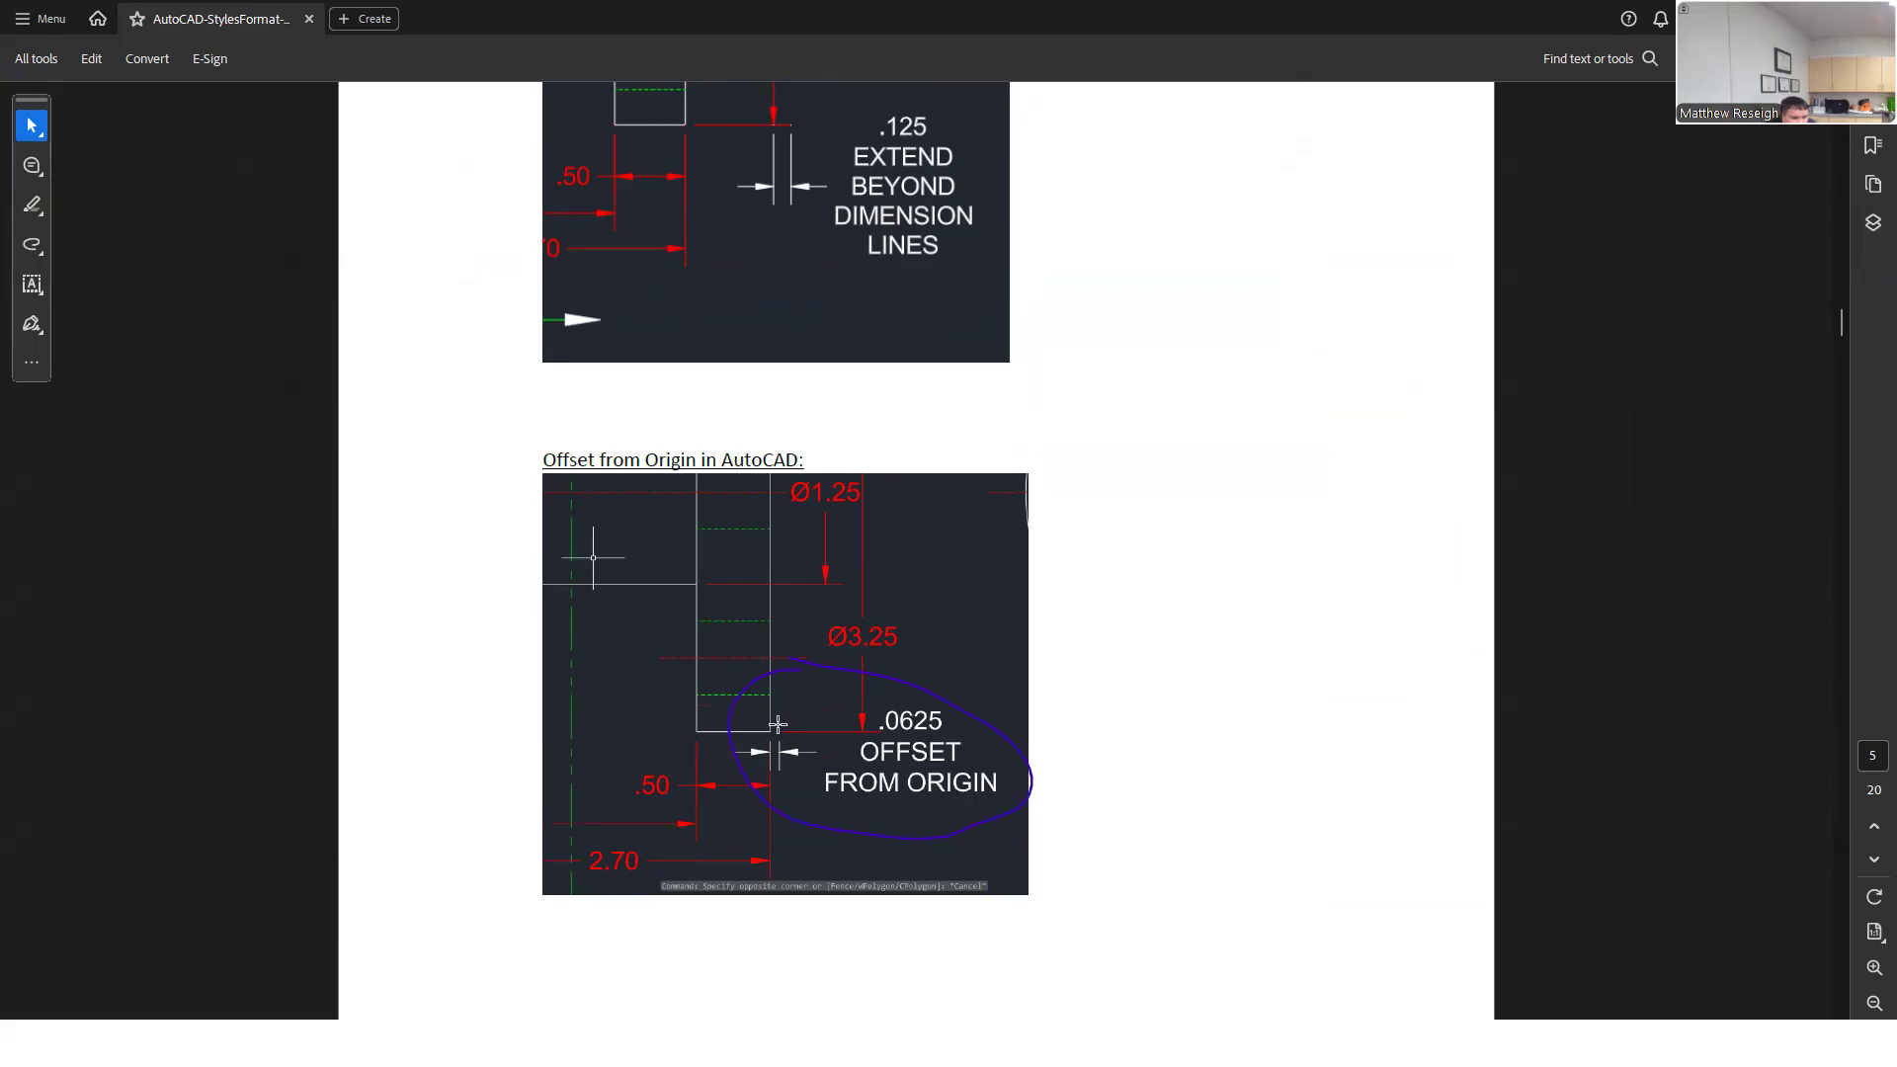
pyautogui.scroll(-1, 778, 726)
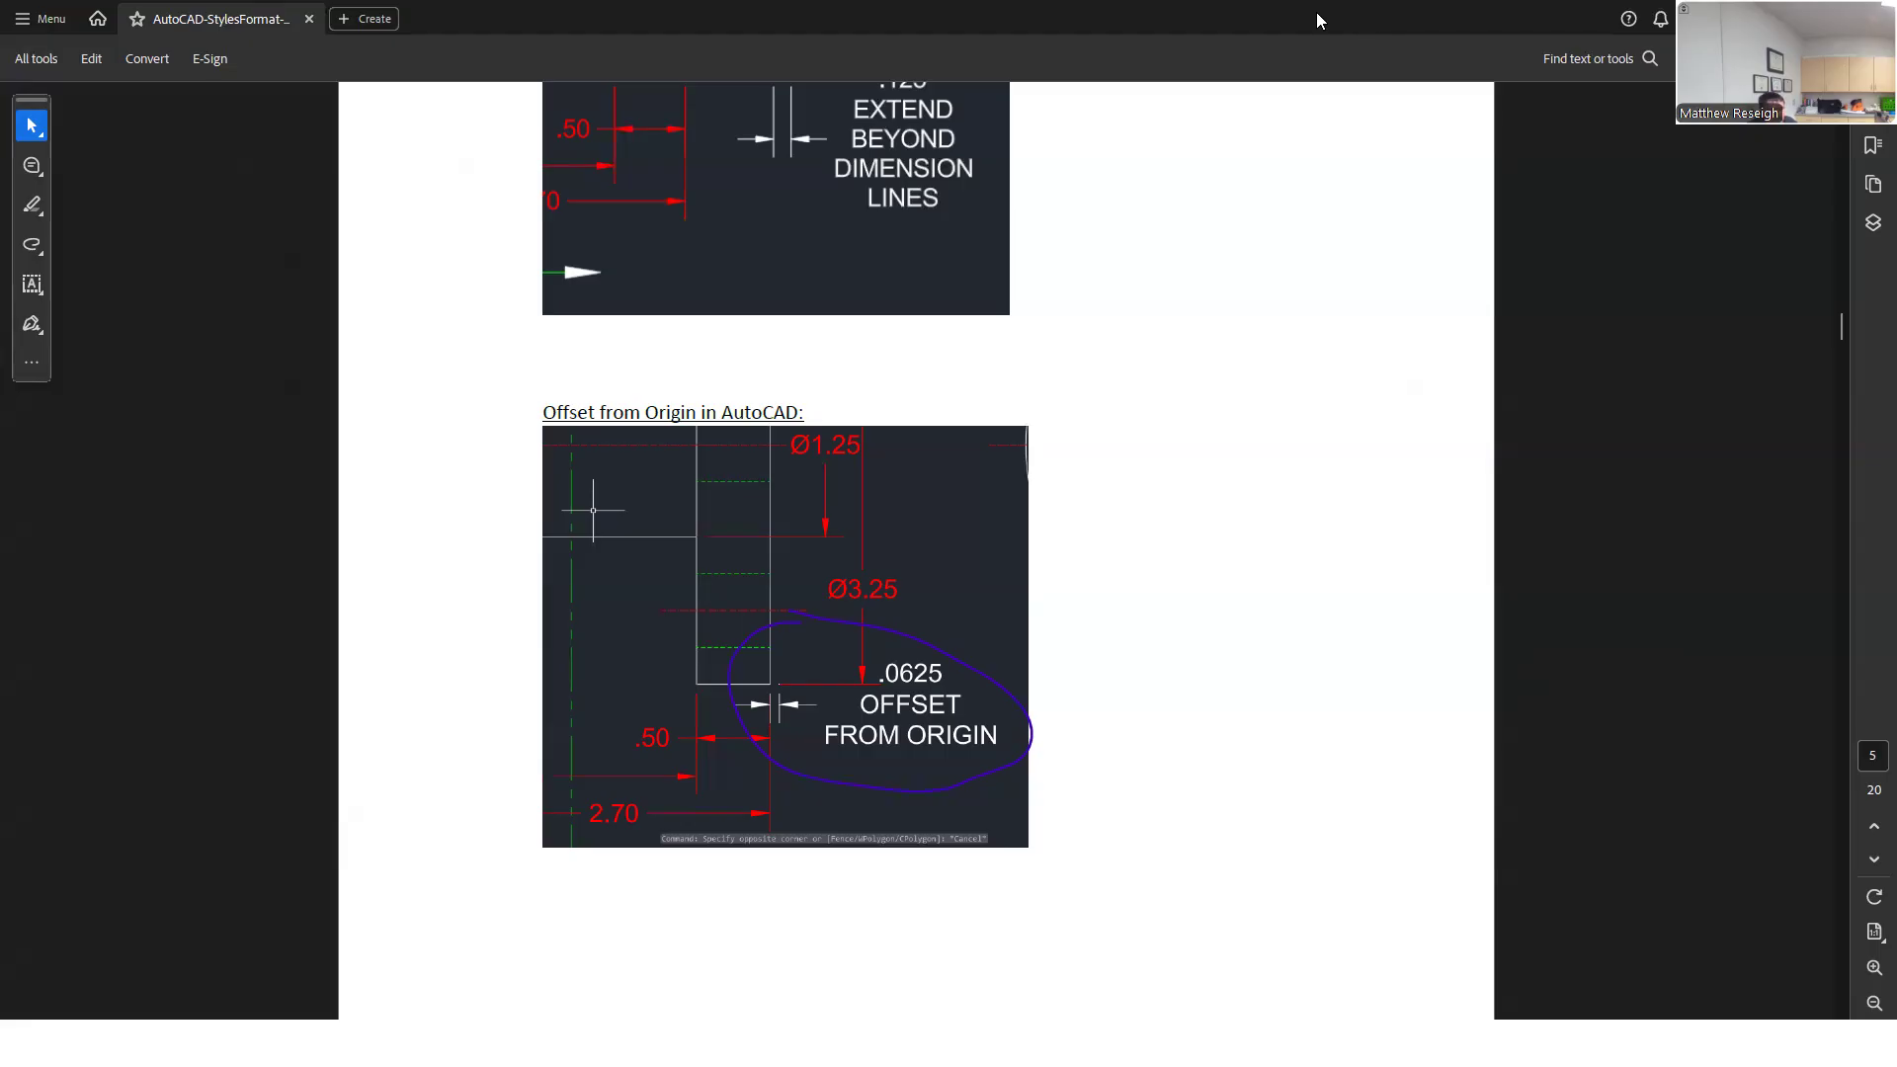
# Step: Back in AutoCAD, set the dimension style's arrow size to .125 and its center marks to None
pyautogui.hotkey('alt', 'Tab')
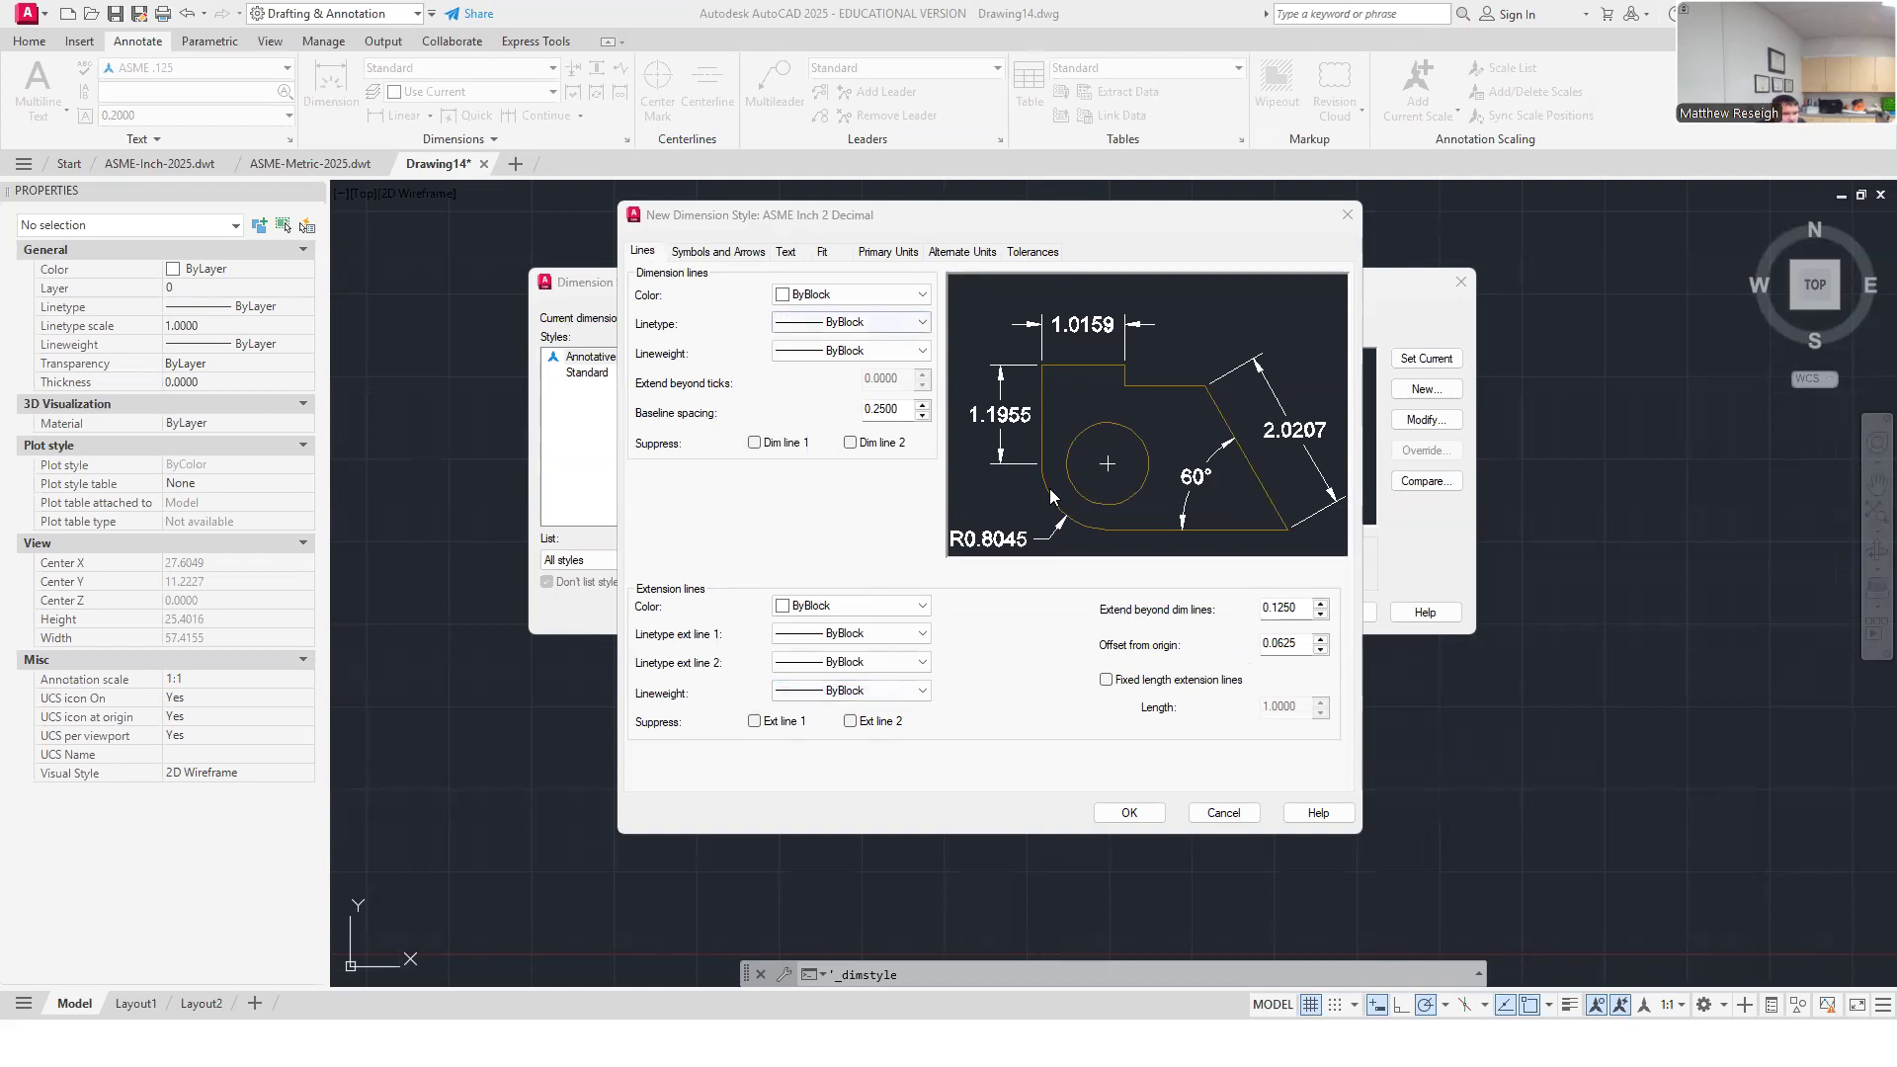
pyautogui.click(736, 255)
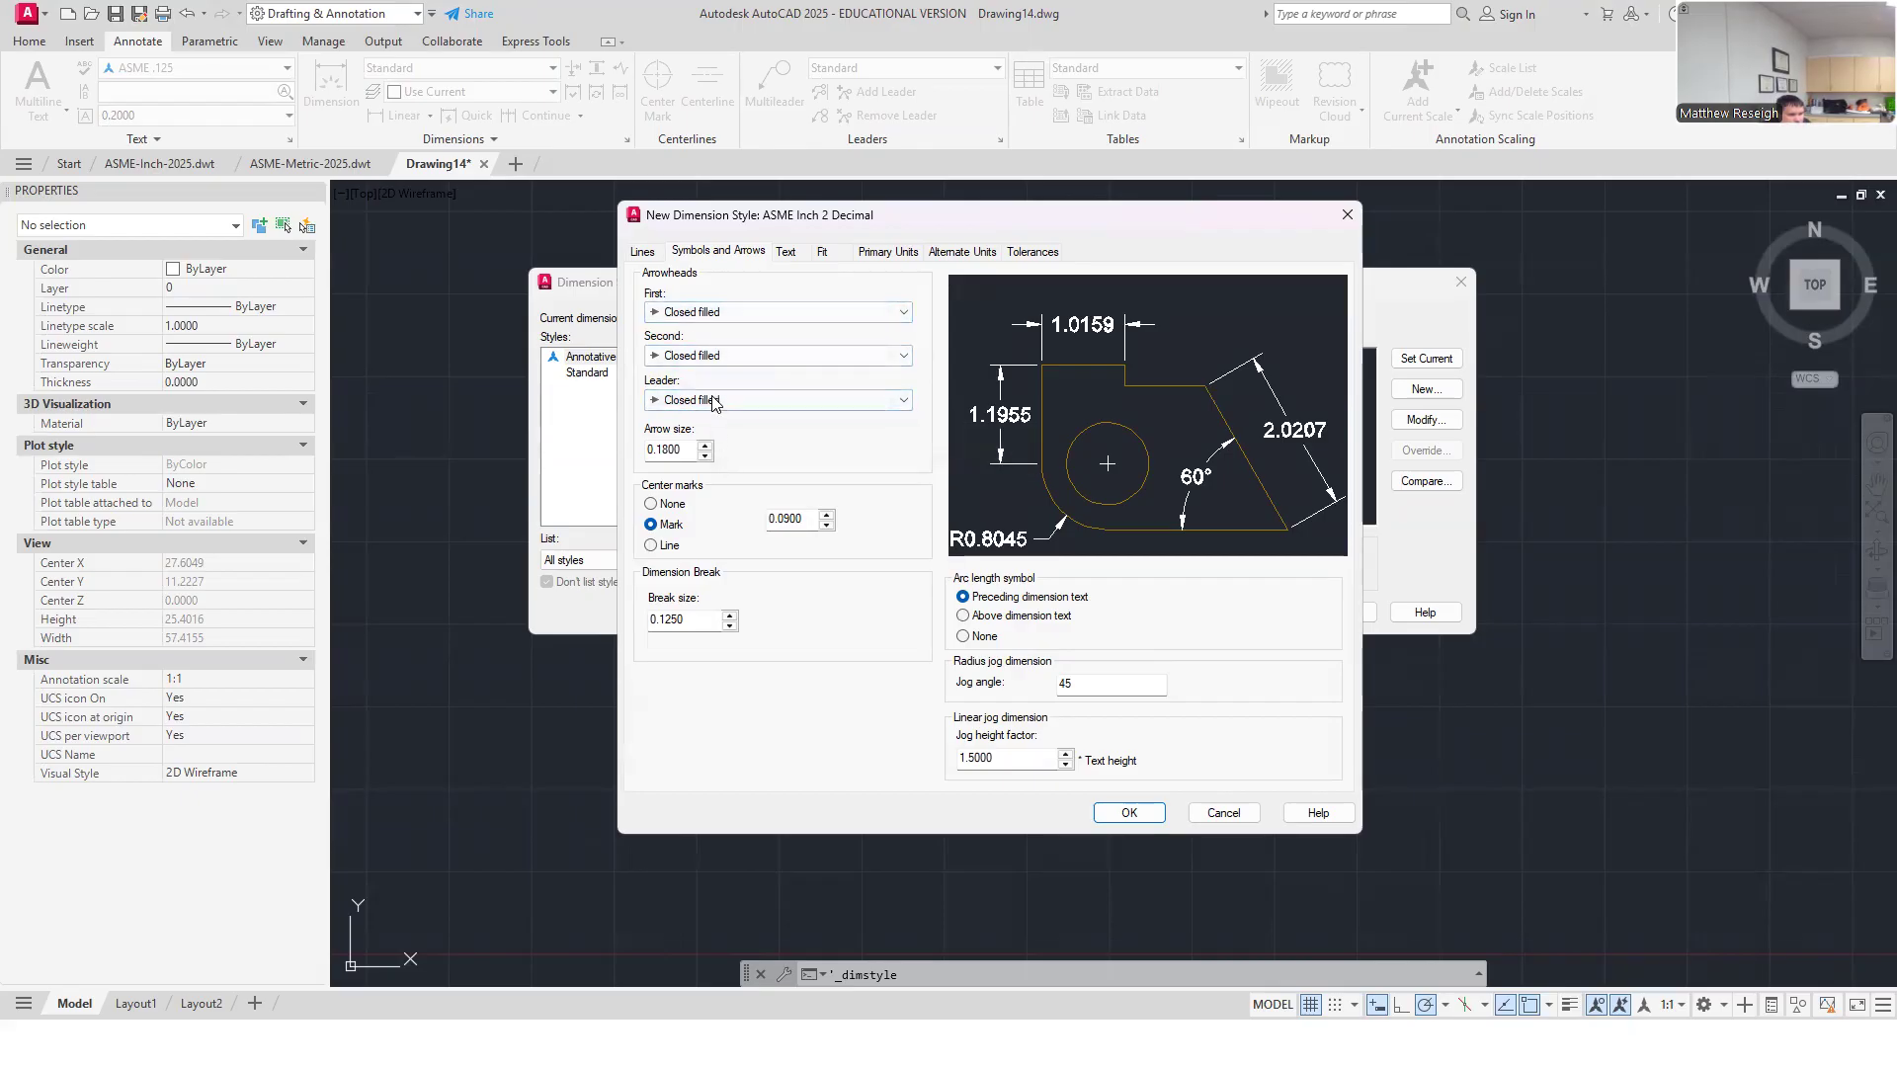
pyautogui.click(689, 447)
pyautogui.doubleClick(688, 446)
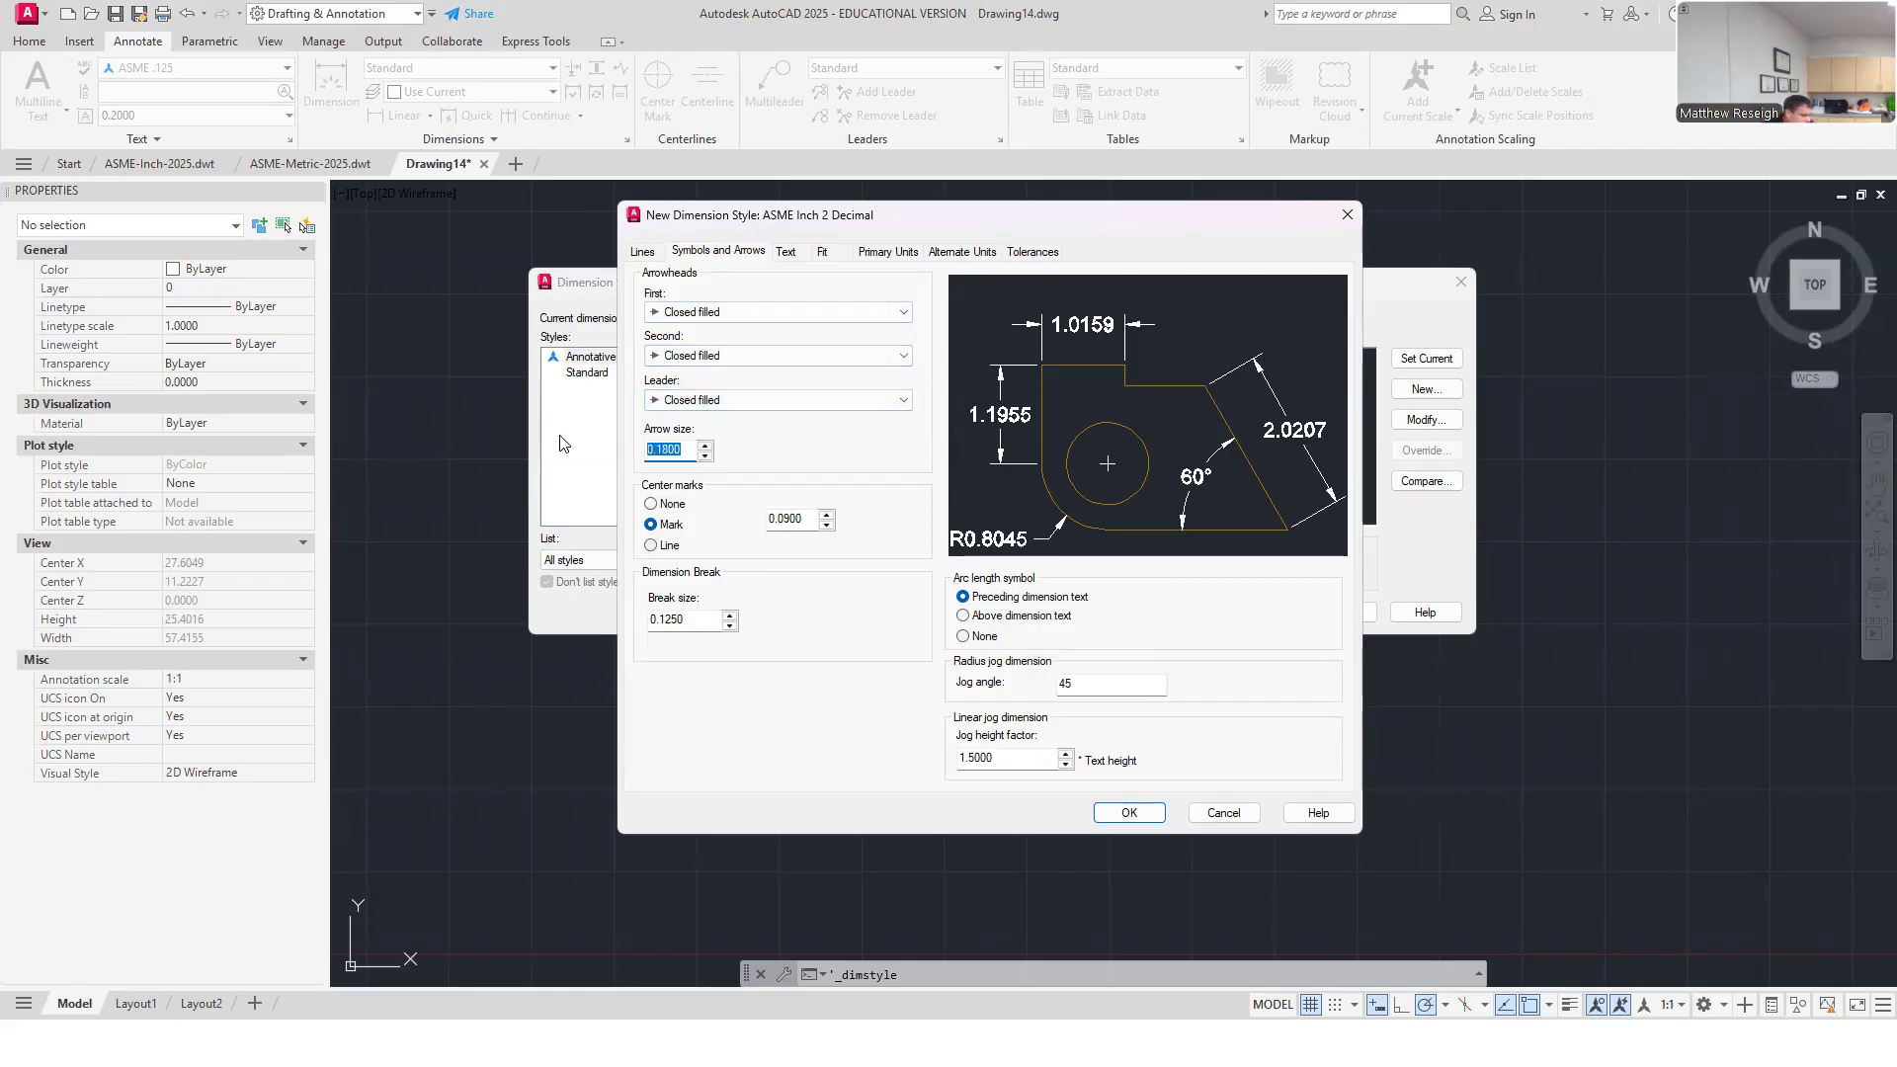
pyautogui.write('.125')
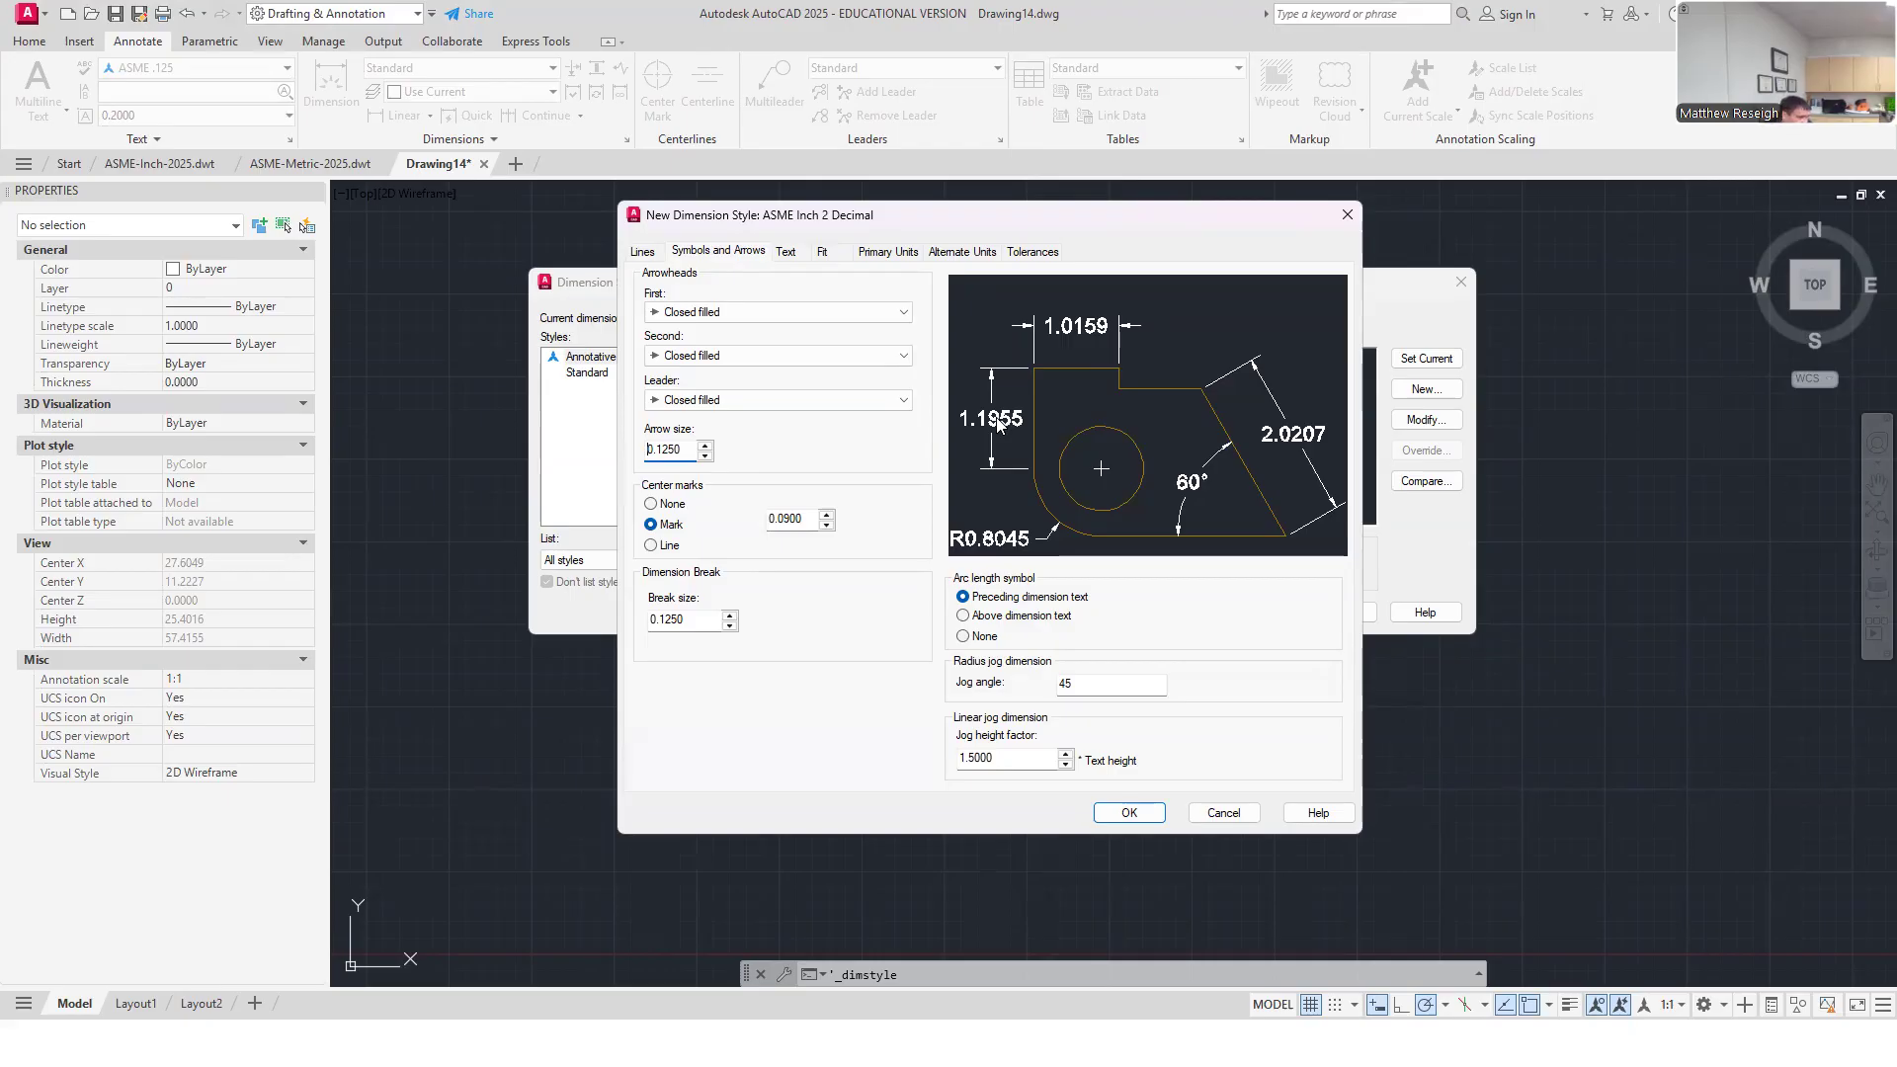
pyautogui.click(651, 504)
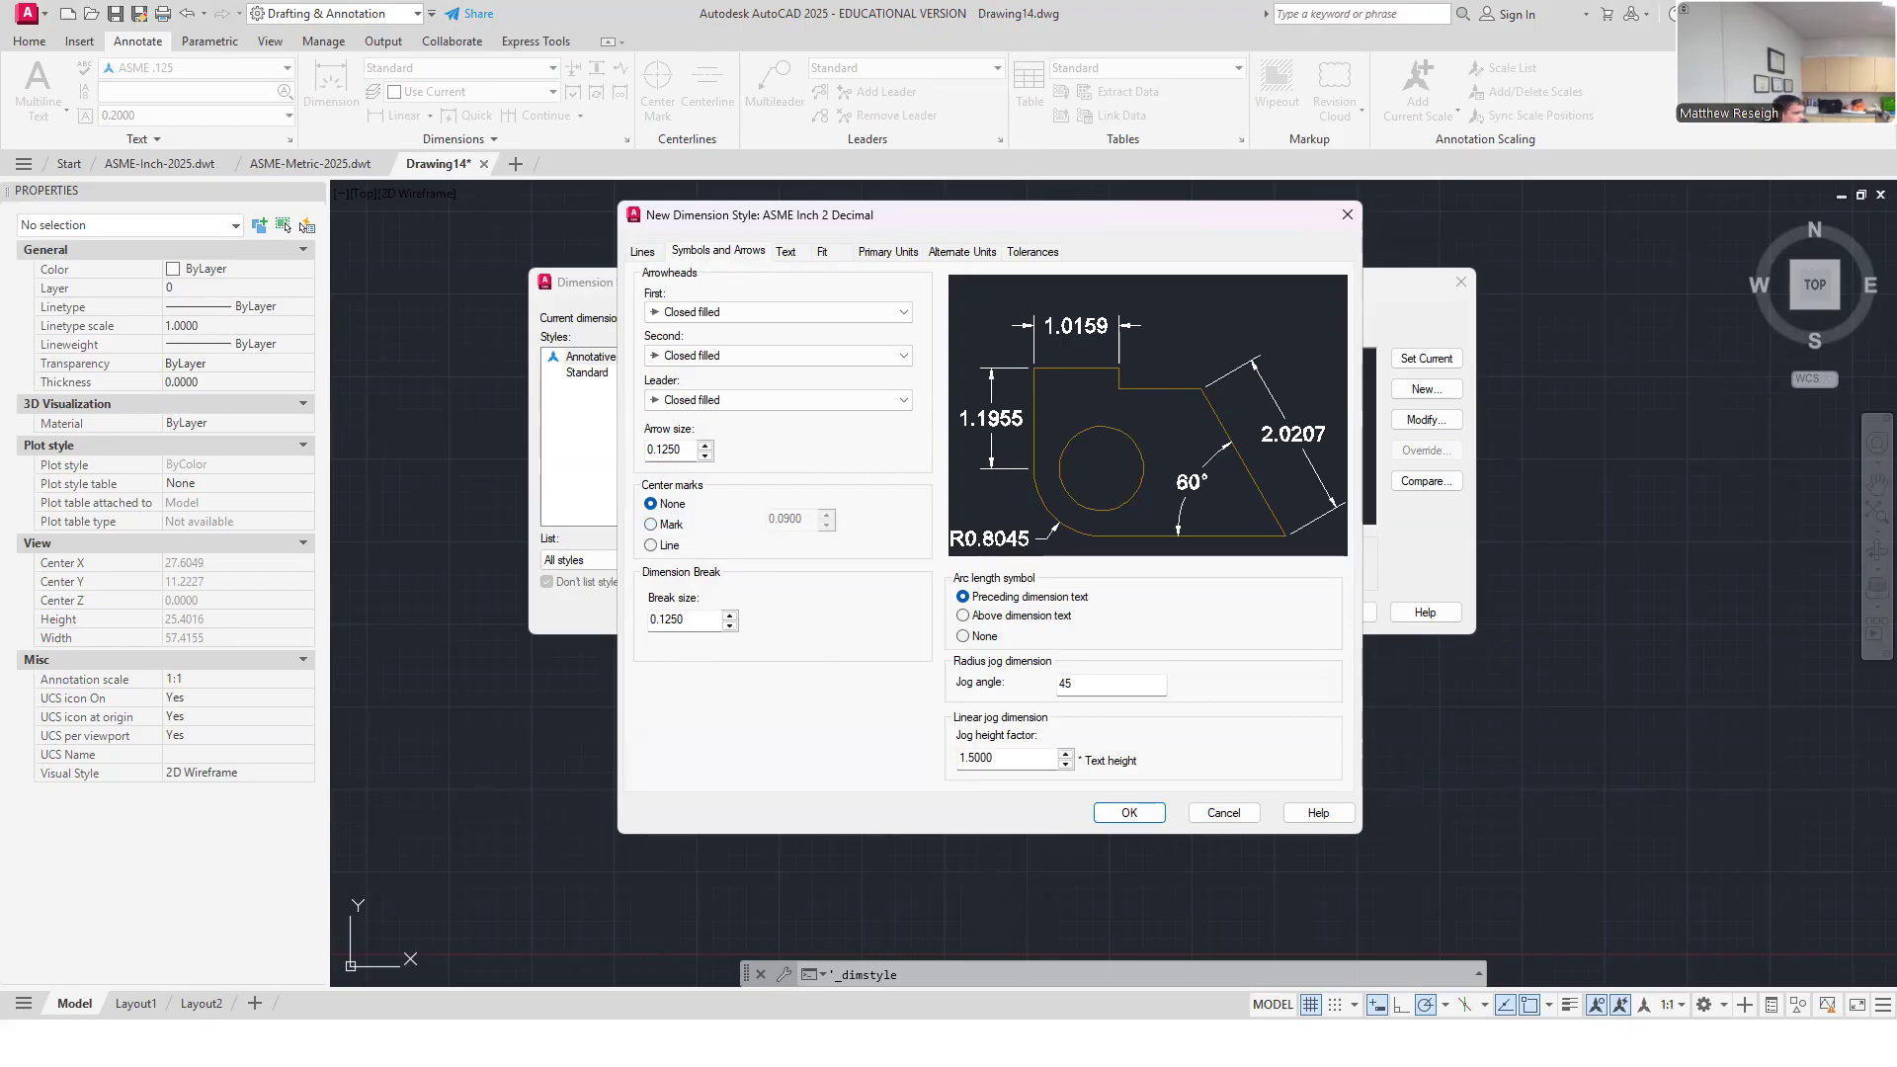
# Step: Bring up the guide PDF in Acrobat, examine its symbols and arrows, text and dimension break size sections, and return to AutoCAD
pyautogui.moveTo(1896, 187); pyautogui.dragTo(1529, 188)
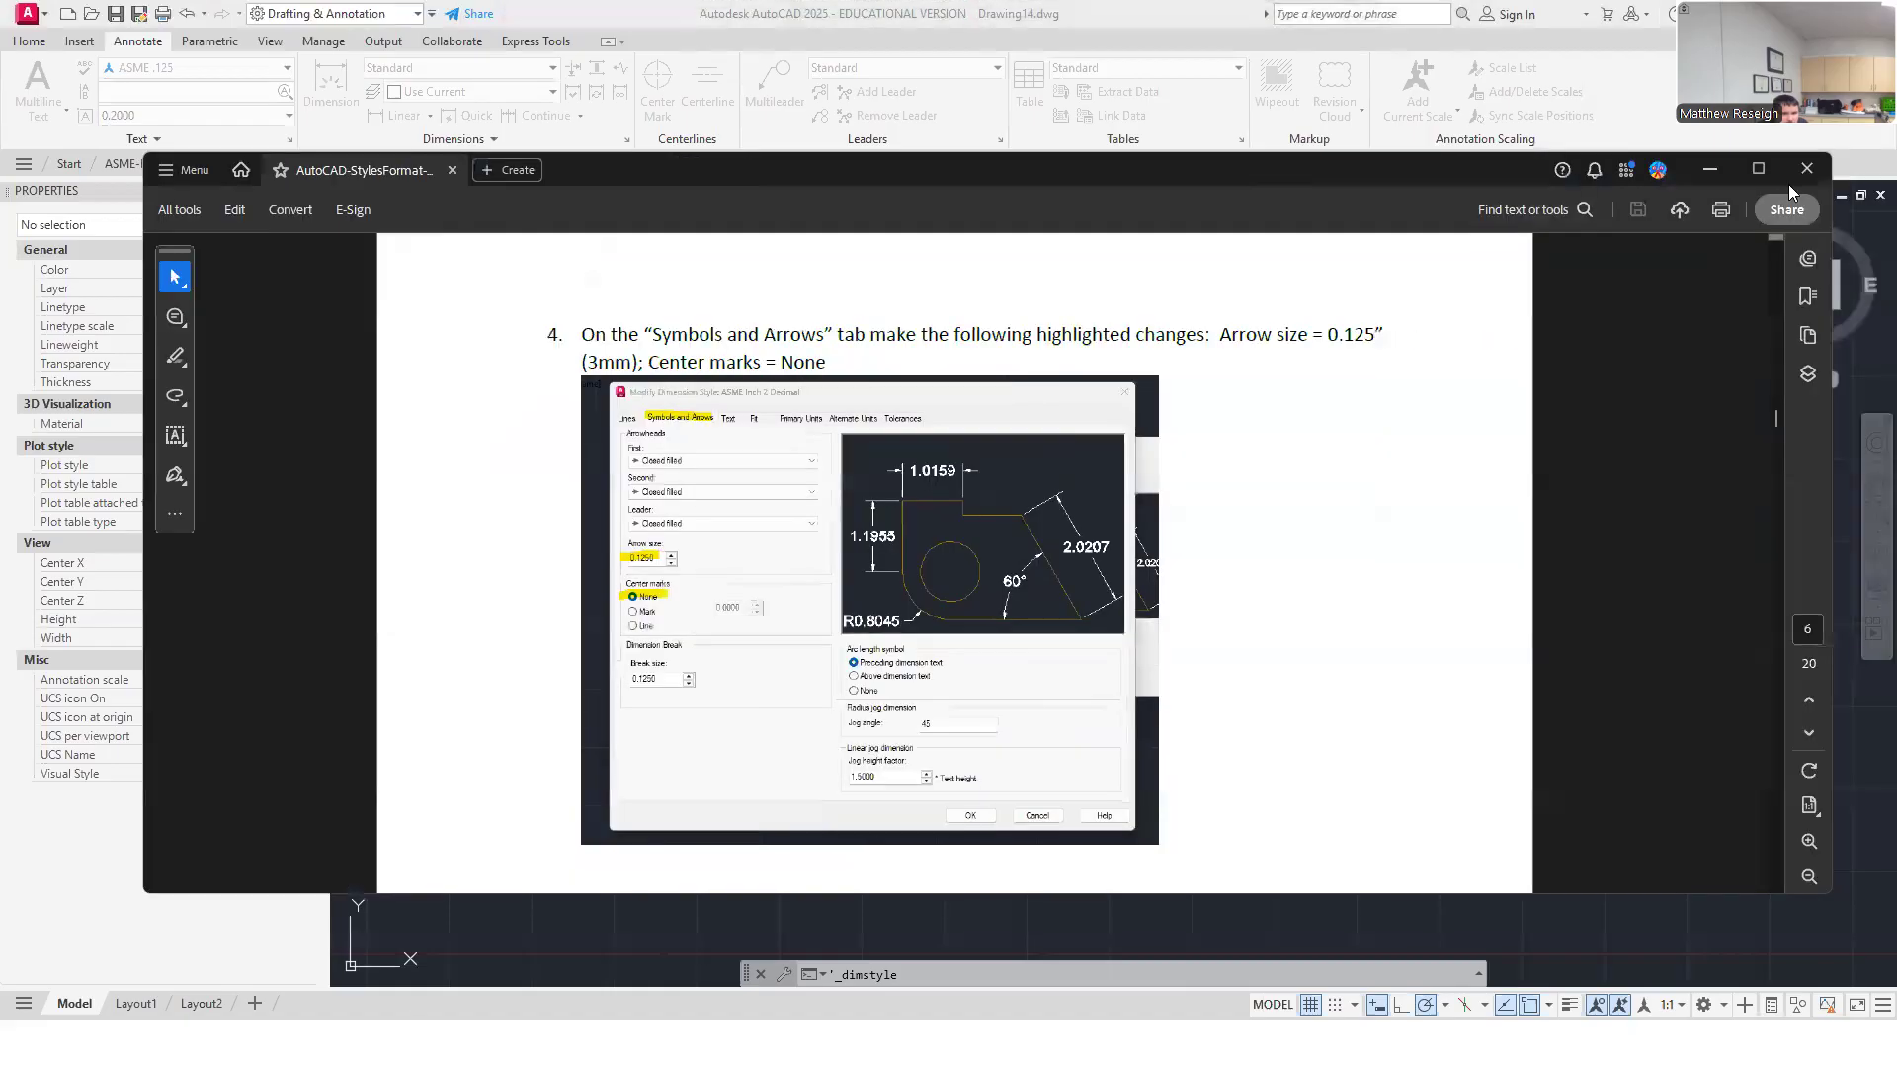
pyautogui.doubleClick(1747, 170)
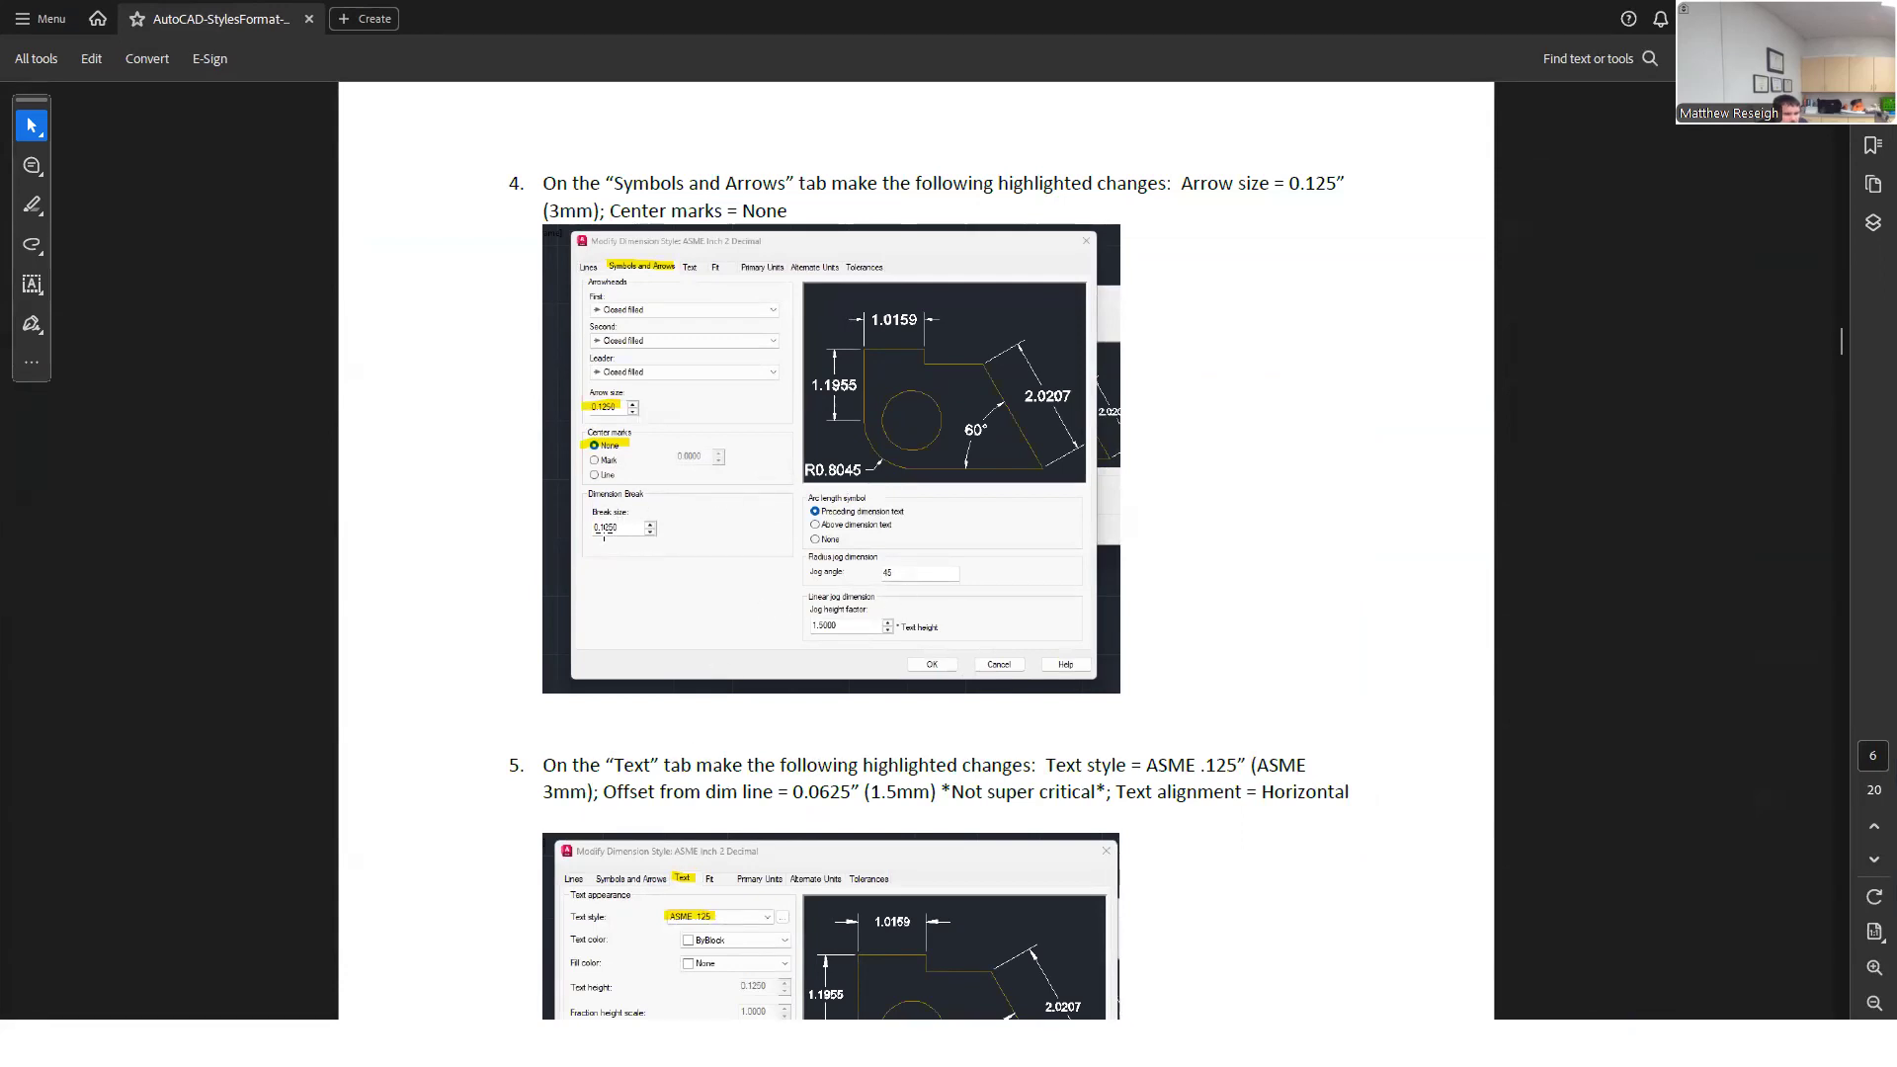
pyautogui.scroll(-1, 976, 599)
pyautogui.scroll(-5, 977, 599)
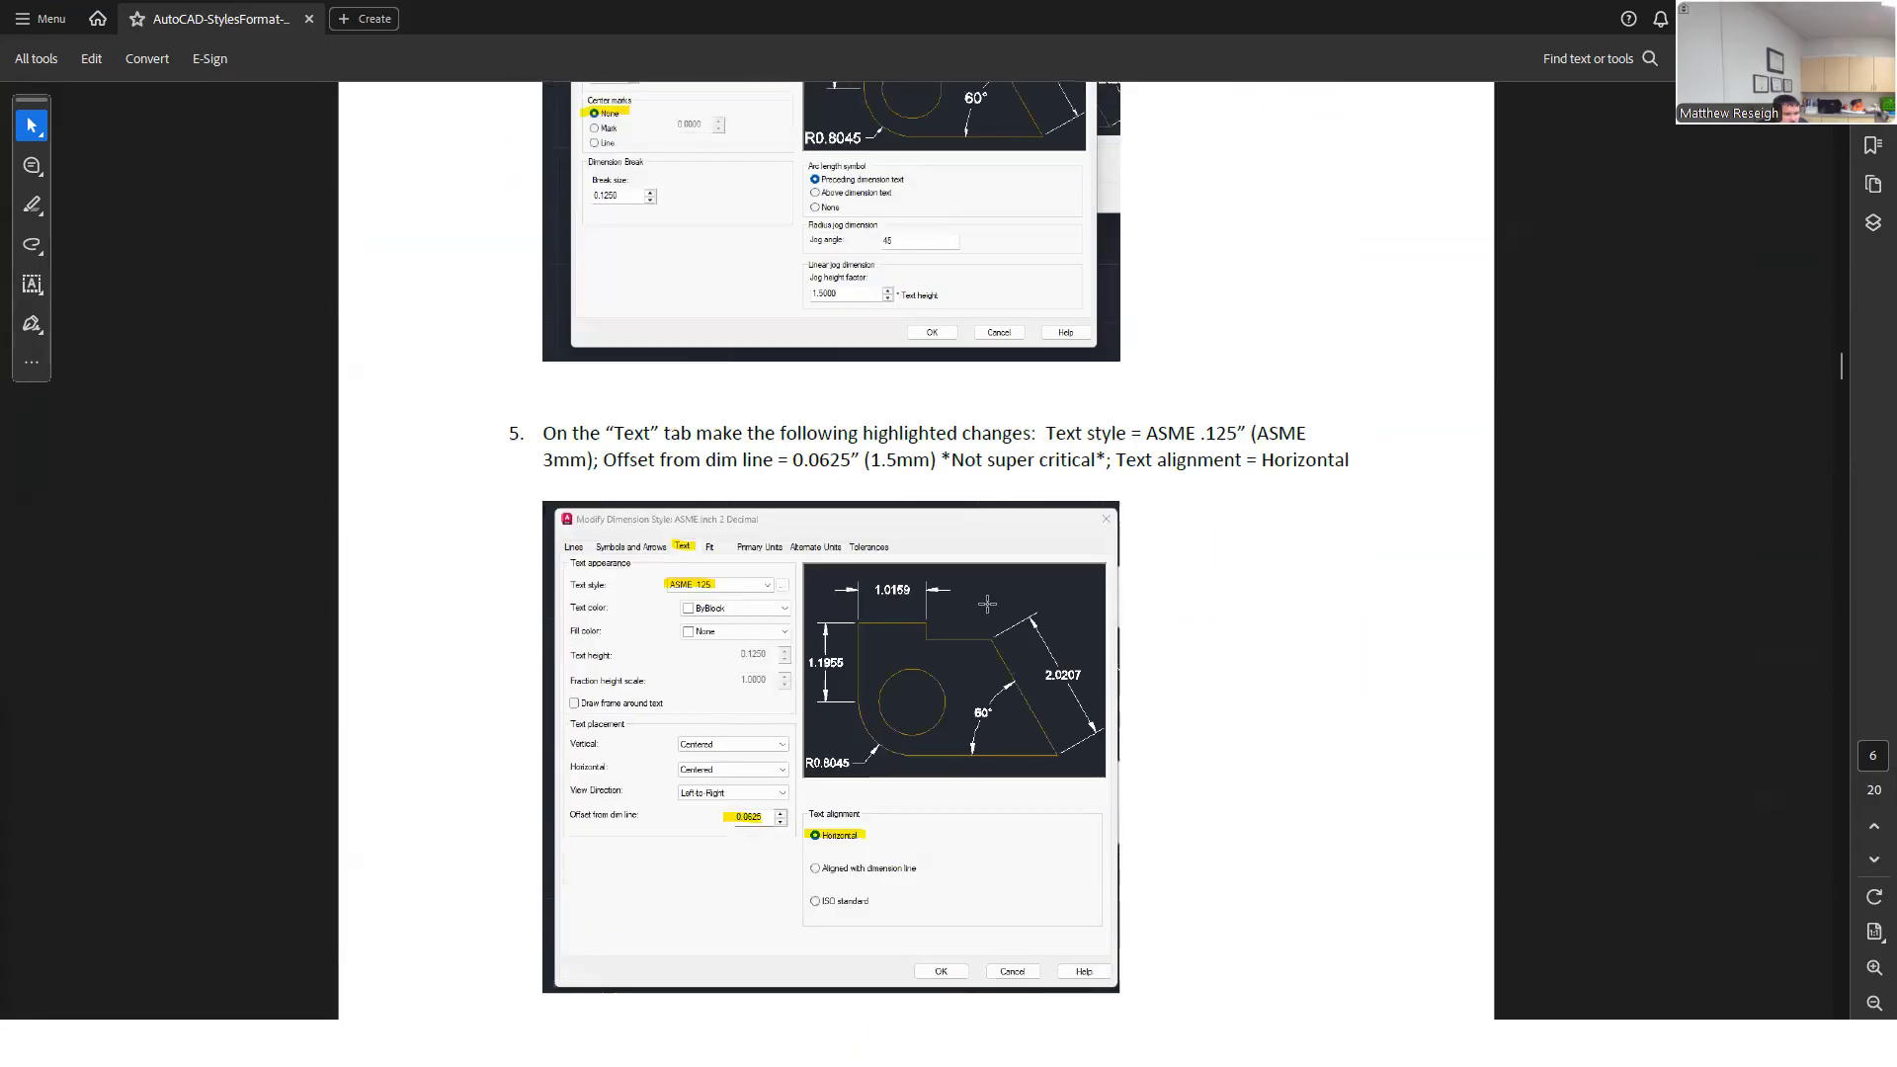
pyautogui.moveTo(1841, 381); pyautogui.dragTo(1865, 780)
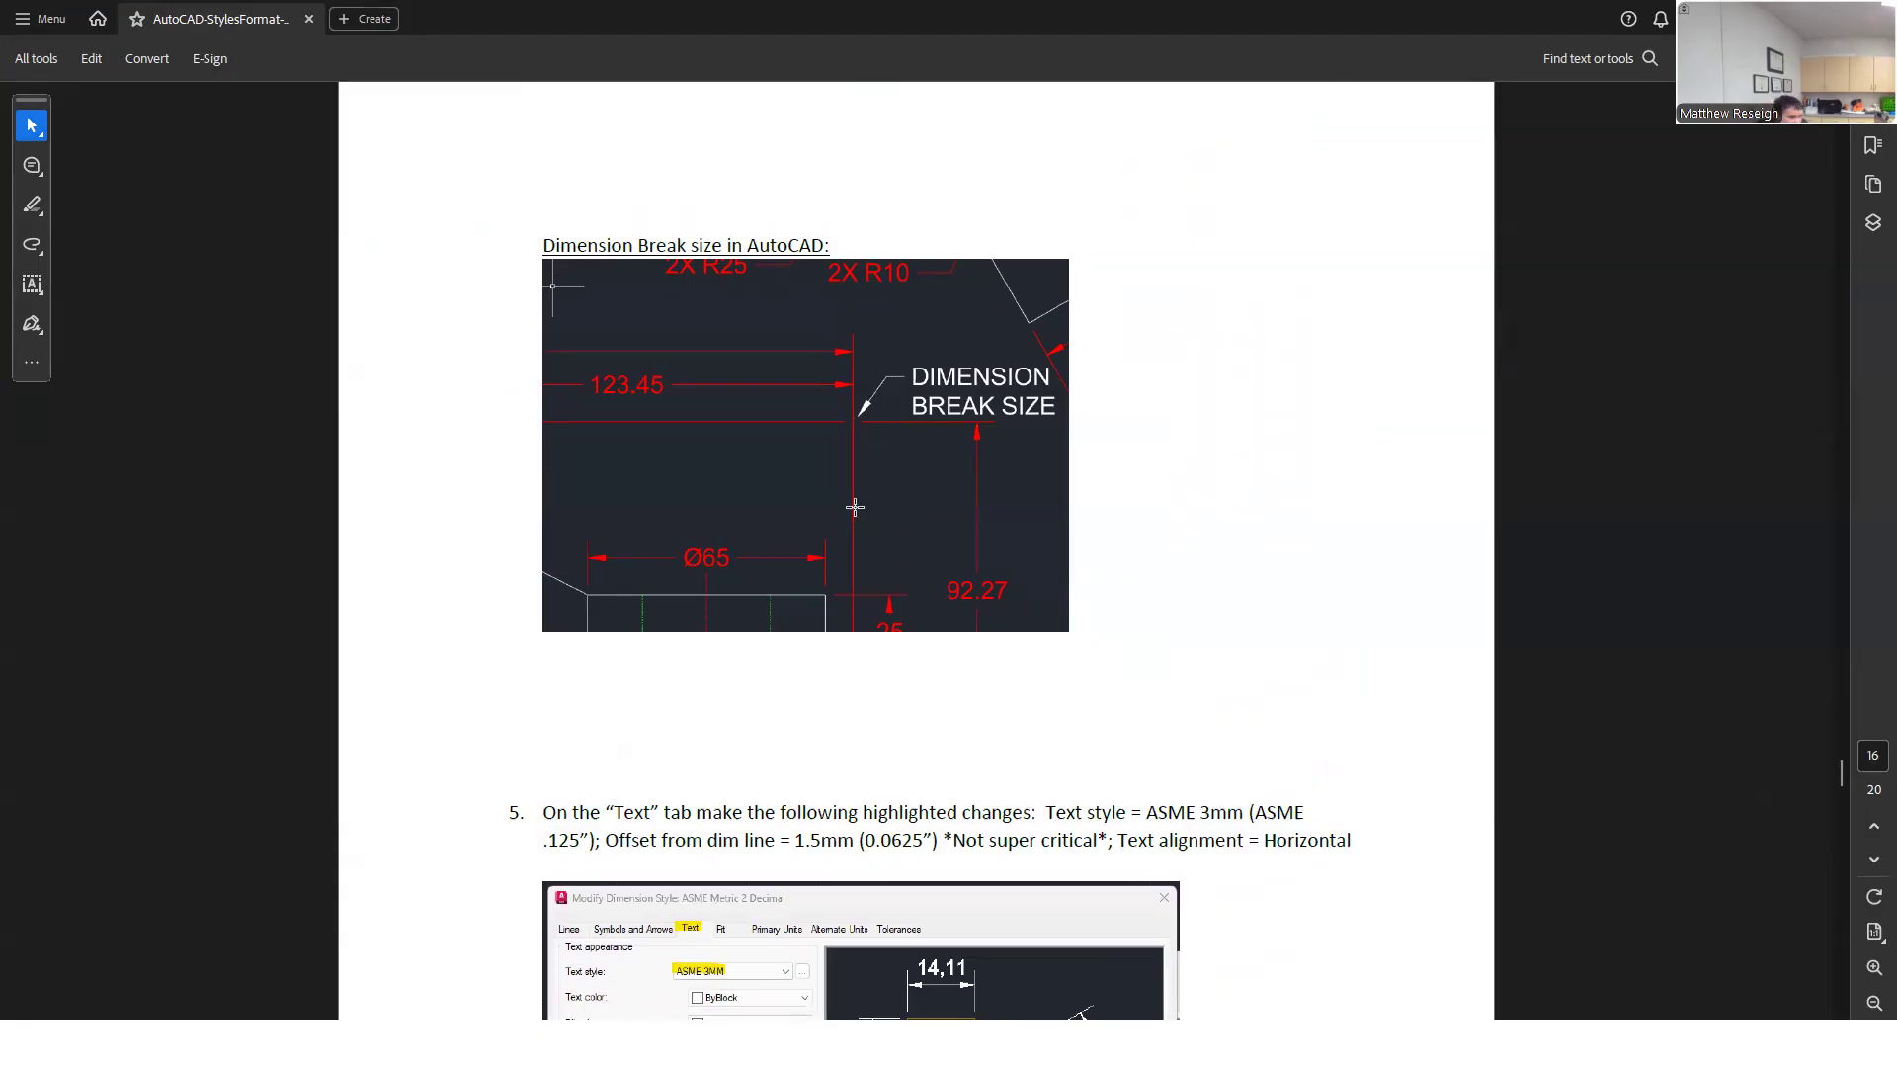
pyautogui.scroll(10, 918, 588)
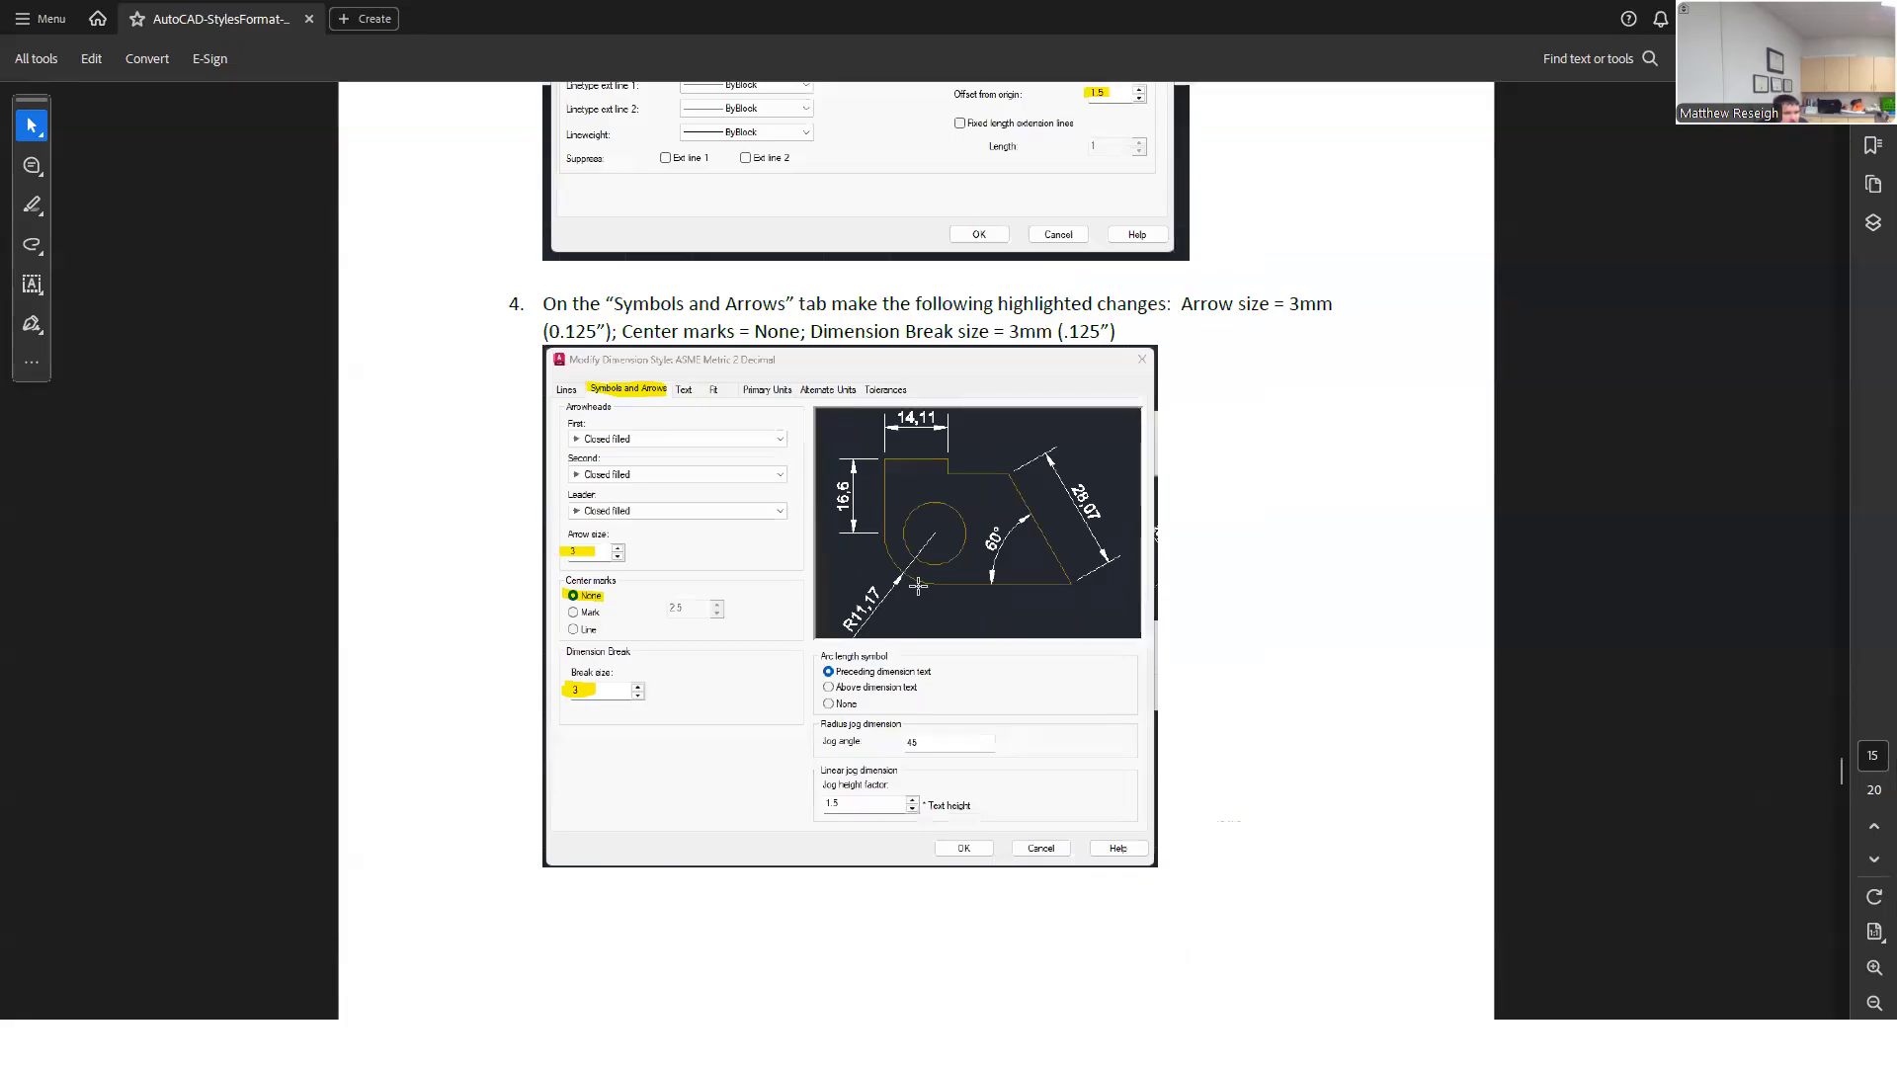
pyautogui.scroll(-8, 875, 558)
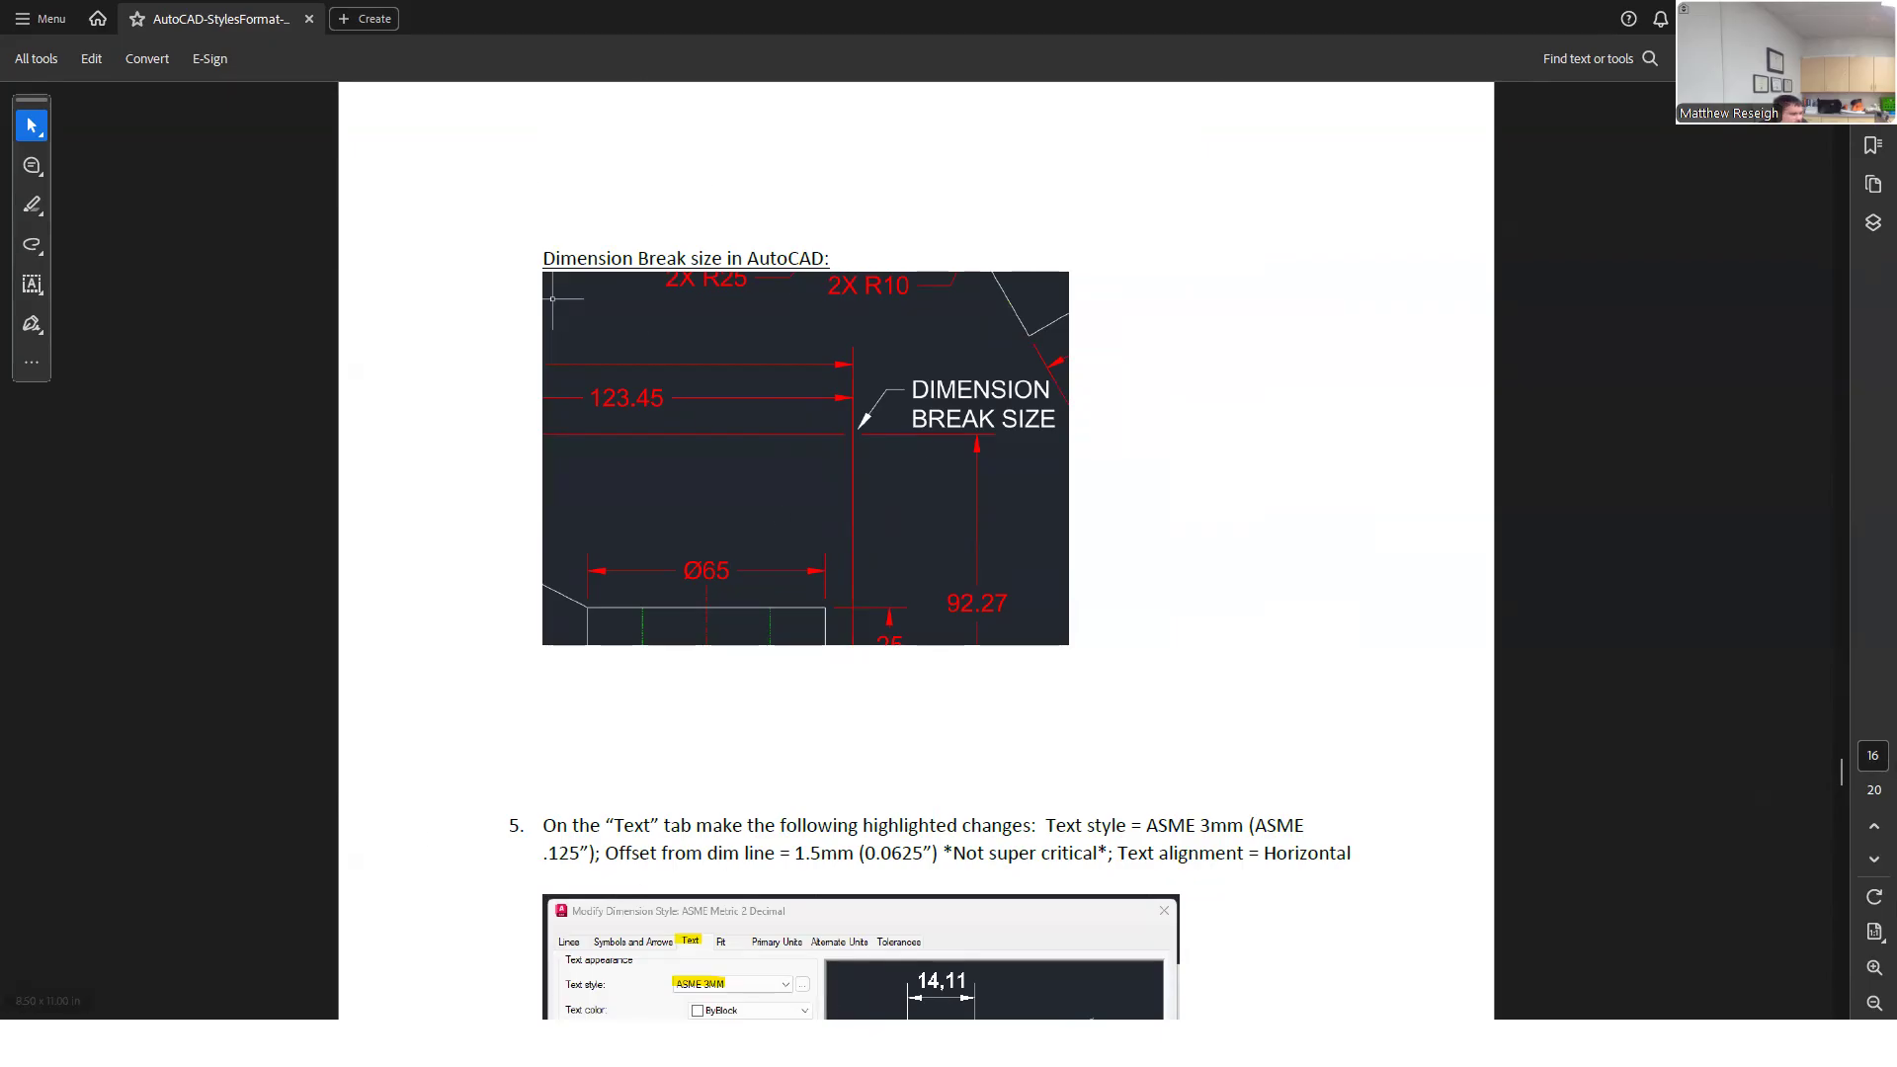
pyautogui.click(1762, 18)
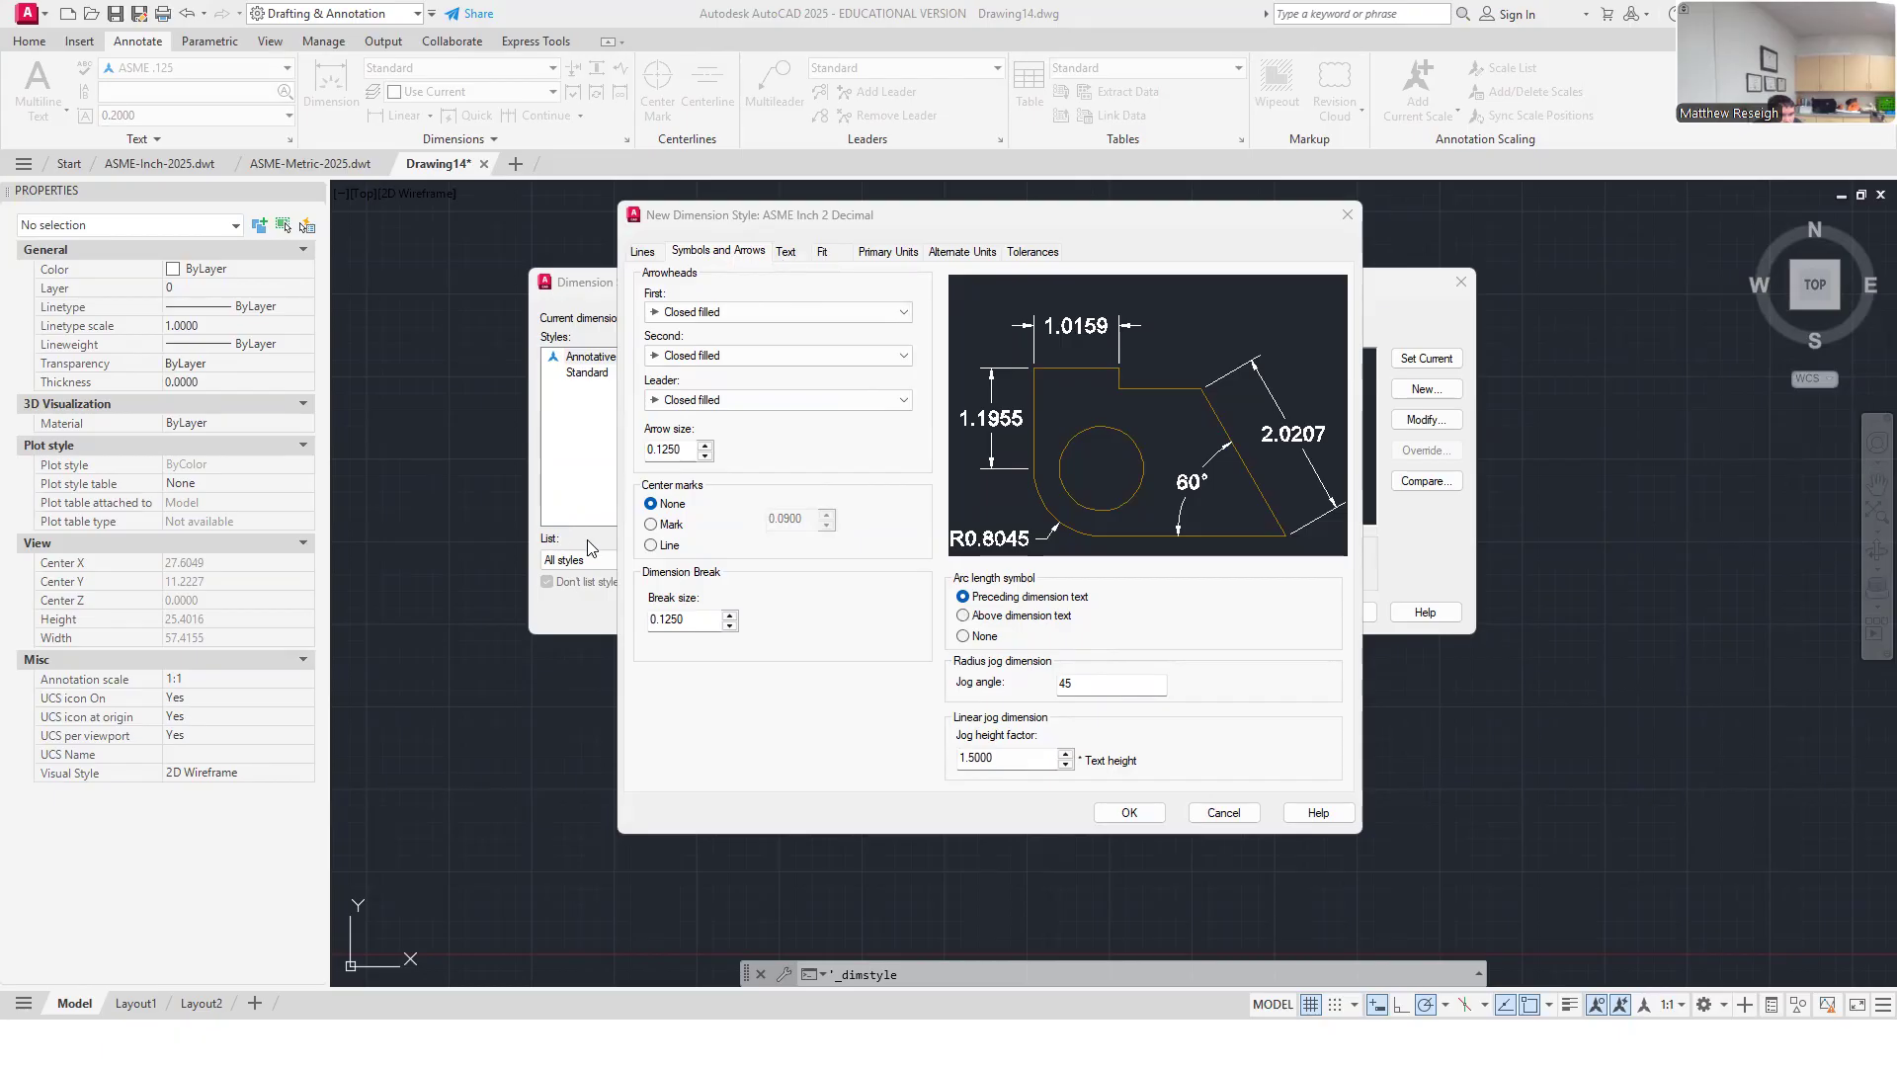
# Step: Give the dimension style the ASME .125 text style and set the text offset from the dimension line to .0625
pyautogui.click(787, 254)
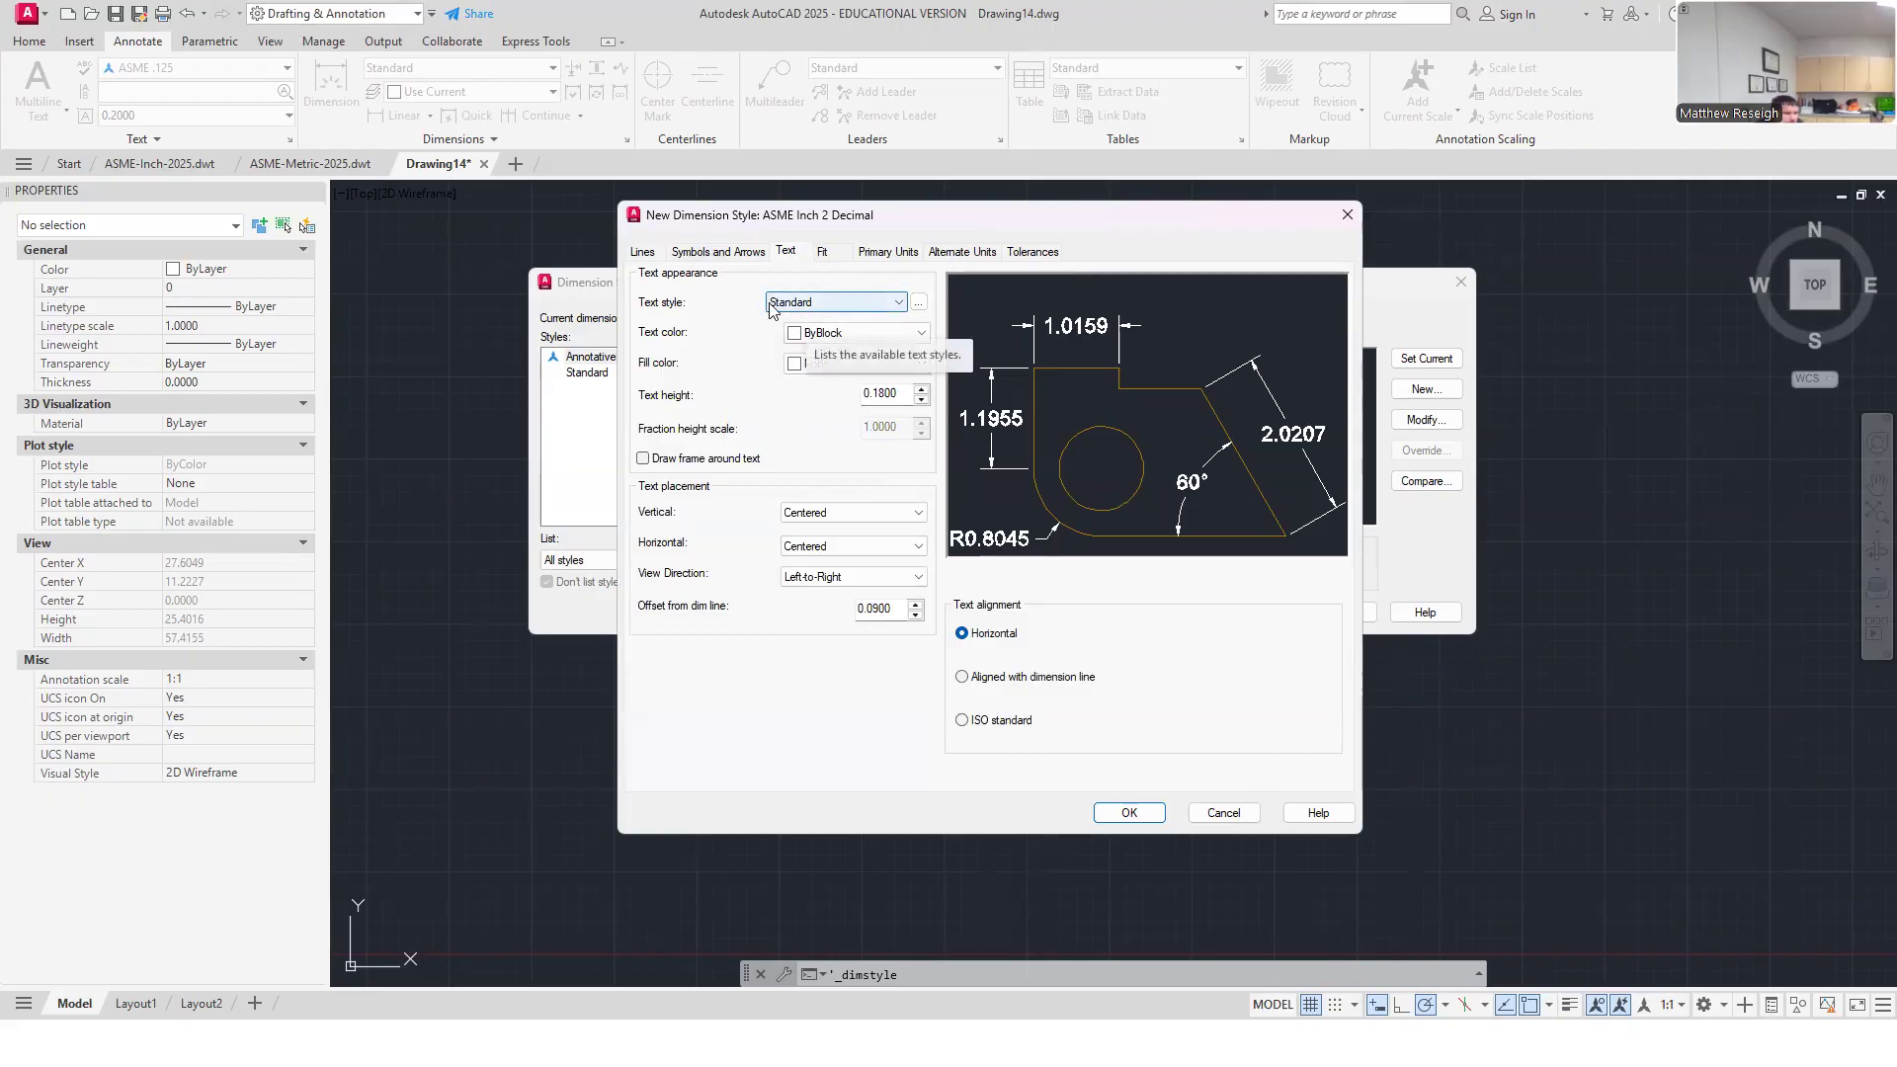
pyautogui.click(896, 306)
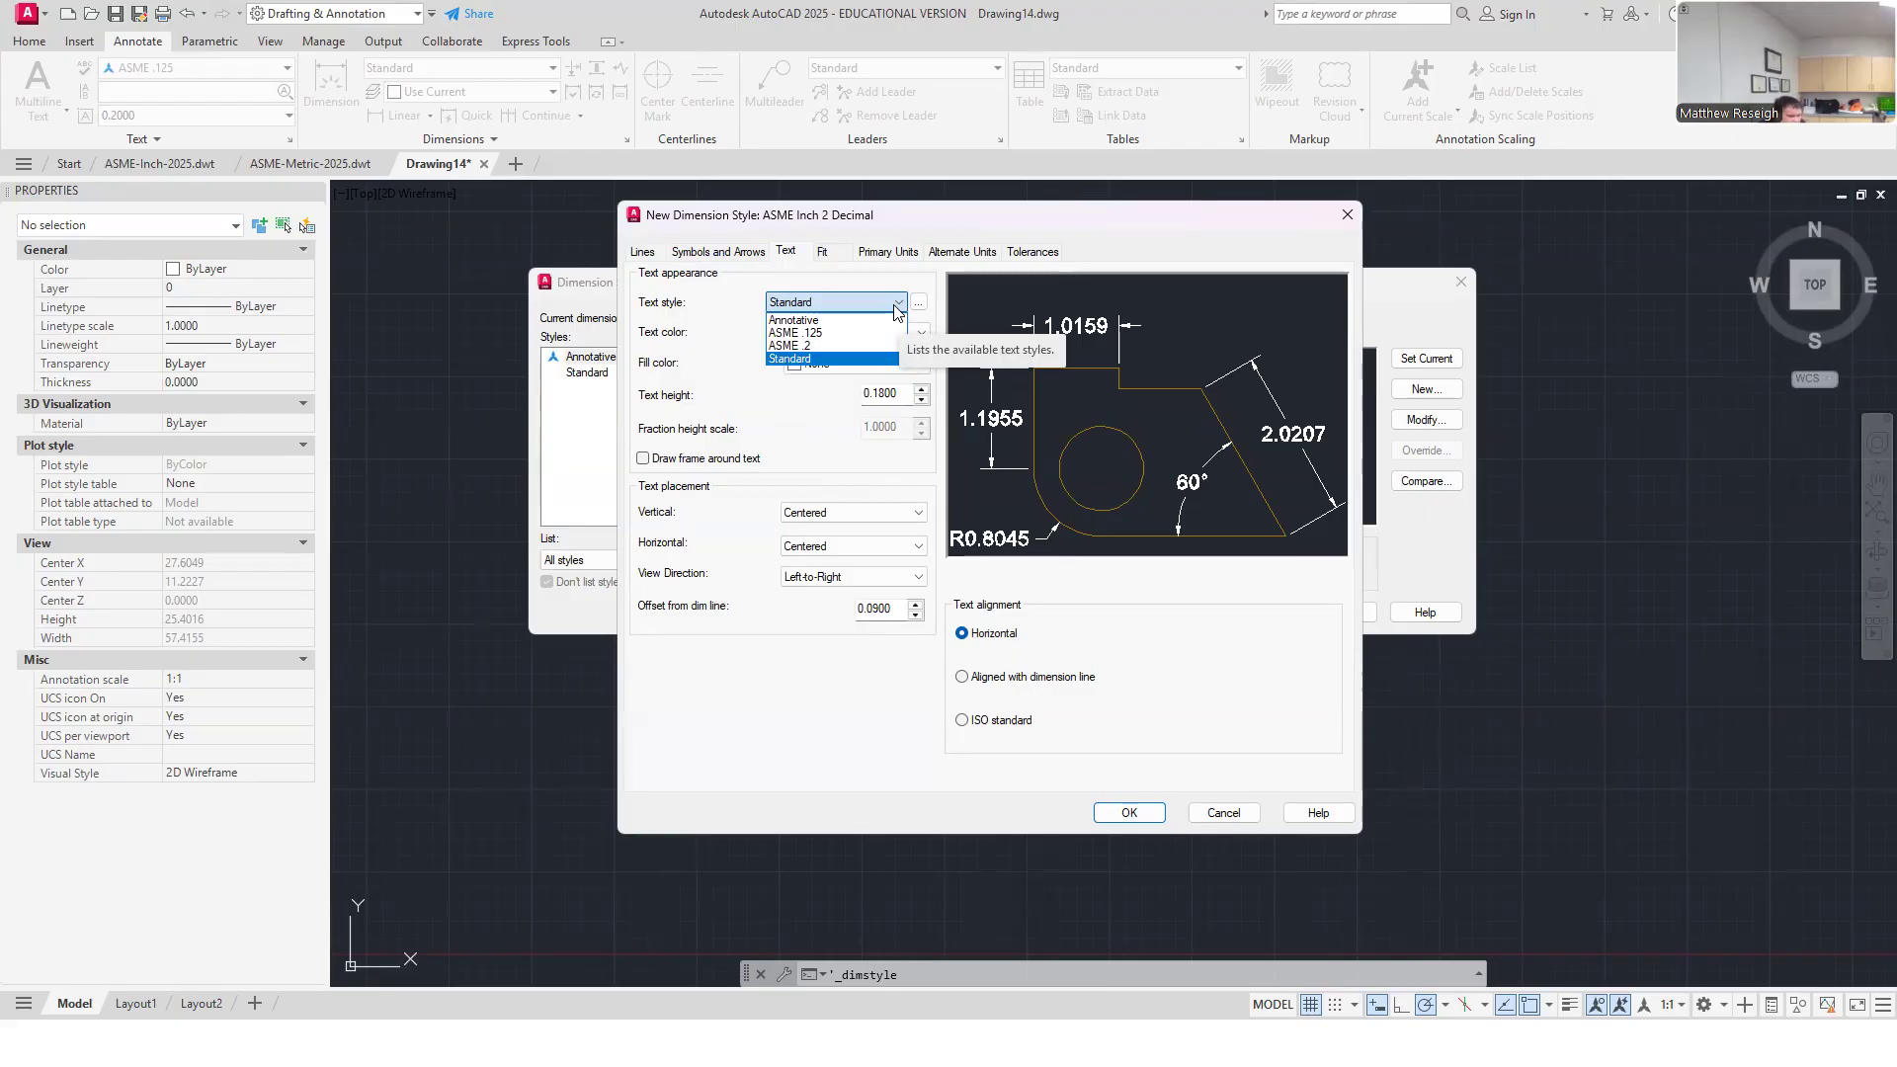
pyautogui.click(806, 333)
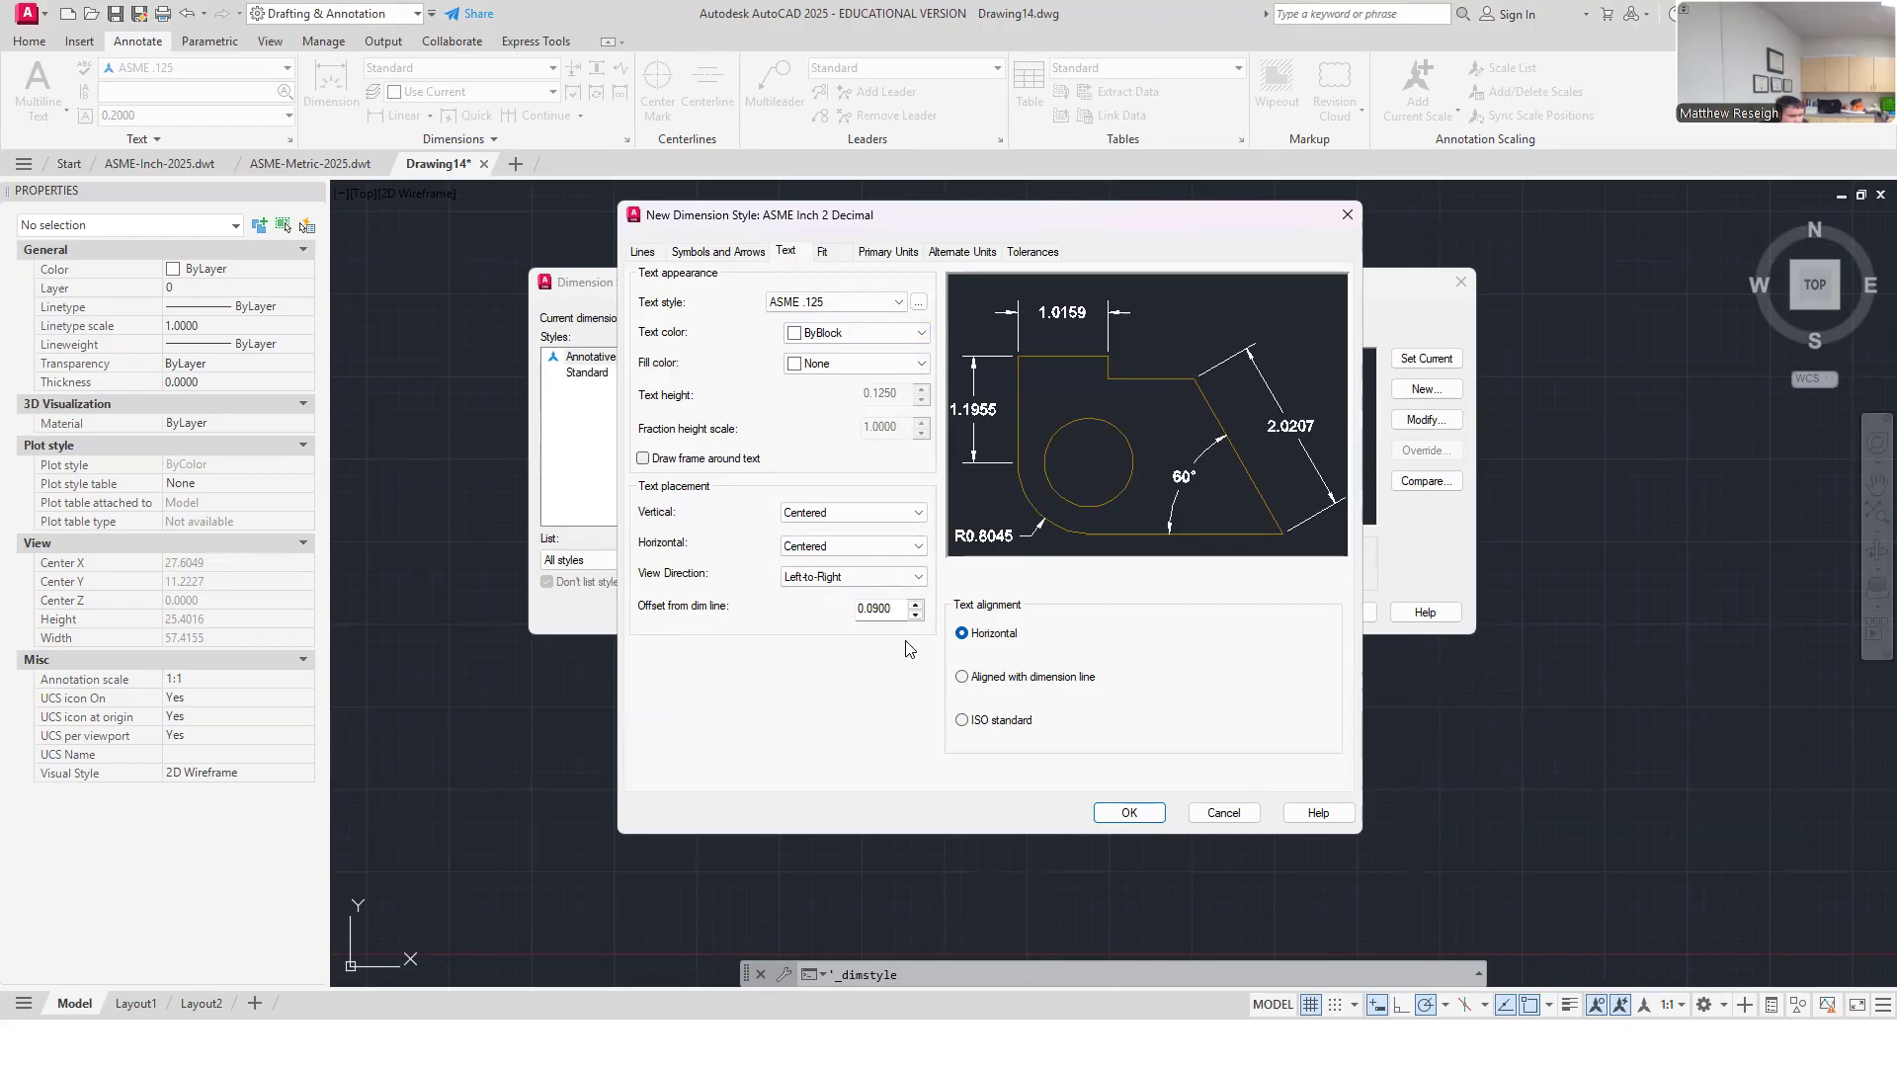
pyautogui.moveTo(899, 609); pyautogui.dragTo(772, 619)
pyautogui.write('.0625')
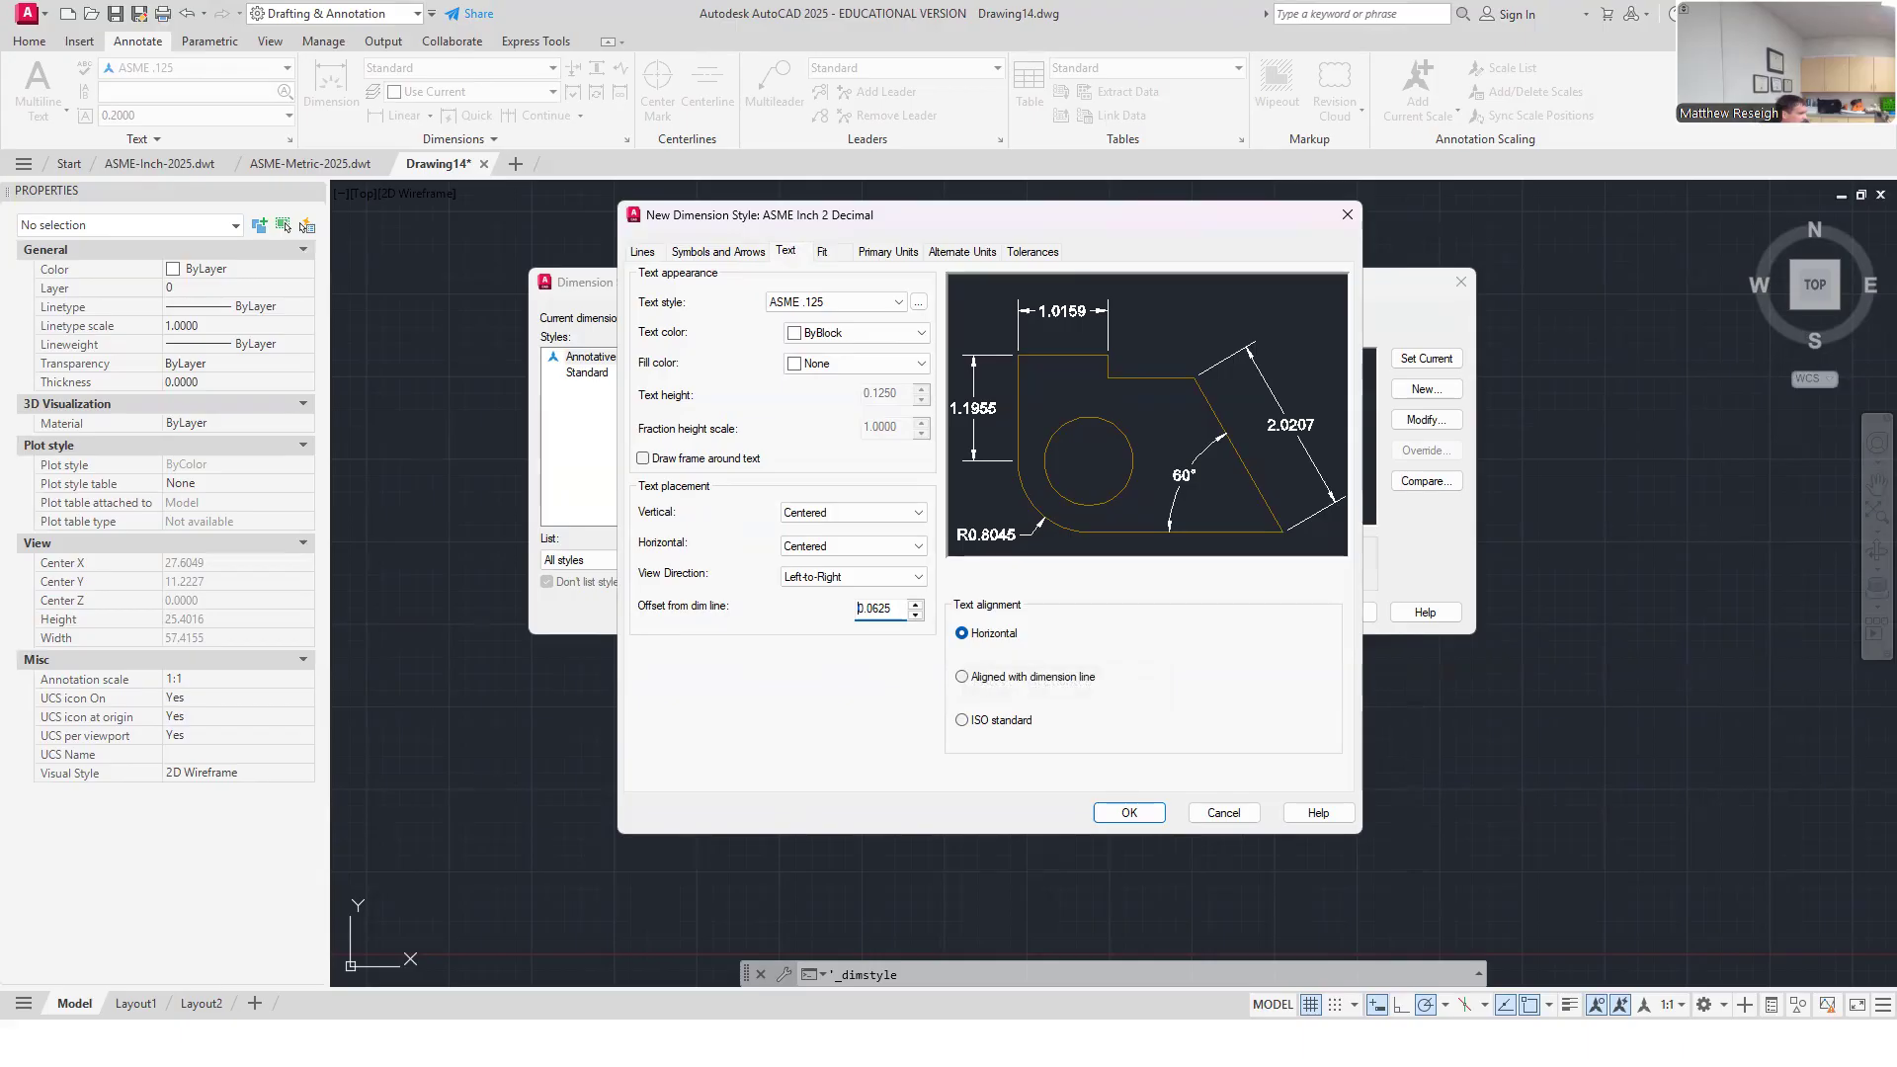
# Step: Examine the guide's dimension line offset illustration in Acrobat, and return to AutoCAD to review the dimension style's fit settings
pyautogui.hotkey('alt', 'Tab')
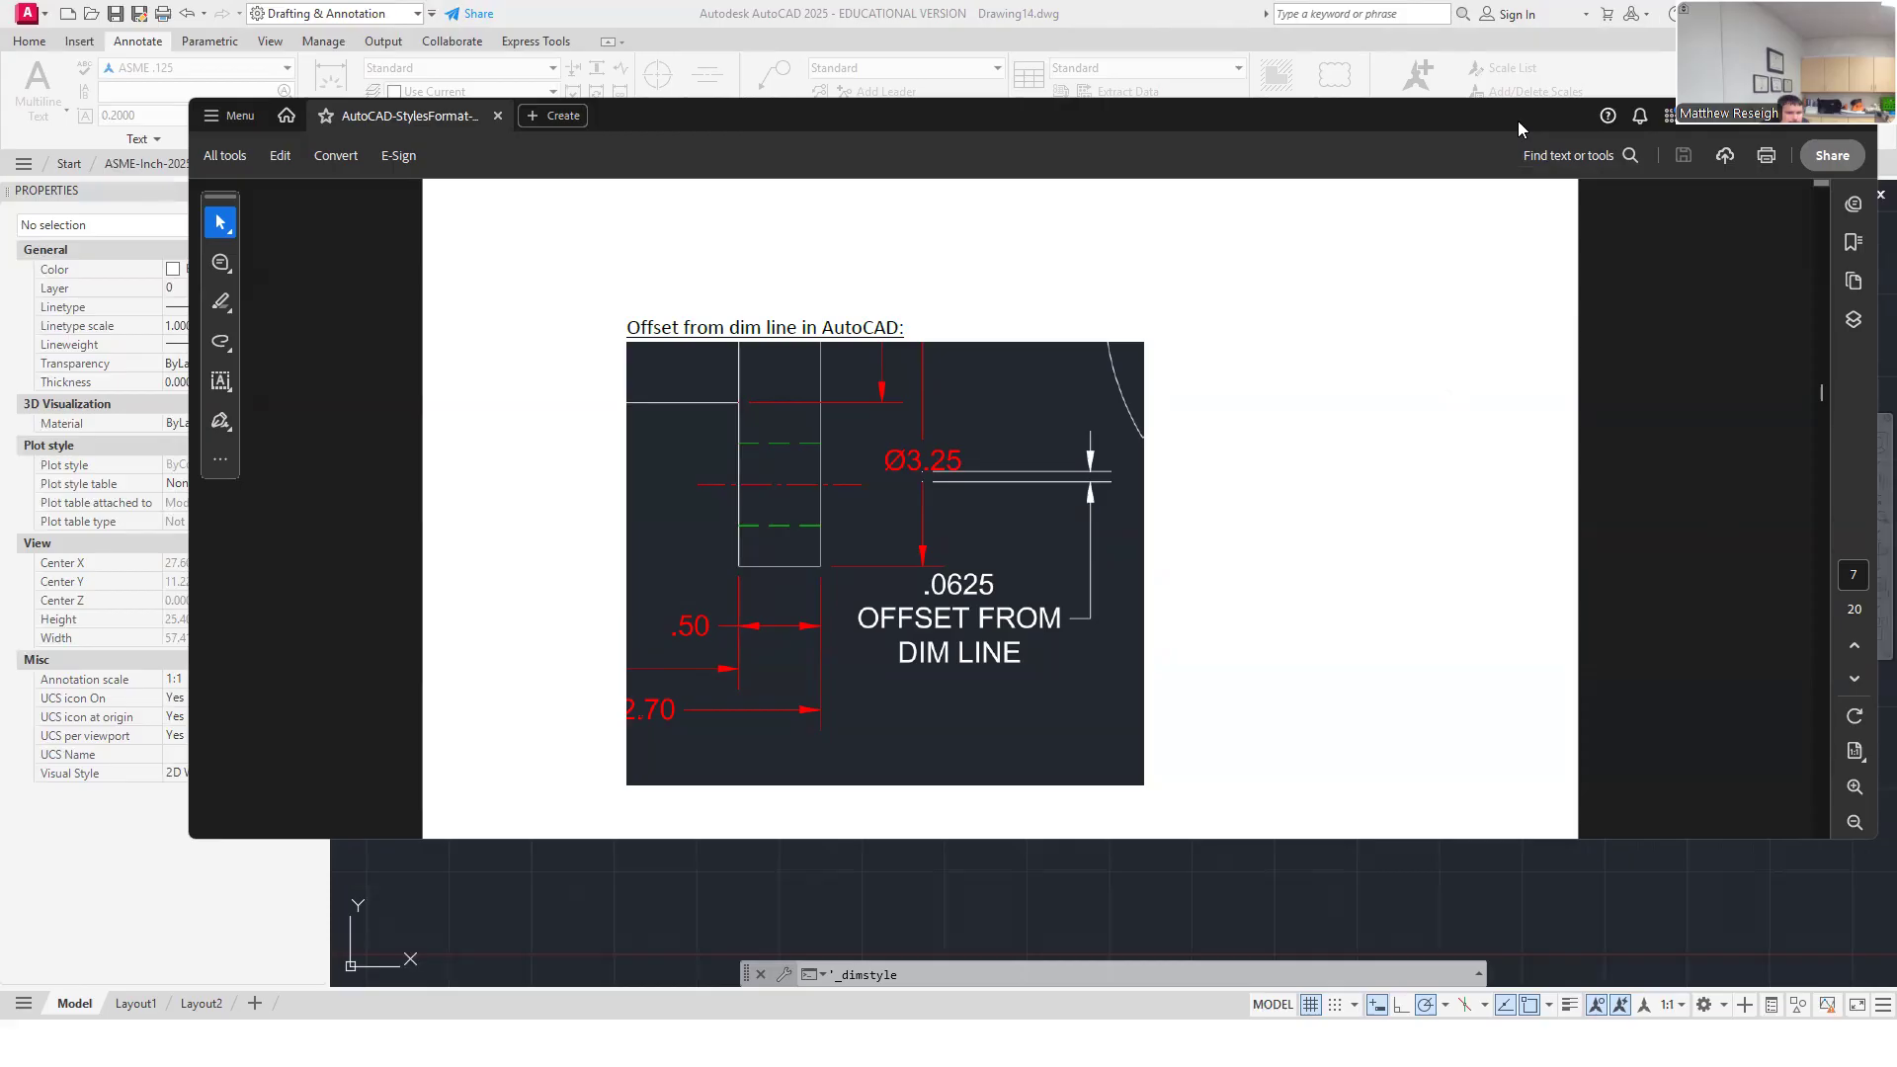
pyautogui.click(148, 450)
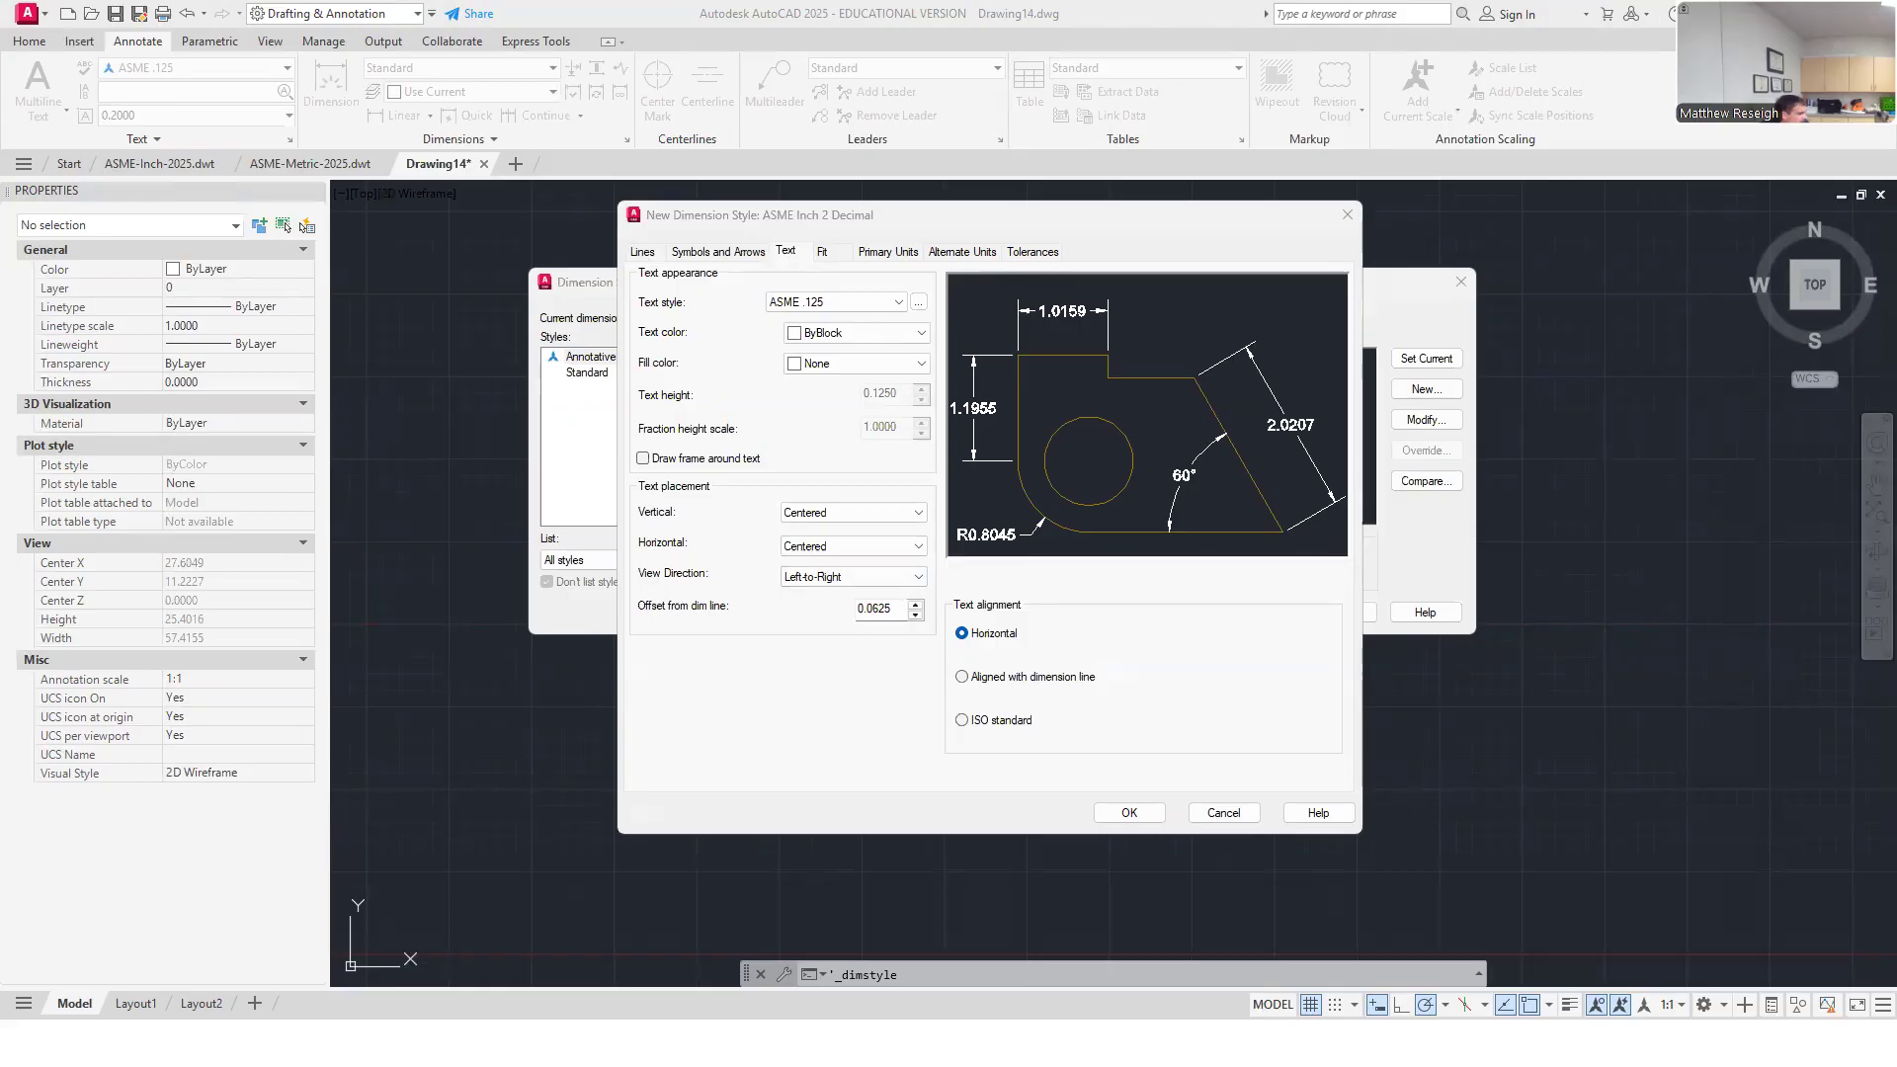
pyautogui.click(828, 258)
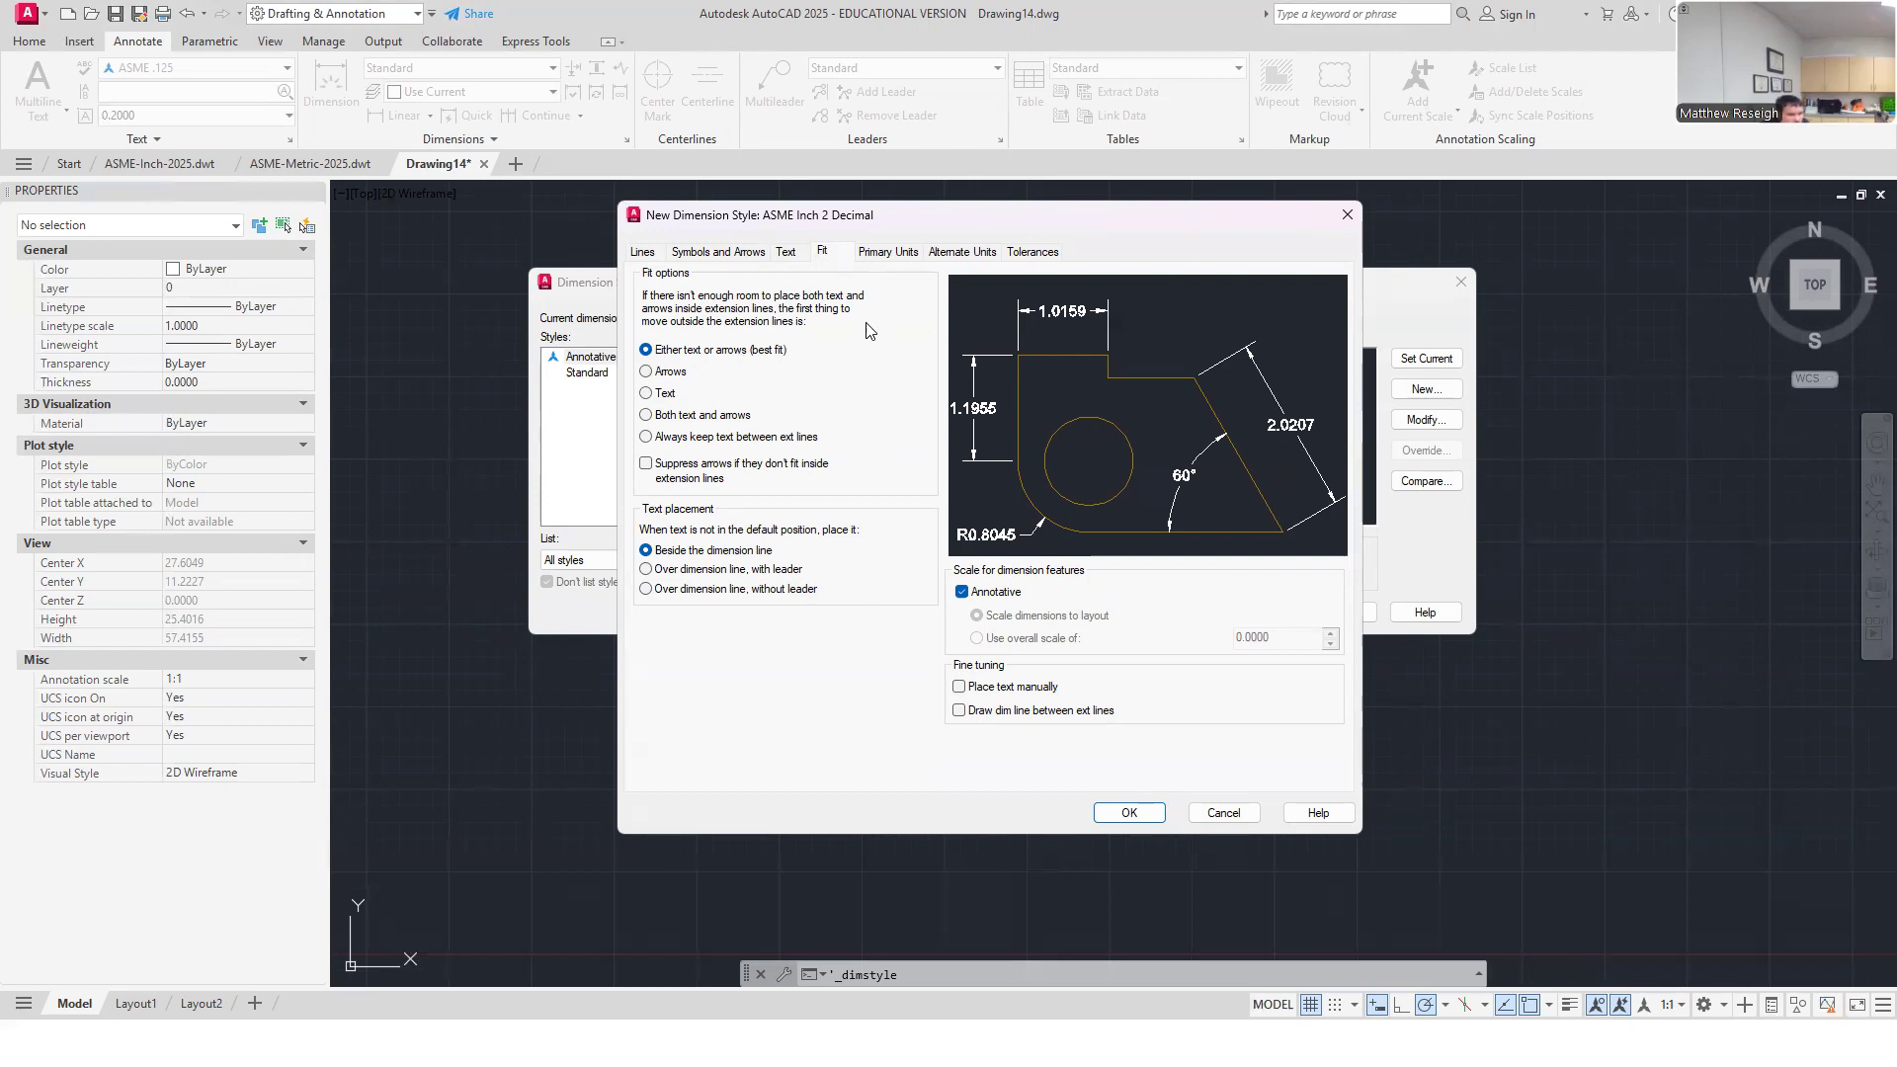
# Step: In the dimension style's primary units, set the linear dimension precision to 0.00
pyautogui.click(883, 257)
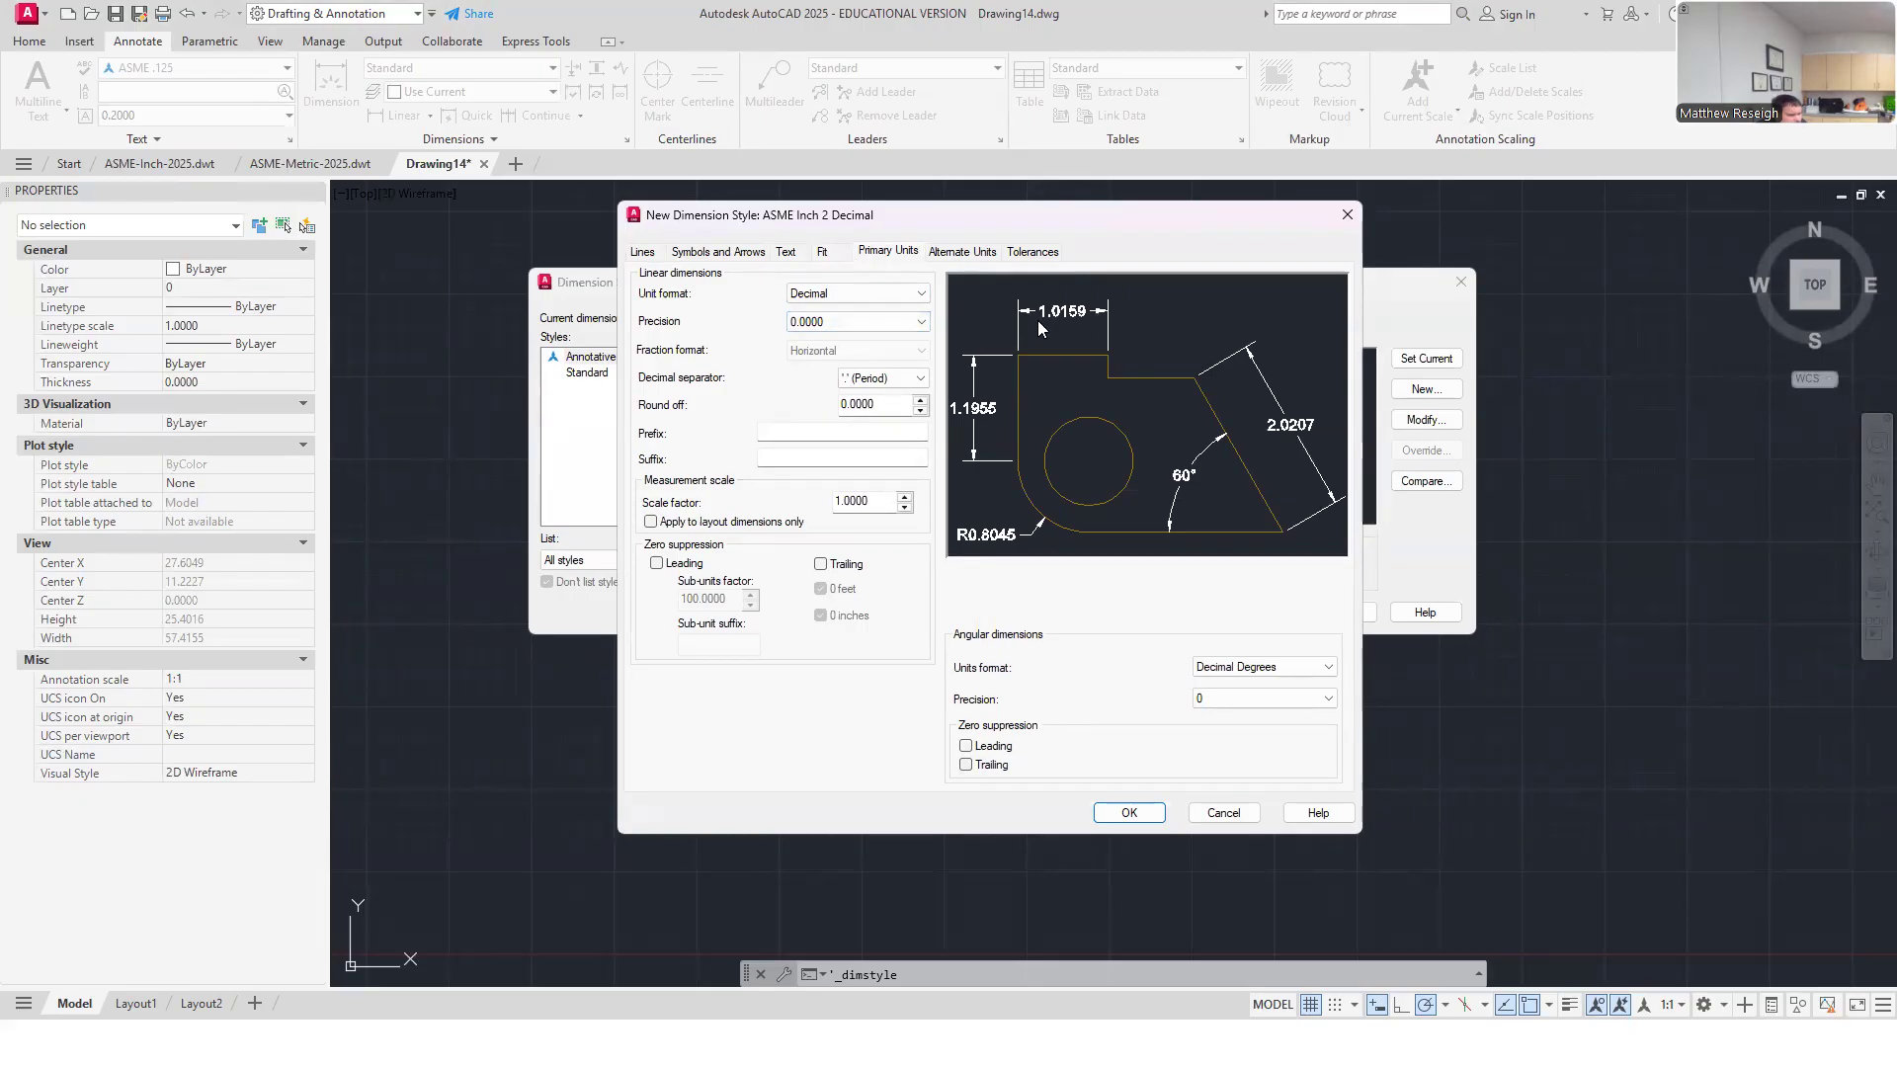
pyautogui.click(922, 322)
pyautogui.click(828, 366)
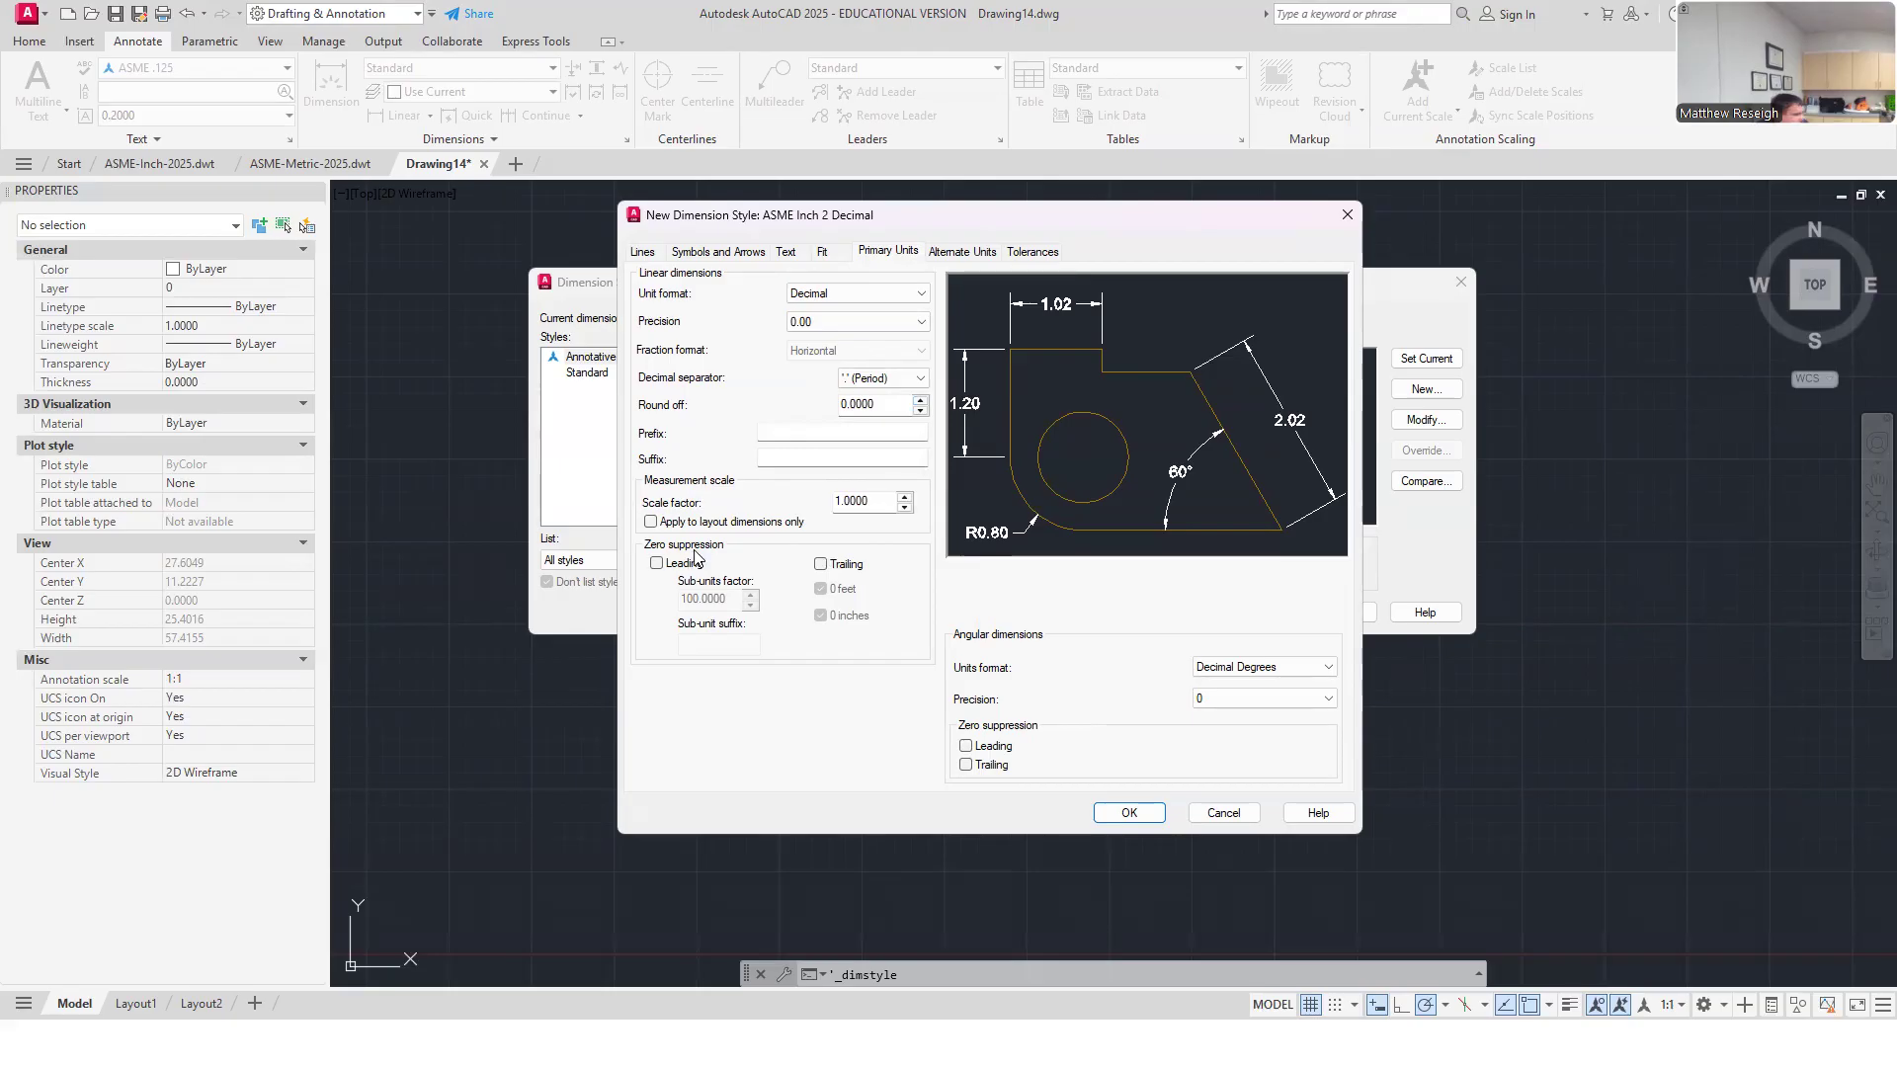
# Step: Suppress leading zeros for linear dimensions, comparing the preview with and without them, and set the angular precision to 0.00
pyautogui.click(657, 563)
pyautogui.click(657, 564)
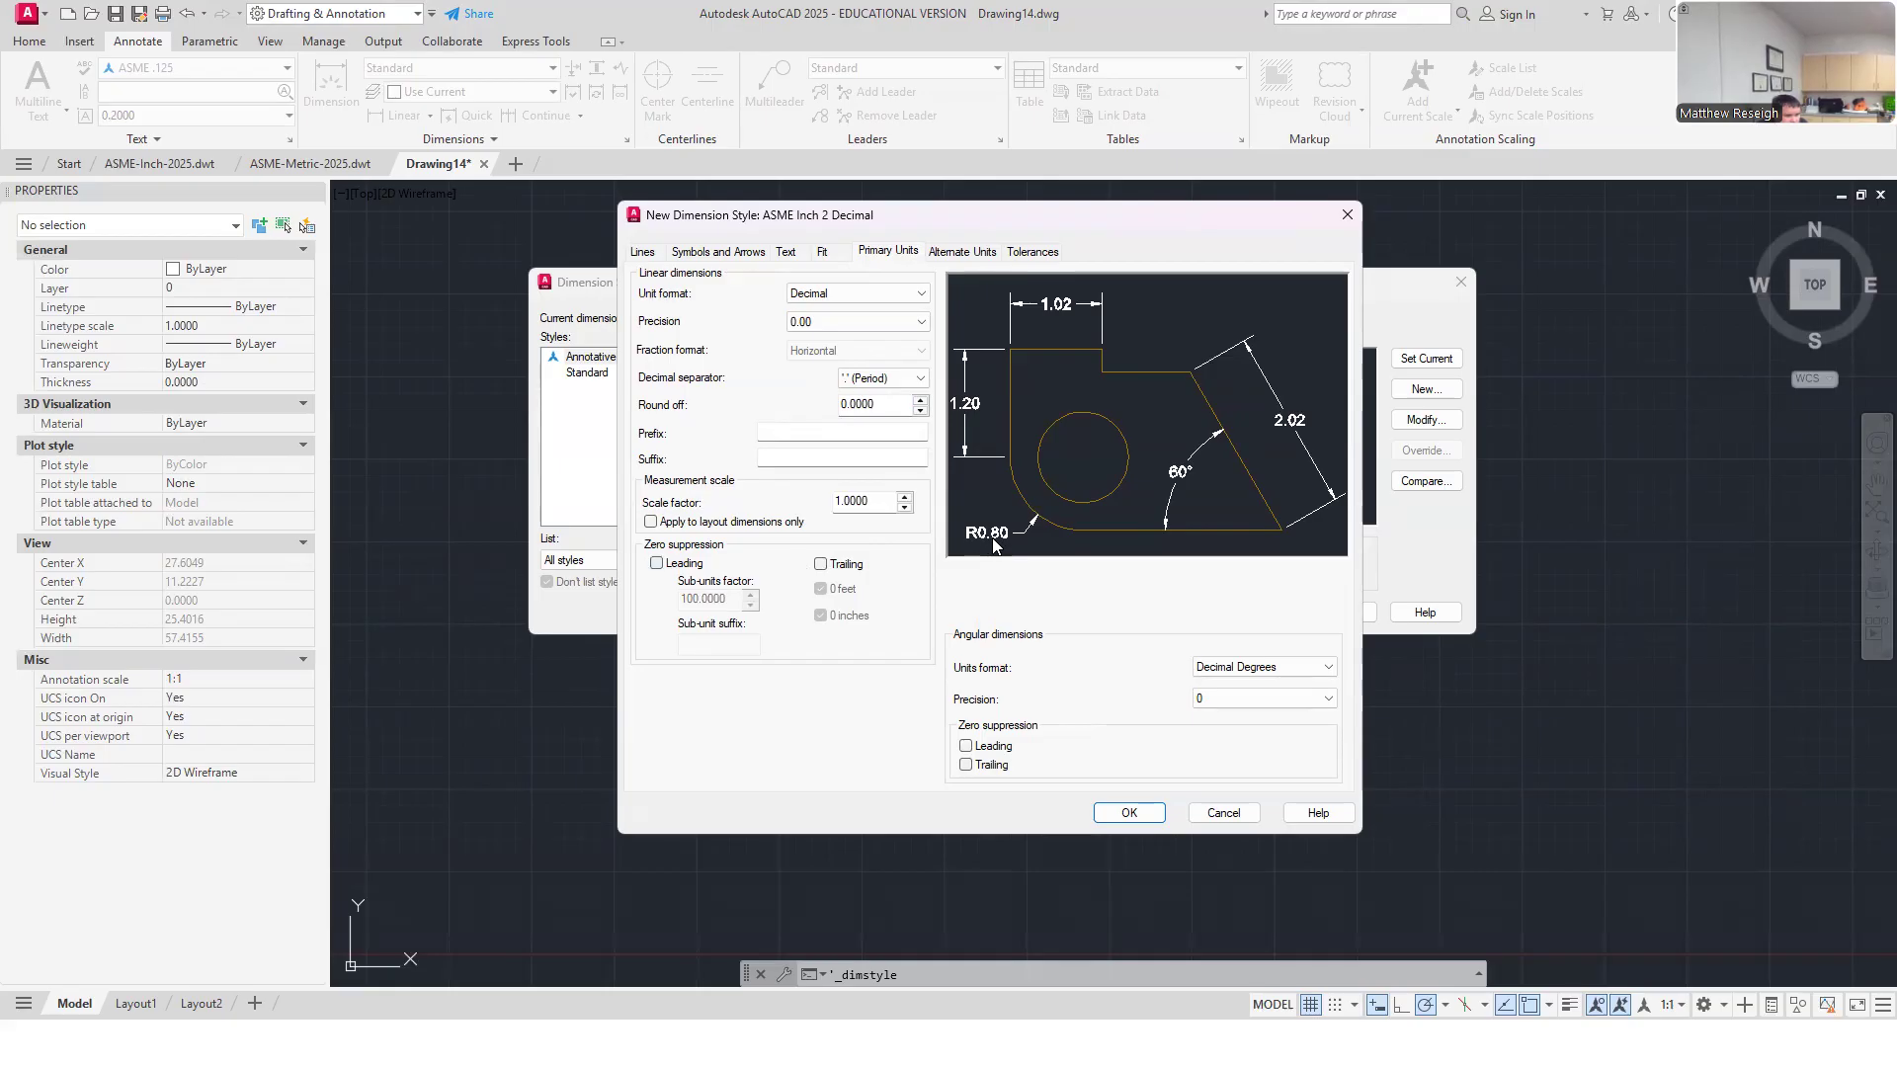
pyautogui.click(657, 565)
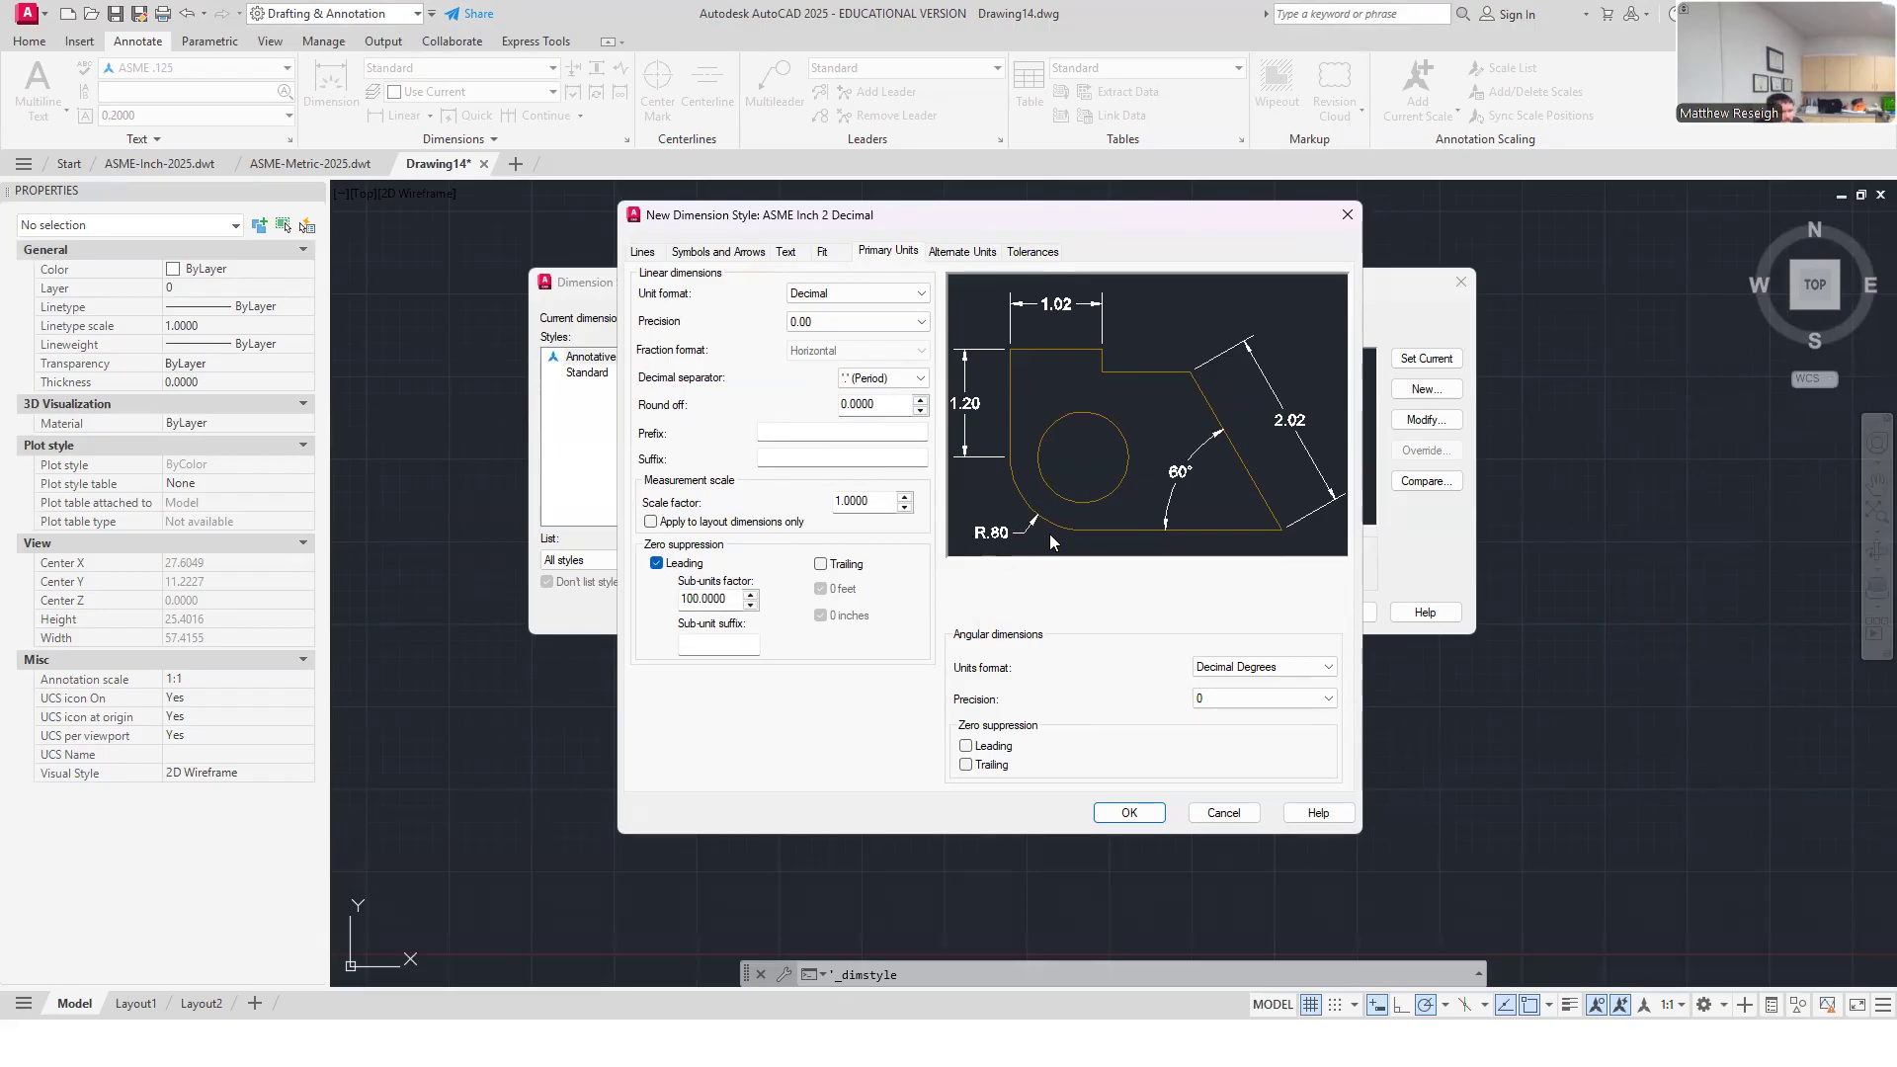
pyautogui.click(658, 565)
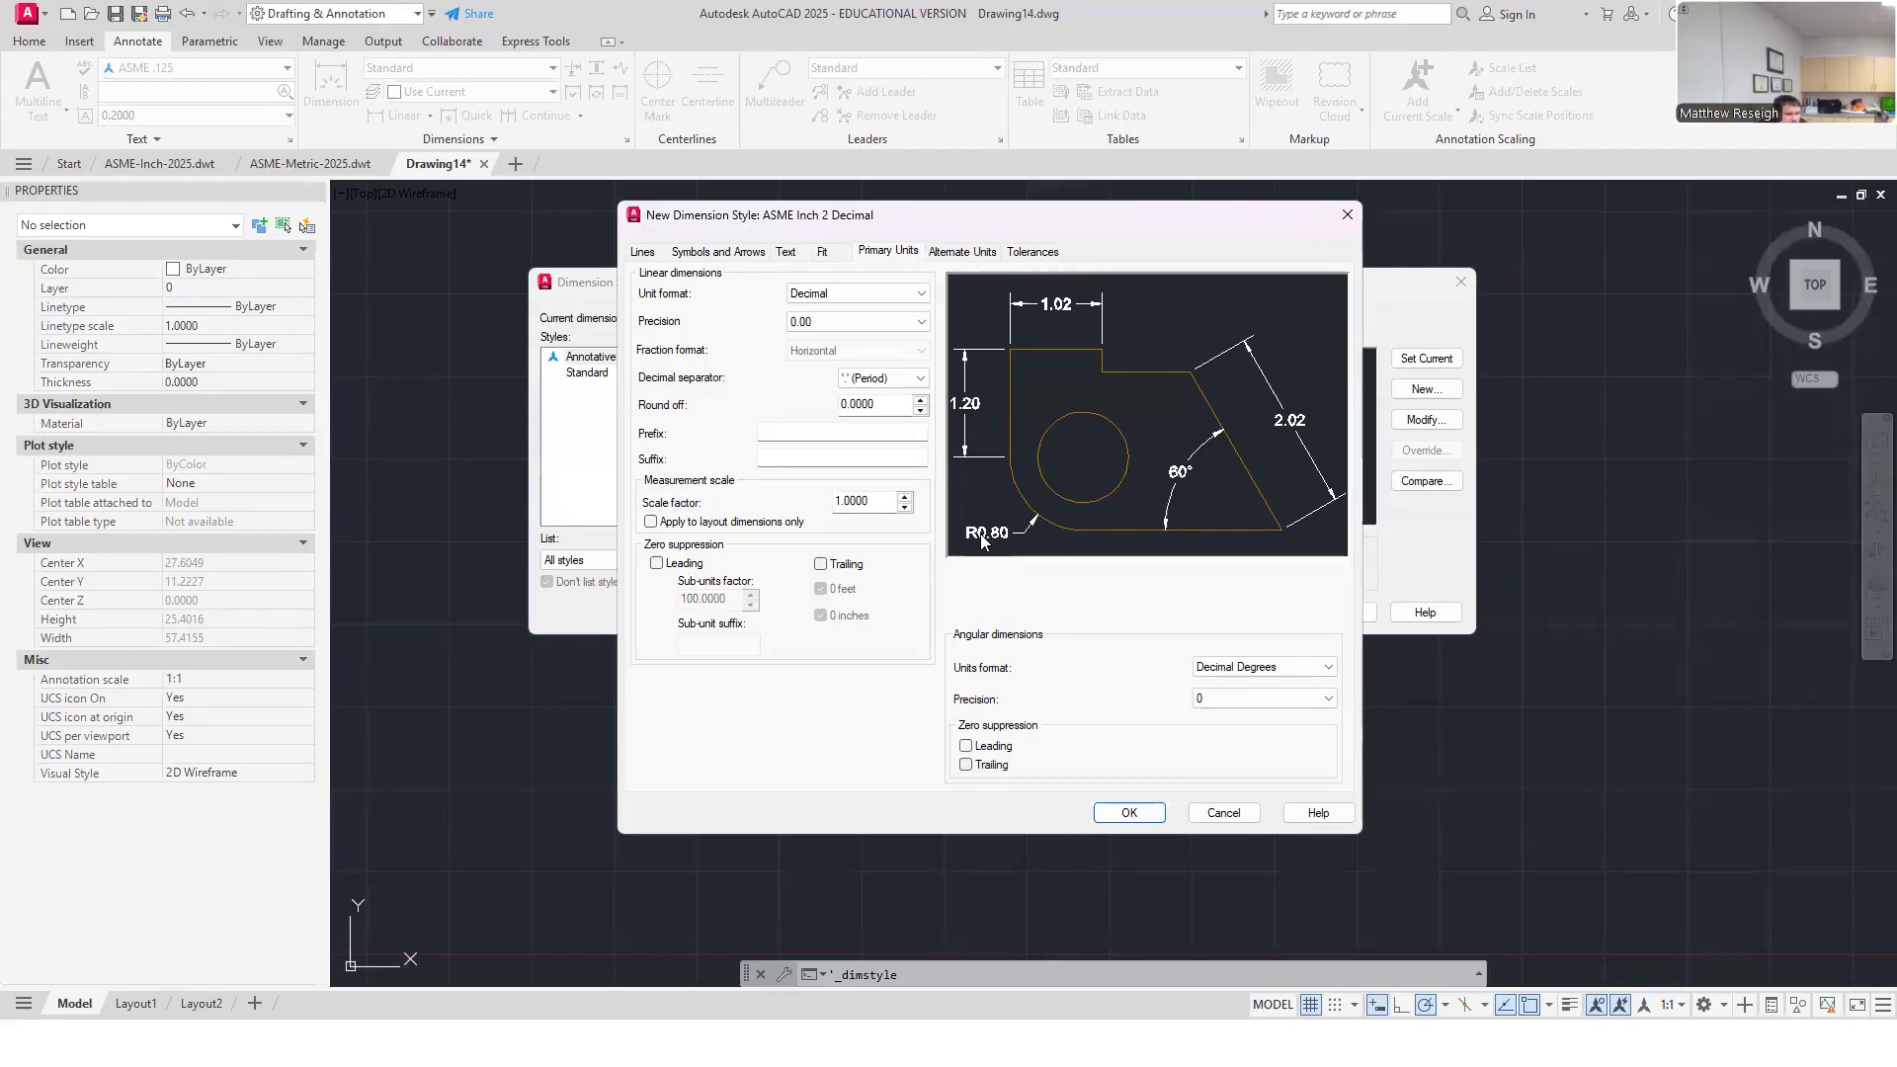
pyautogui.click(657, 564)
pyautogui.click(1331, 704)
pyautogui.click(1235, 743)
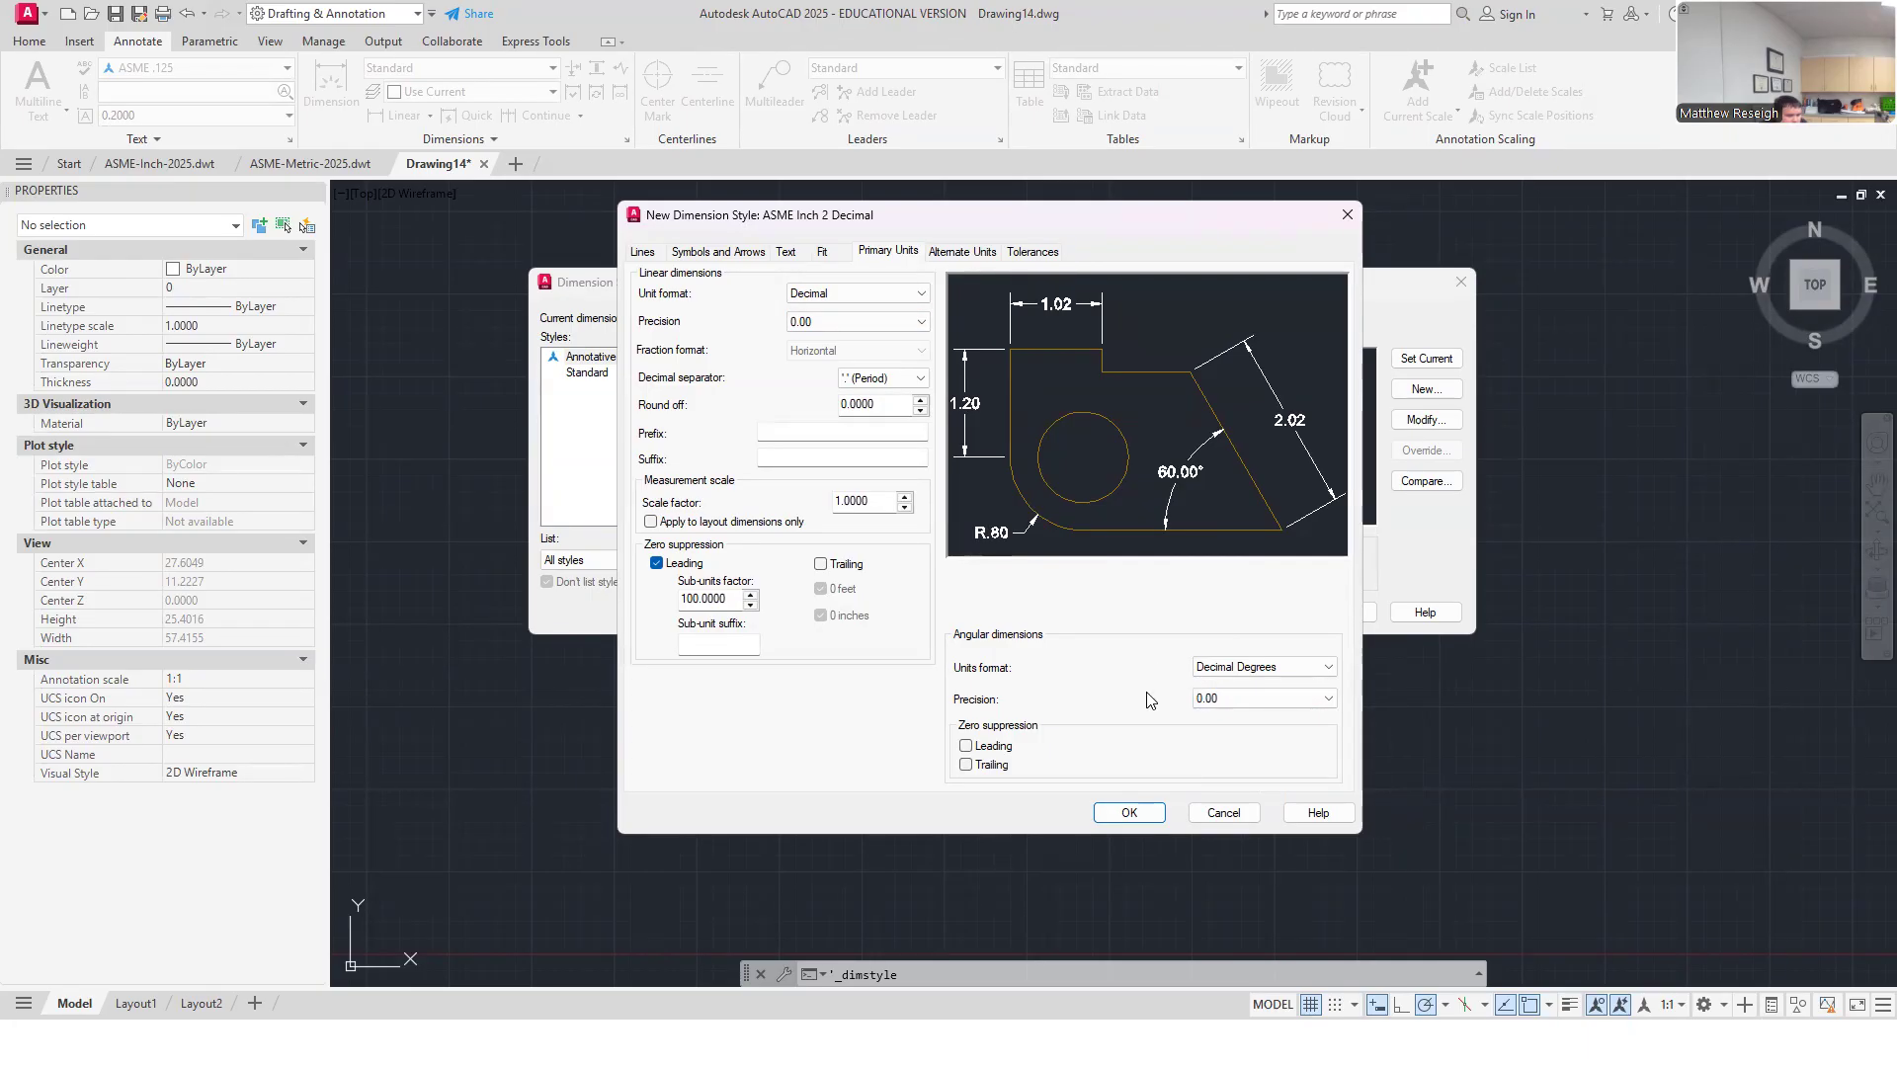
# Step: Suppress leading zeros for the dimension style's angular dimensions
pyautogui.click(965, 747)
pyautogui.click(1215, 698)
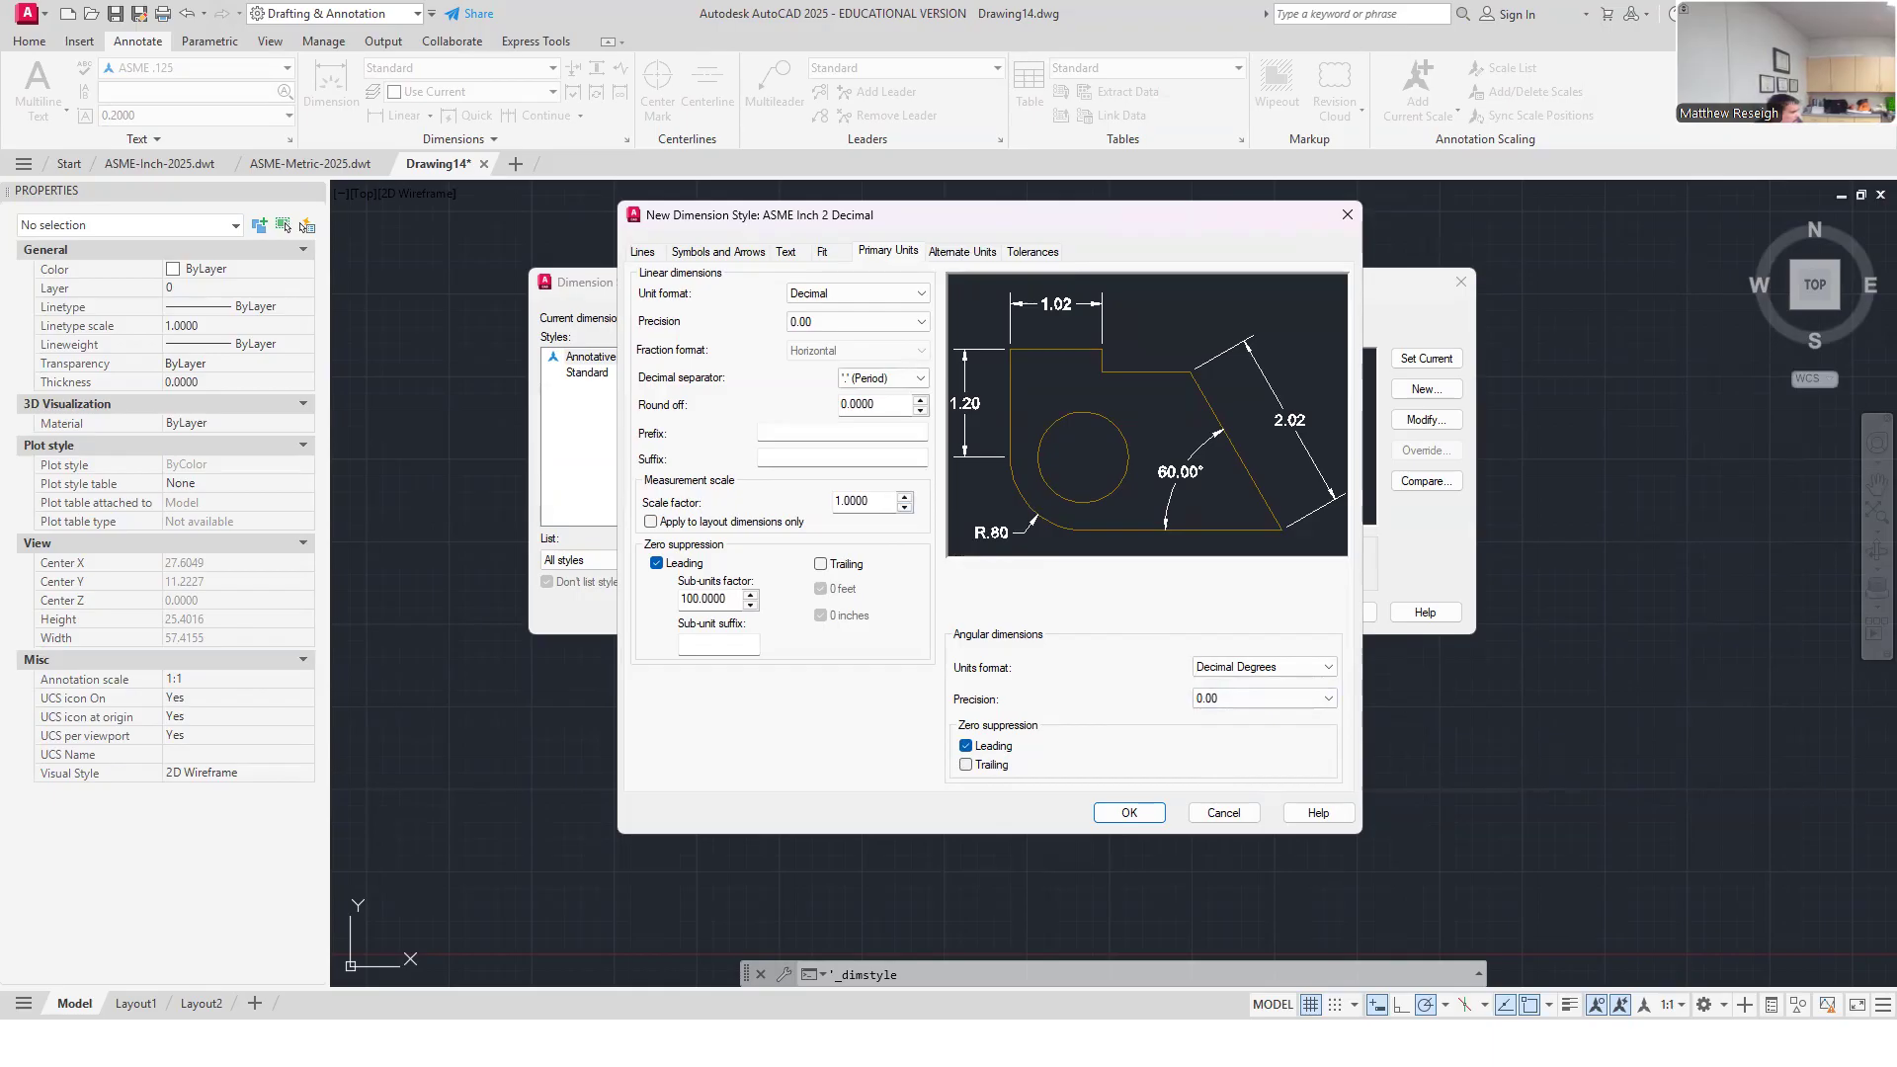
# Step: Preview alternate units in the dimension style, and turn their display off again
pyautogui.click(964, 252)
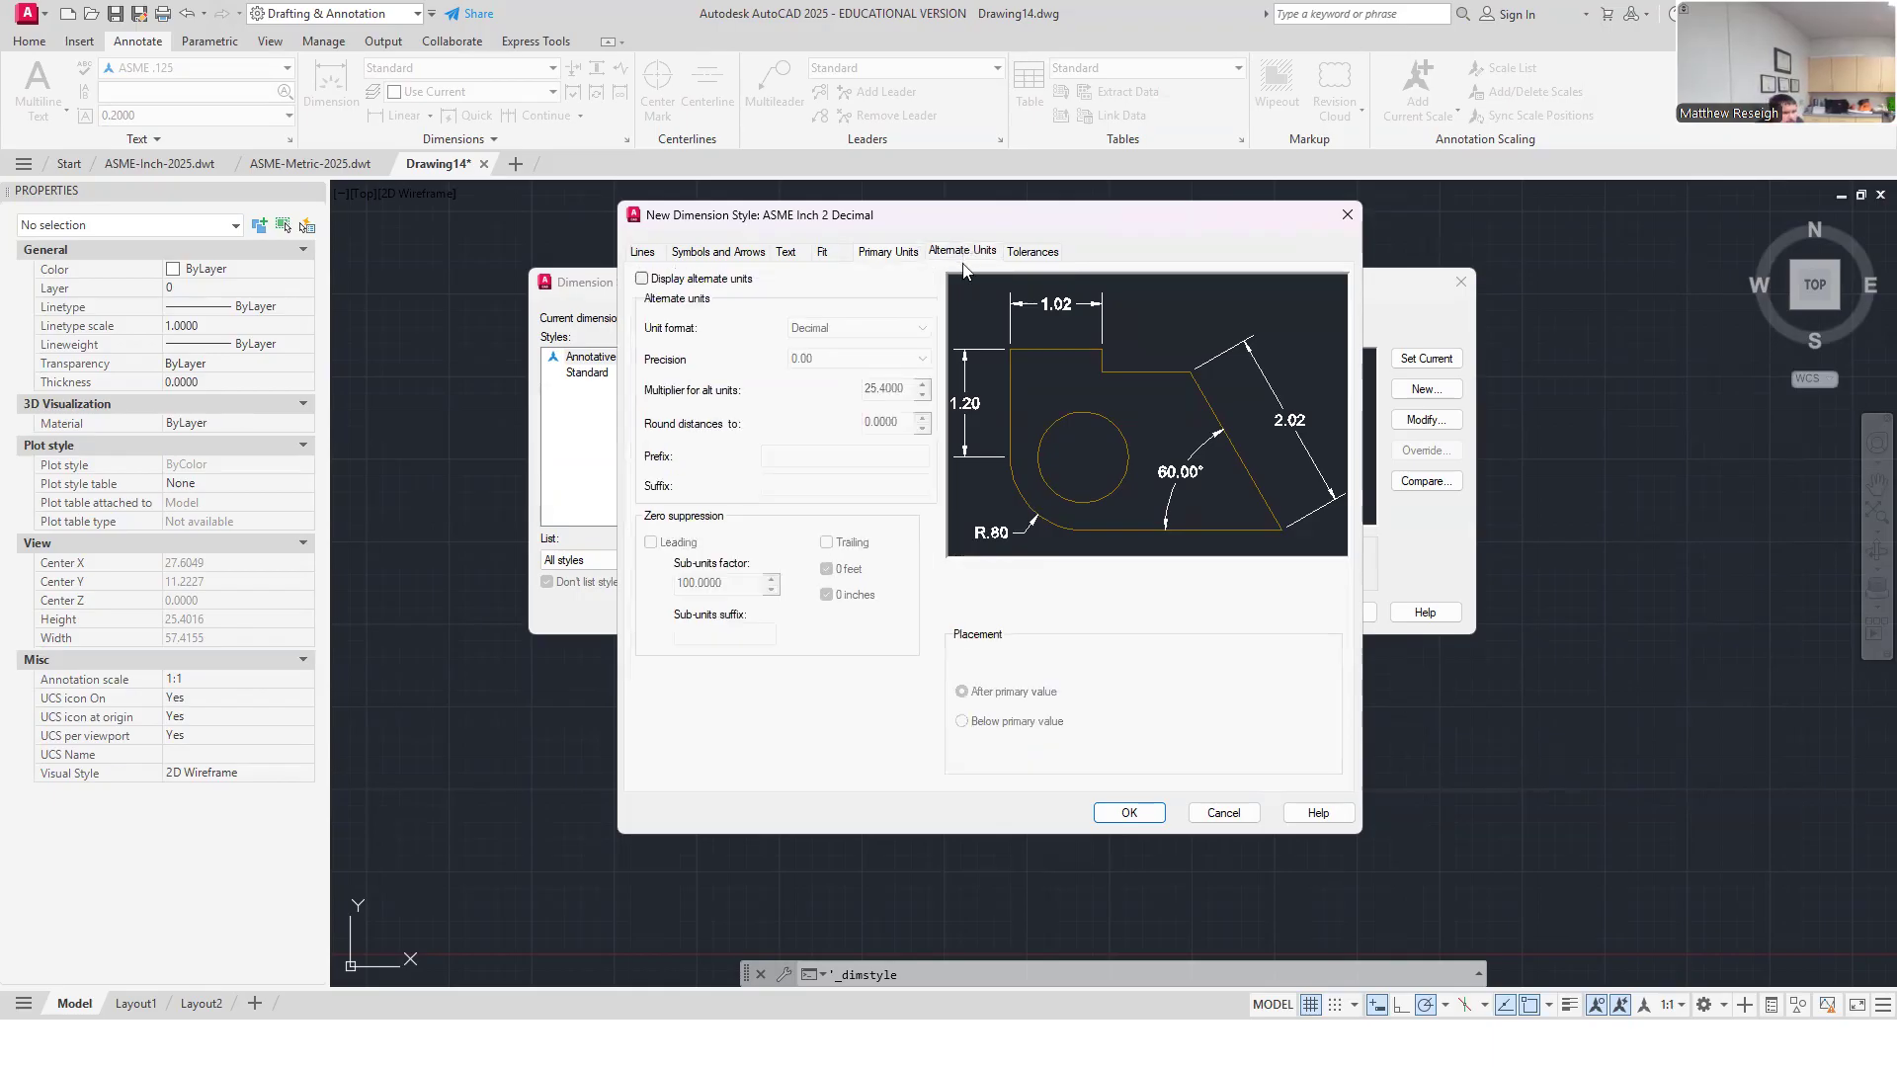
pyautogui.click(642, 280)
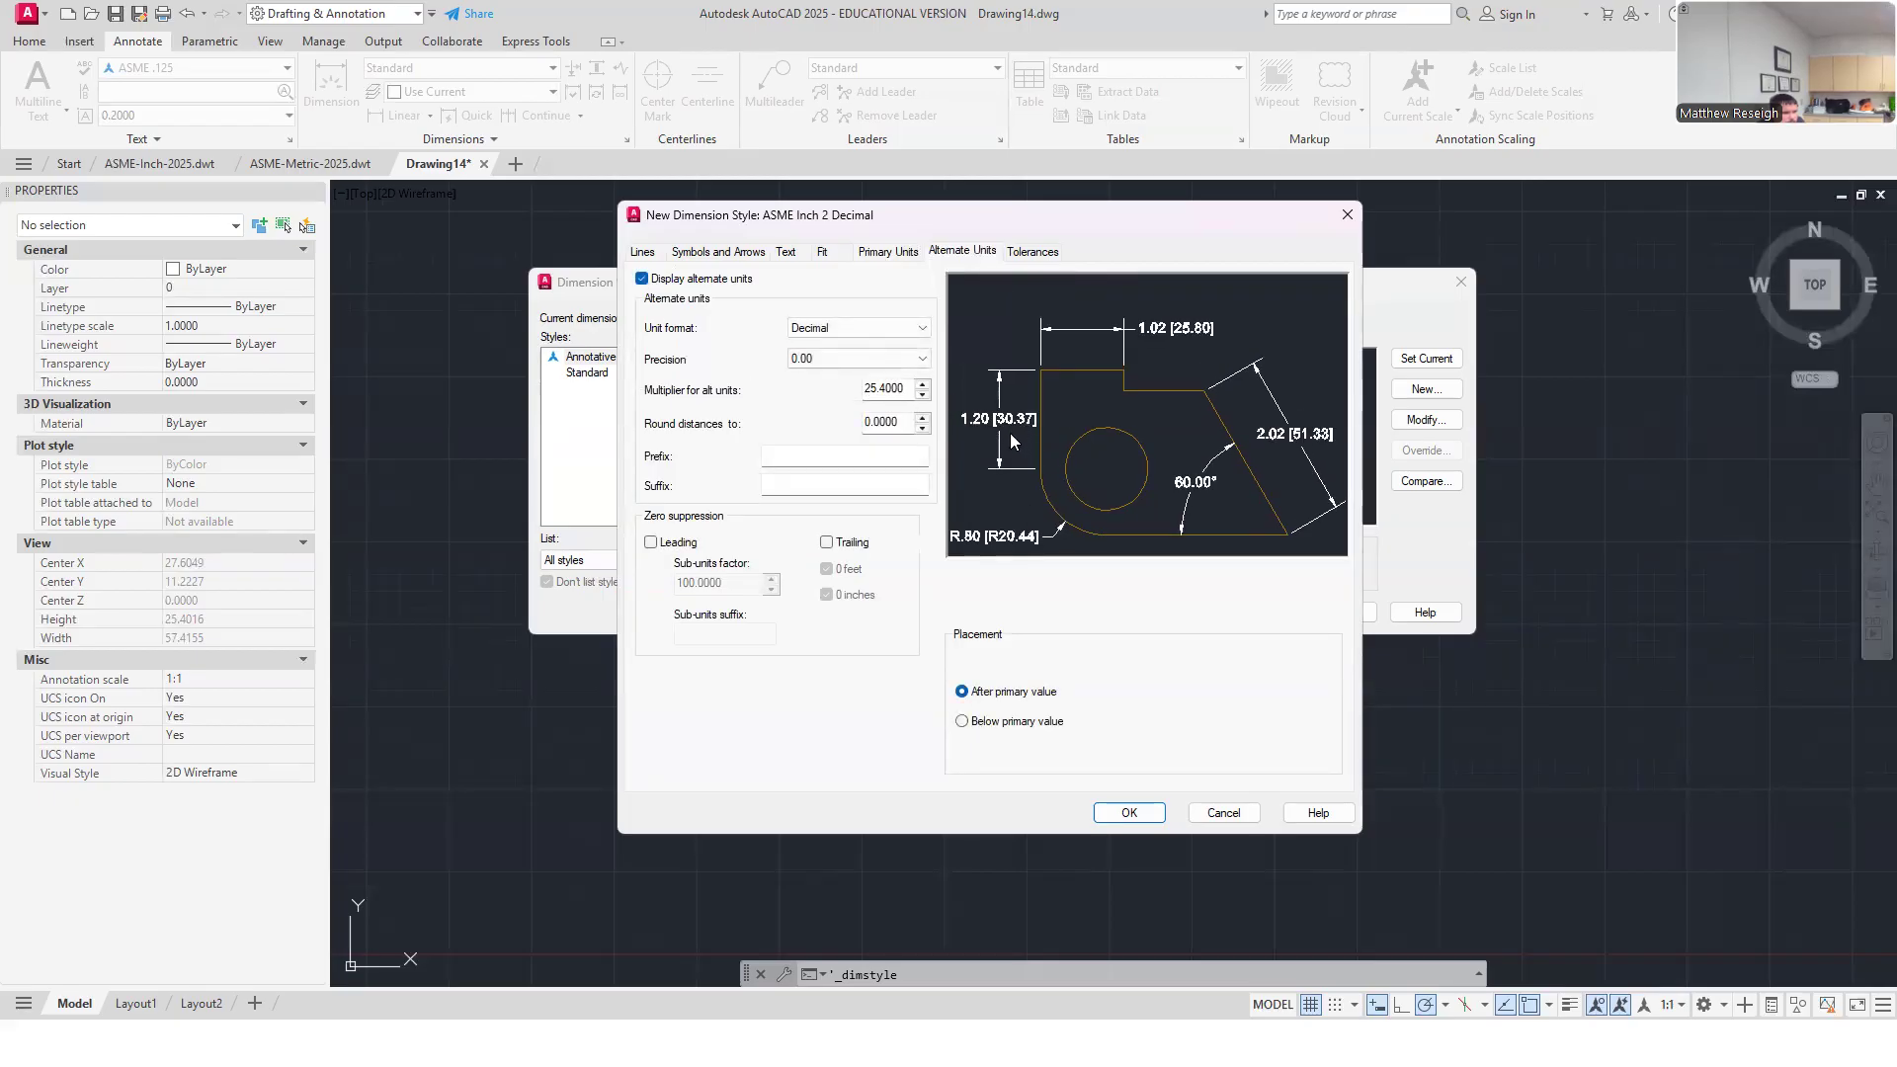
pyautogui.click(642, 280)
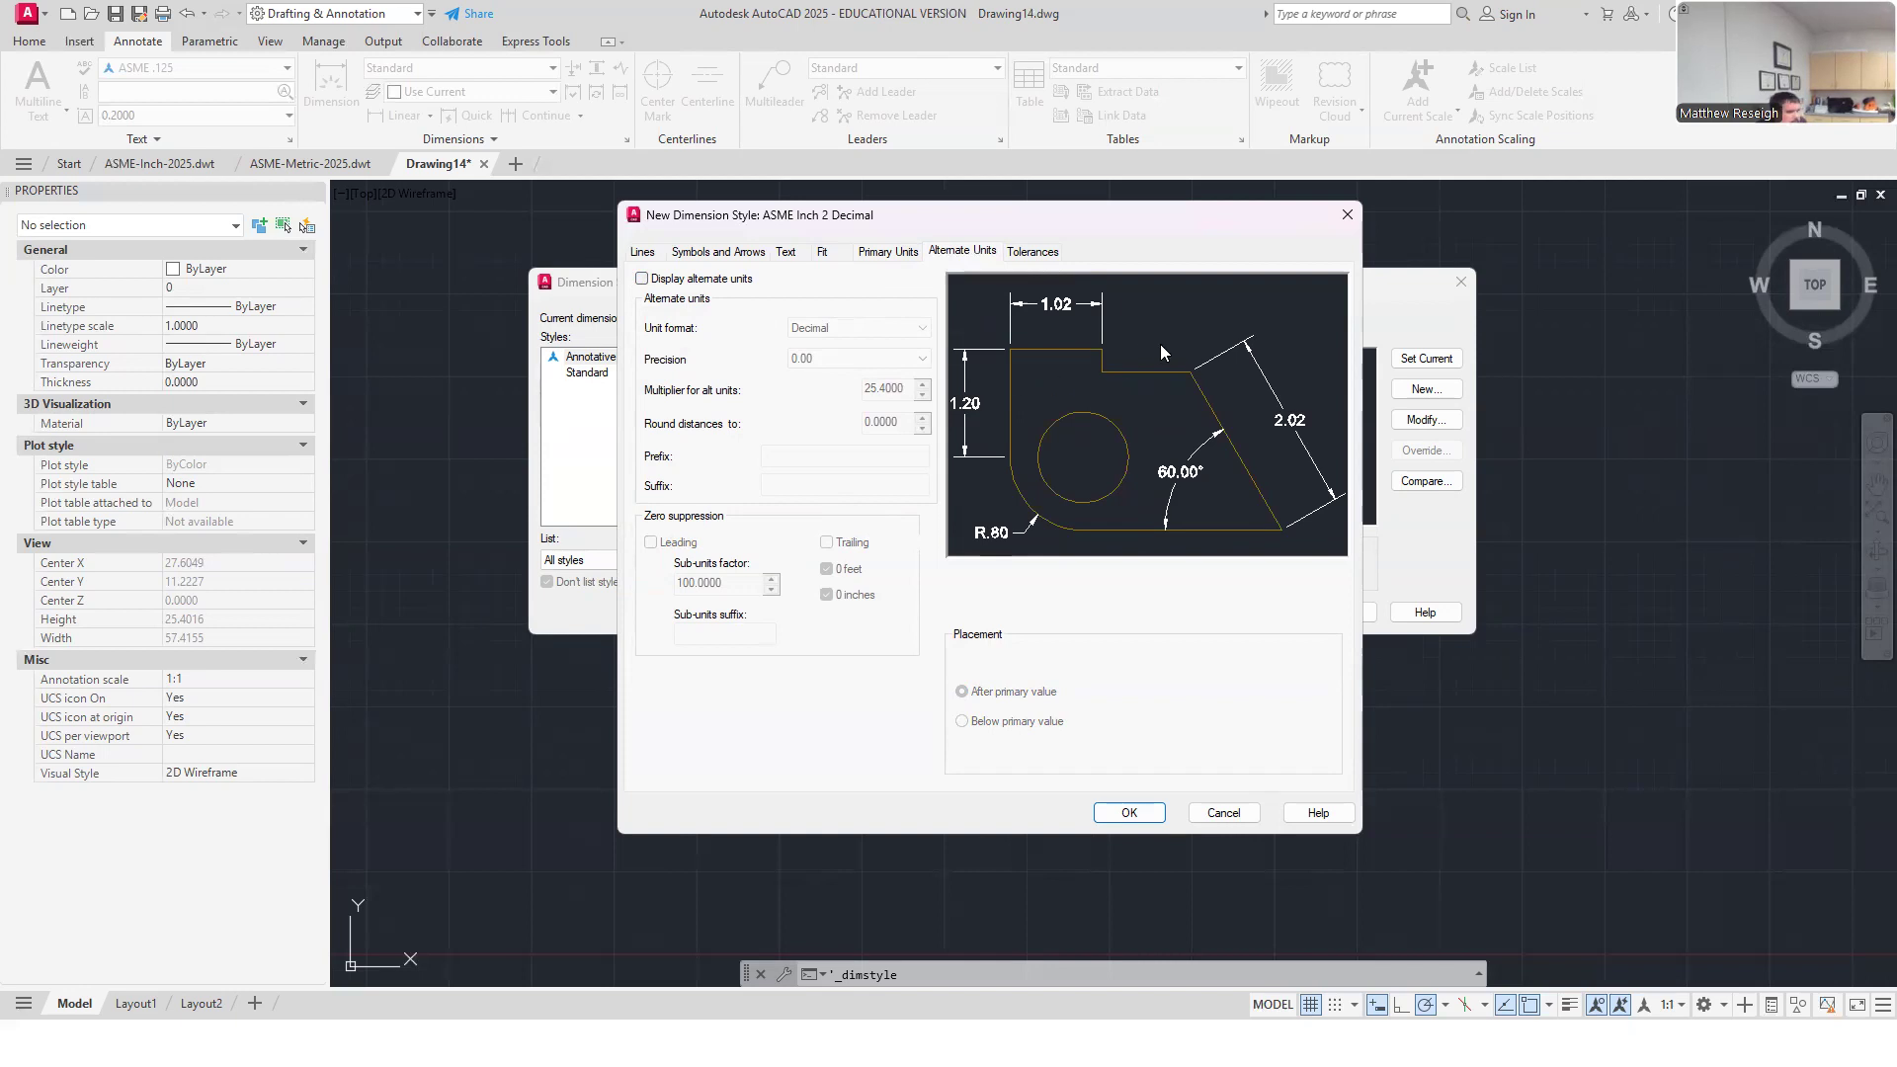
# Step: Review the tolerance settings, save the new dimension style, and make ASME Inch 2 Decimal the current style
pyautogui.click(1034, 253)
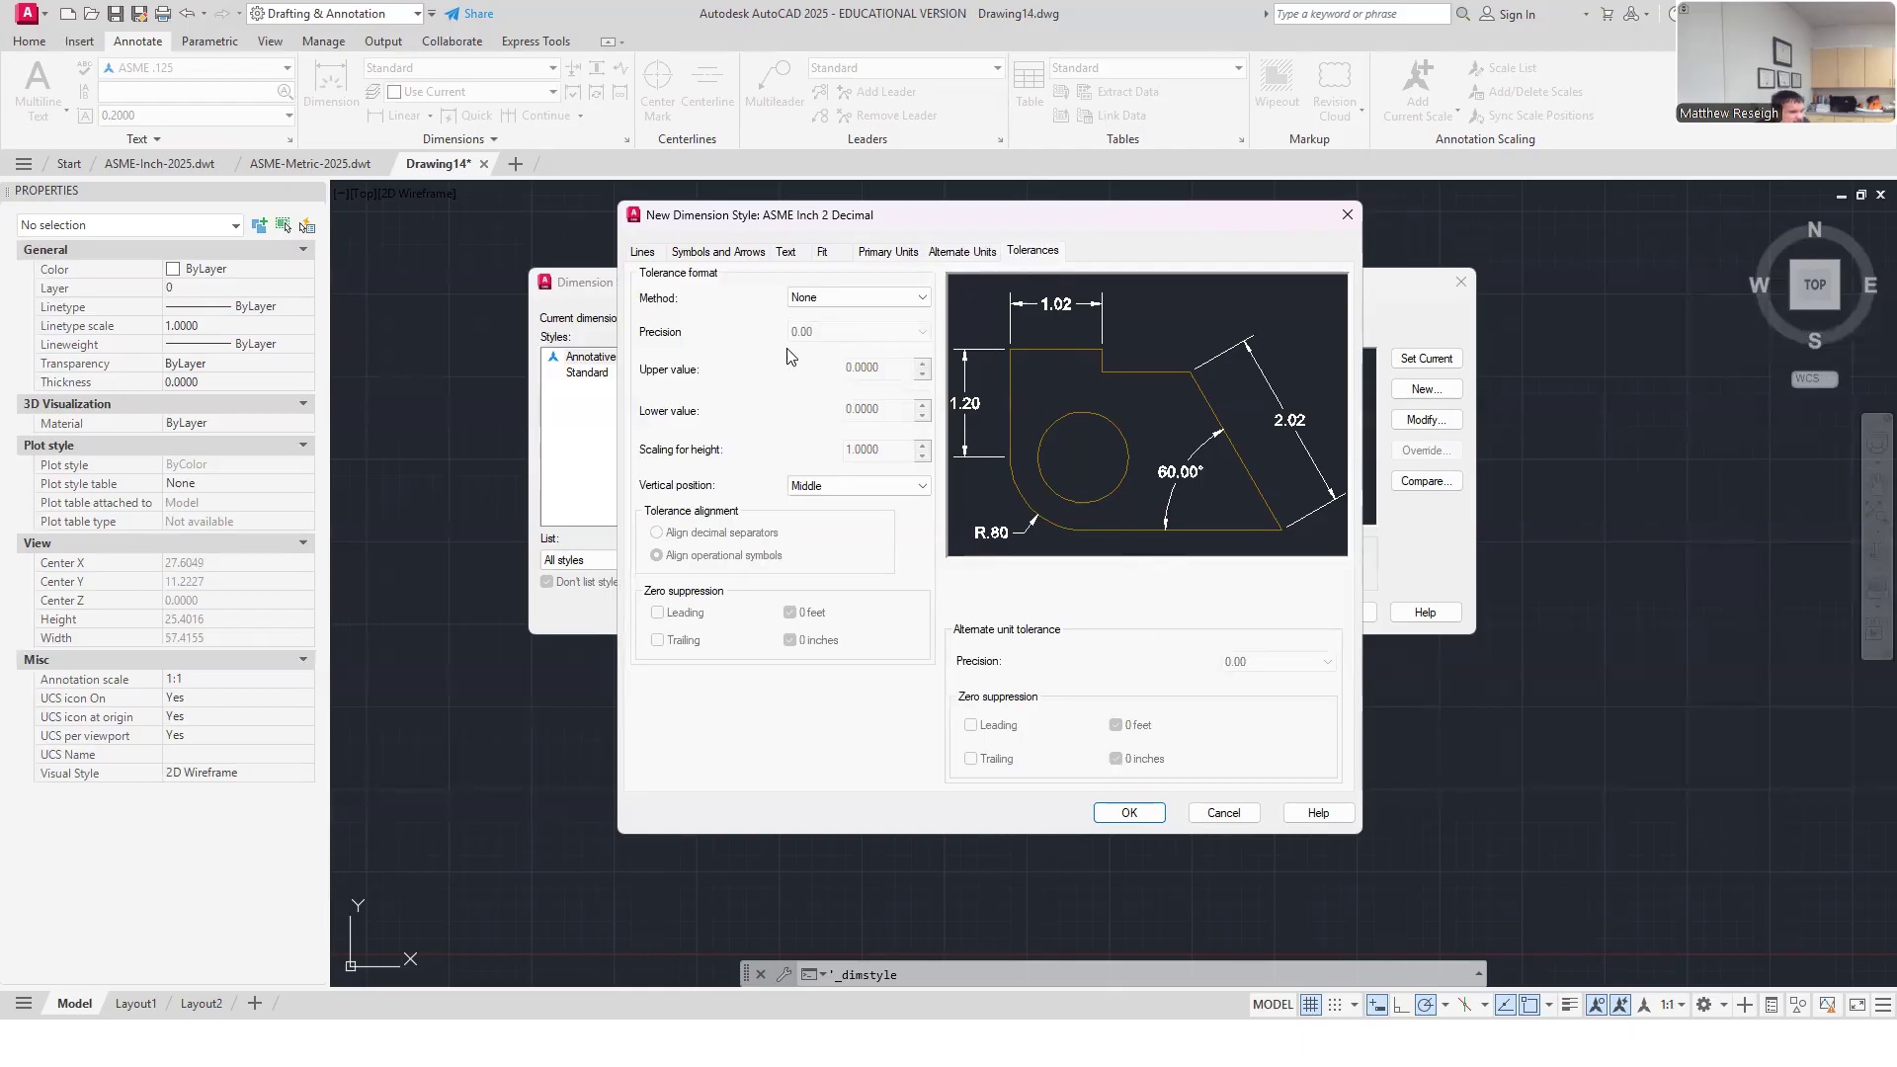
pyautogui.click(1128, 814)
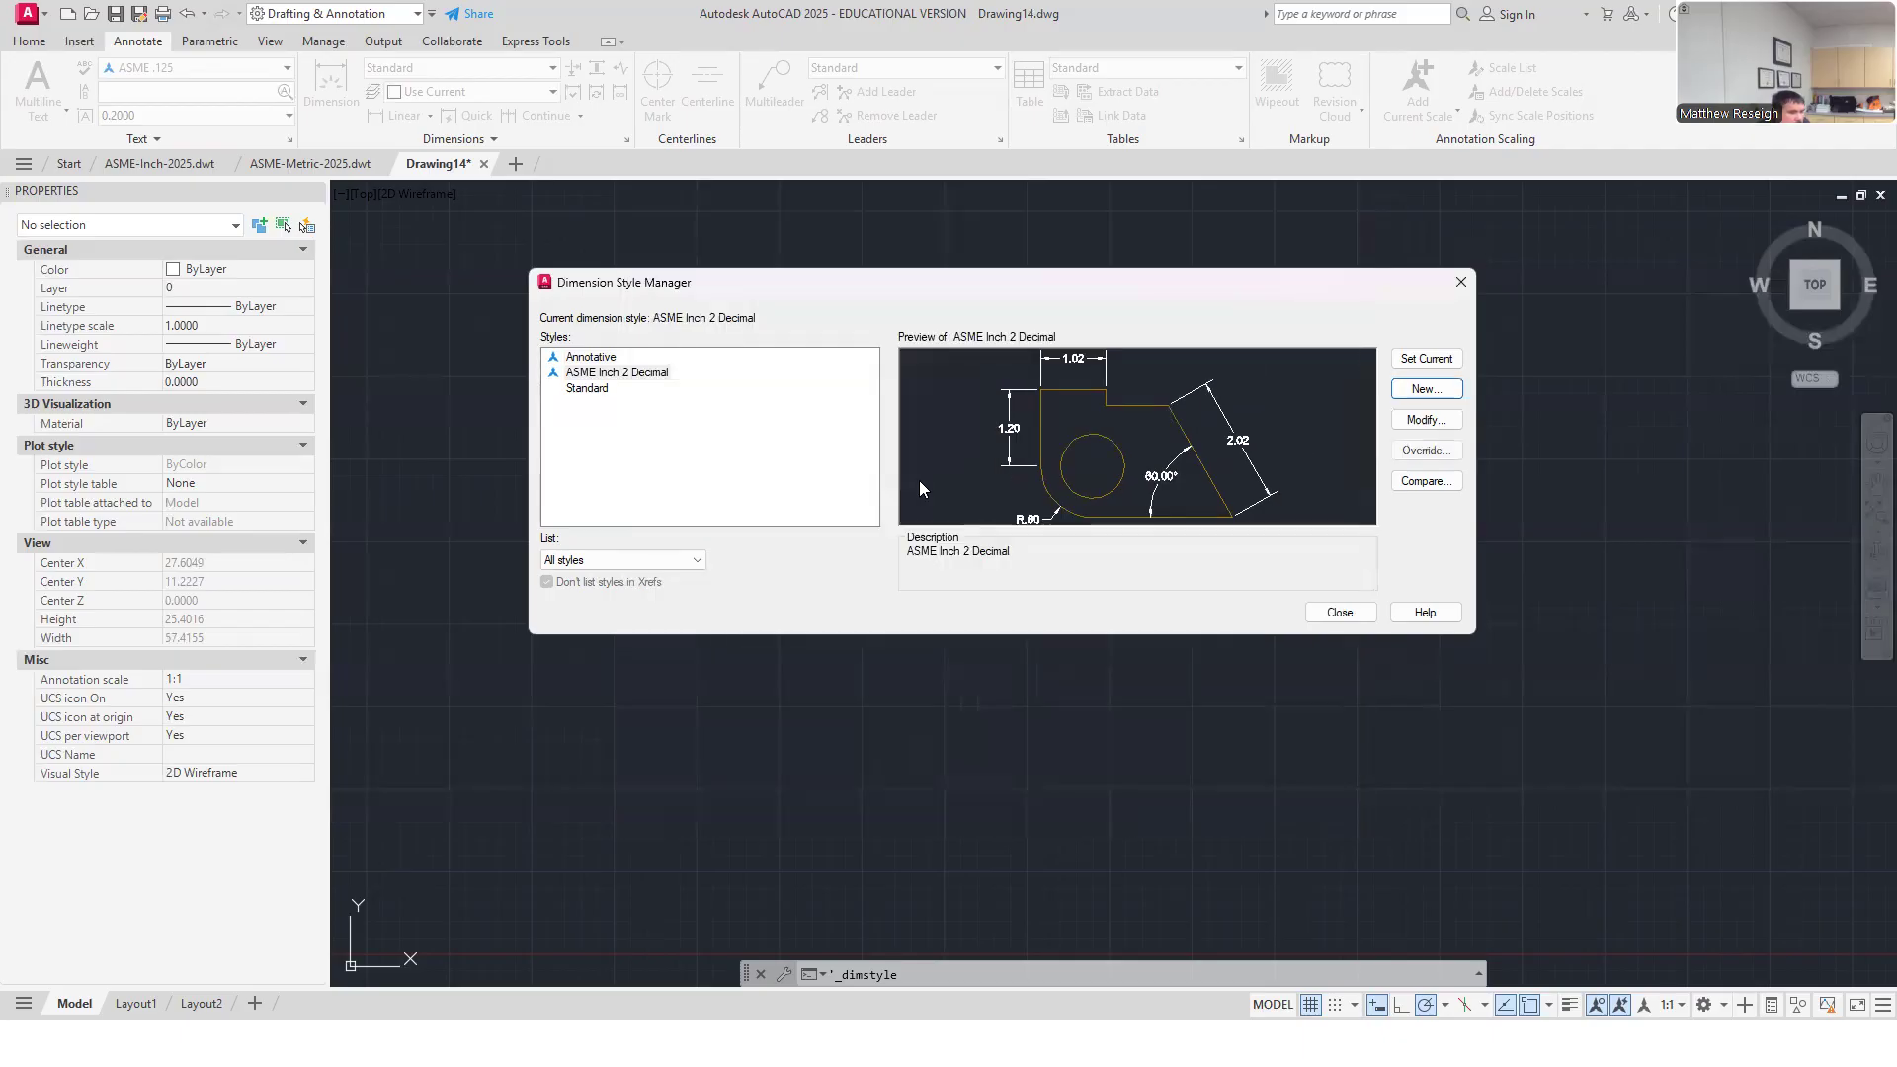
pyautogui.click(644, 377)
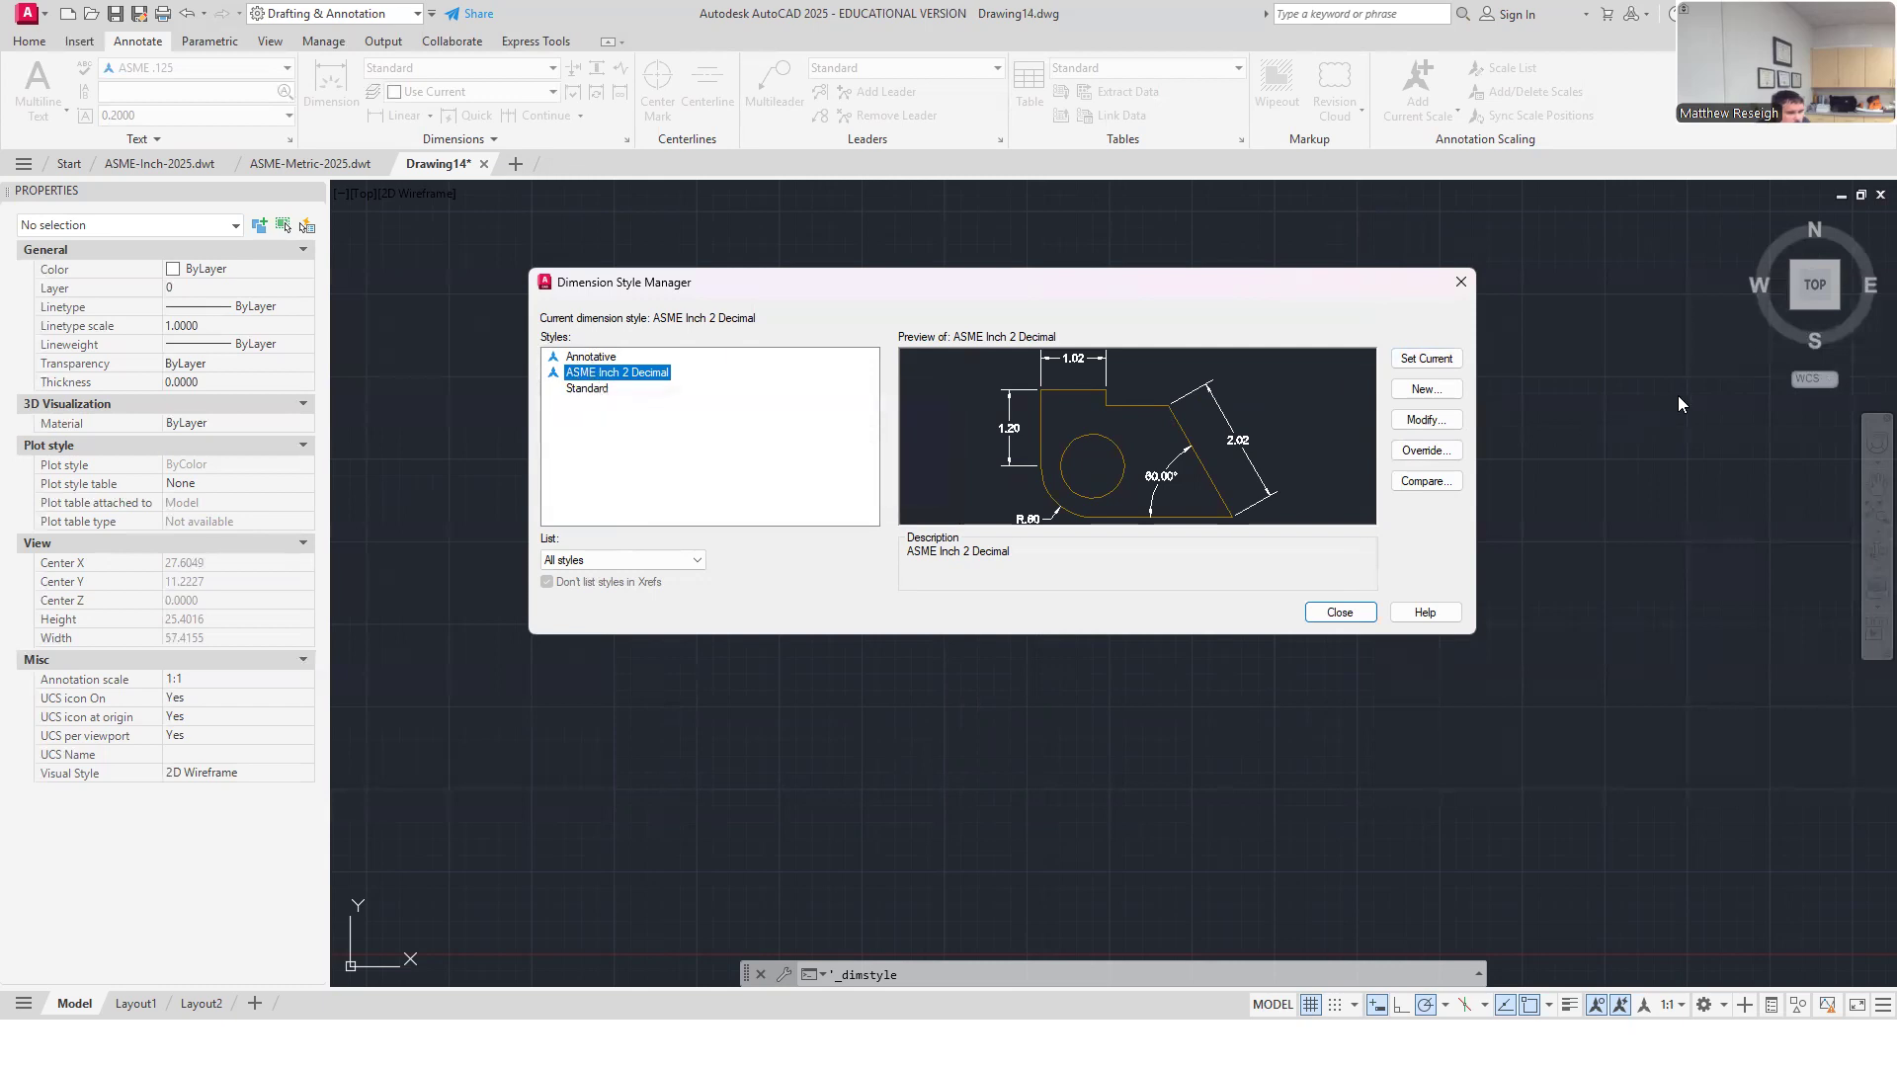
pyautogui.click(1448, 364)
pyautogui.click(1340, 612)
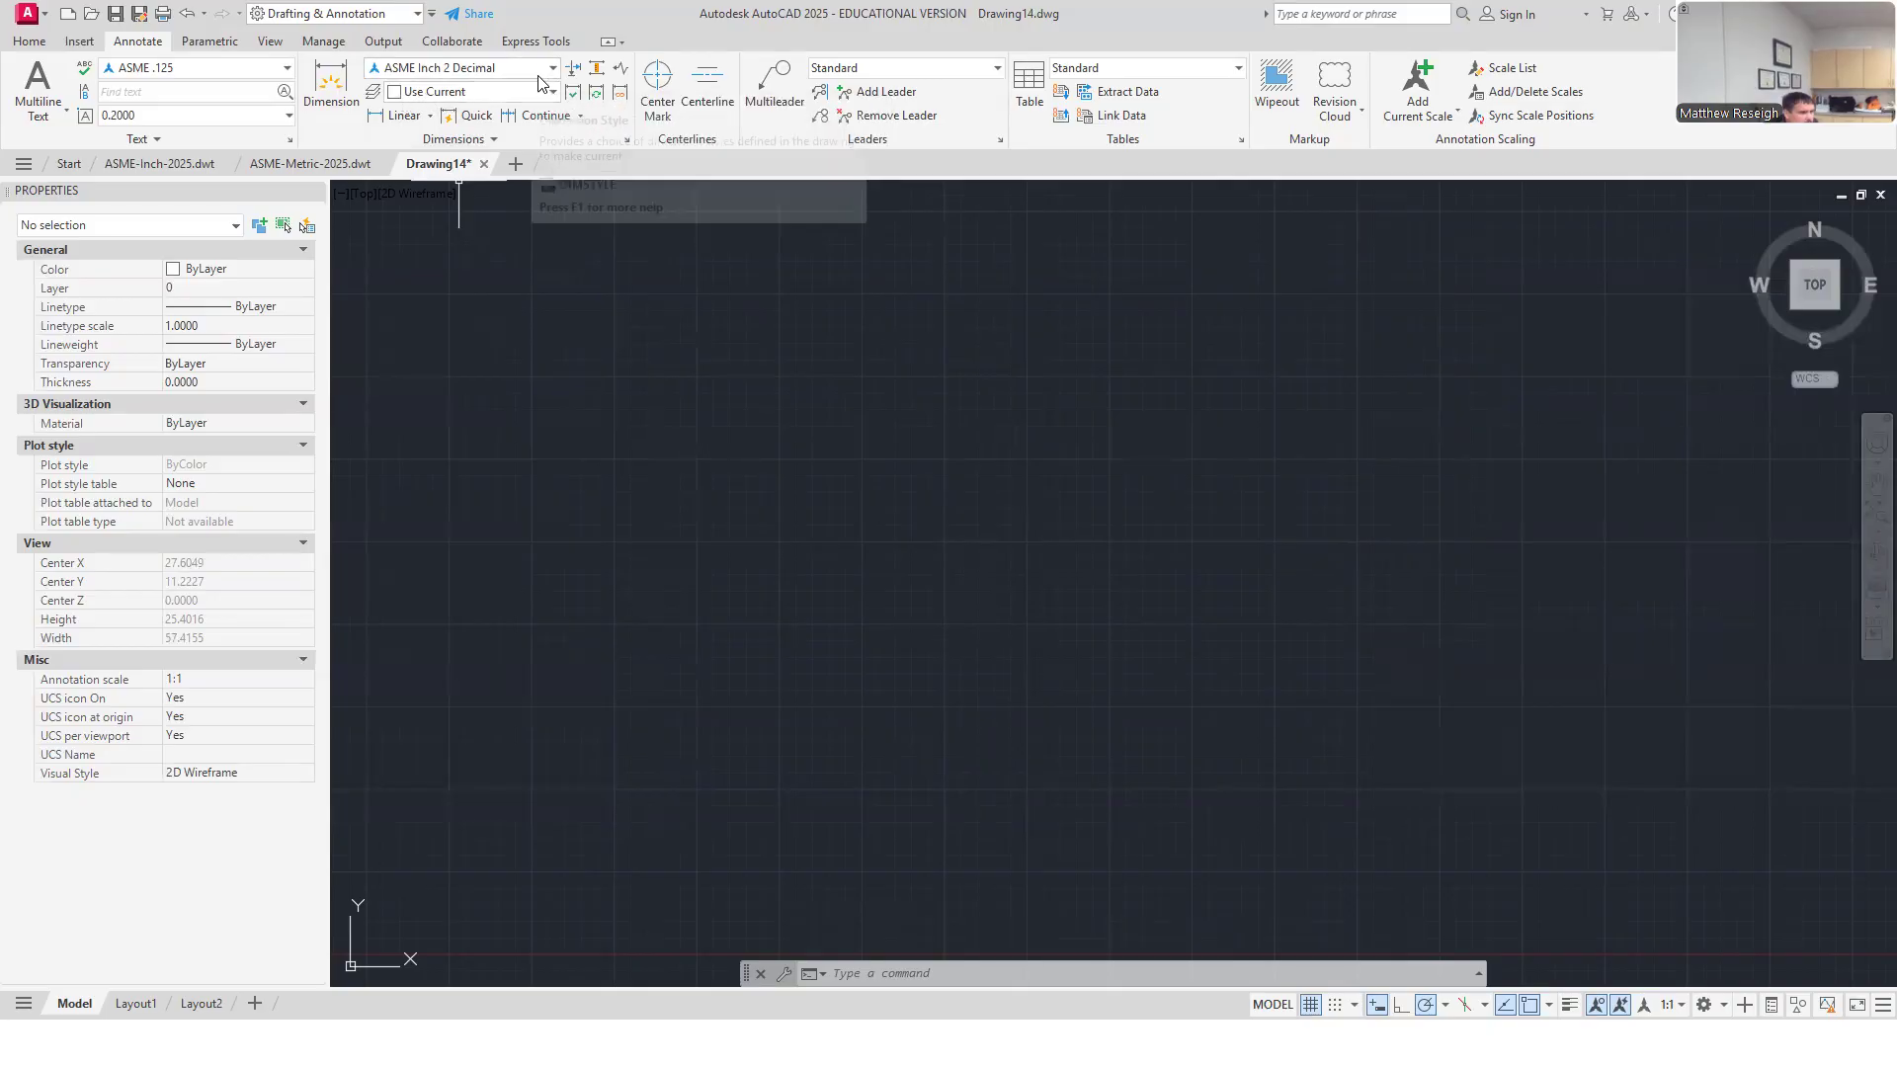
# Step: Check which dimension styles and layers are available in the new drawing, including the dimension layer override
pyautogui.click(437, 71)
pyautogui.click(508, 156)
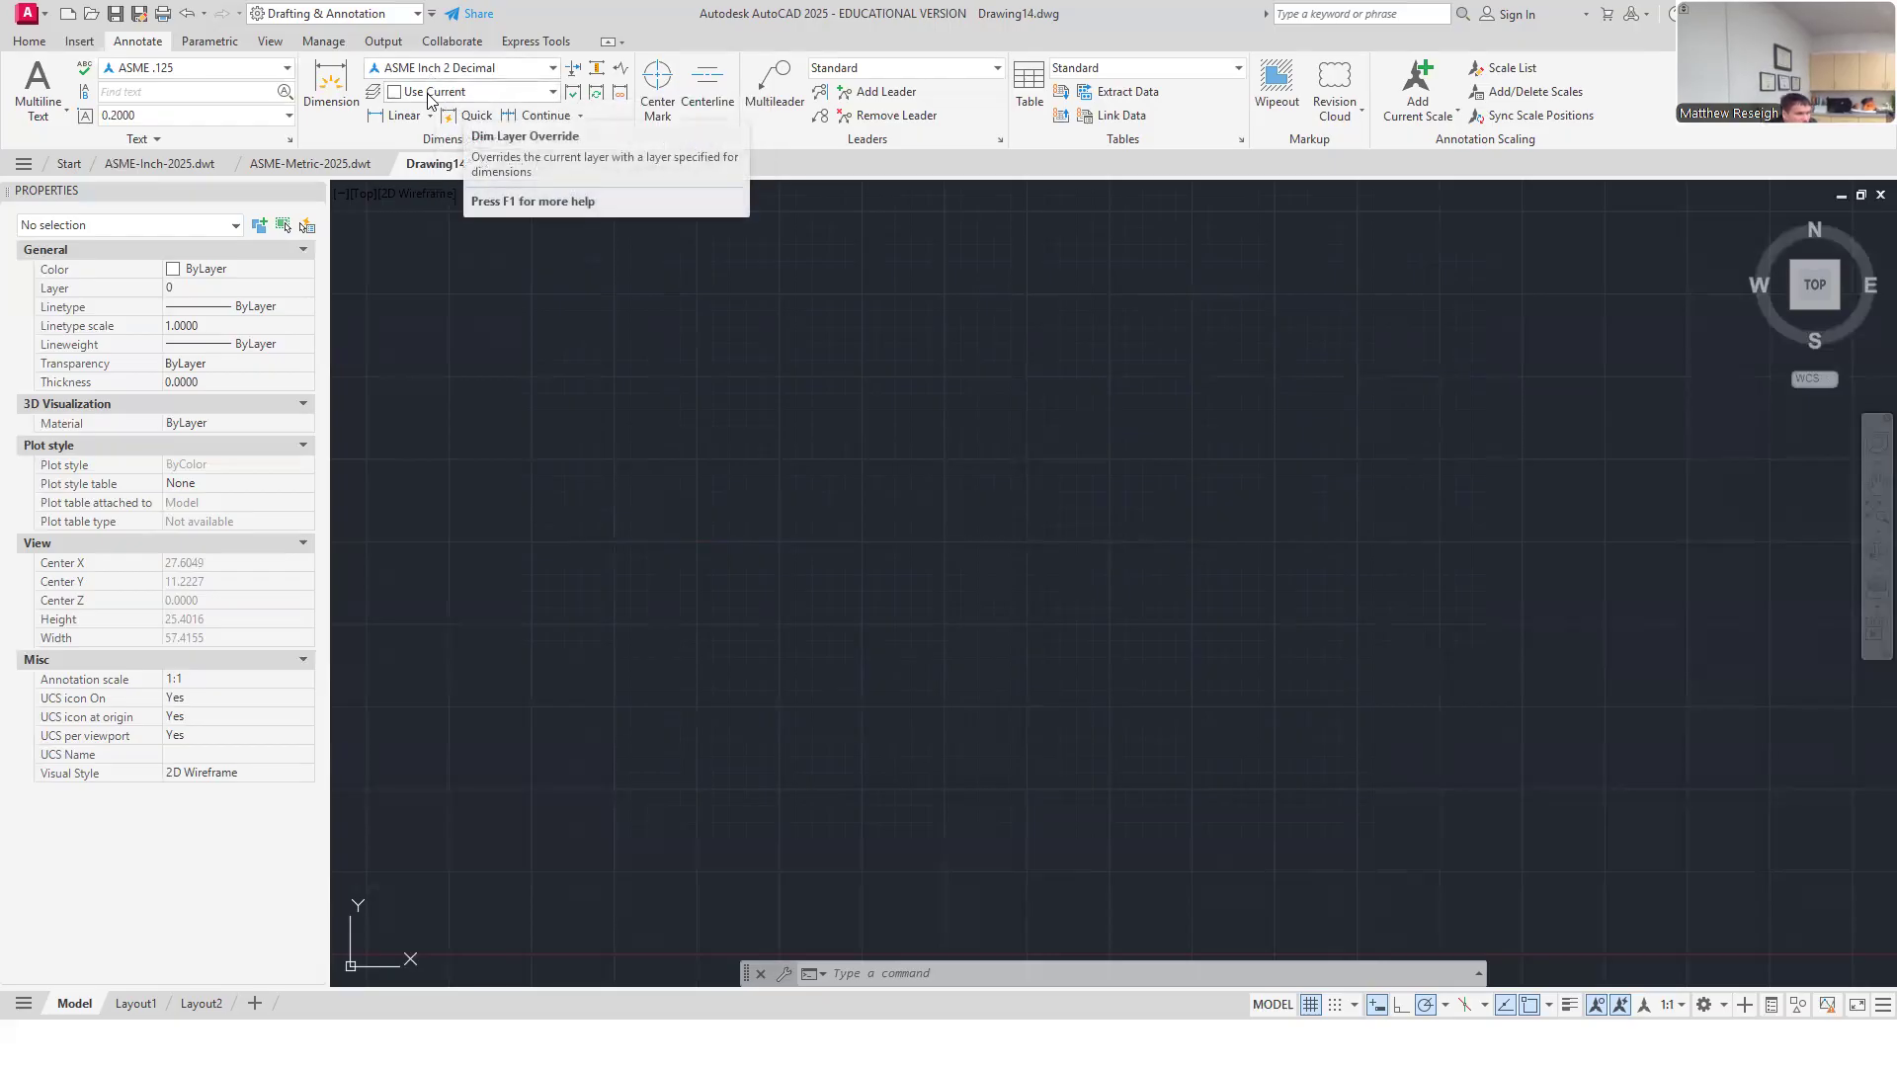
pyautogui.click(28, 41)
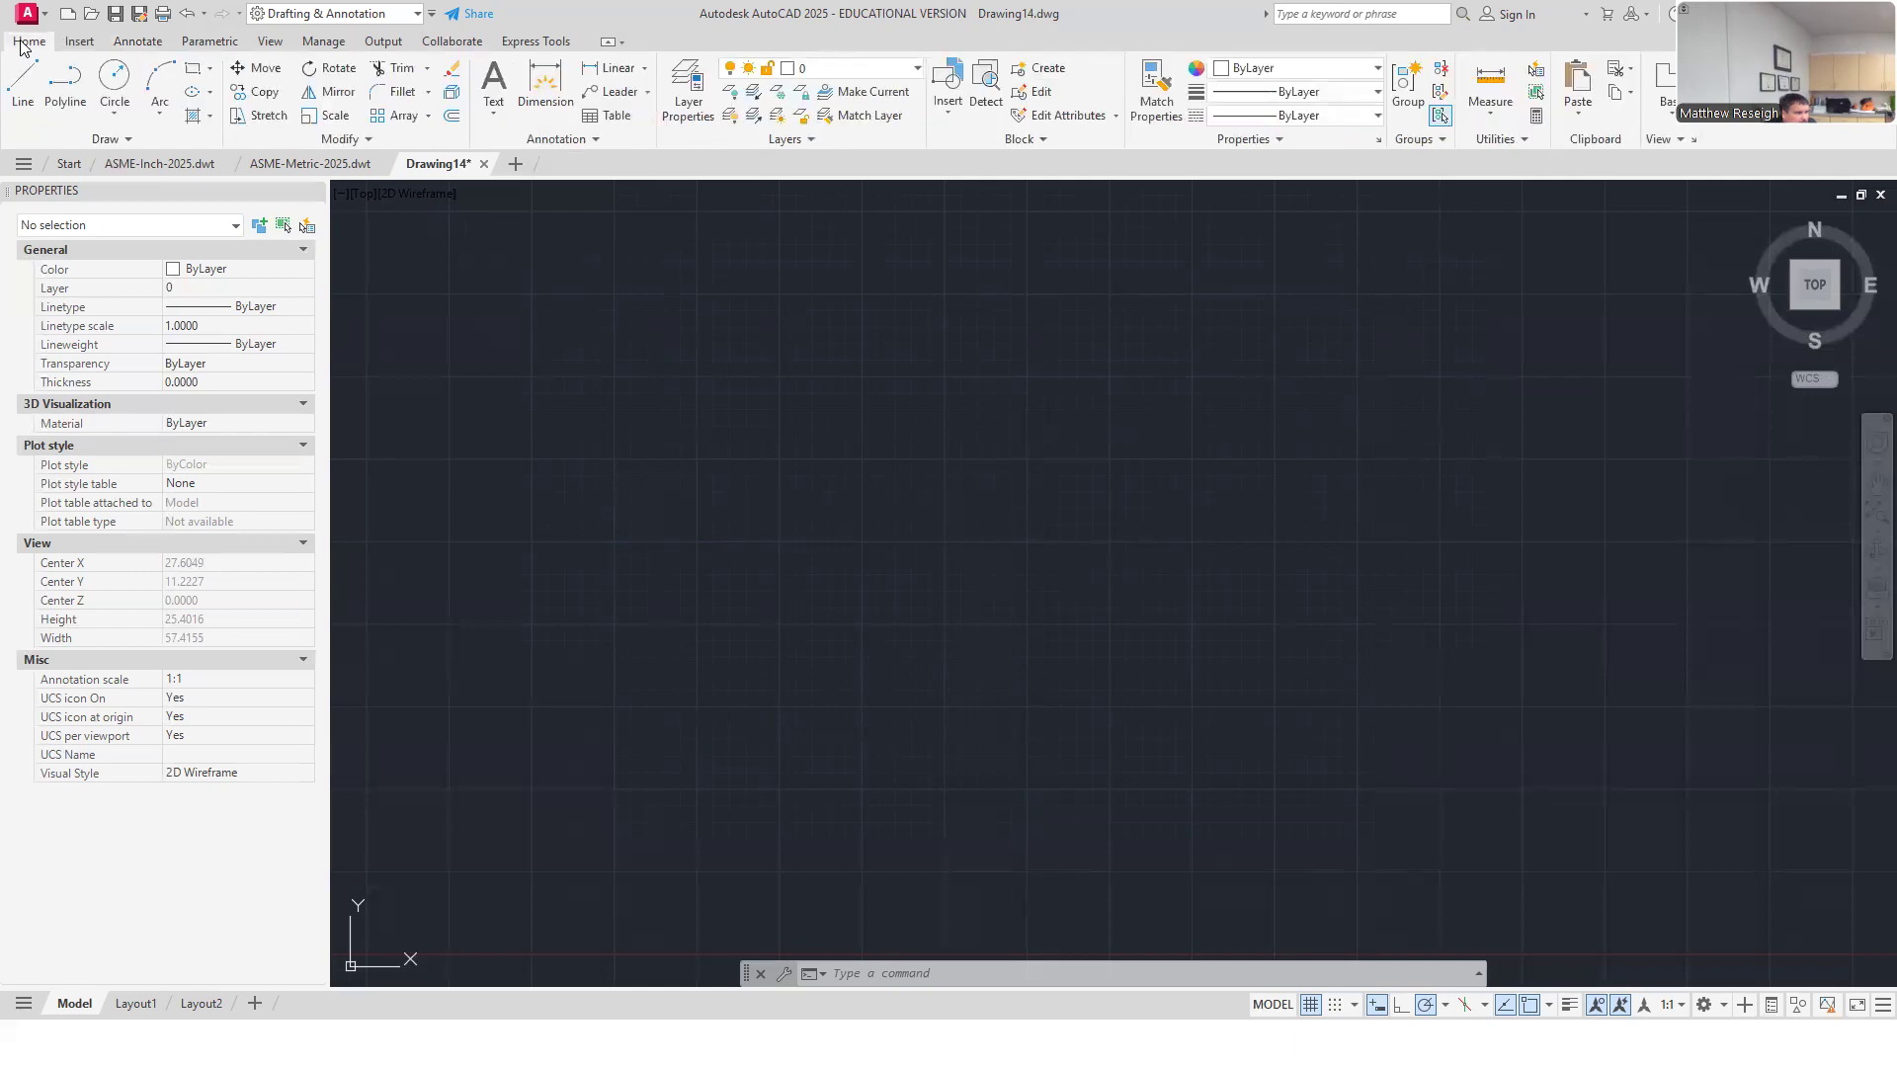
pyautogui.click(915, 69)
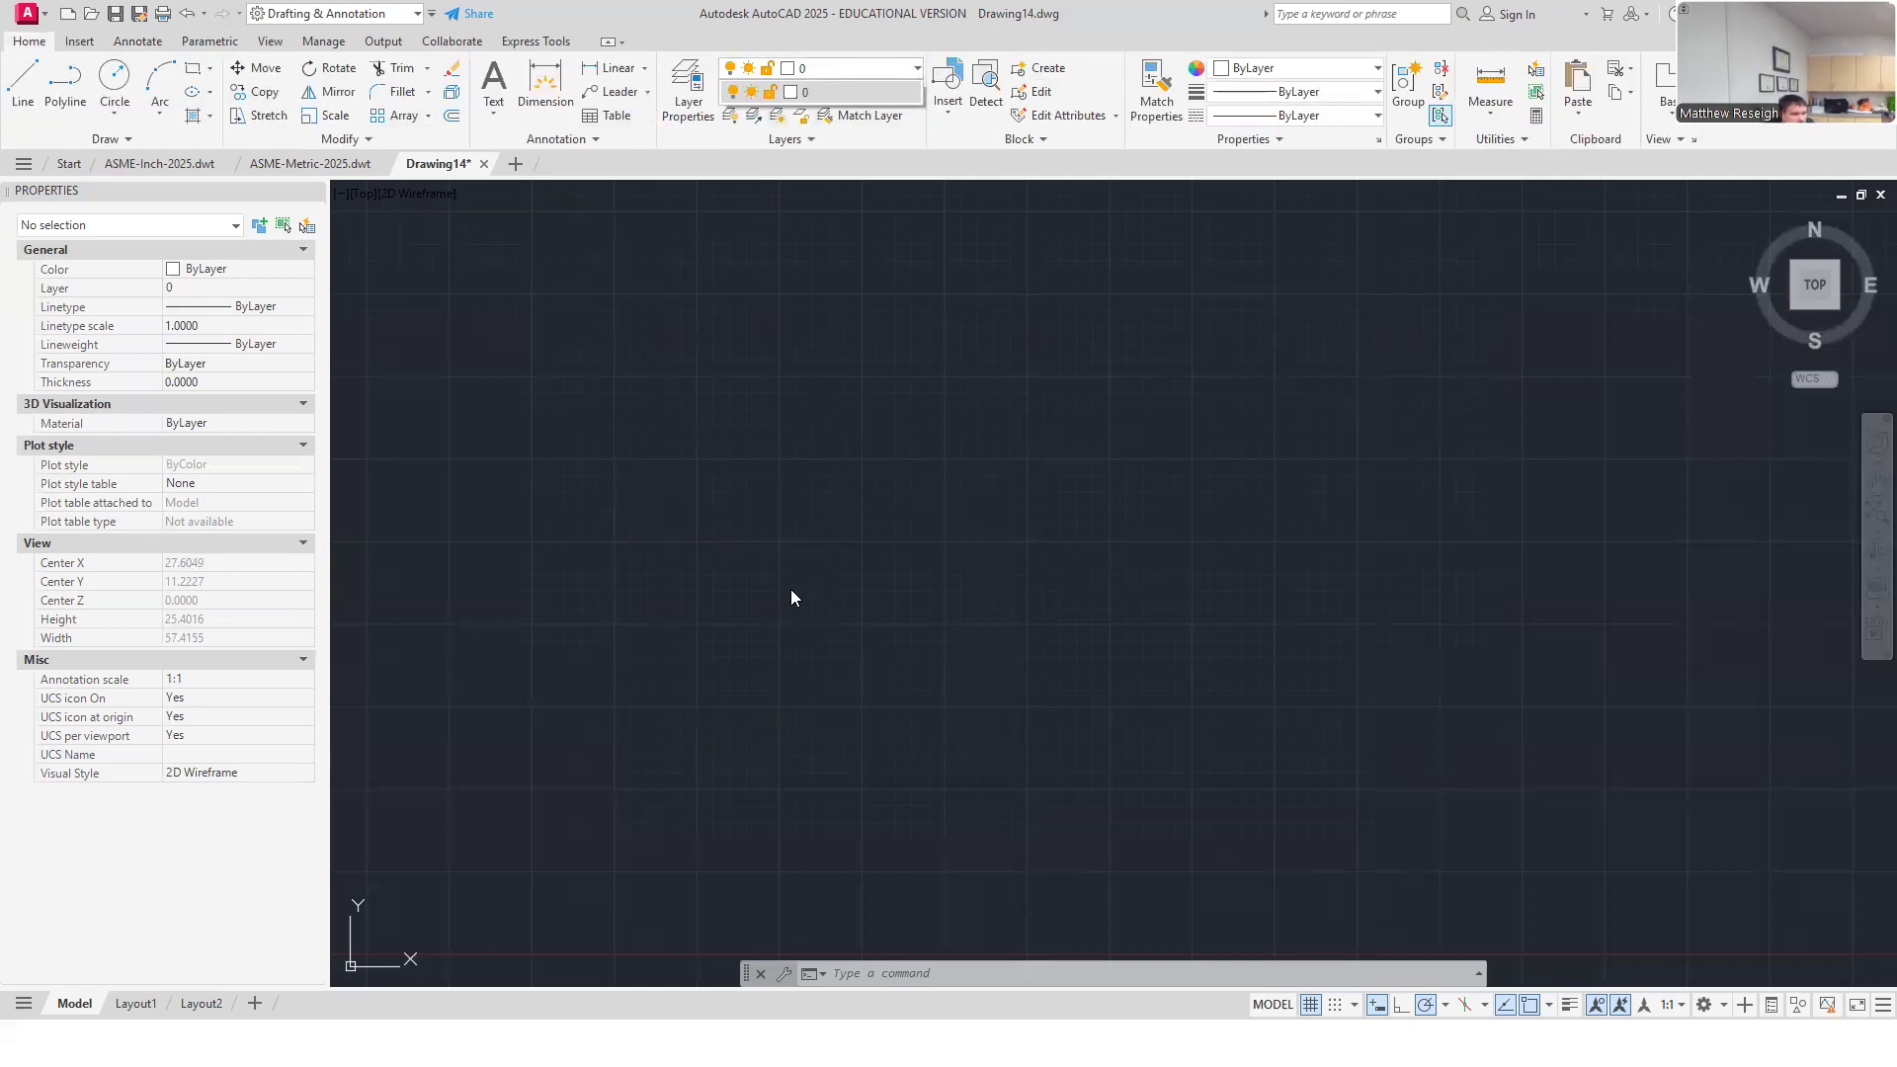
pyautogui.click(892, 79)
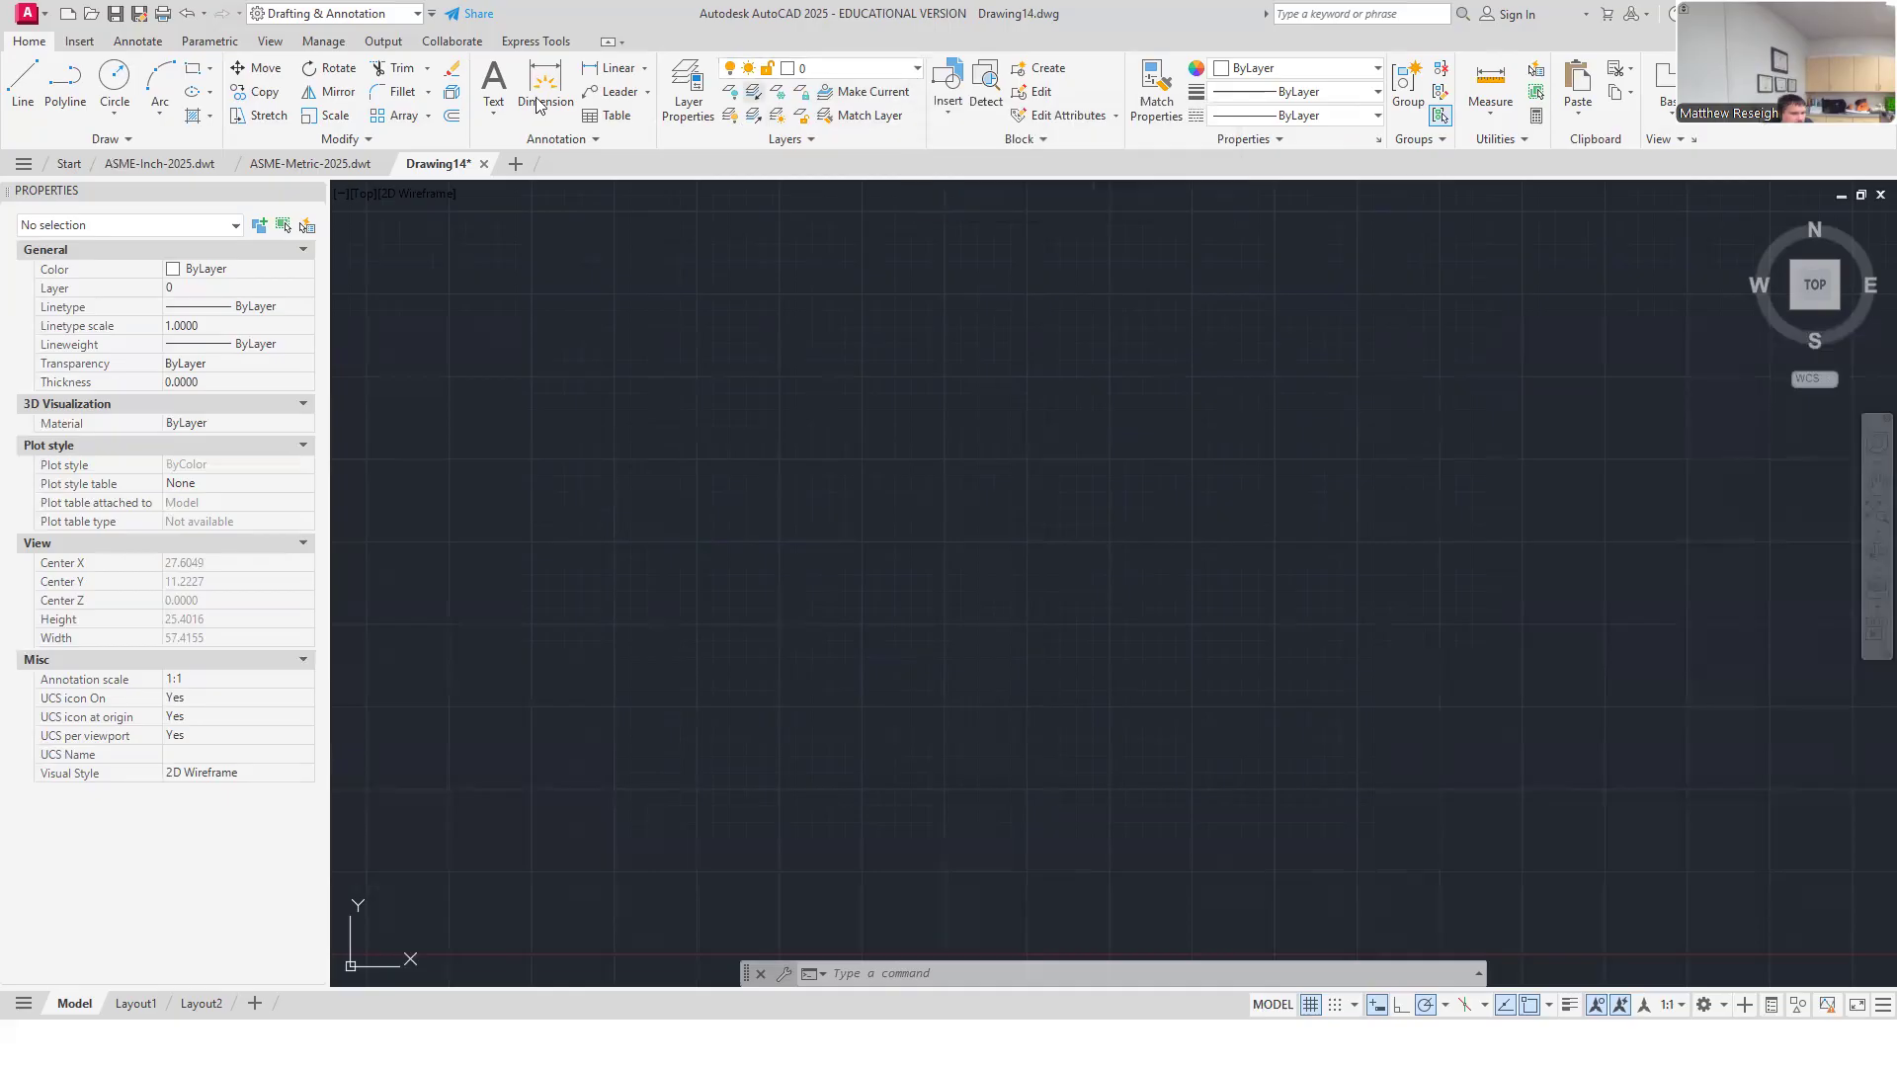
pyautogui.click(120, 44)
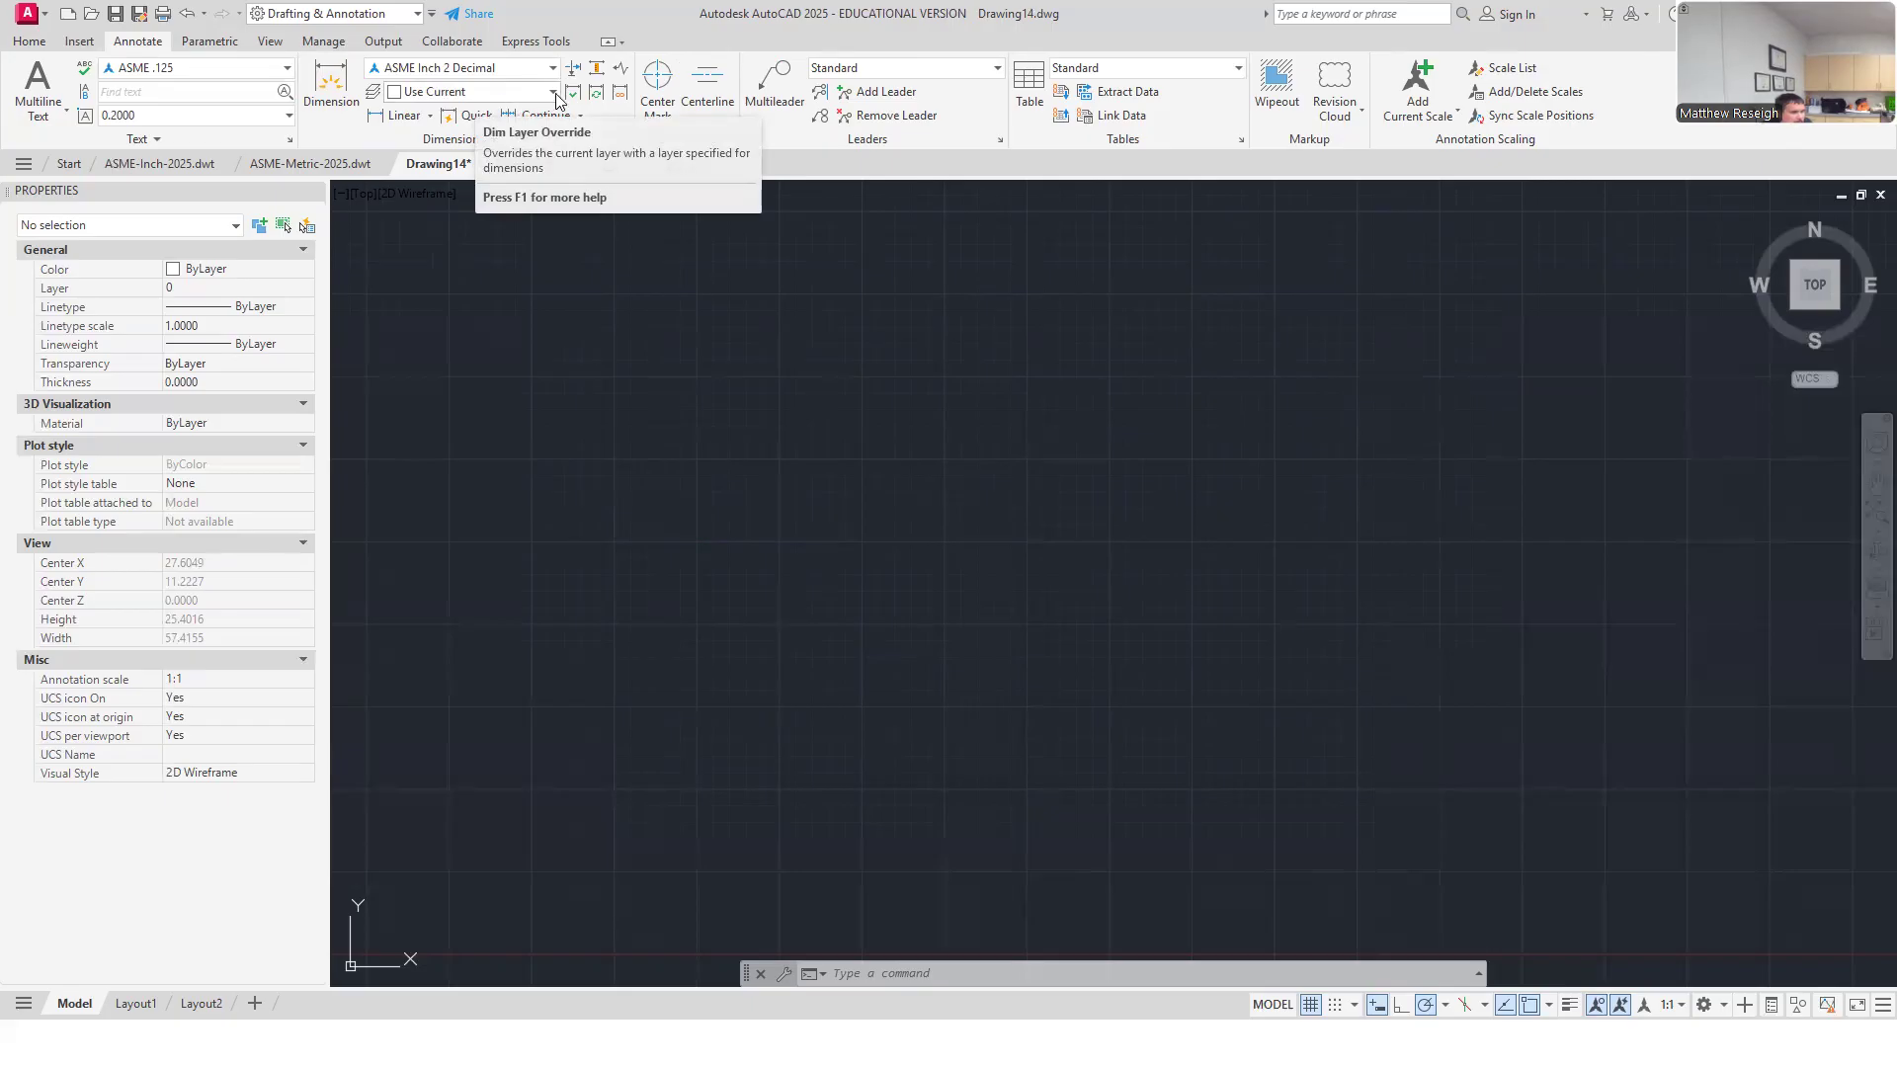
pyautogui.click(589, 348)
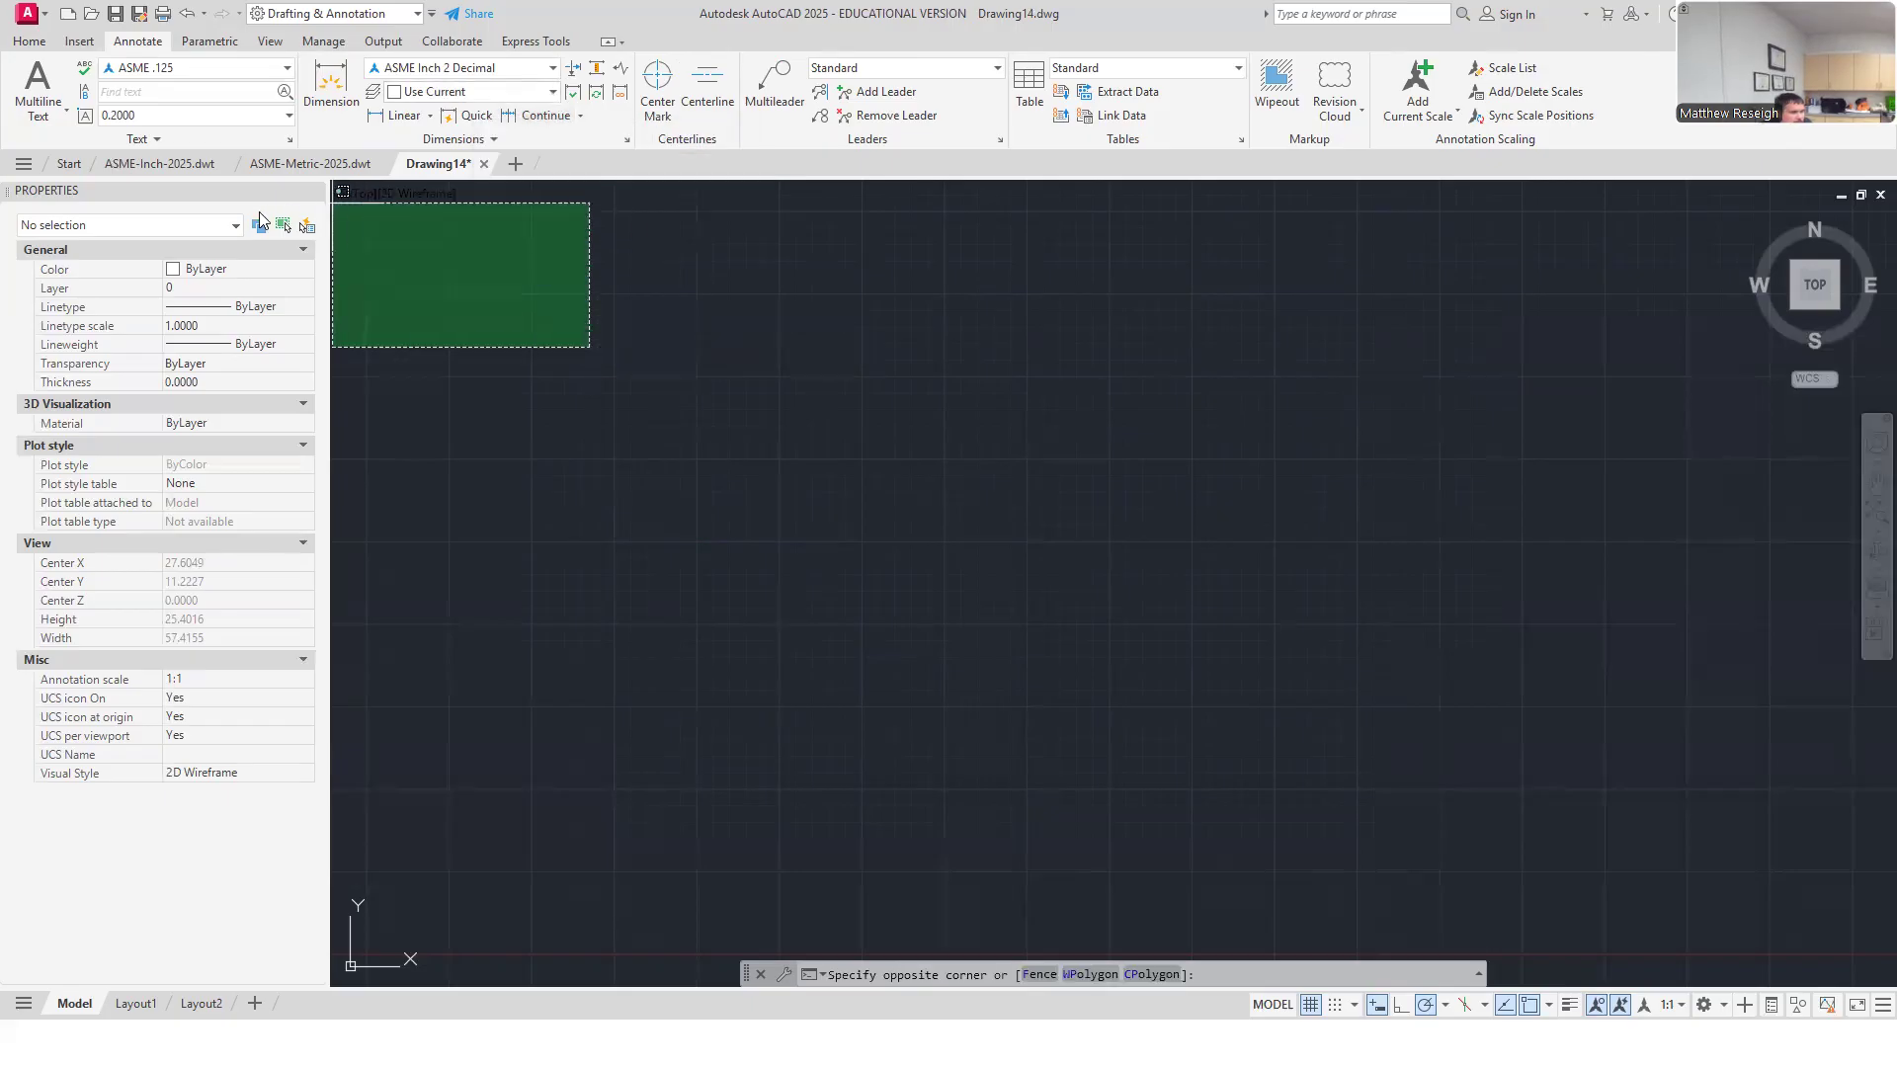
pyautogui.click(540, 389)
# Step: In the ASME-Inch-2025 template, examine the dimension layer override with DIMENSION chosen and the current layer, and return to Drawing14
pyautogui.click(164, 164)
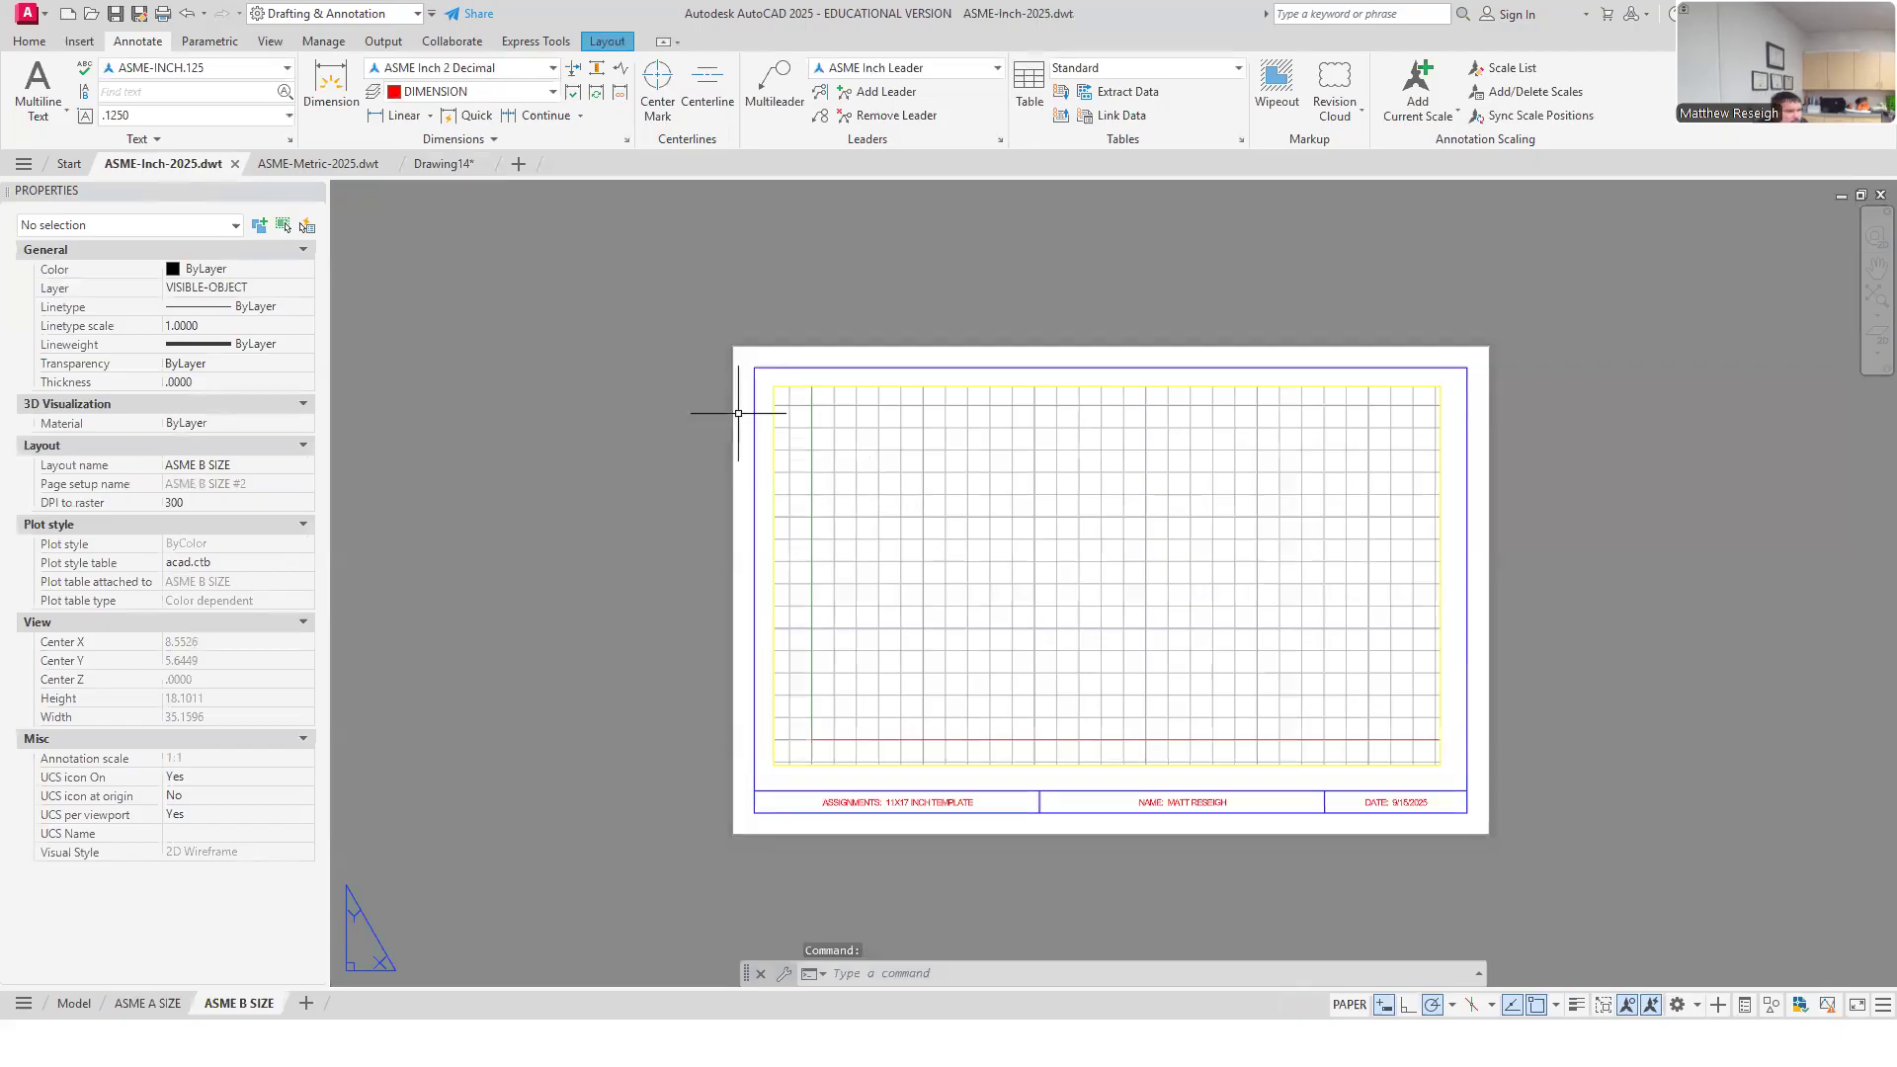
pyautogui.click(552, 92)
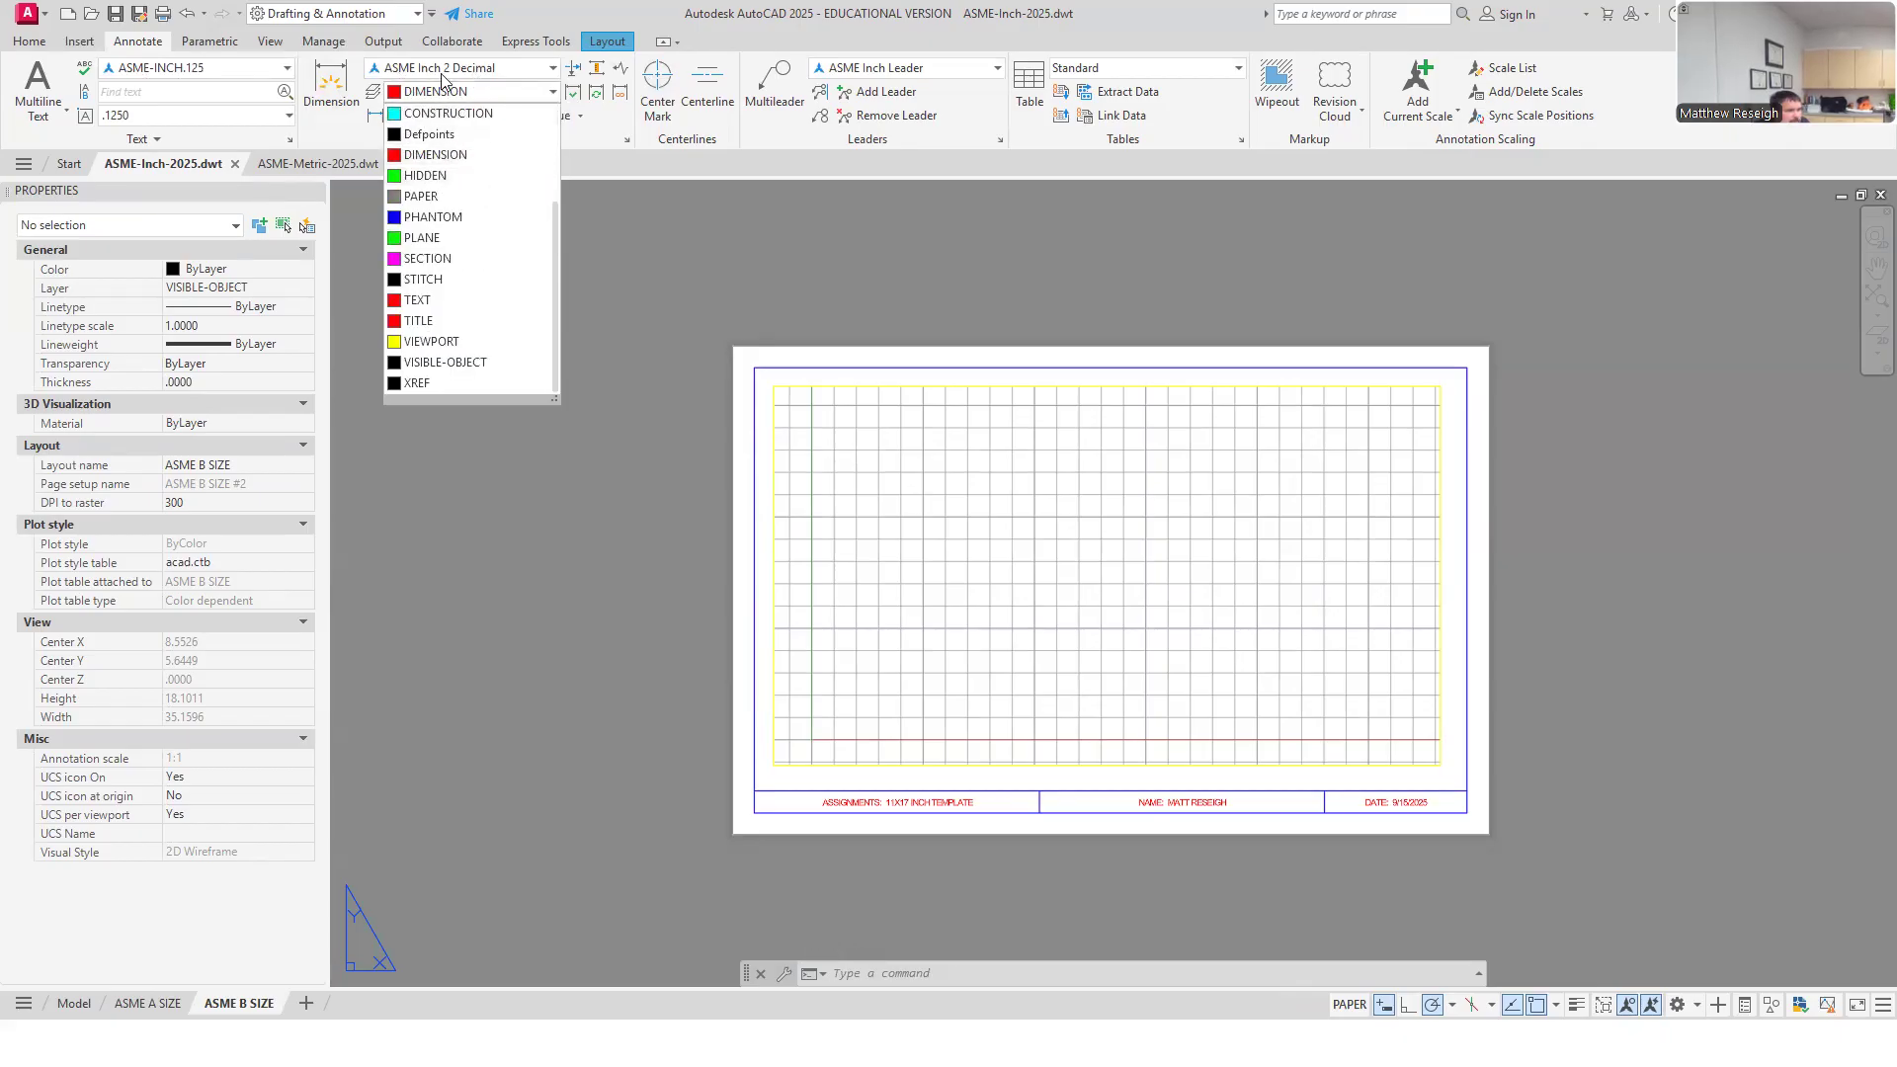
pyautogui.click(451, 156)
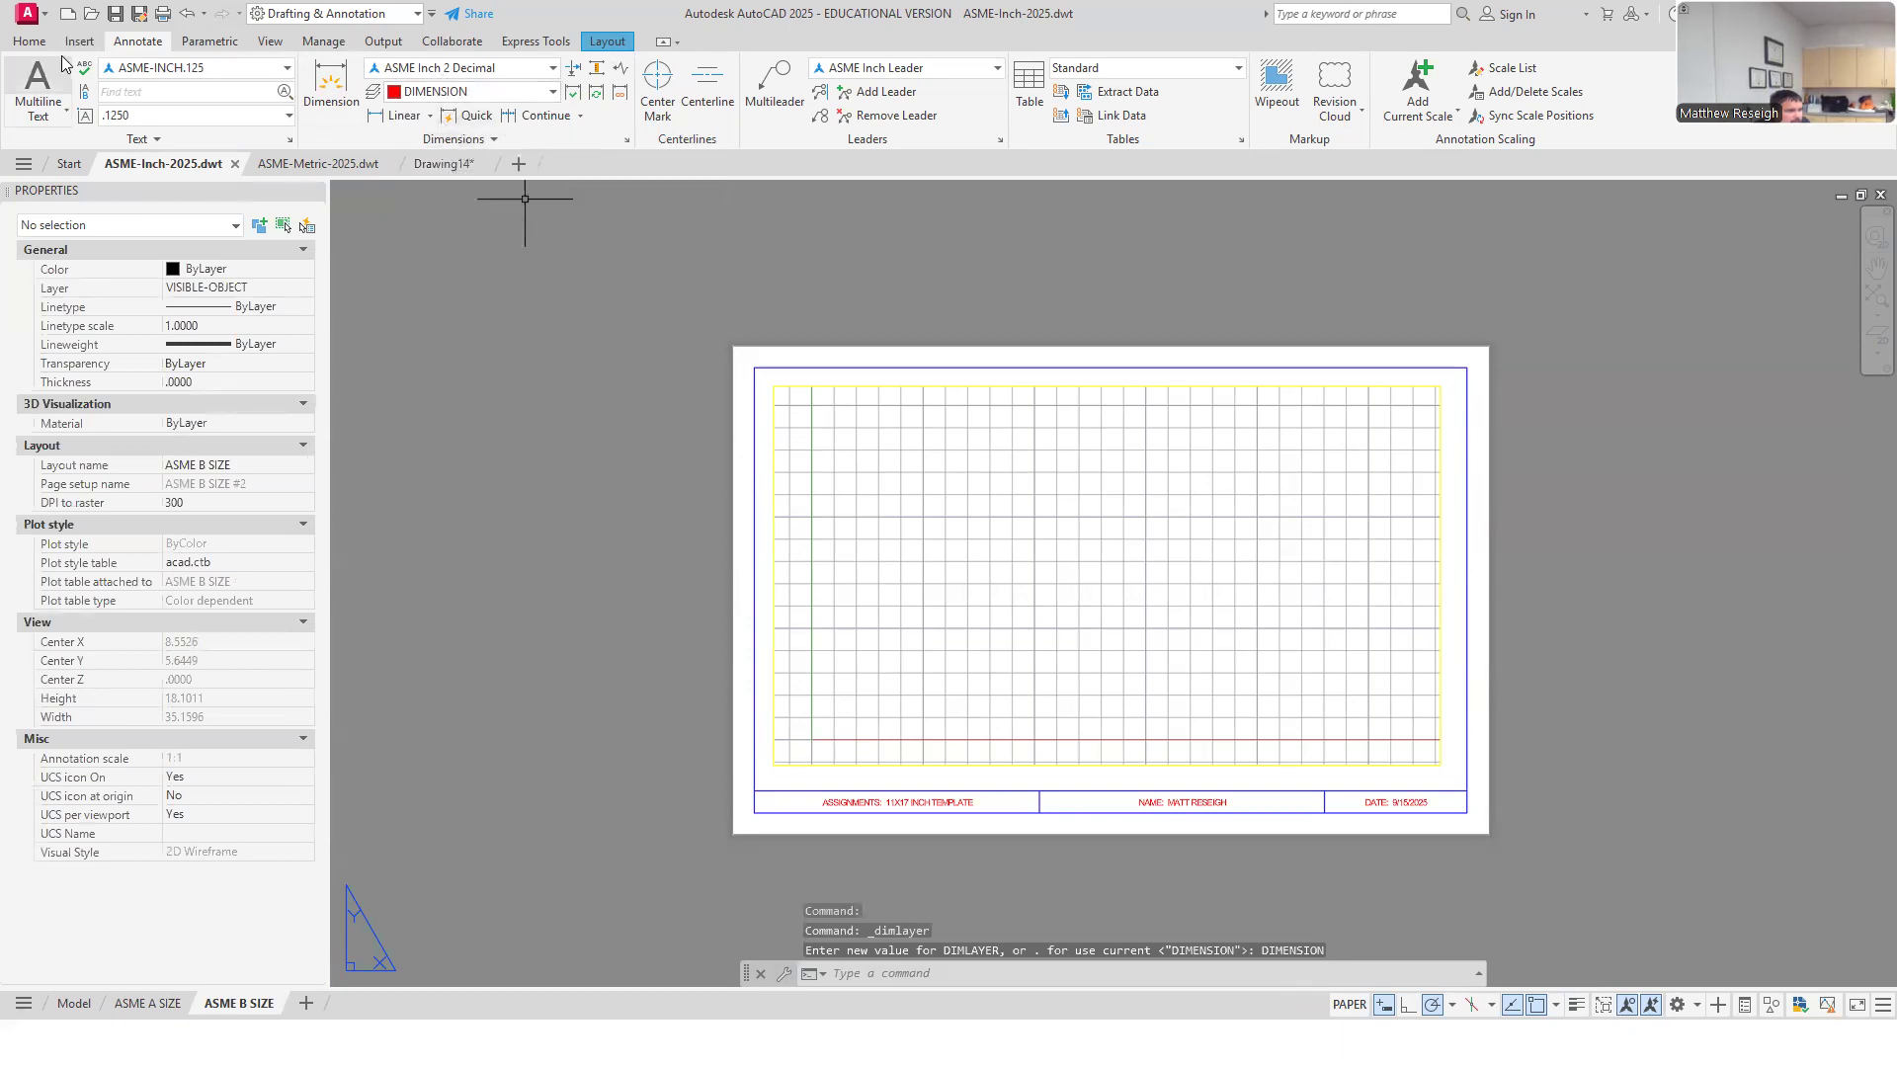
pyautogui.click(29, 40)
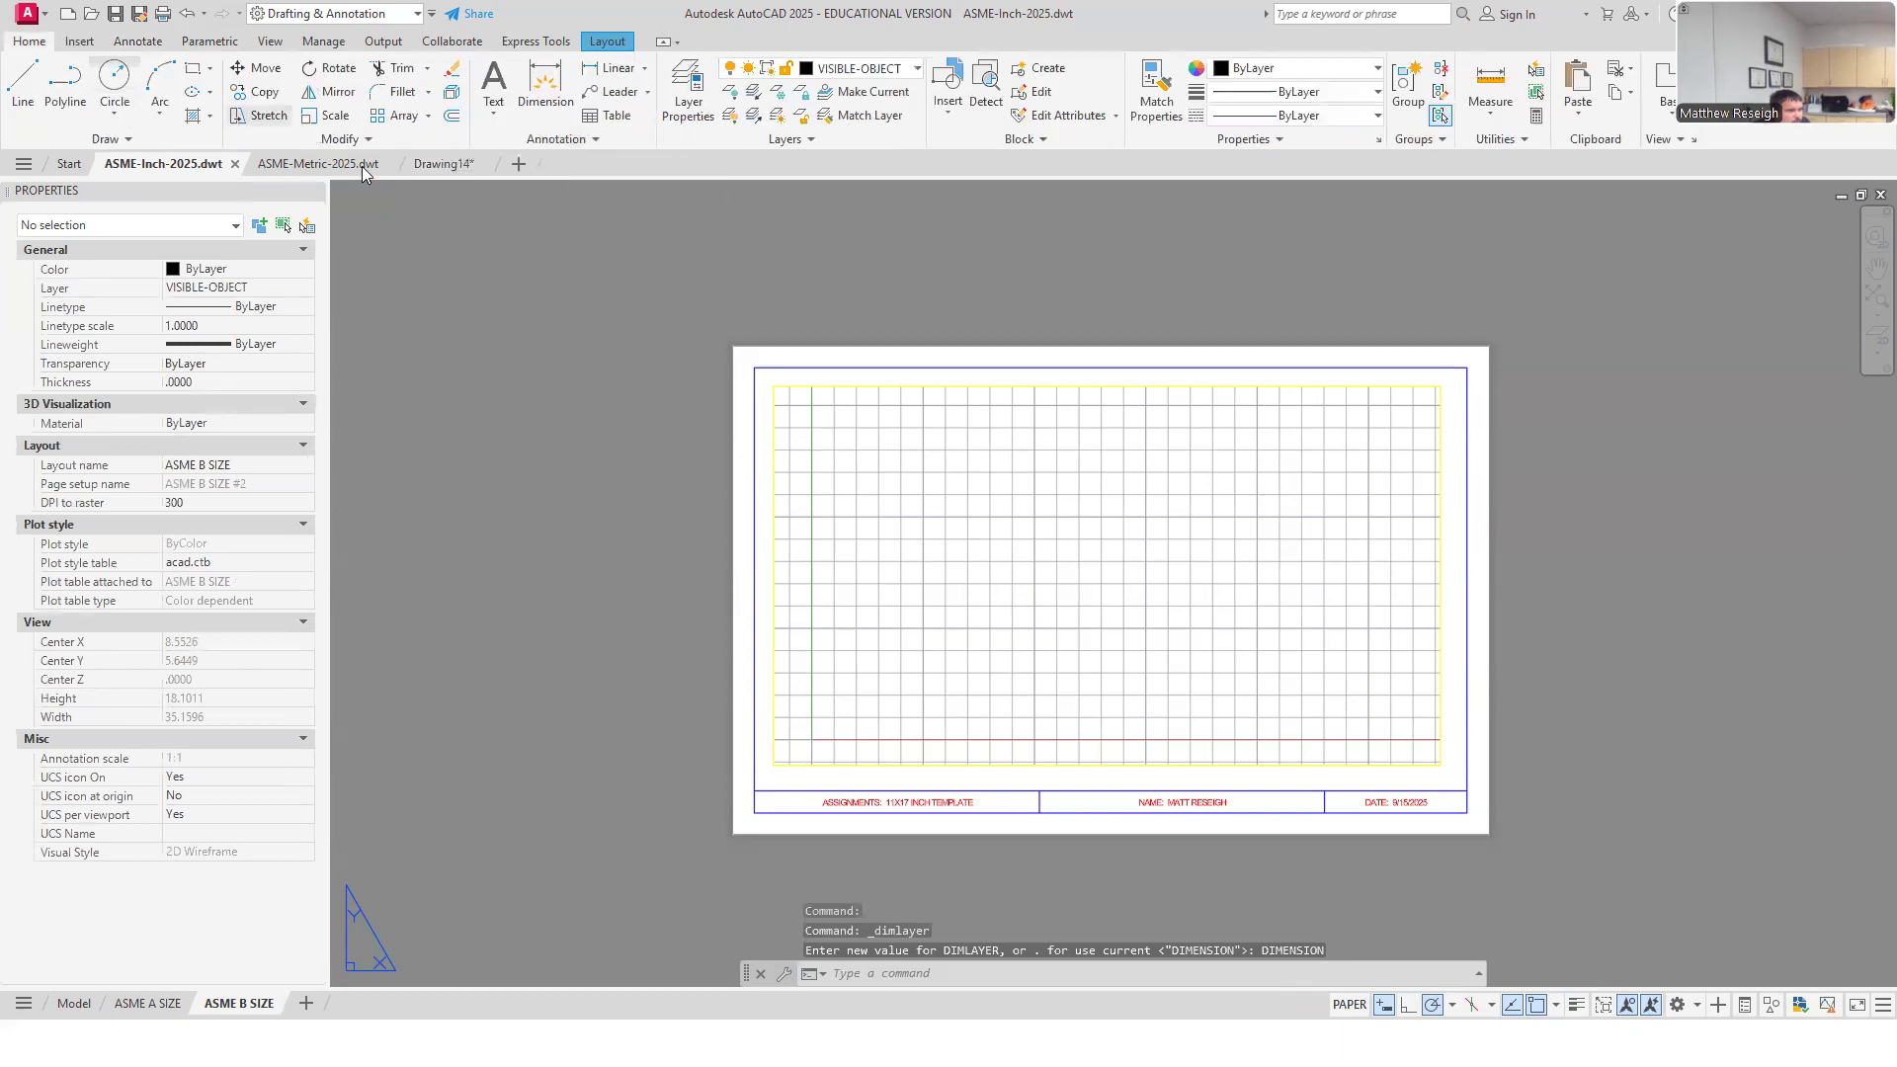
pyautogui.click(138, 41)
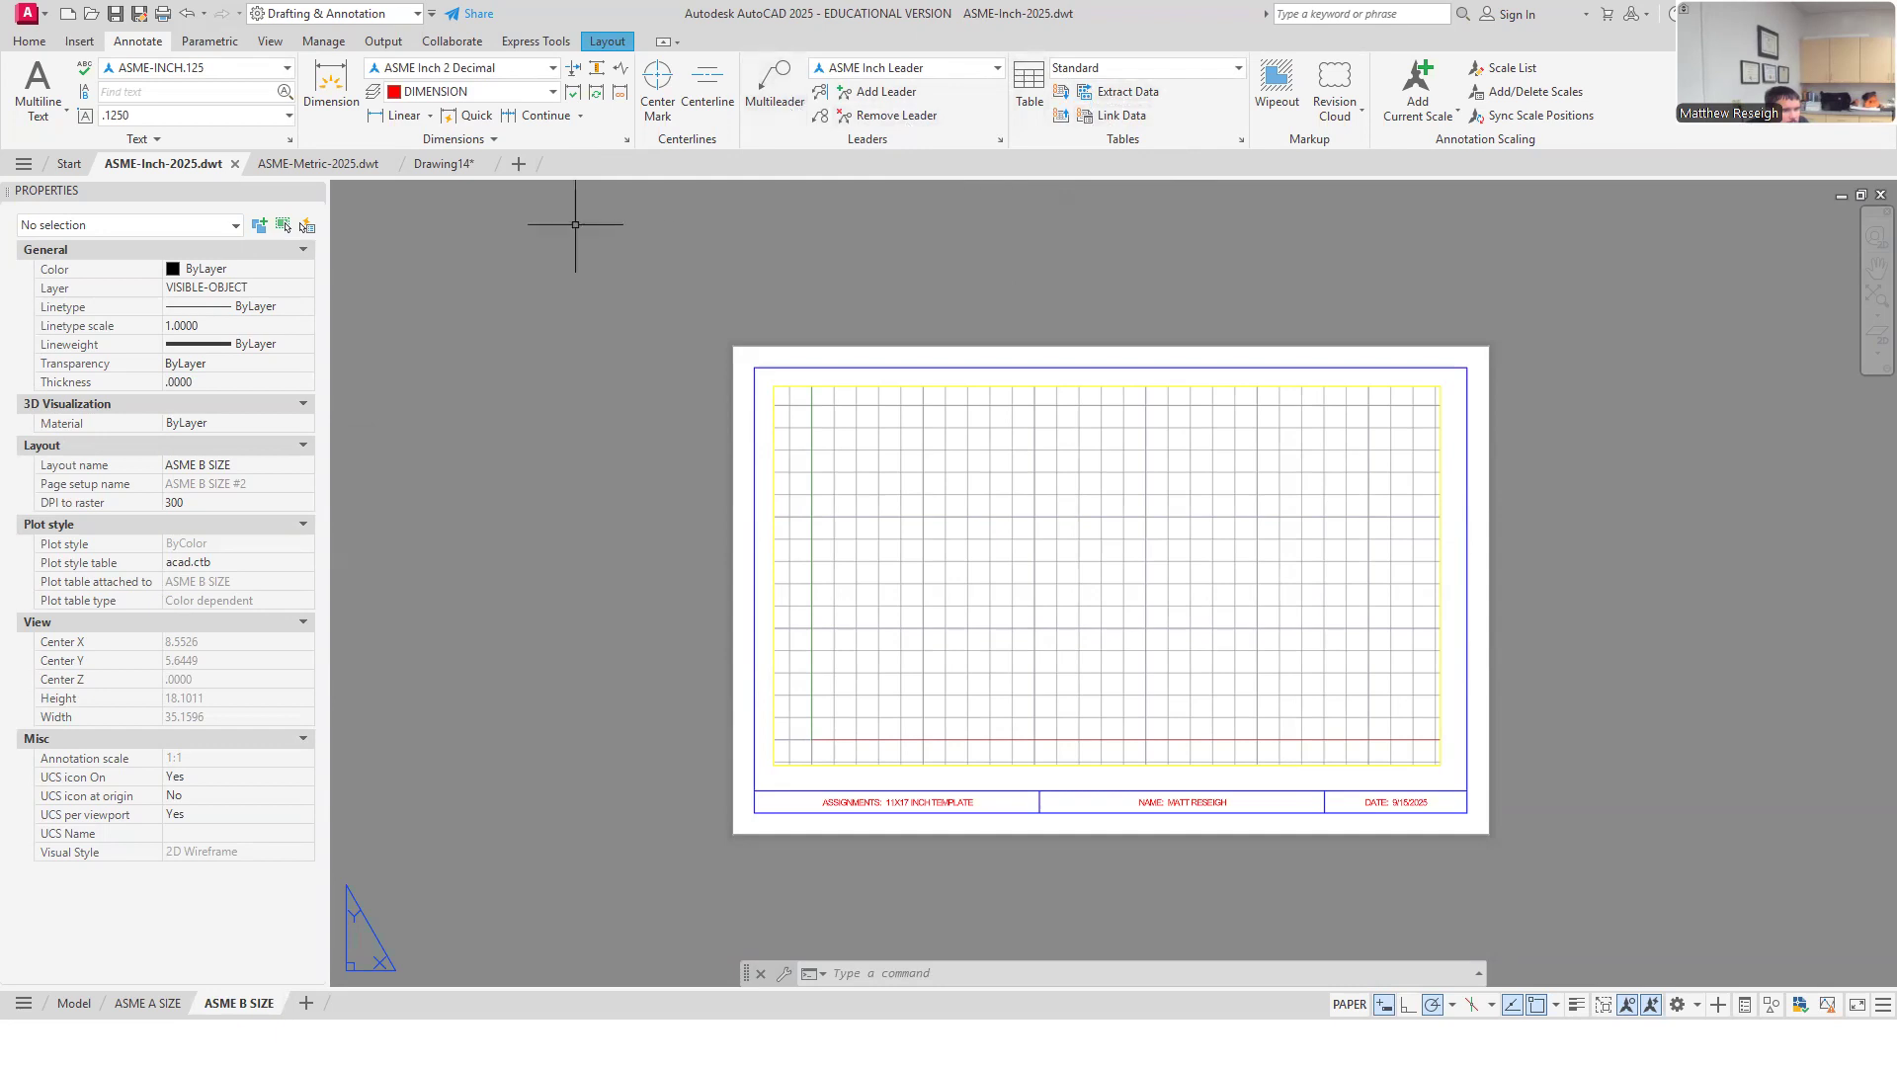
pyautogui.click(438, 166)
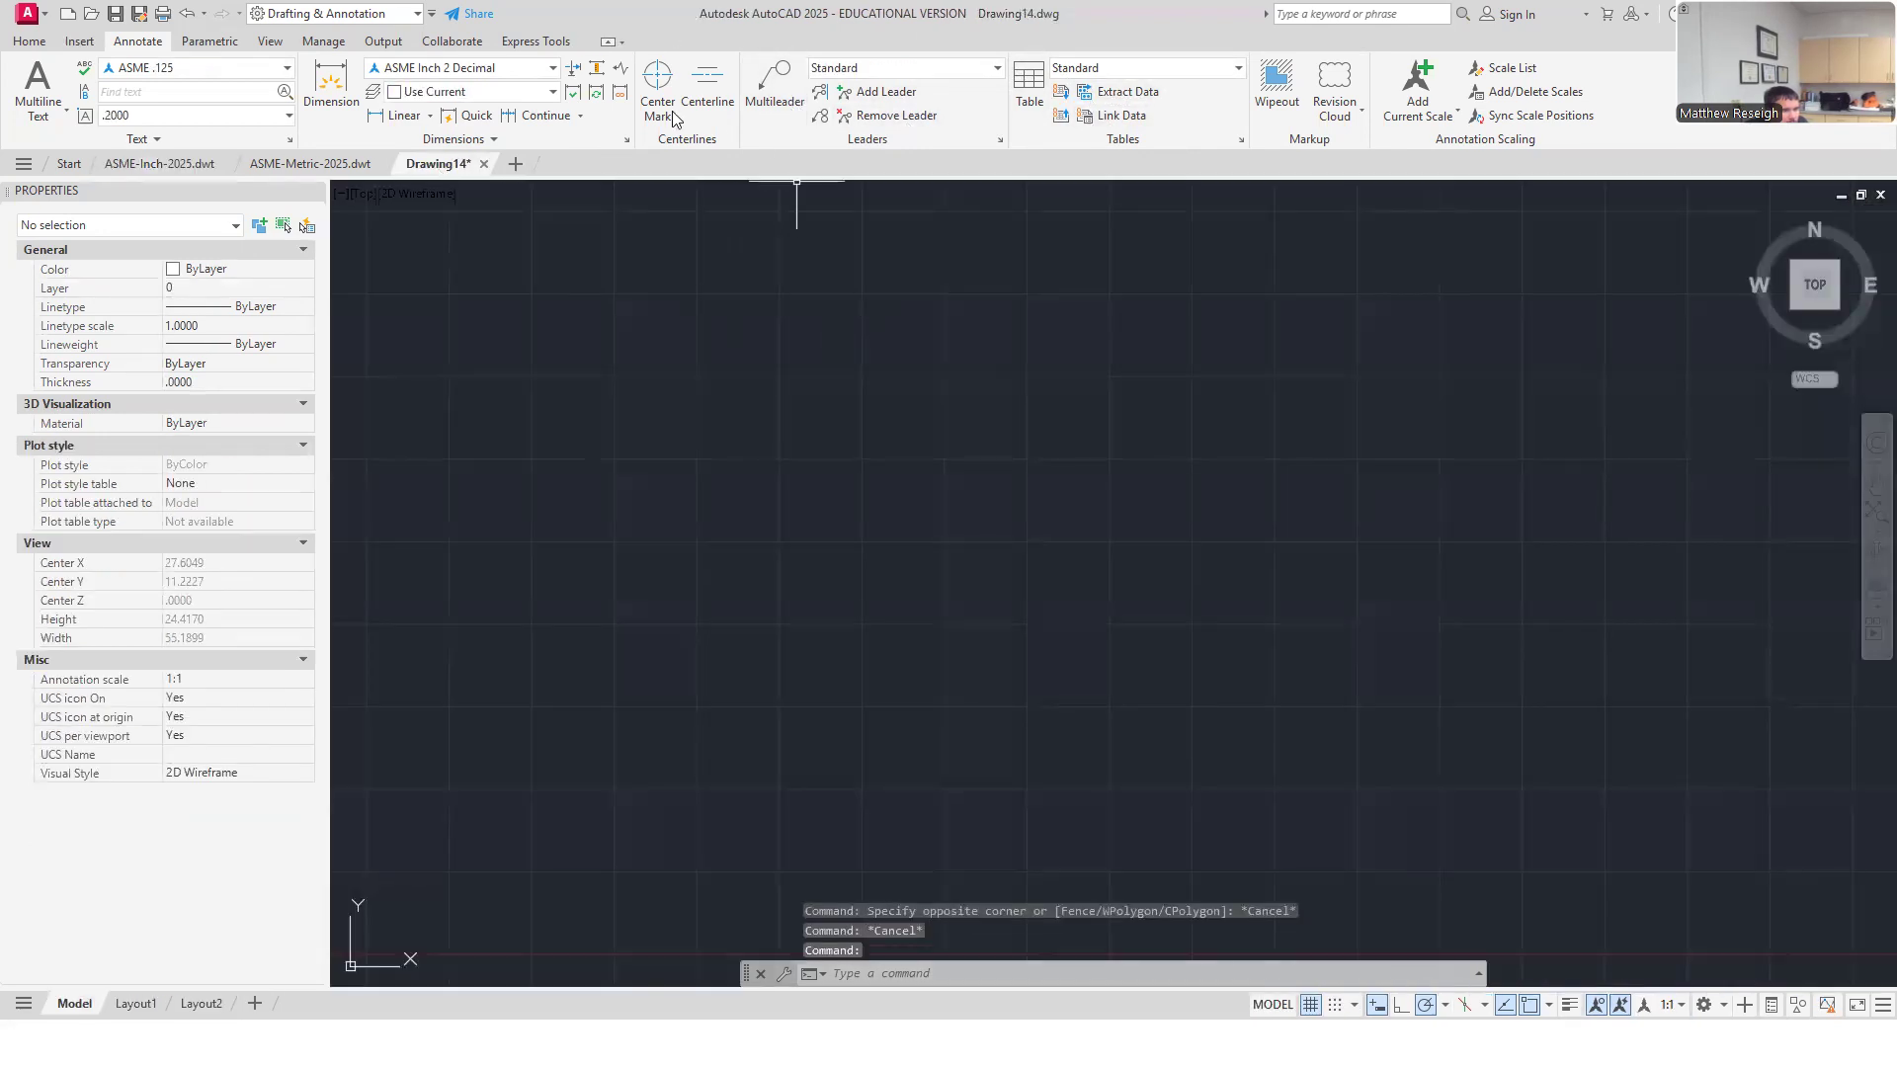
pyautogui.click(997, 69)
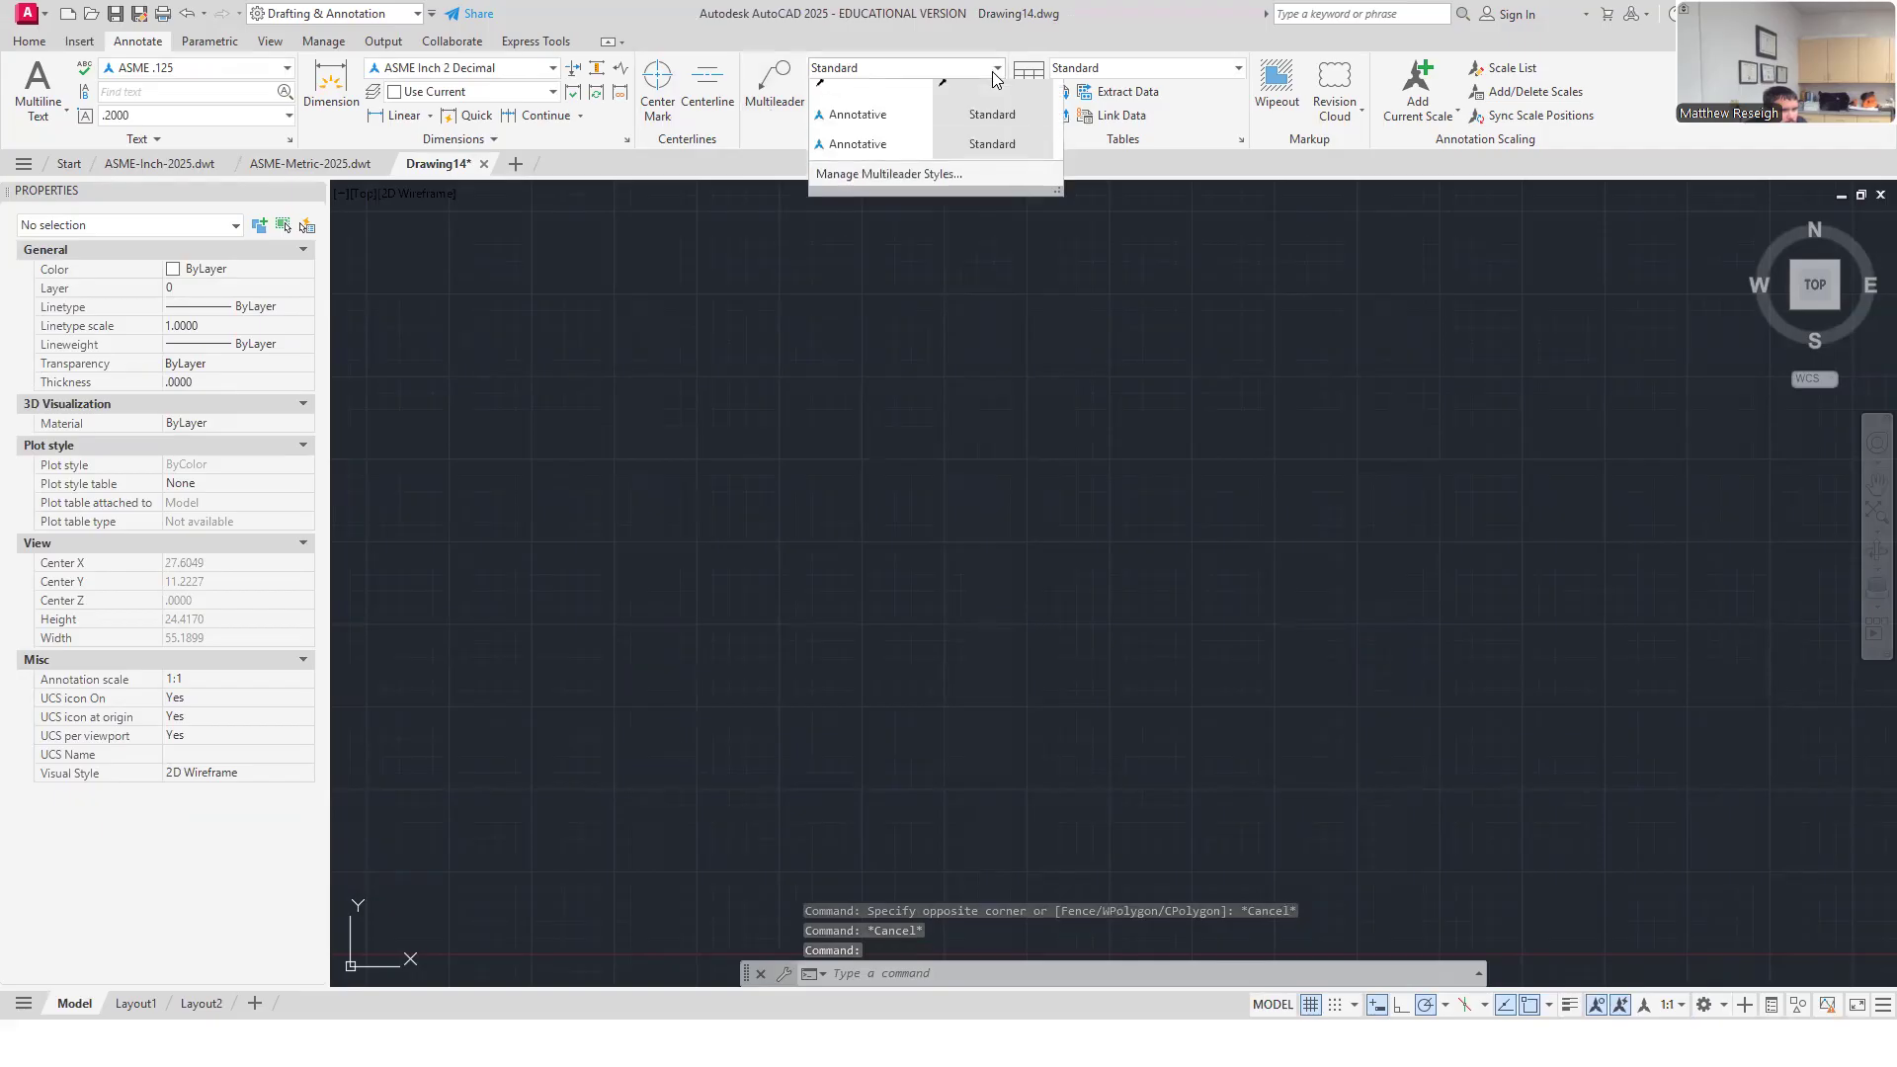
pyautogui.click(913, 187)
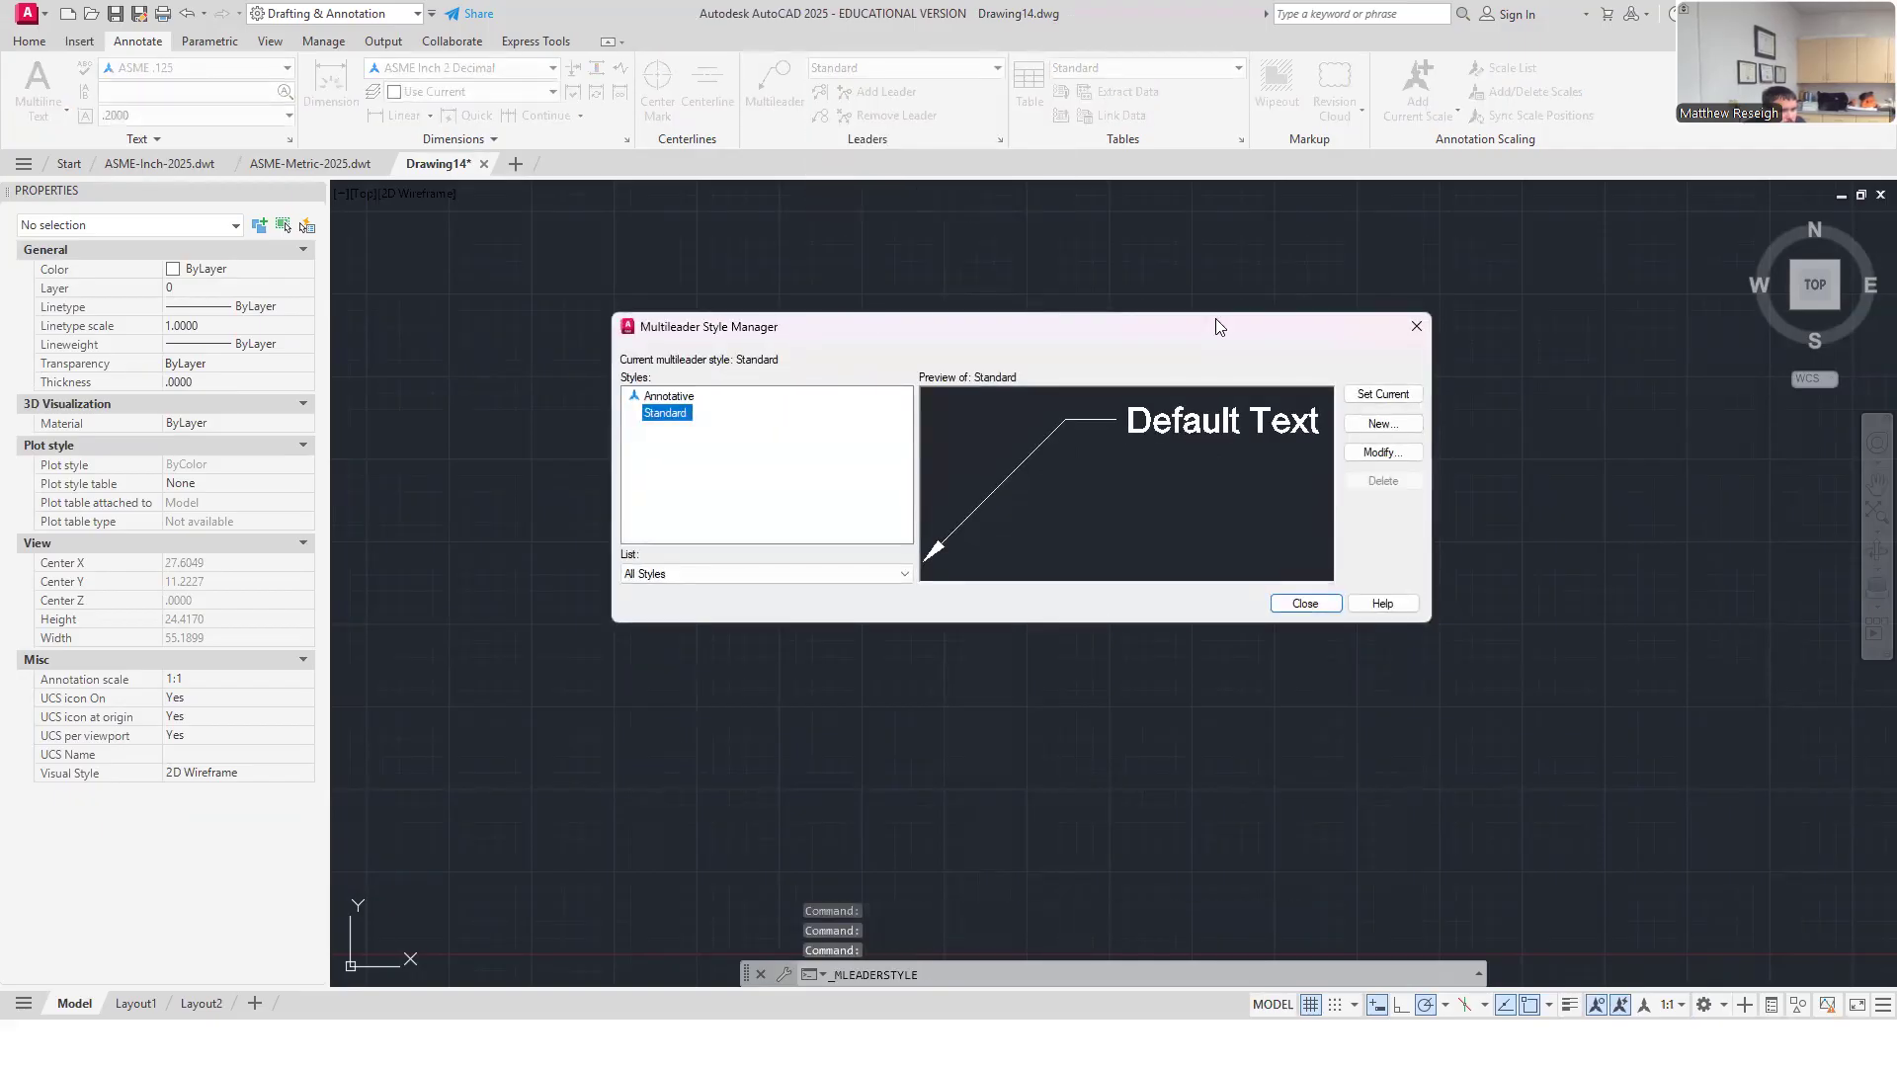
pyautogui.click(1416, 326)
# Step: Create an annotative multileader style named ASME Inch Leader, starting from the Annotative style
pyautogui.click(999, 142)
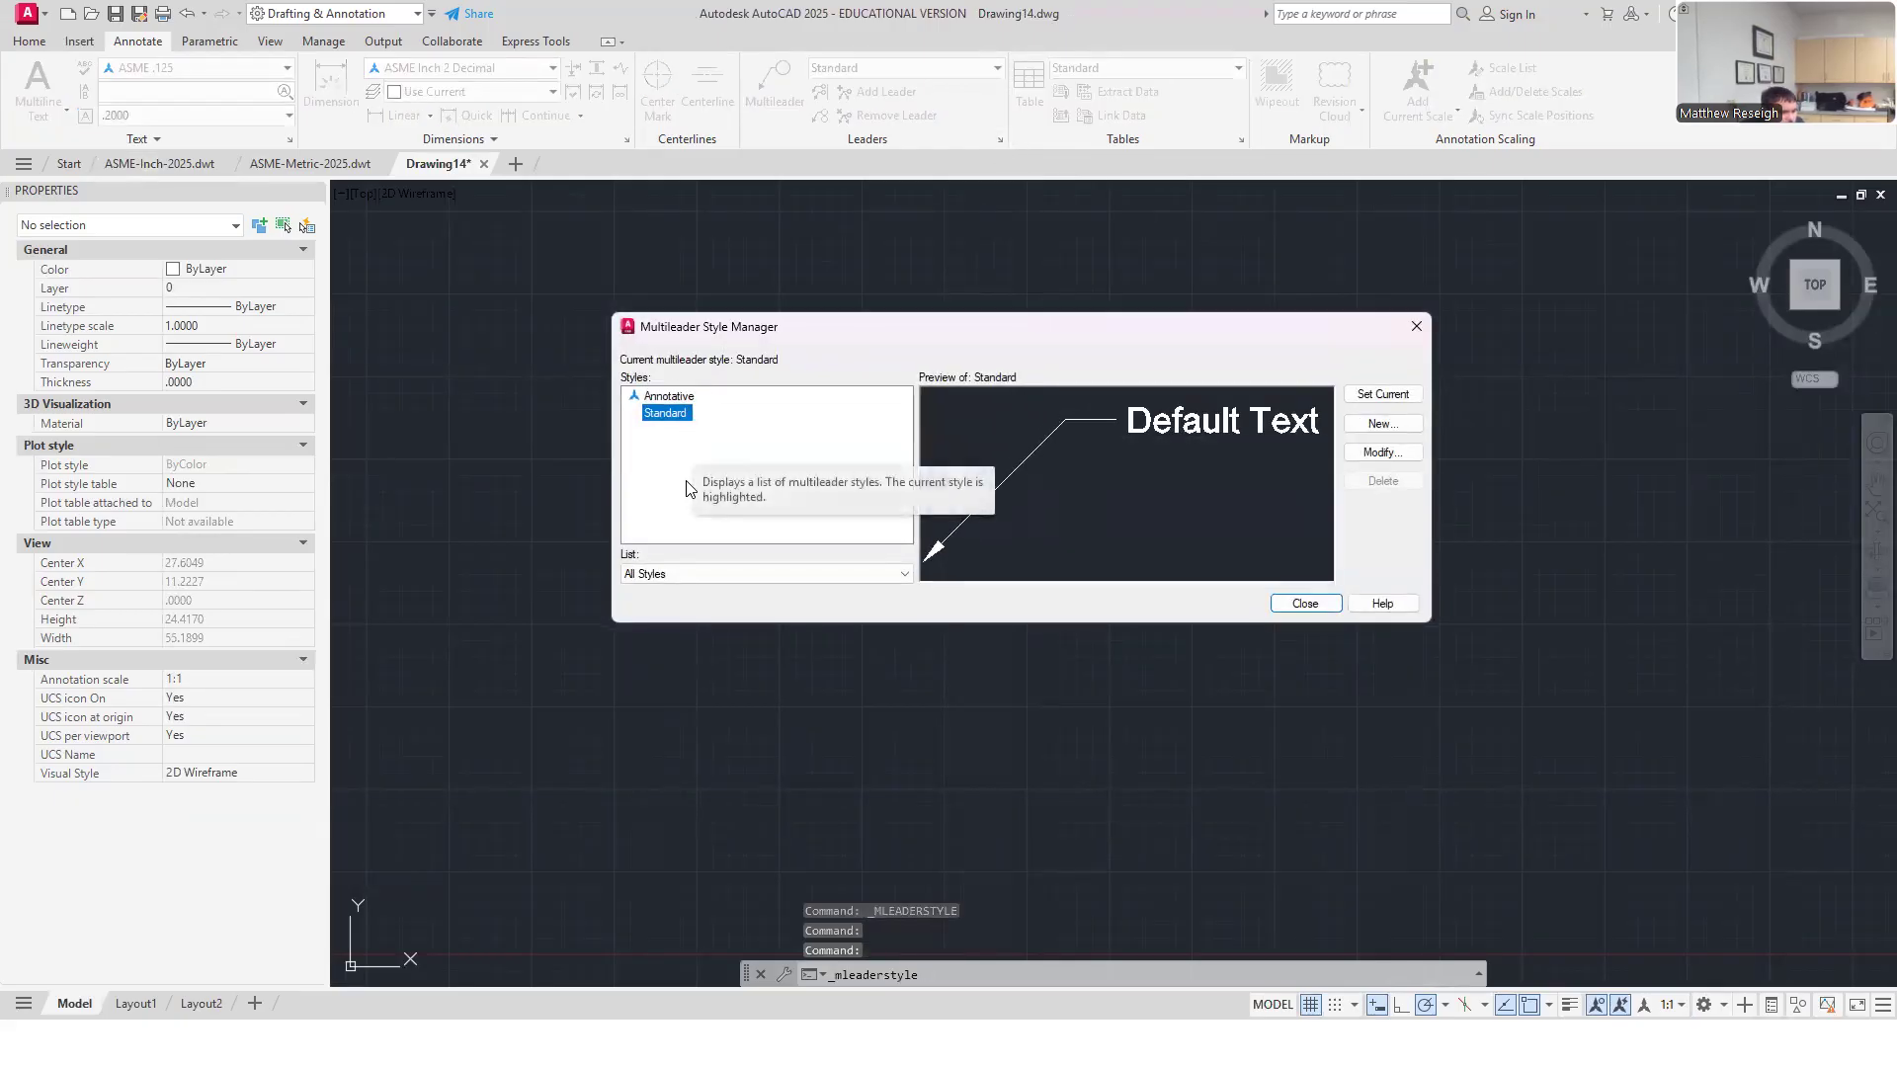
pyautogui.click(680, 395)
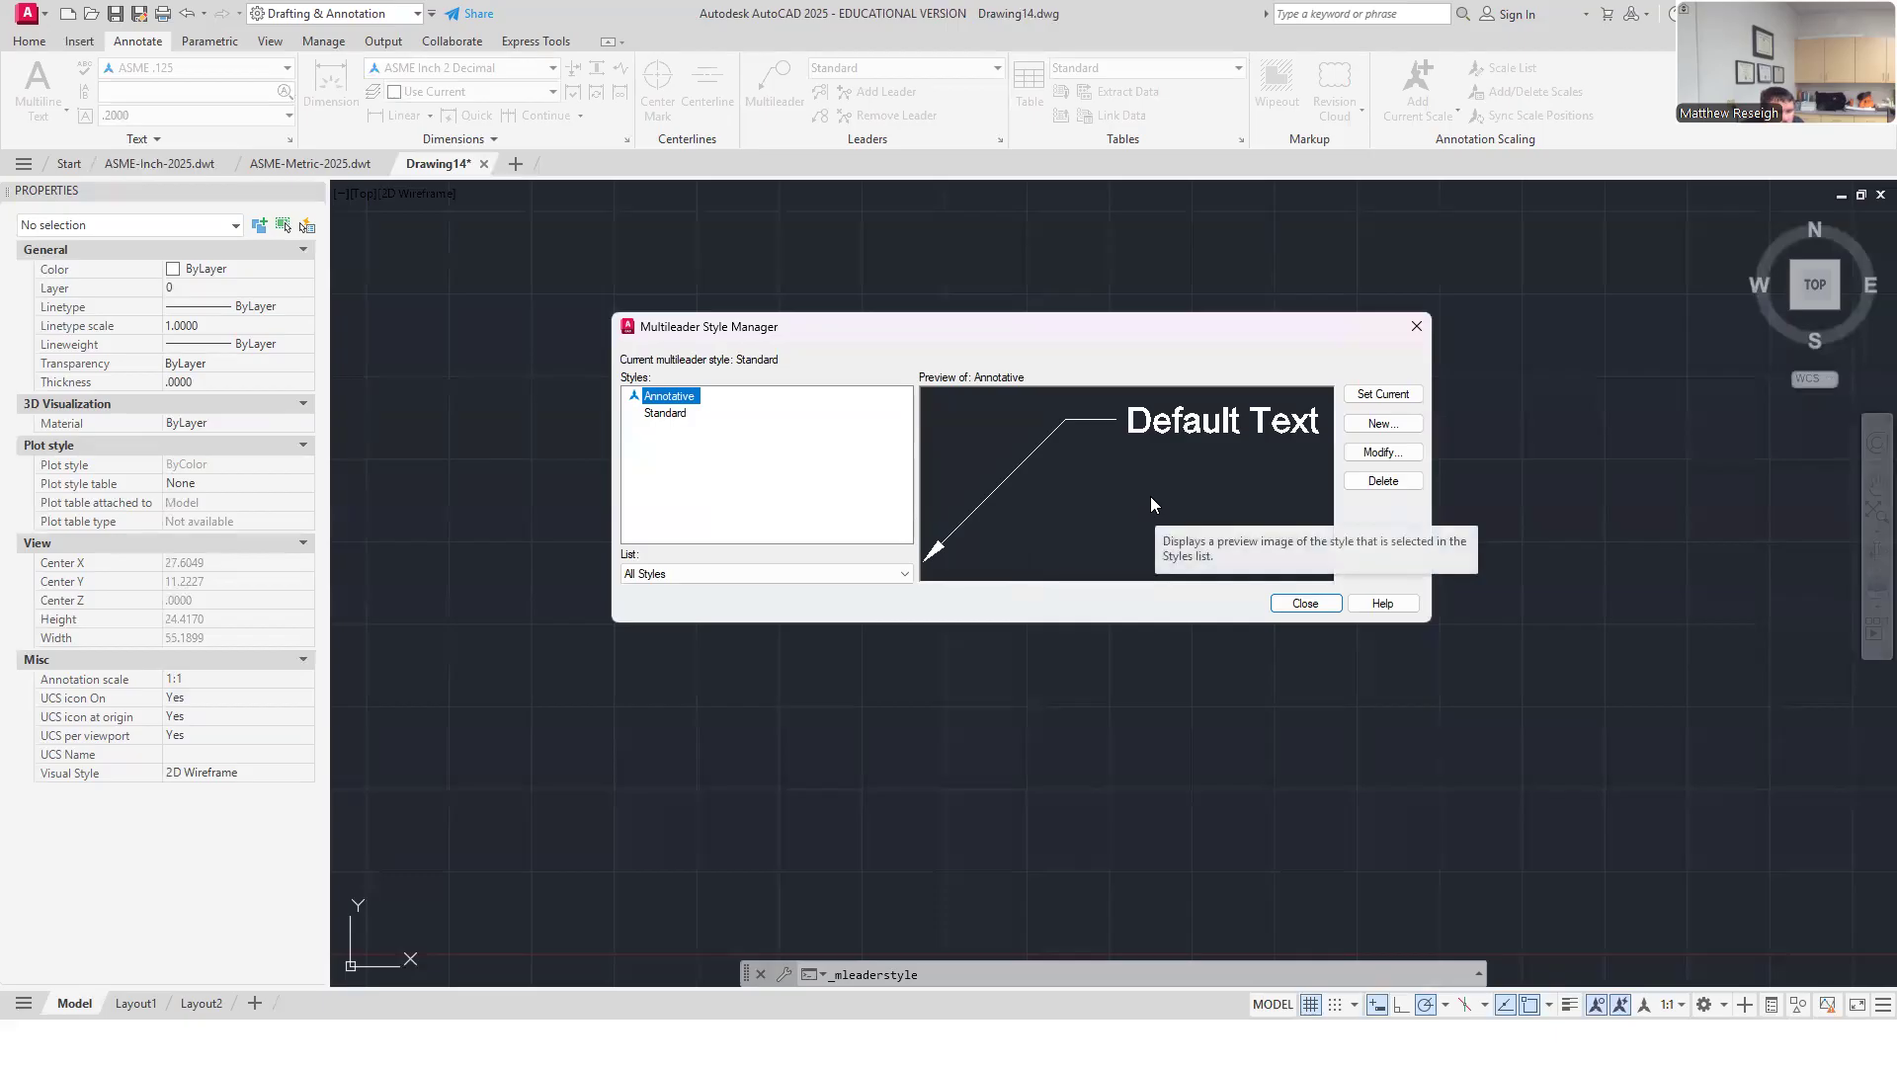
pyautogui.click(1382, 424)
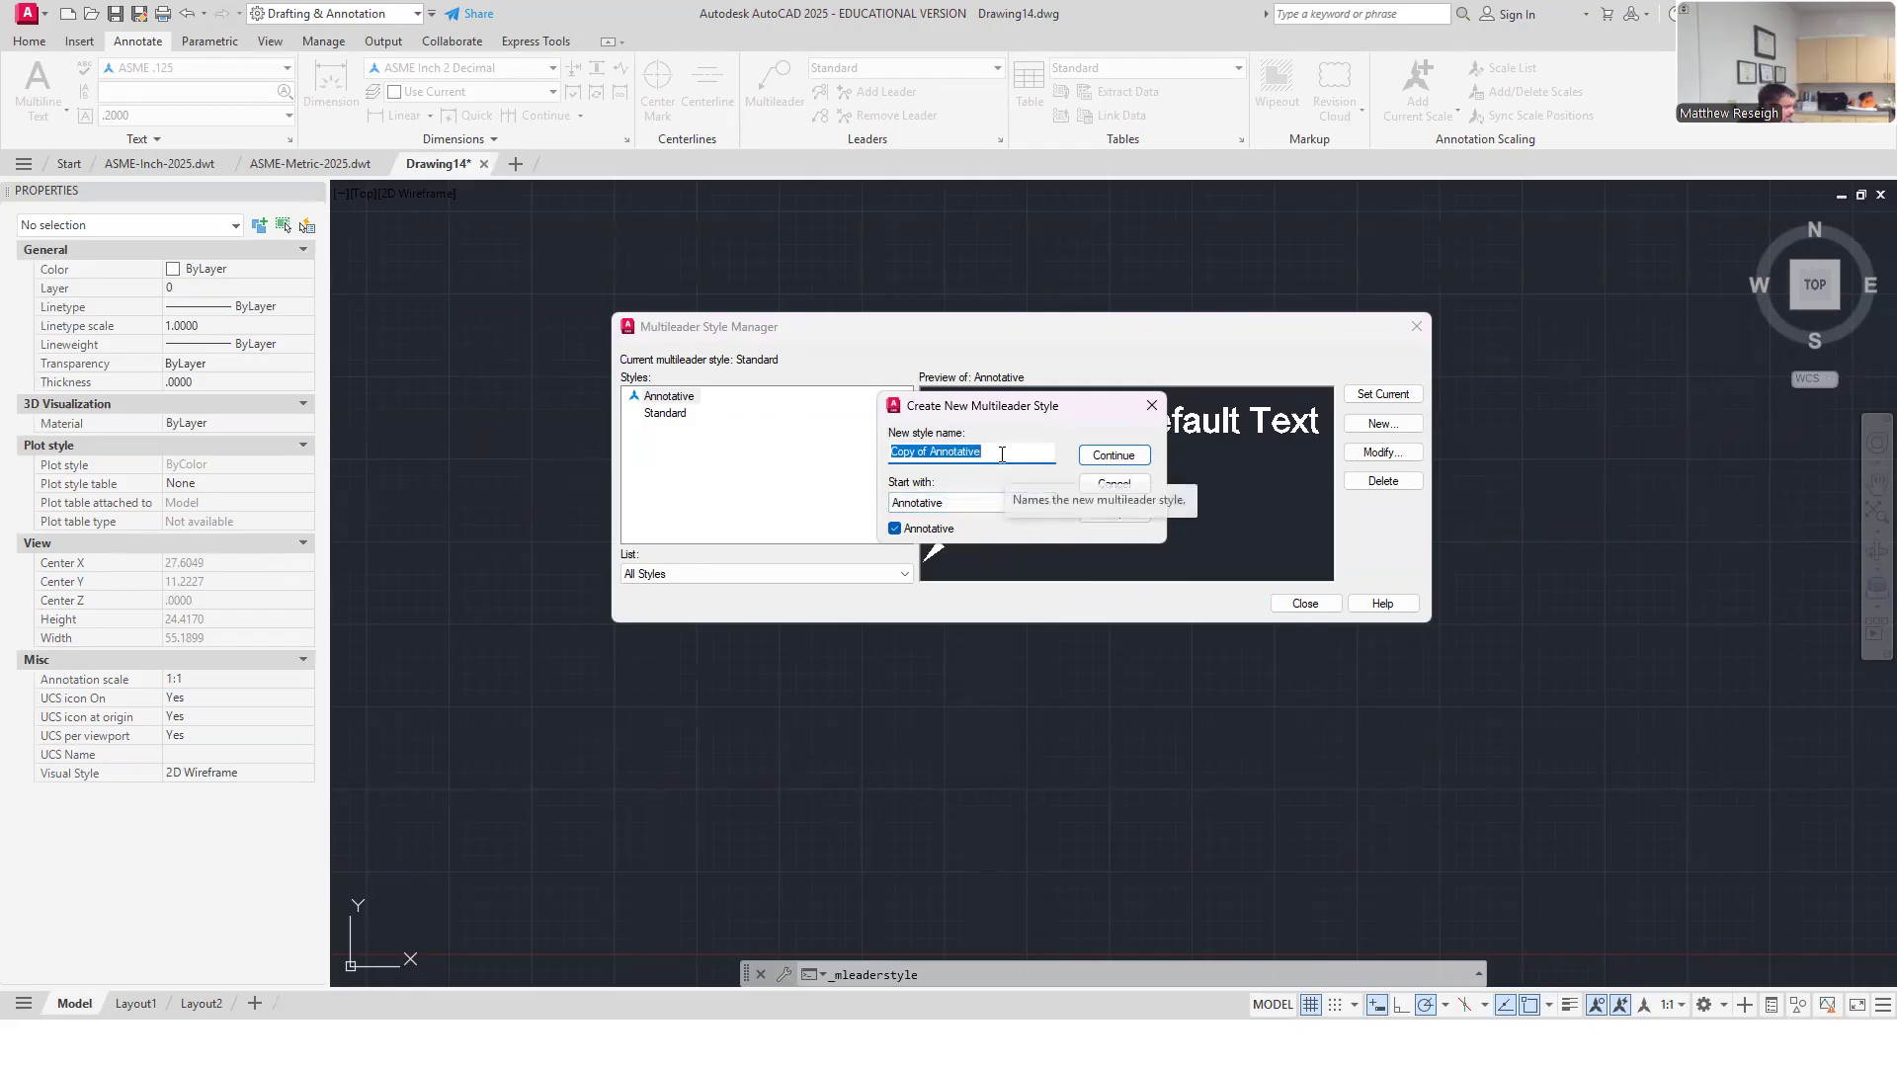
pyautogui.write('an')
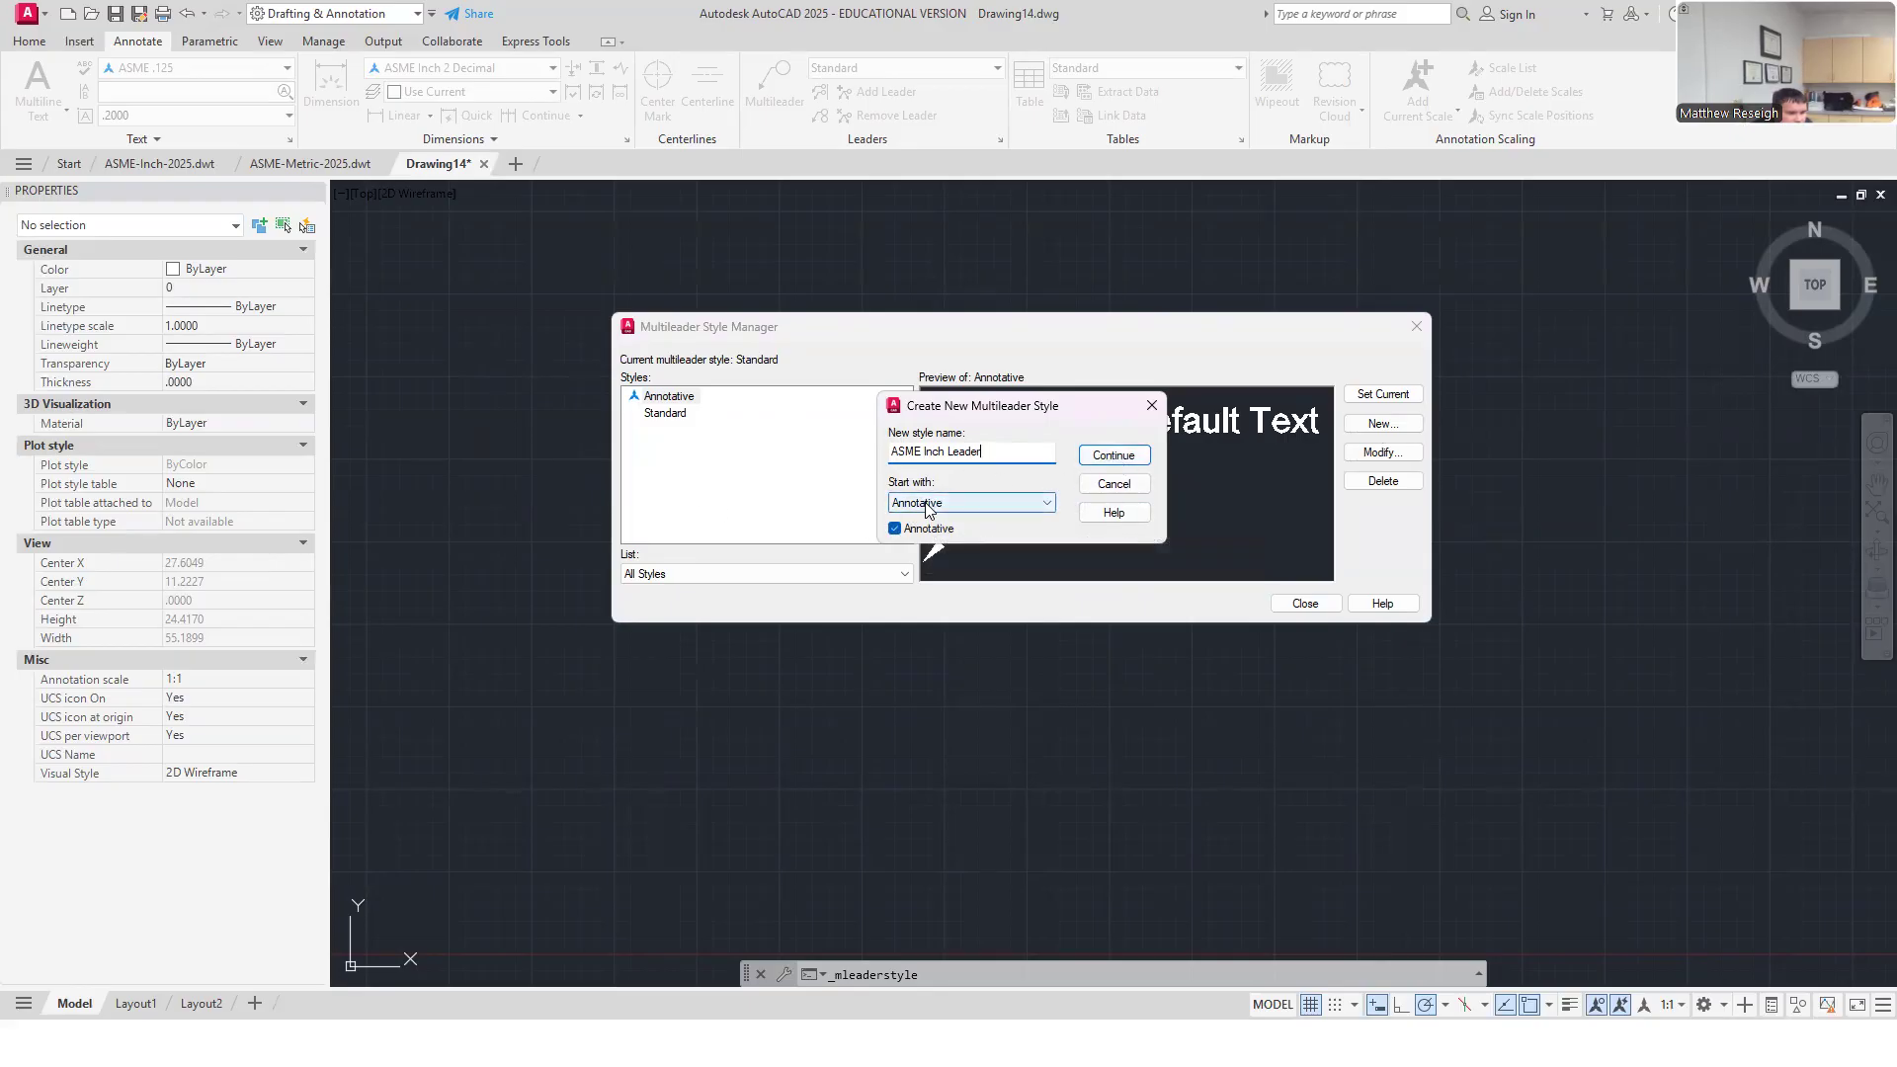
pyautogui.click(1097, 456)
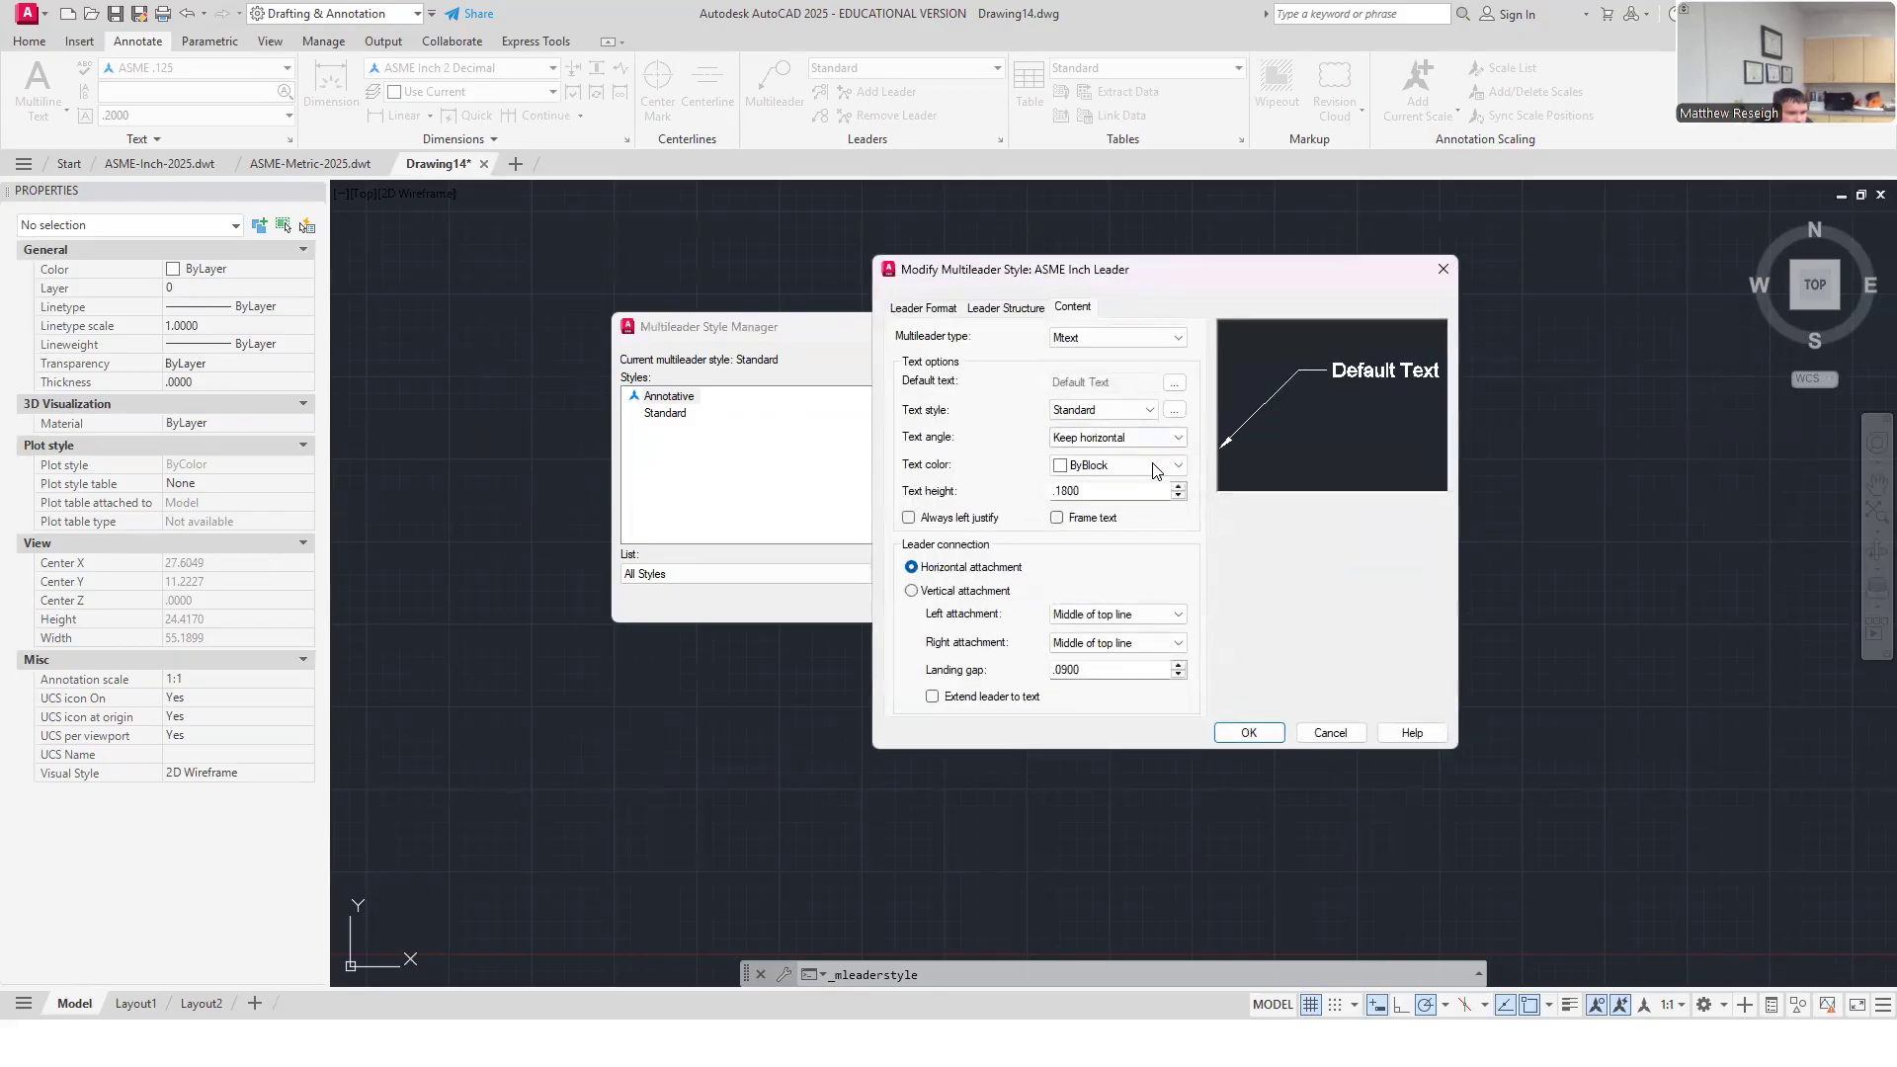
# Step: Set the arrowhead size of the ASME Inch Leader style to .1250
pyautogui.moveTo(1218, 272); pyautogui.dragTo(1062, 242)
pyautogui.click(763, 278)
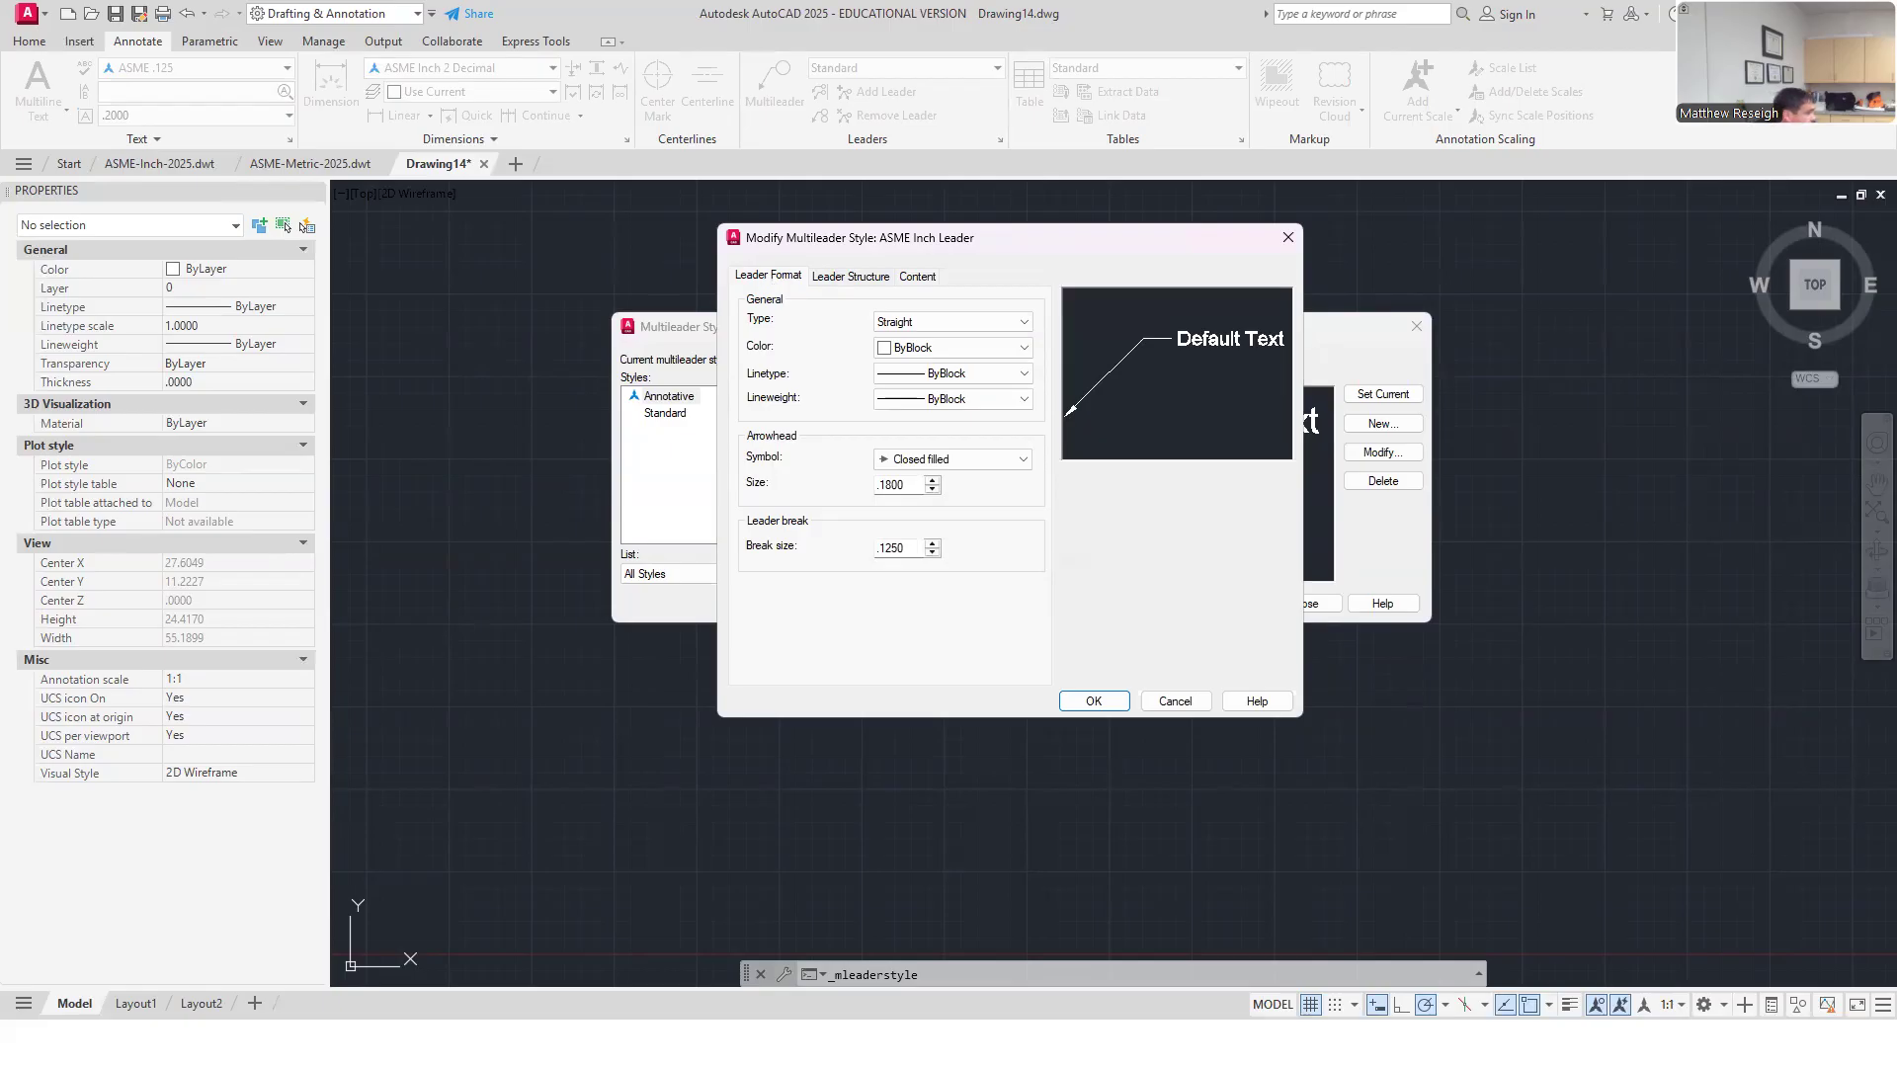
pyautogui.doubleClick(909, 486)
pyautogui.press('BackSpace')
pyautogui.write('.1250')
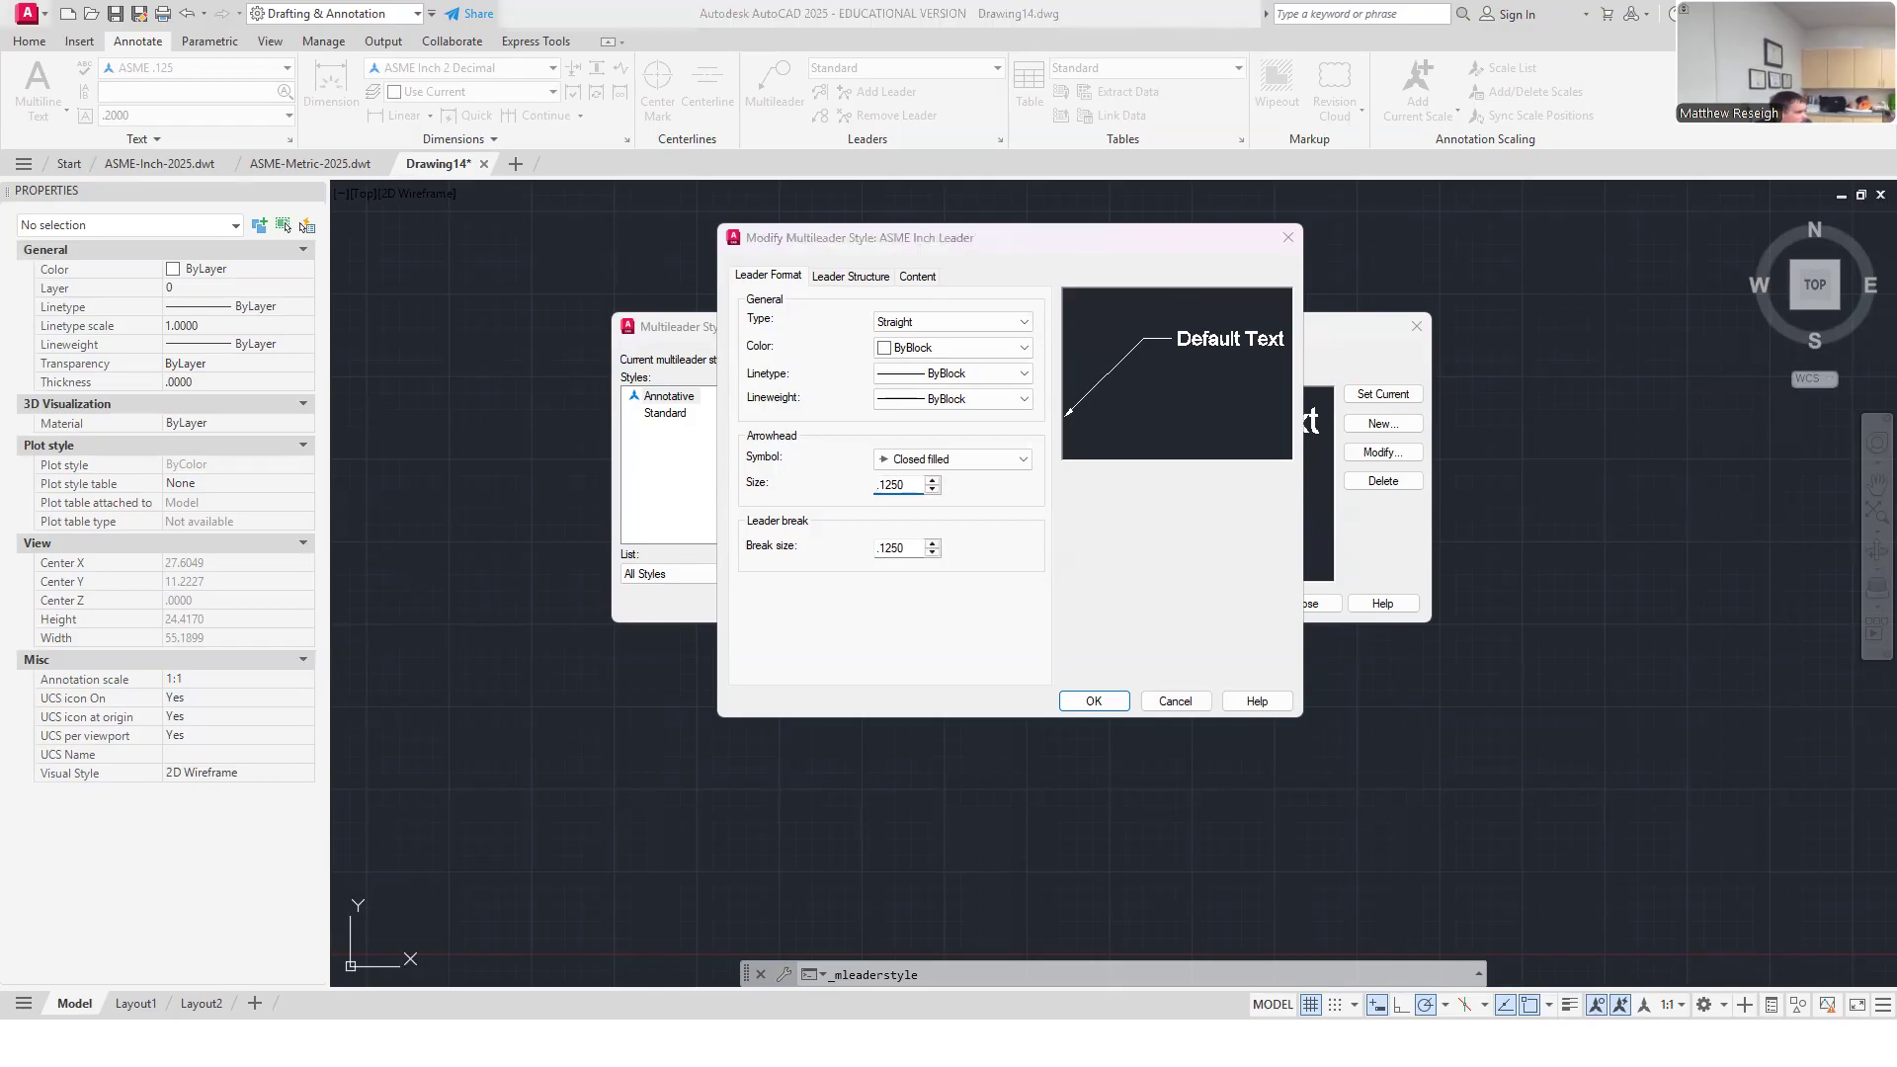
# Step: In the styles format PDF guide, examine the illustrations of baseline spacing, origin and dim line offsets, and dimension break size, and return to AutoCAD
pyautogui.hotkey('alt', 'Tab')
pyautogui.moveTo(1704, 534); pyautogui.dragTo(1721, 384)
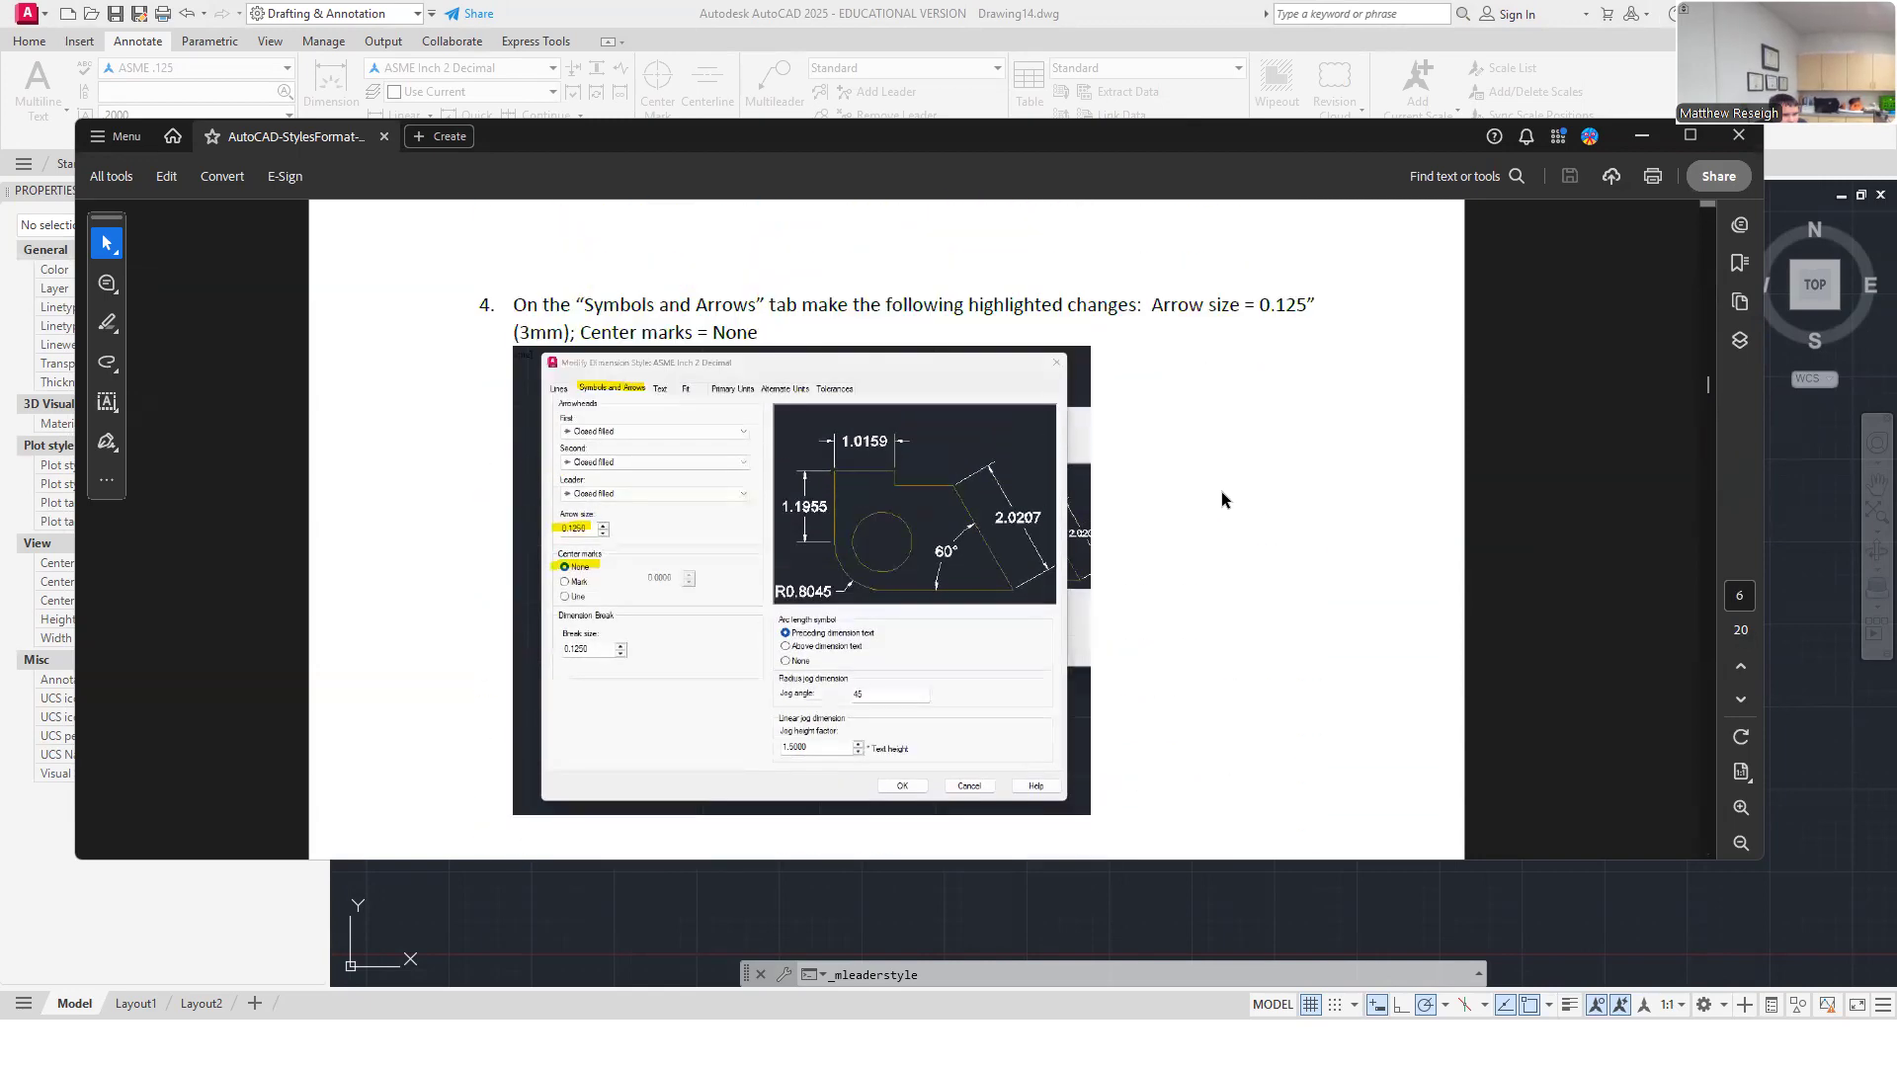
pyautogui.scroll(3, 1221, 490)
pyautogui.scroll(5, 1223, 494)
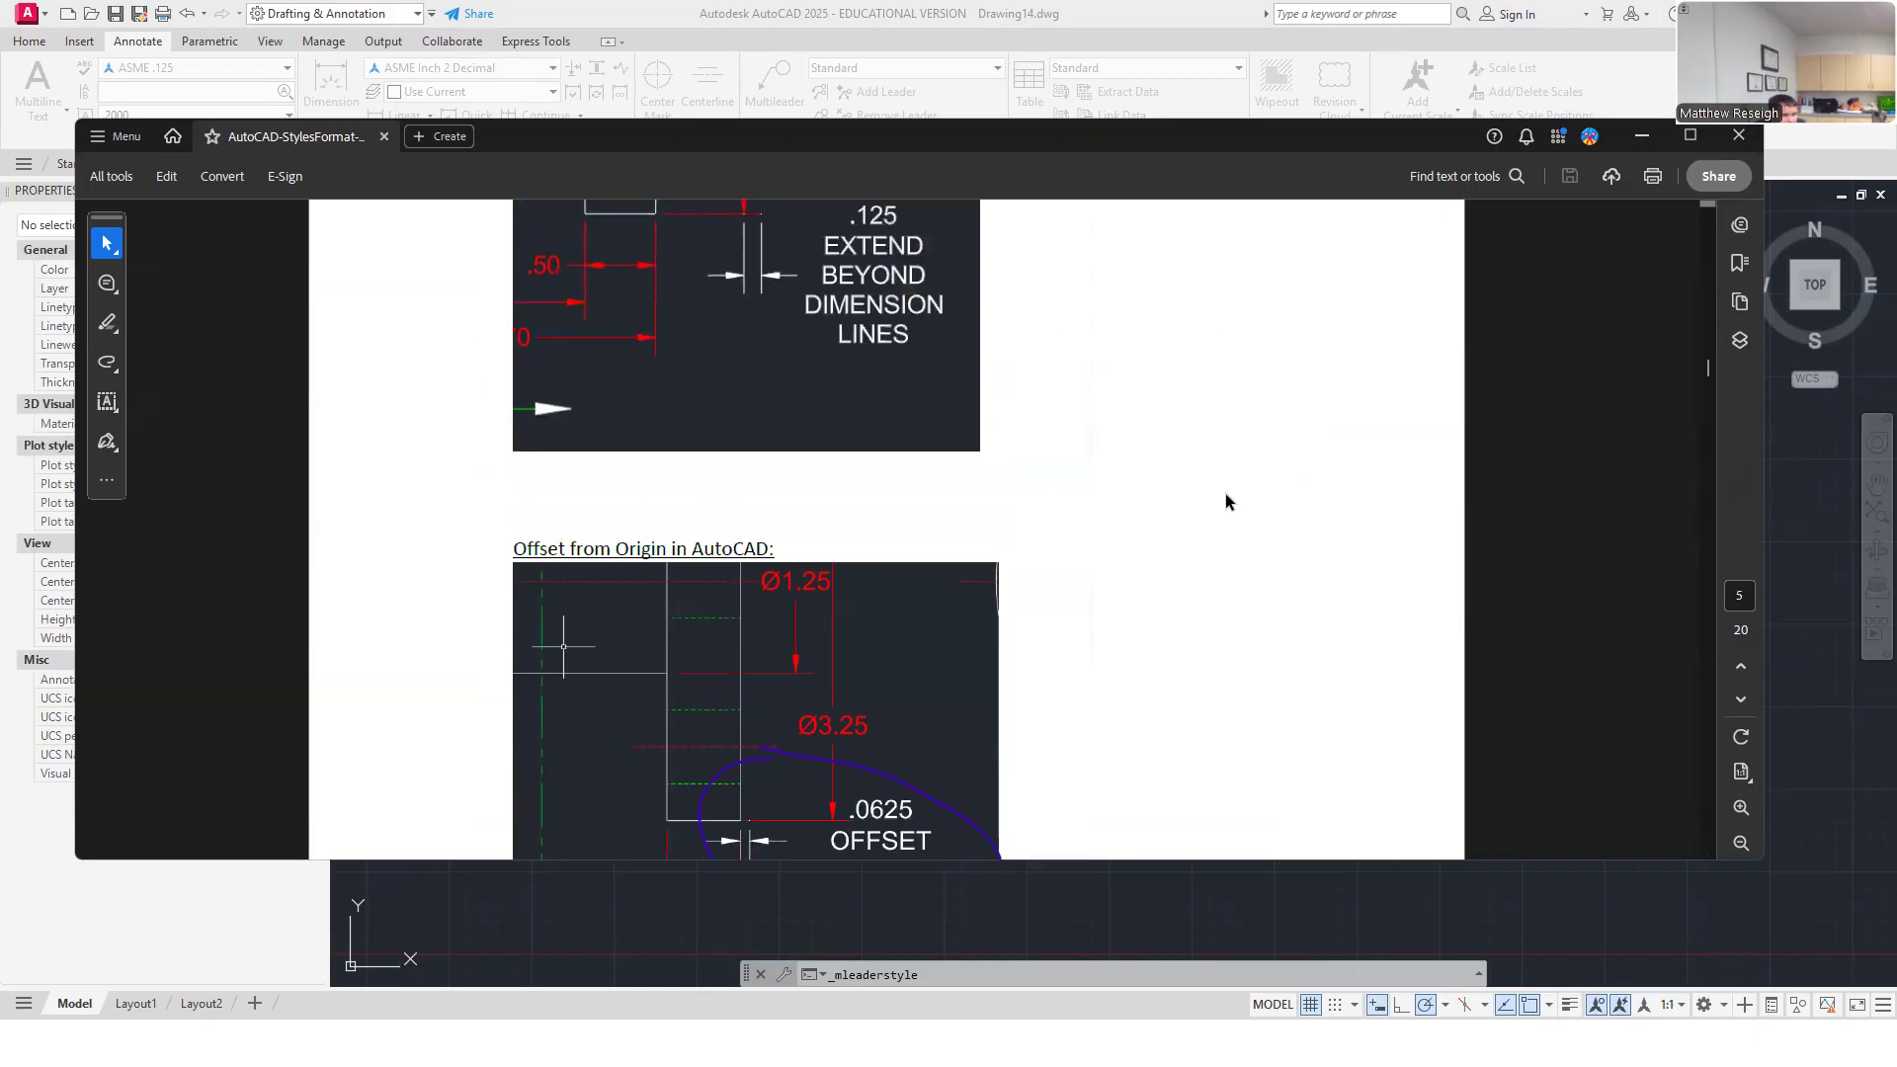
pyautogui.scroll(3, 1225, 502)
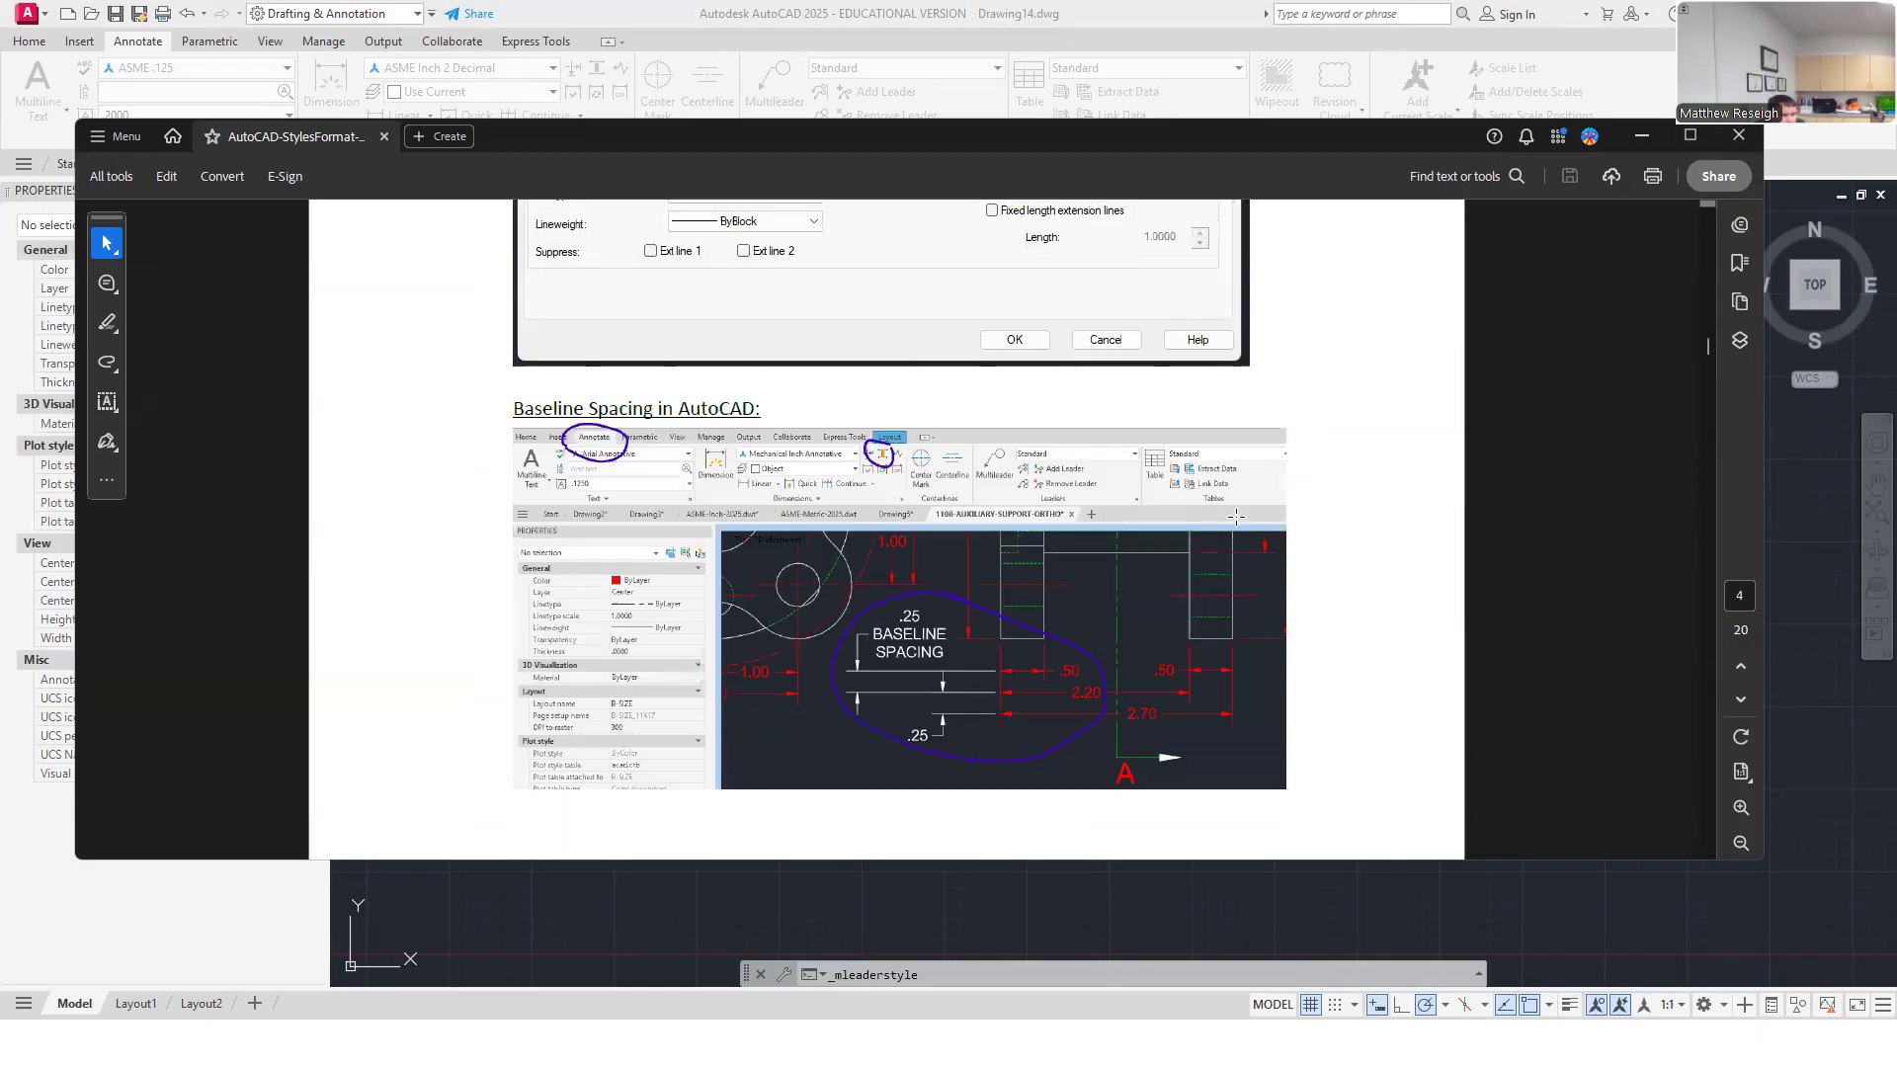
pyautogui.scroll(-5, 1230, 593)
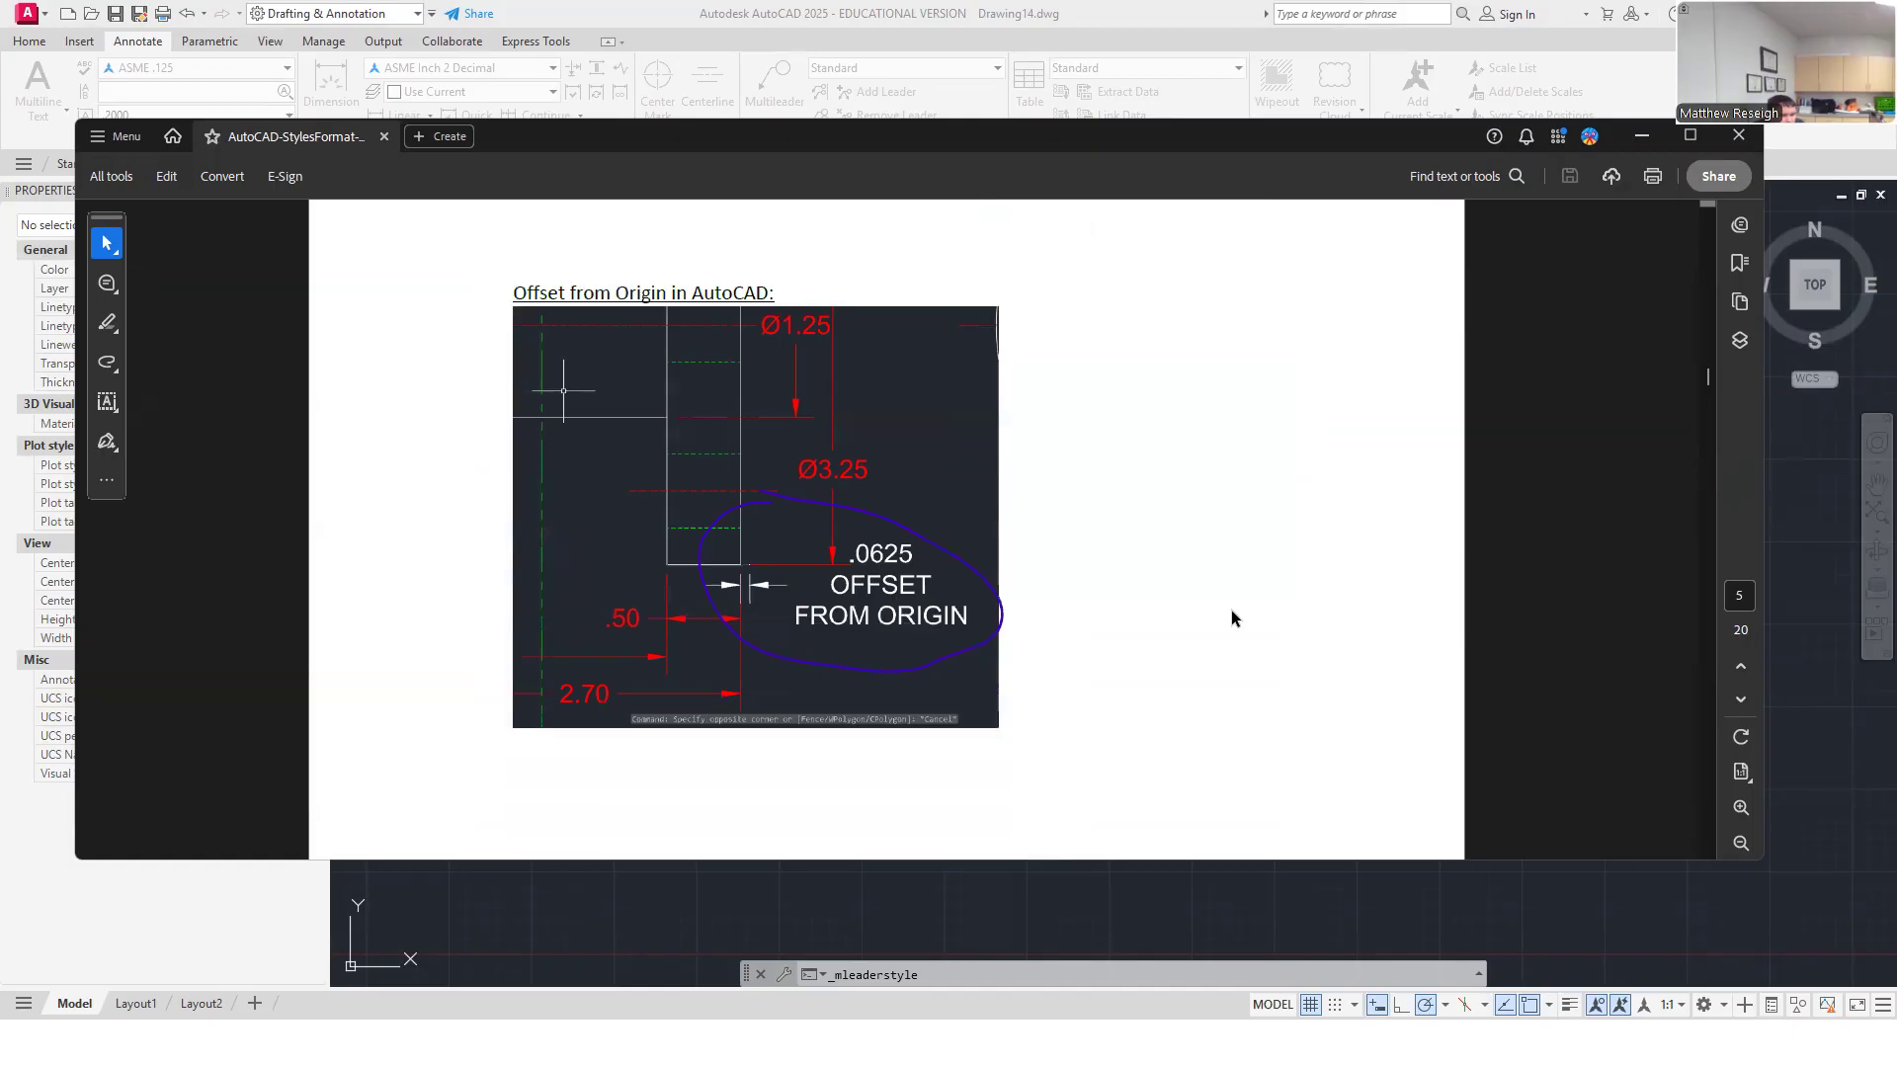
pyautogui.scroll(-10, 1232, 612)
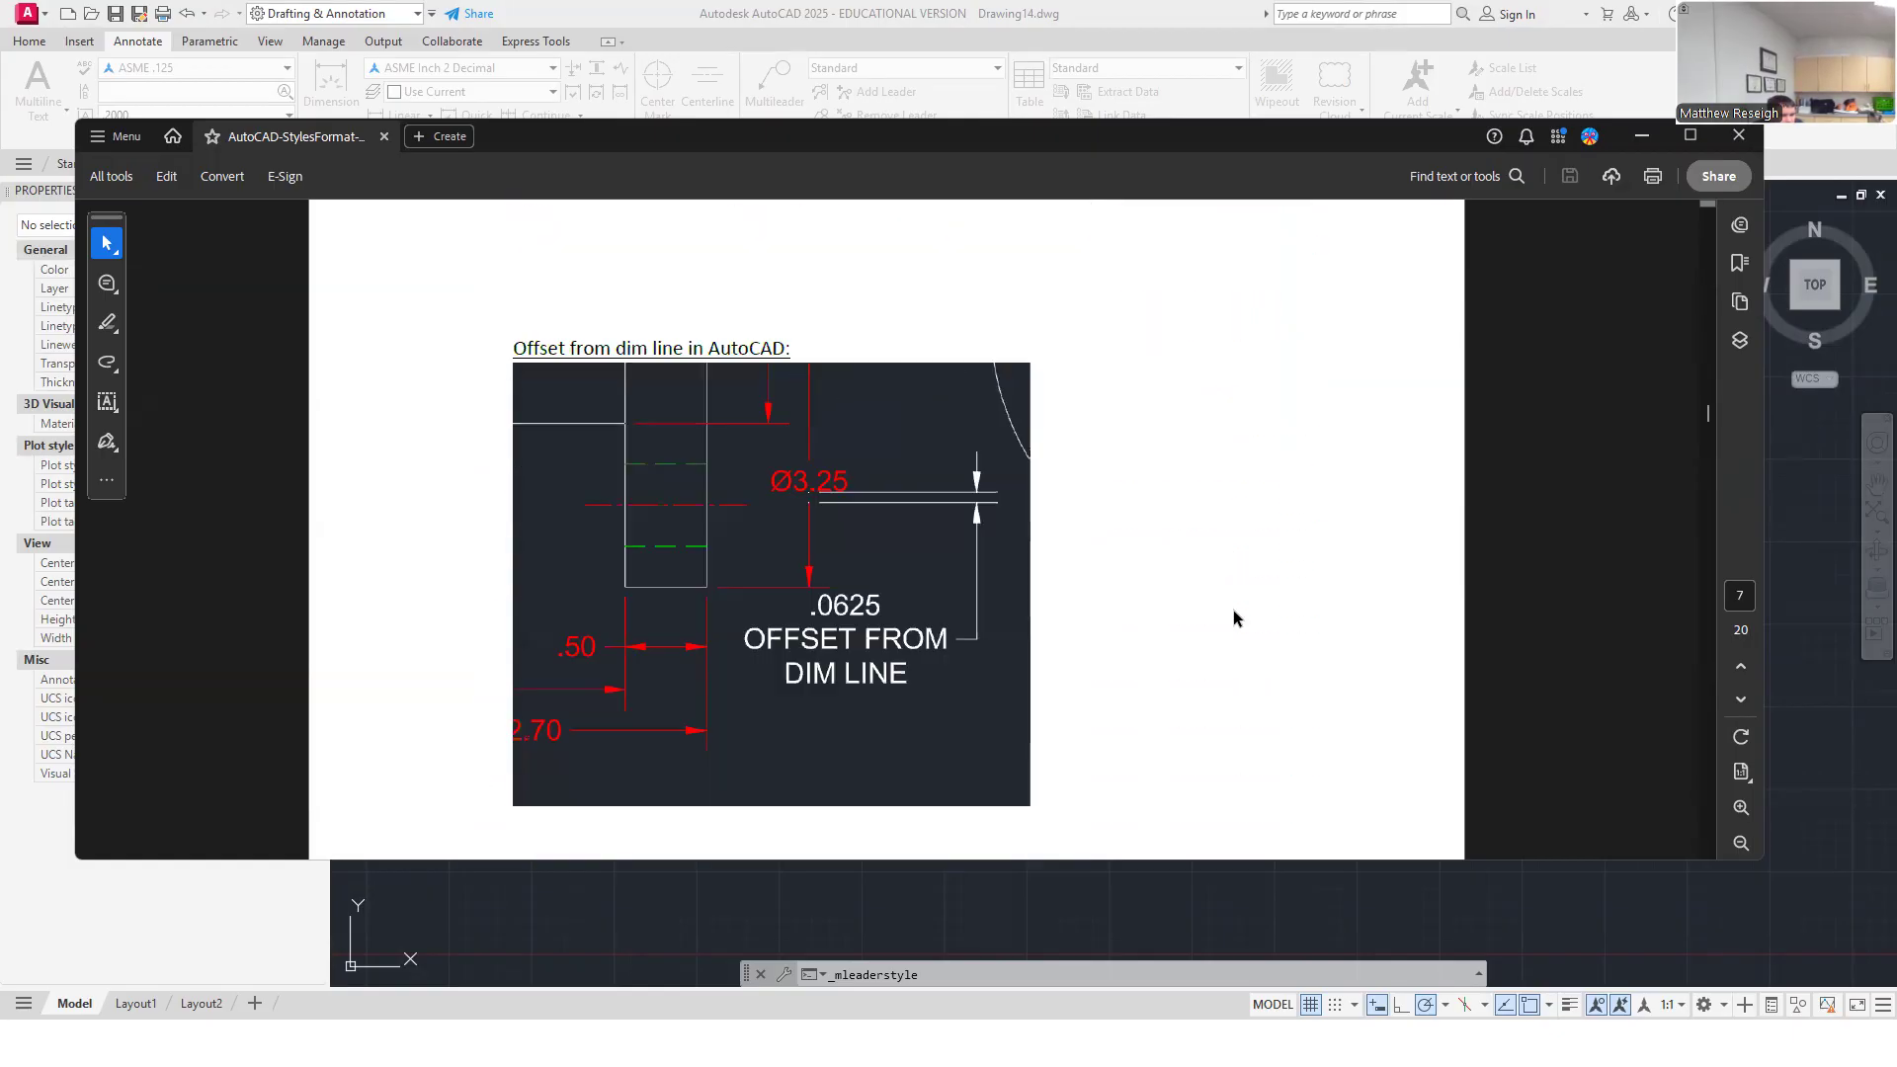
pyautogui.scroll(1, 1233, 610)
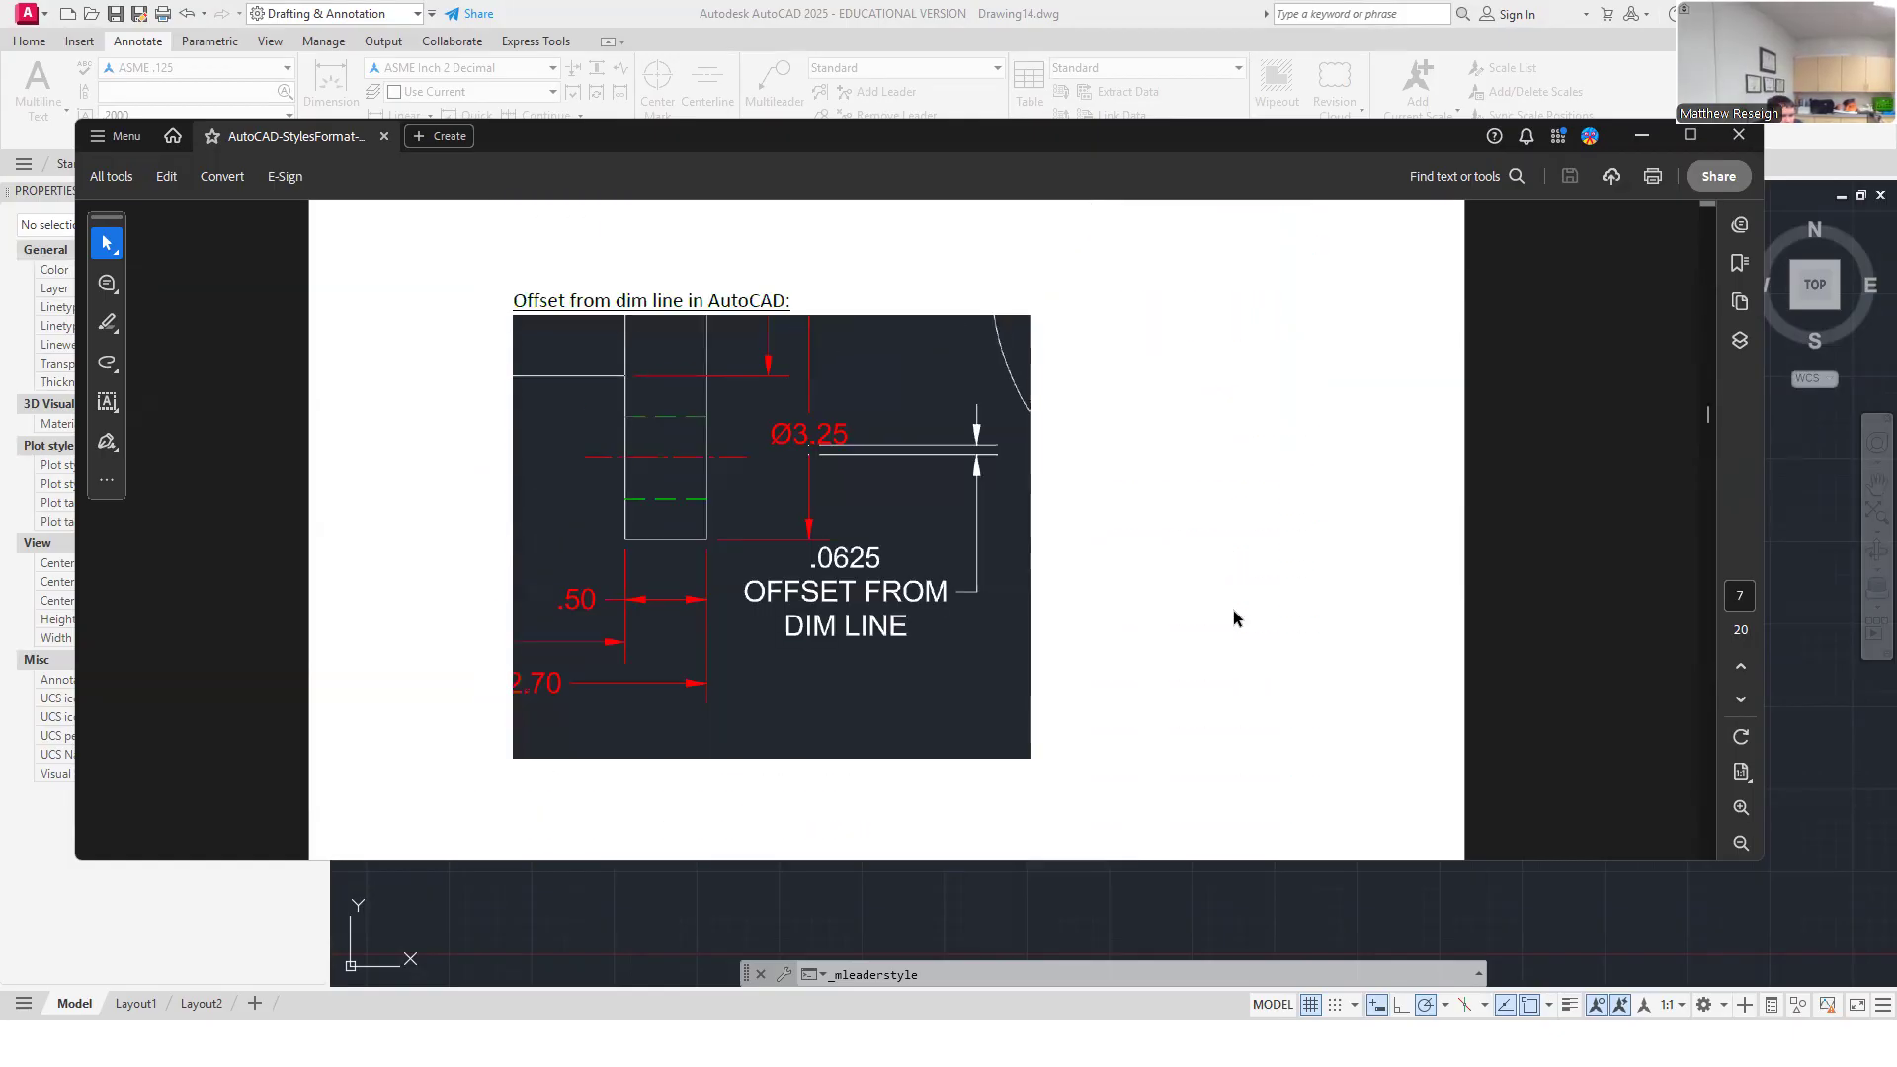
pyautogui.scroll(-8, 1233, 617)
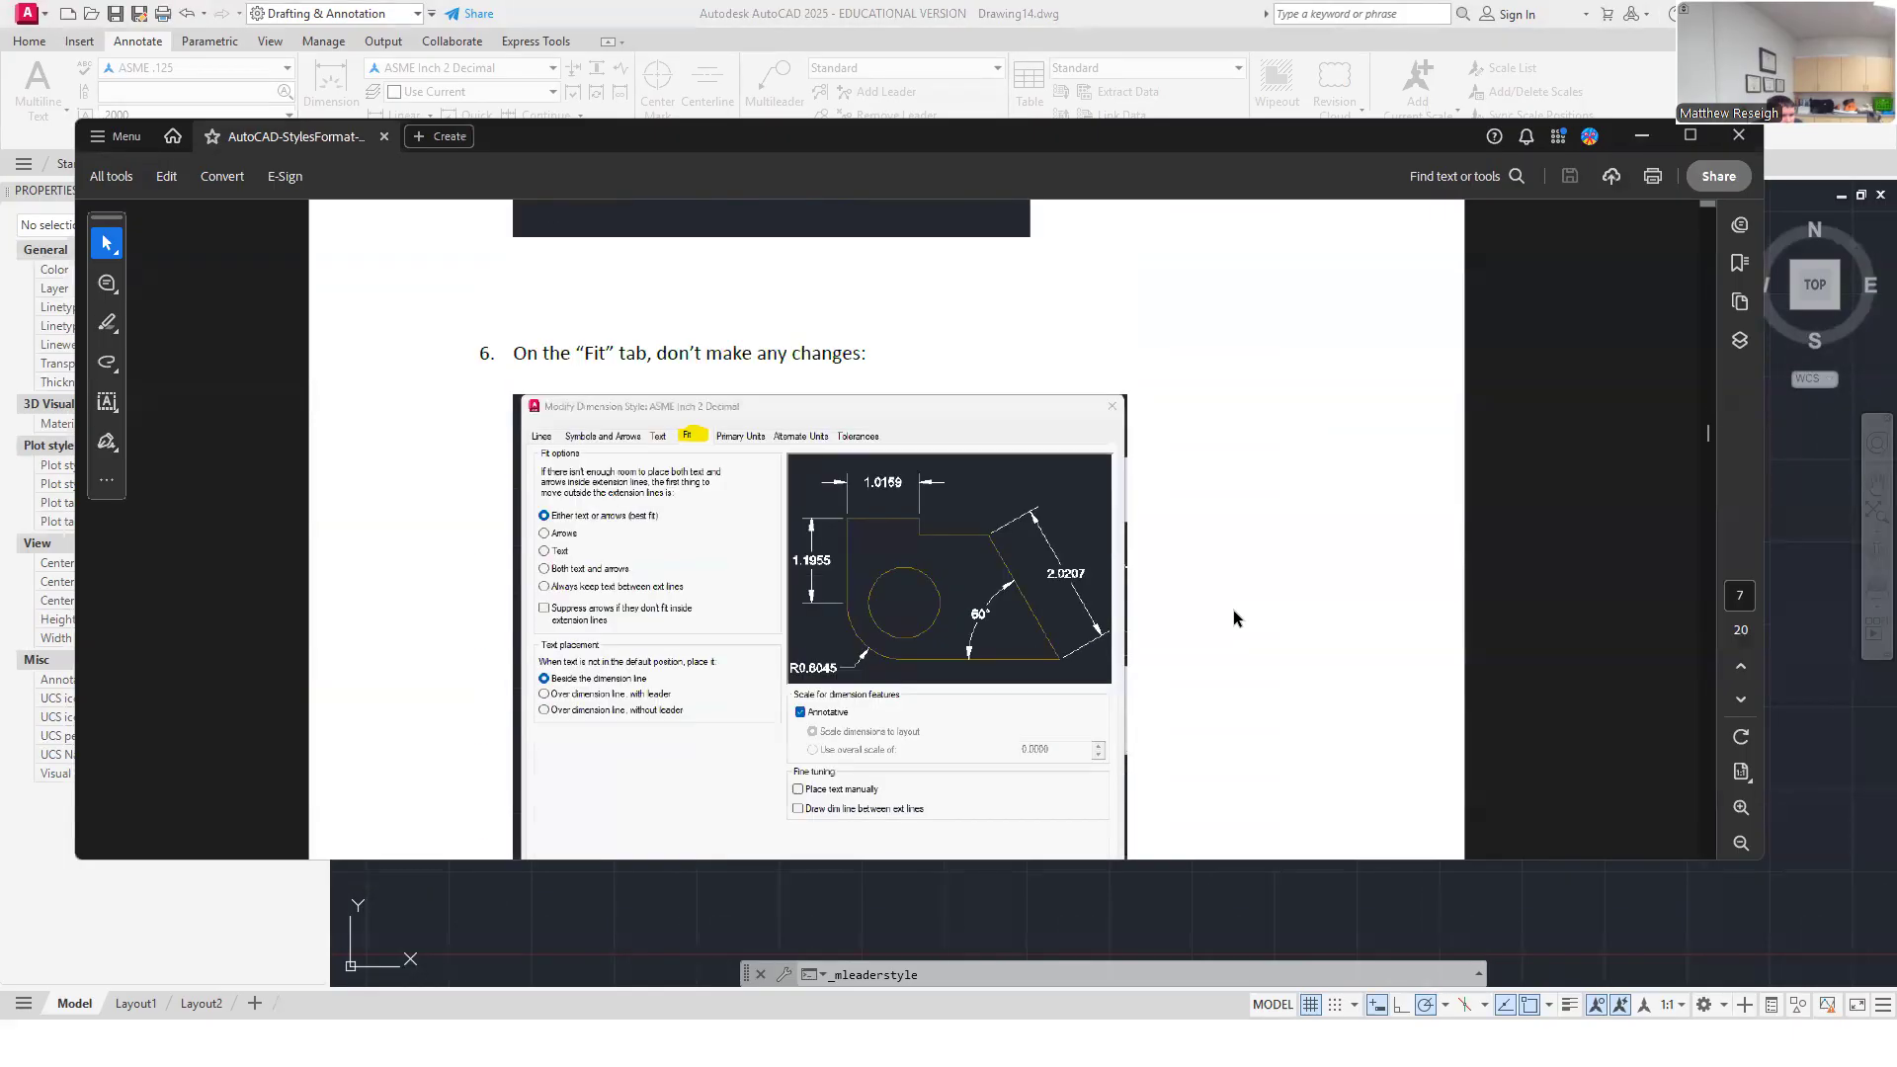
pyautogui.scroll(-10, 1235, 615)
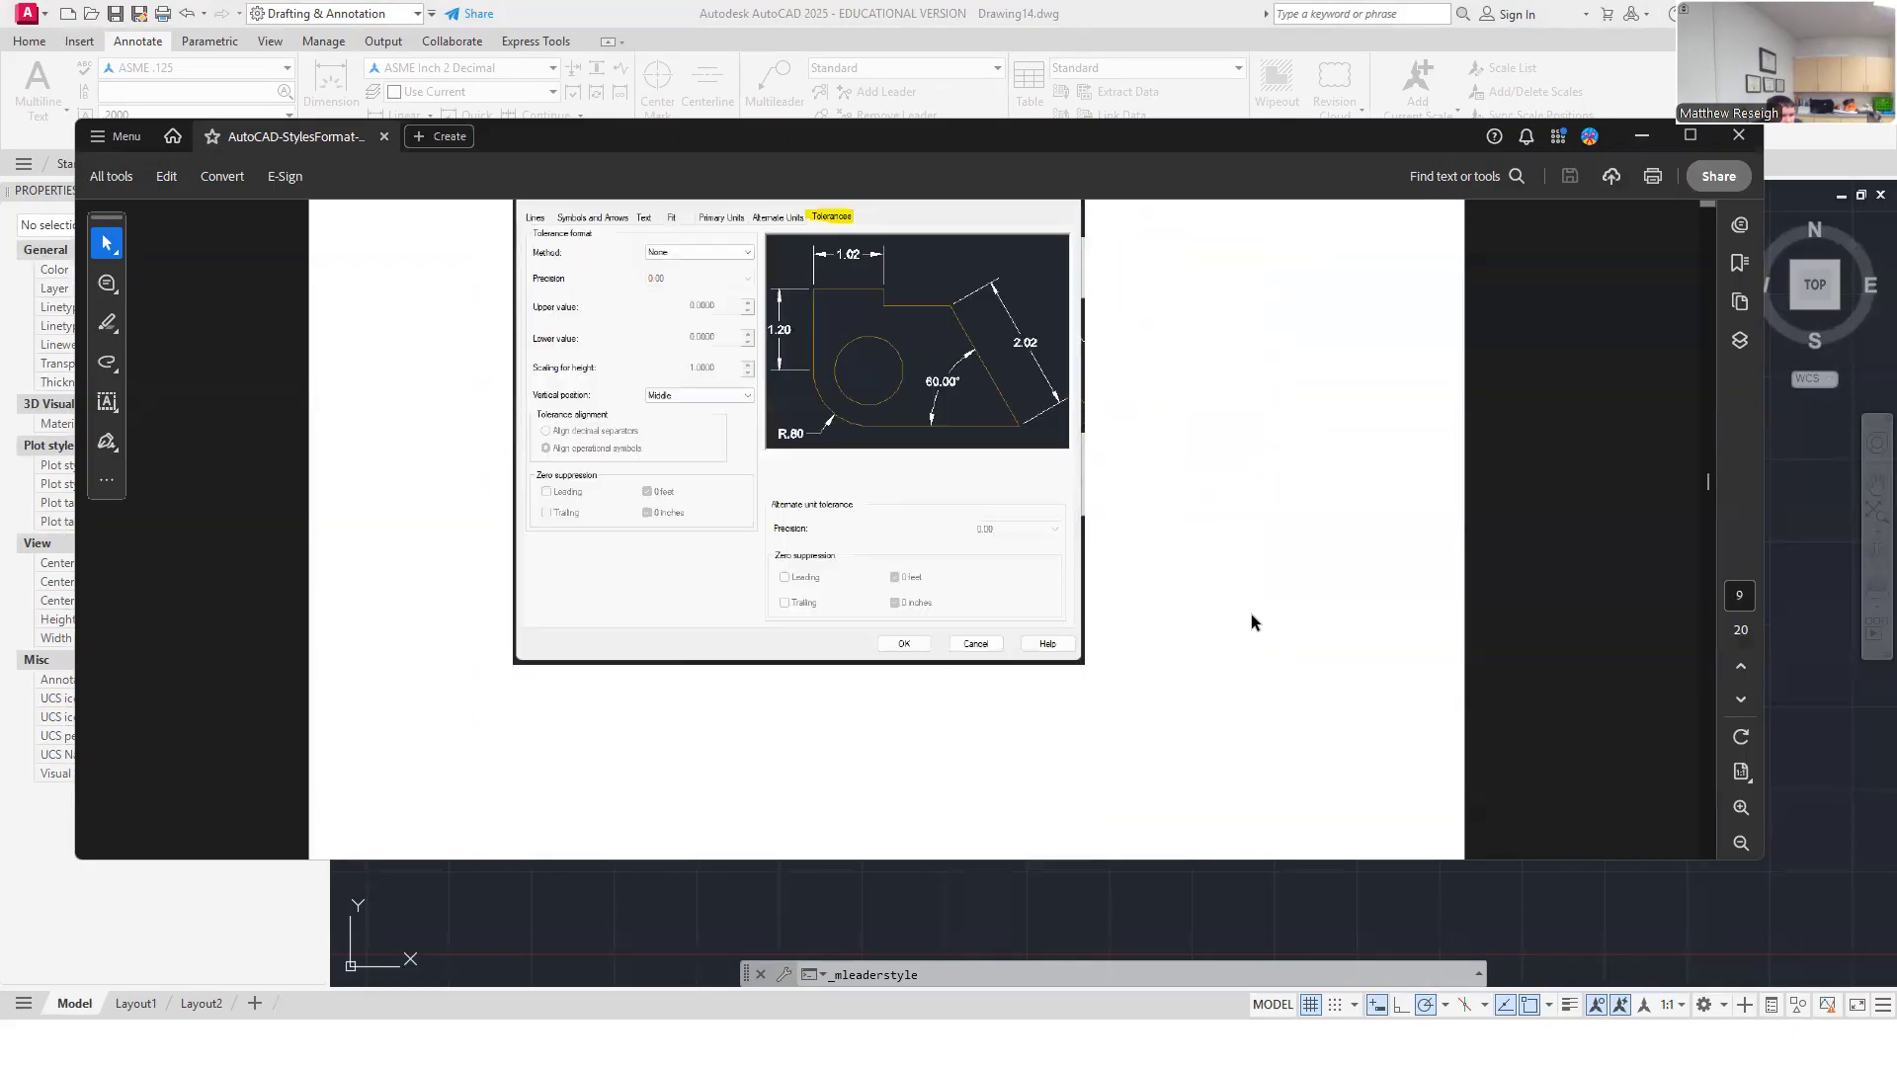
pyautogui.scroll(-1, 1301, 621)
pyautogui.moveTo(1710, 497); pyautogui.dragTo(1719, 688)
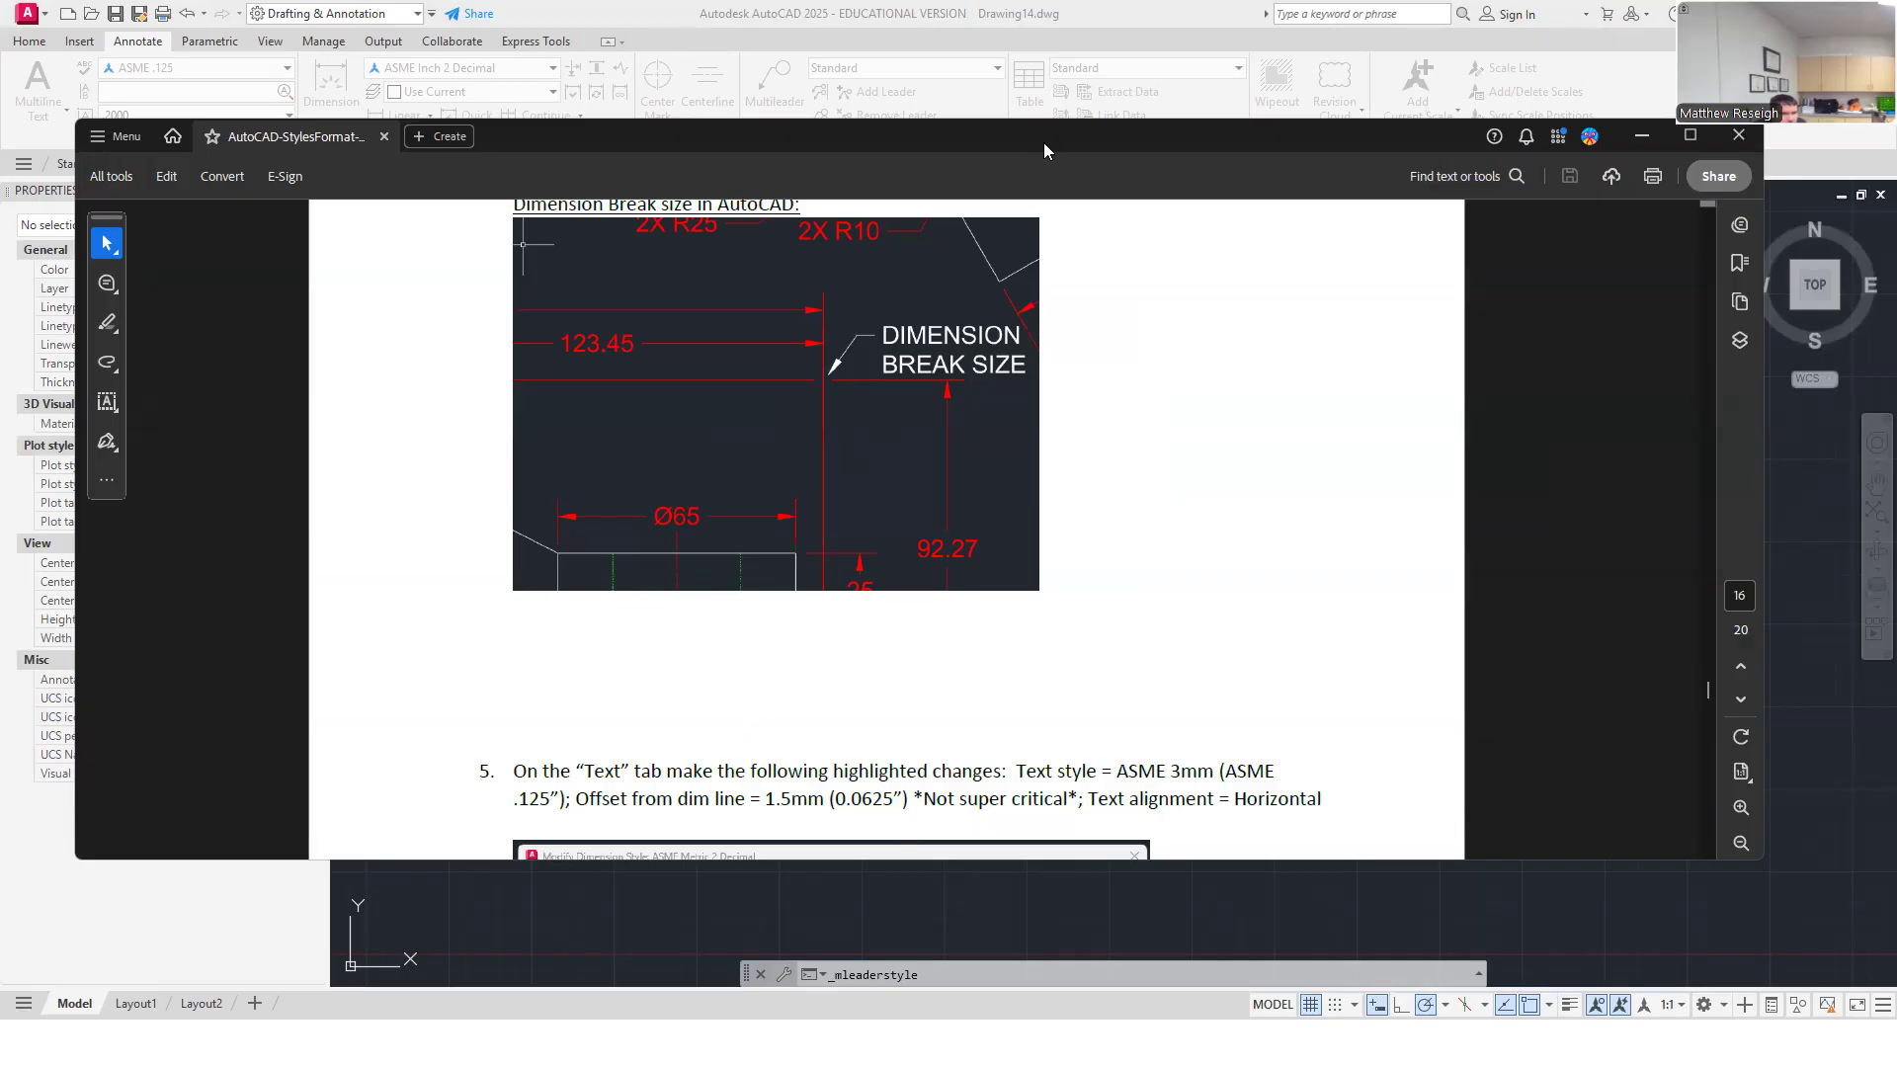
pyautogui.hotkey('alt', 'Tab')
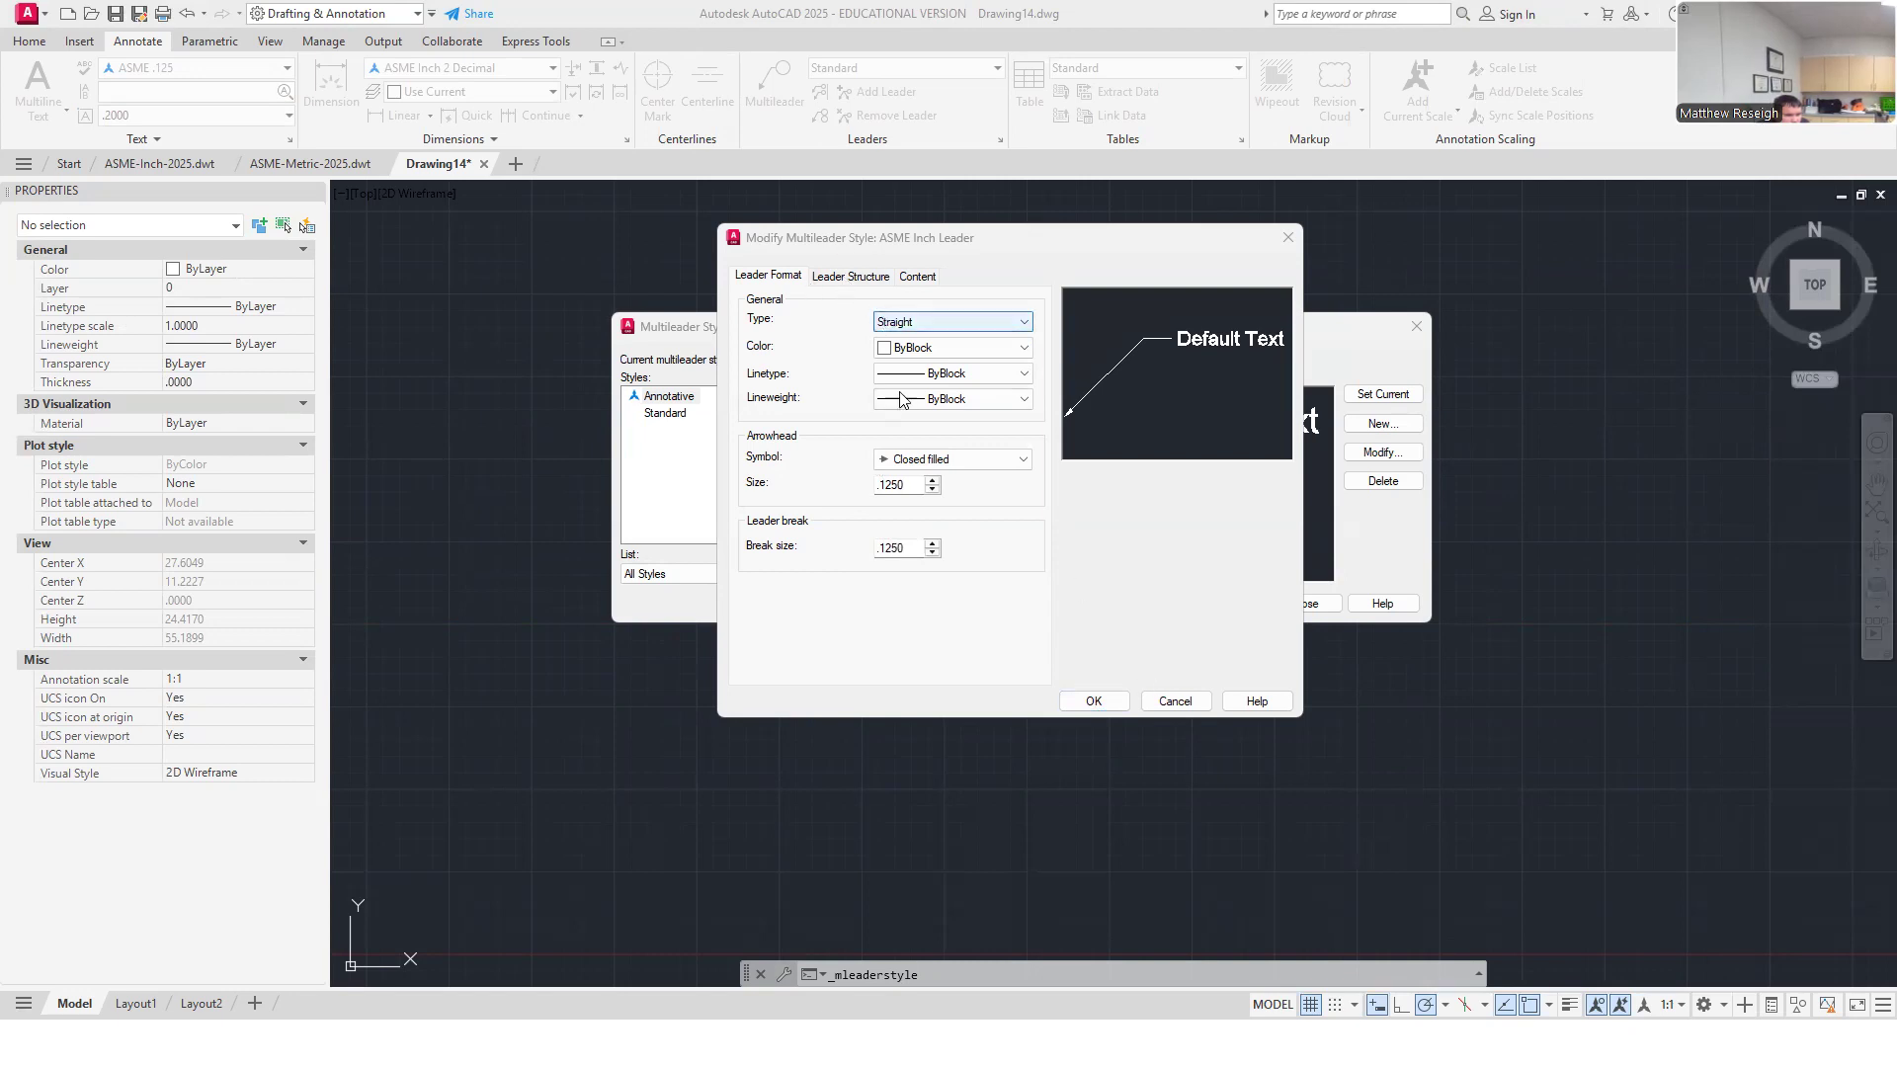
# Step: Set the landing distance of the ASME Inch Leader style to .125 in its leader structure settings
pyautogui.click(850, 279)
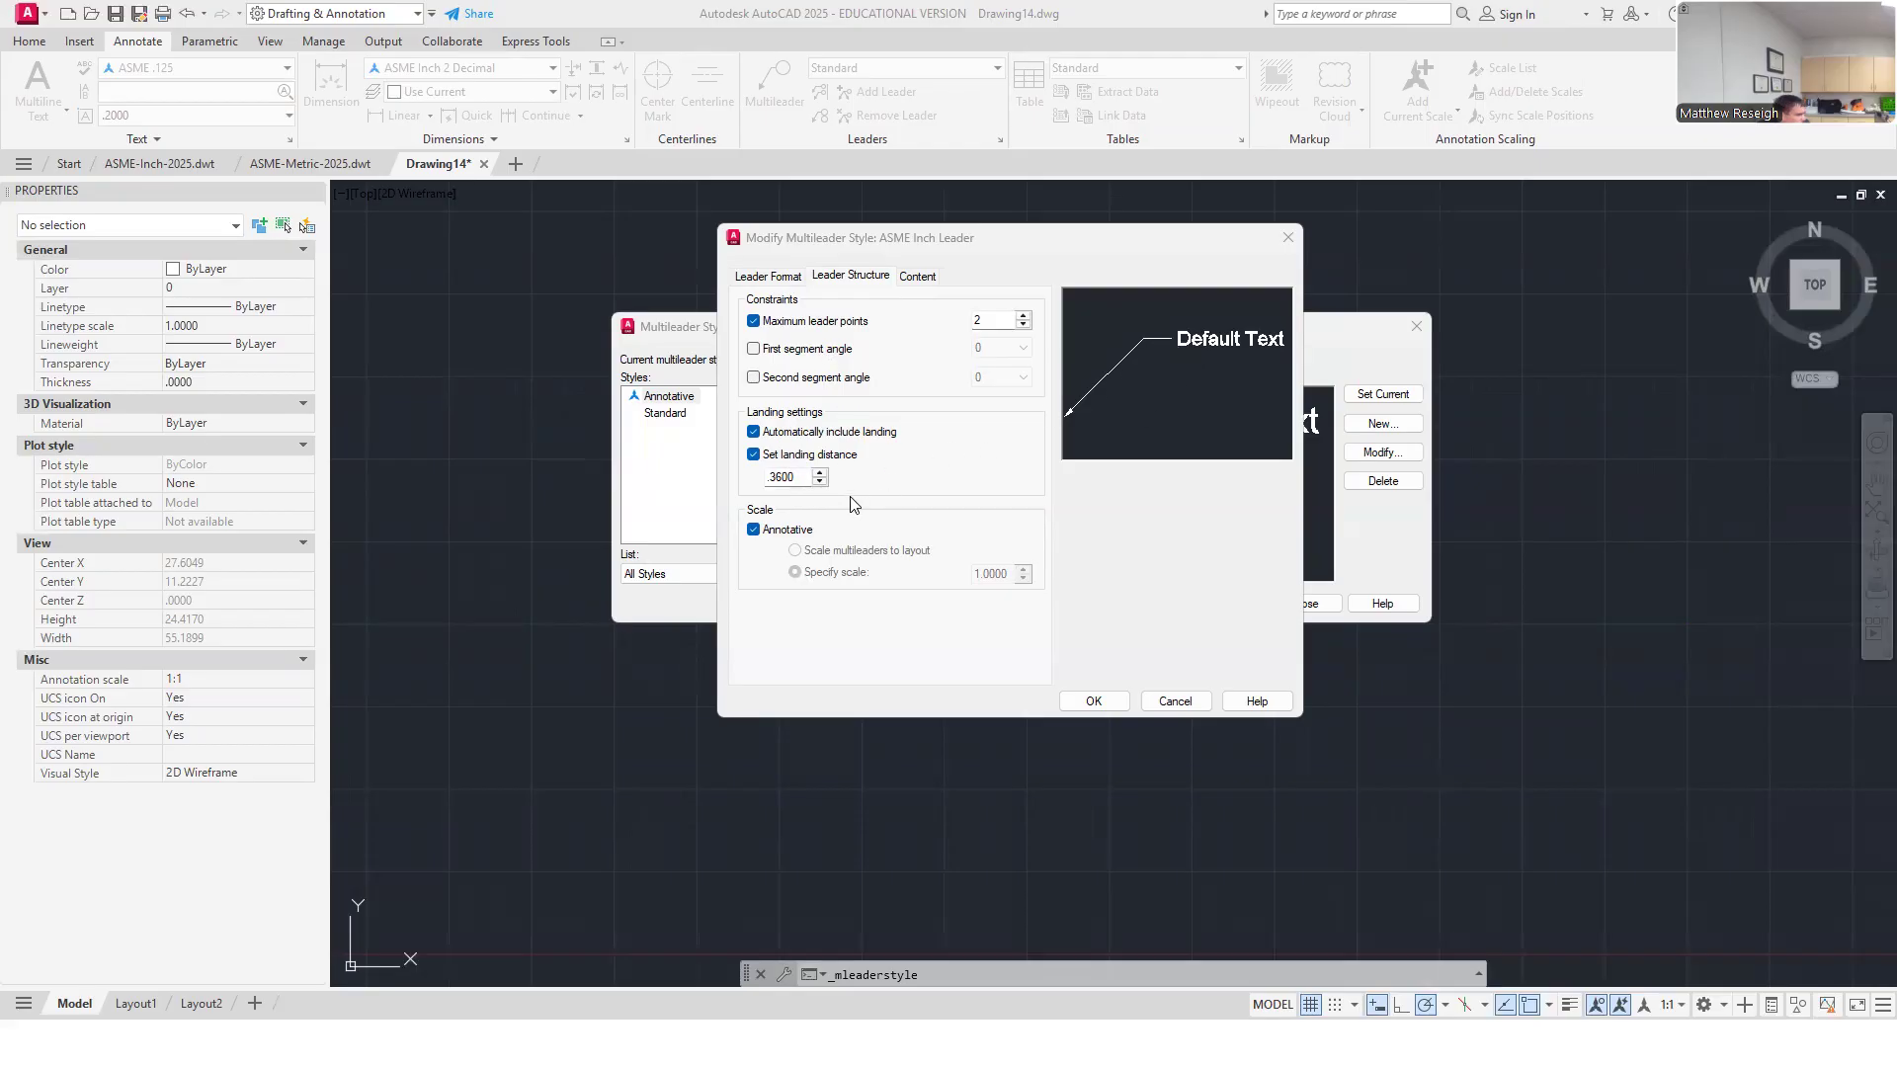
pyautogui.moveTo(796, 477); pyautogui.dragTo(731, 484)
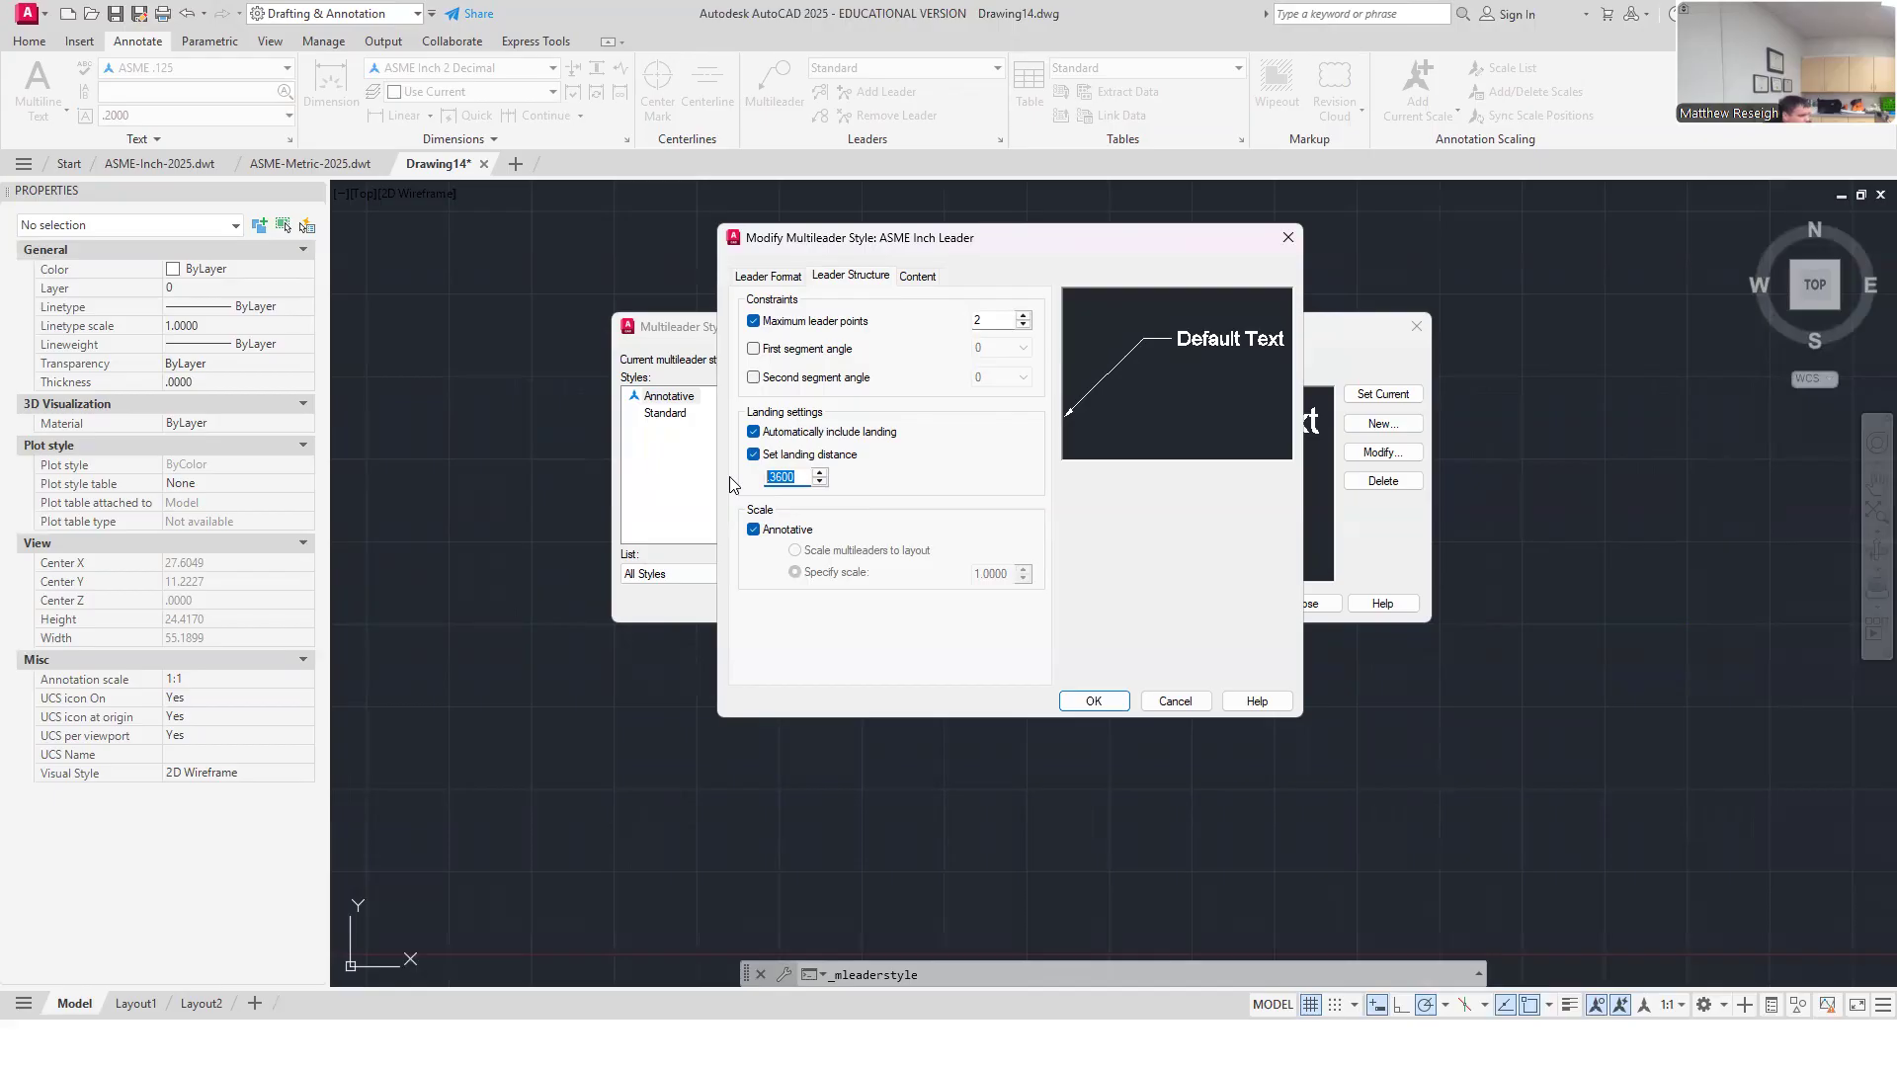
pyautogui.write('.125')
pyautogui.press('Return')
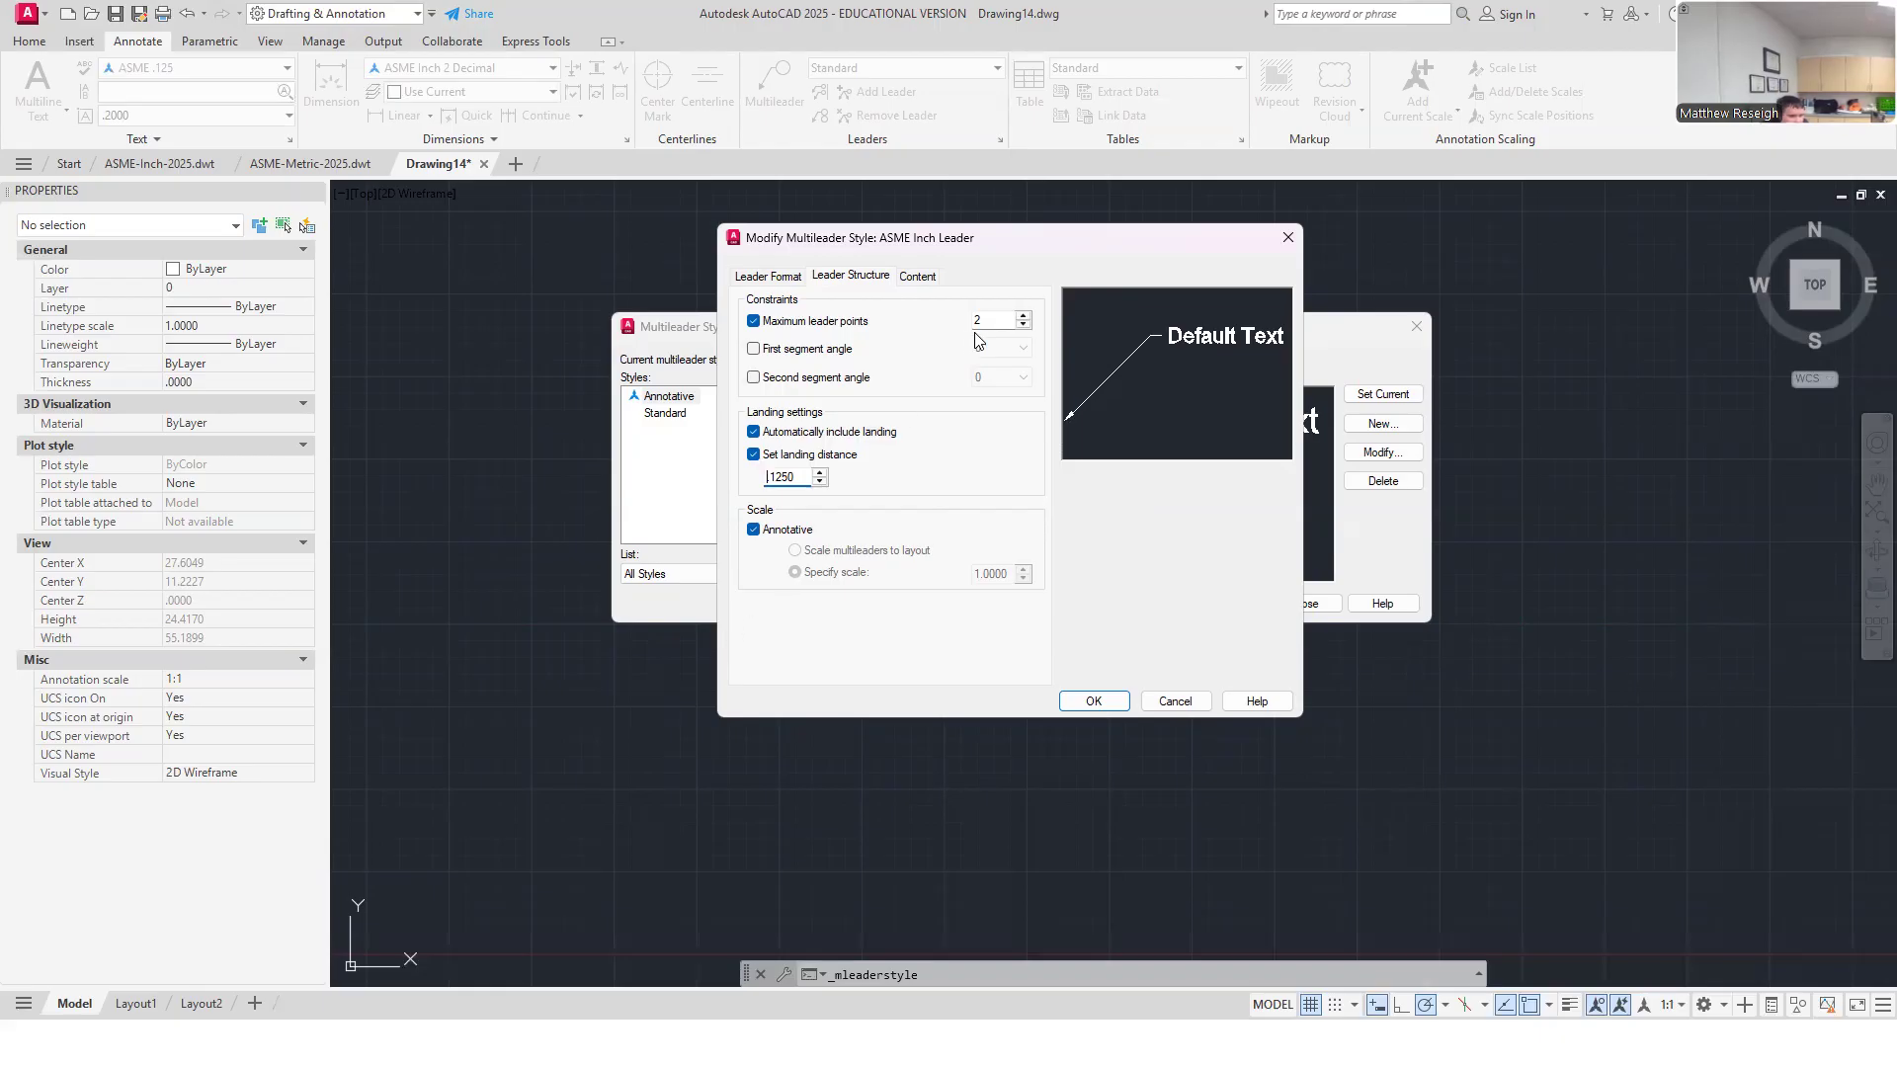
# Step: Assign the ASME .125 text style to the content of the ASME Inch Leader style
pyautogui.click(915, 277)
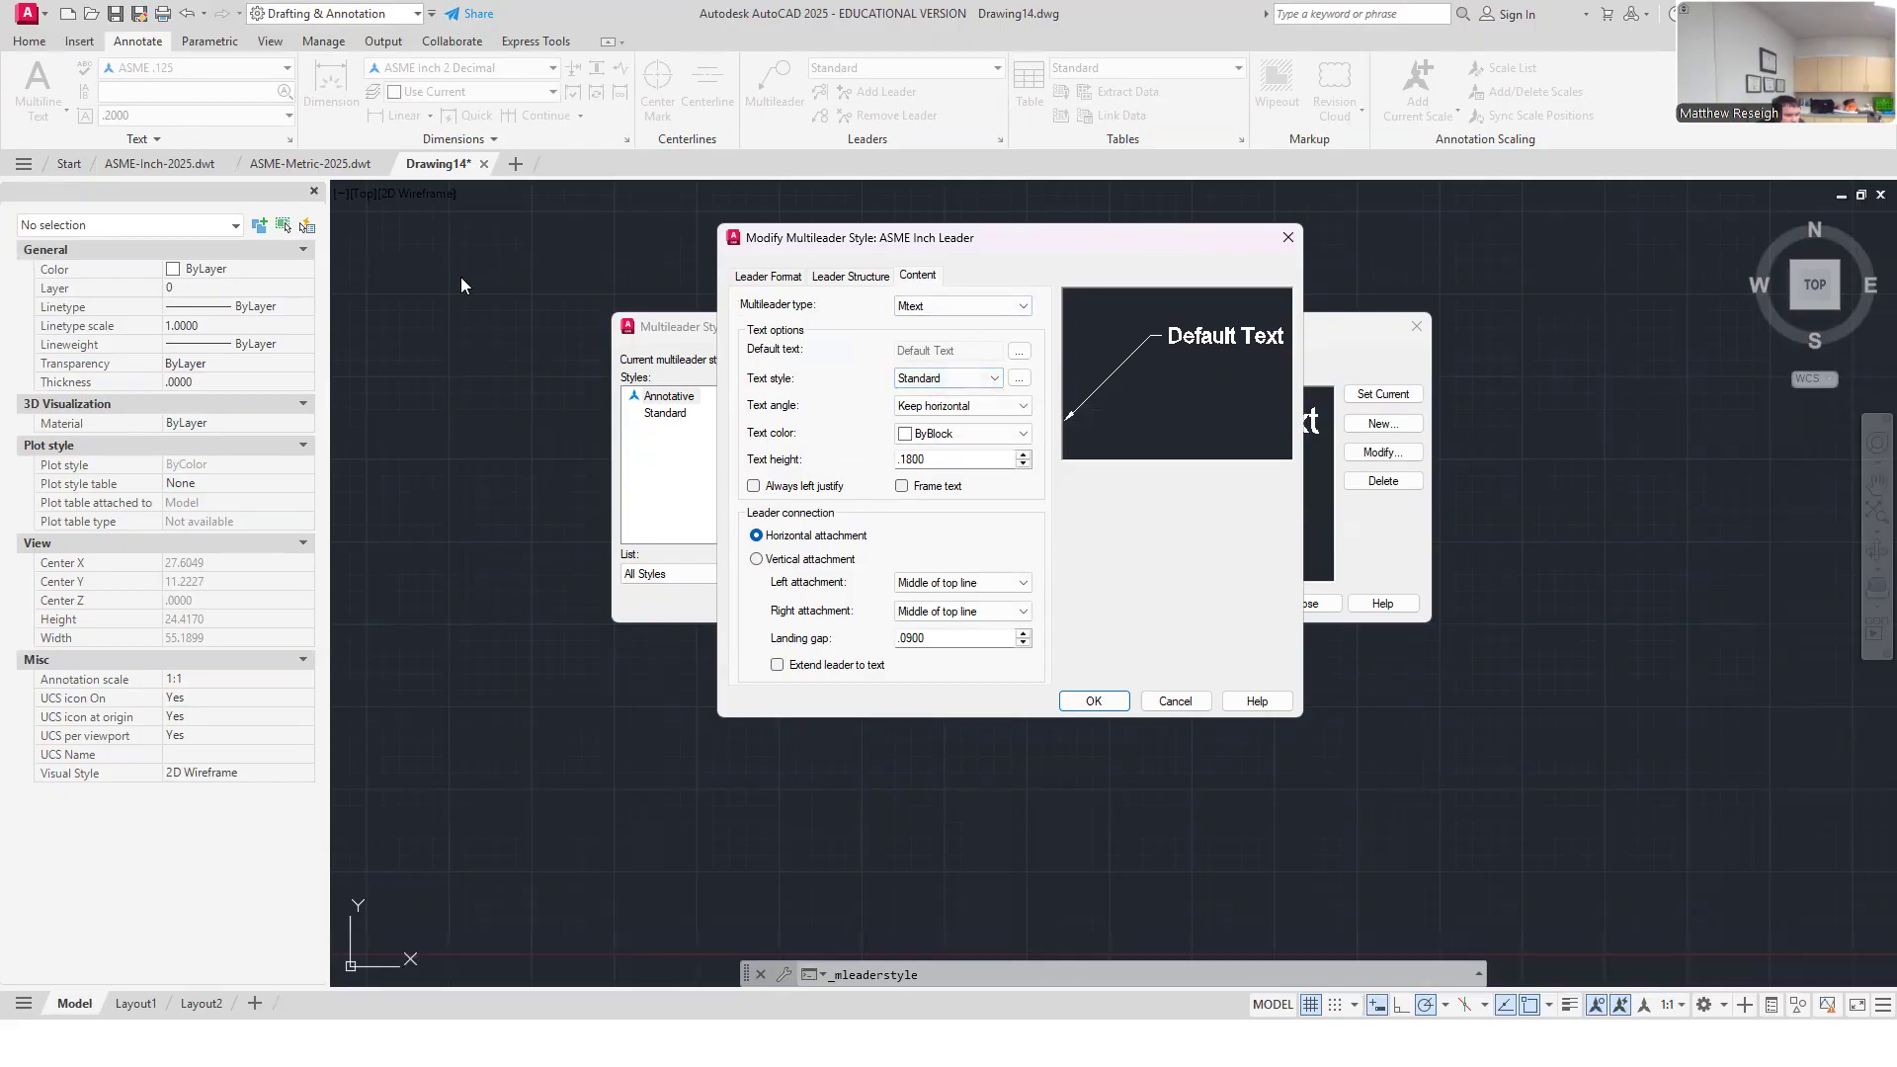
pyautogui.click(994, 379)
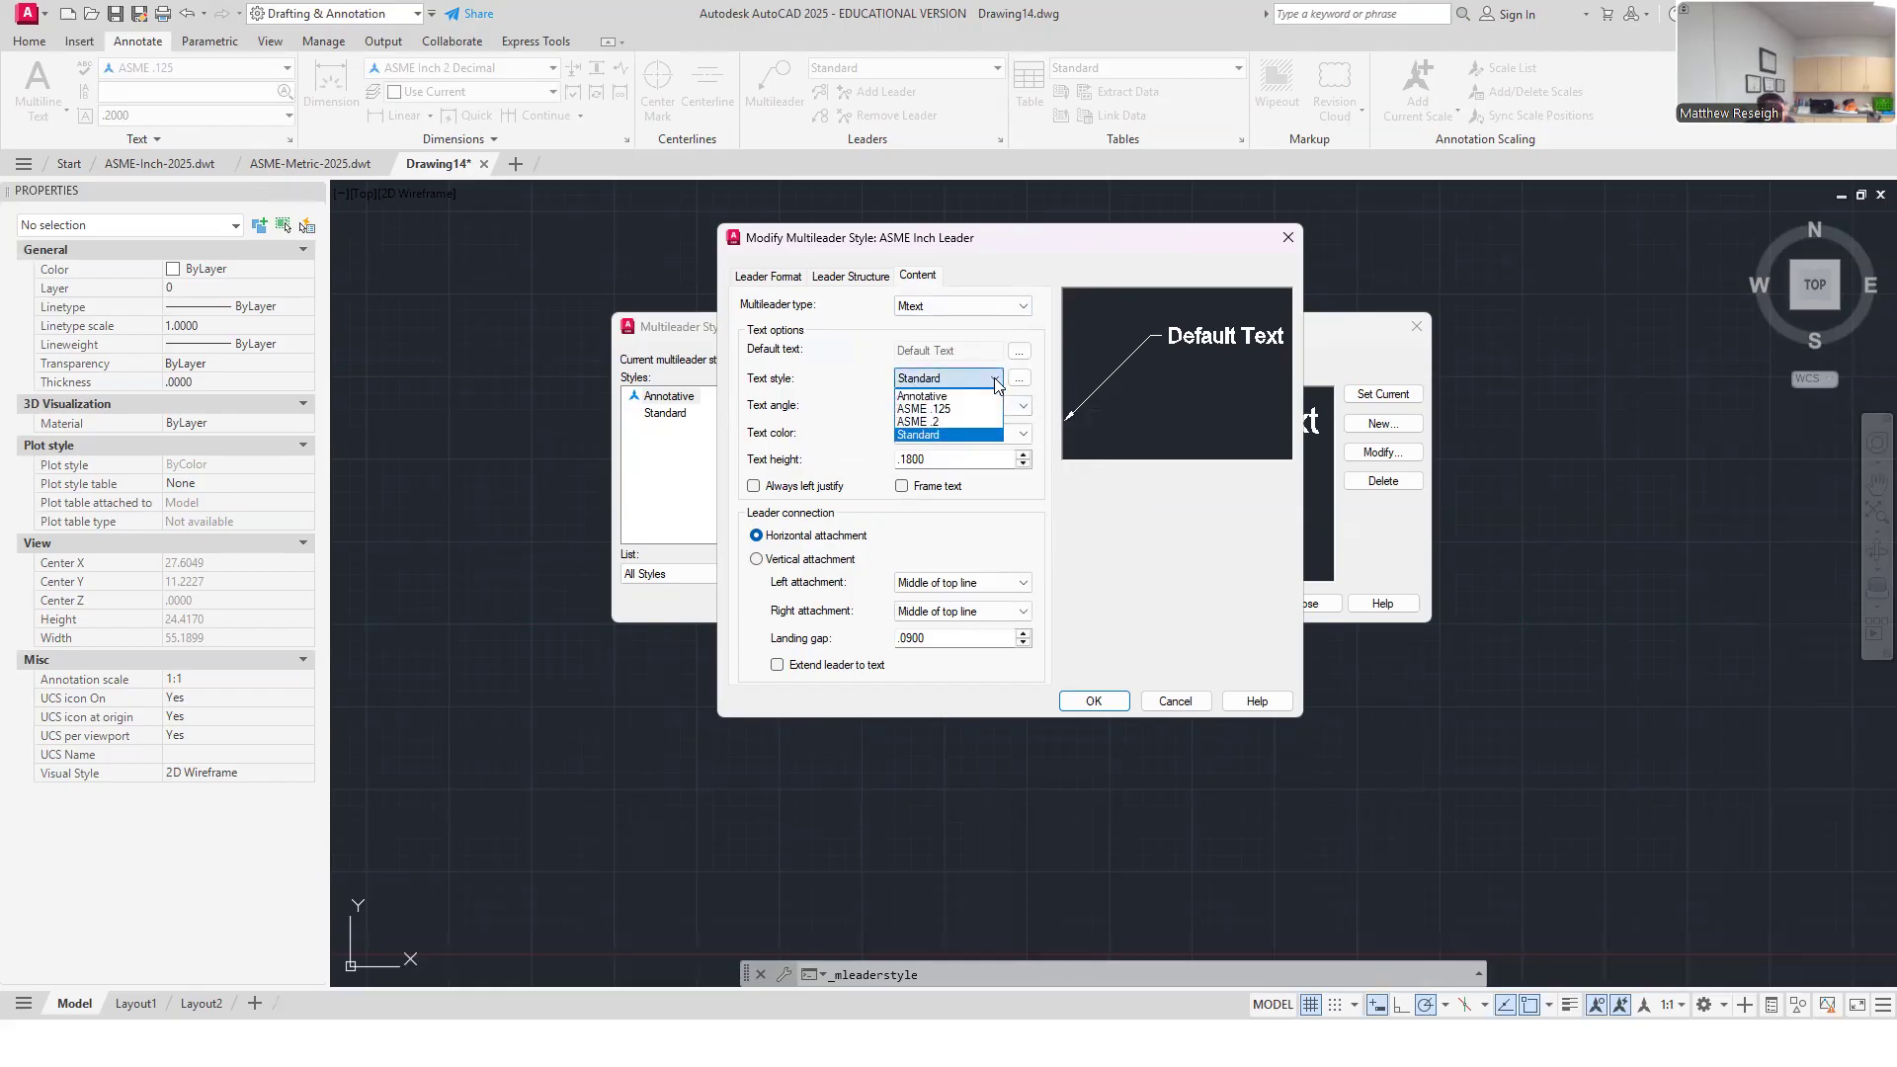
pyautogui.click(937, 409)
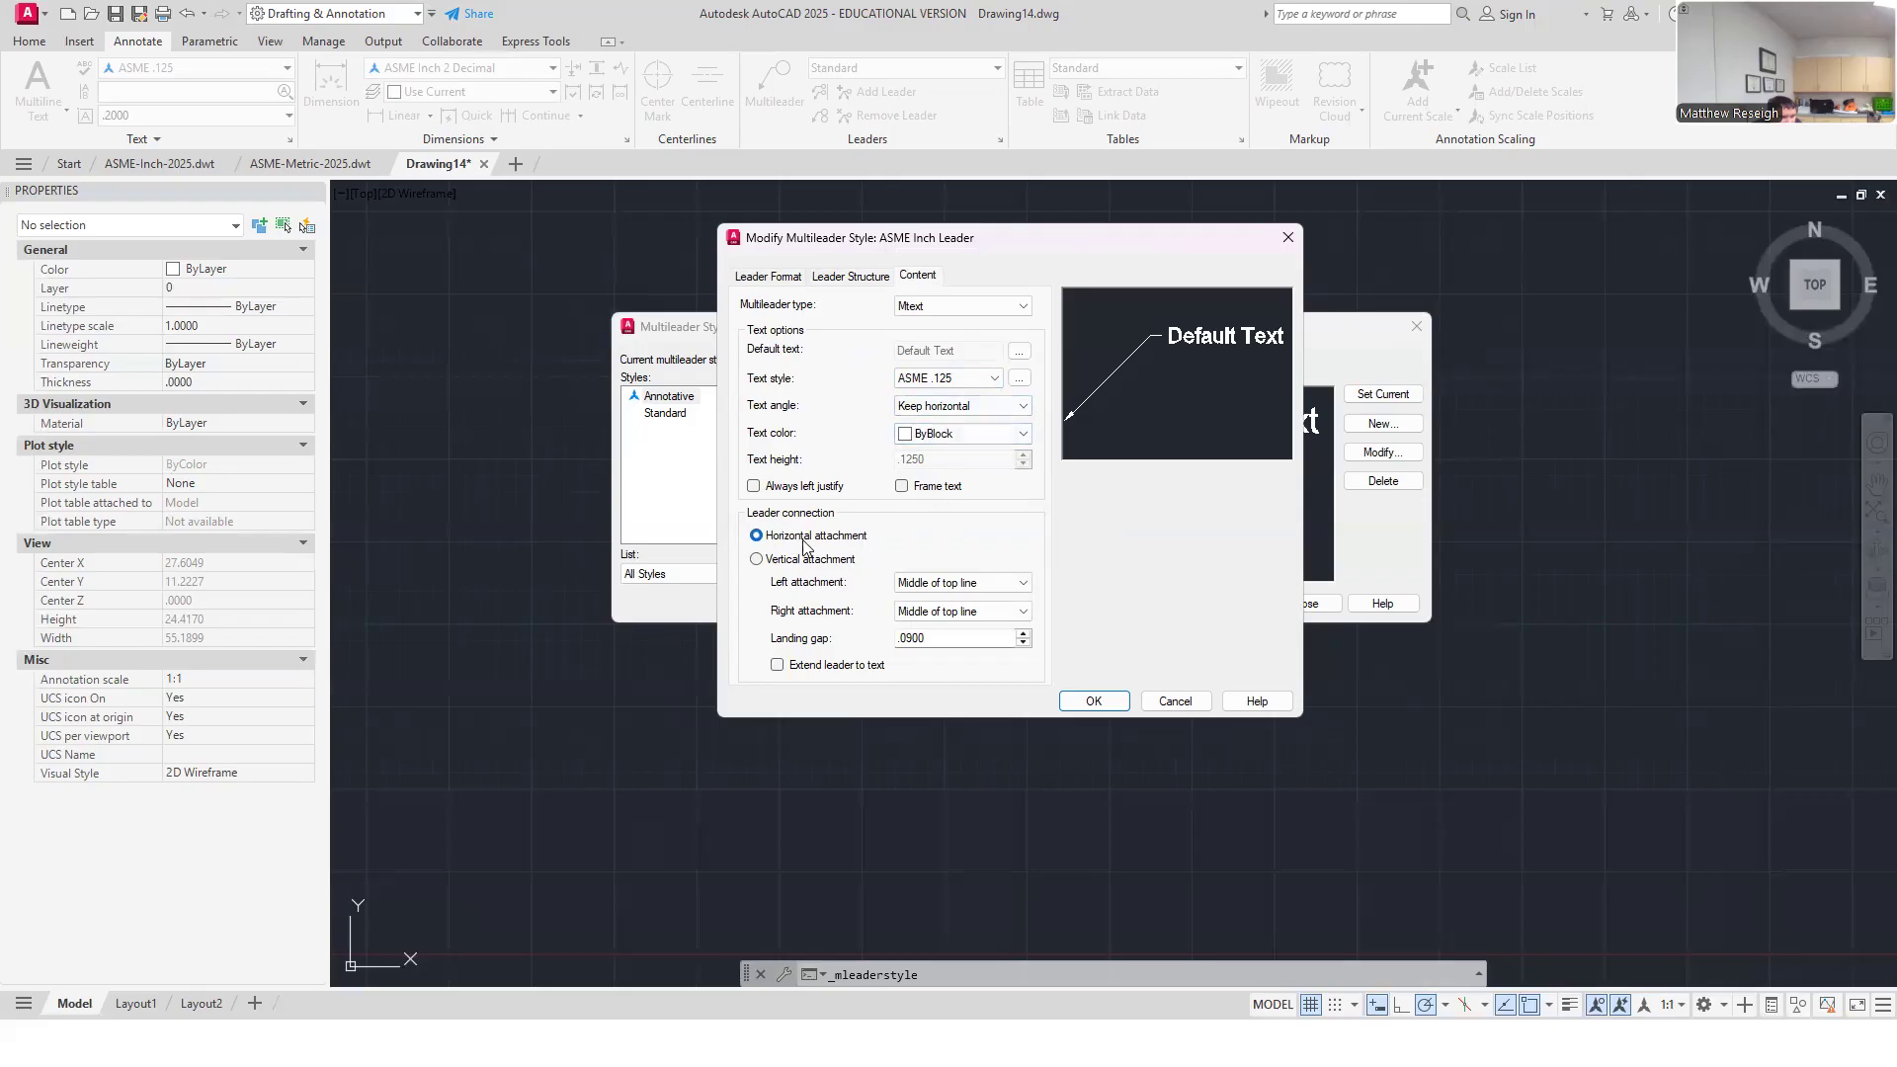
# Step: Try vertical attachment and a Middle of text left attachment for the leader, restoring horizontal attachment and Middle of top line
pyautogui.click(757, 561)
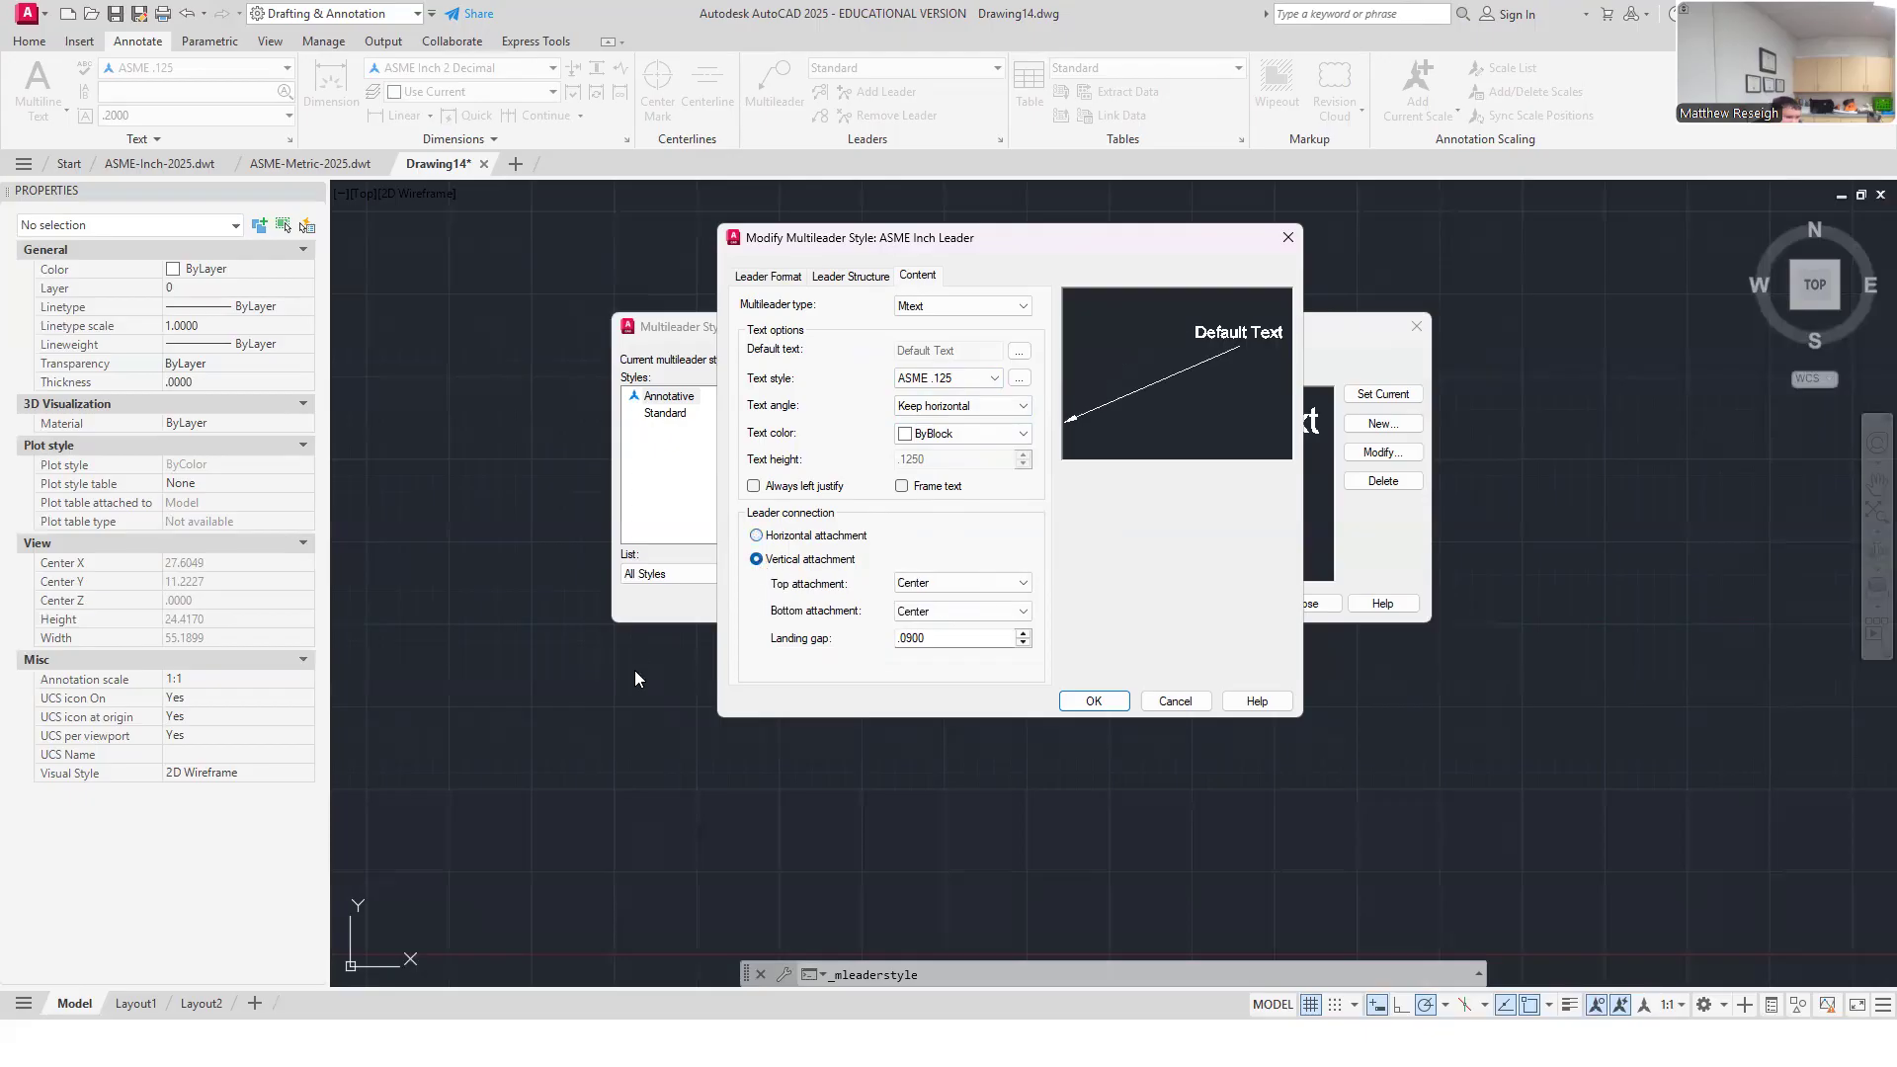
pyautogui.click(755, 537)
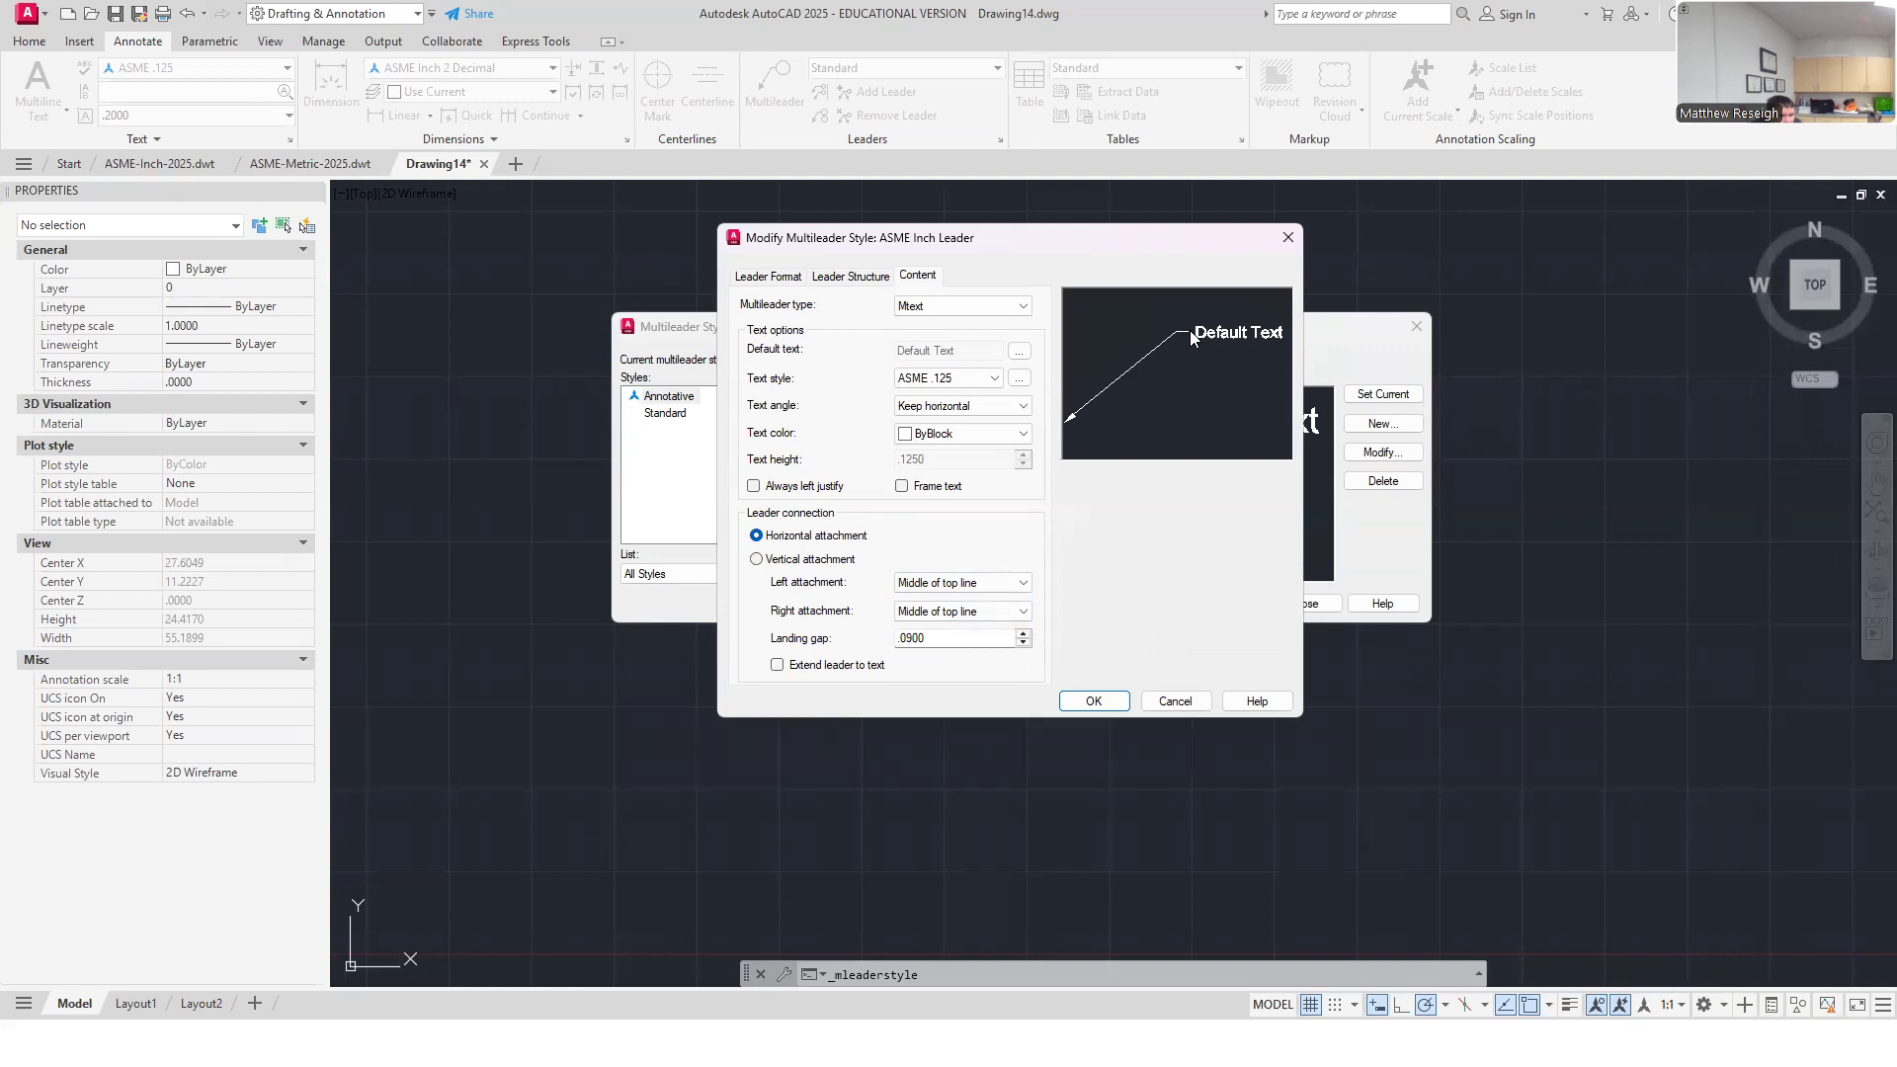
pyautogui.click(1021, 583)
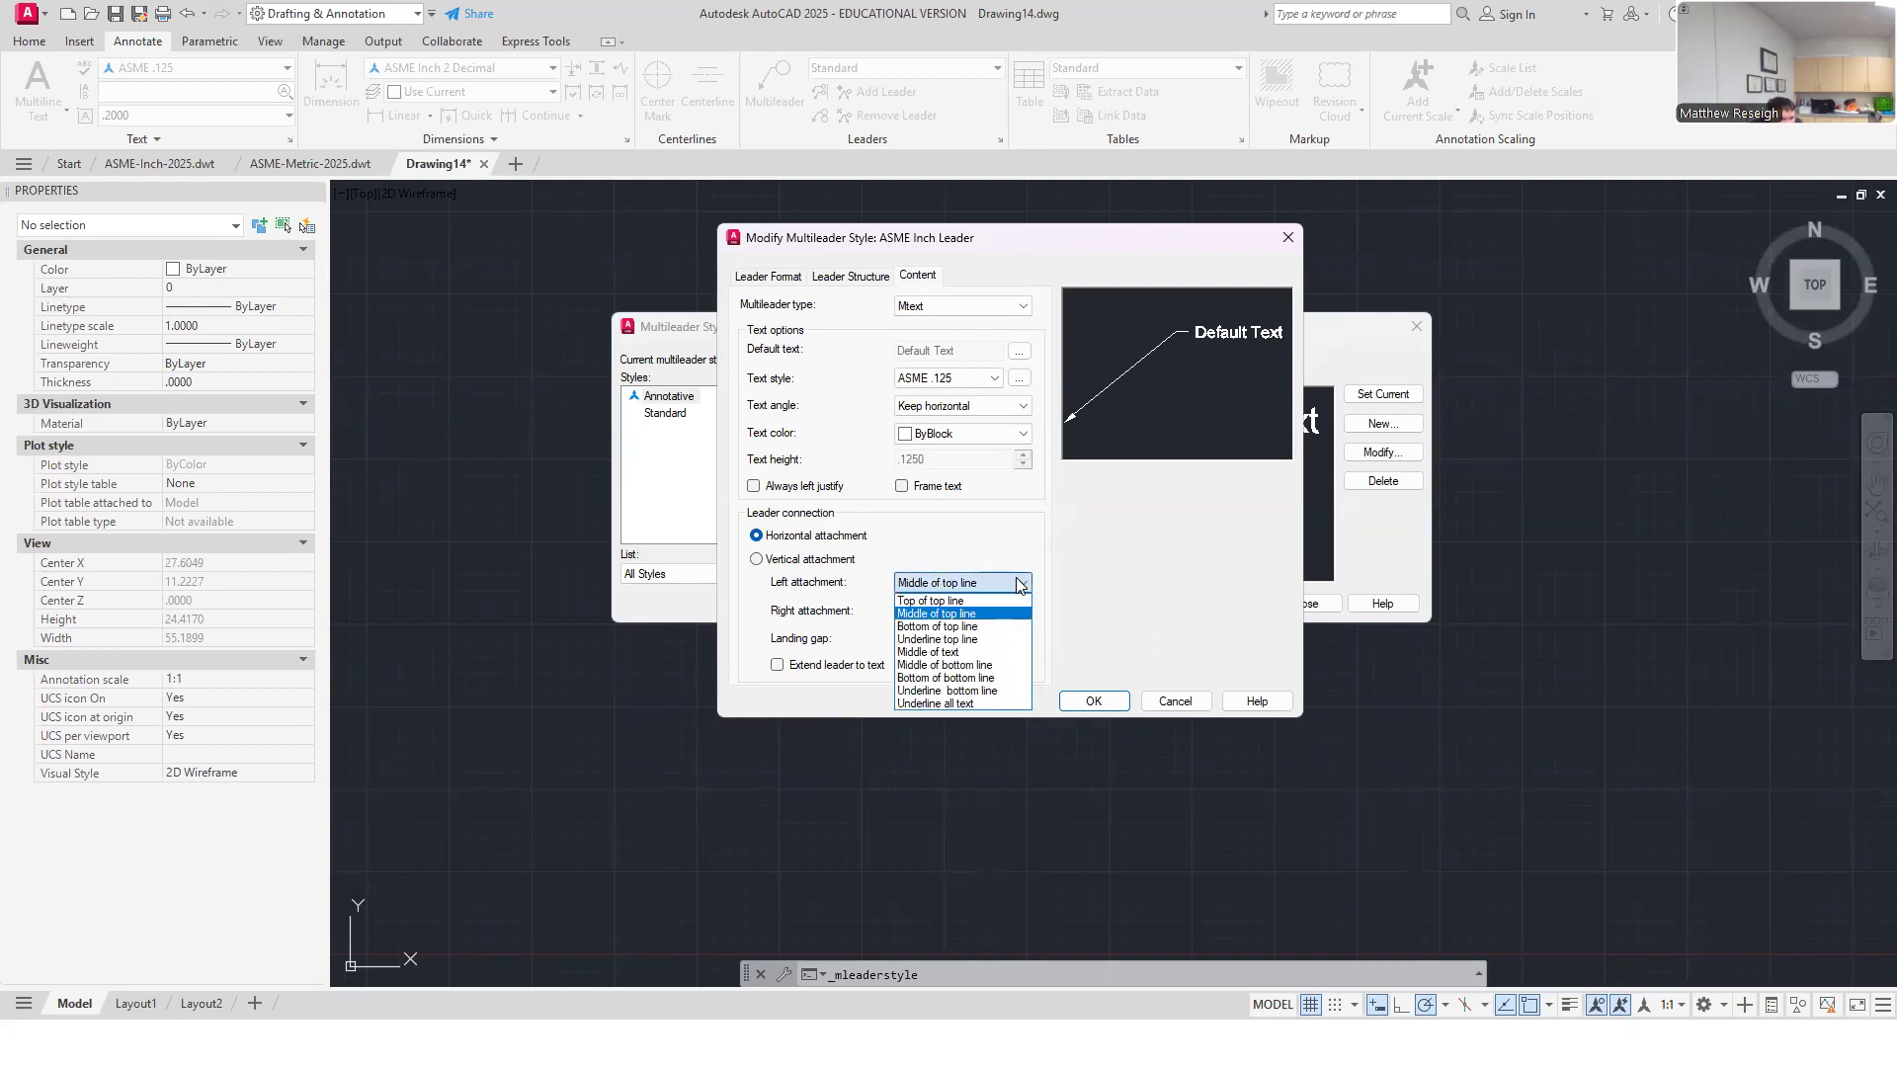
pyautogui.click(949, 652)
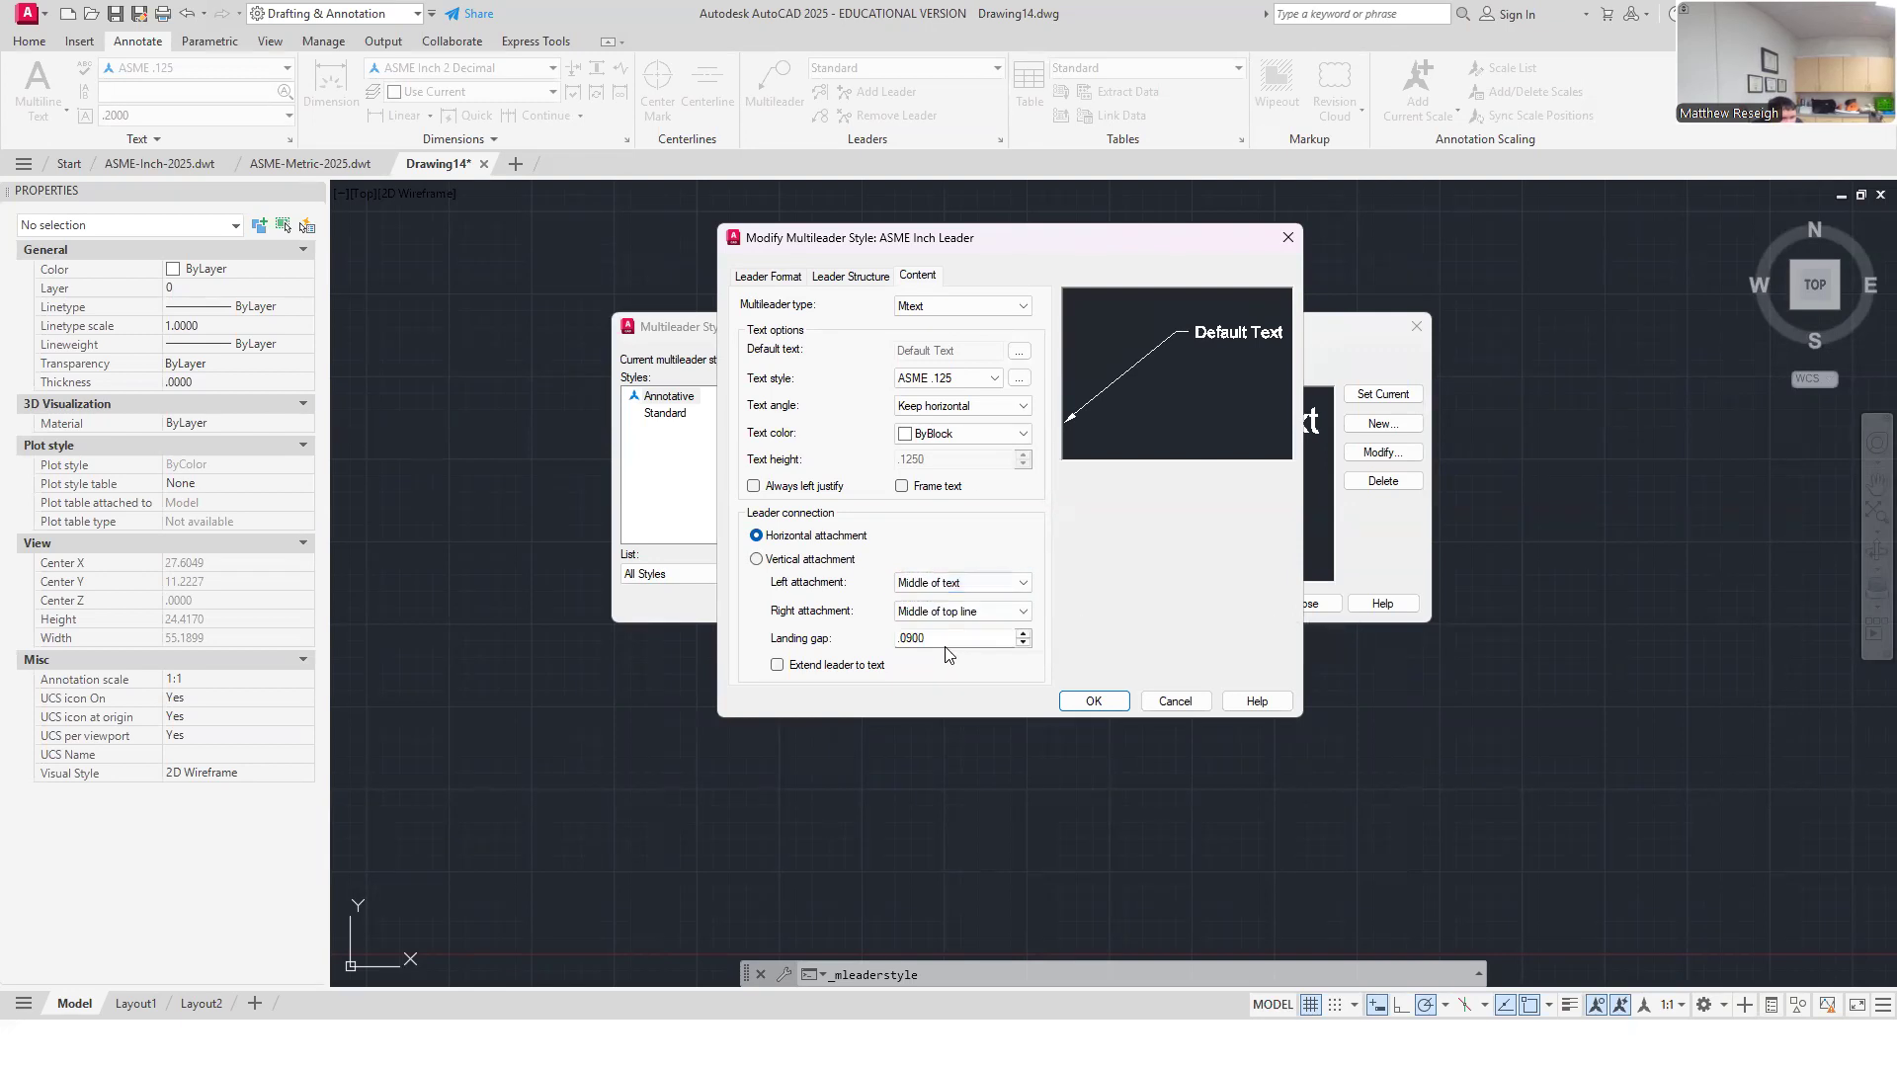
pyautogui.click(952, 587)
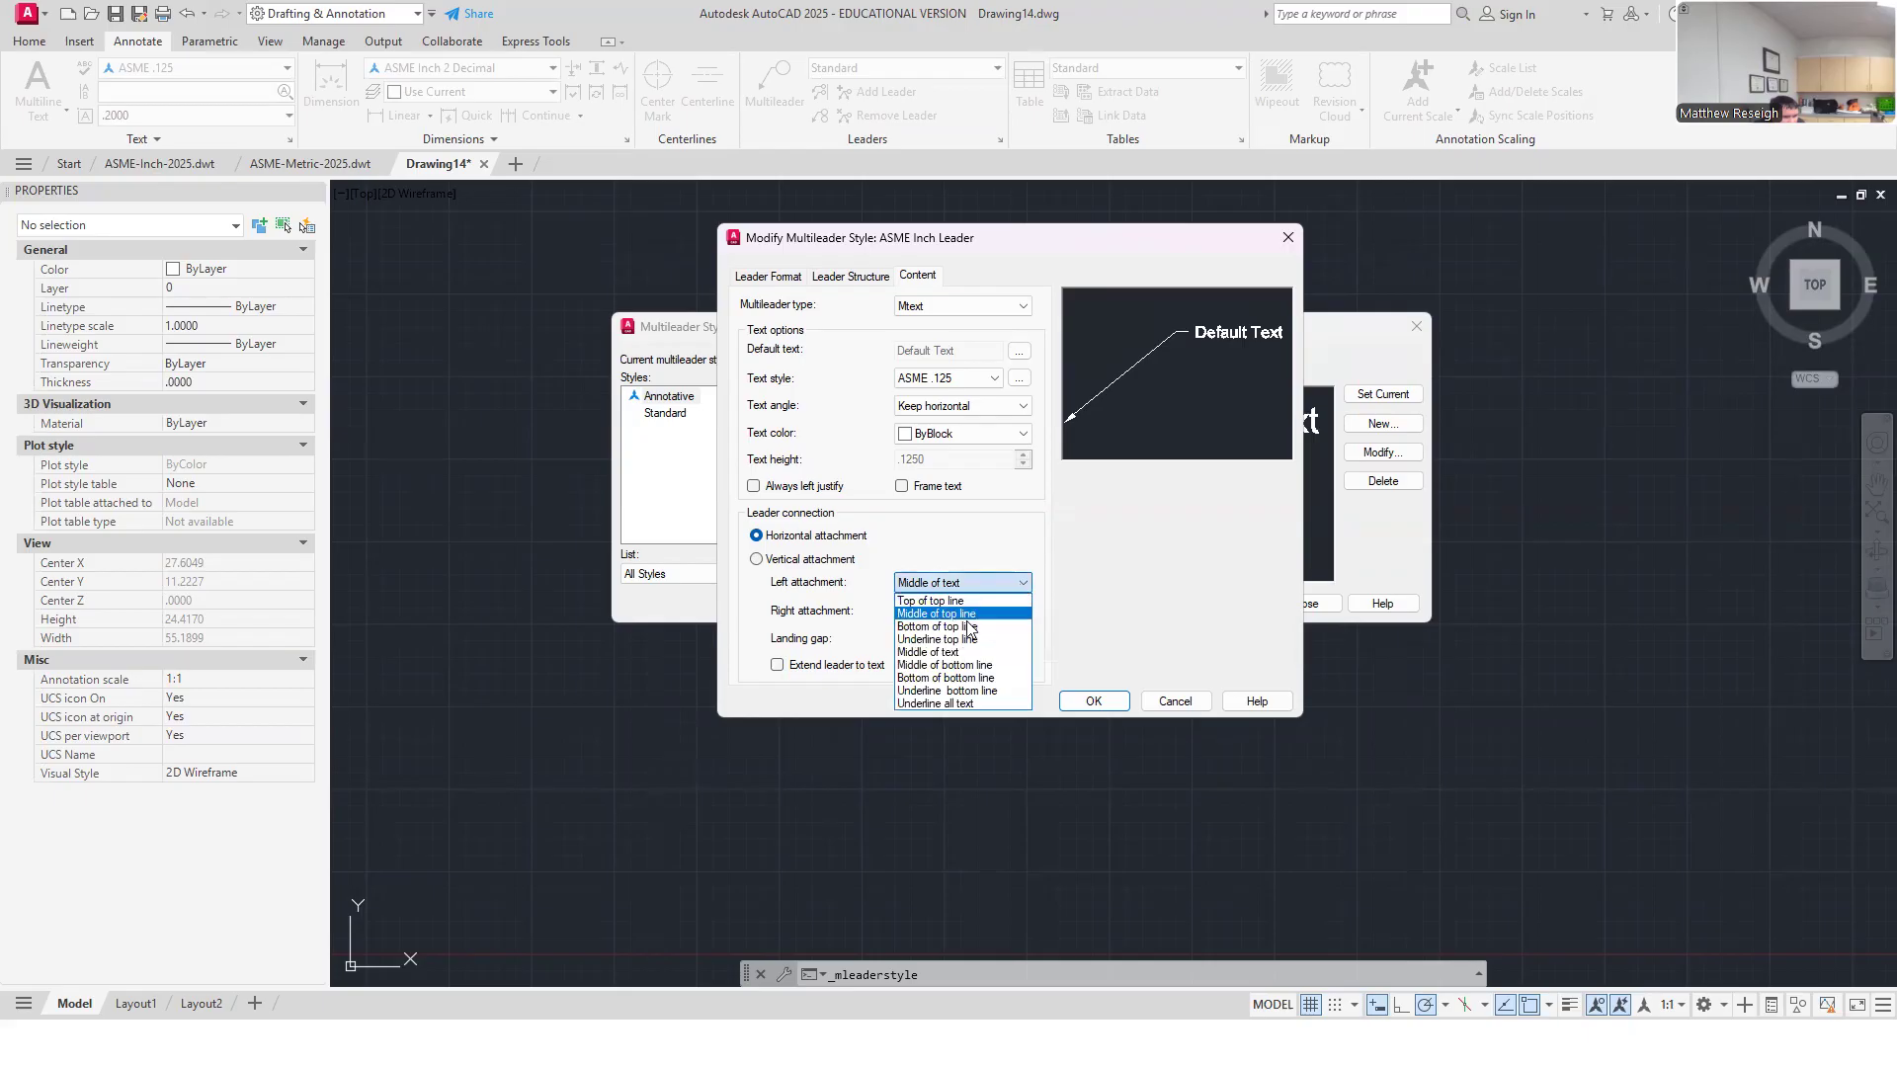
pyautogui.click(943, 614)
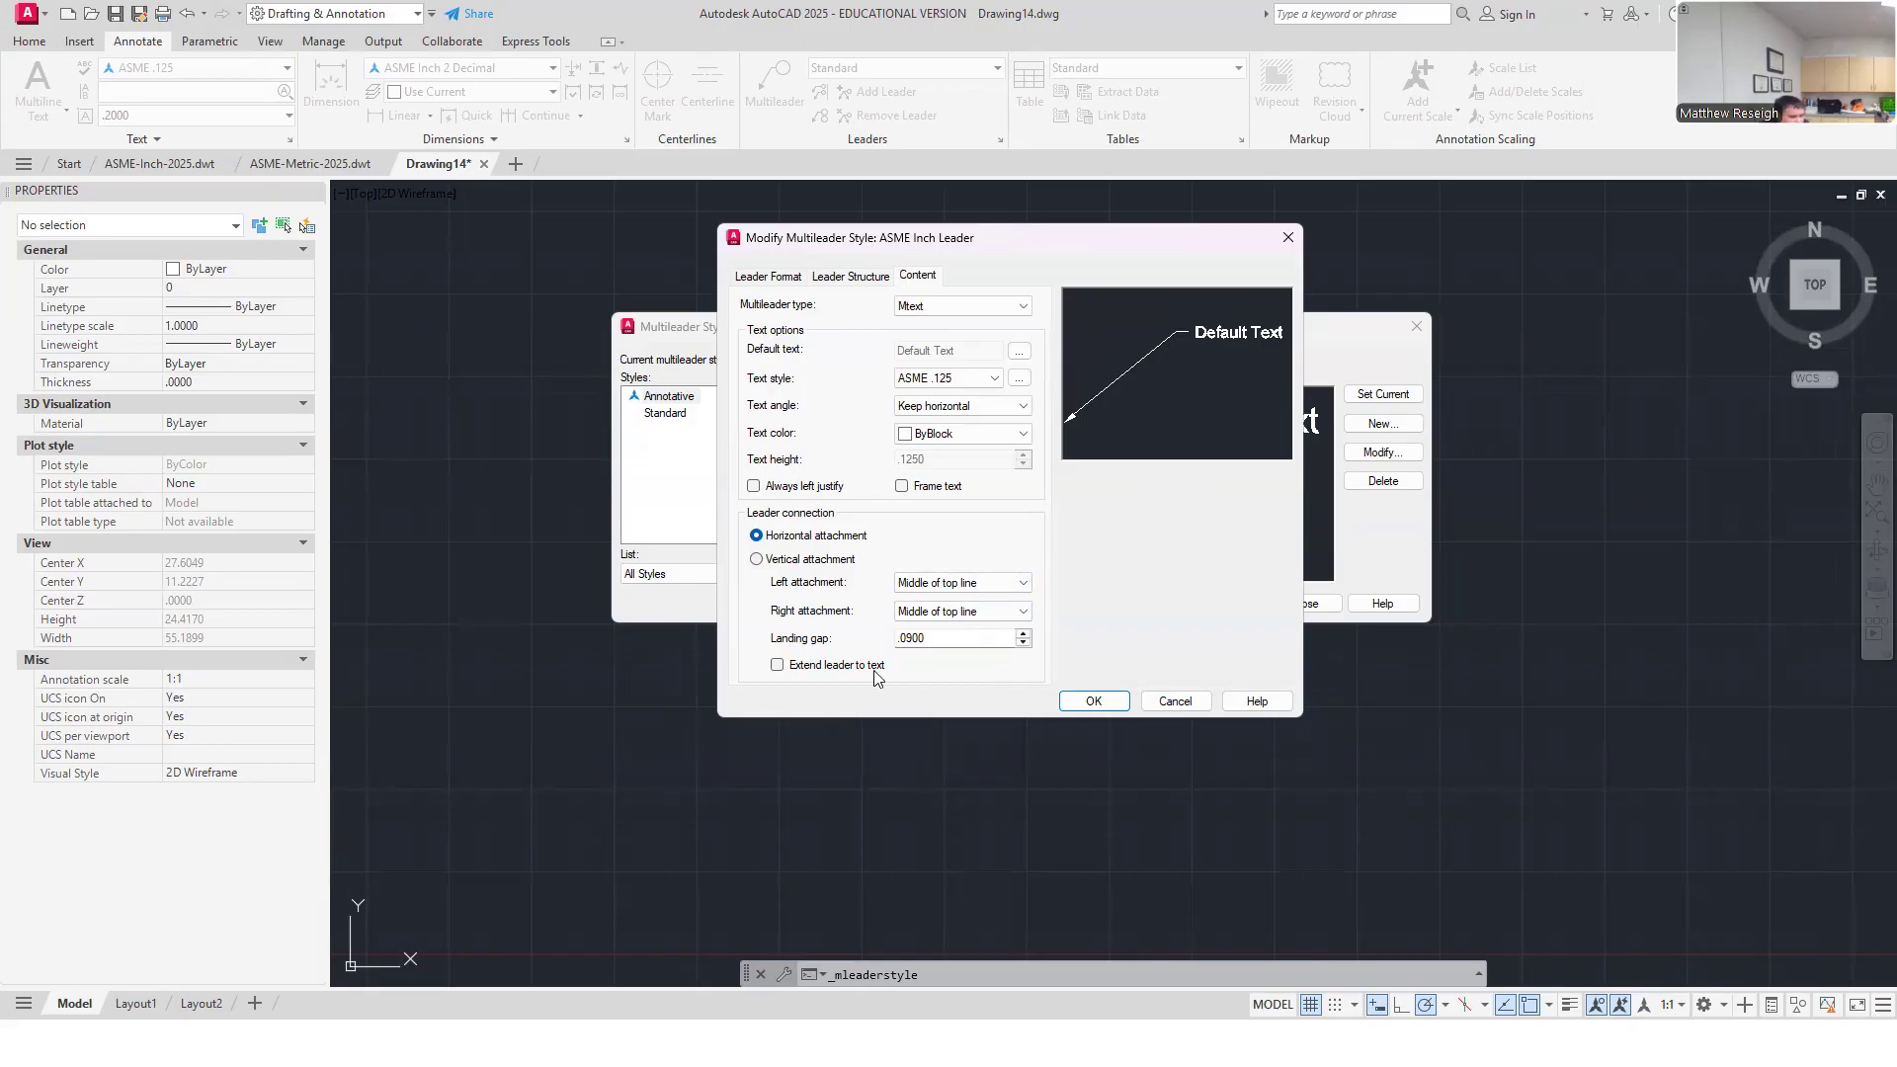
# Step: Set the landing gap of the ASME Inch Leader style to .0625 and accept the style settings
pyautogui.doubleClick(938, 638)
pyautogui.write('.0625')
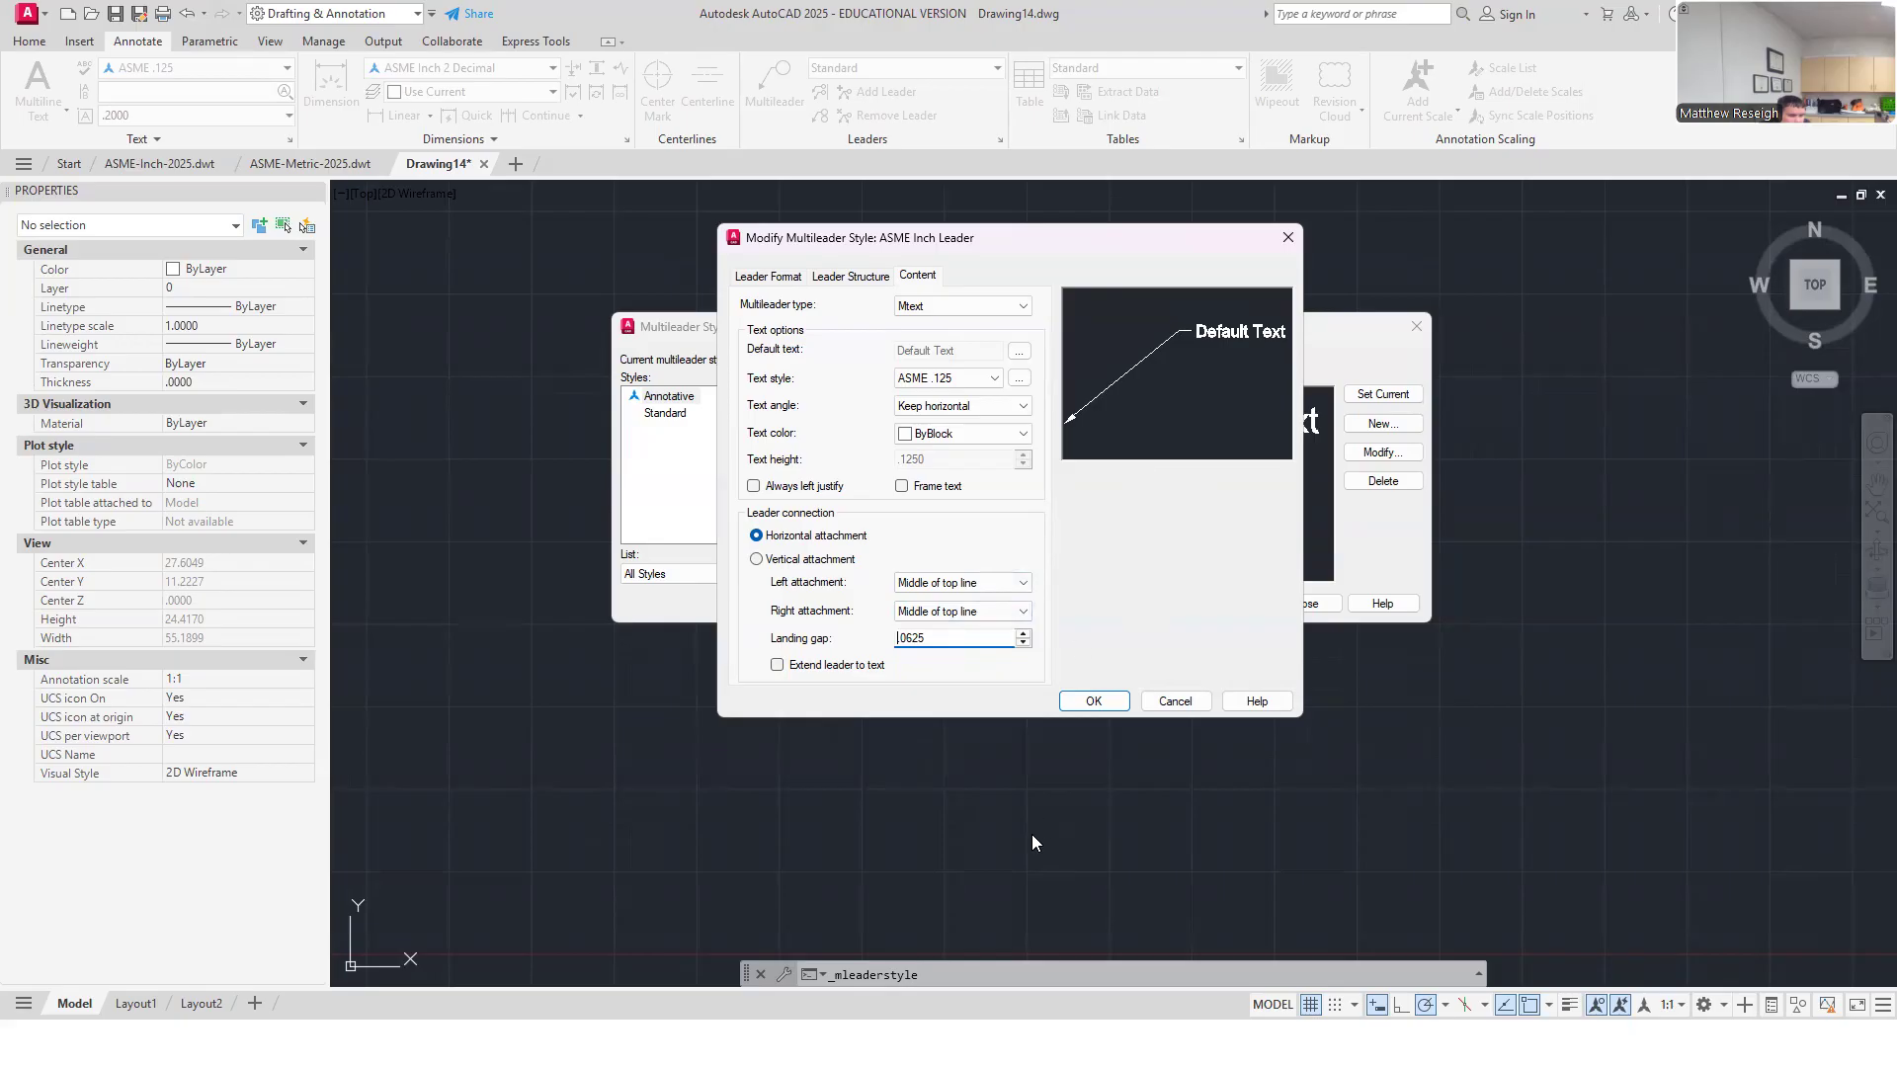
pyautogui.click(1099, 702)
# Step: Make ASME Inch Leader the current multileader style and close the style manager
pyautogui.click(706, 415)
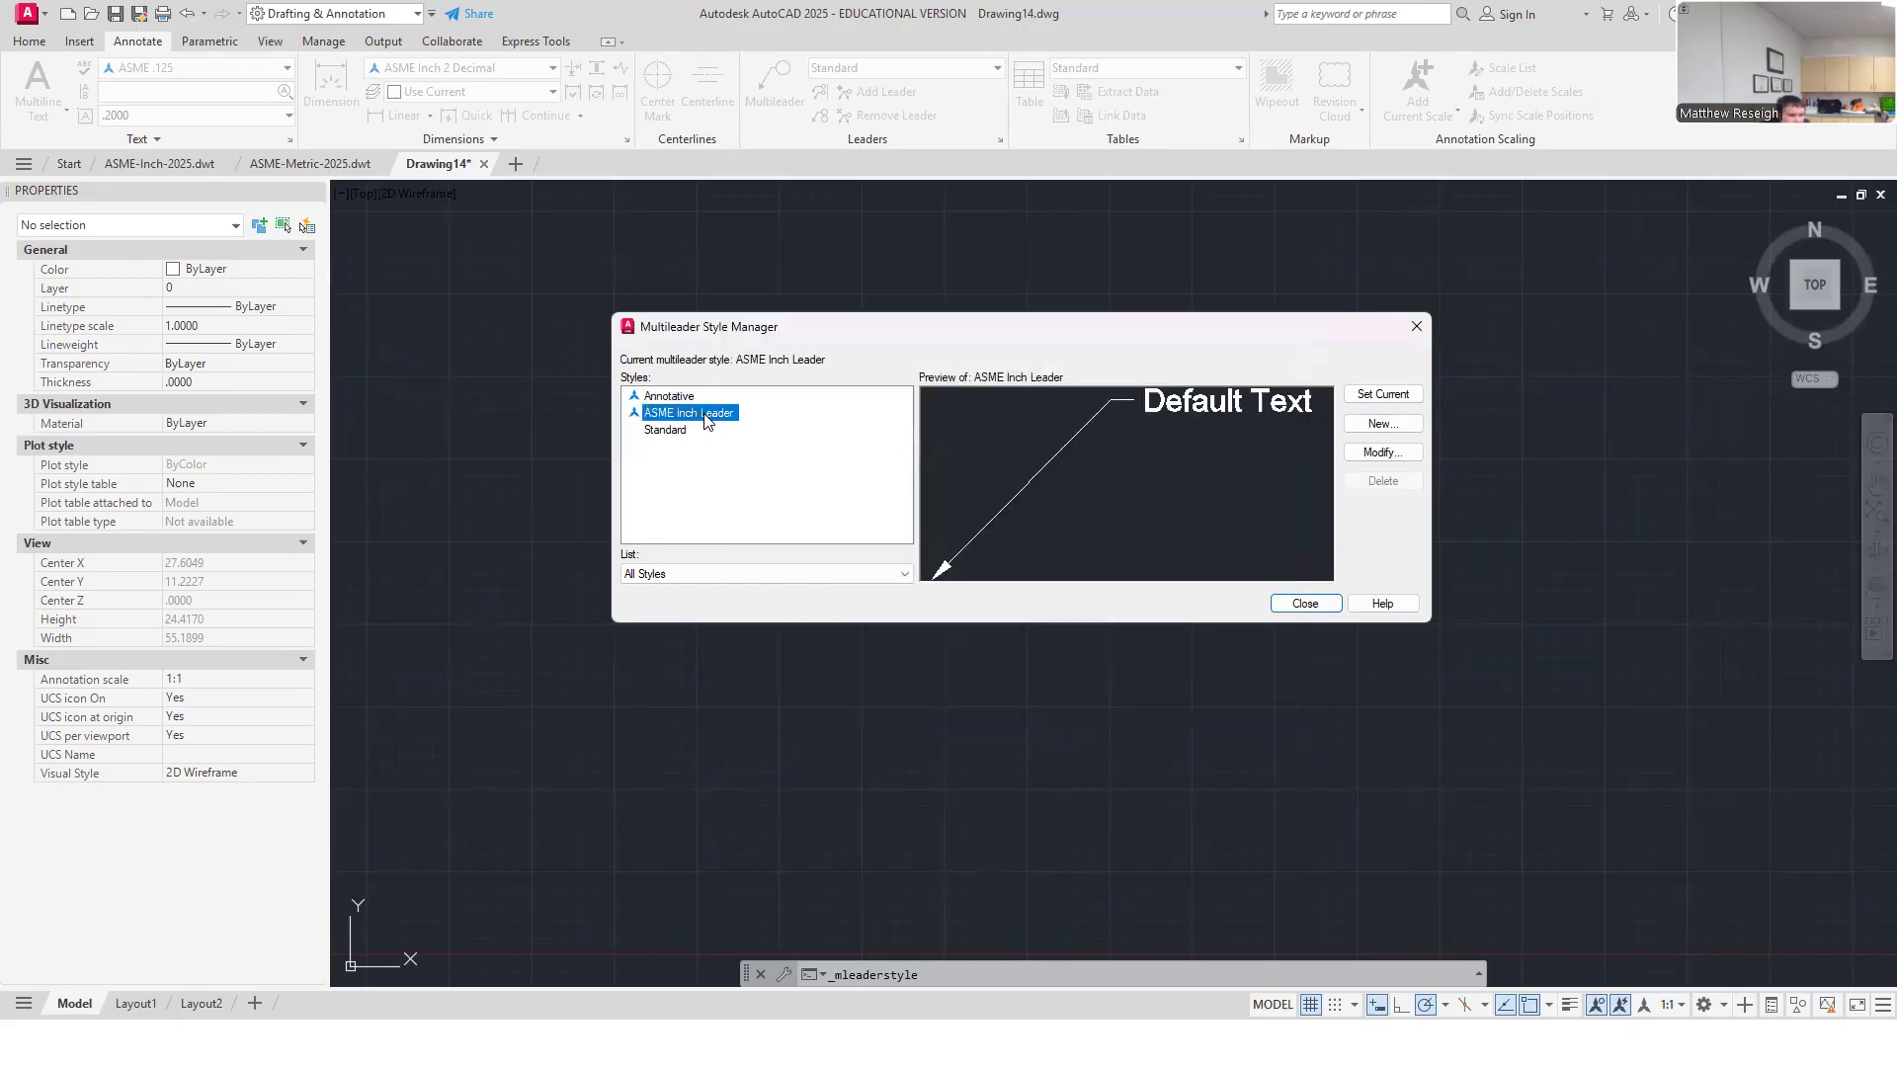
pyautogui.click(1367, 396)
pyautogui.click(1305, 602)
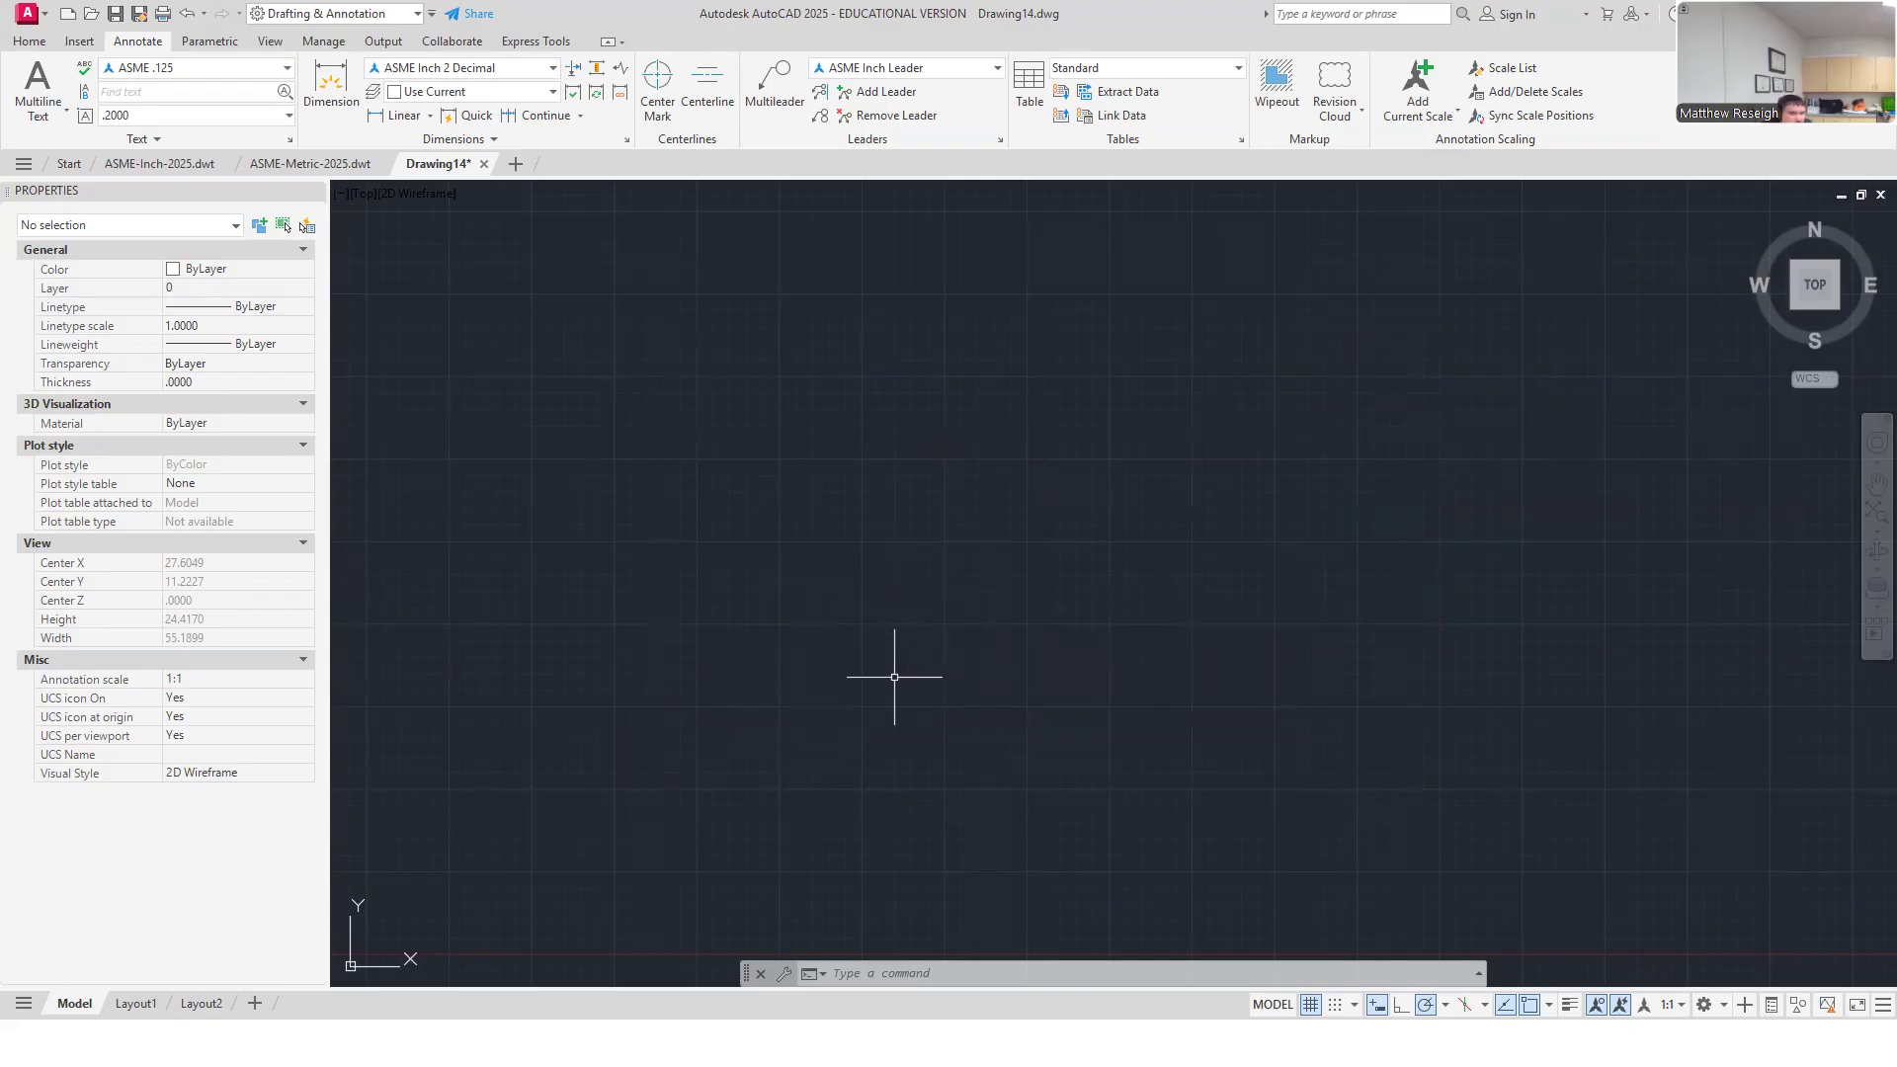
# Step: Create a new metric drawing from the acadiso.dwt template
pyautogui.click(58, 166)
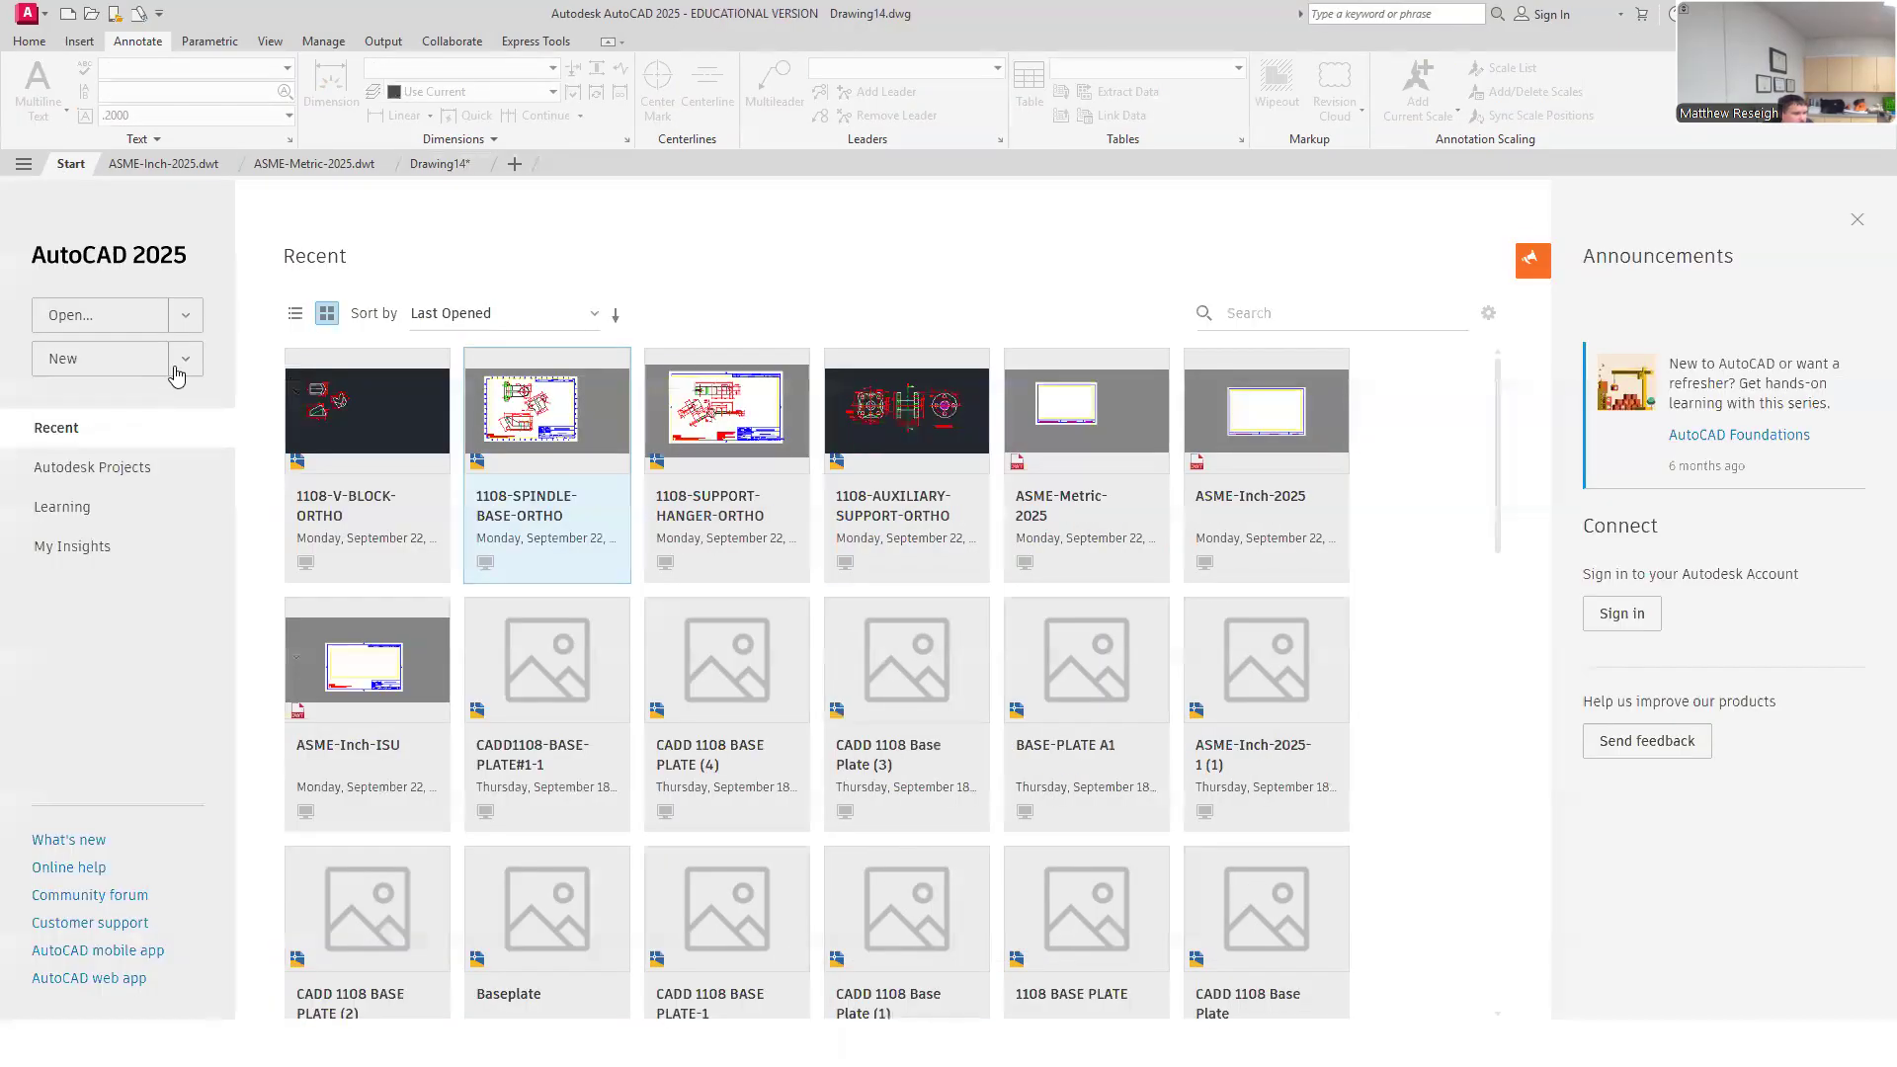
pyautogui.click(181, 366)
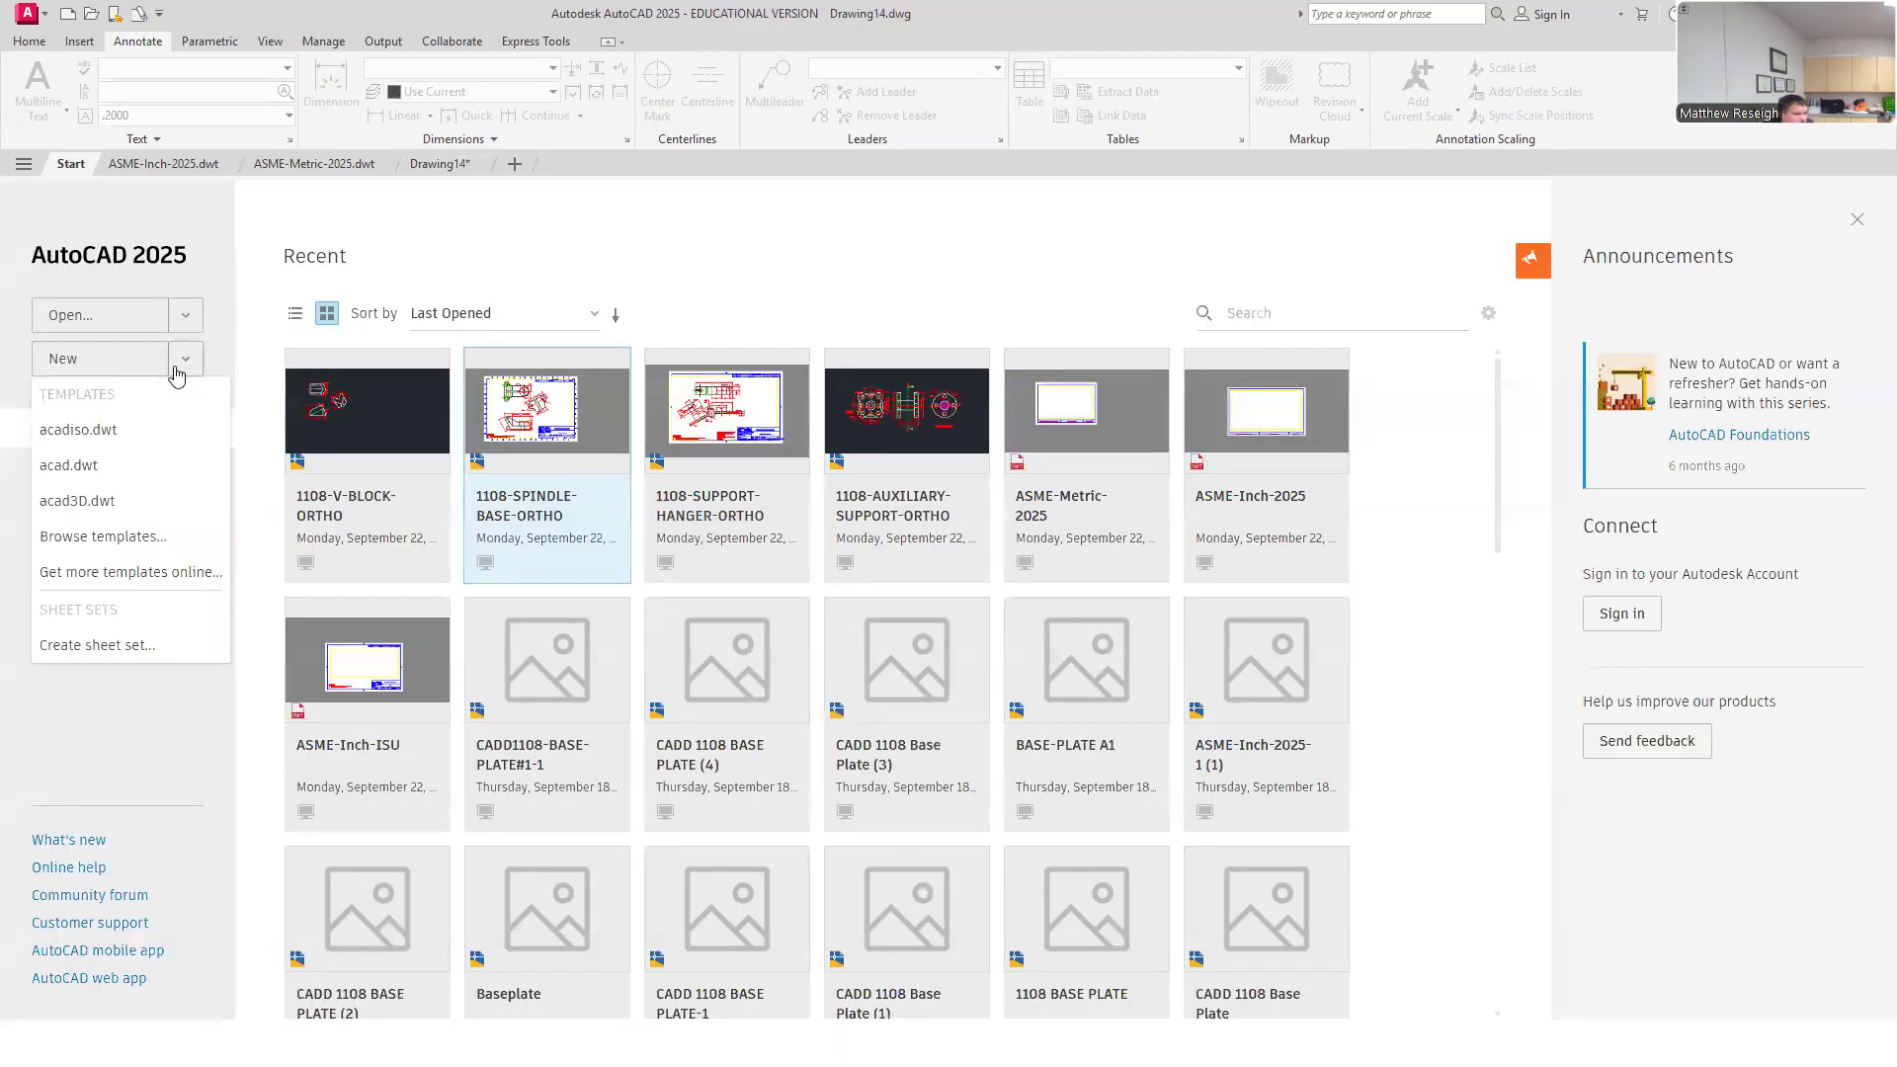
pyautogui.click(98, 431)
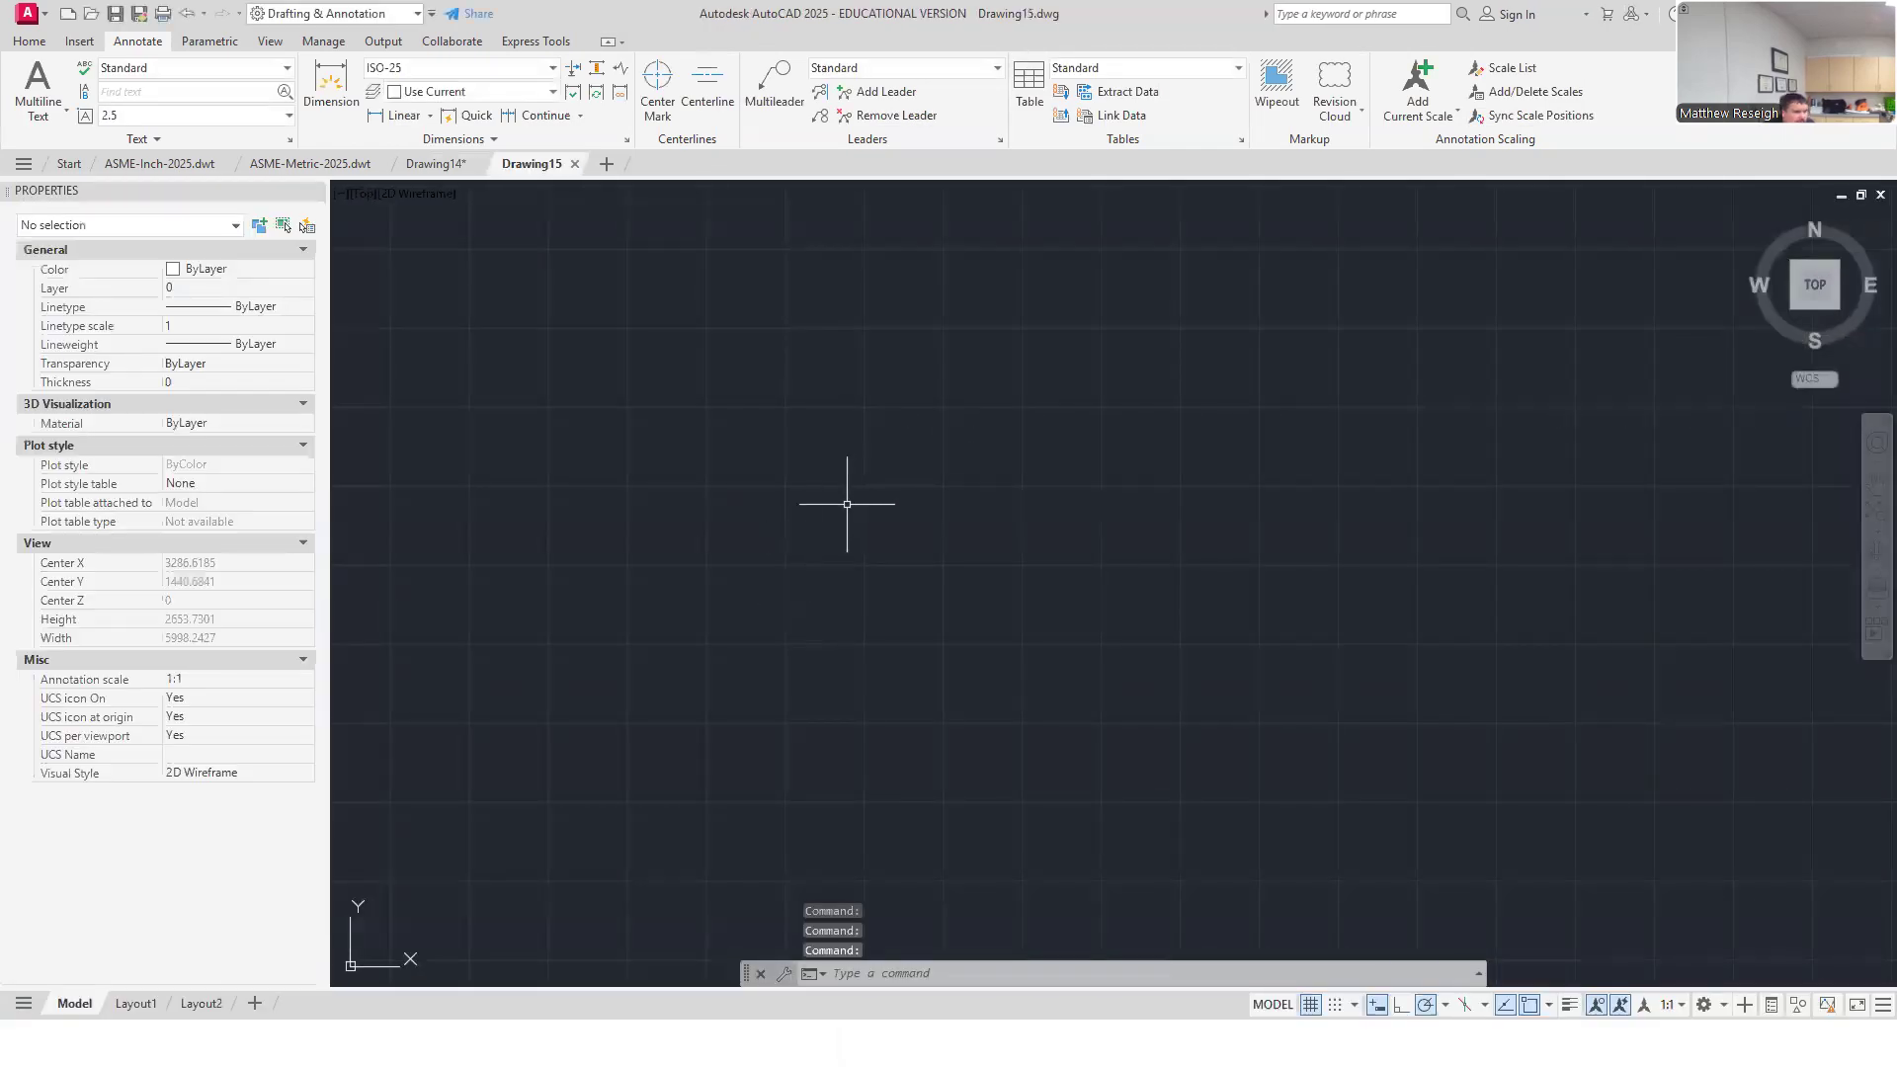
# Step: Create an annotative text style named ASME 3MM from the Annotative style, with a paper text height of 3
pyautogui.click(290, 140)
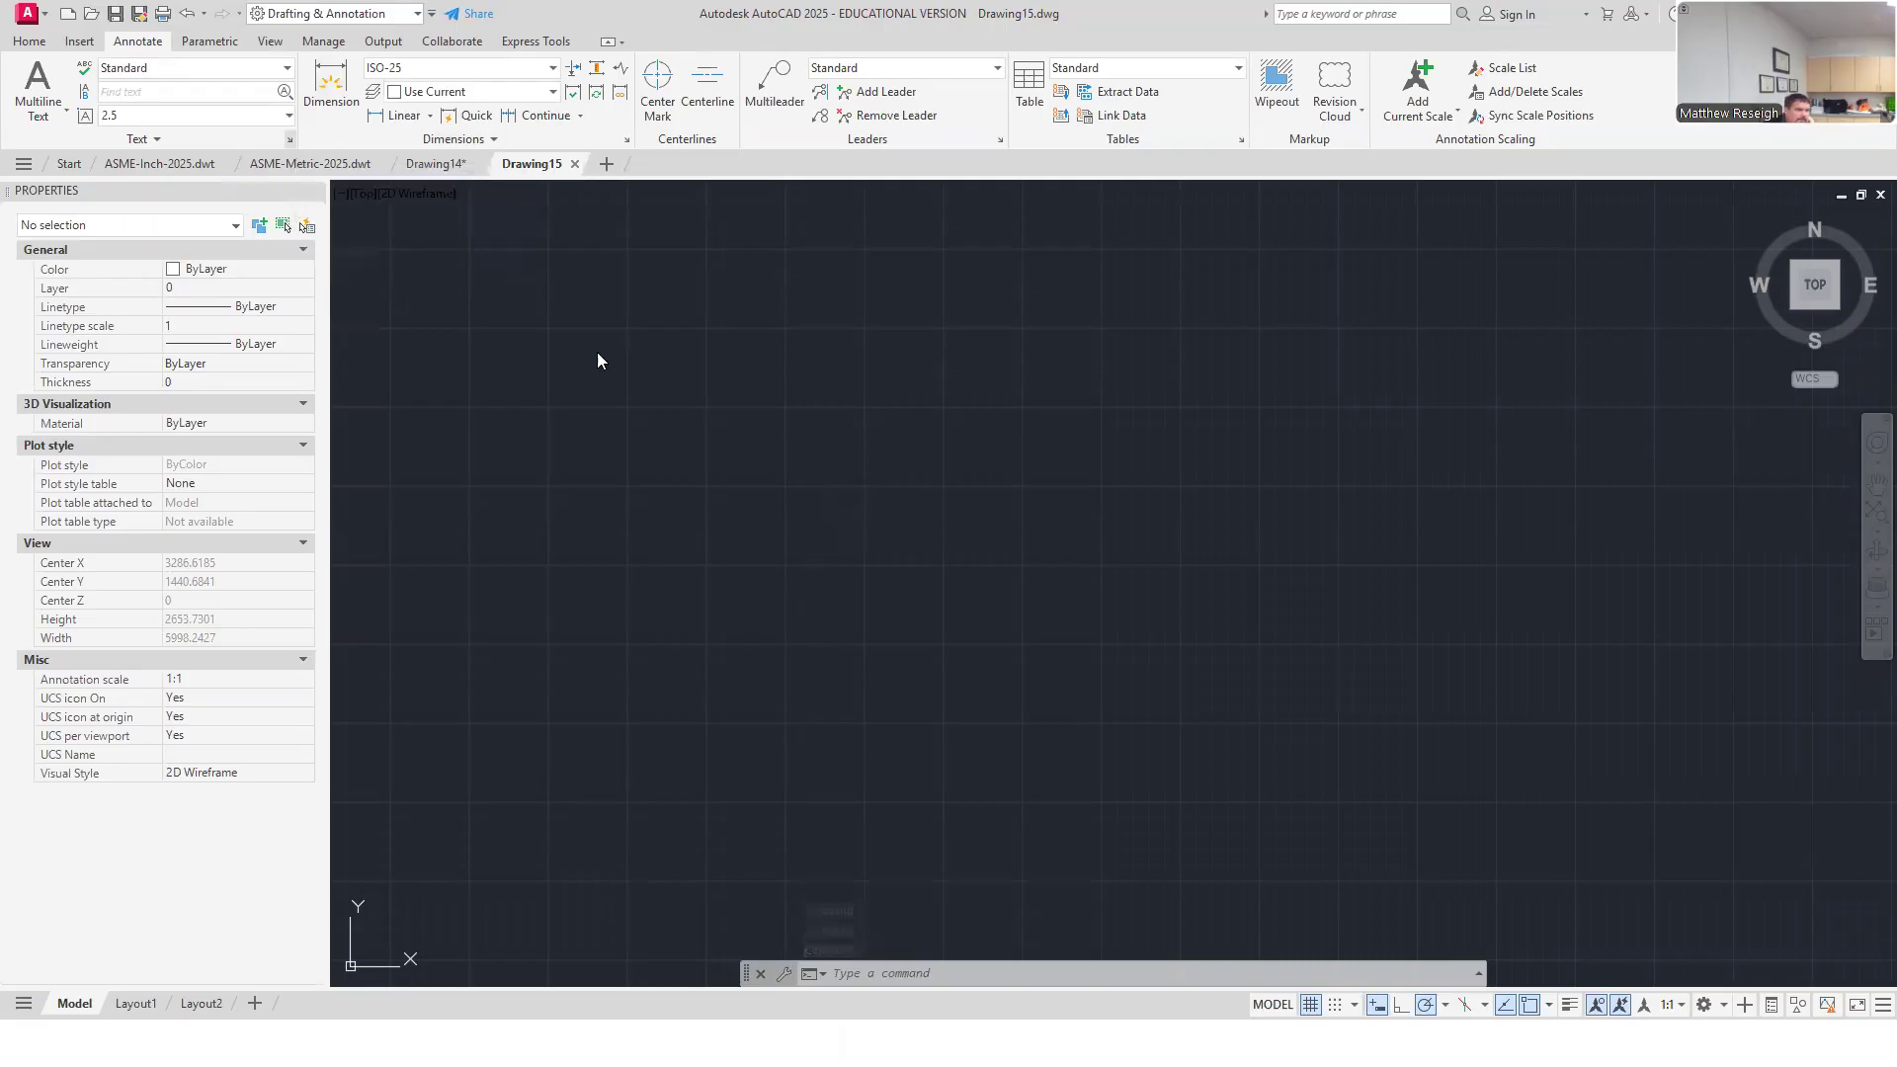
pyautogui.click(632, 333)
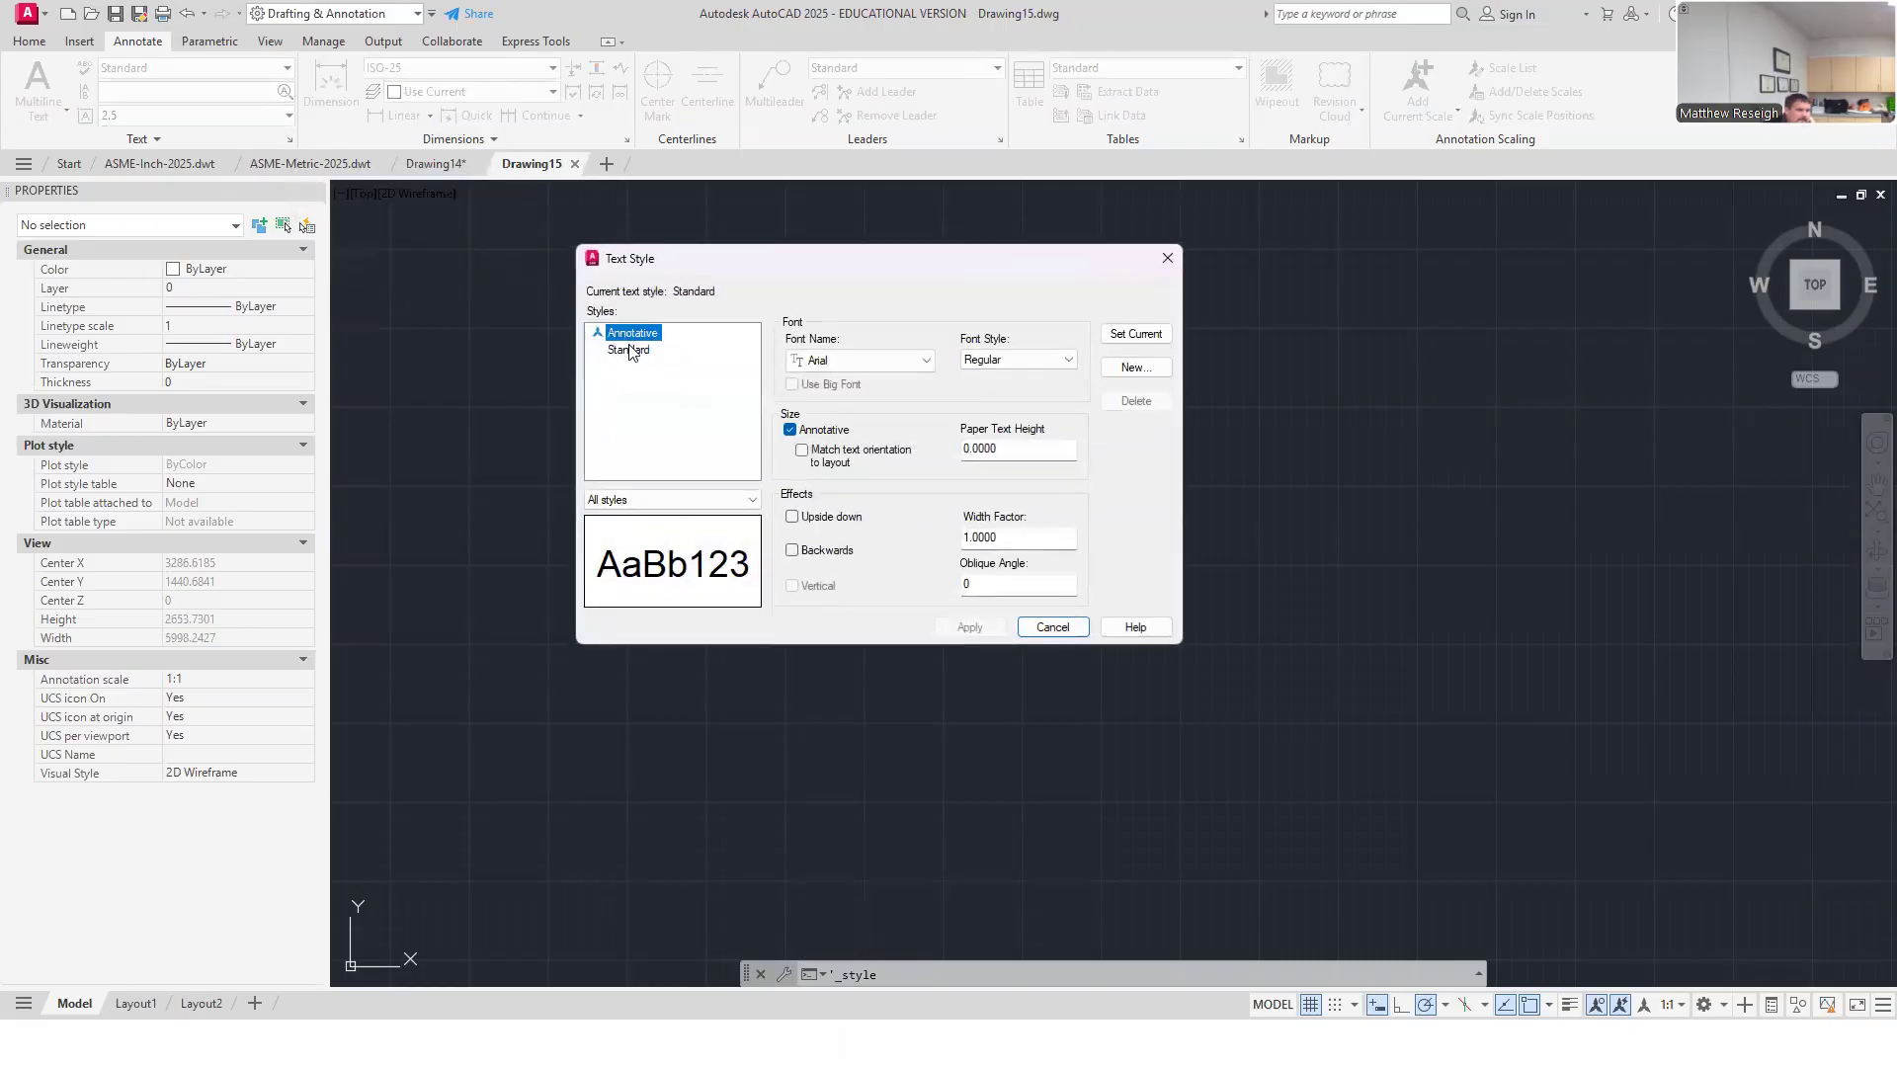
pyautogui.click(1136, 368)
pyautogui.write('a')
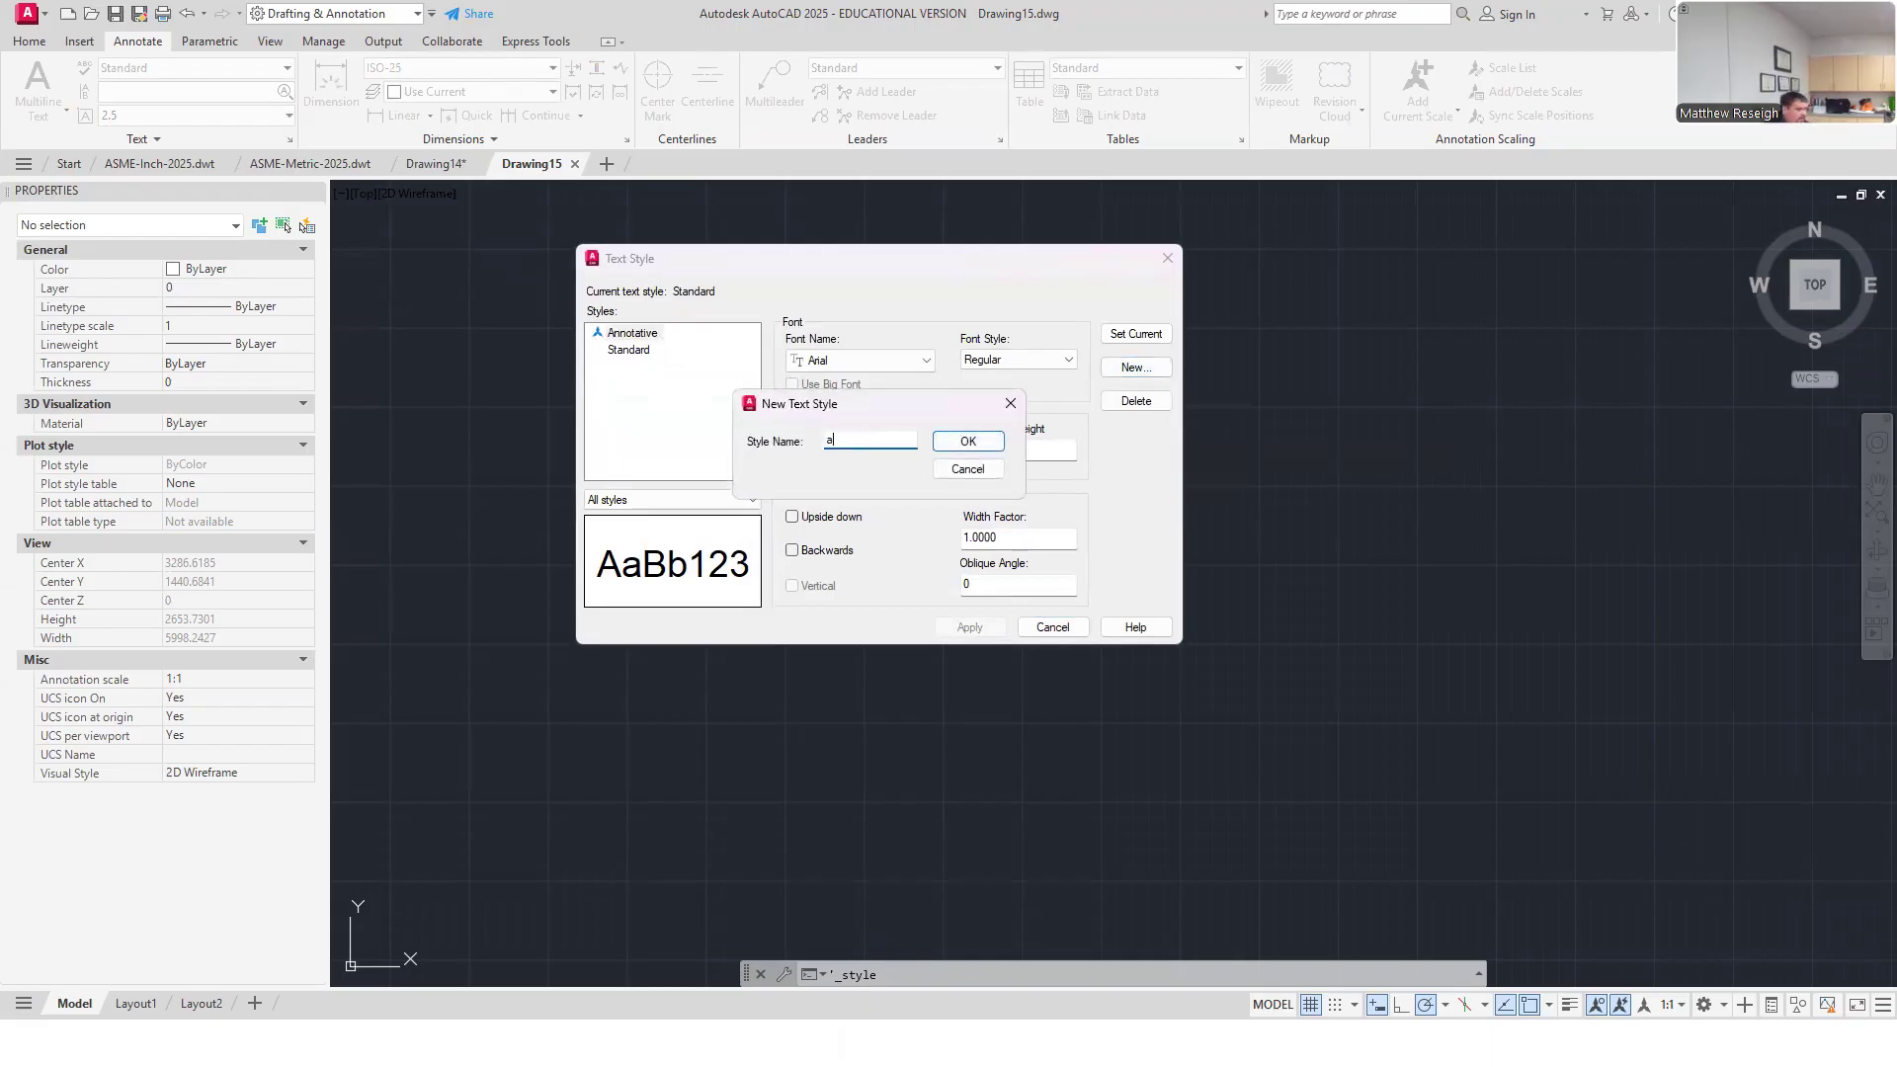
pyautogui.write('sASME 3MM')
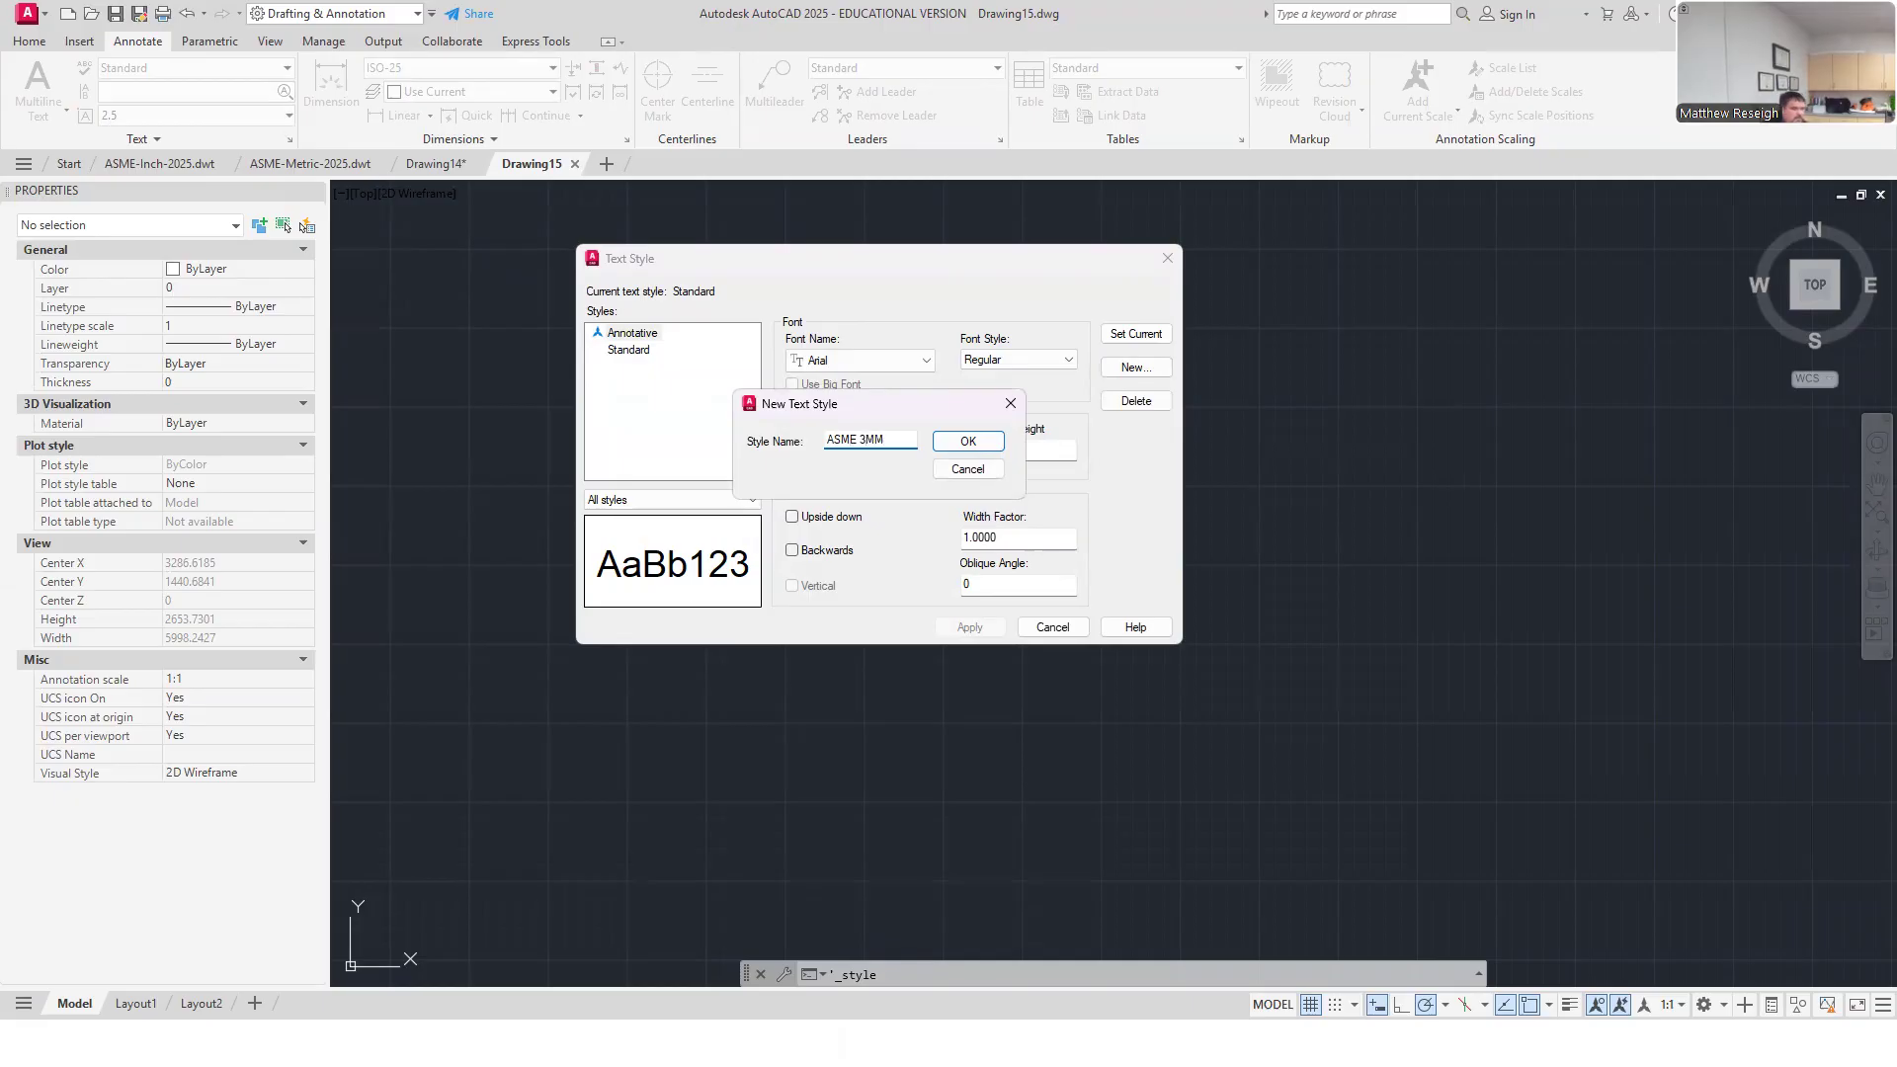
pyautogui.click(969, 442)
pyautogui.click(790, 430)
pyautogui.write('3')
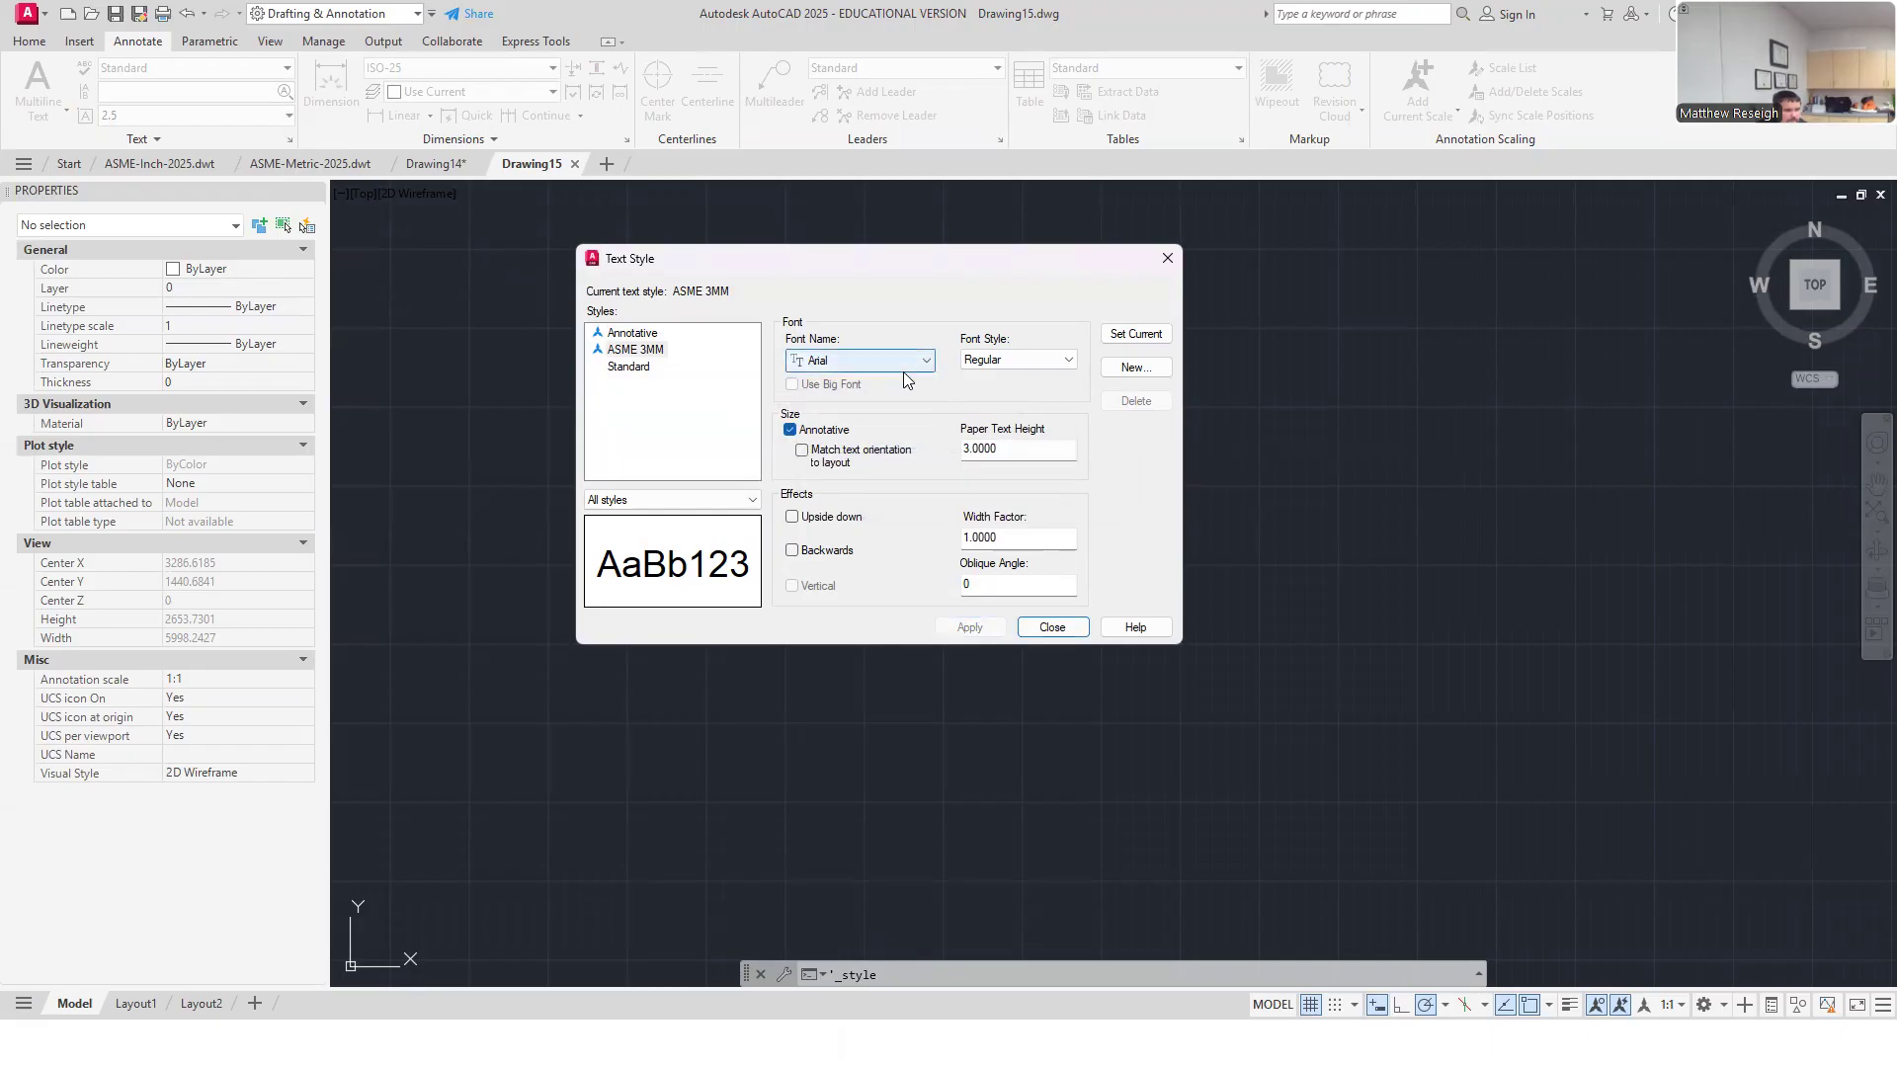
# Step: Create a second annotative text style named ASME 6MM from ASME 3MM, with a paper text height of 6
pyautogui.click(697, 353)
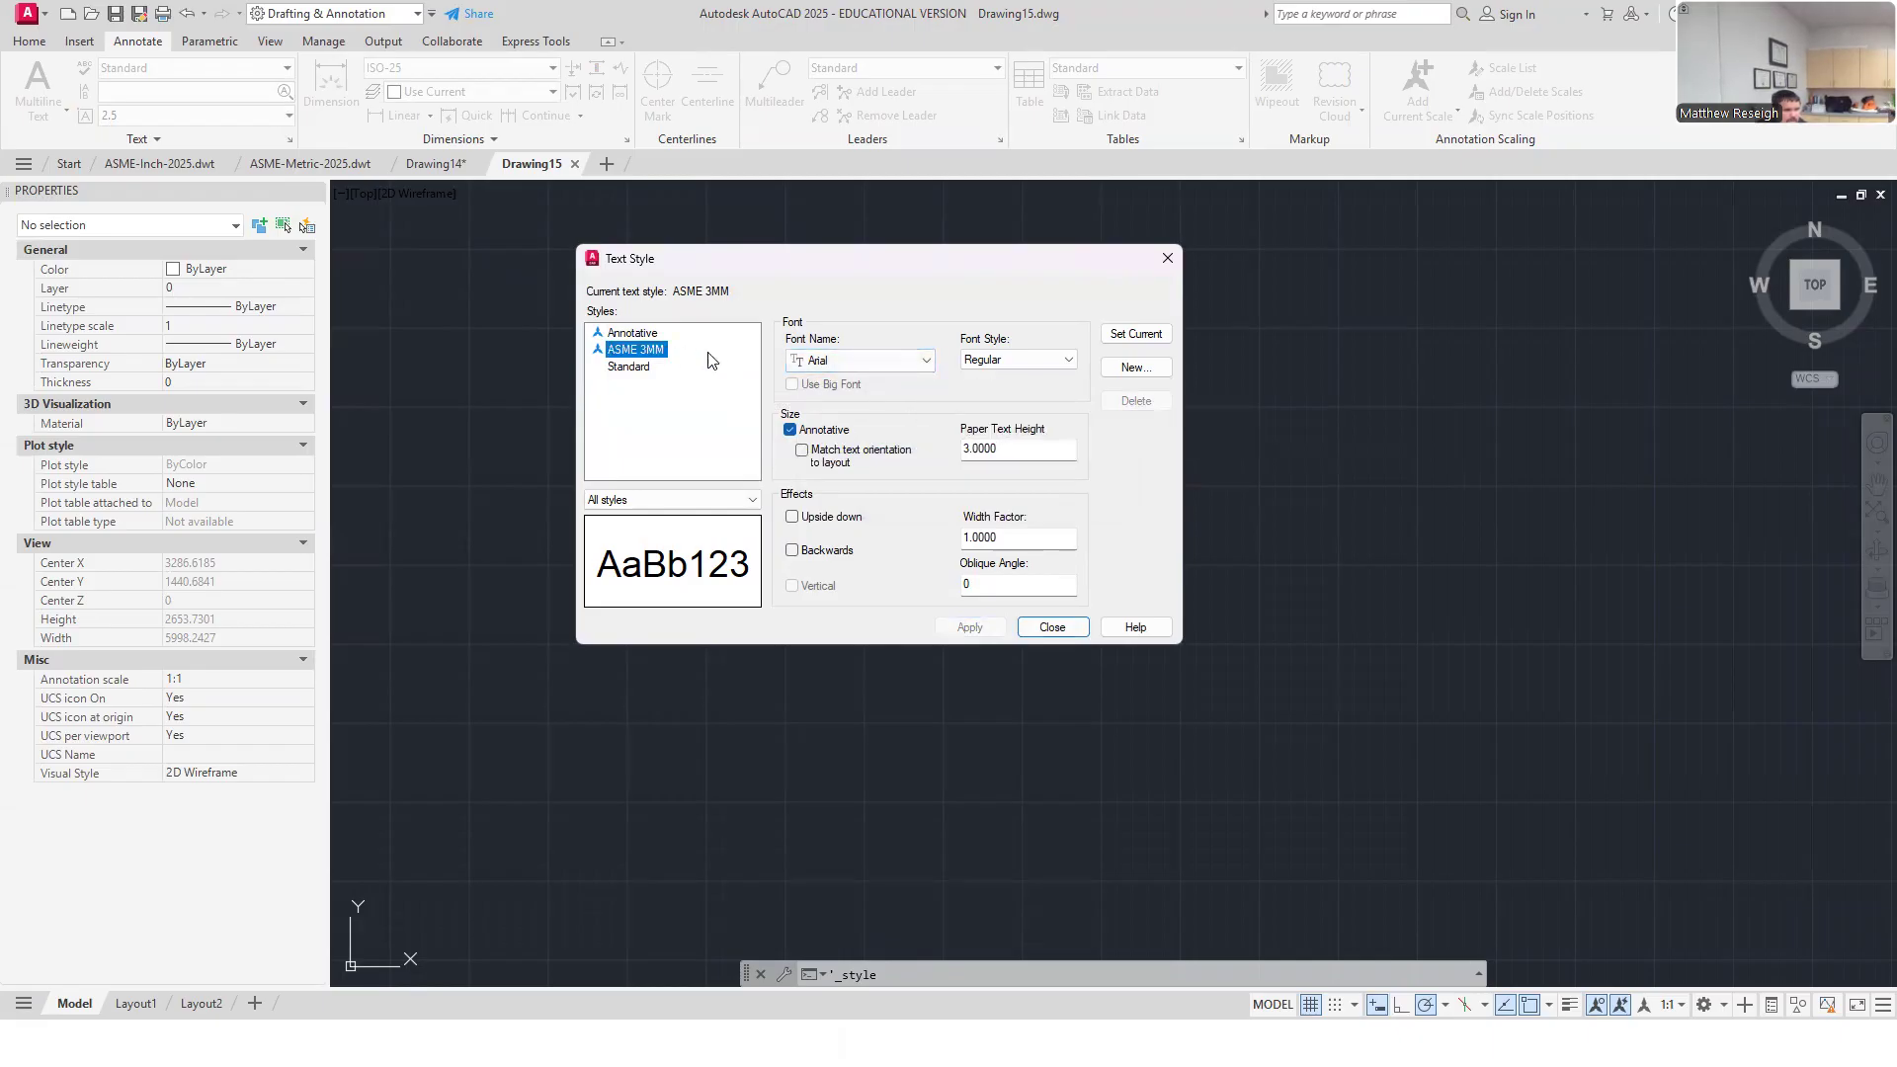
pyautogui.click(1137, 368)
pyautogui.write('ASME ')
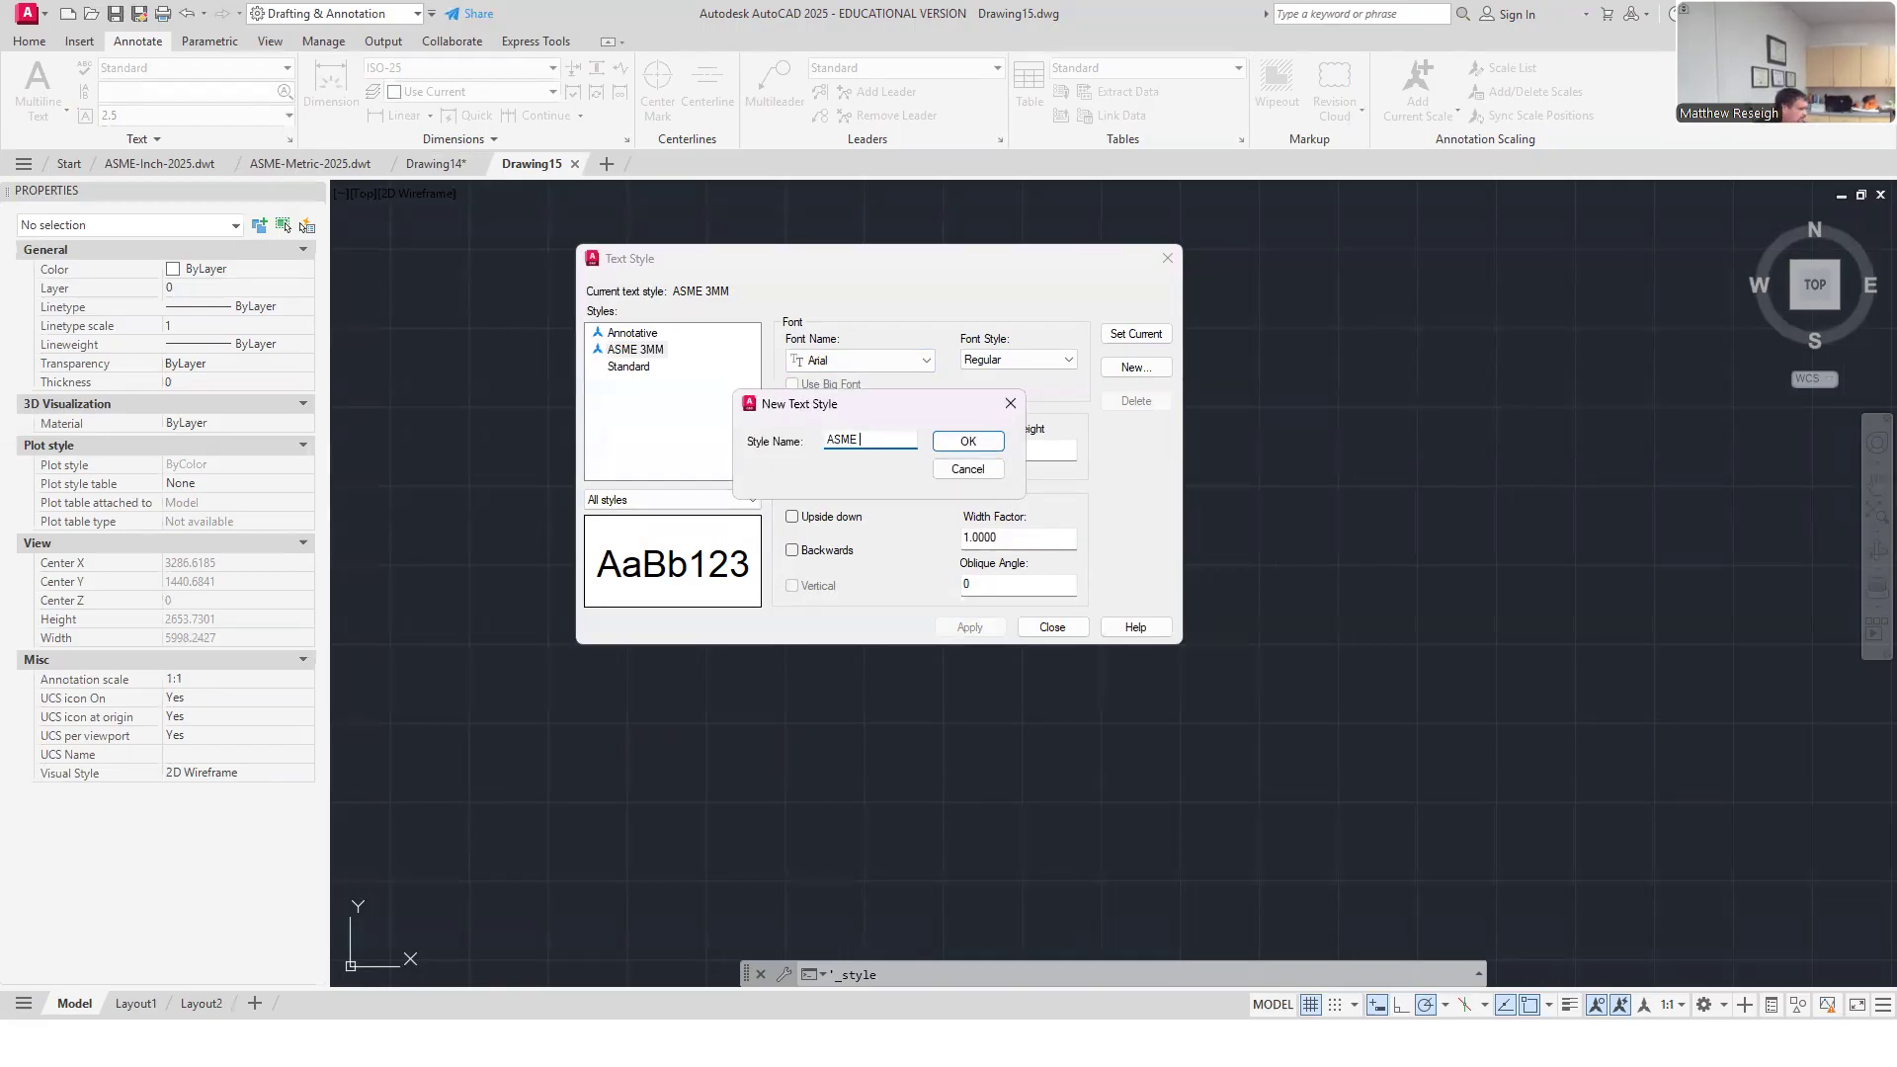
pyautogui.write('6AMM')
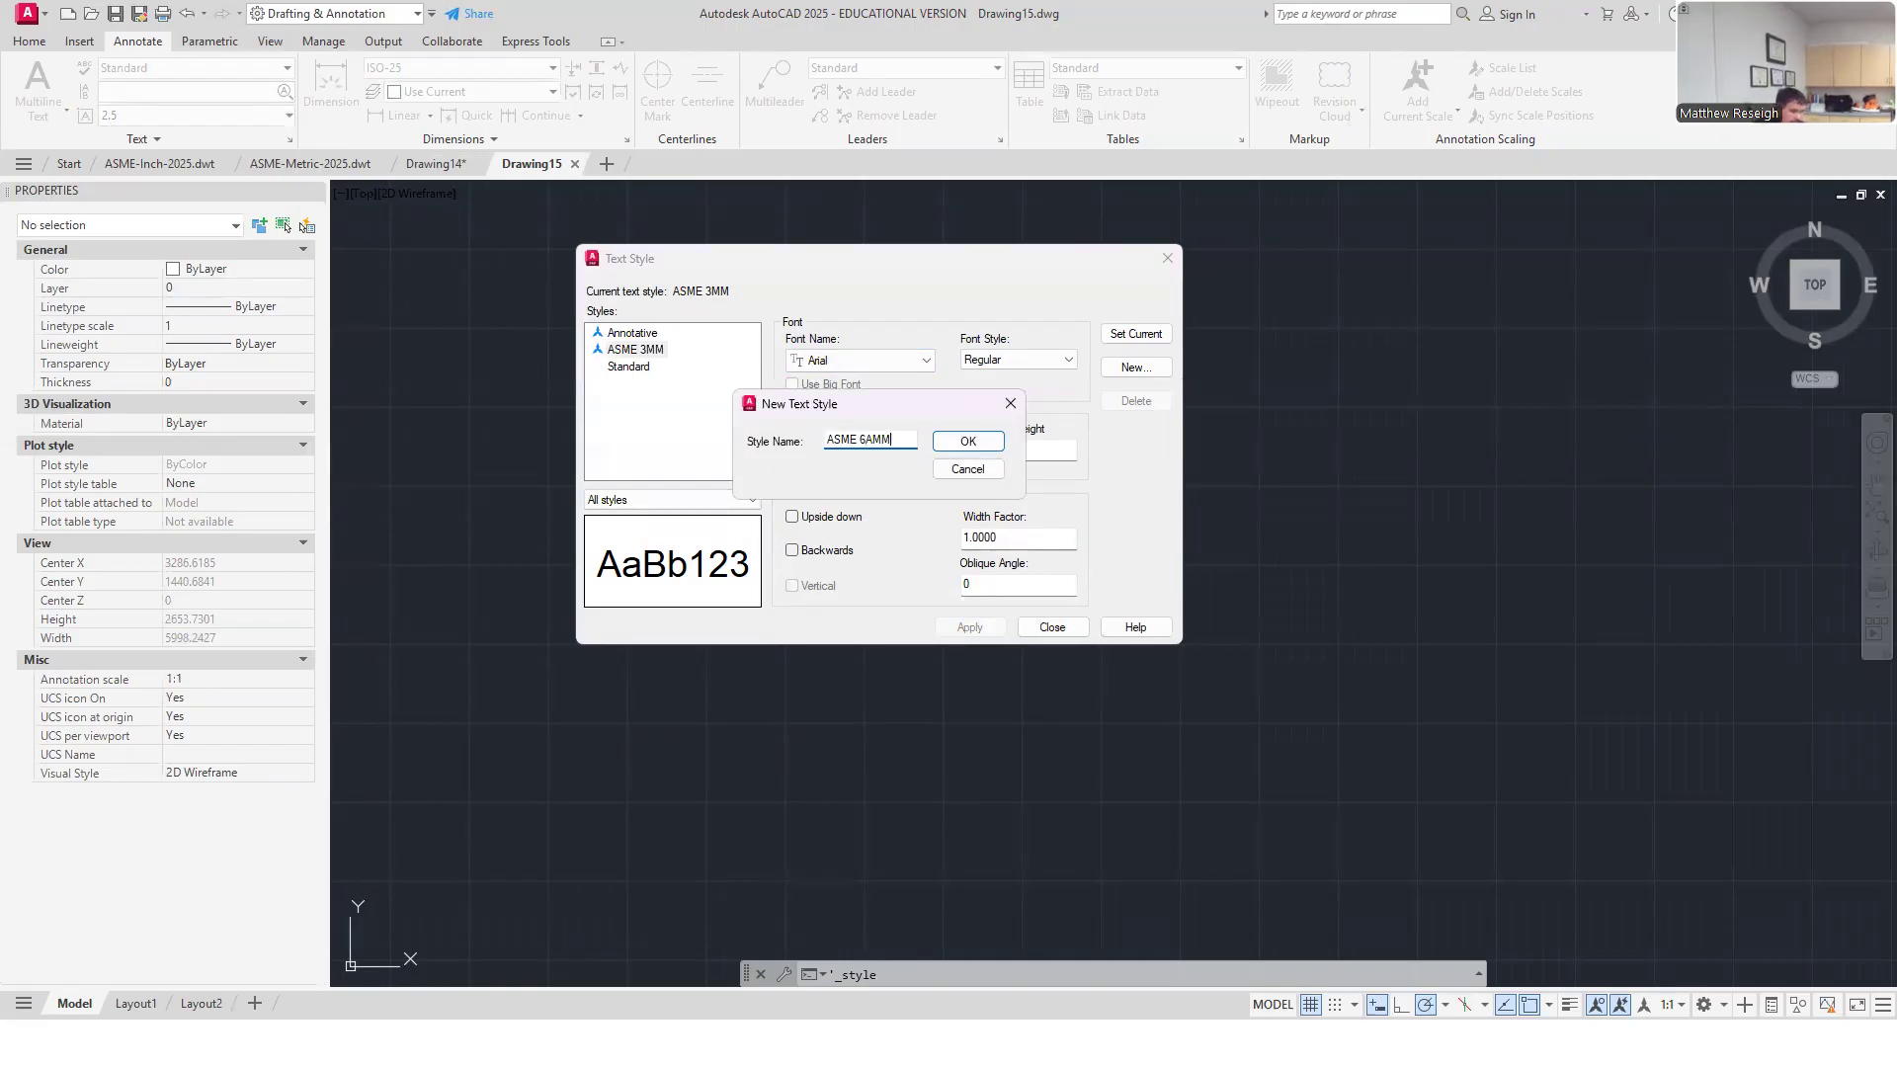
pyautogui.press('BackSpace')
pyautogui.press('BackSpace')
pyautogui.press('BackSpace')
pyautogui.write('MM')
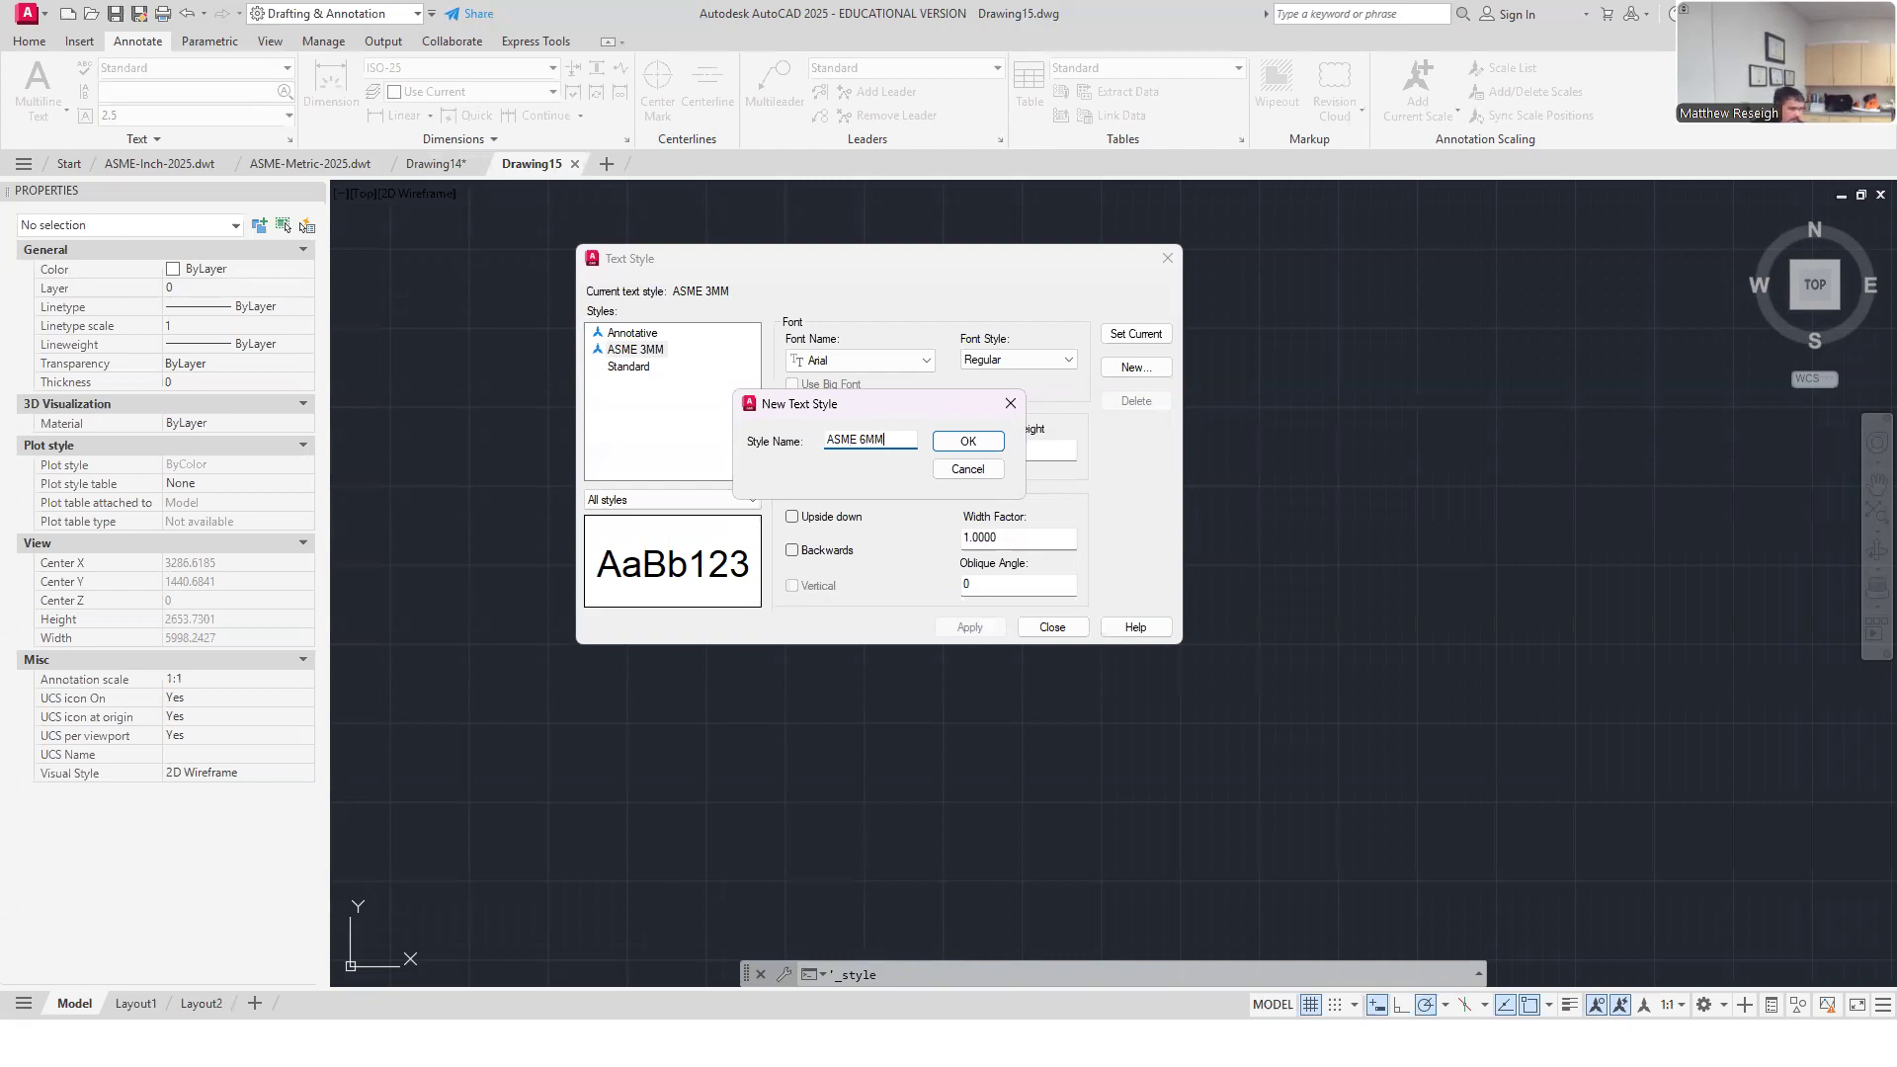
pyautogui.click(953, 444)
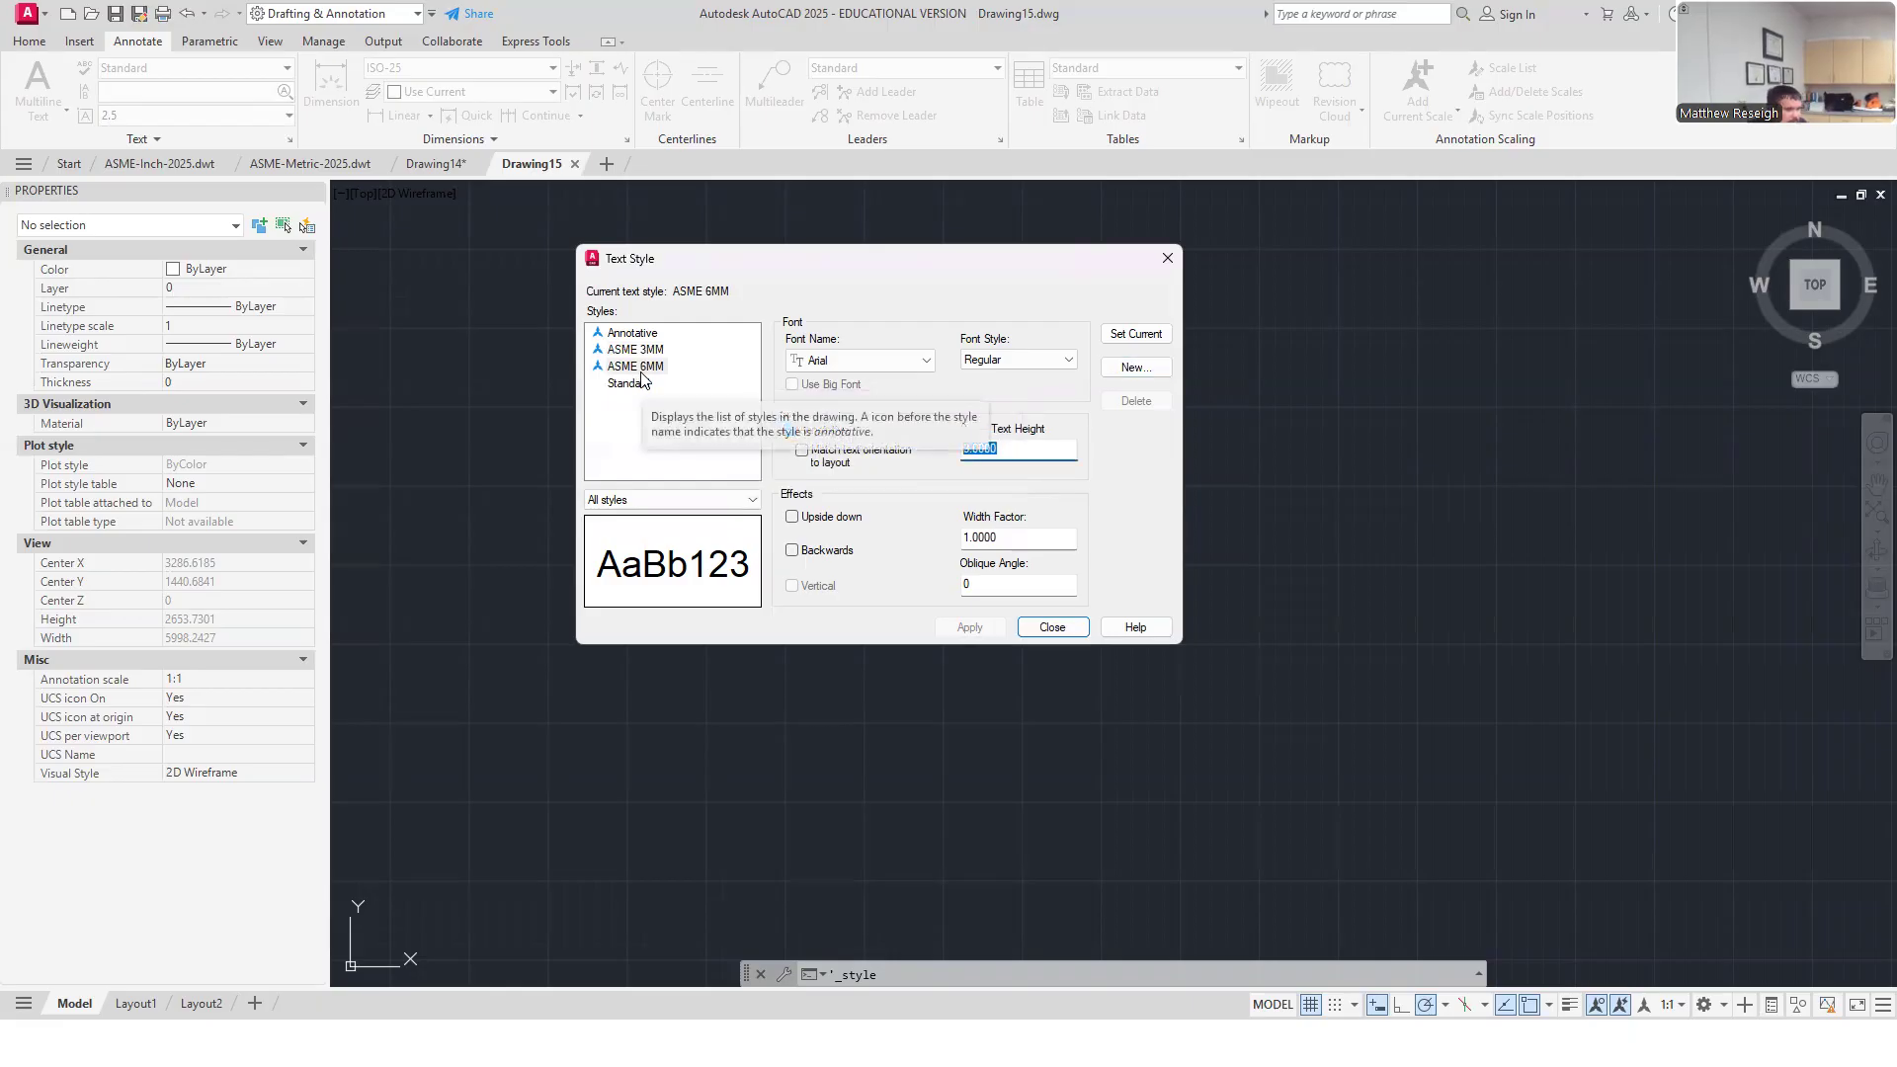
pyautogui.write('6')
pyautogui.press('Return')
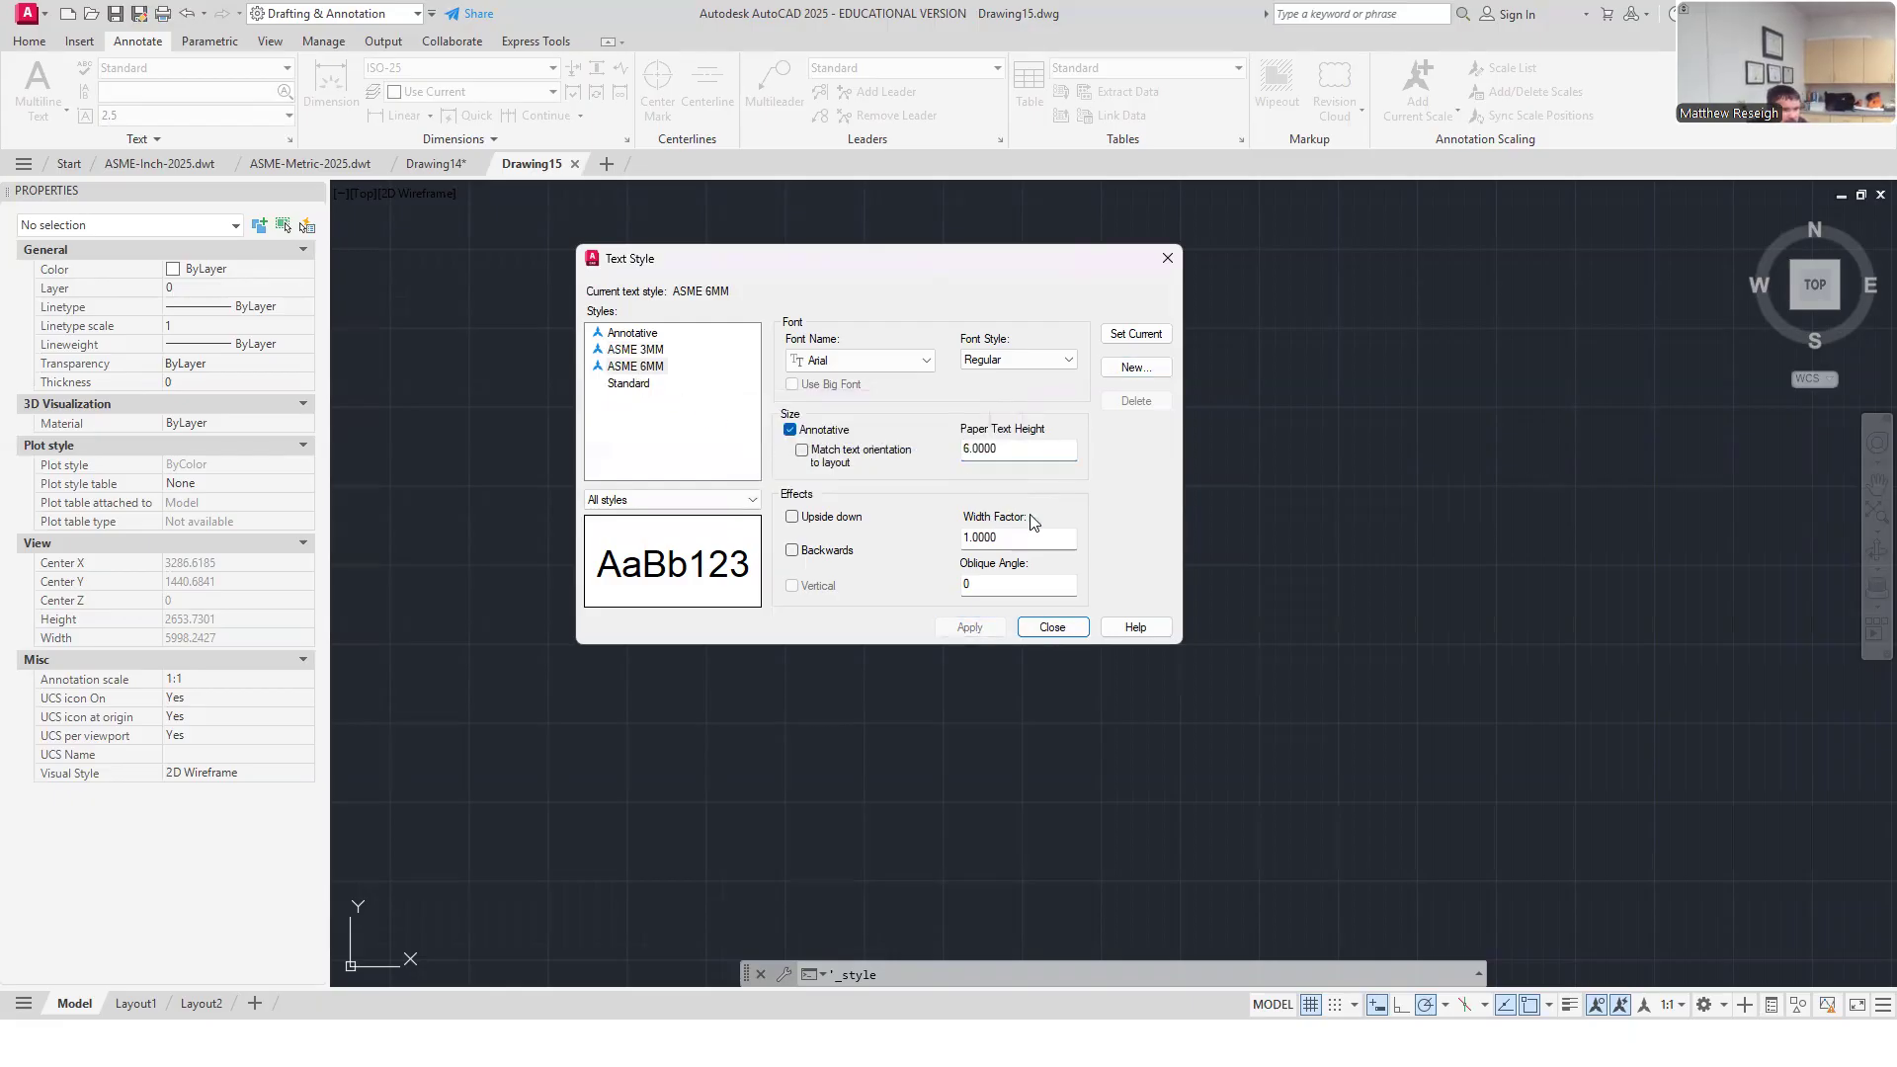
# Step: Make ASME 3MM the current text style and close the text style settings
pyautogui.click(621, 369)
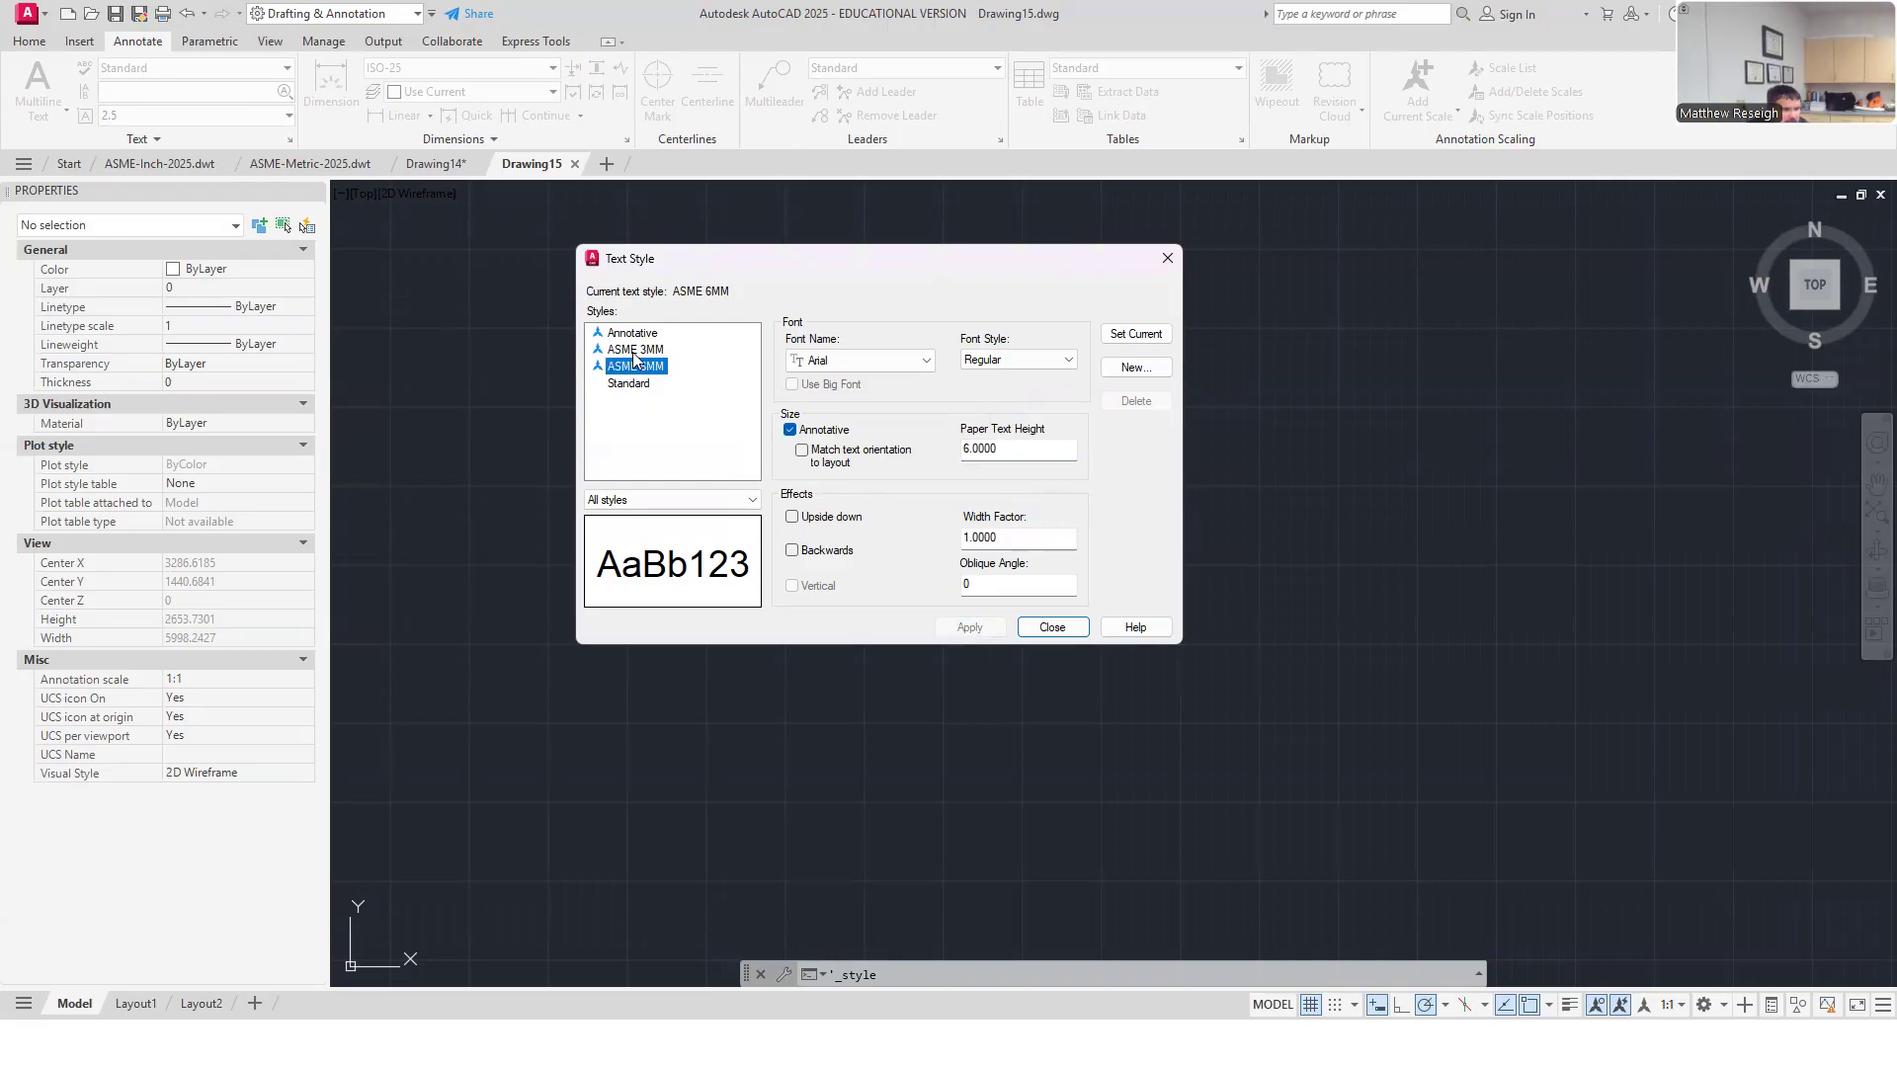
pyautogui.click(635, 353)
pyautogui.click(635, 366)
pyautogui.click(651, 353)
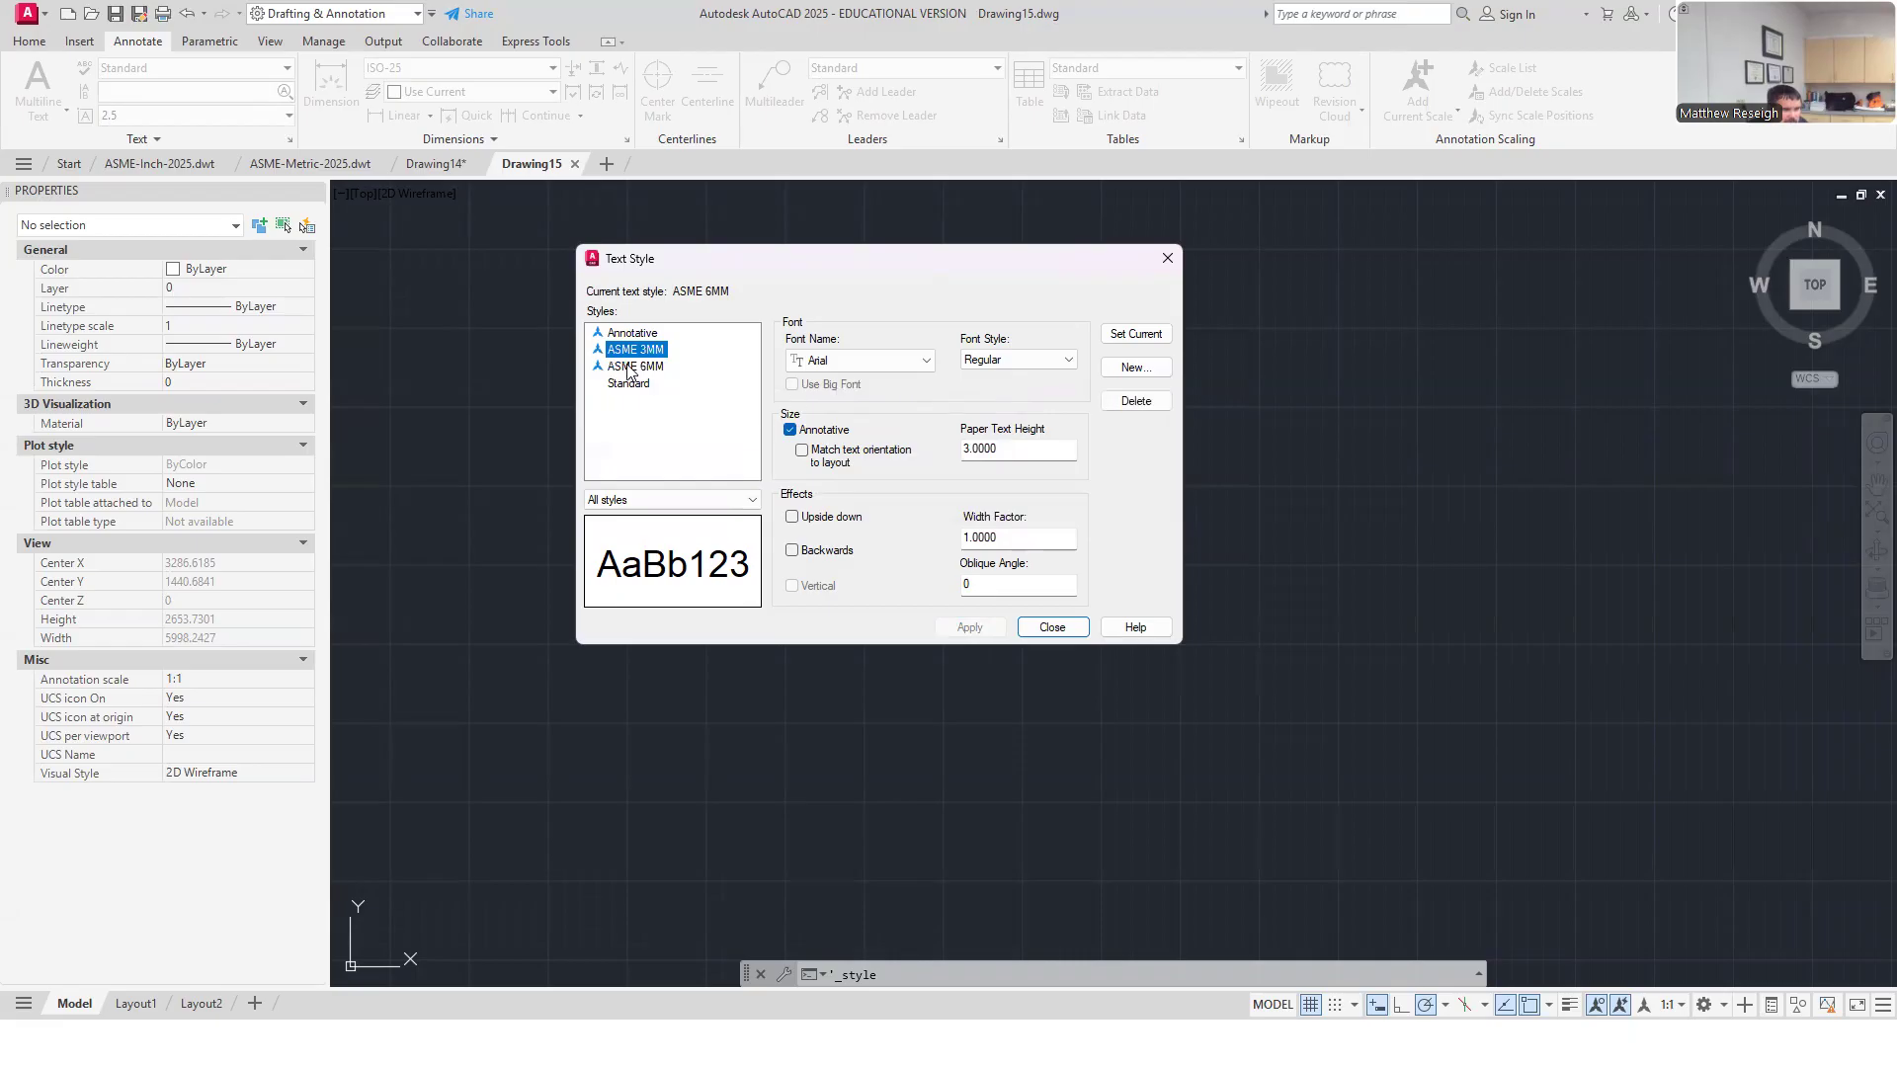
pyautogui.click(1134, 334)
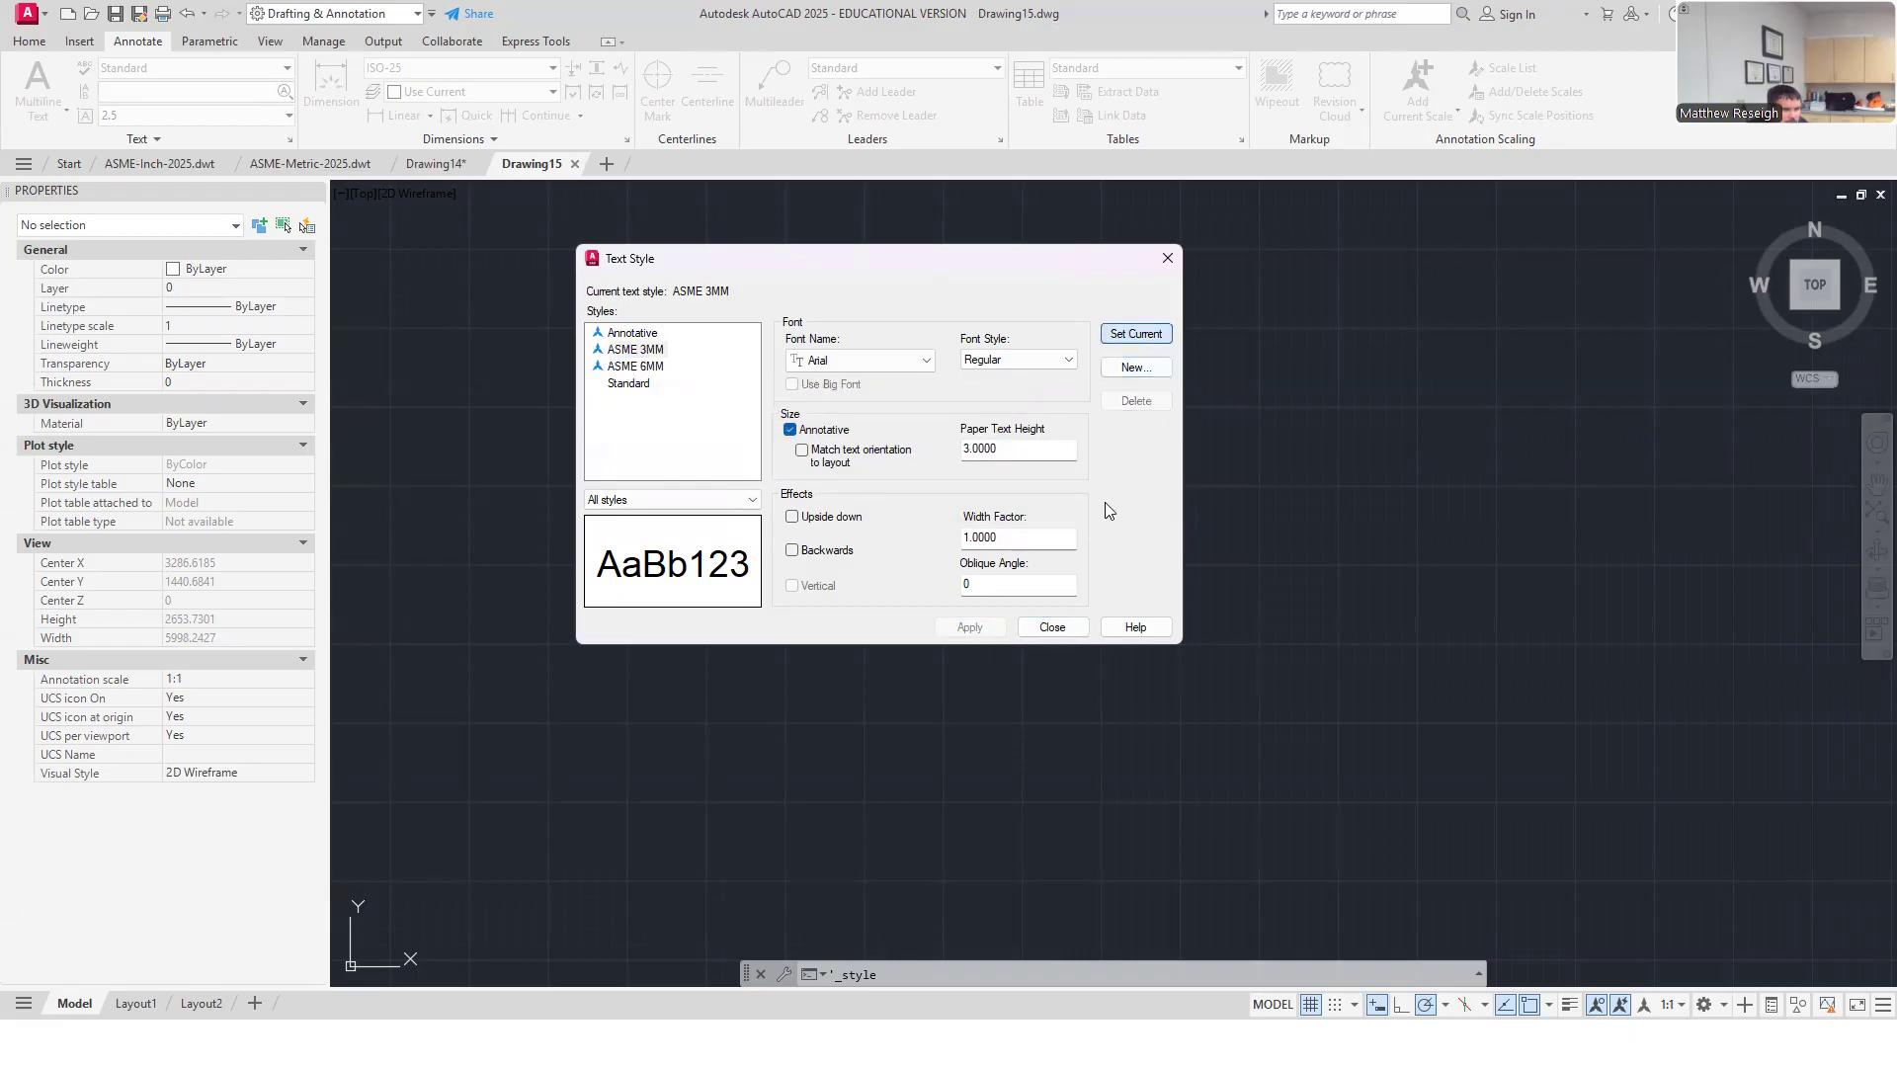
pyautogui.click(1053, 629)
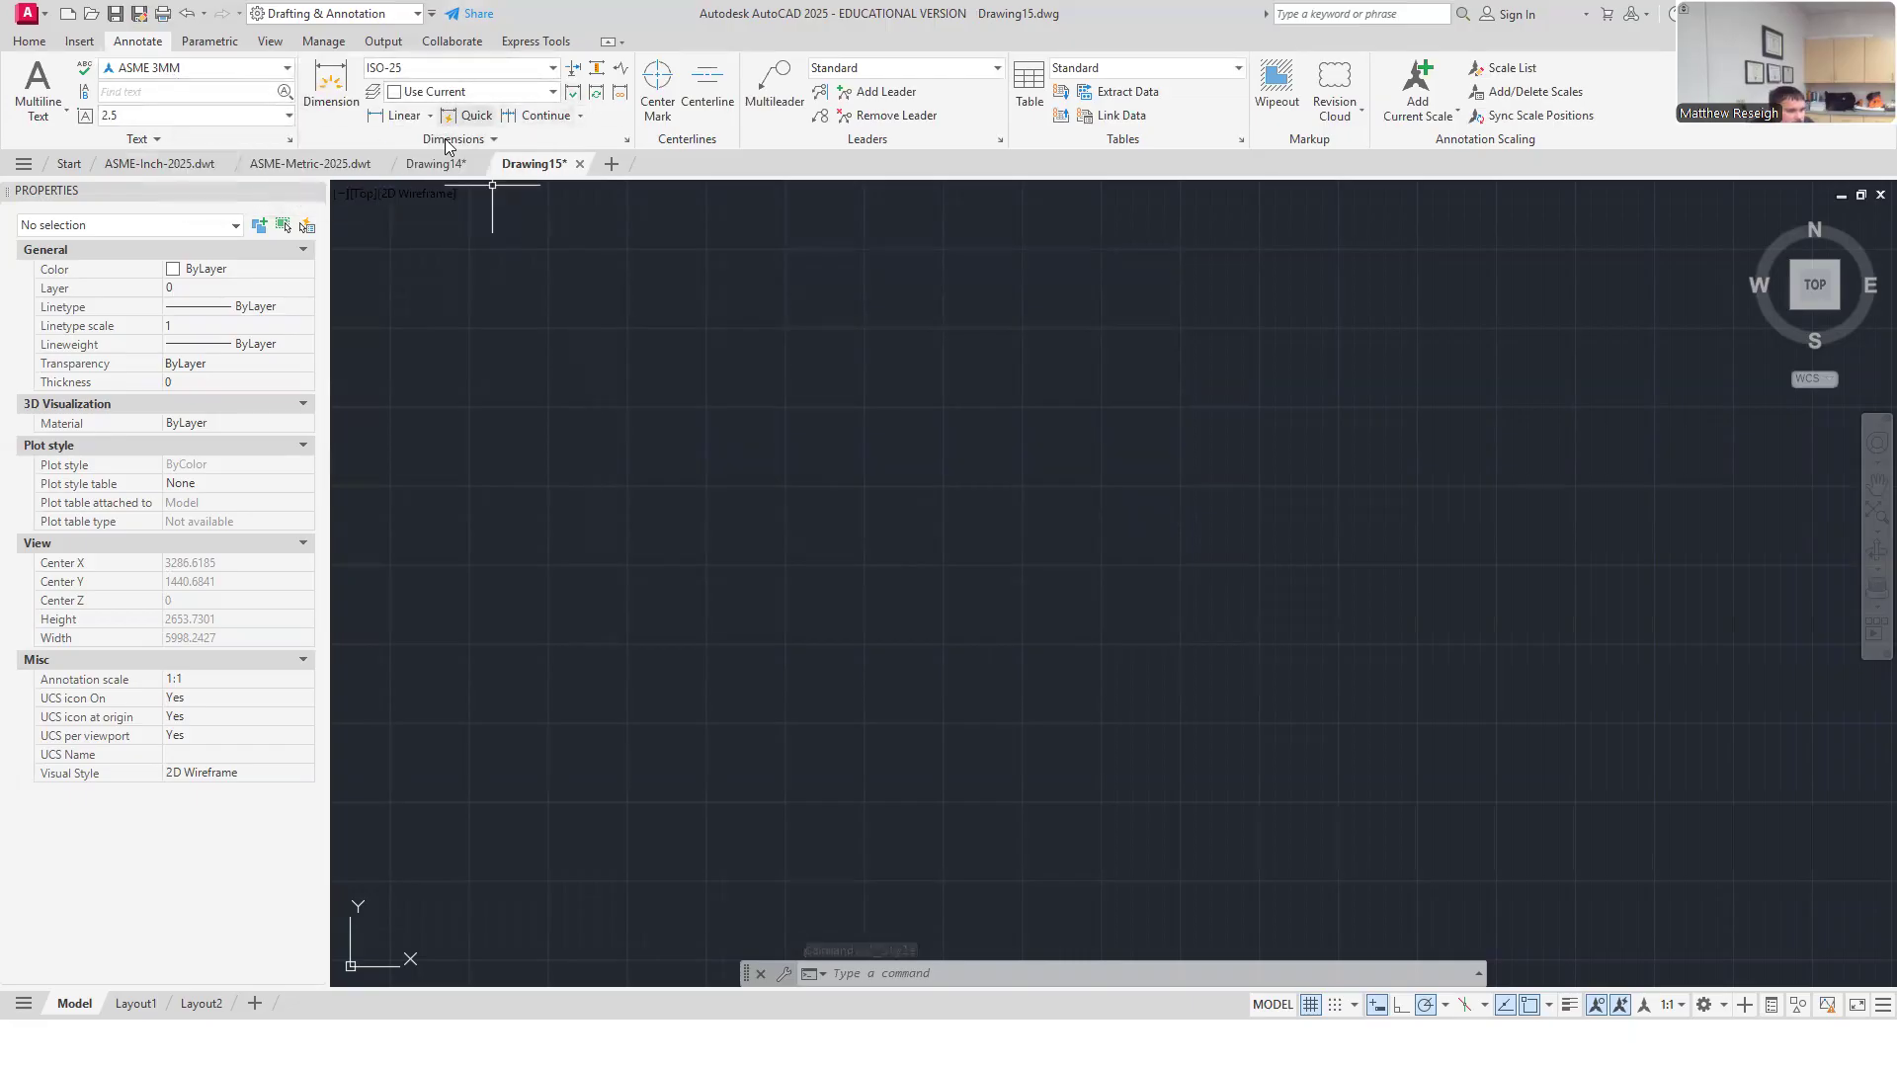
# Step: Create an annotative dimension style named ASME Metric 2 Decimal, starting with the Annotative style, and continue to its settings
pyautogui.click(627, 139)
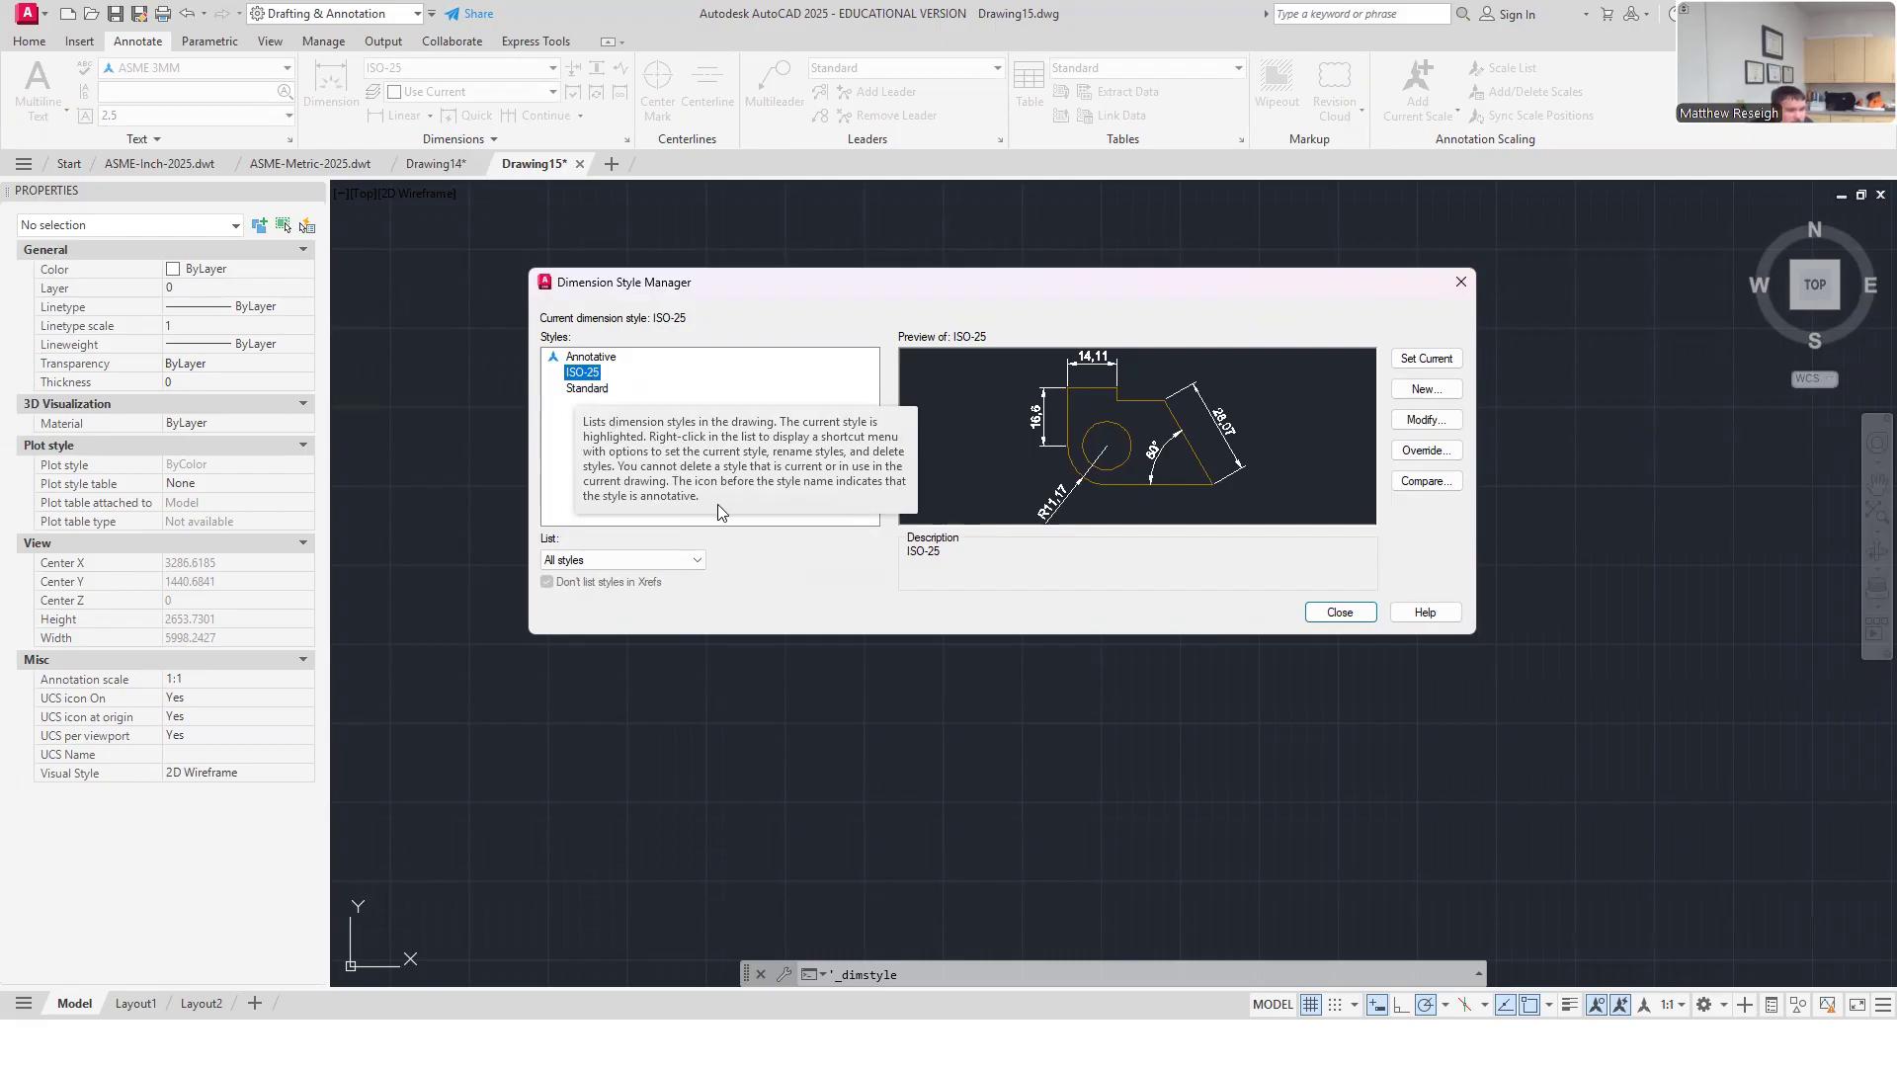
pyautogui.click(584, 360)
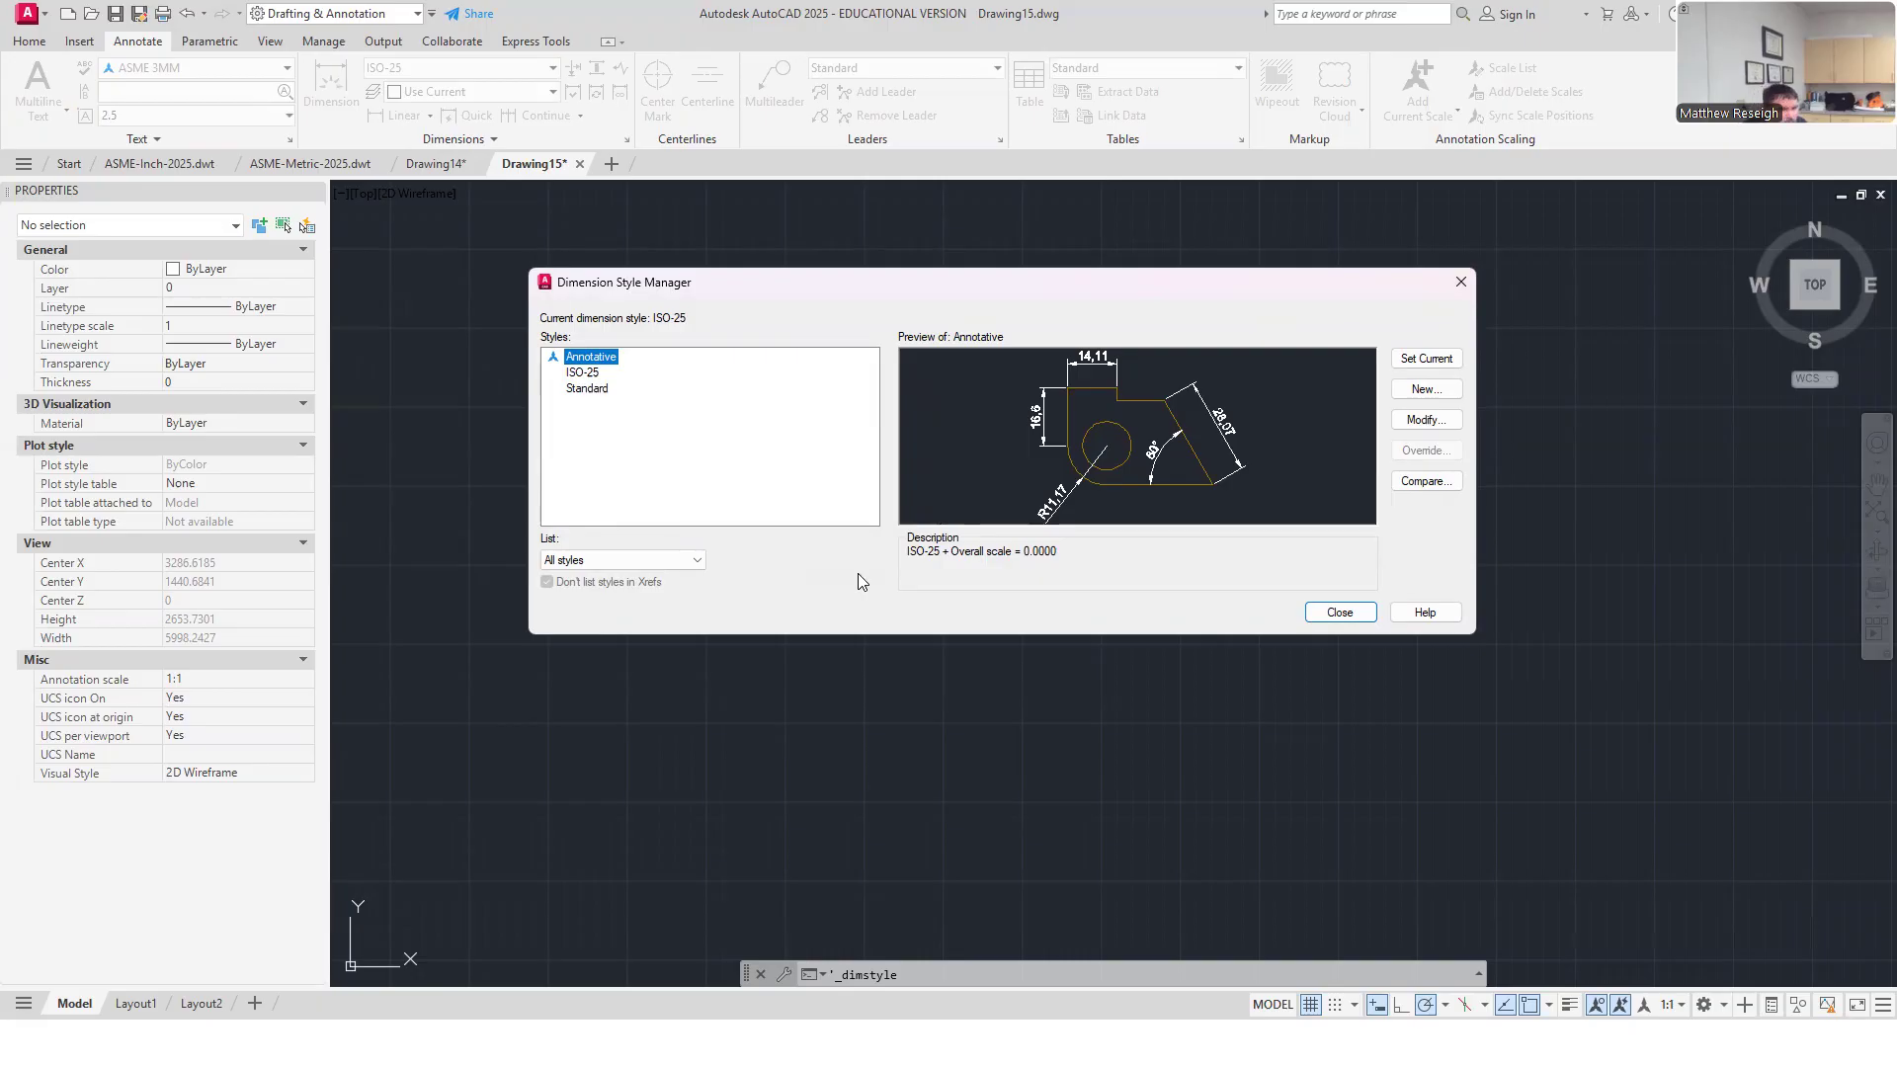
pyautogui.click(1425, 389)
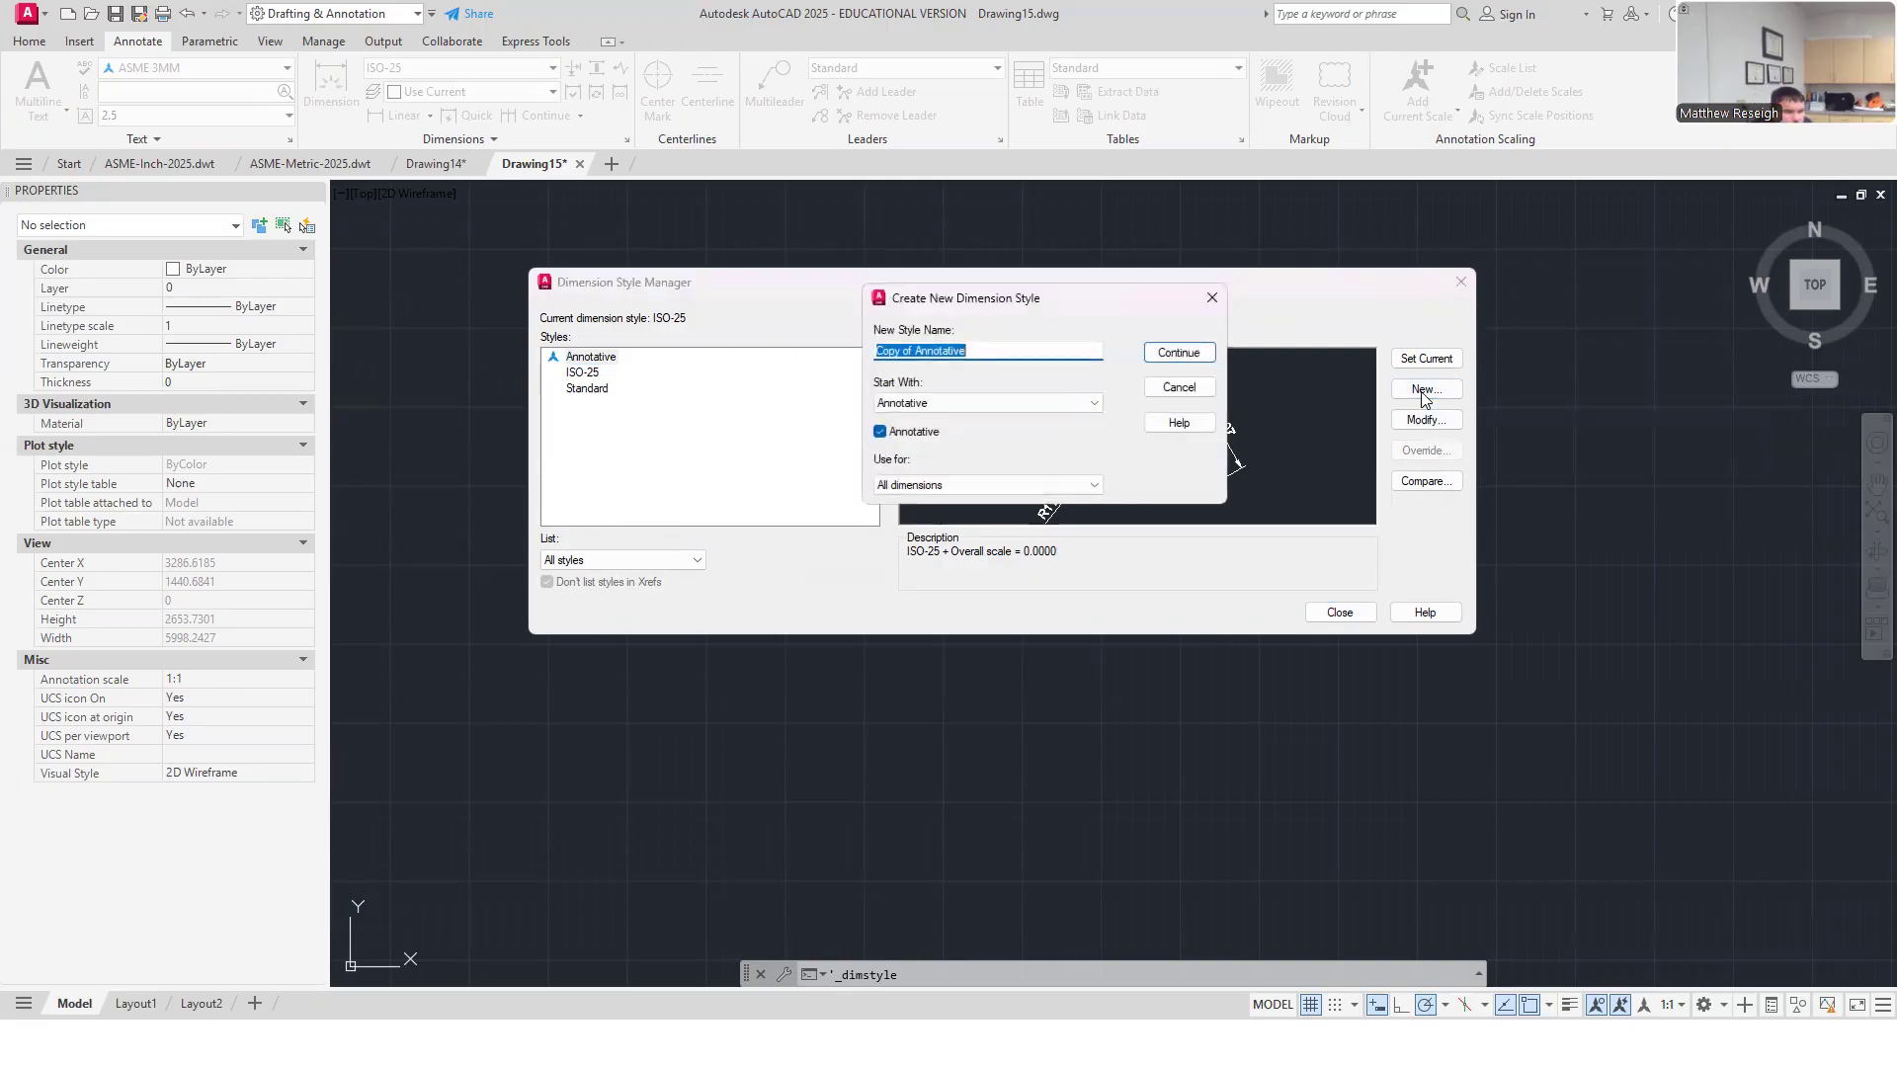
pyautogui.write('ASME')
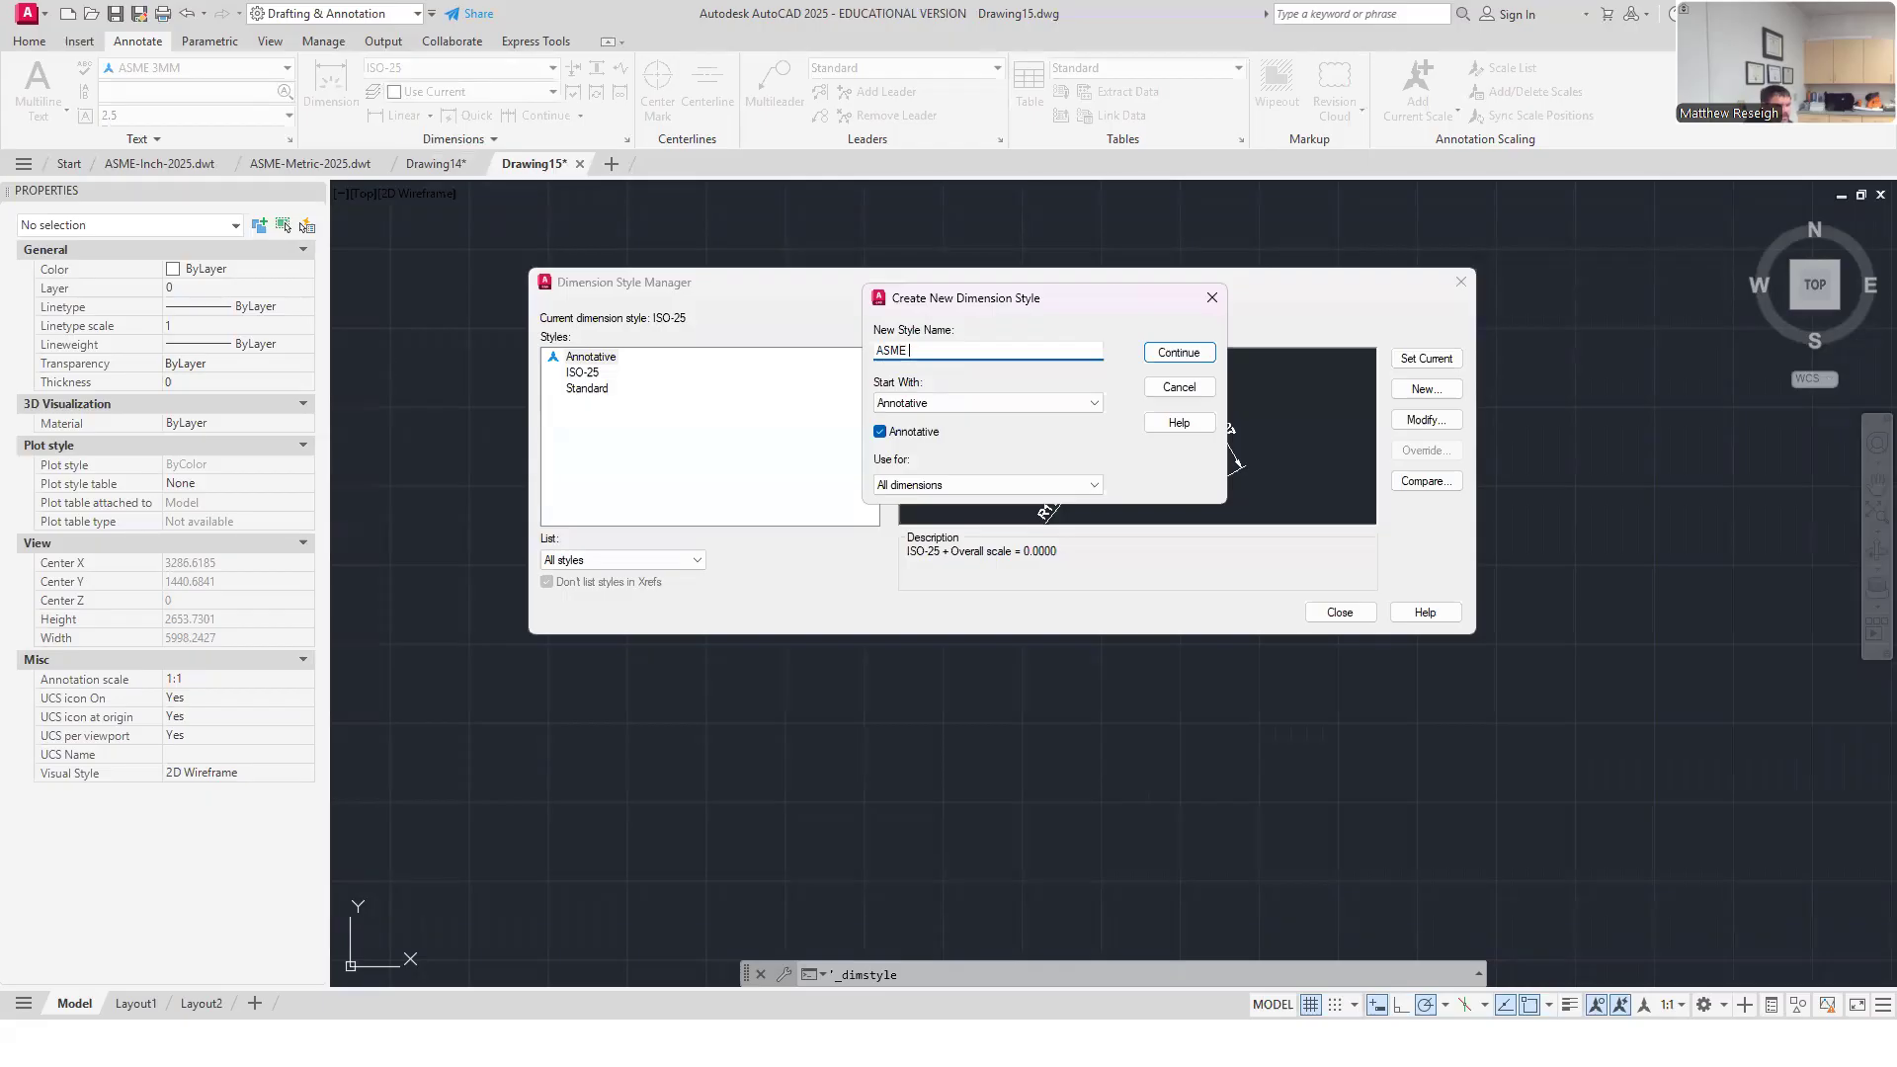
pyautogui.press('BackSpace')
pyautogui.write('Metric 2 Dic')
pyautogui.press('BackSpace')
pyautogui.press('BackSpace')
pyautogui.write('ecimal')
pyautogui.click(1165, 353)
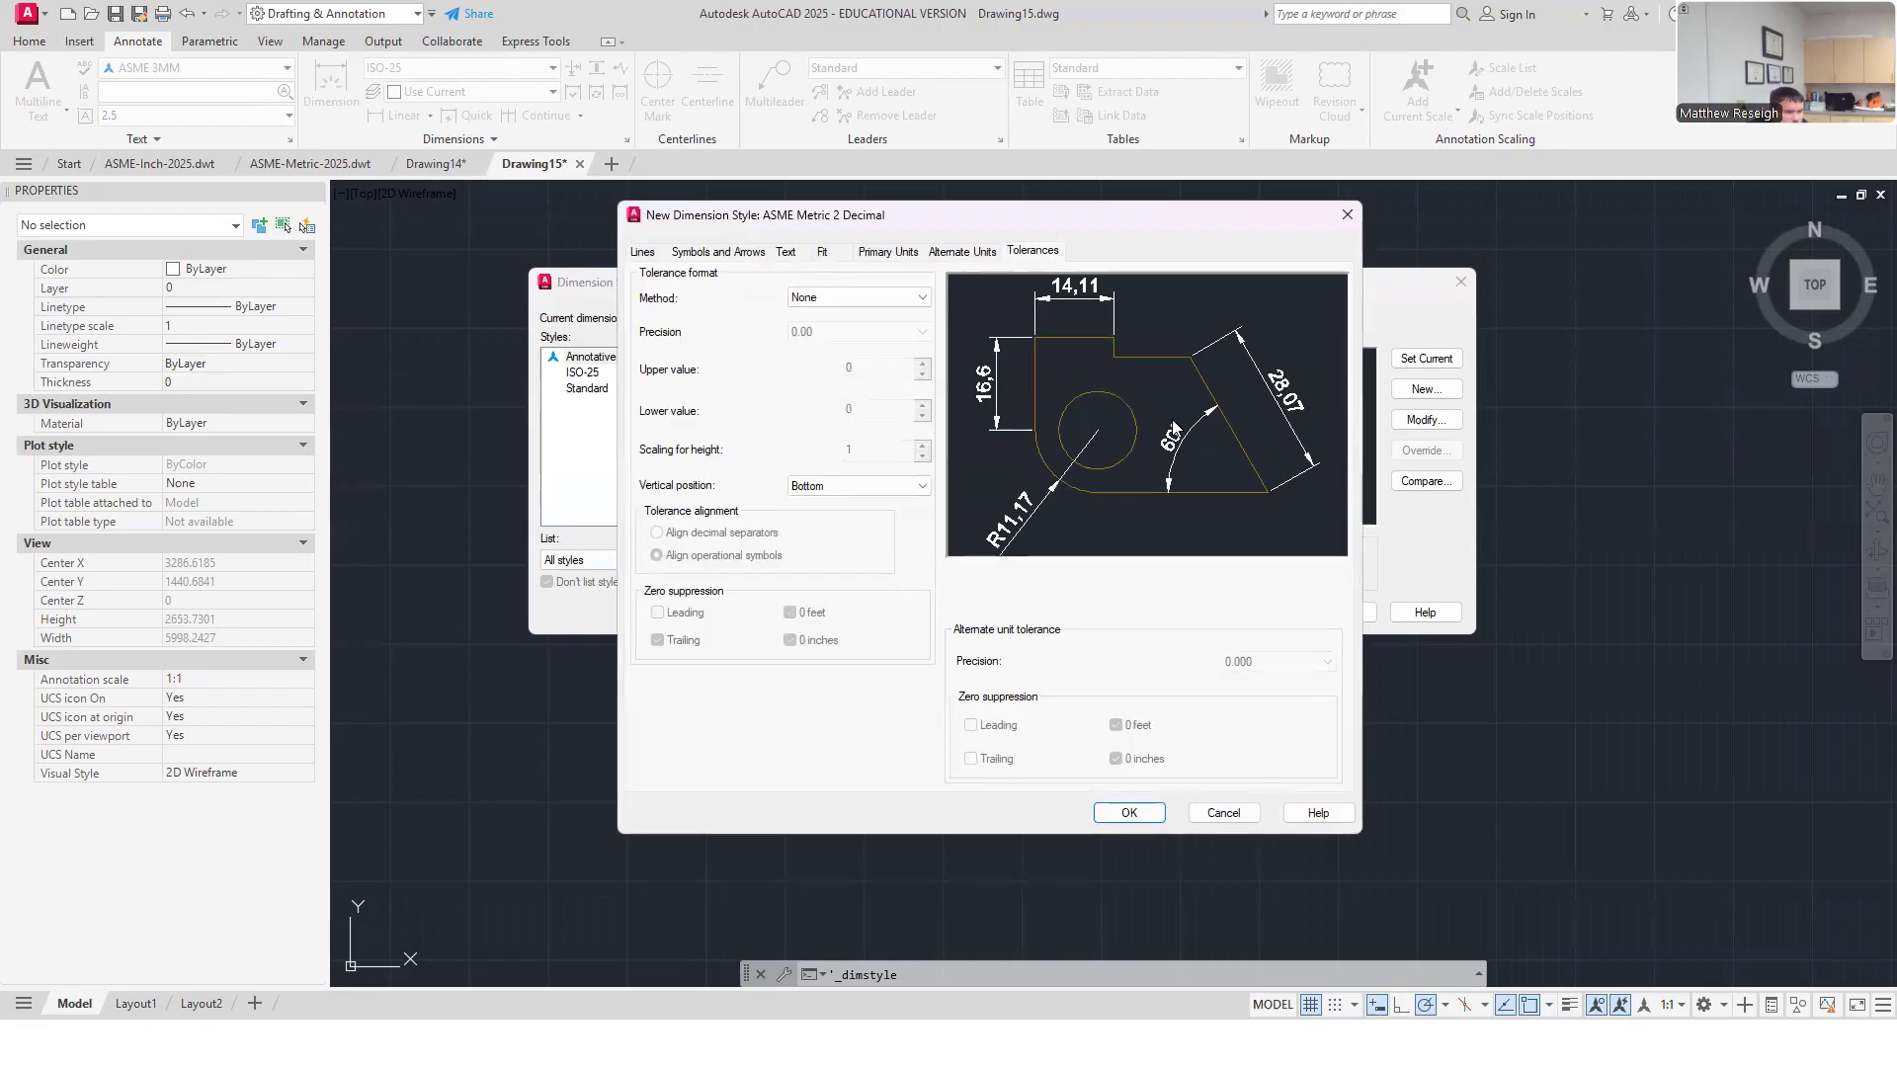
# Step: Set the baseline spacing of the ASME Metric 2 Decimal dimension lines to 6
pyautogui.click(636, 253)
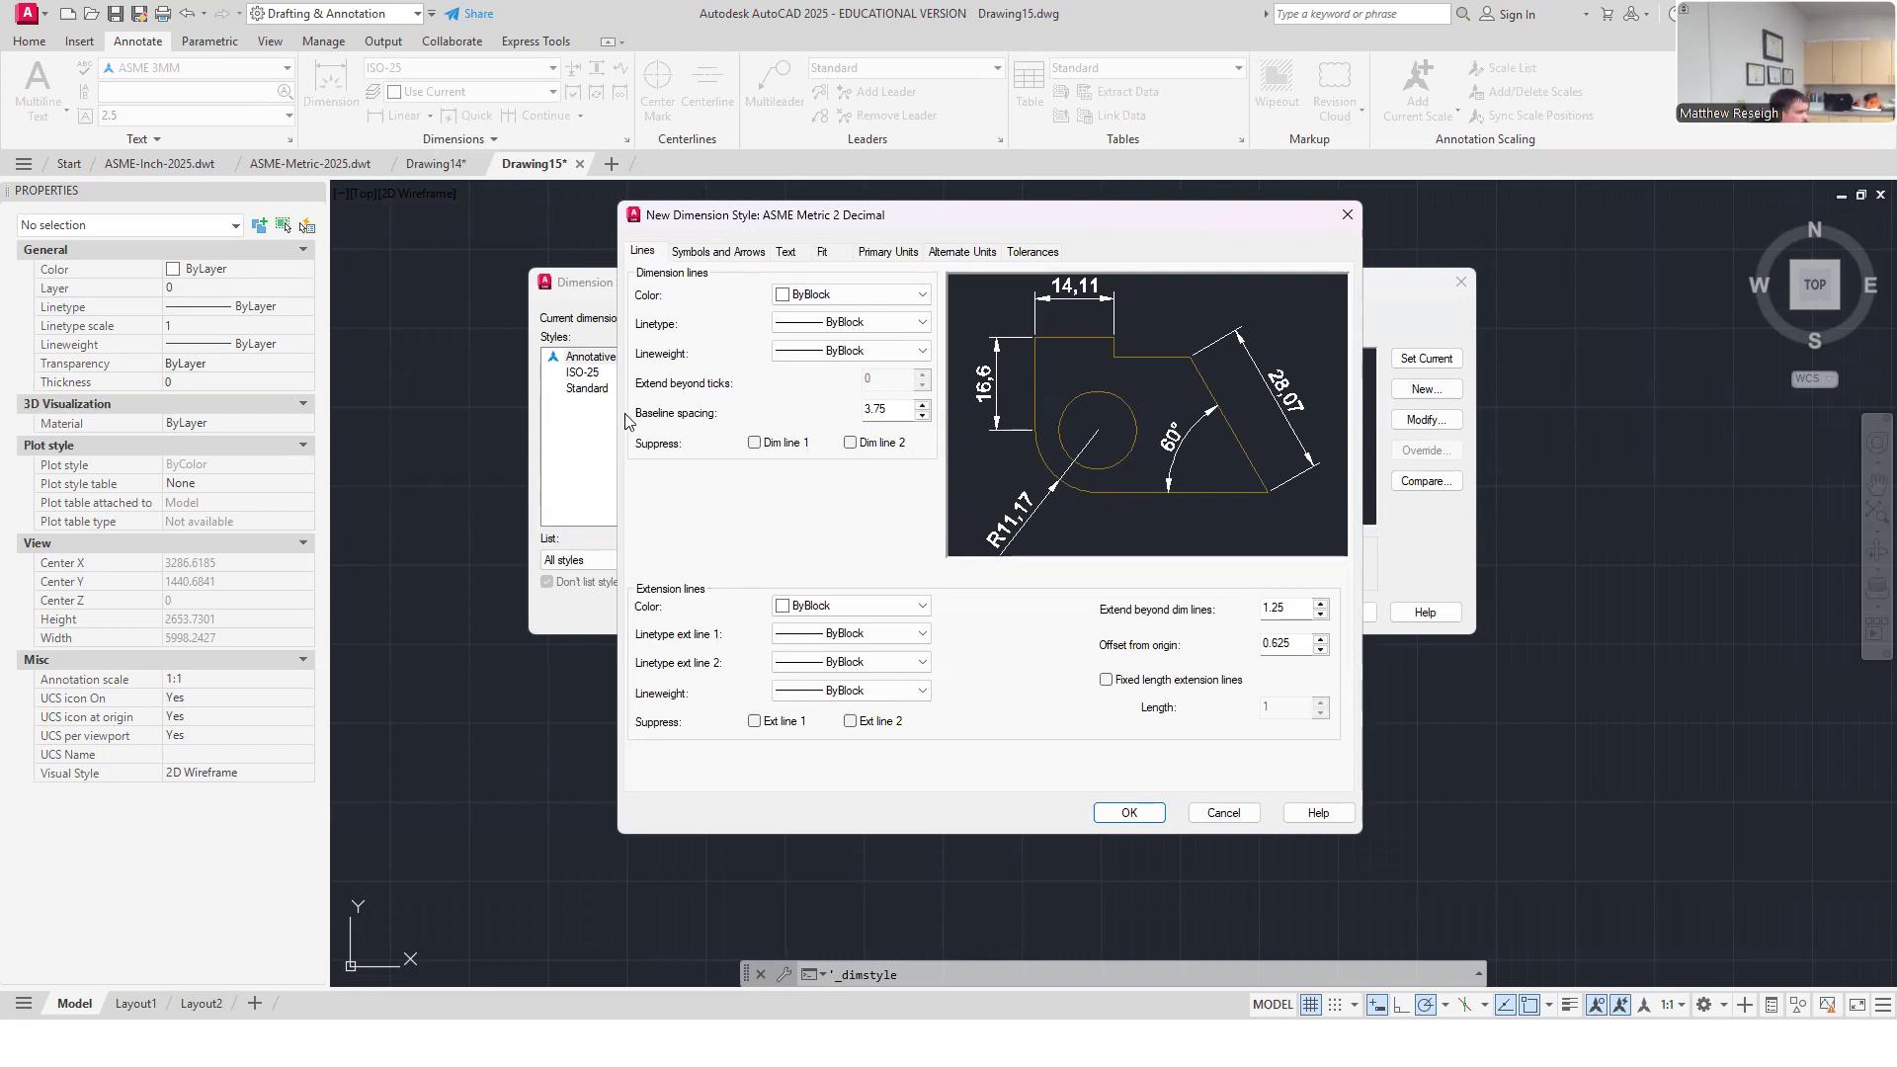
pyautogui.doubleClick(895, 410)
pyautogui.write('6')
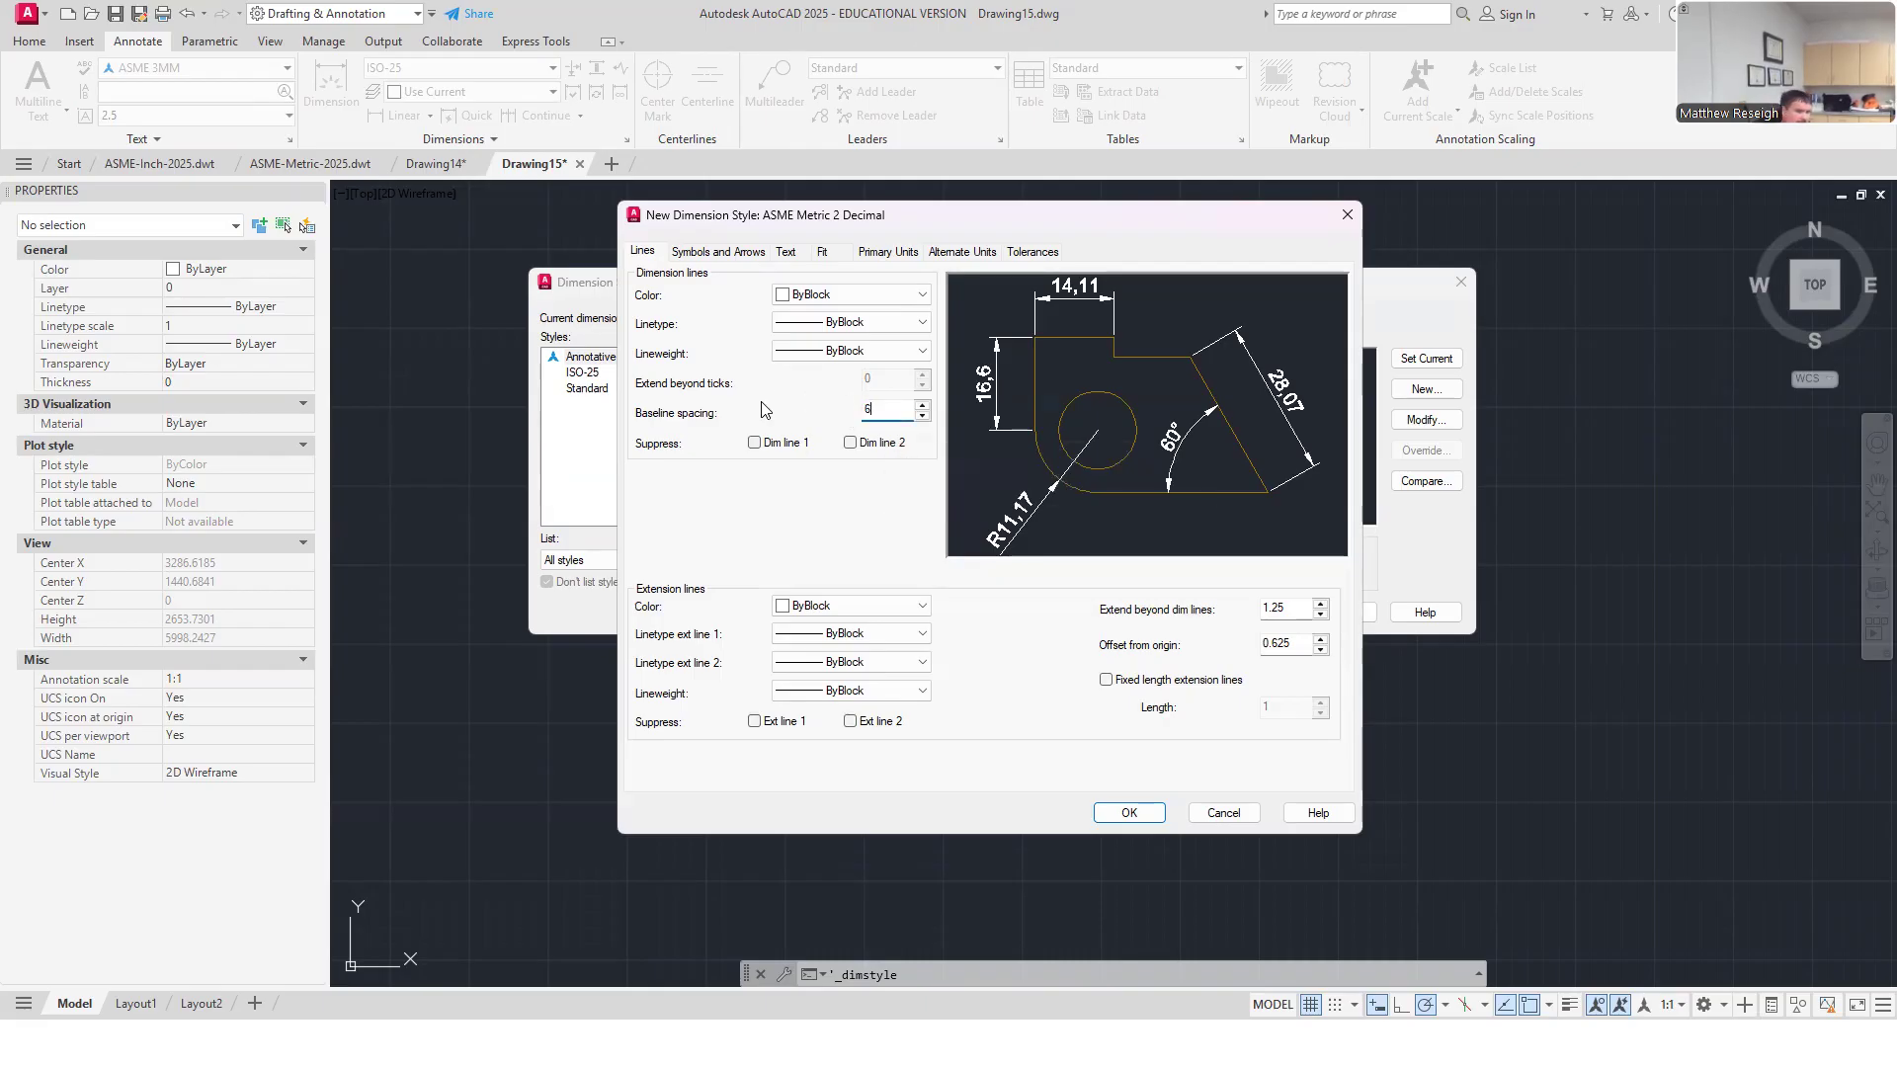
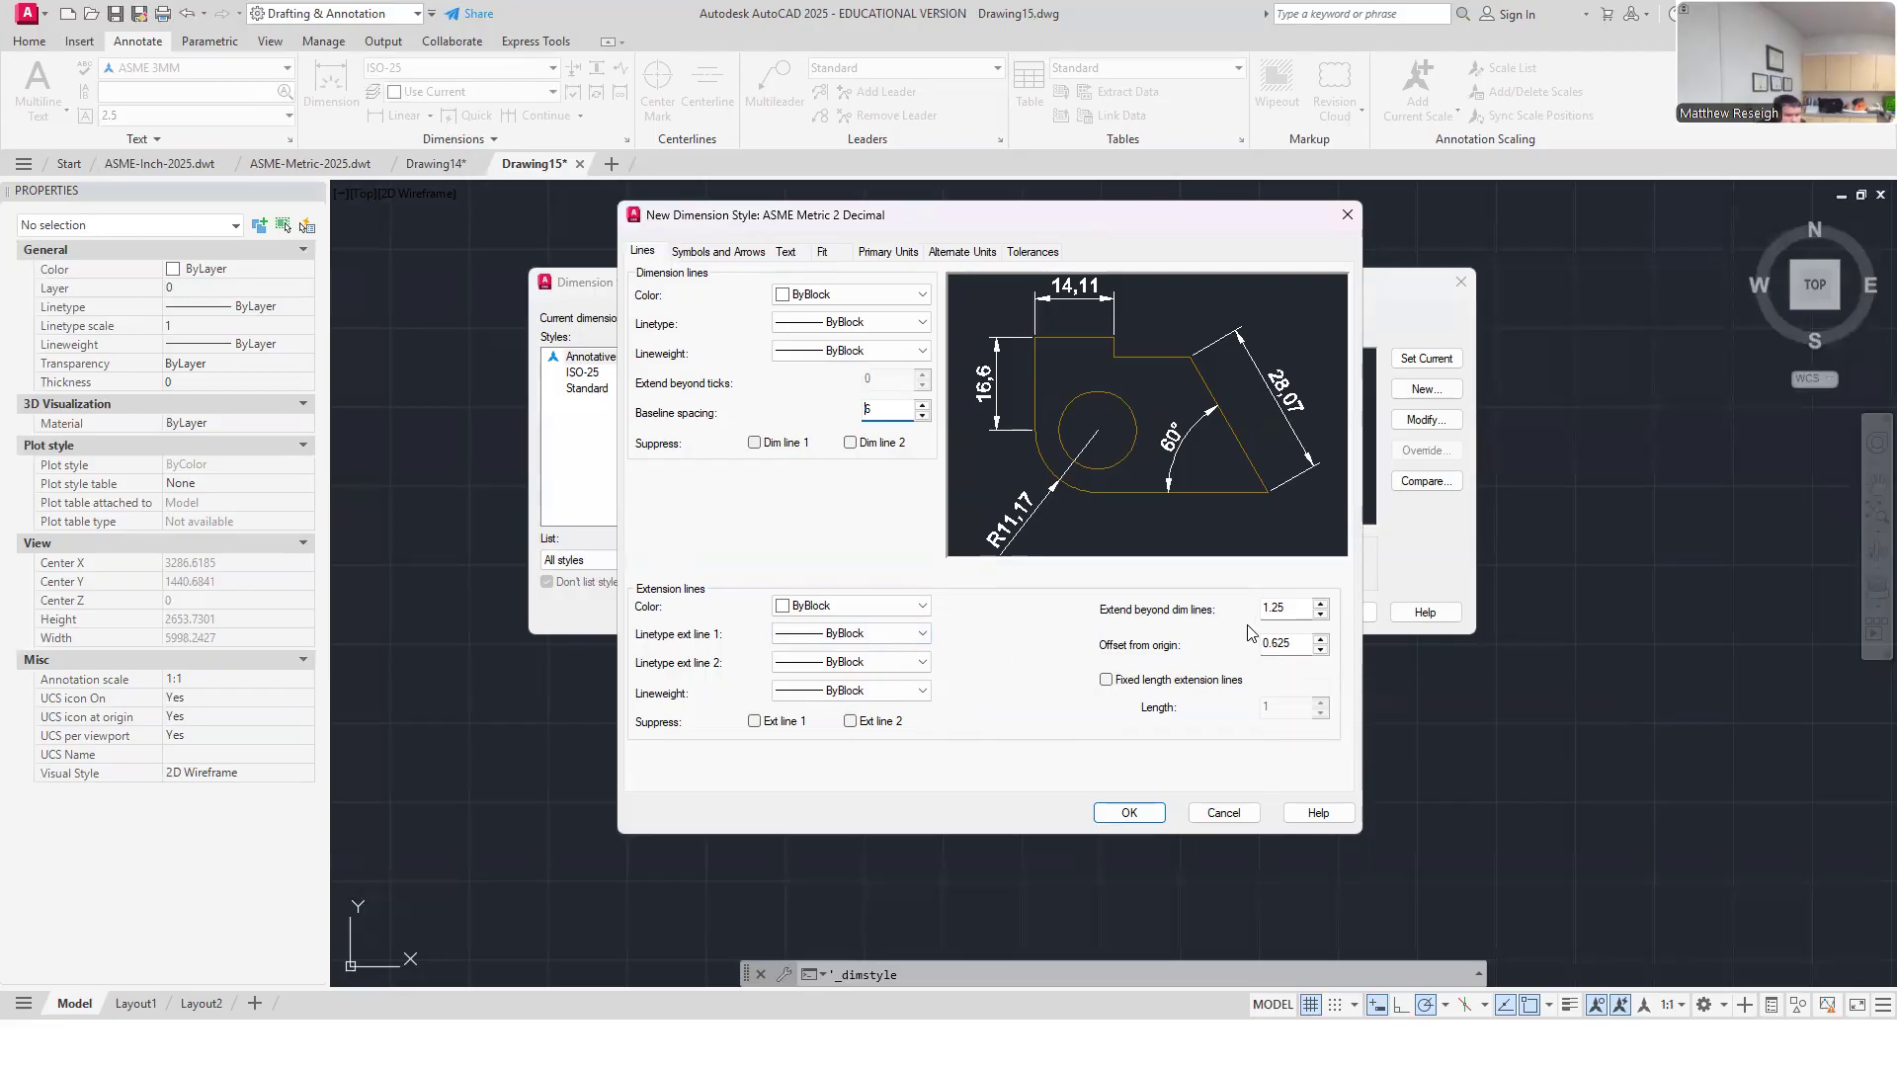
# Step: Set the extension lines to extend 3 beyond the dimension lines and to be offset 1.5 from the origin
pyautogui.click(1295, 611)
pyautogui.moveTo(1295, 612); pyautogui.dragTo(1198, 614)
pyautogui.write('3')
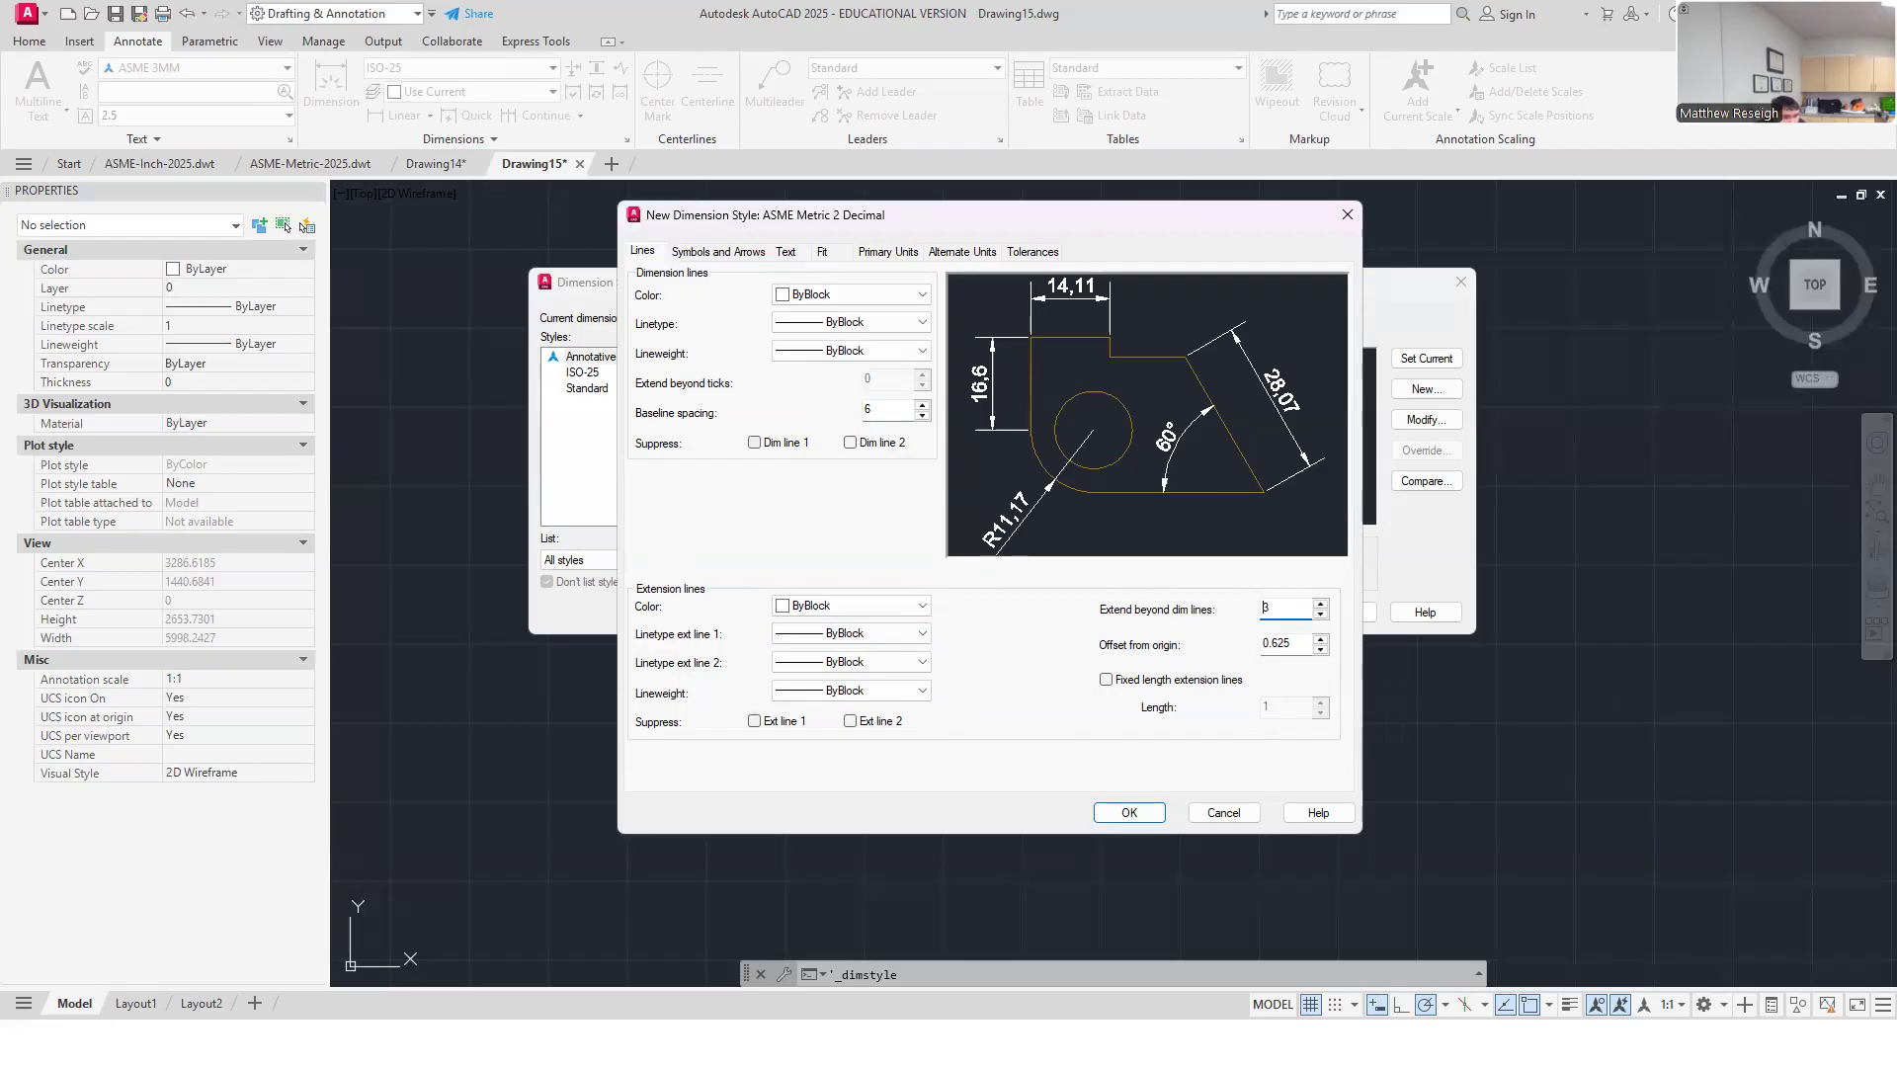
pyautogui.click(1299, 647)
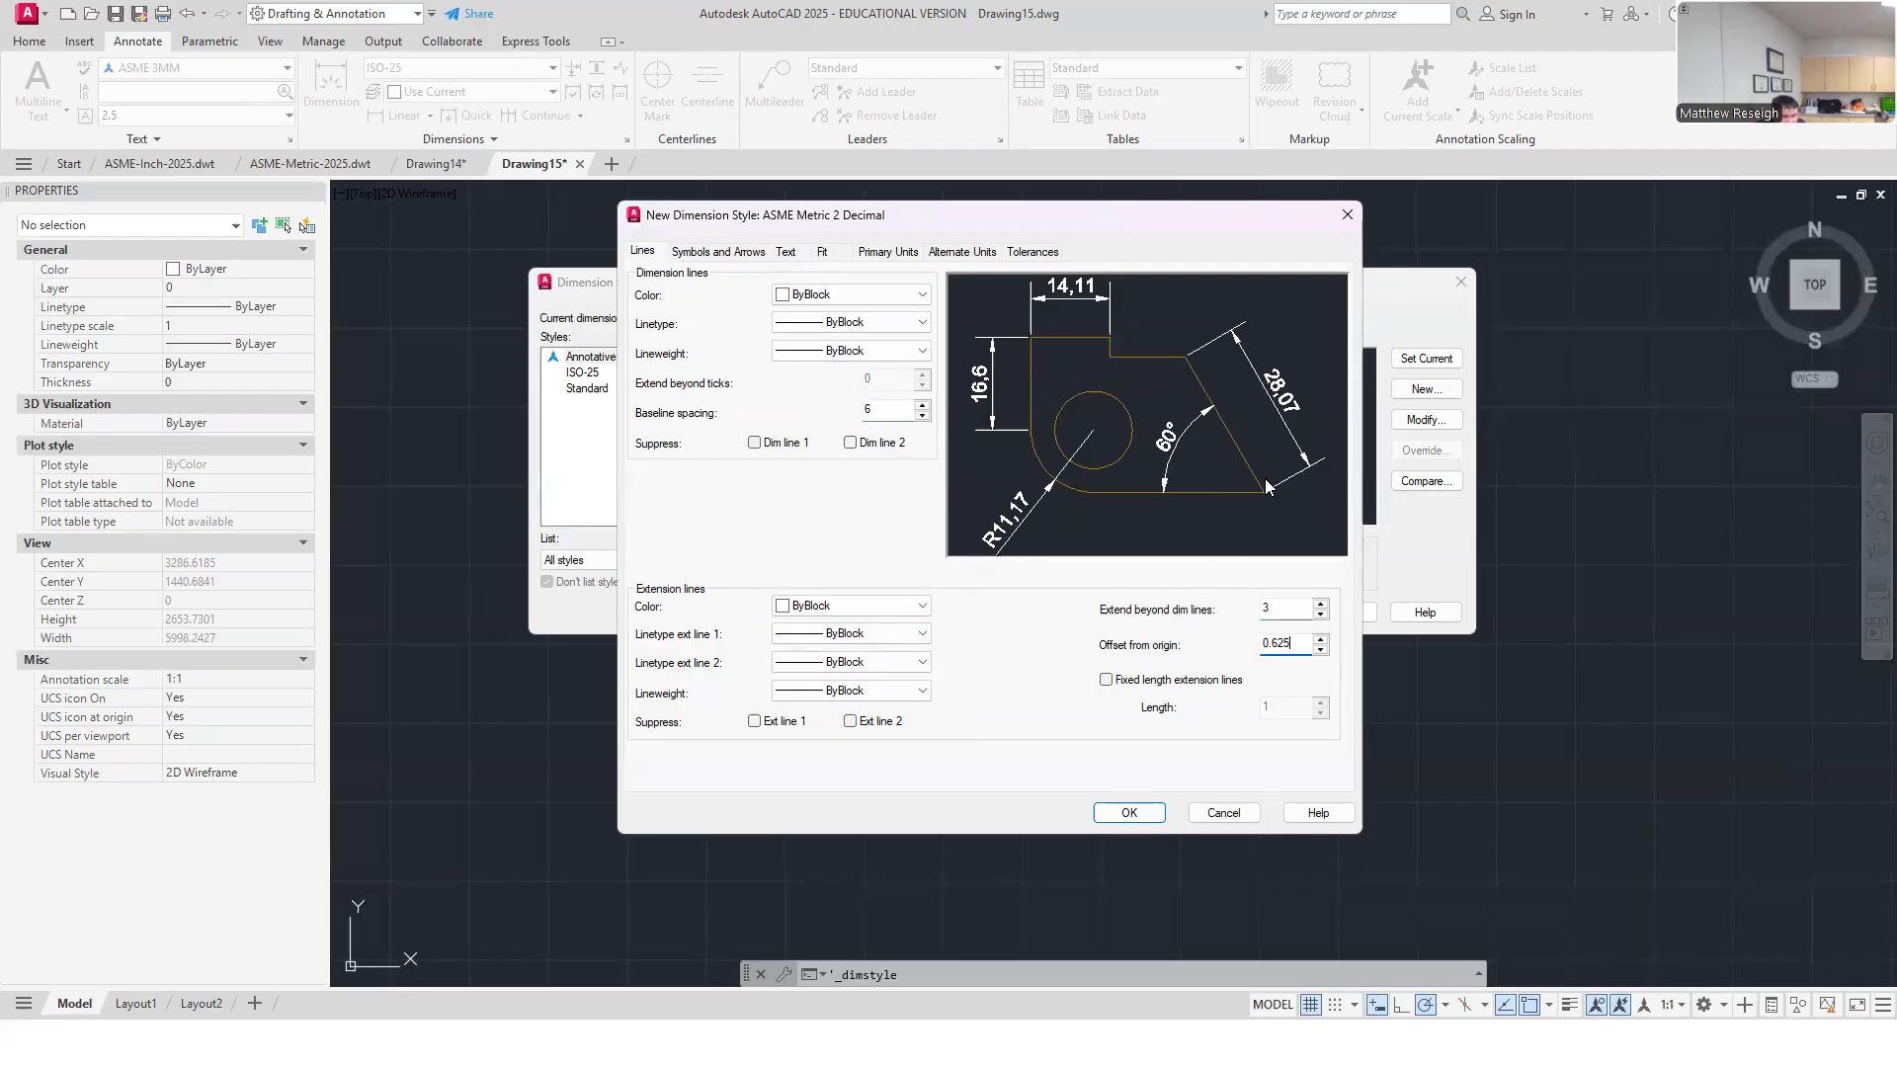
pyautogui.doubleClick(1298, 646)
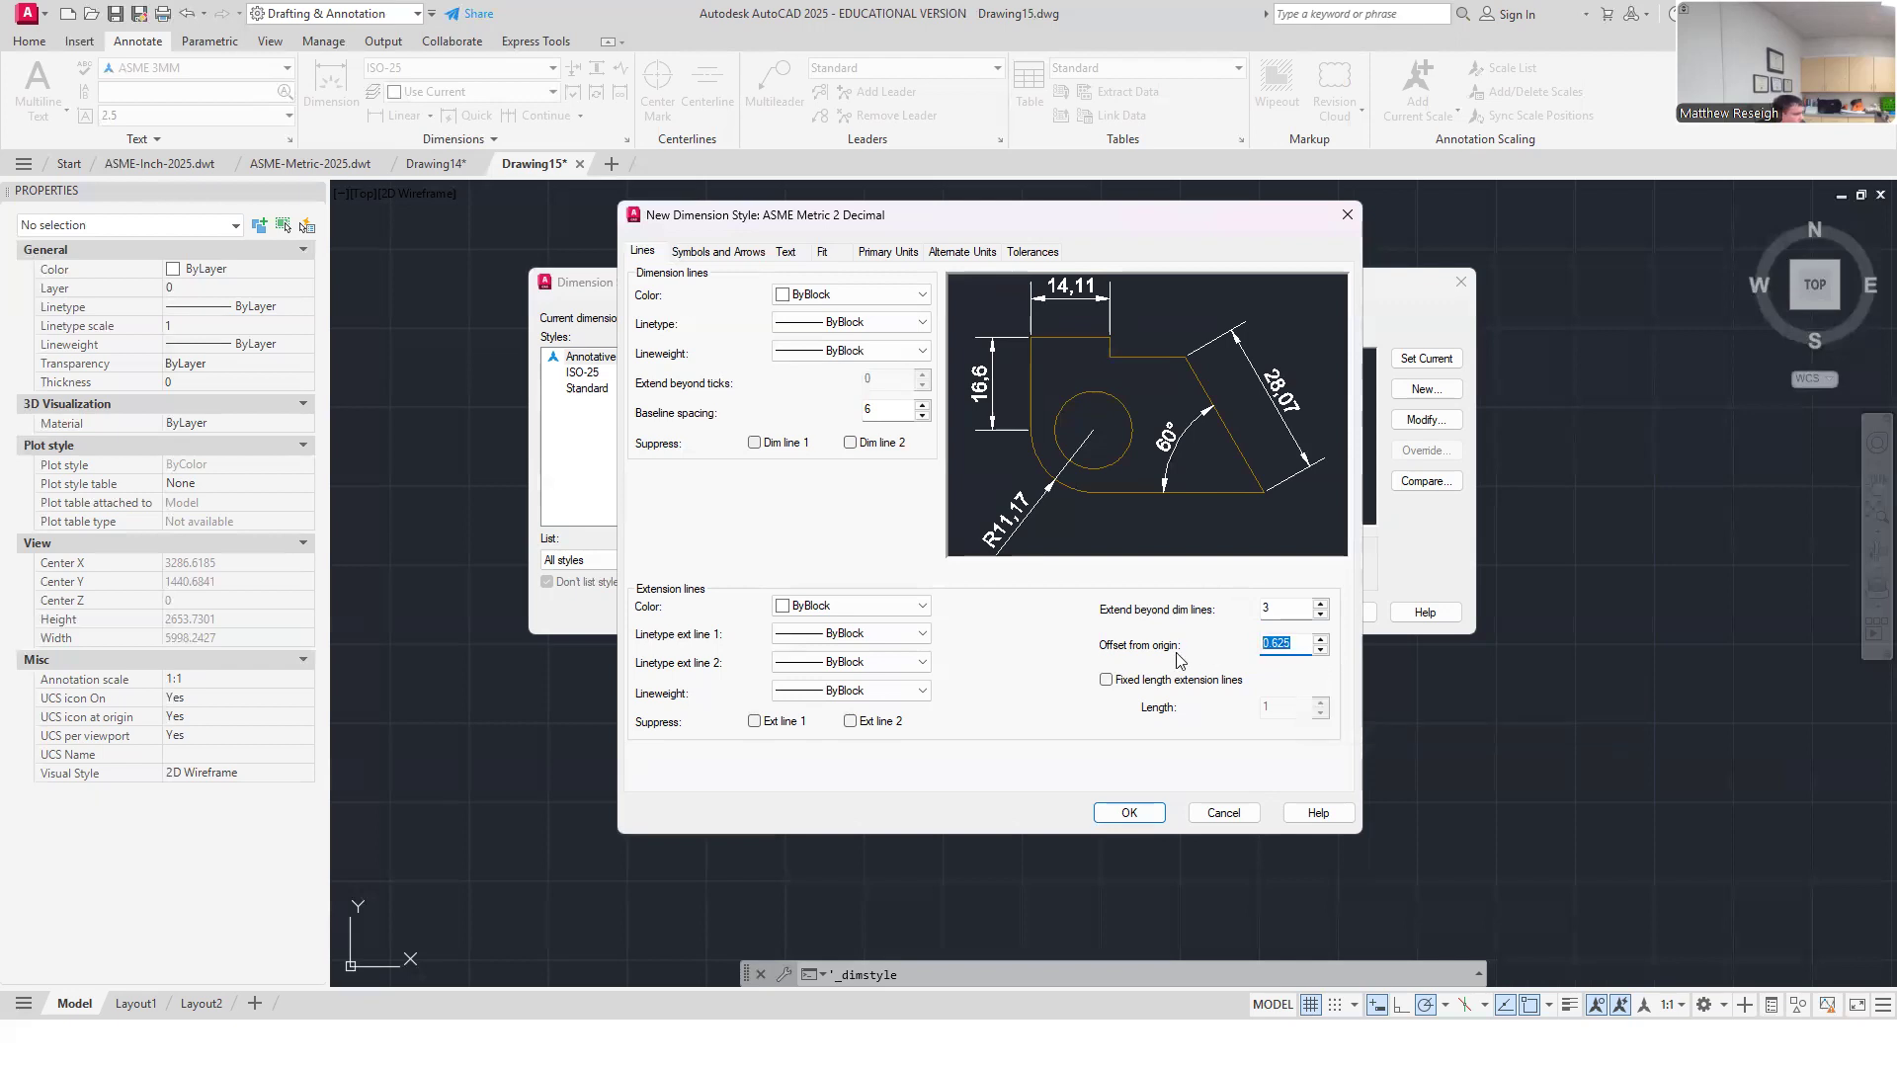
pyautogui.write('1.5')
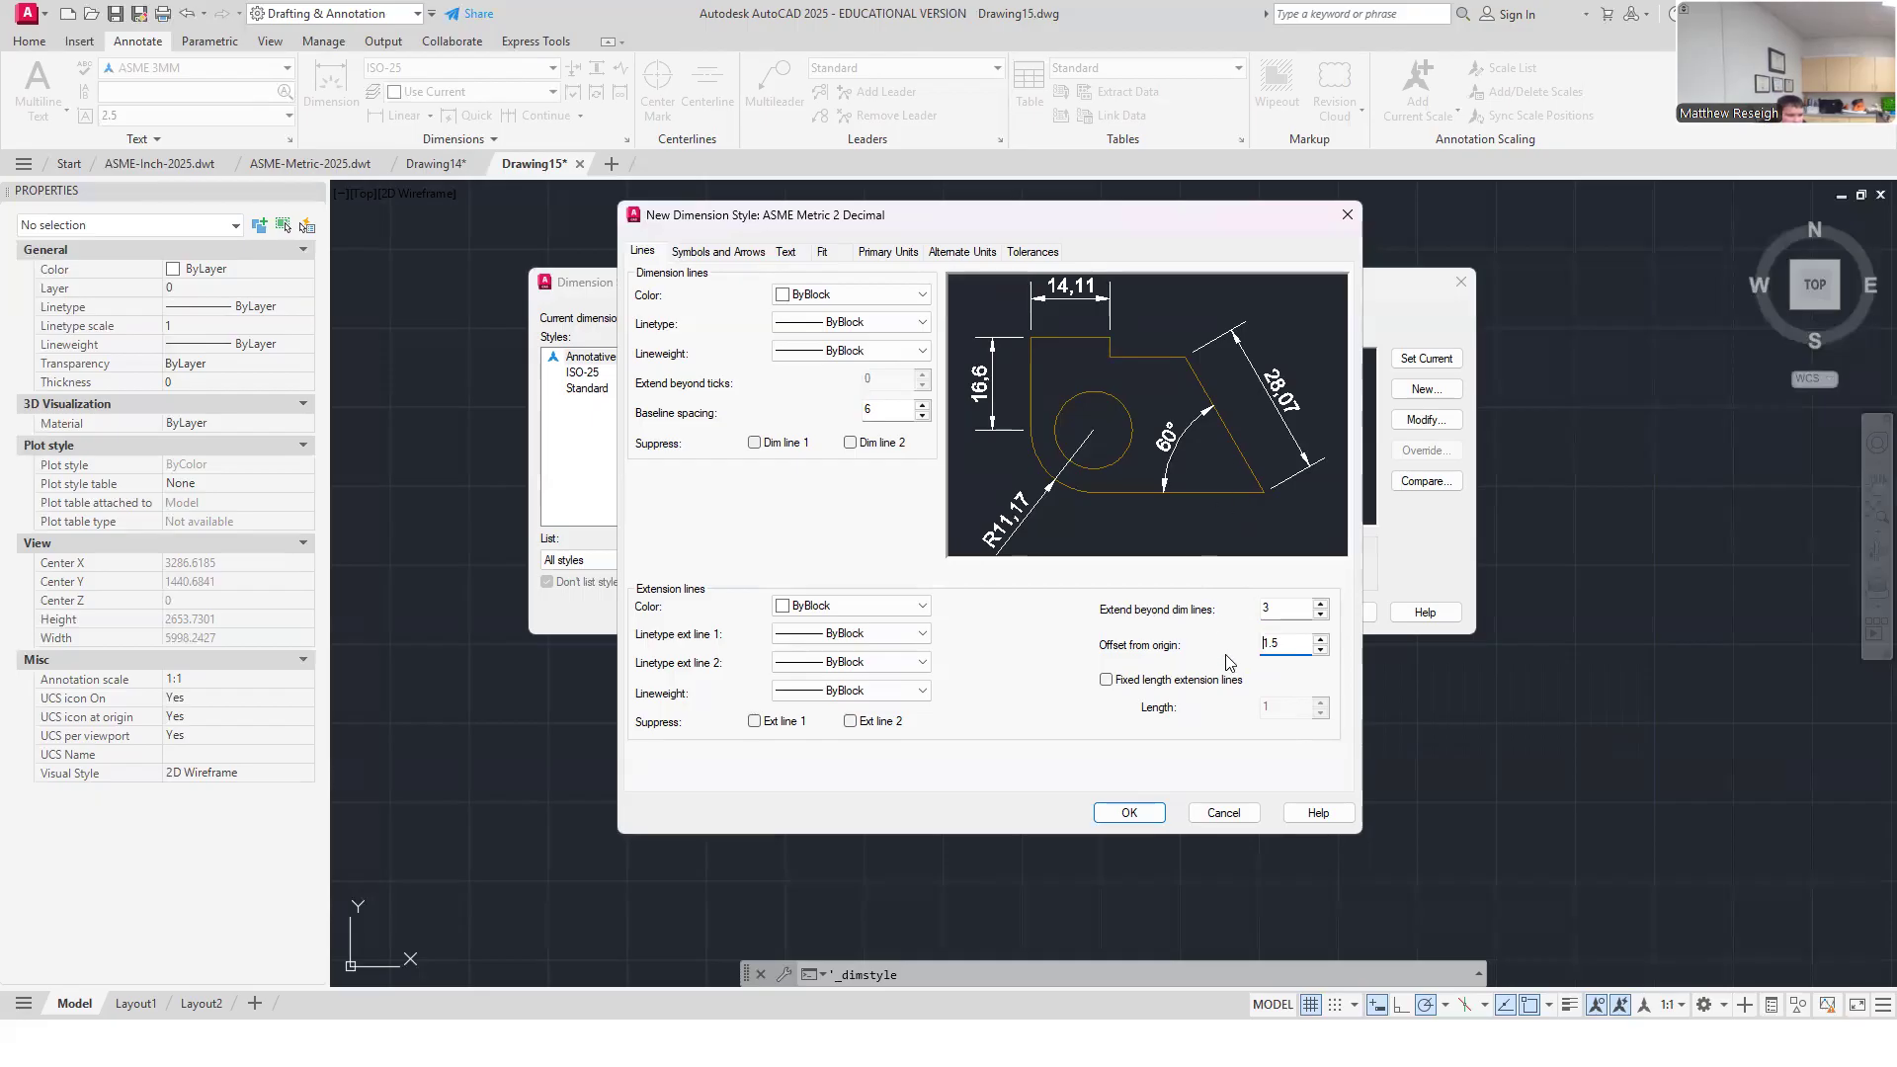
# Step: Configure the dimension style's symbols with arrow size 3, center marks set to None and dimension break size 3
pyautogui.click(727, 258)
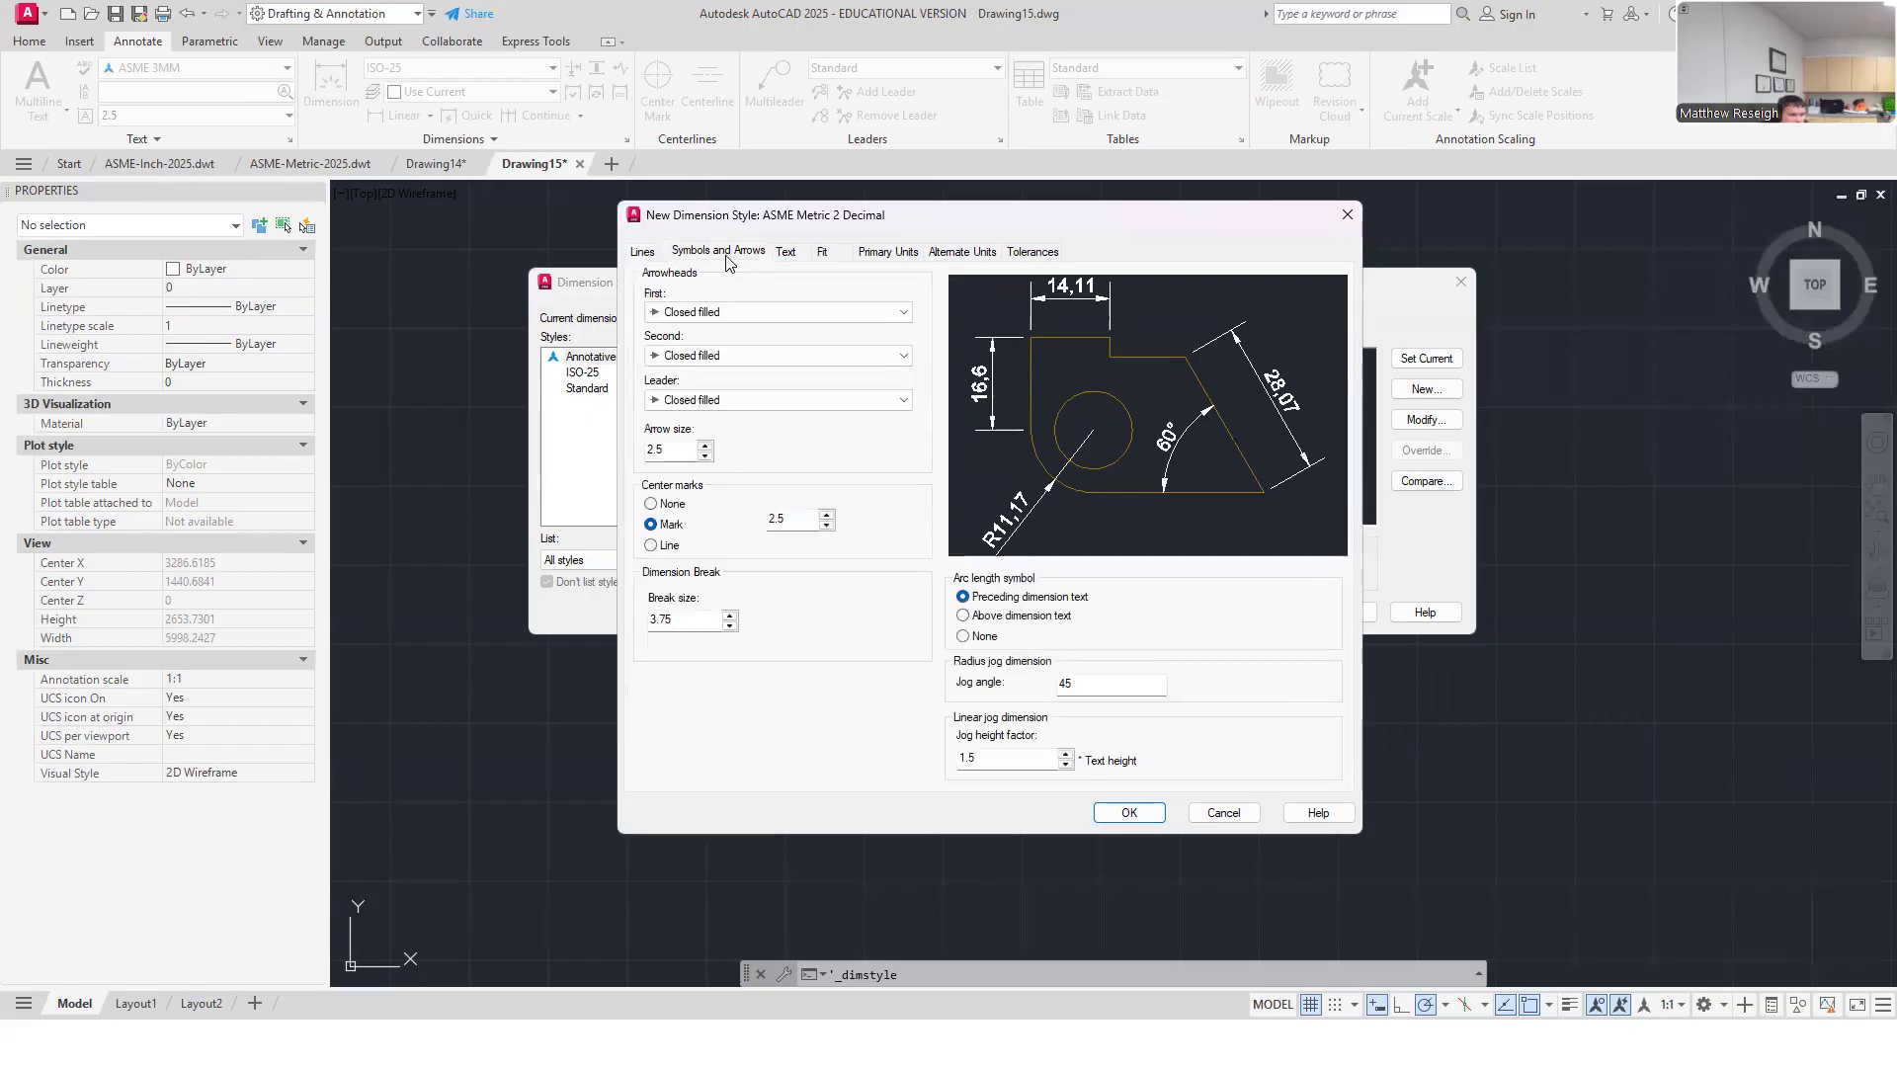
pyautogui.doubleClick(676, 450)
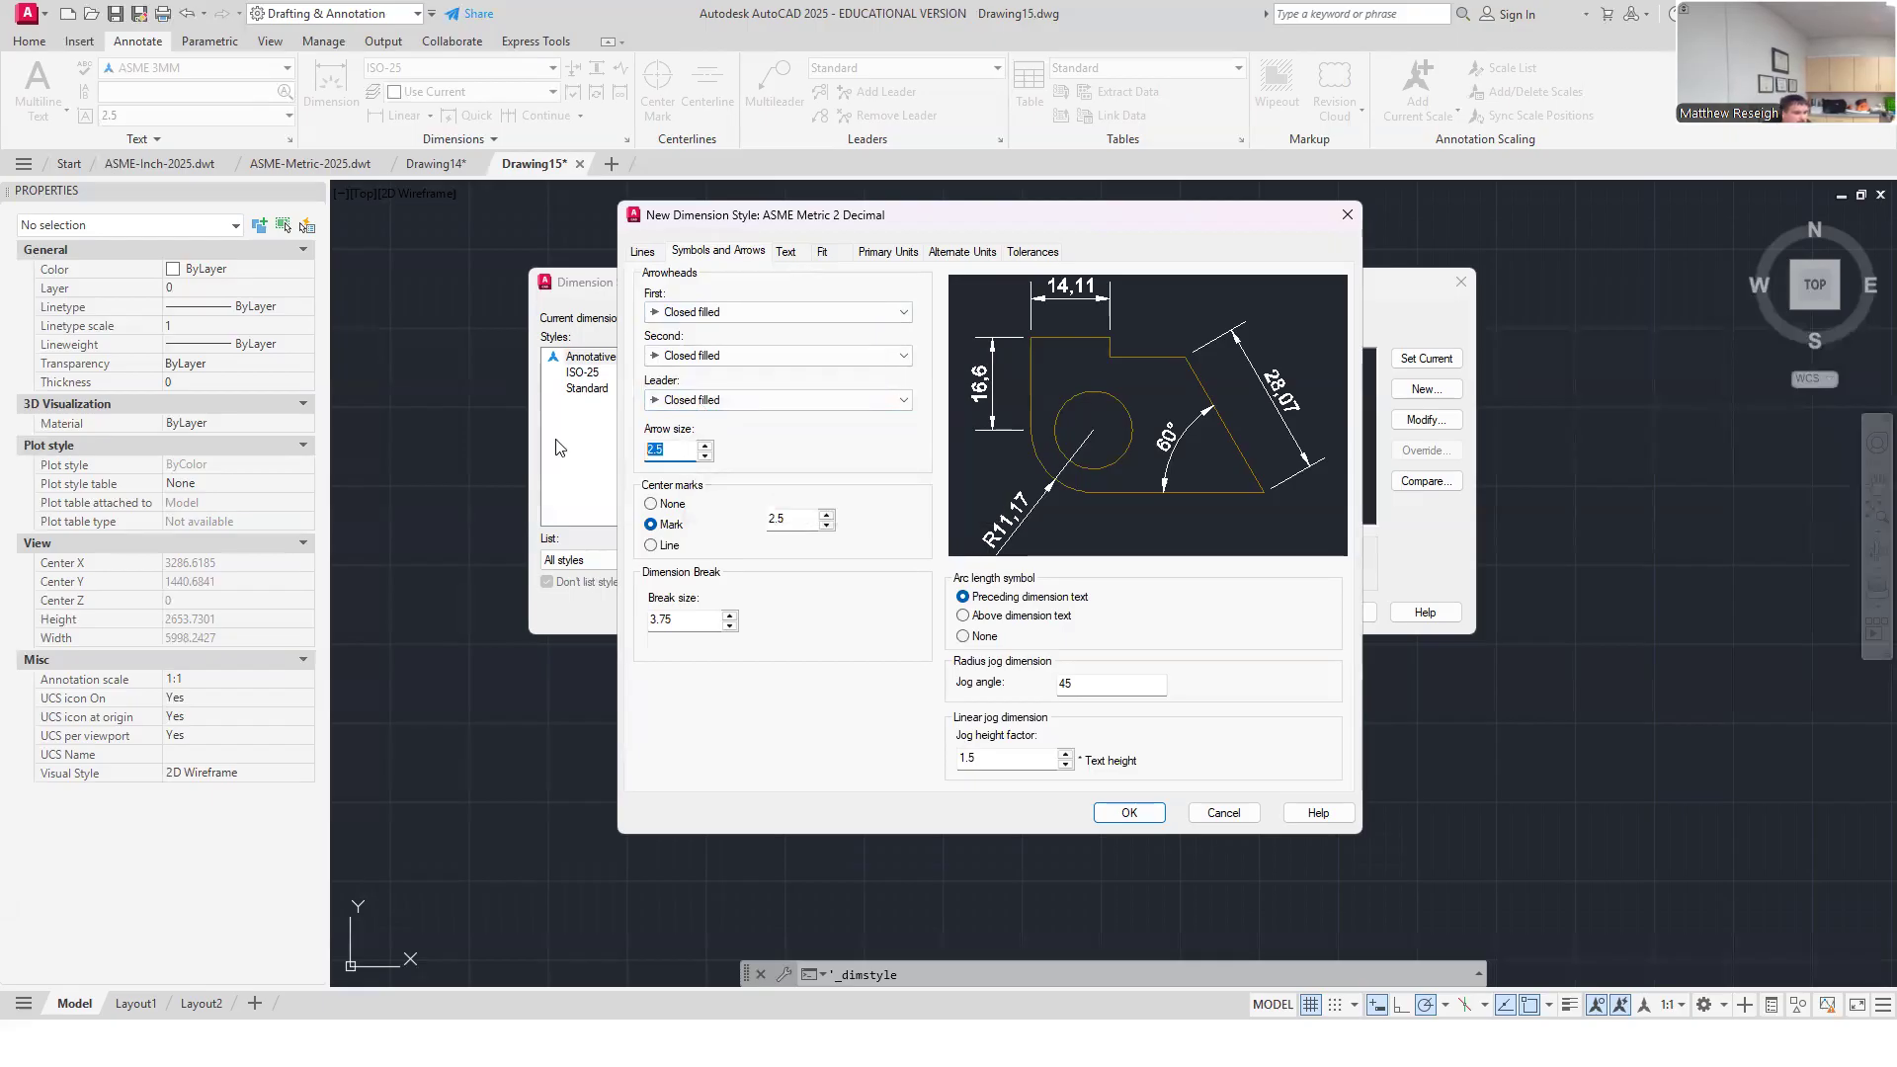
pyautogui.write('3')
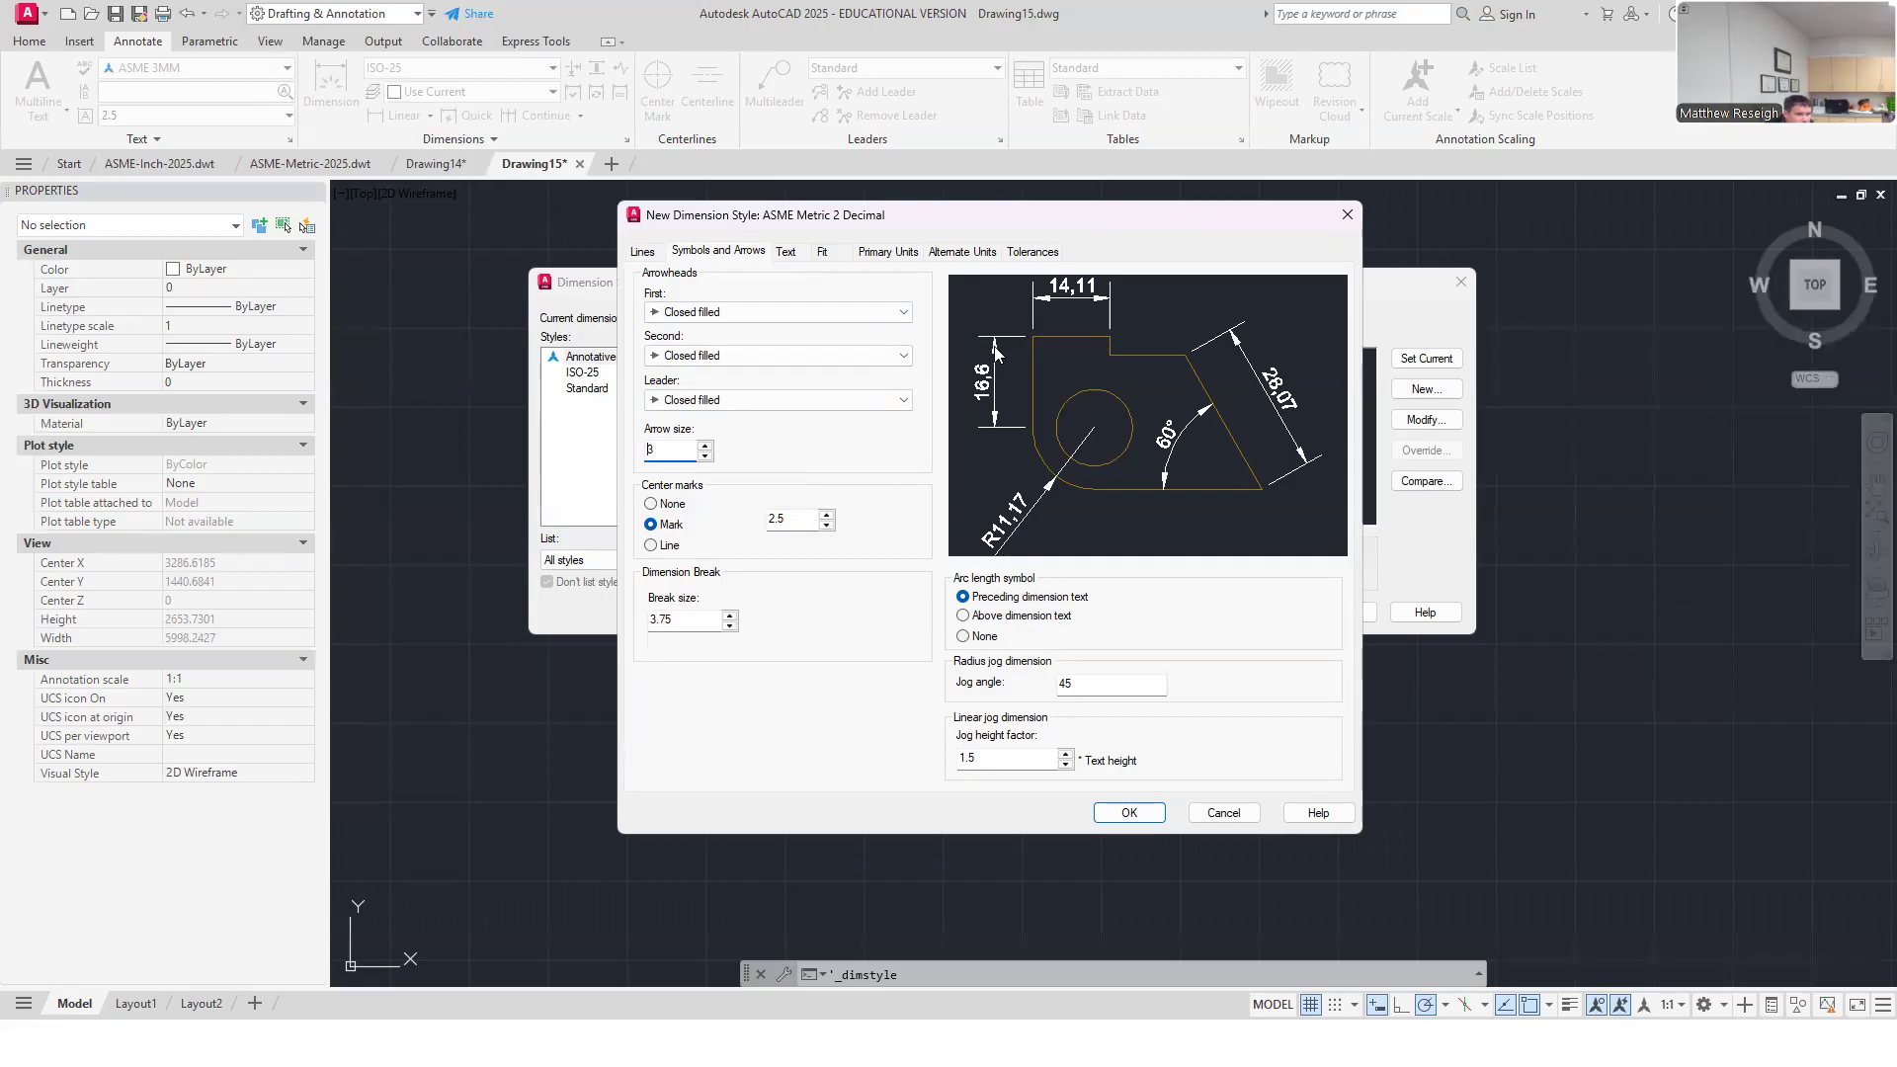
pyautogui.click(650, 504)
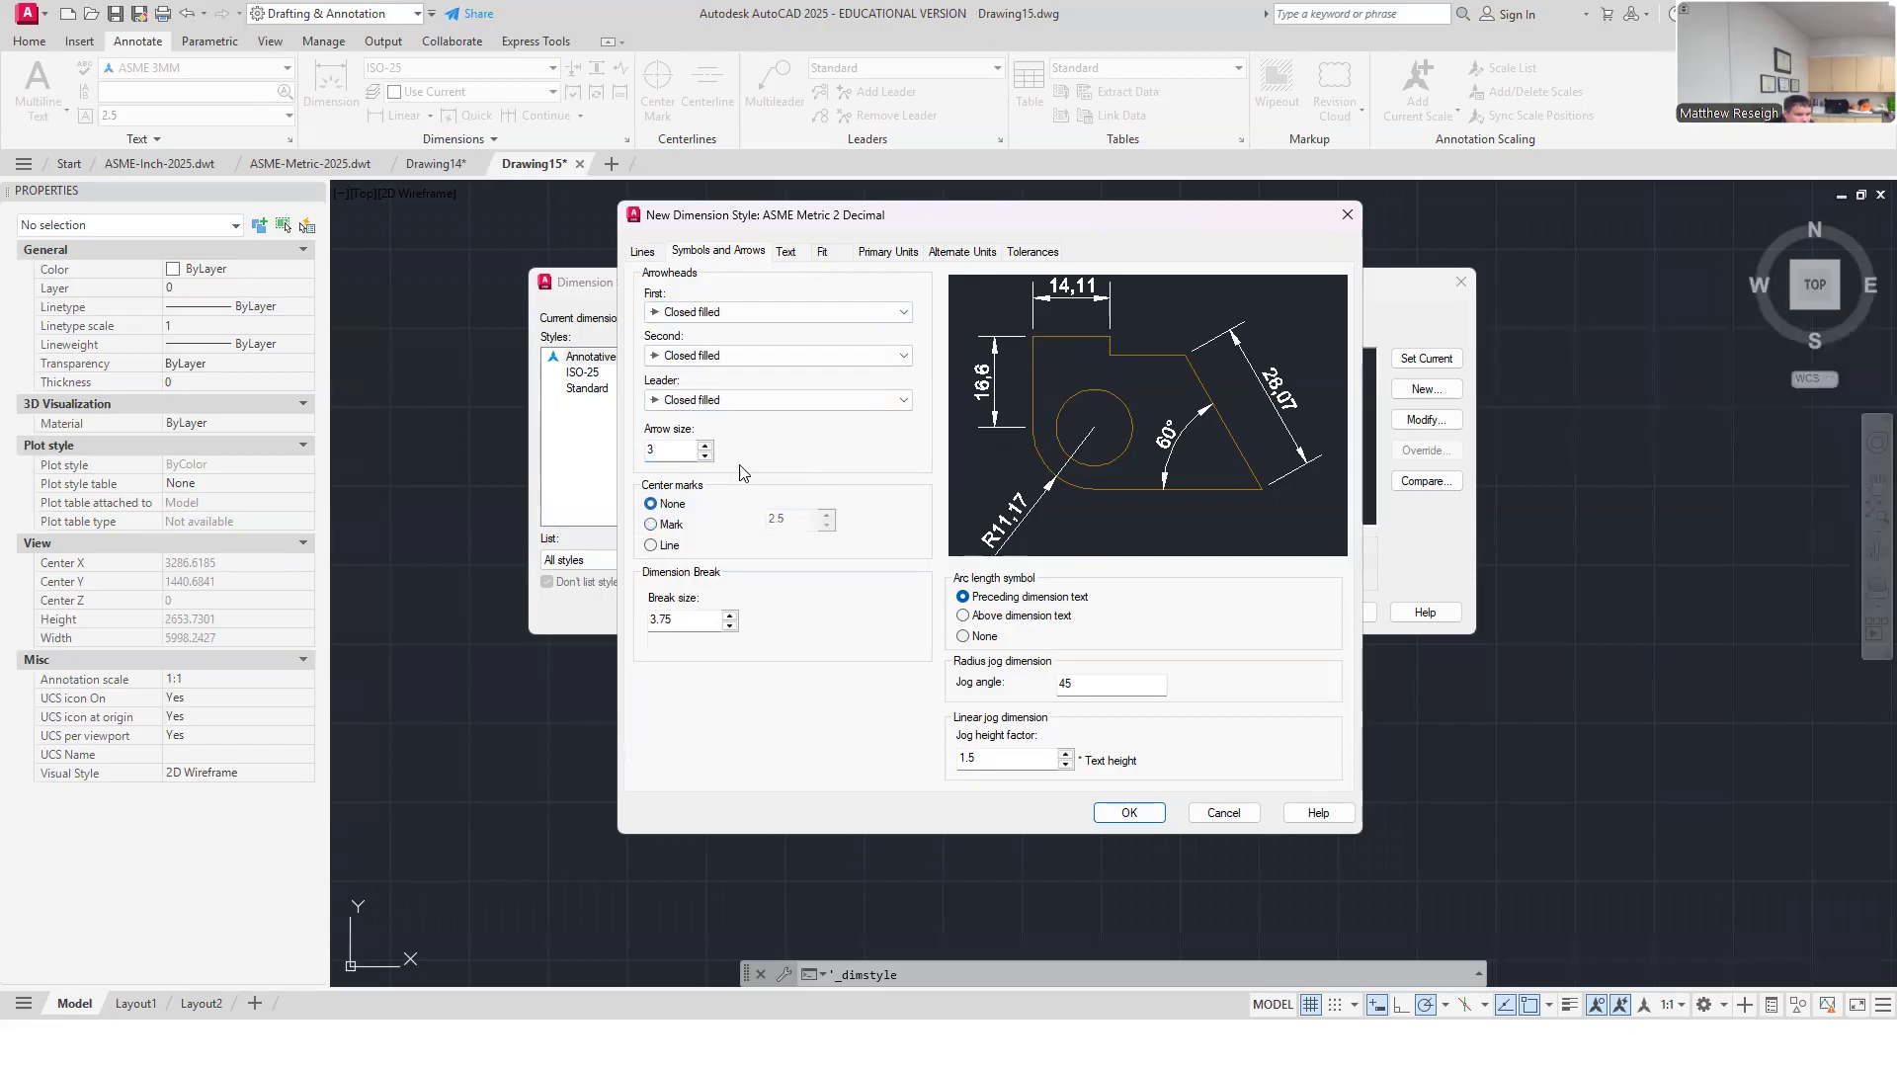
pyautogui.doubleClick(678, 625)
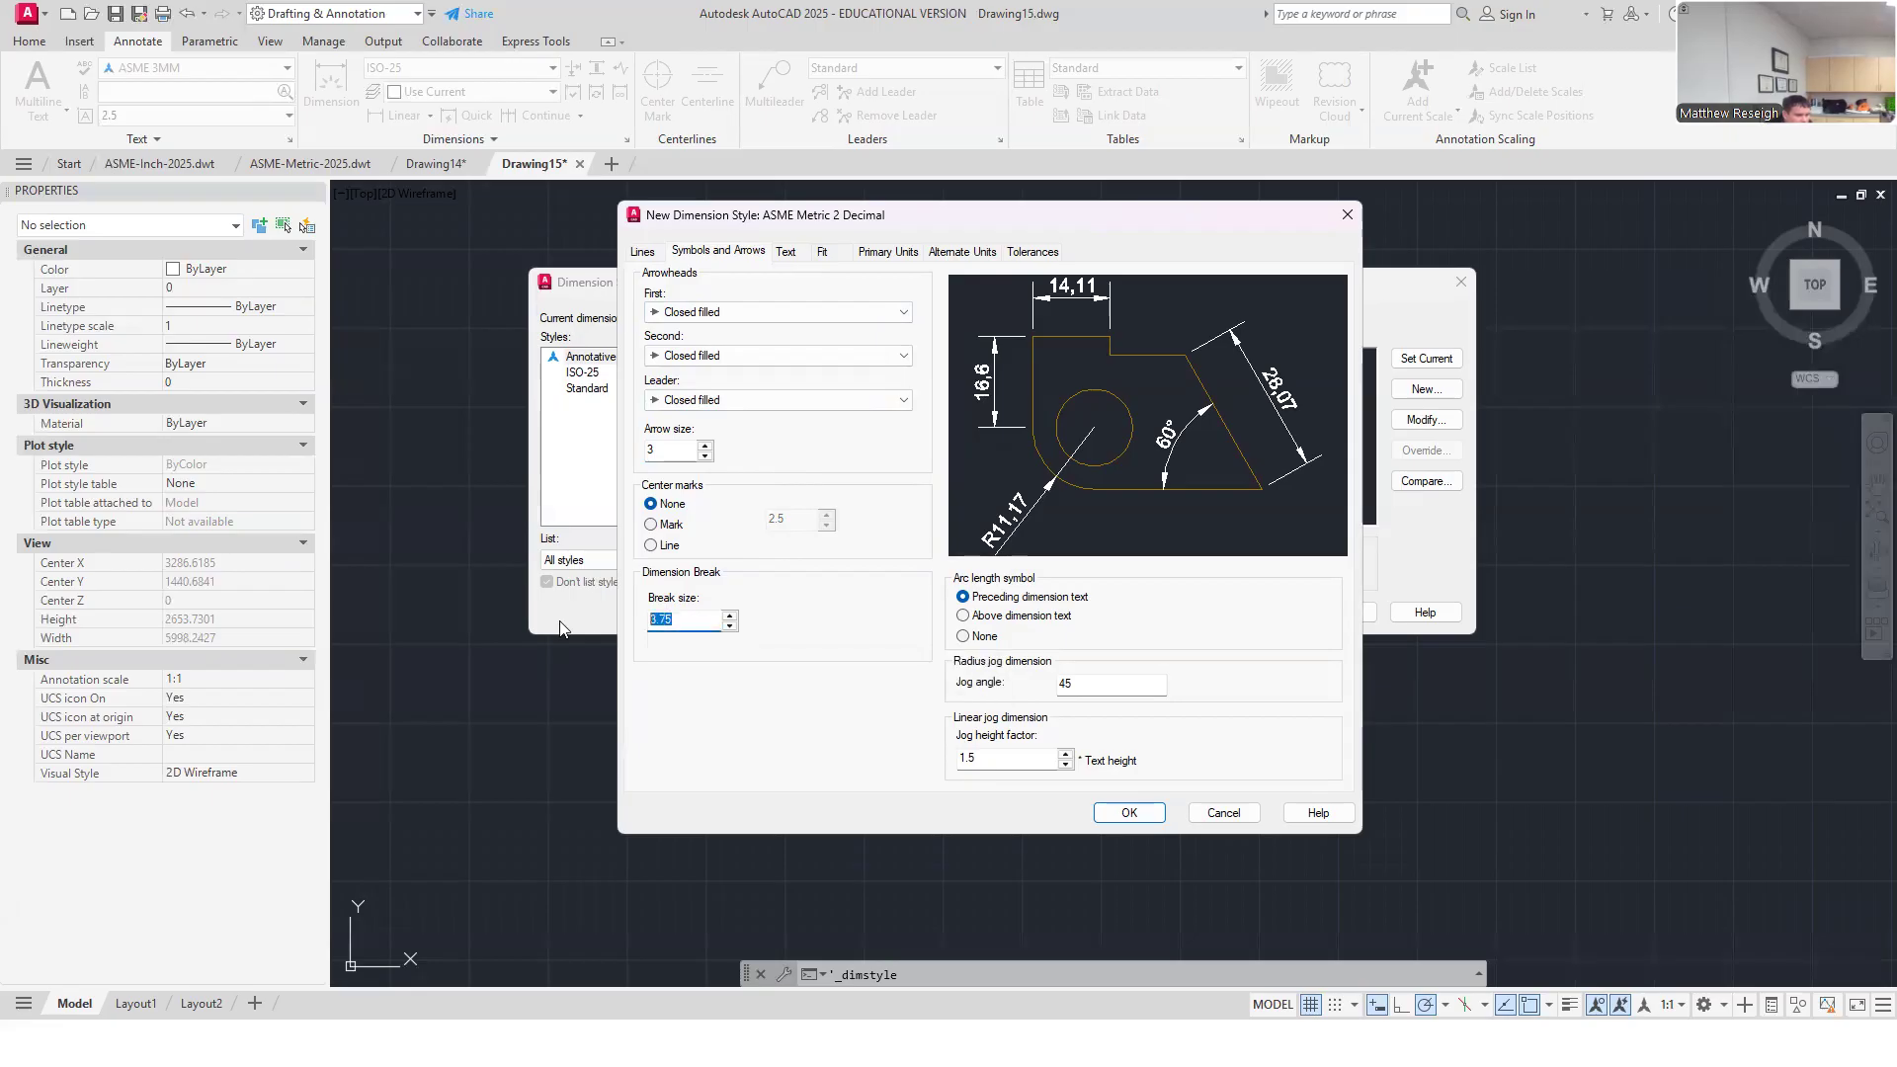
pyautogui.write('3')
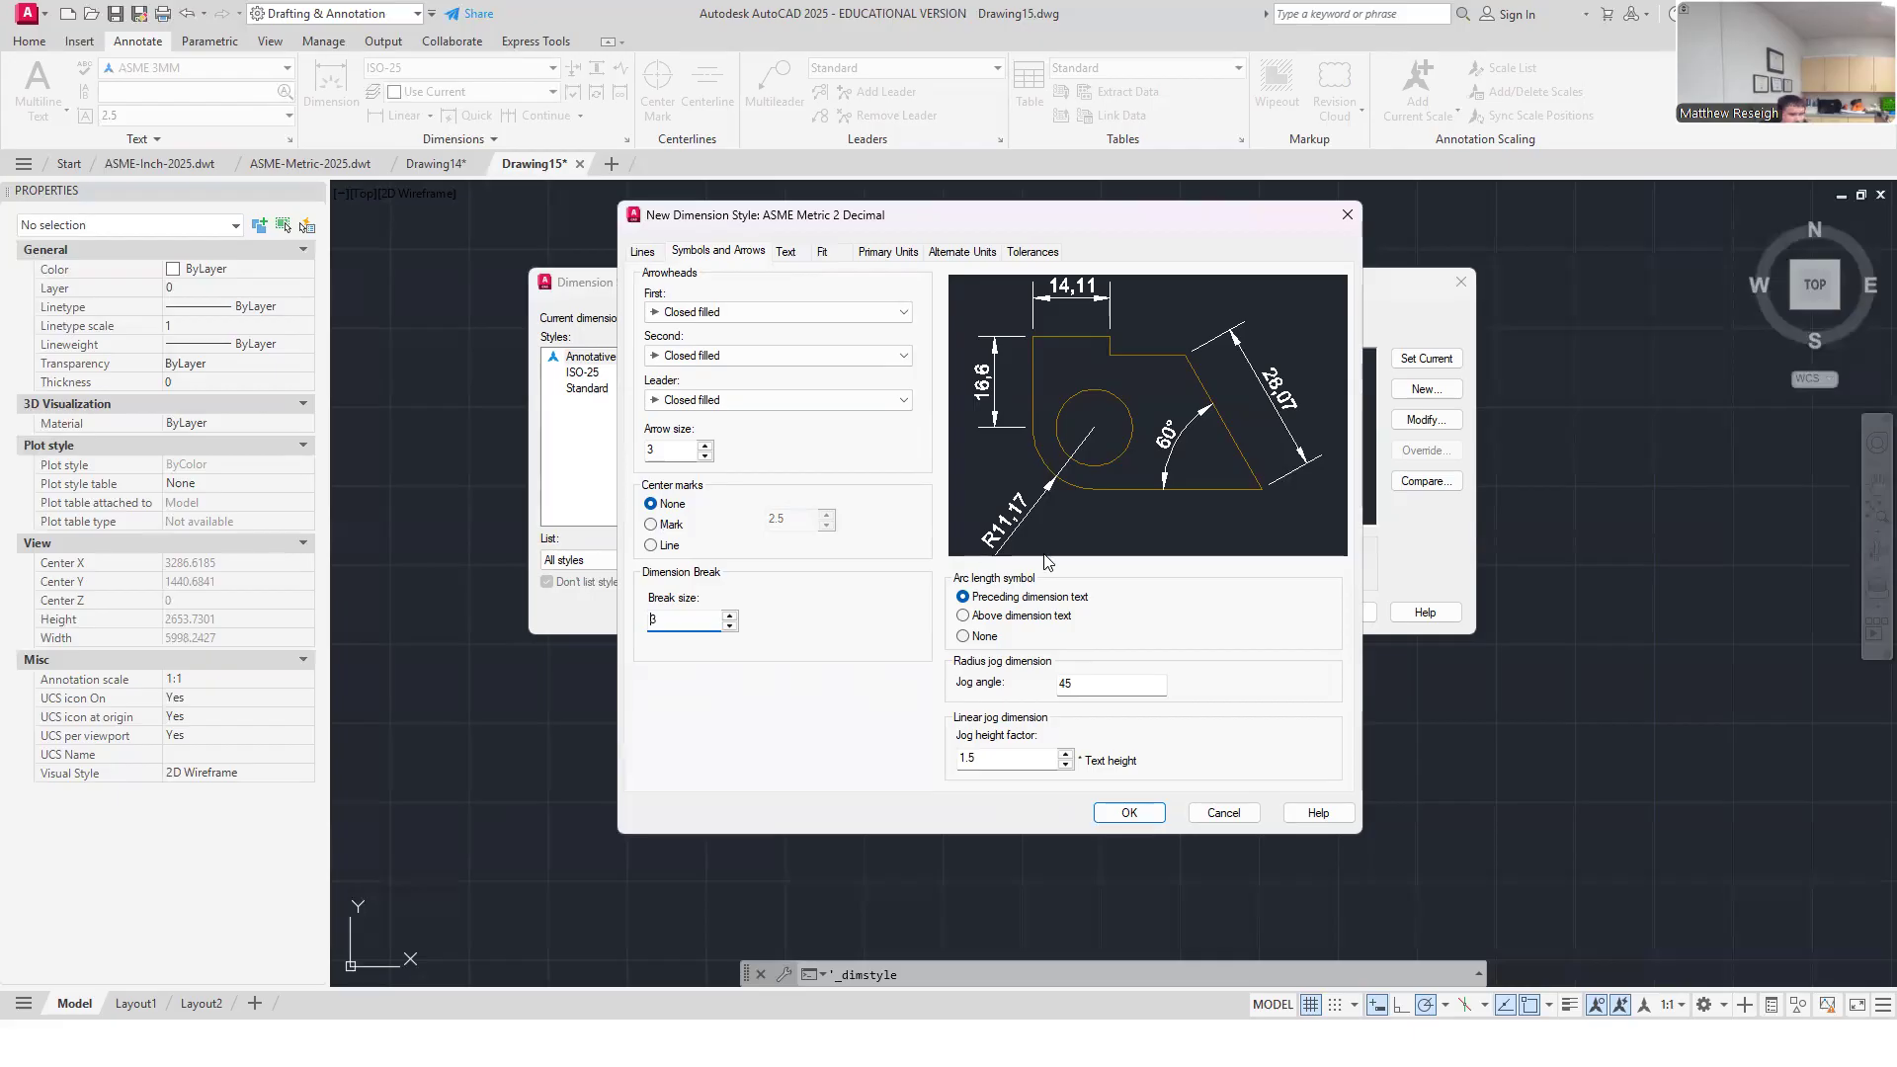
# Step: Configure the dimension text with the ASME 3MM text style, a 1.5 offset from the dimension line and Horizontal alignment
pyautogui.click(786, 255)
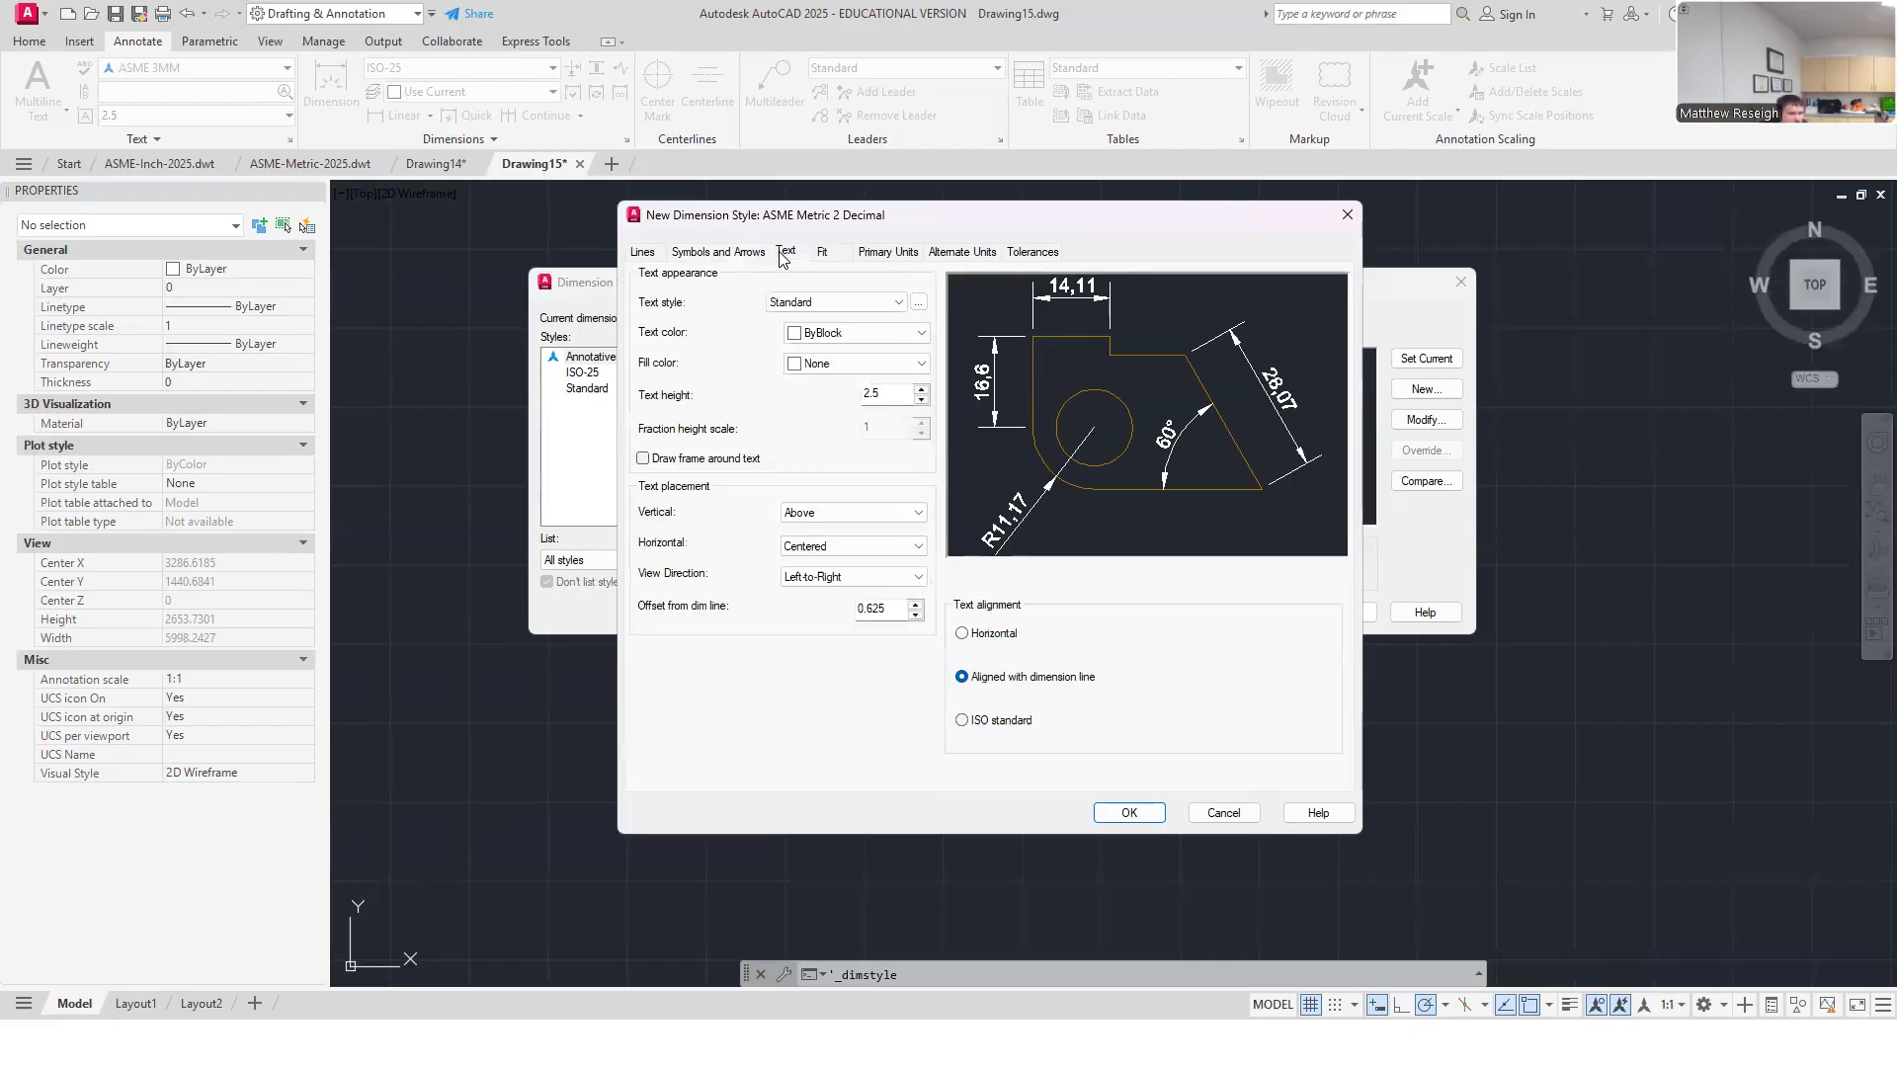
pyautogui.click(840, 303)
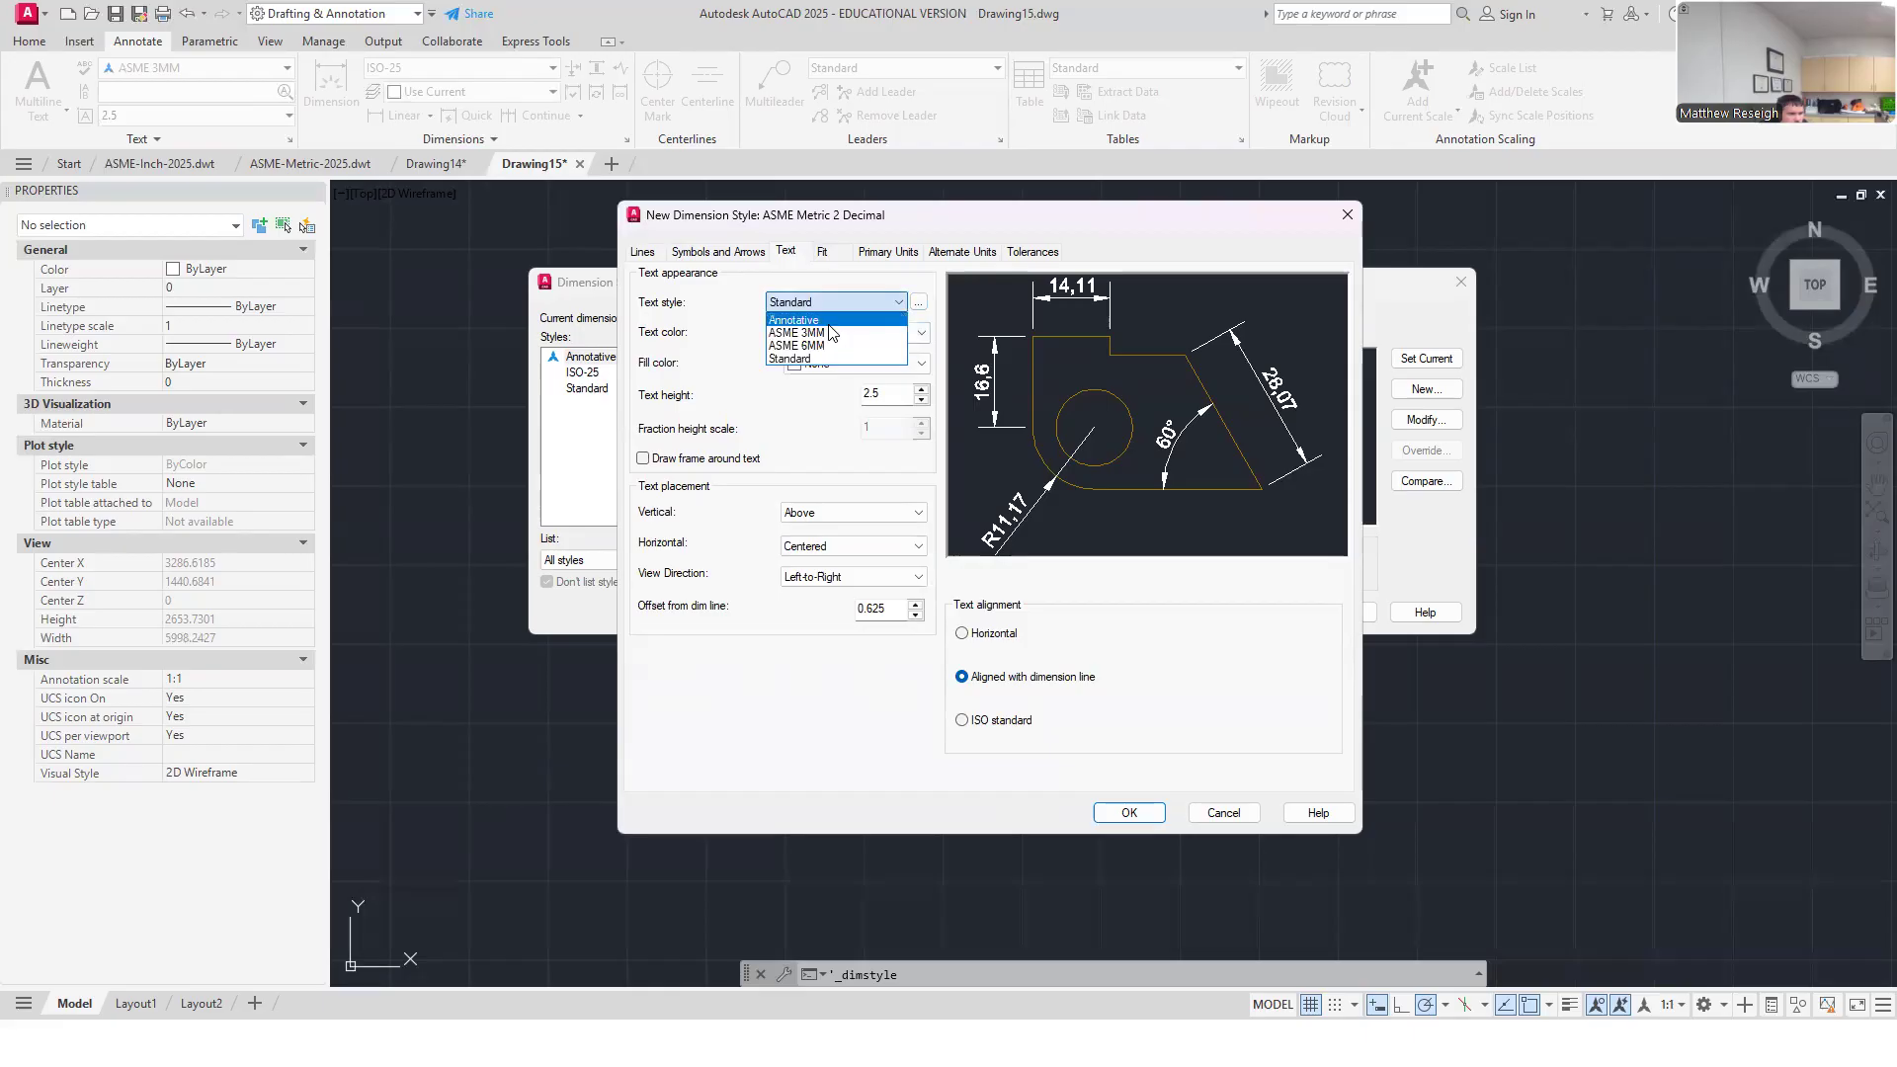
pyautogui.click(797, 334)
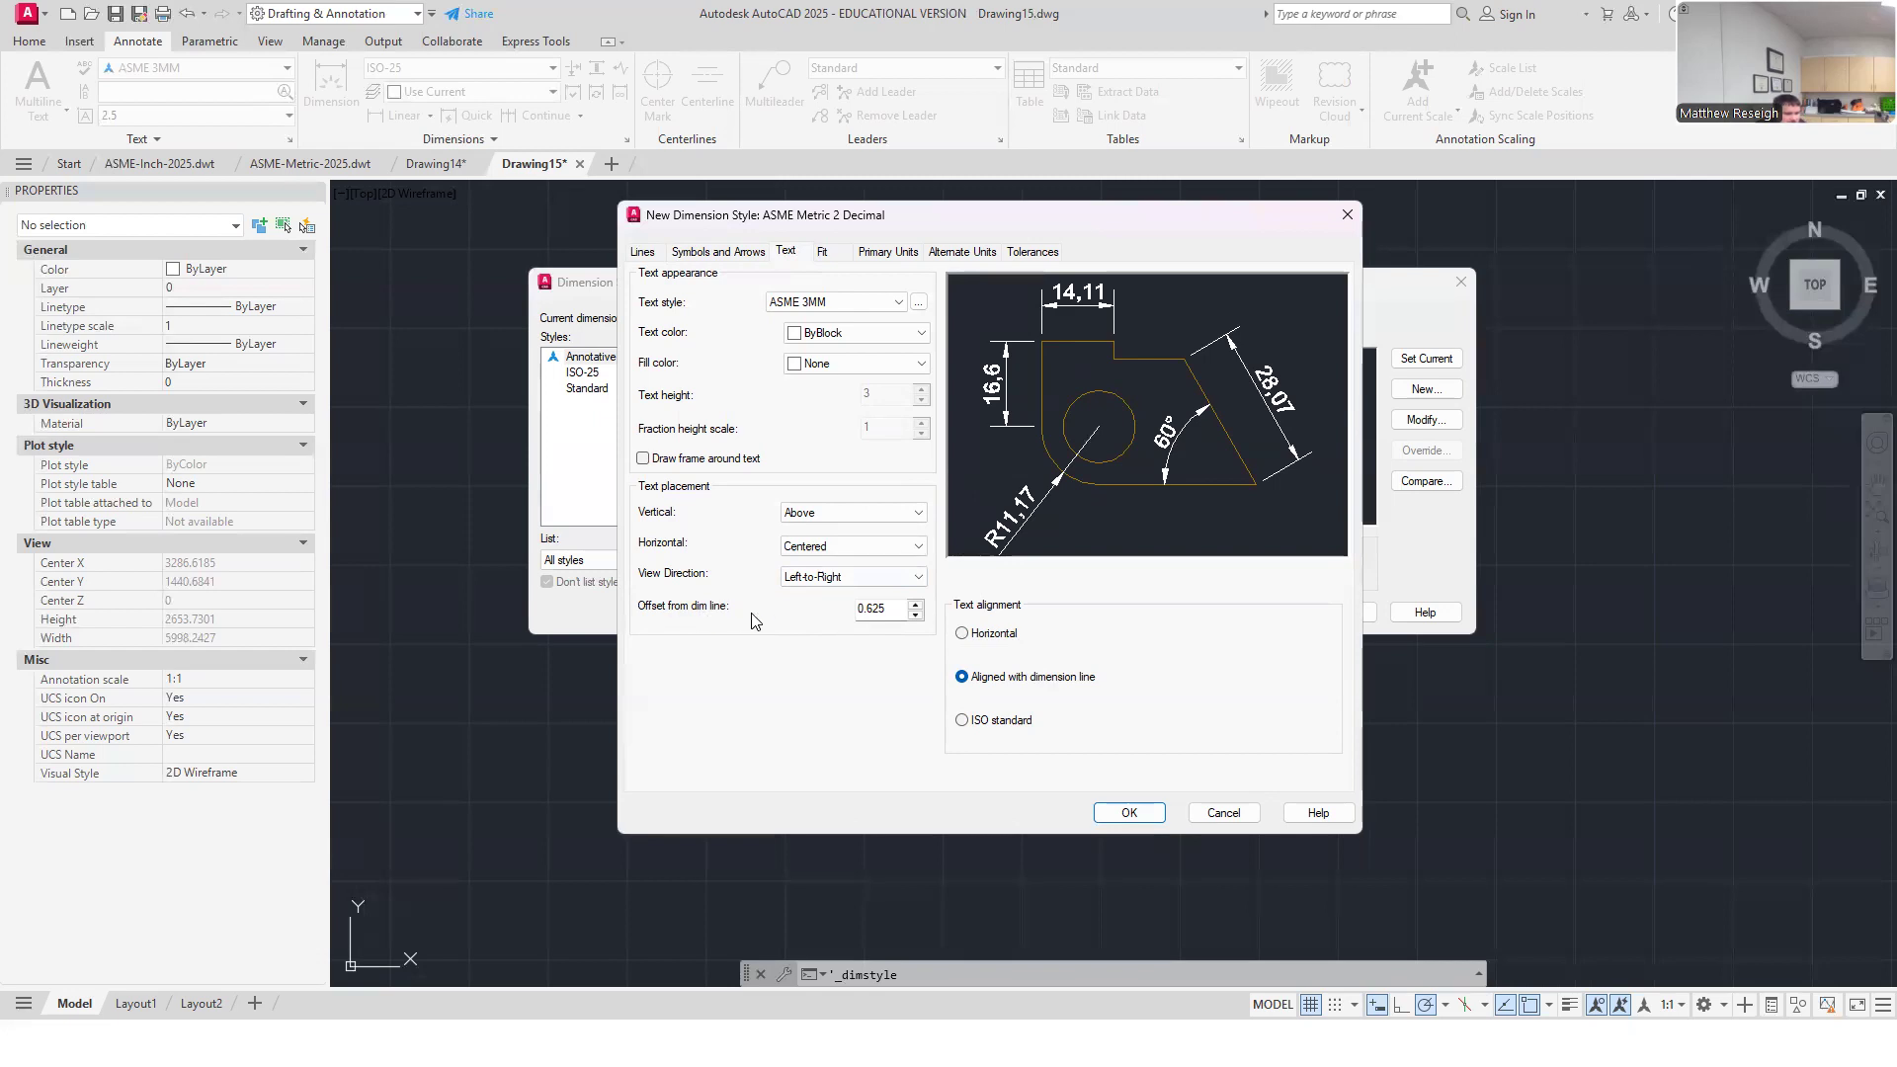
pyautogui.moveTo(887, 609); pyautogui.dragTo(818, 609)
pyautogui.write('1.5')
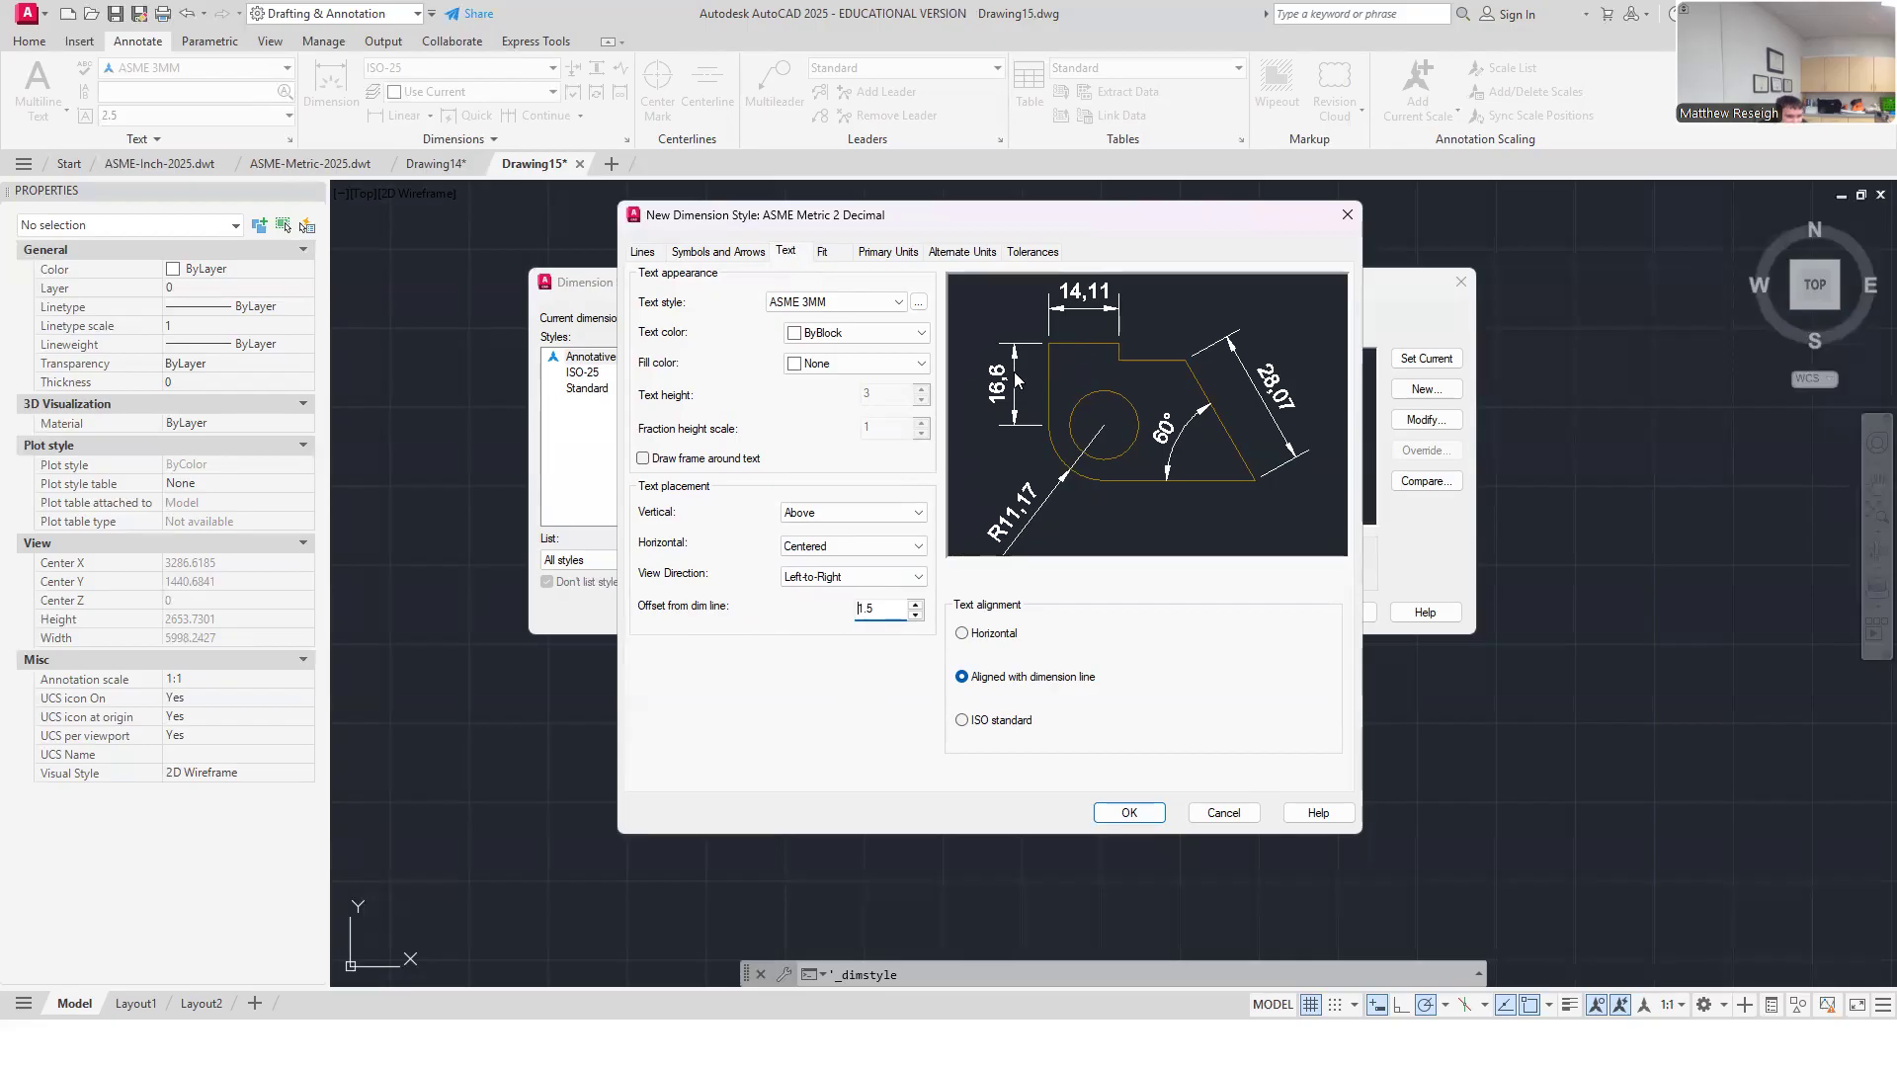
pyautogui.click(965, 635)
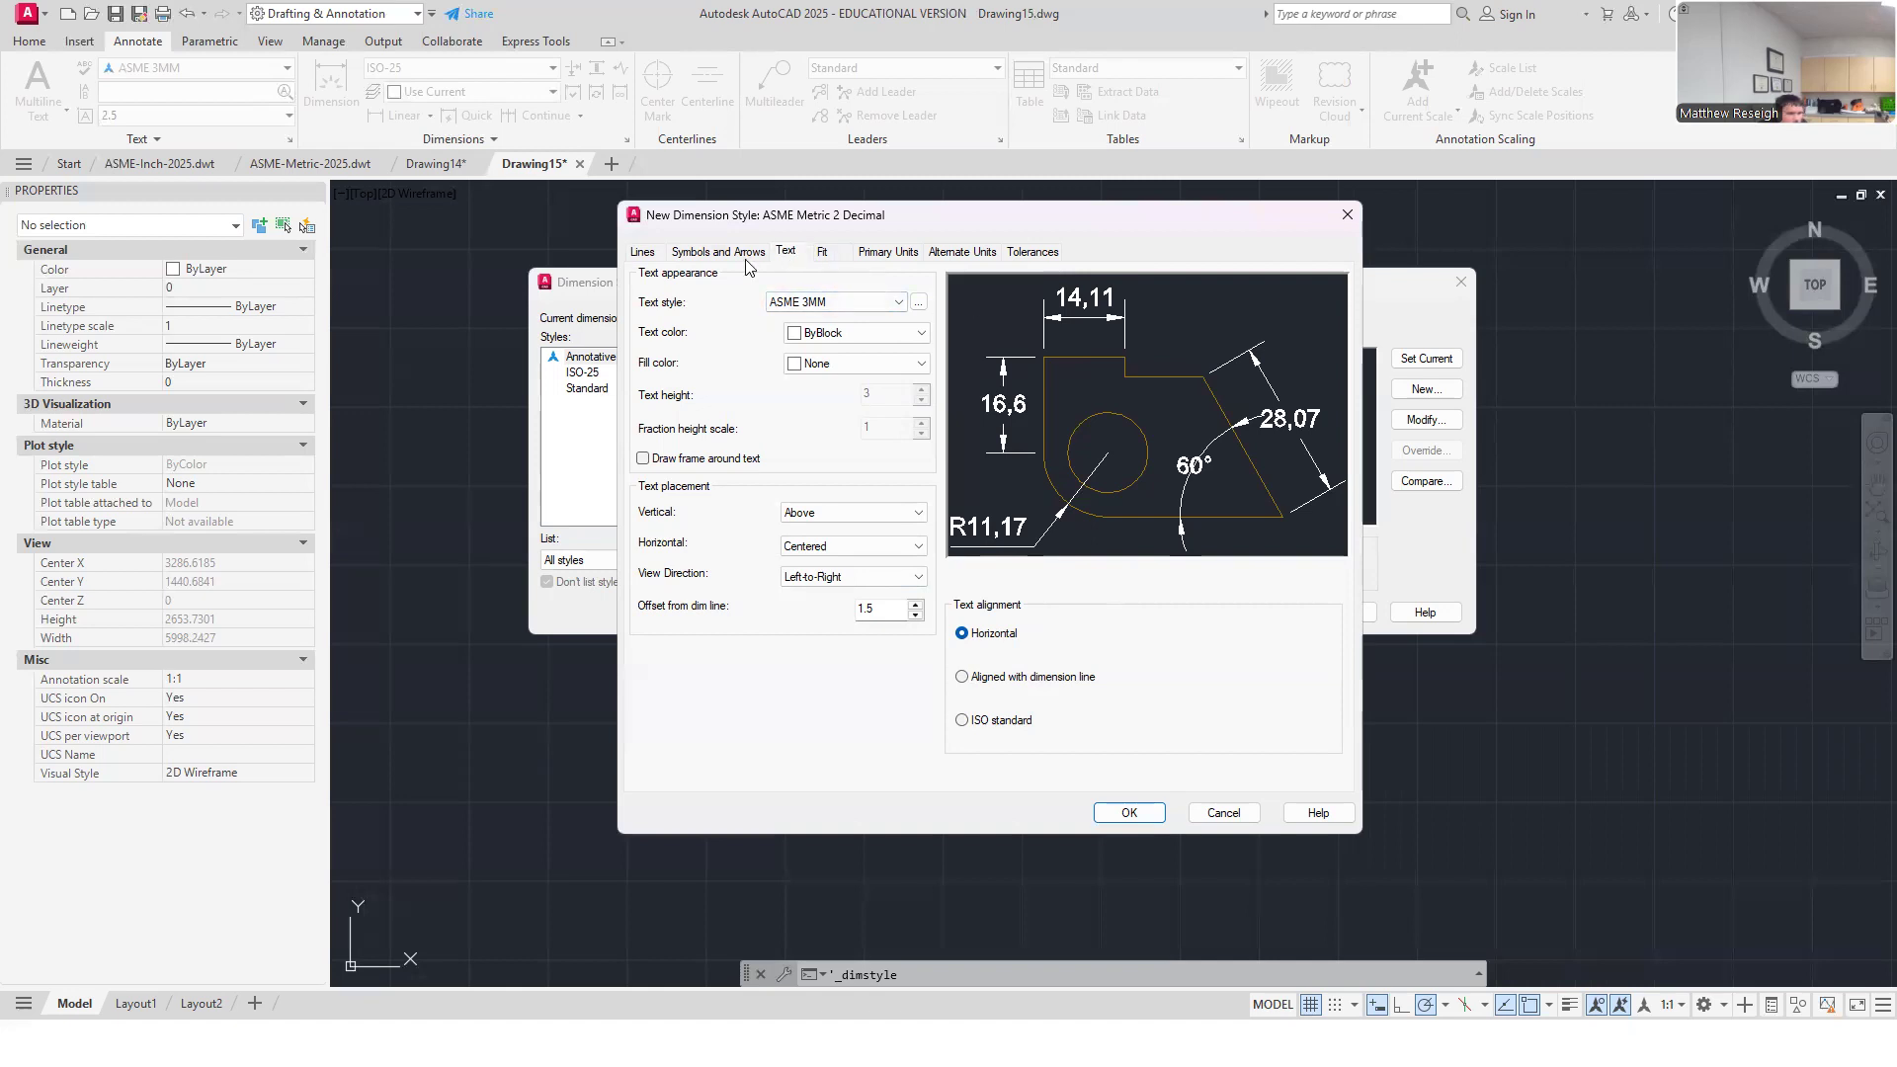
# Step: Set the primary units to a period decimal separator, with angular precision 0.00 and trailing zeros of angular dimensions suppressed
pyautogui.click(838, 254)
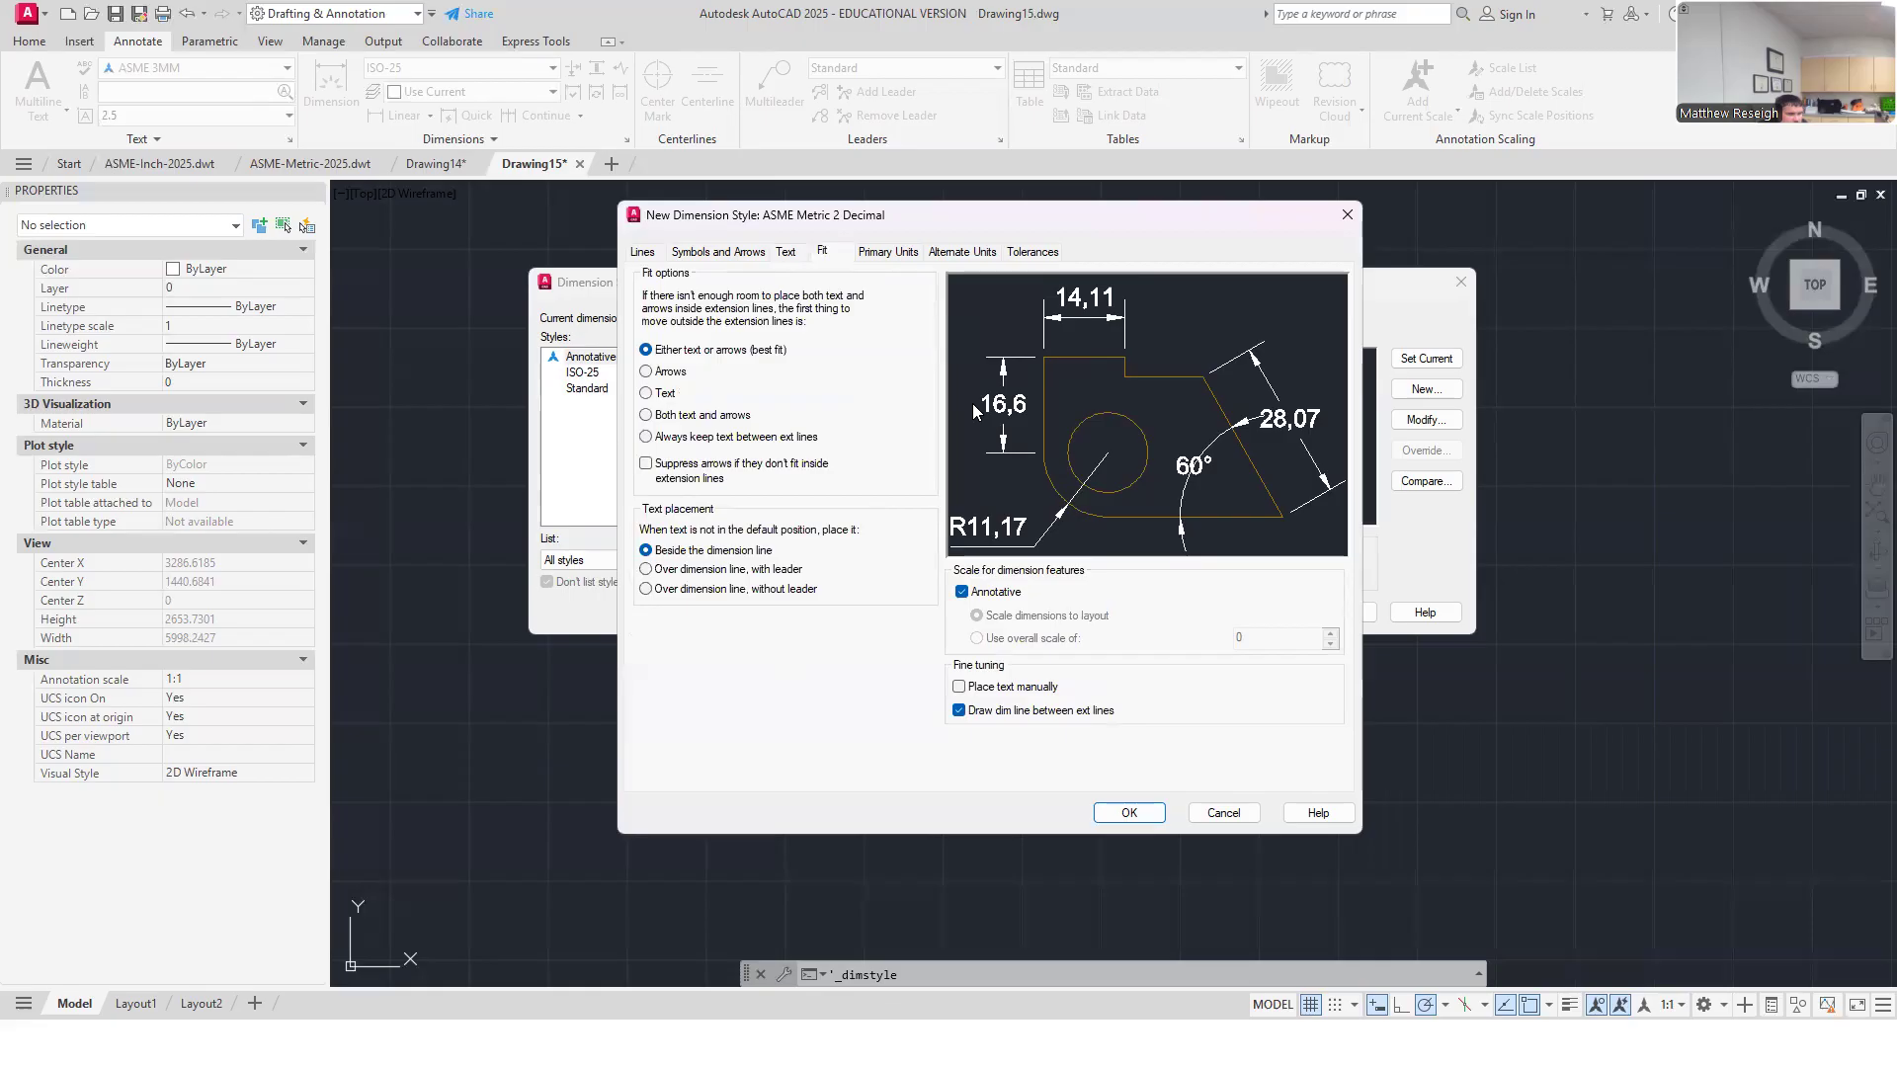
pyautogui.click(887, 253)
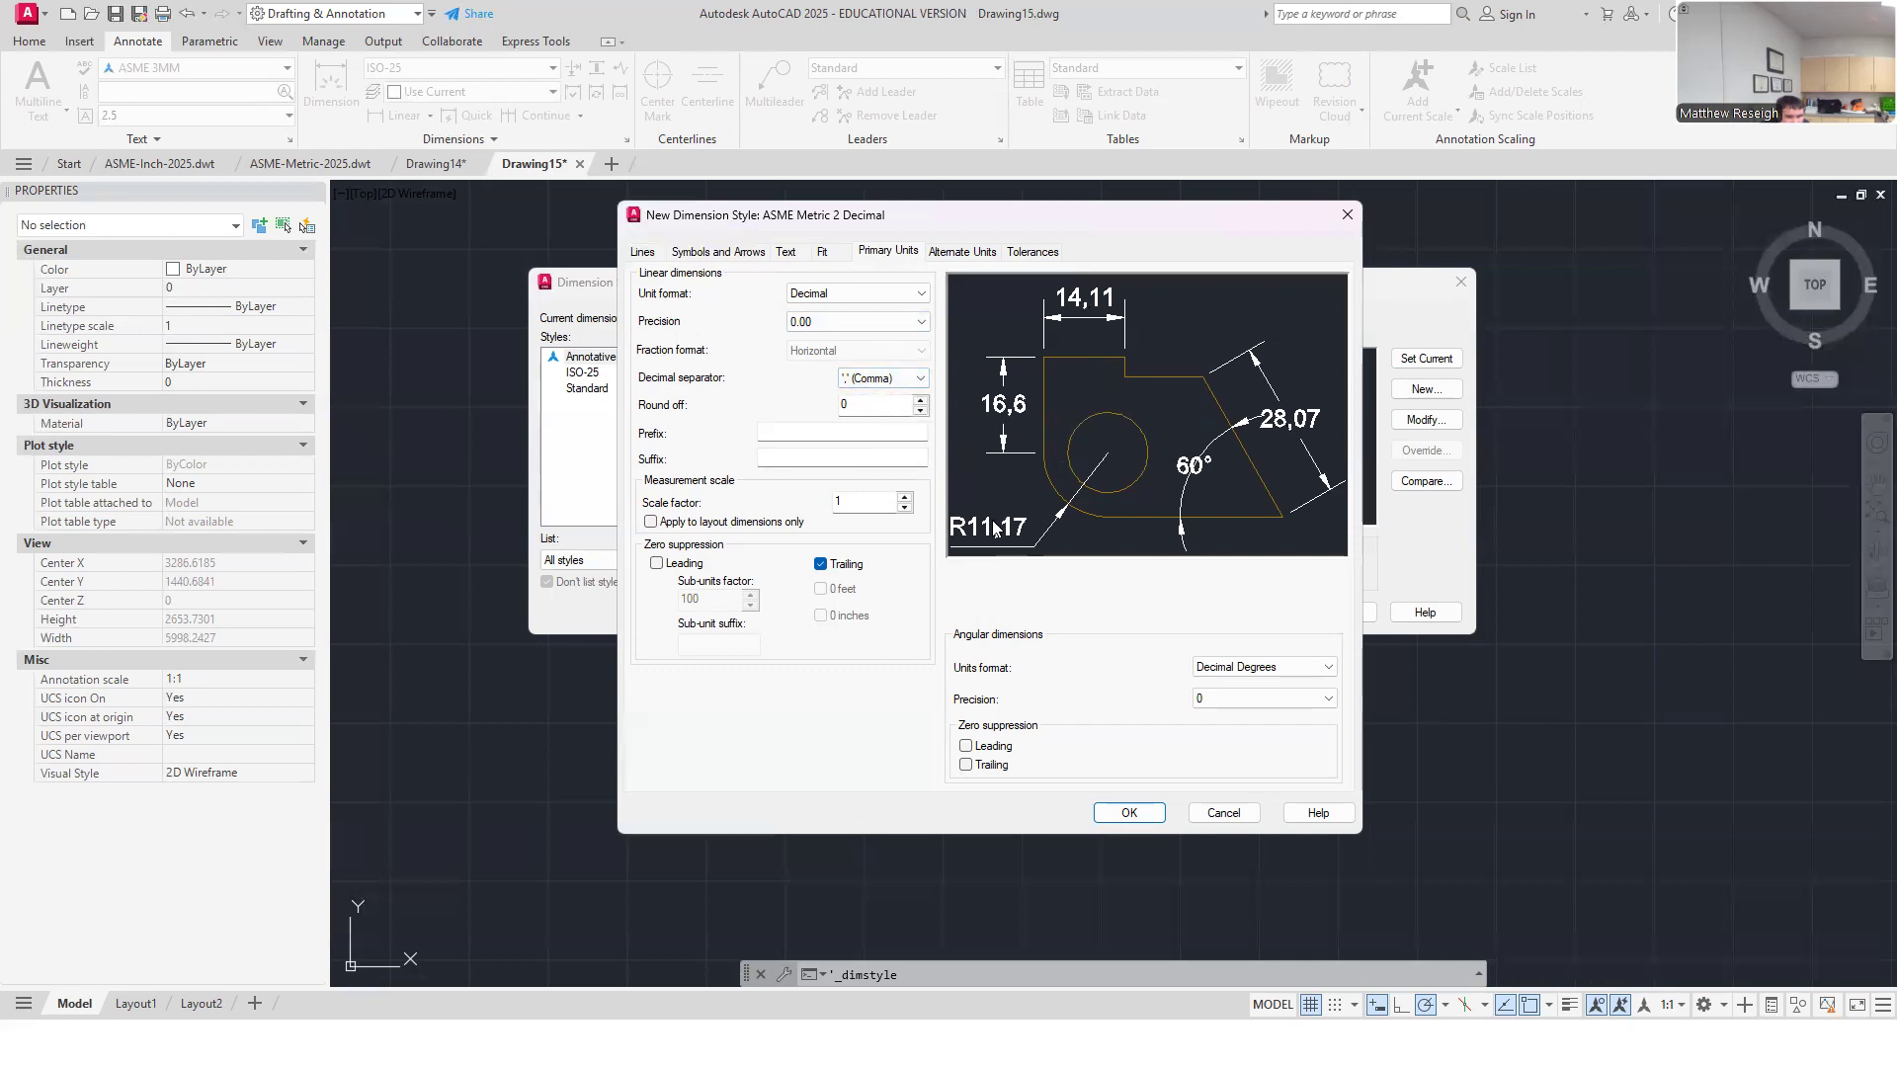
pyautogui.click(919, 382)
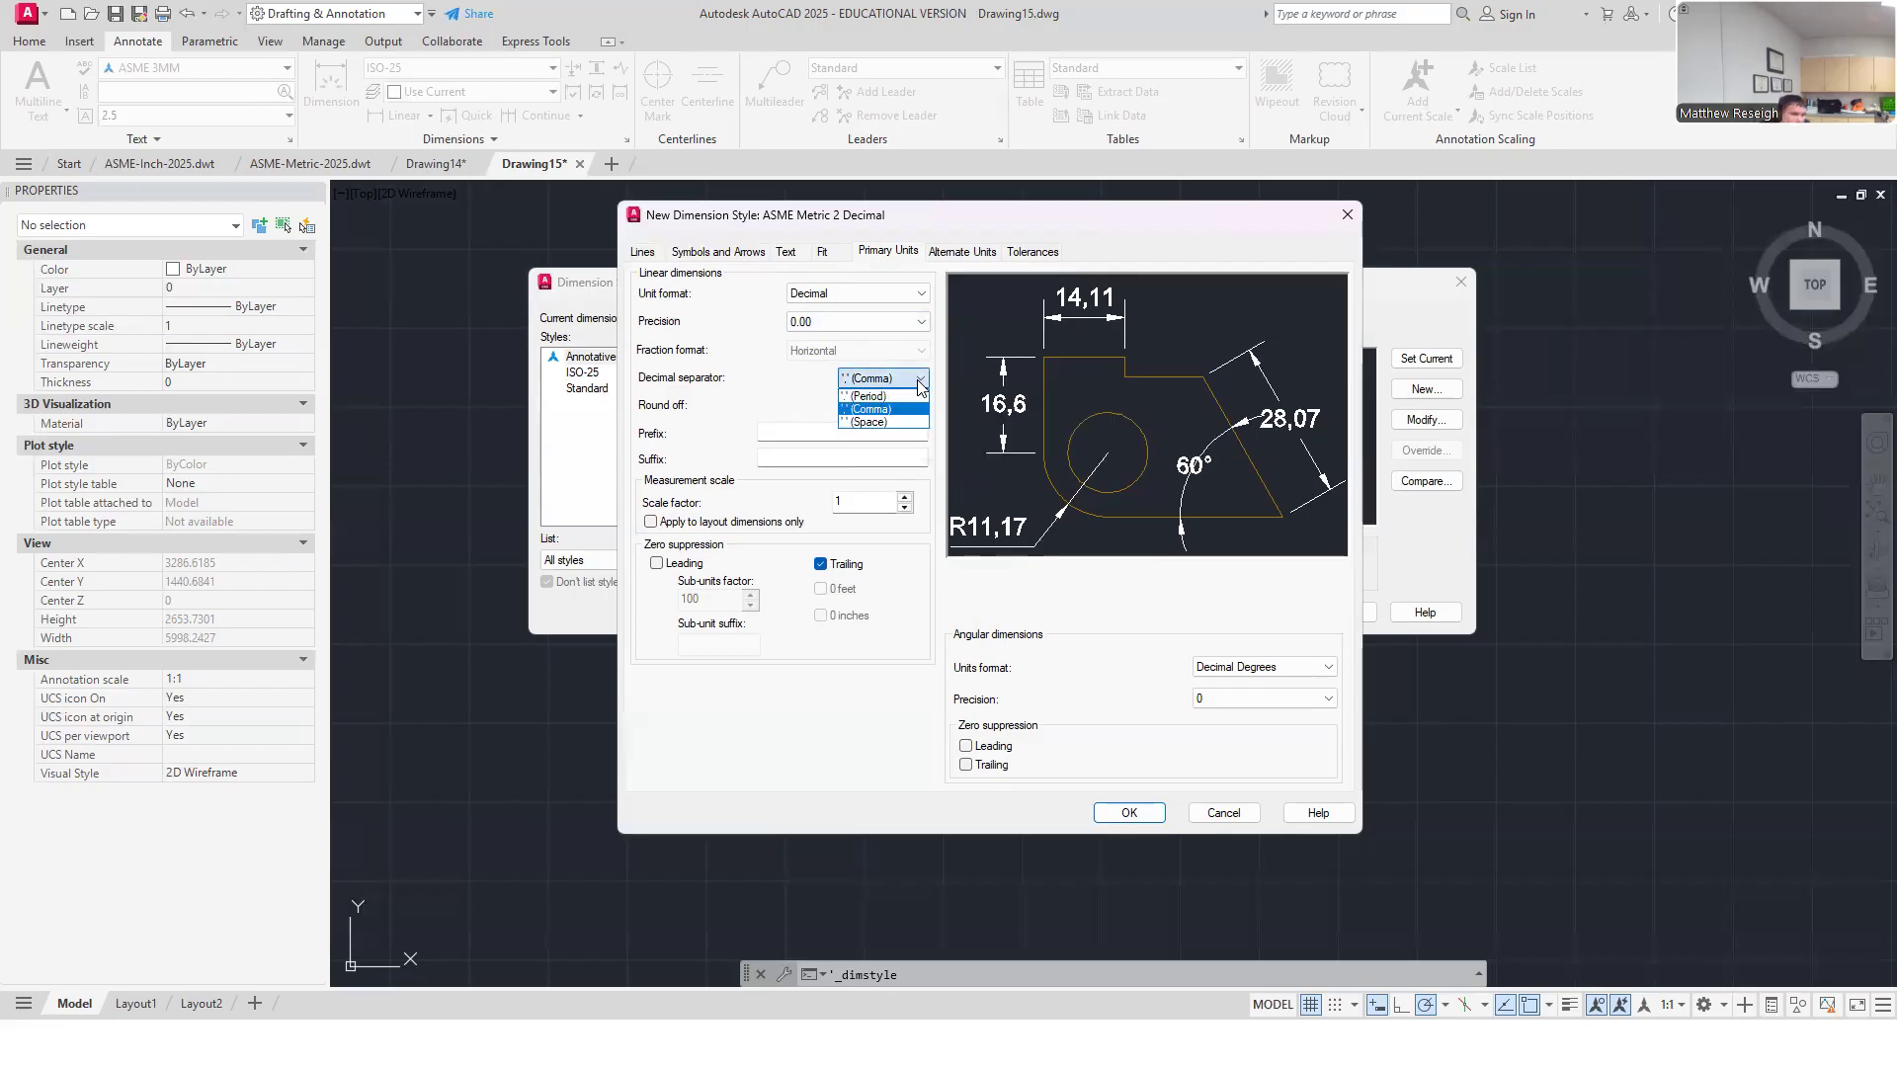
pyautogui.click(866, 395)
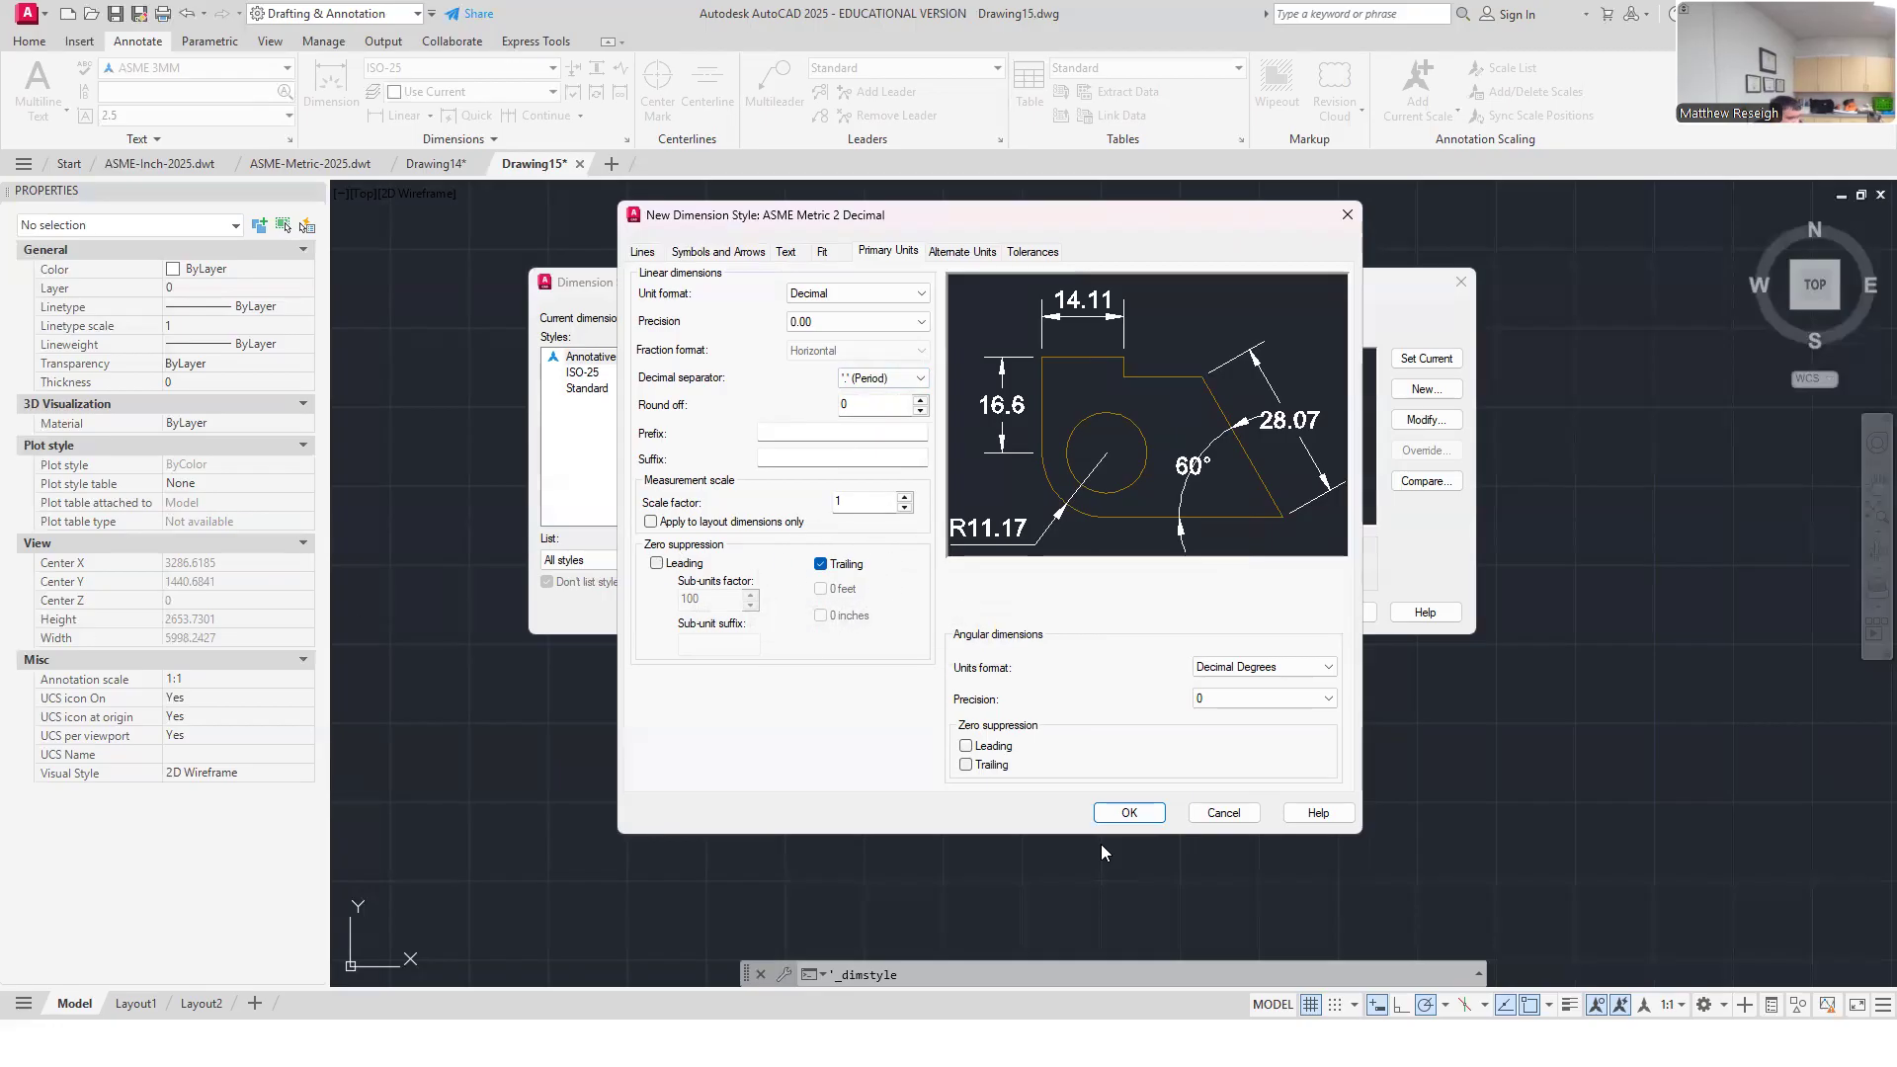
pyautogui.click(1325, 701)
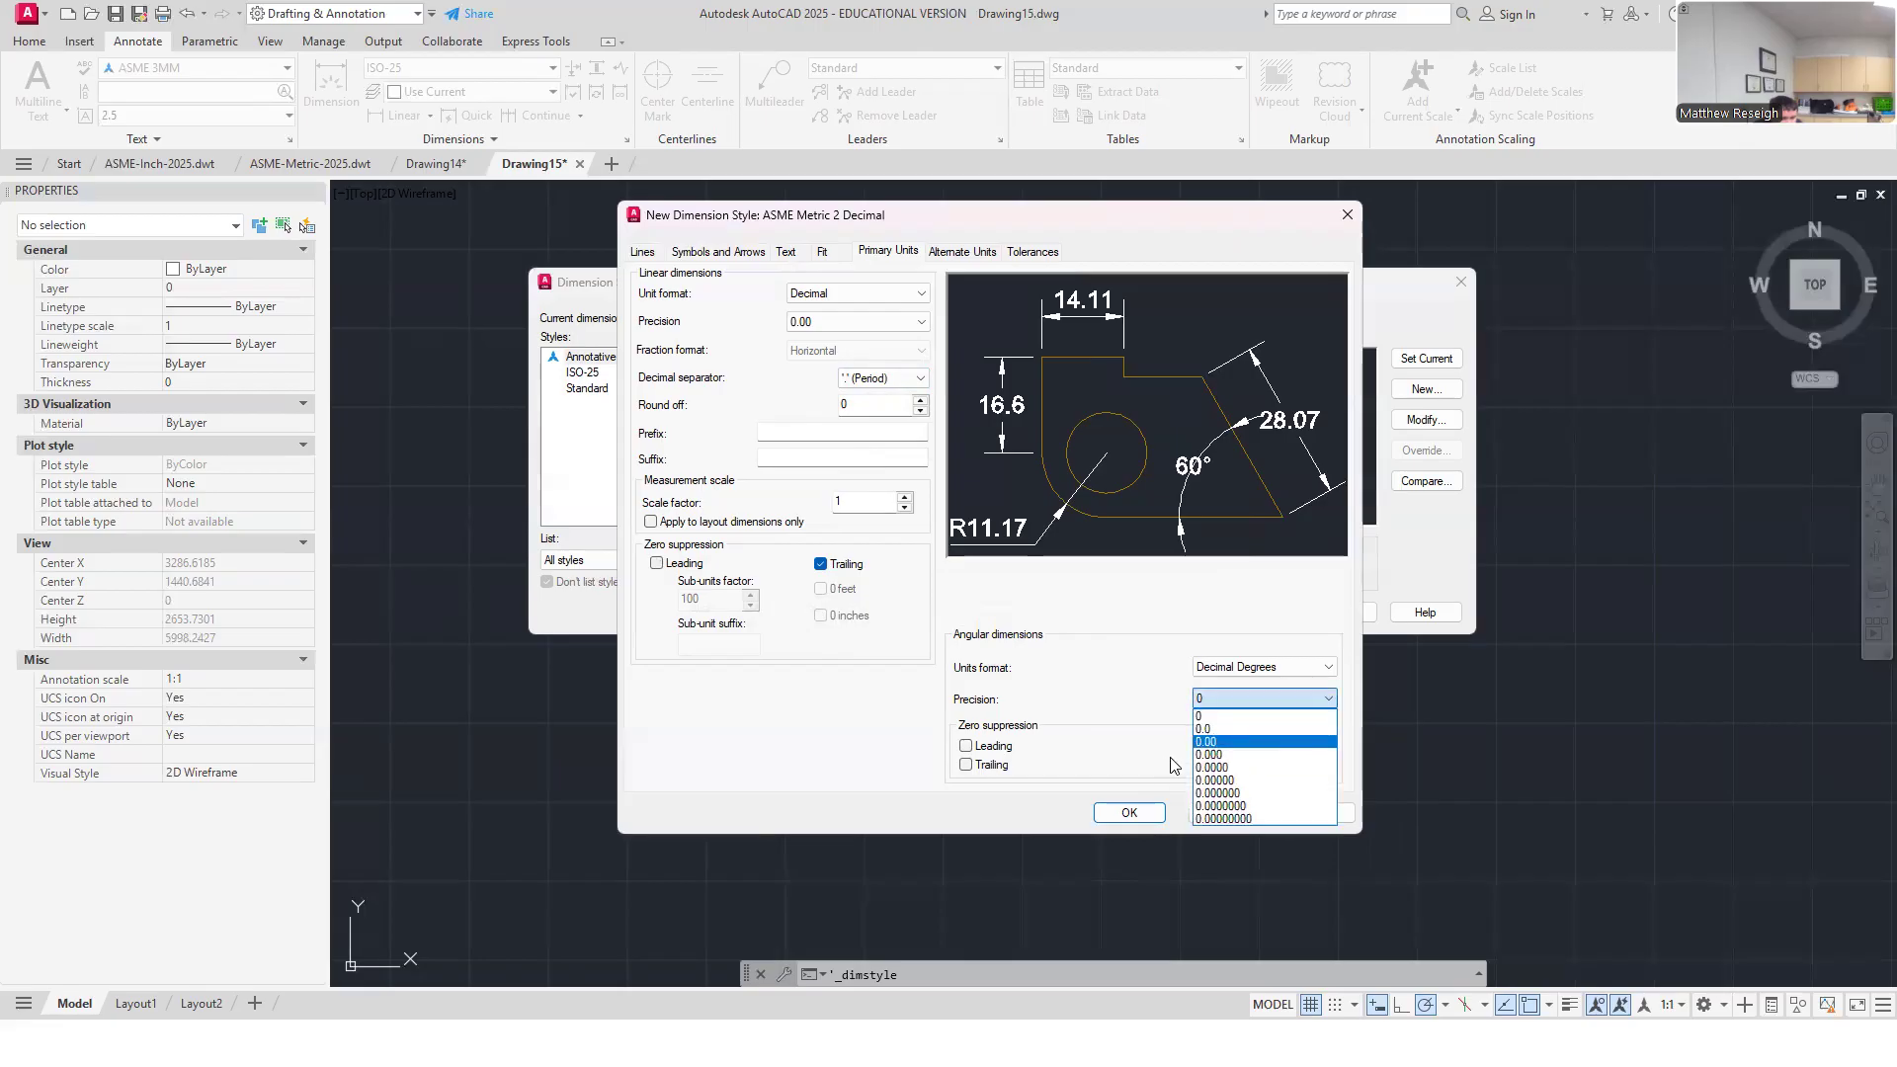
pyautogui.click(1208, 737)
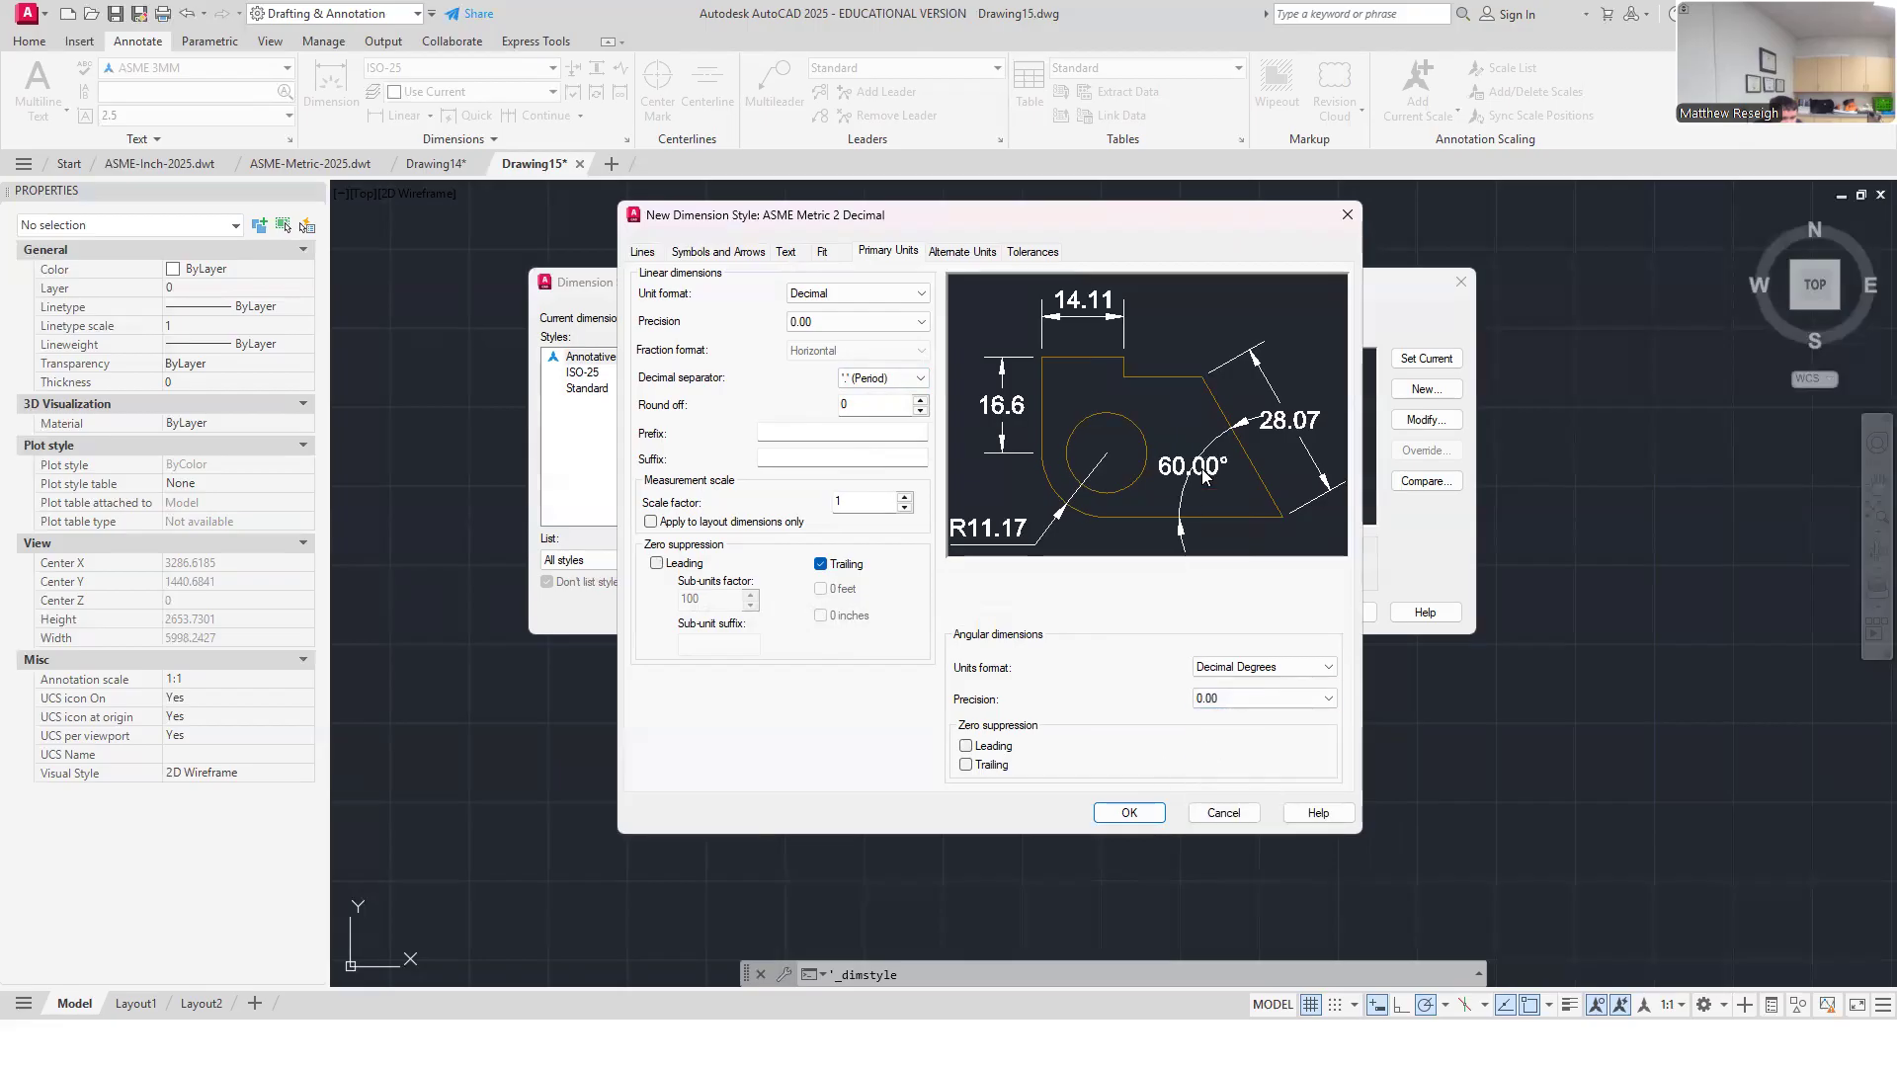
pyautogui.click(967, 766)
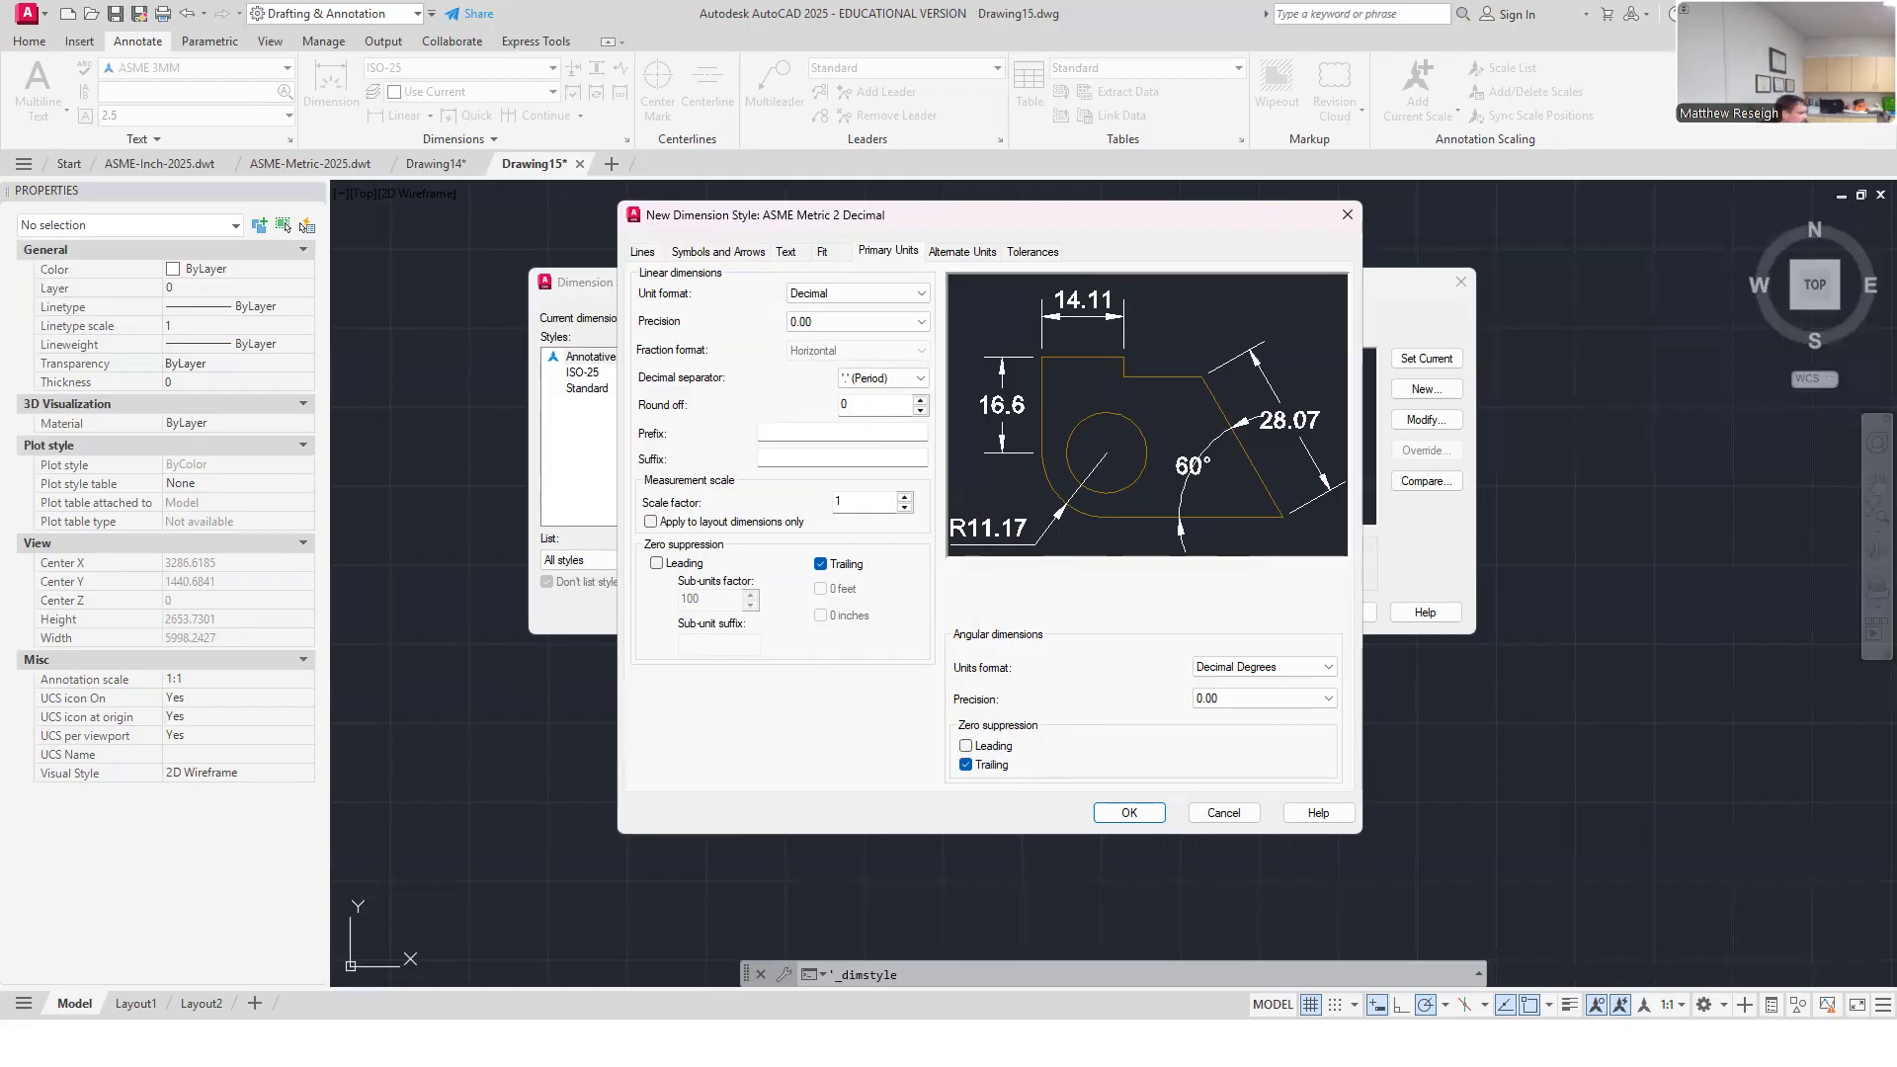
# Step: Review the alternate units and tolerances, accept the dimension style and make ASME Metric 2 Decimal the current style
pyautogui.click(962, 251)
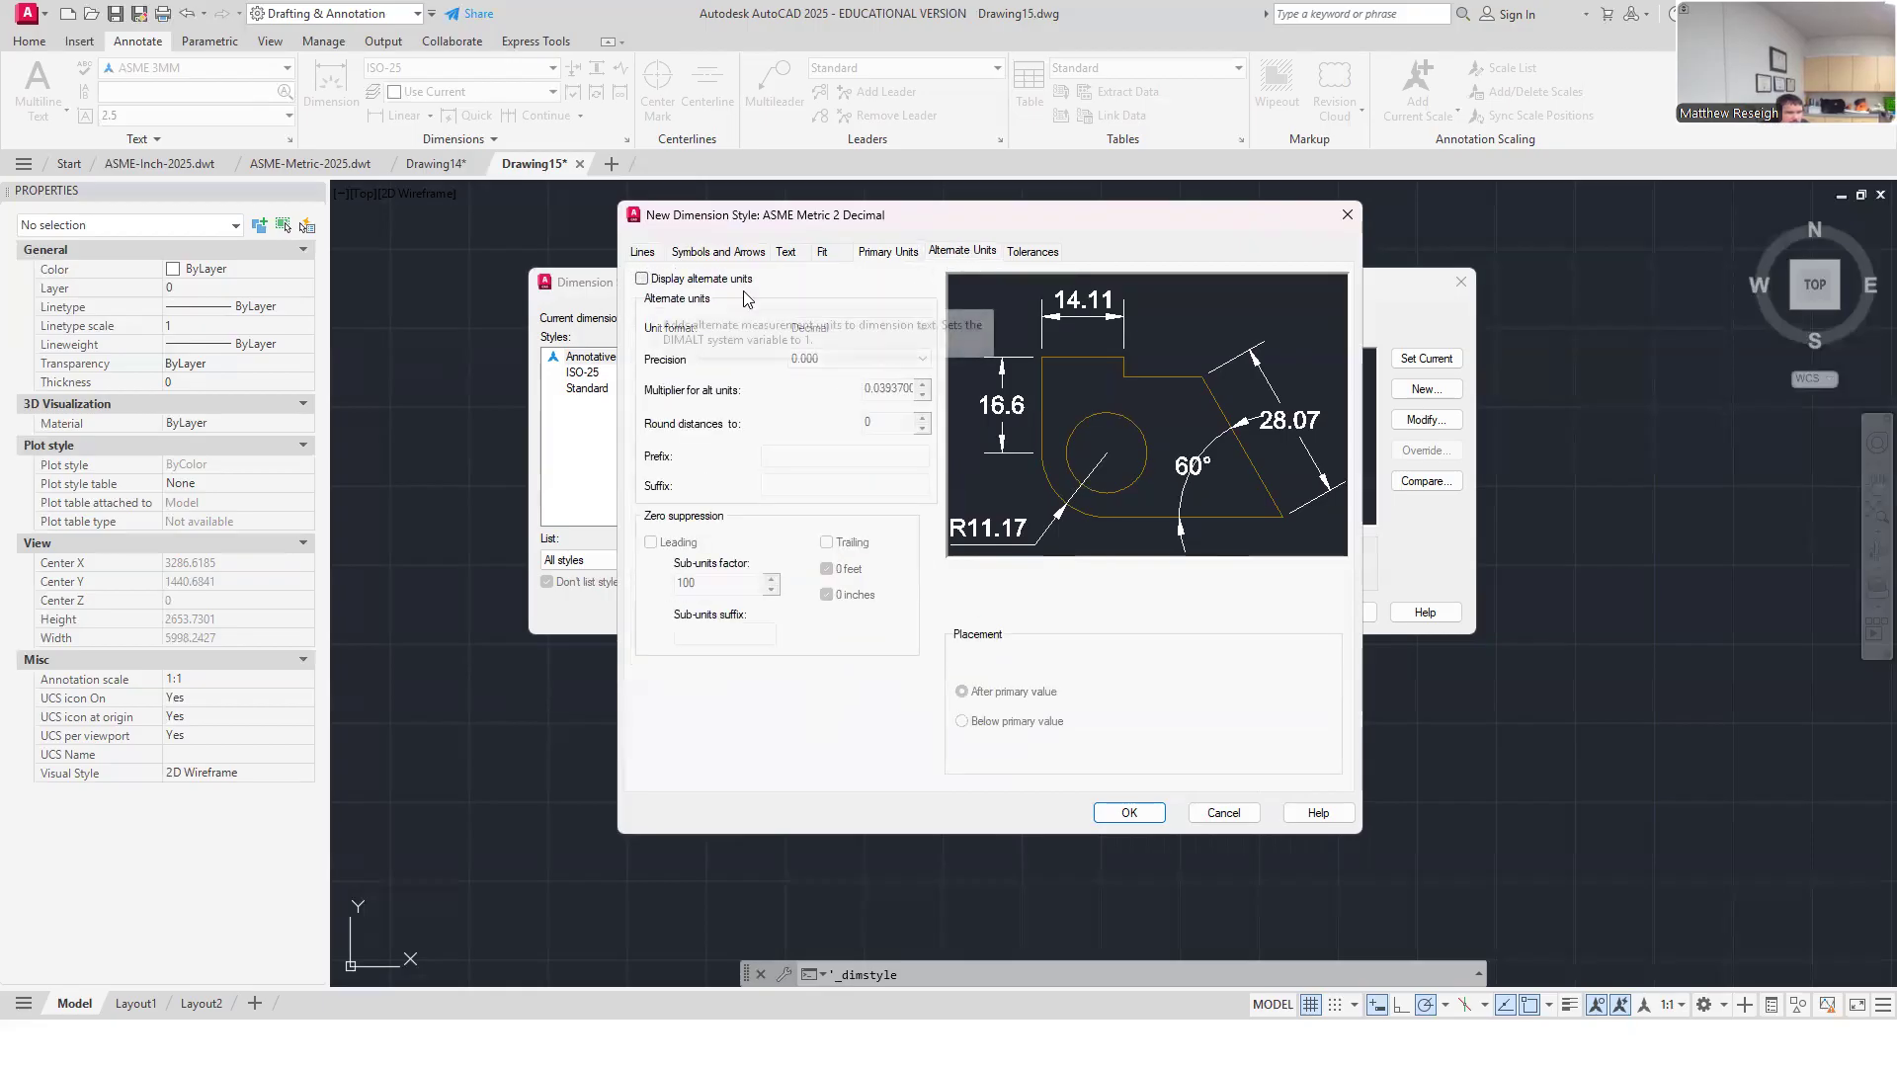
pyautogui.click(1021, 257)
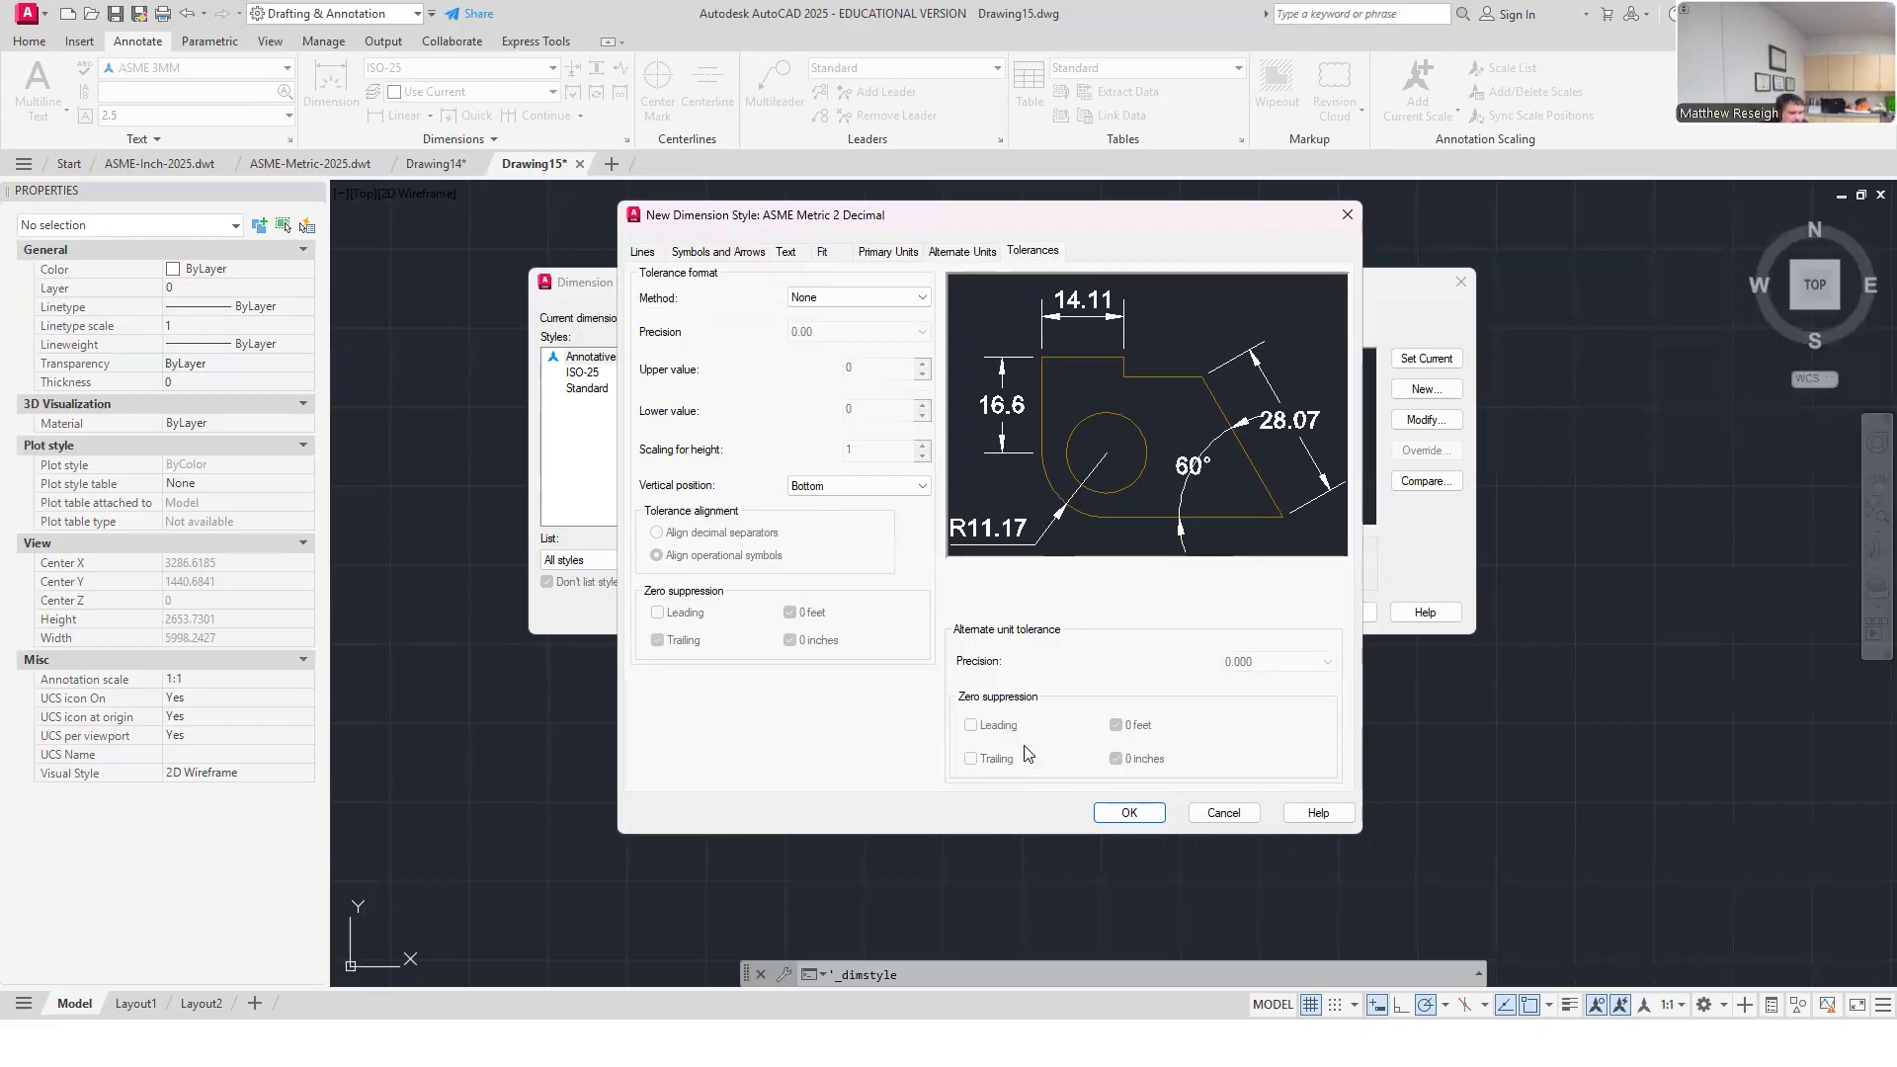
pyautogui.click(1111, 812)
pyautogui.click(647, 374)
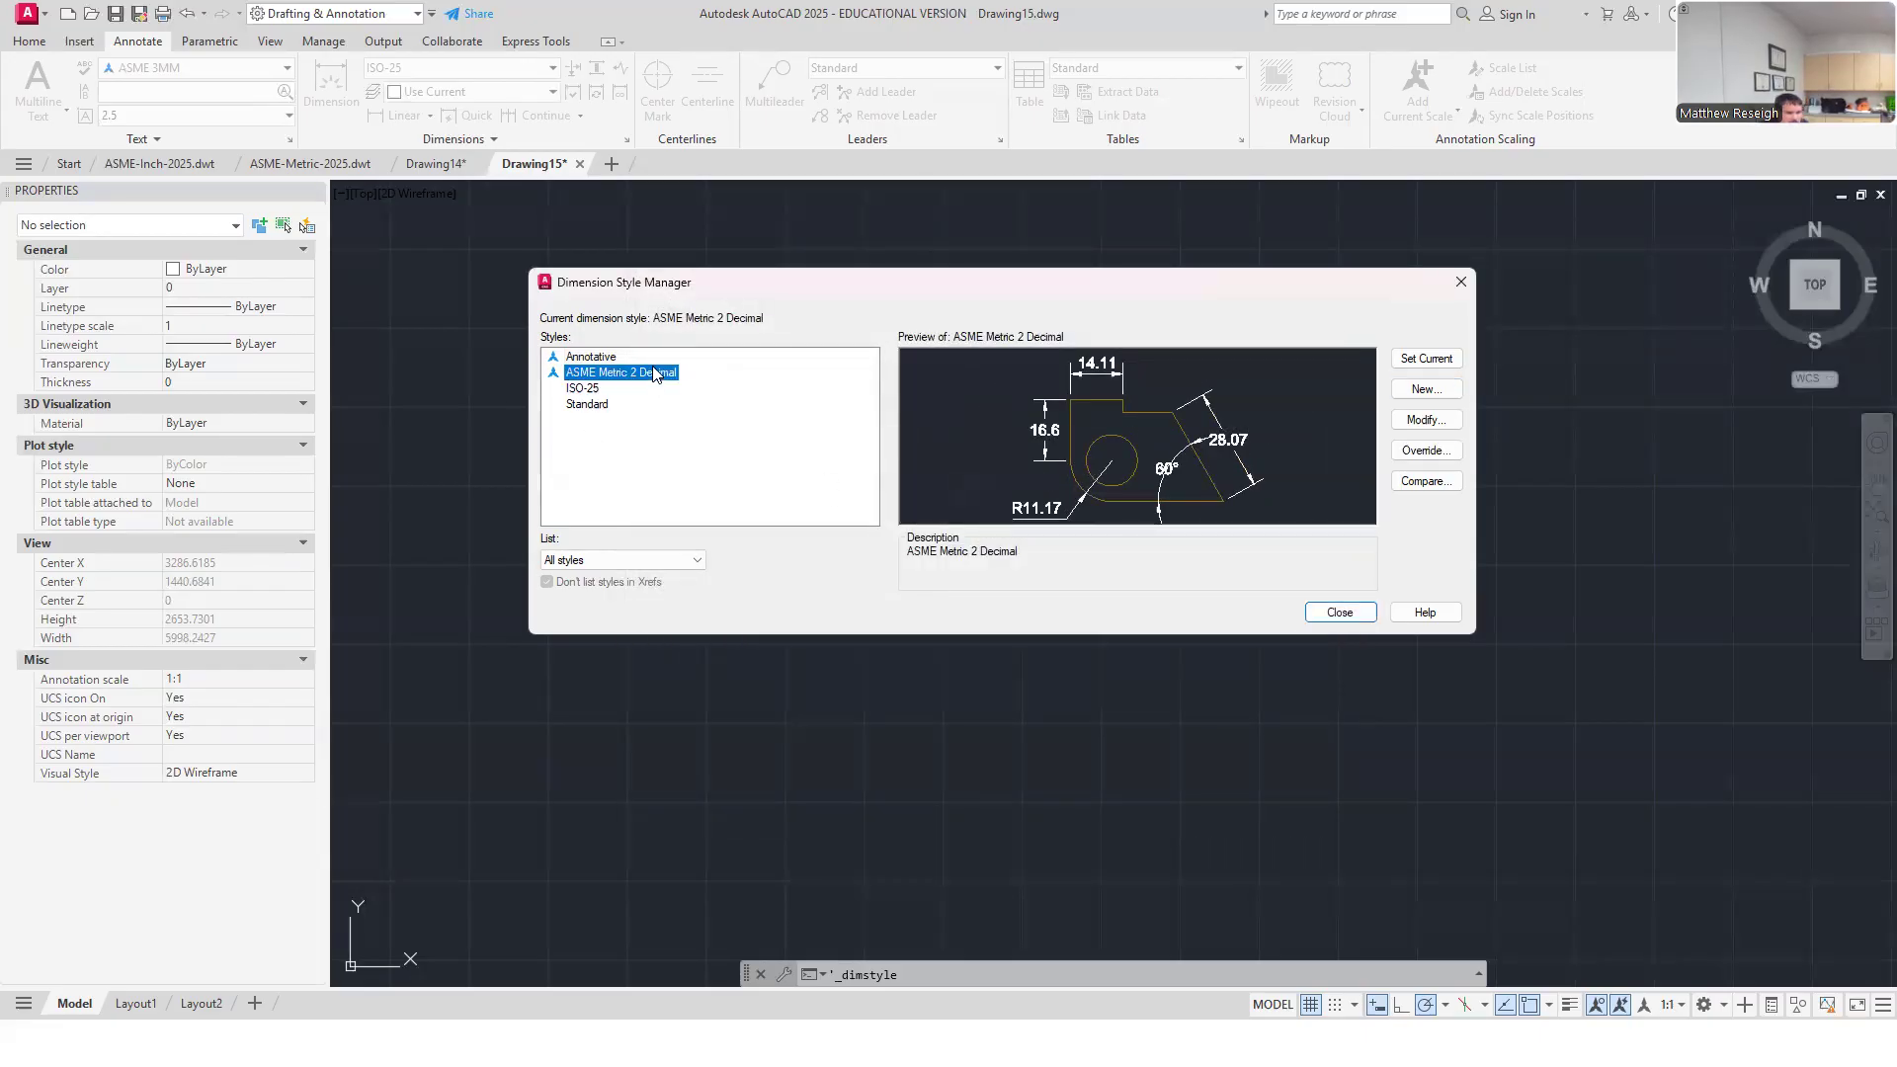
pyautogui.click(1419, 361)
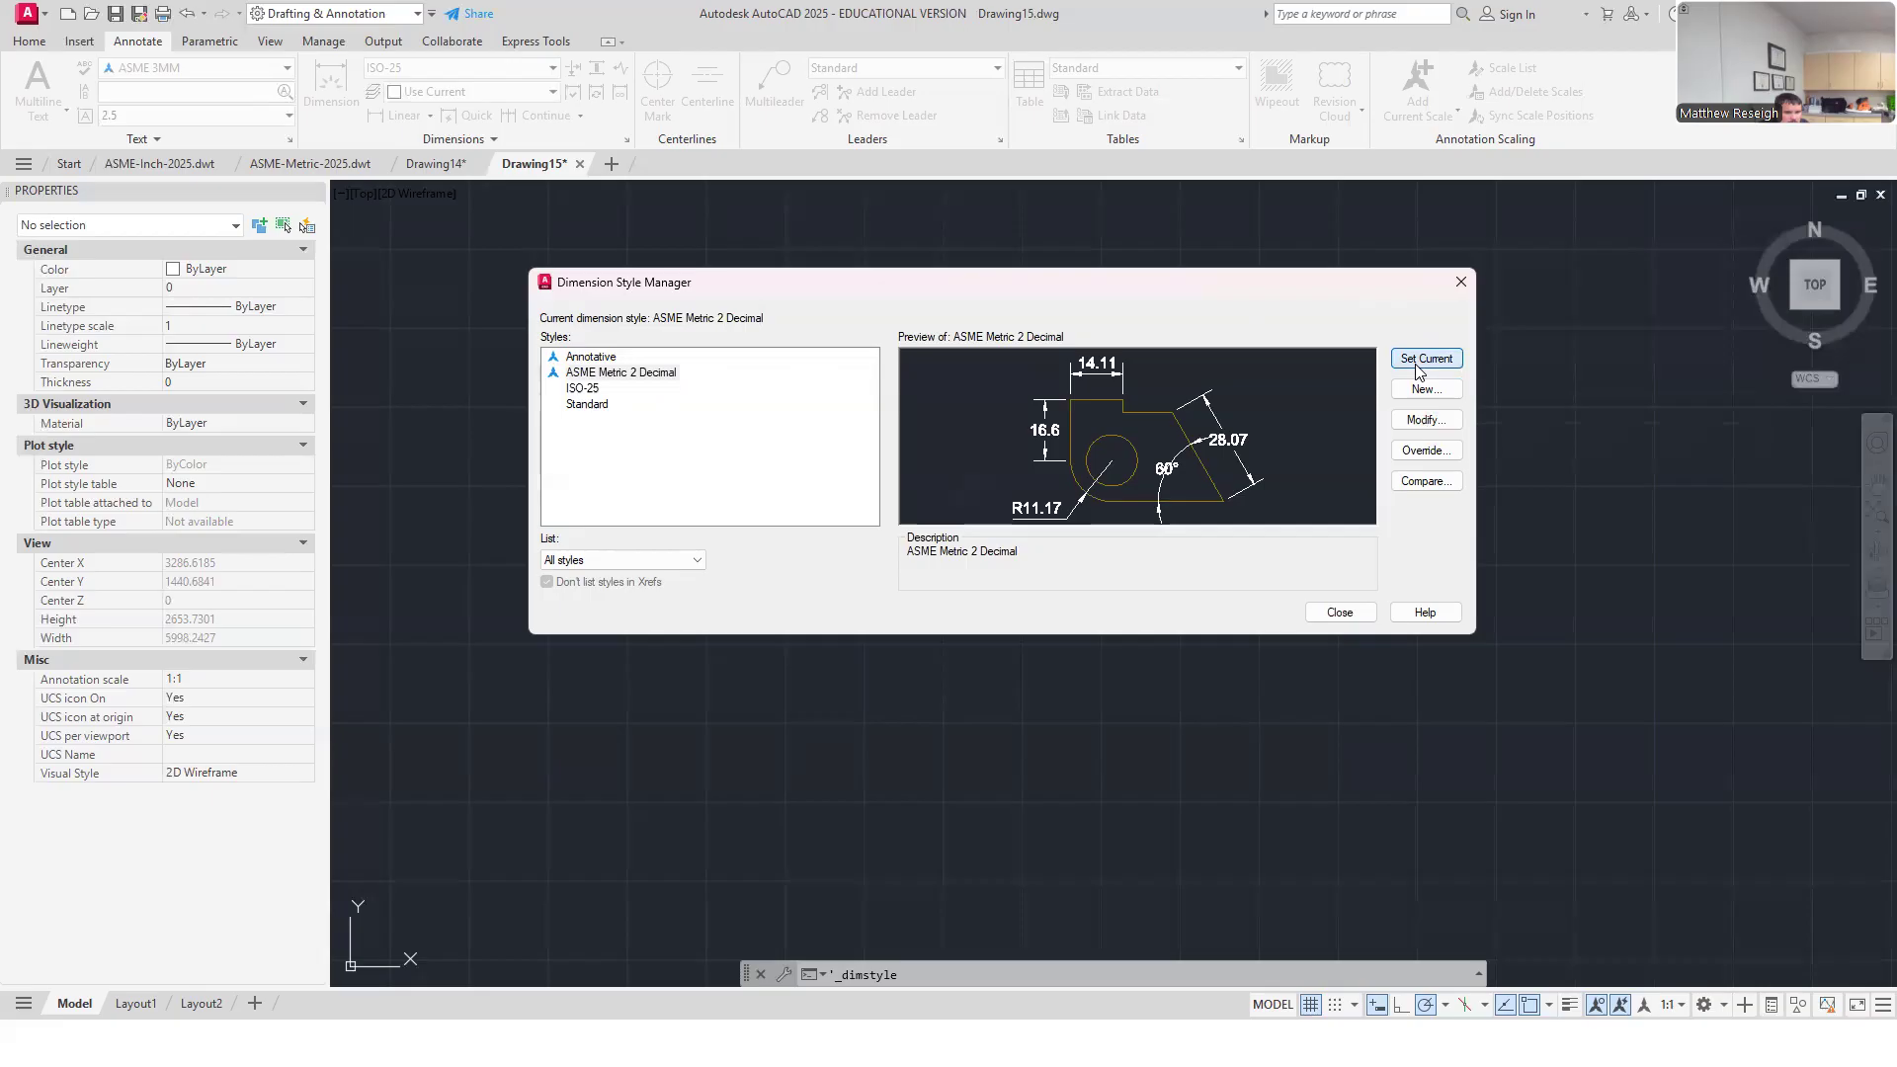
pyautogui.click(1338, 612)
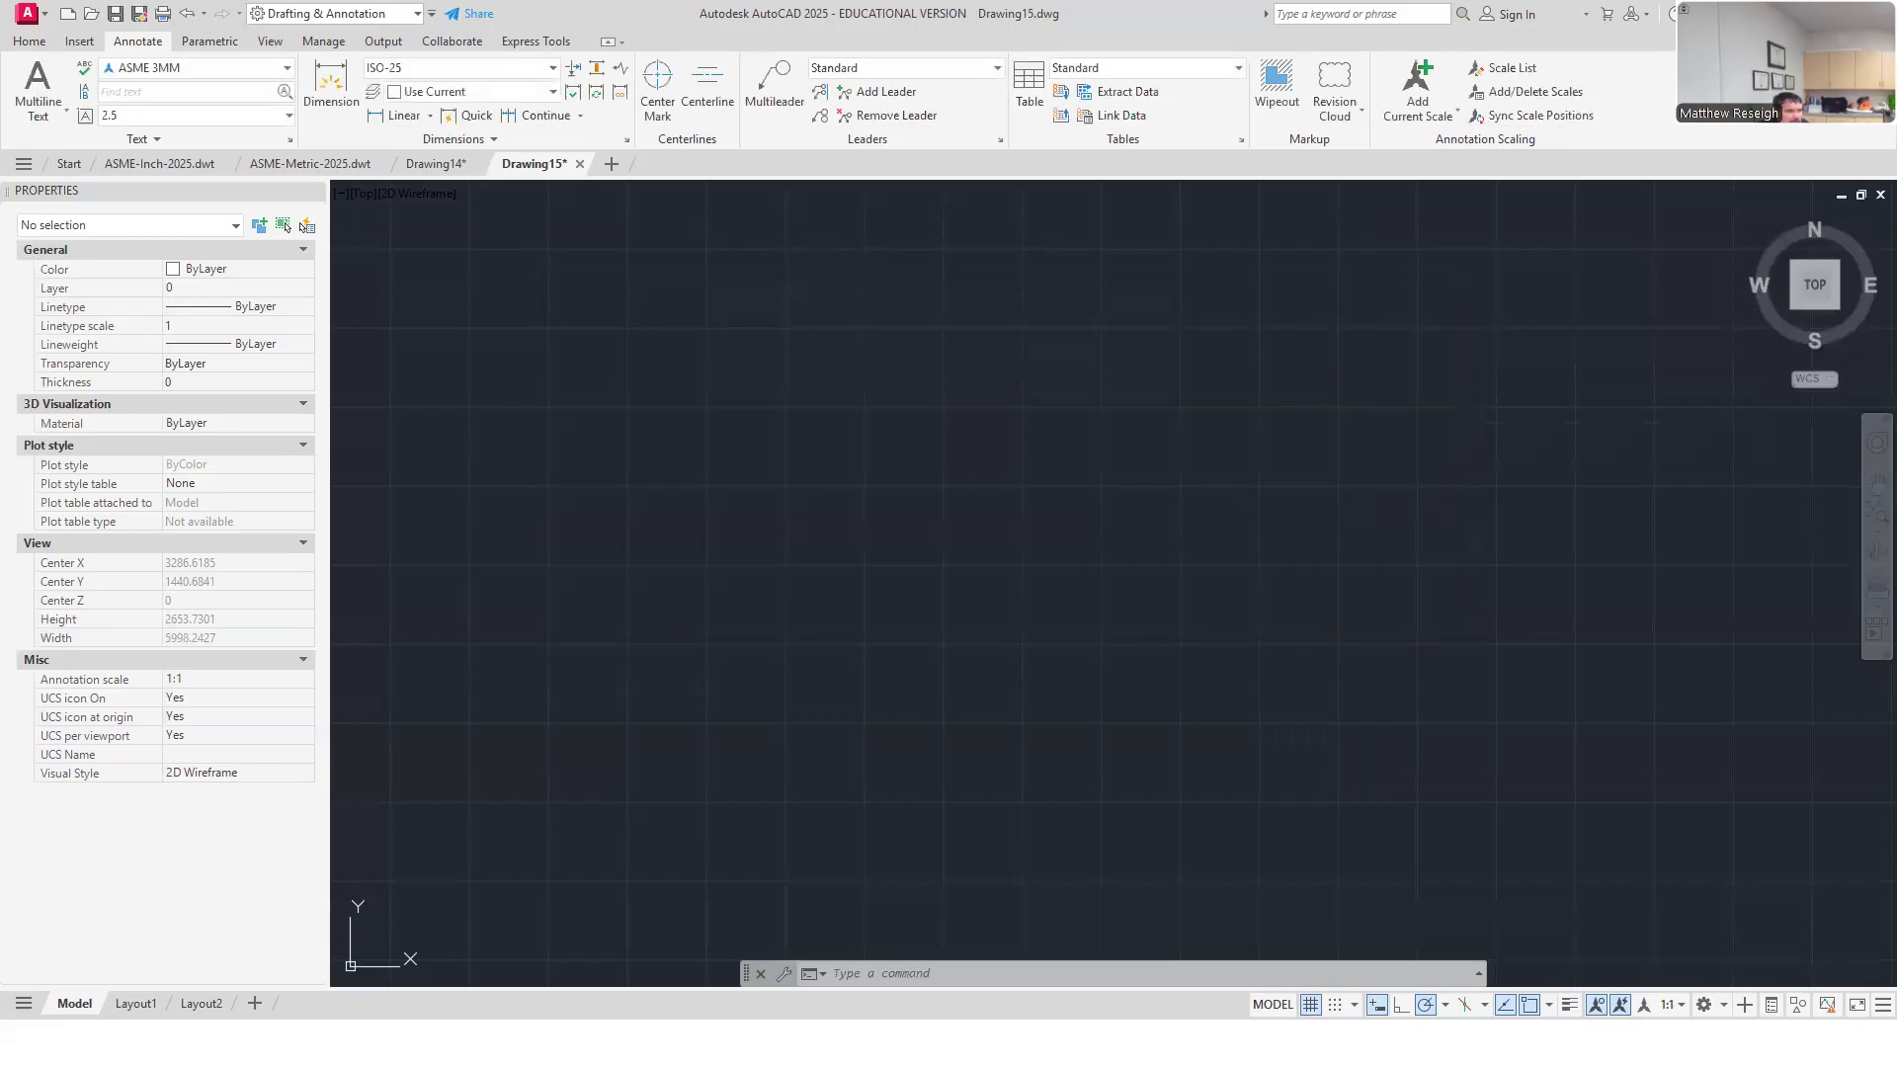
# Step: Check the available dimension layers and compare the annotation settings with those of the ASME-Metric-2025 template
pyautogui.click(553, 93)
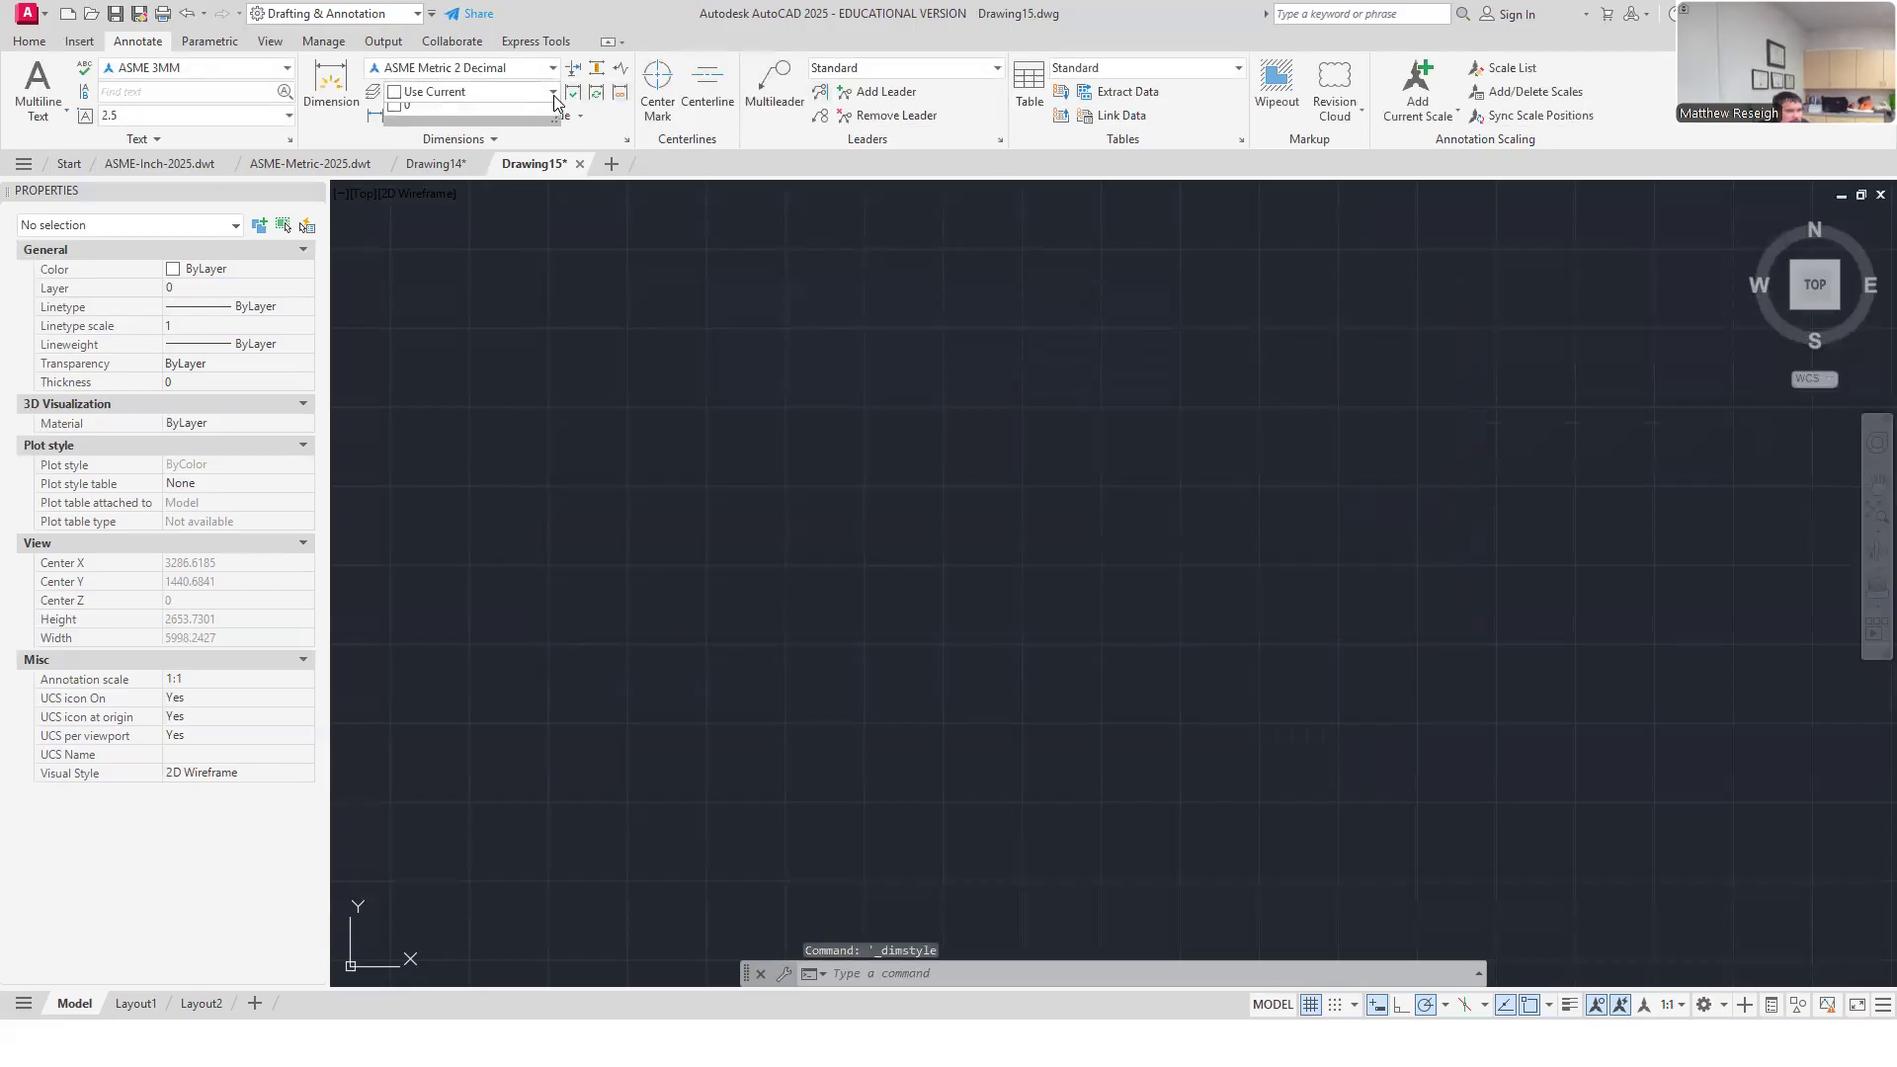
pyautogui.click(492, 109)
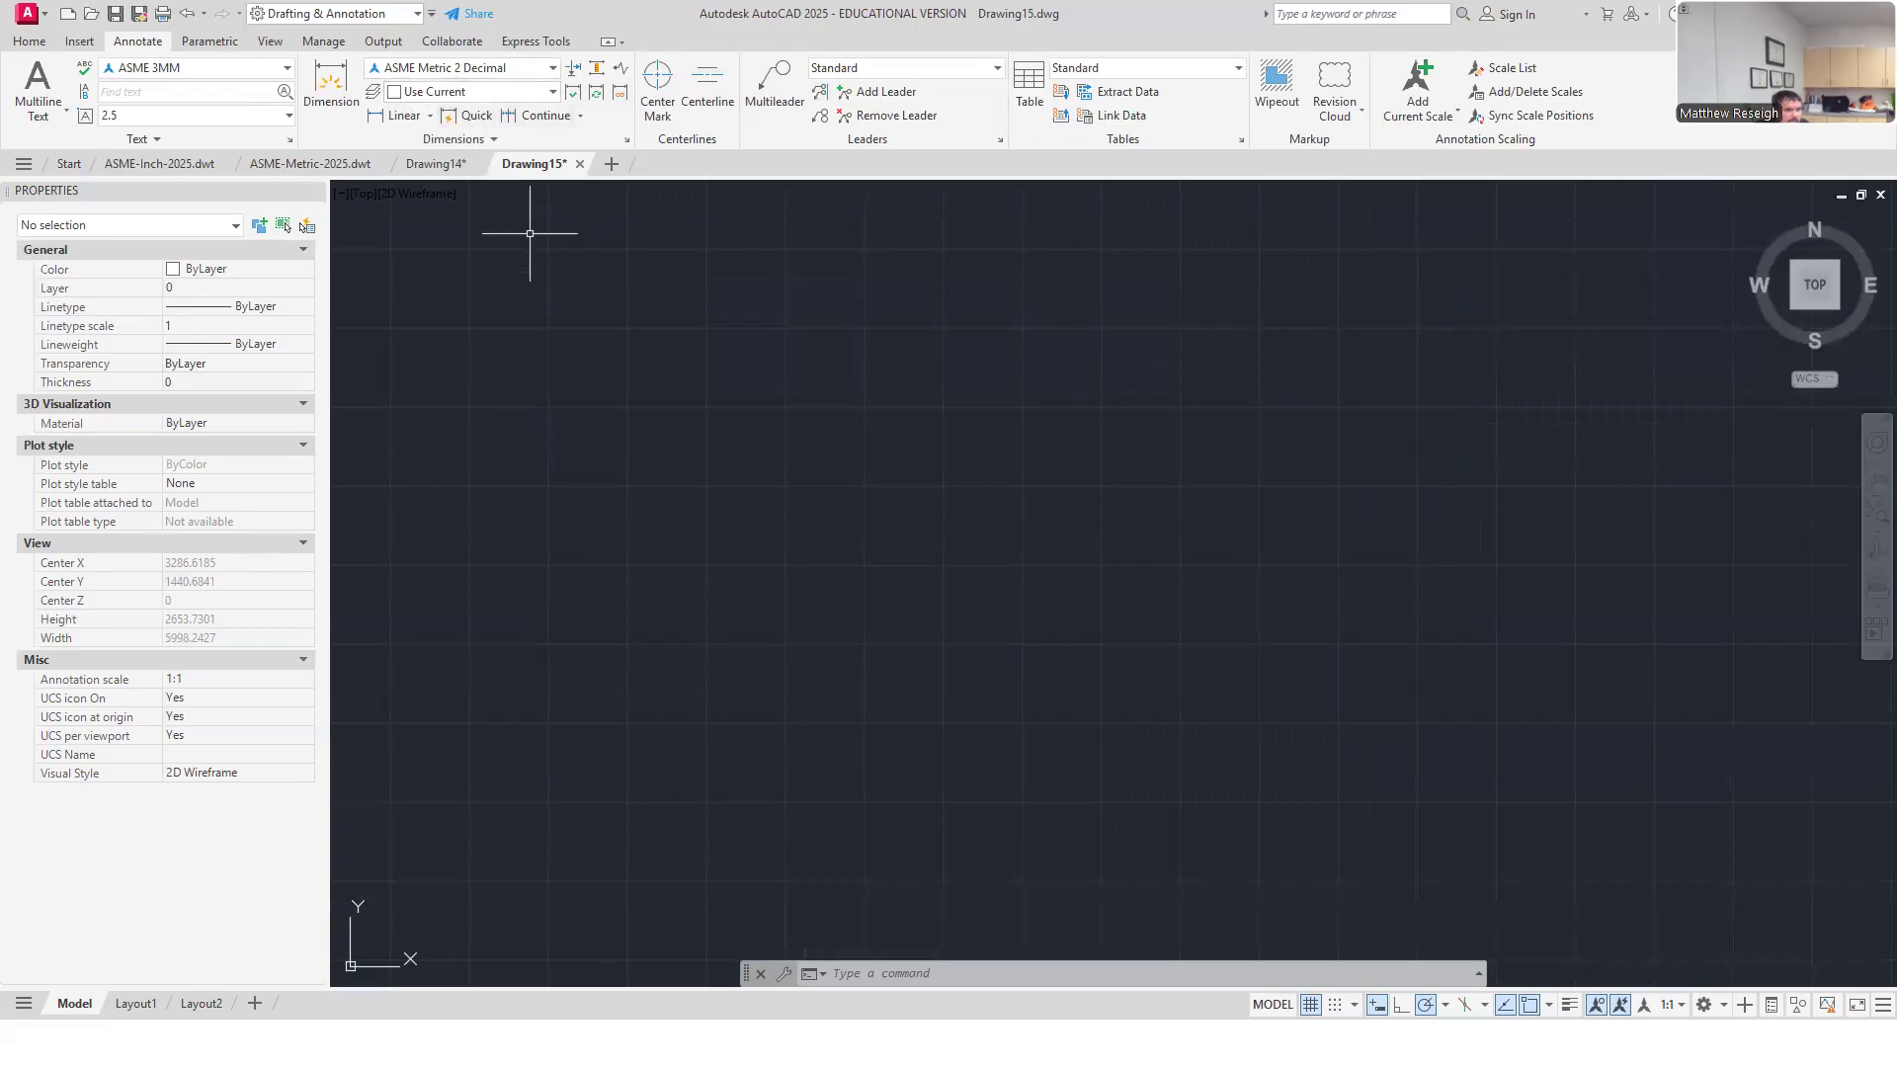
pyautogui.click(318, 166)
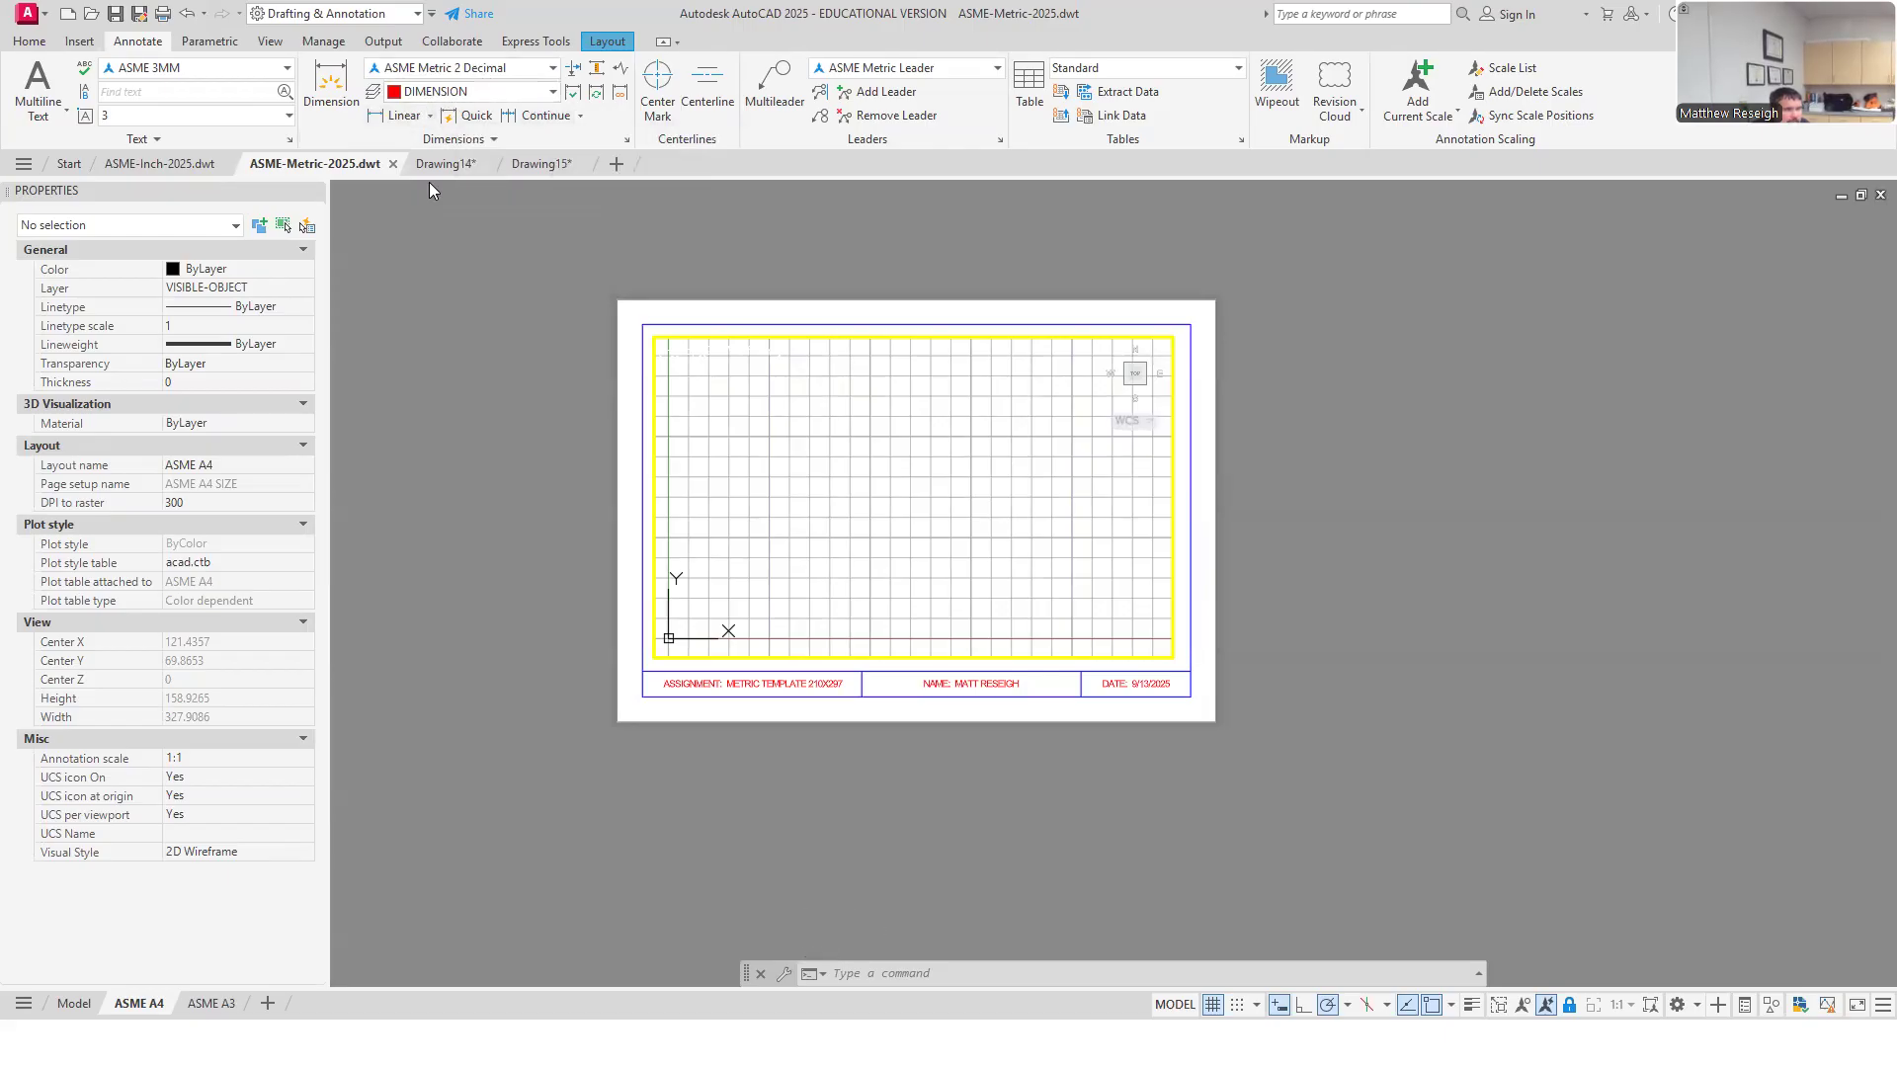
pyautogui.click(31, 42)
pyautogui.click(138, 43)
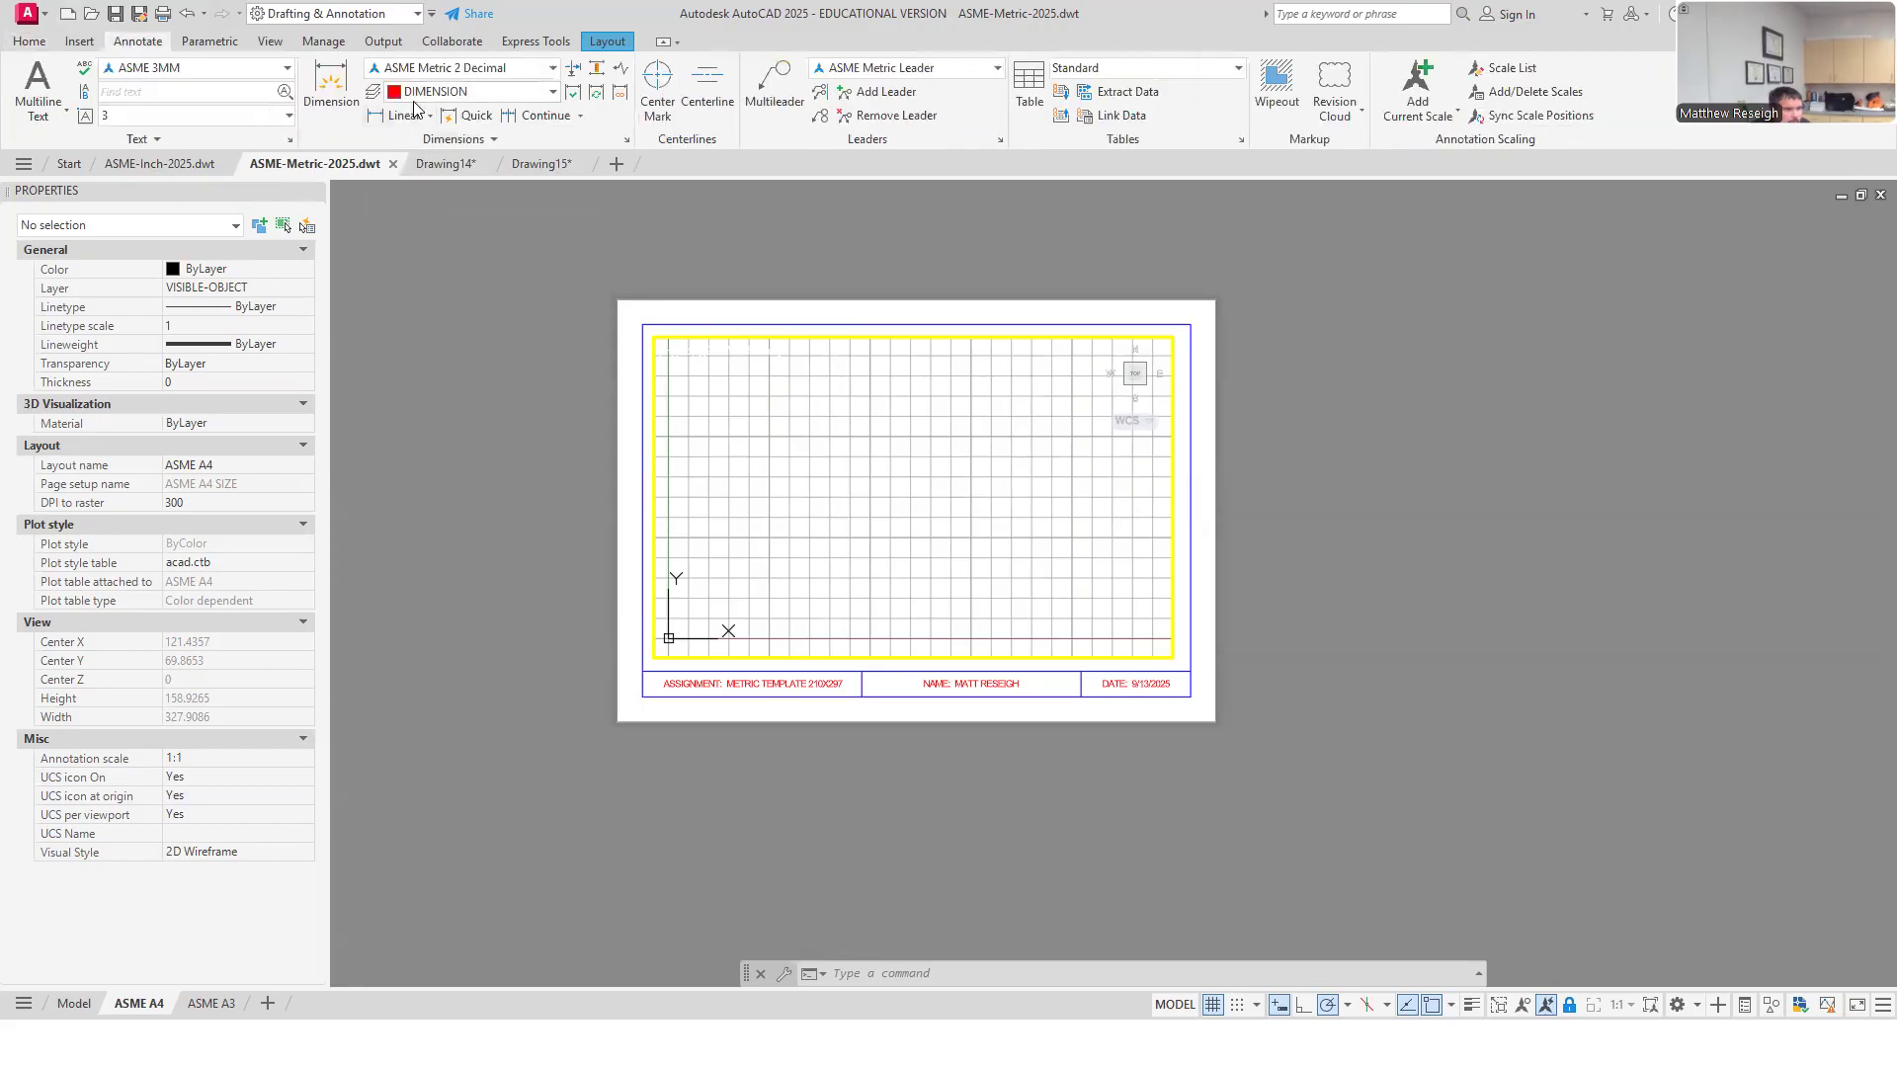
pyautogui.click(541, 164)
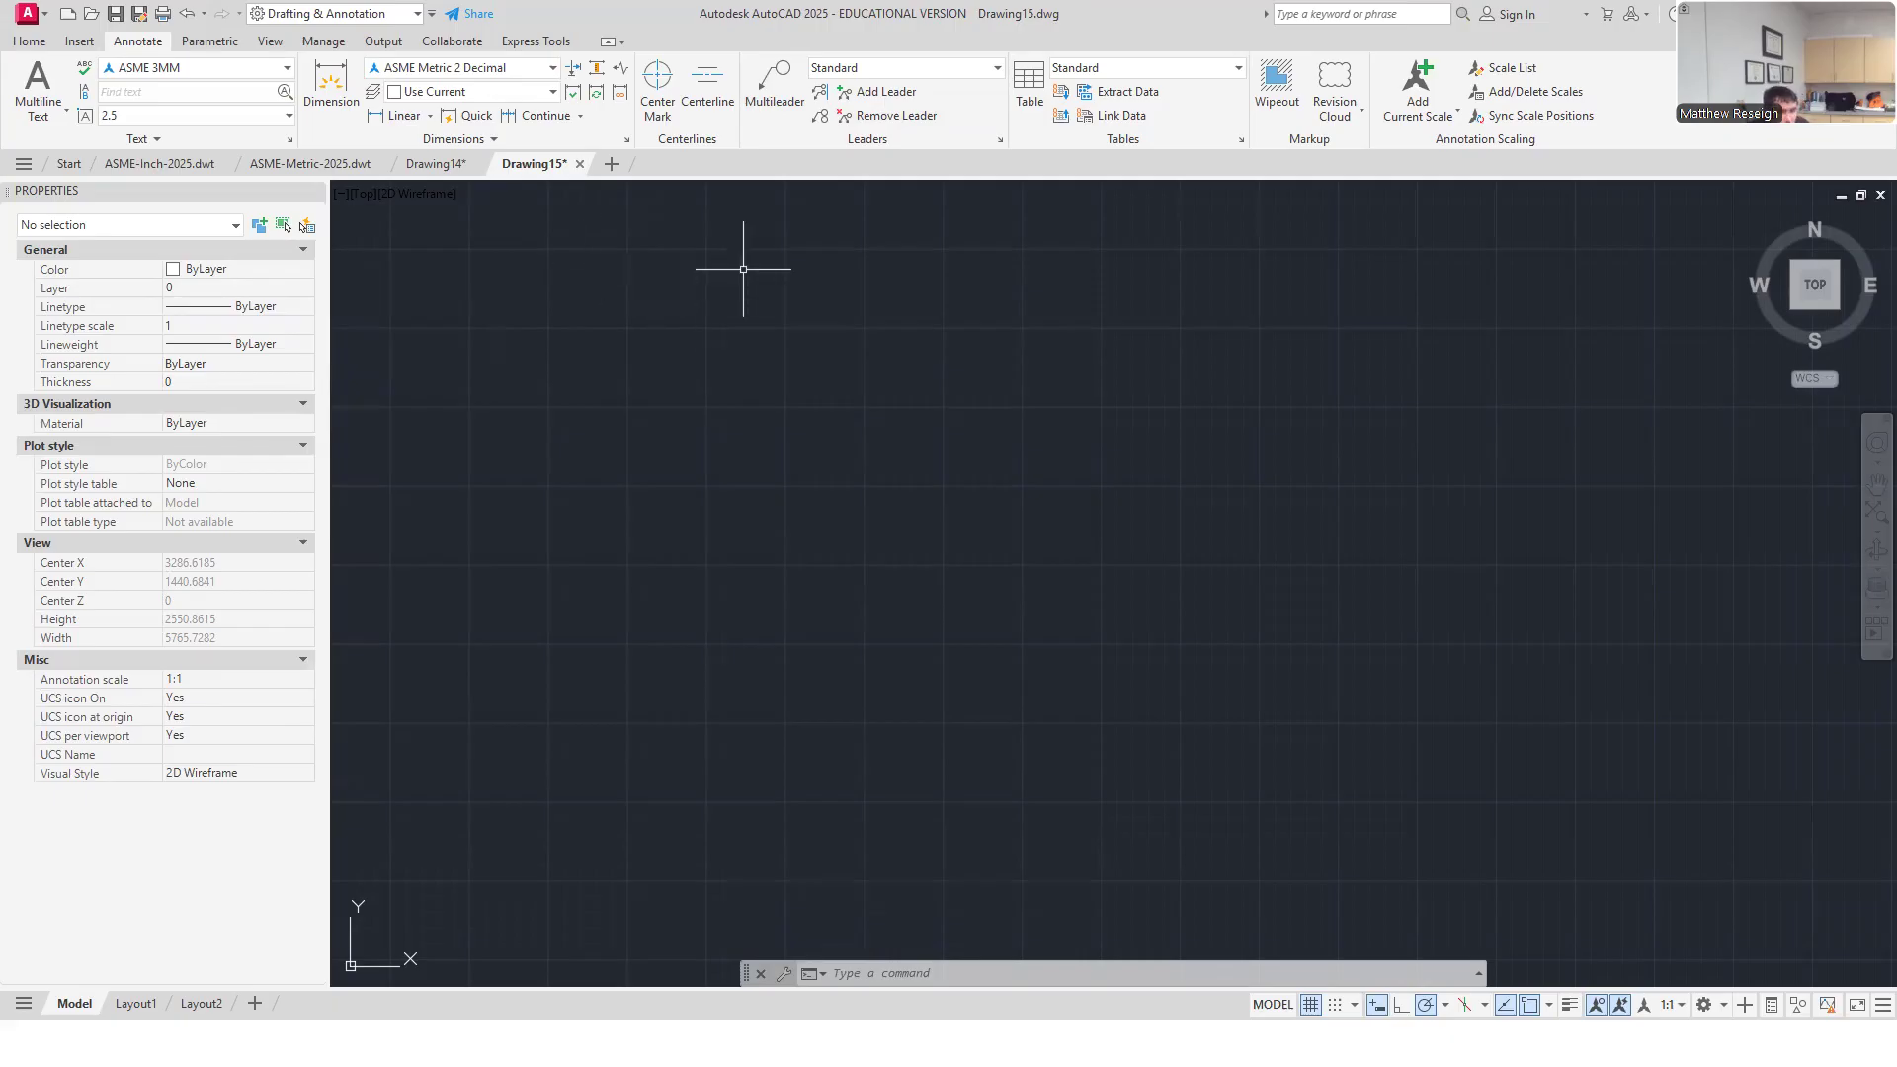
# Step: Create a new annotative multileader style named ASME Metric Leader, based on the Annotative style
pyautogui.click(1001, 140)
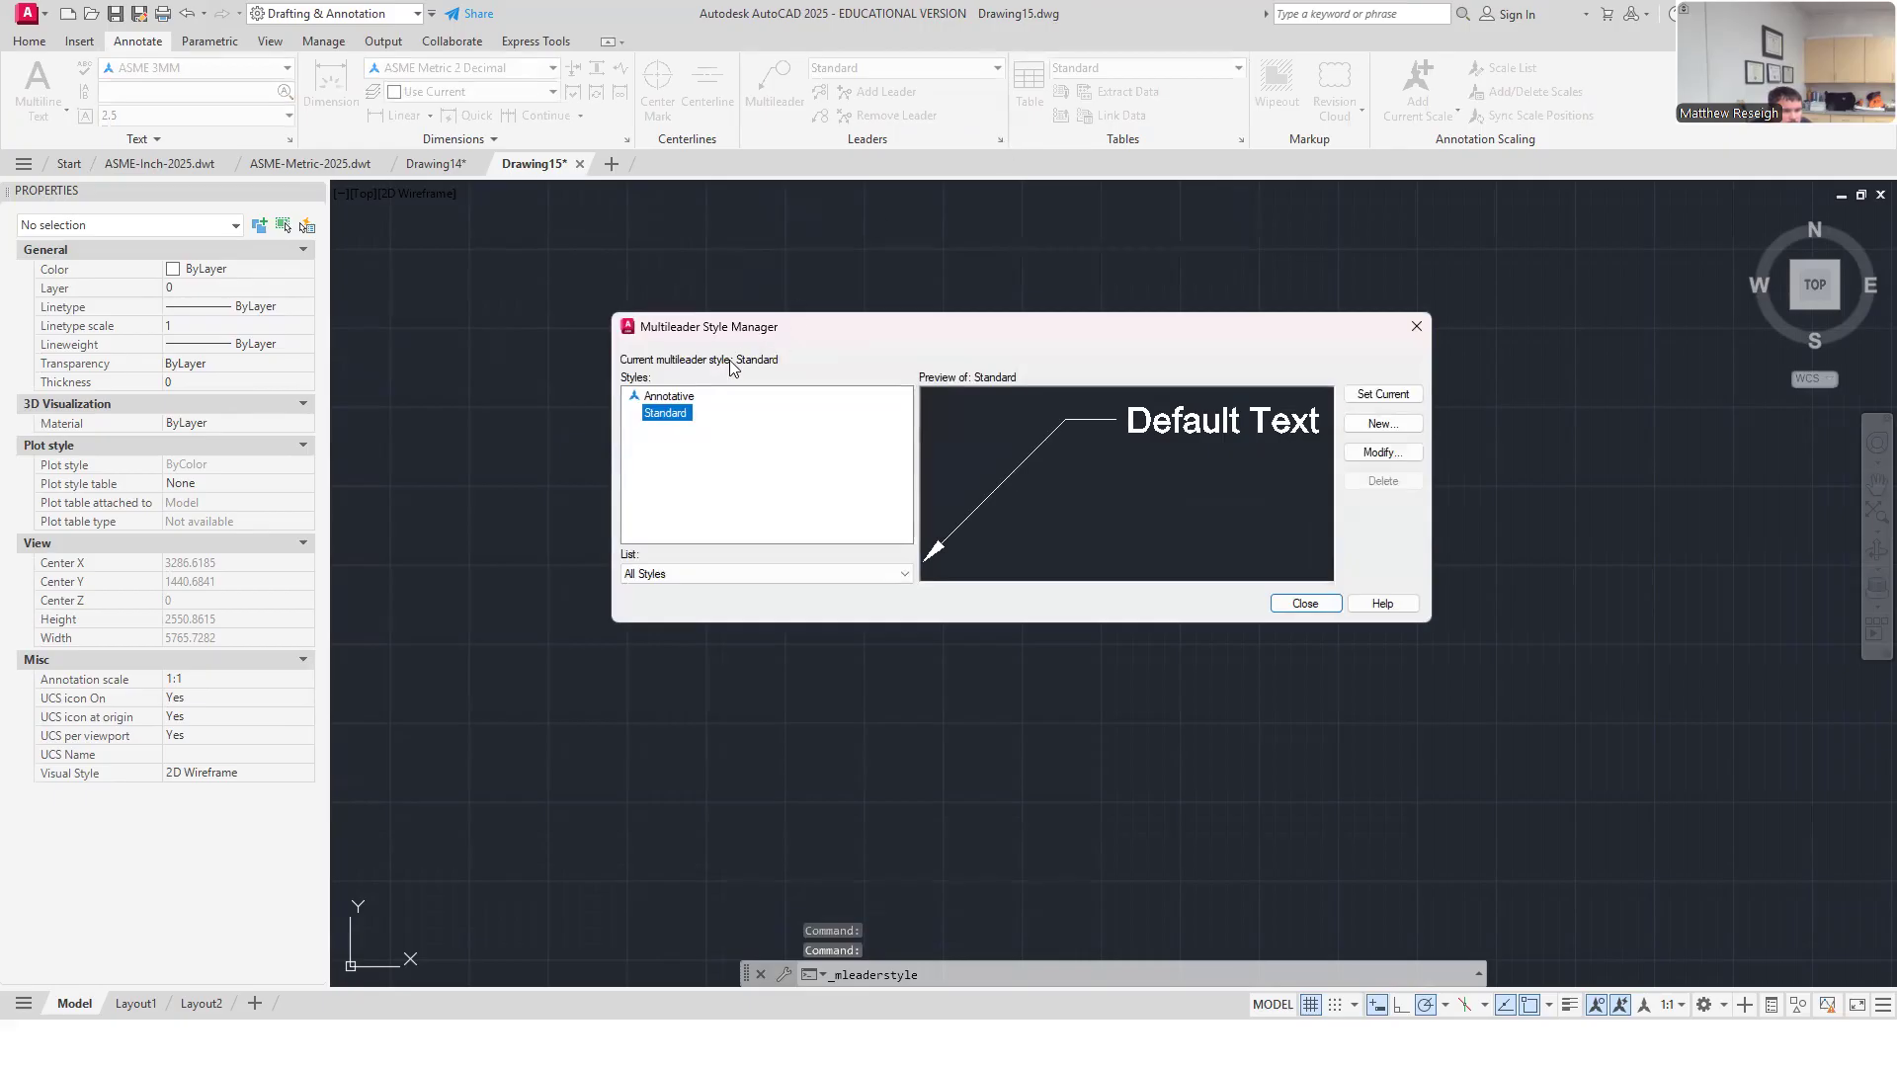
pyautogui.click(669, 396)
pyautogui.click(1368, 427)
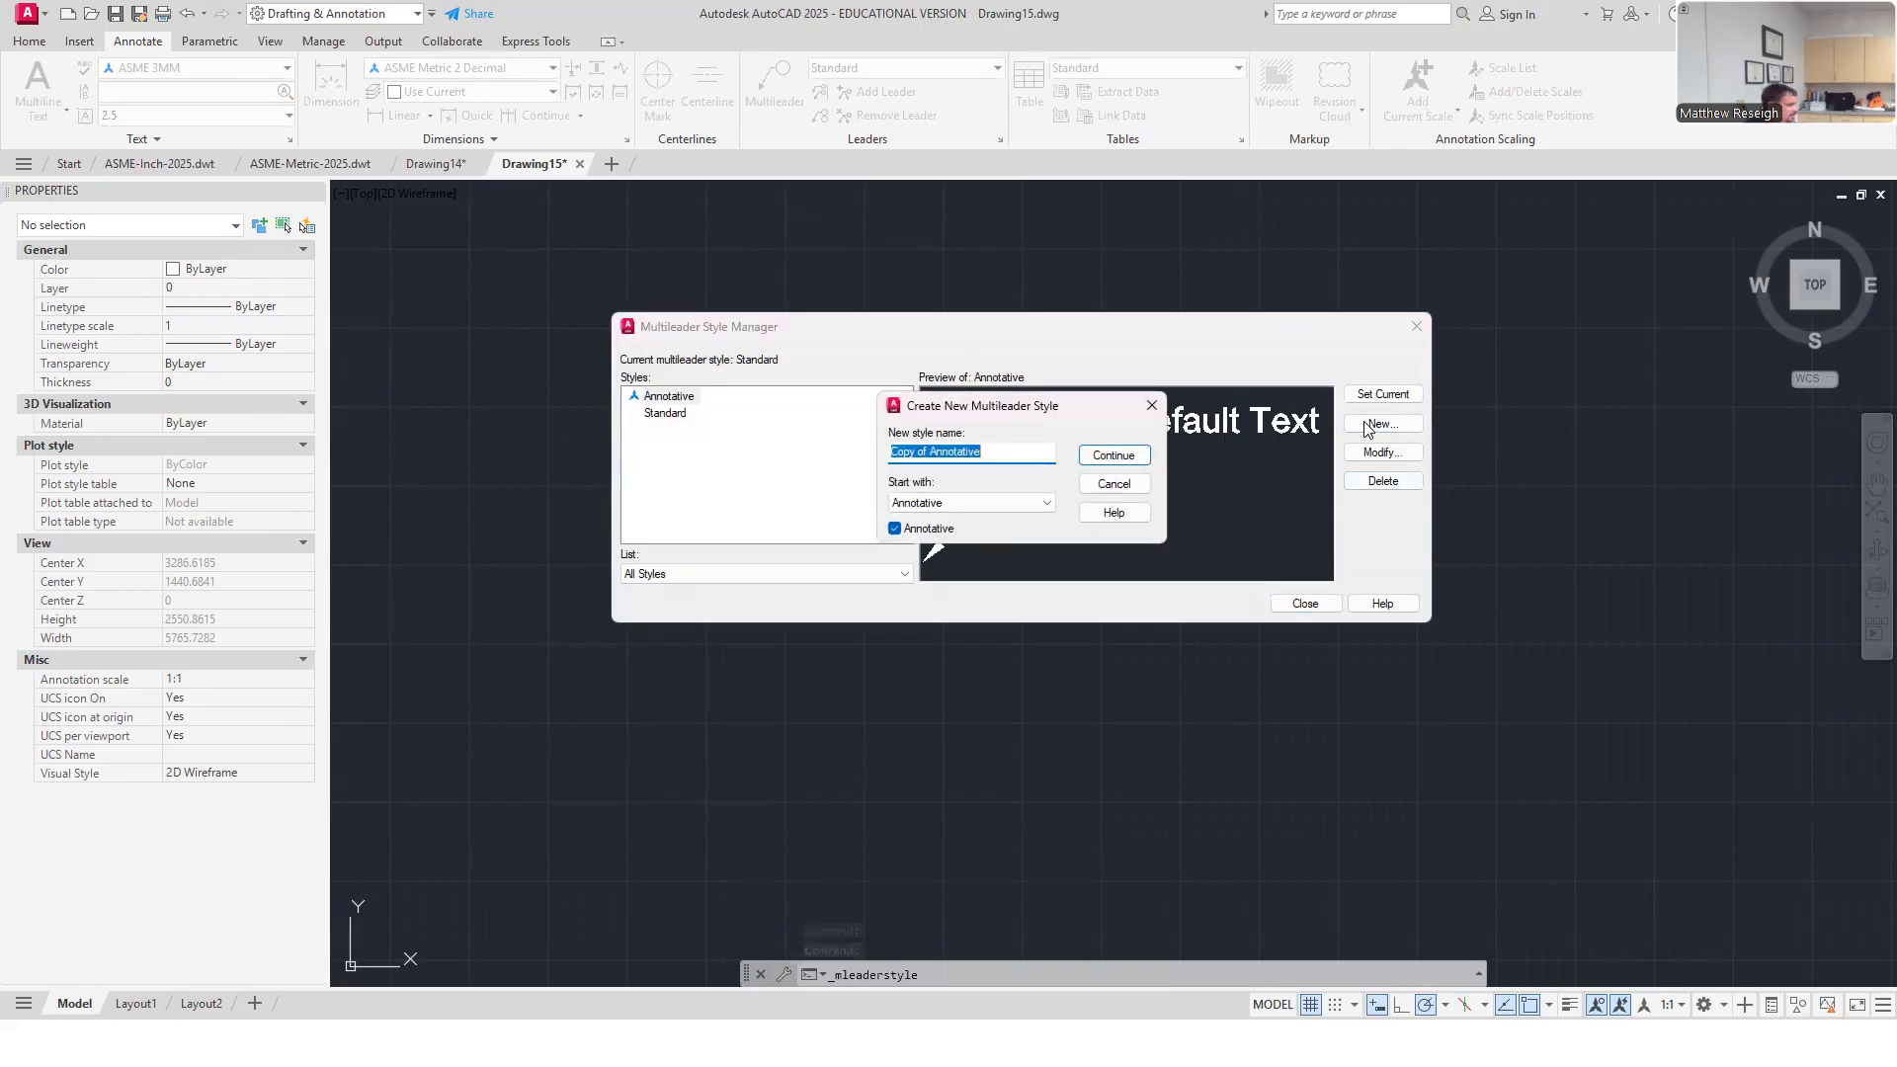
pyautogui.write('ader')
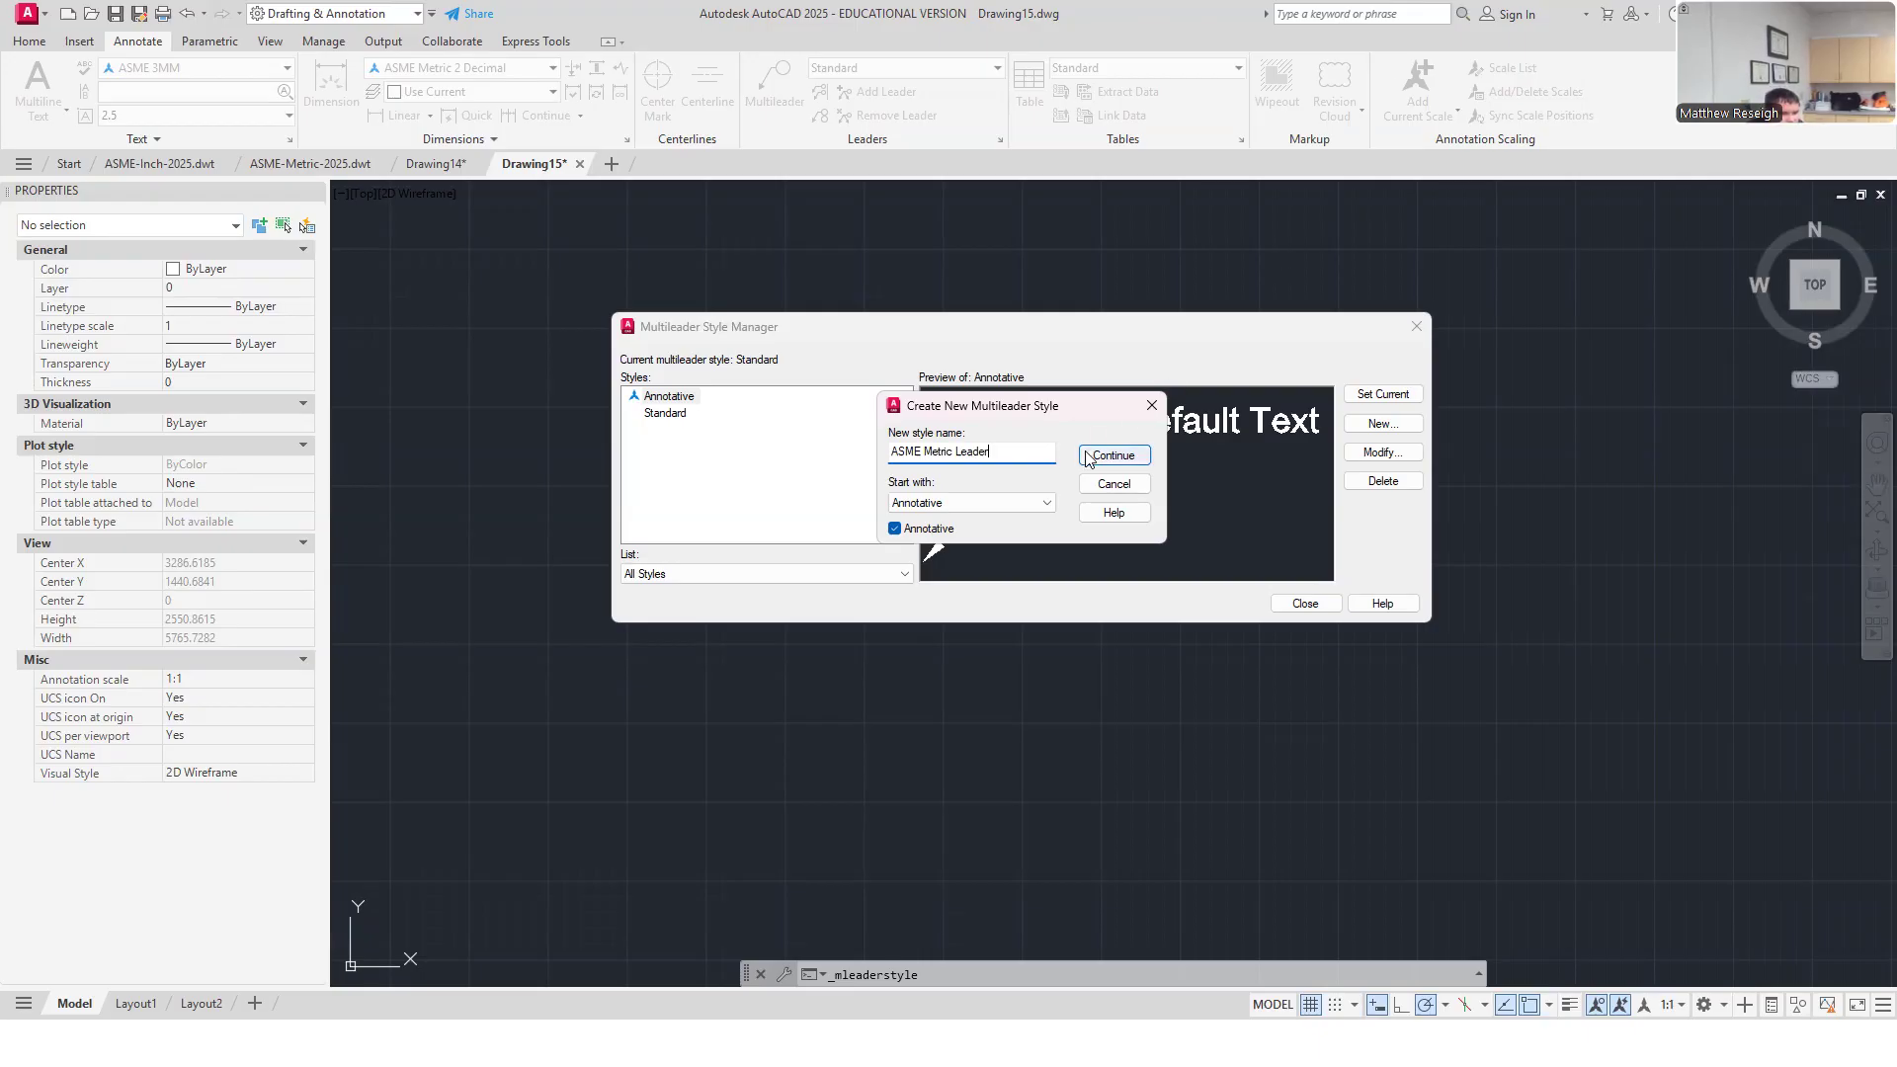
pyautogui.click(1126, 456)
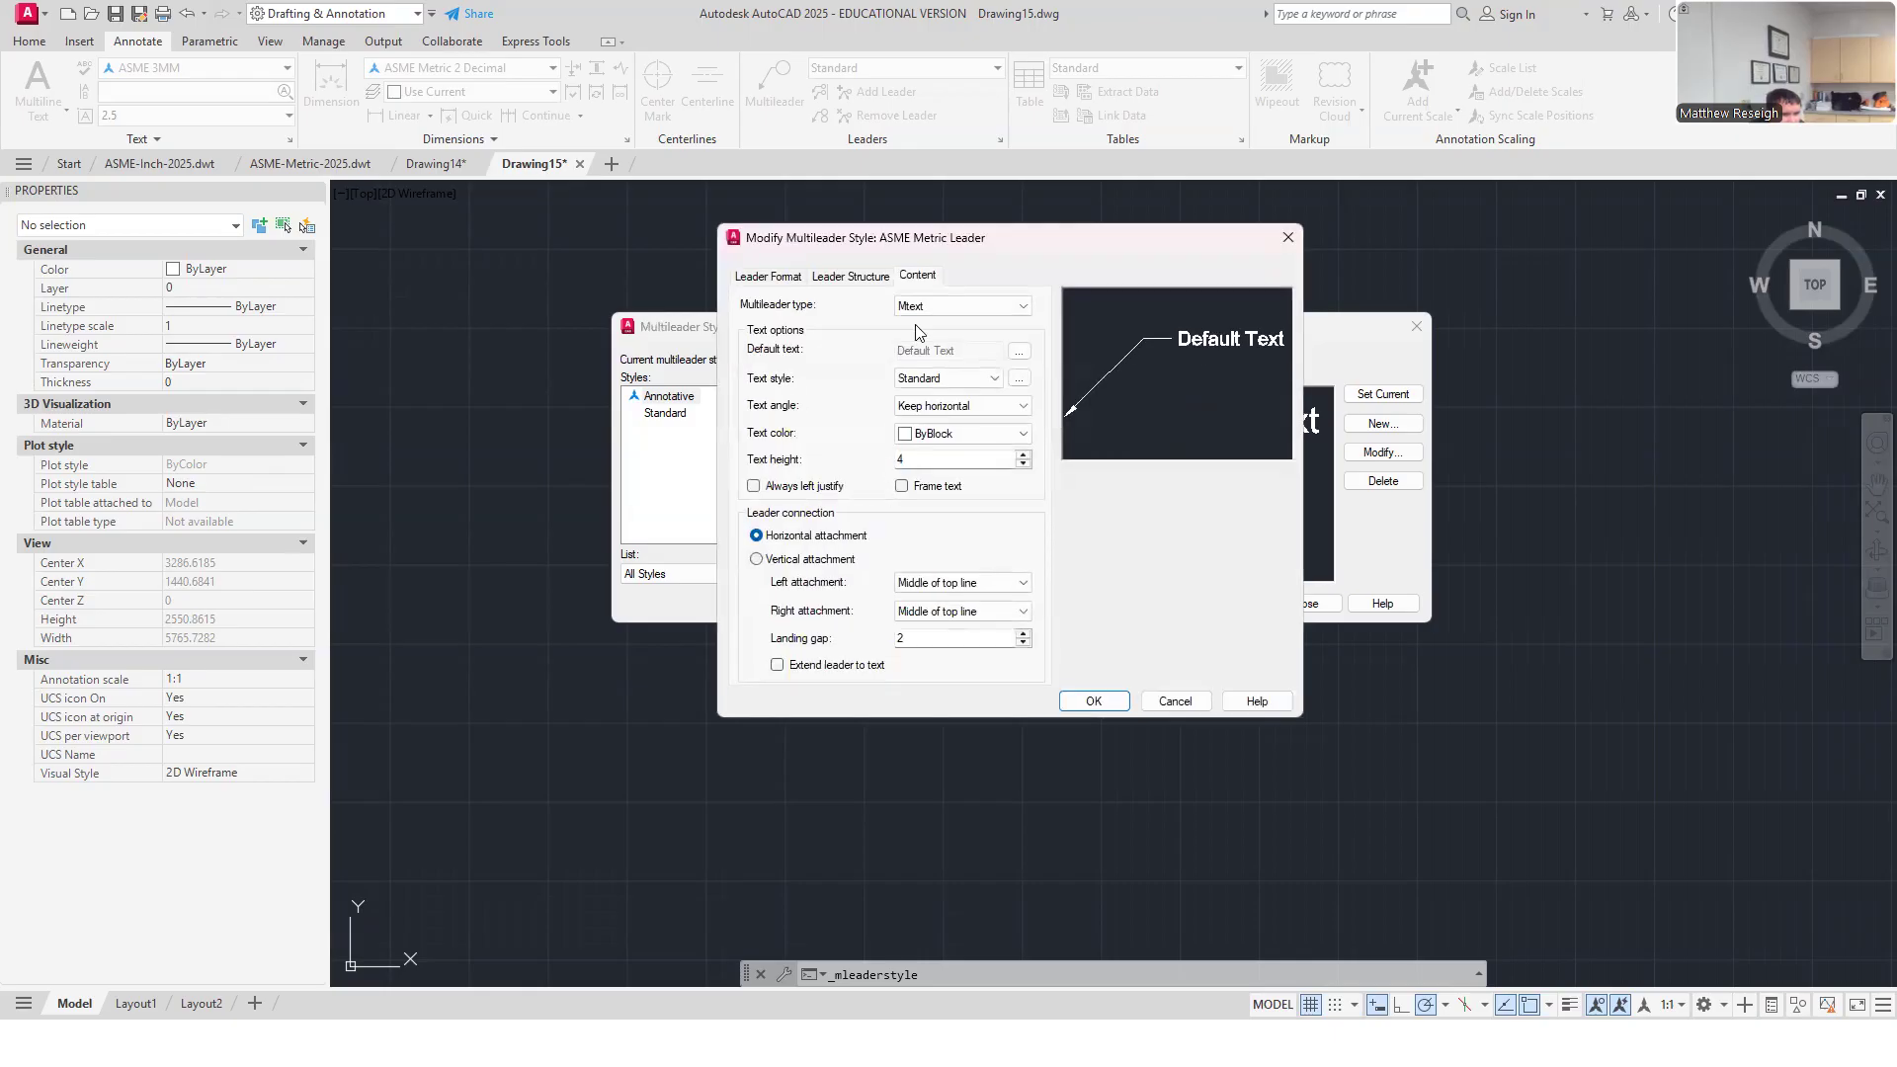
# Step: Set the multileader style's arrowhead size to 3 and its leader break size to 3
pyautogui.click(763, 276)
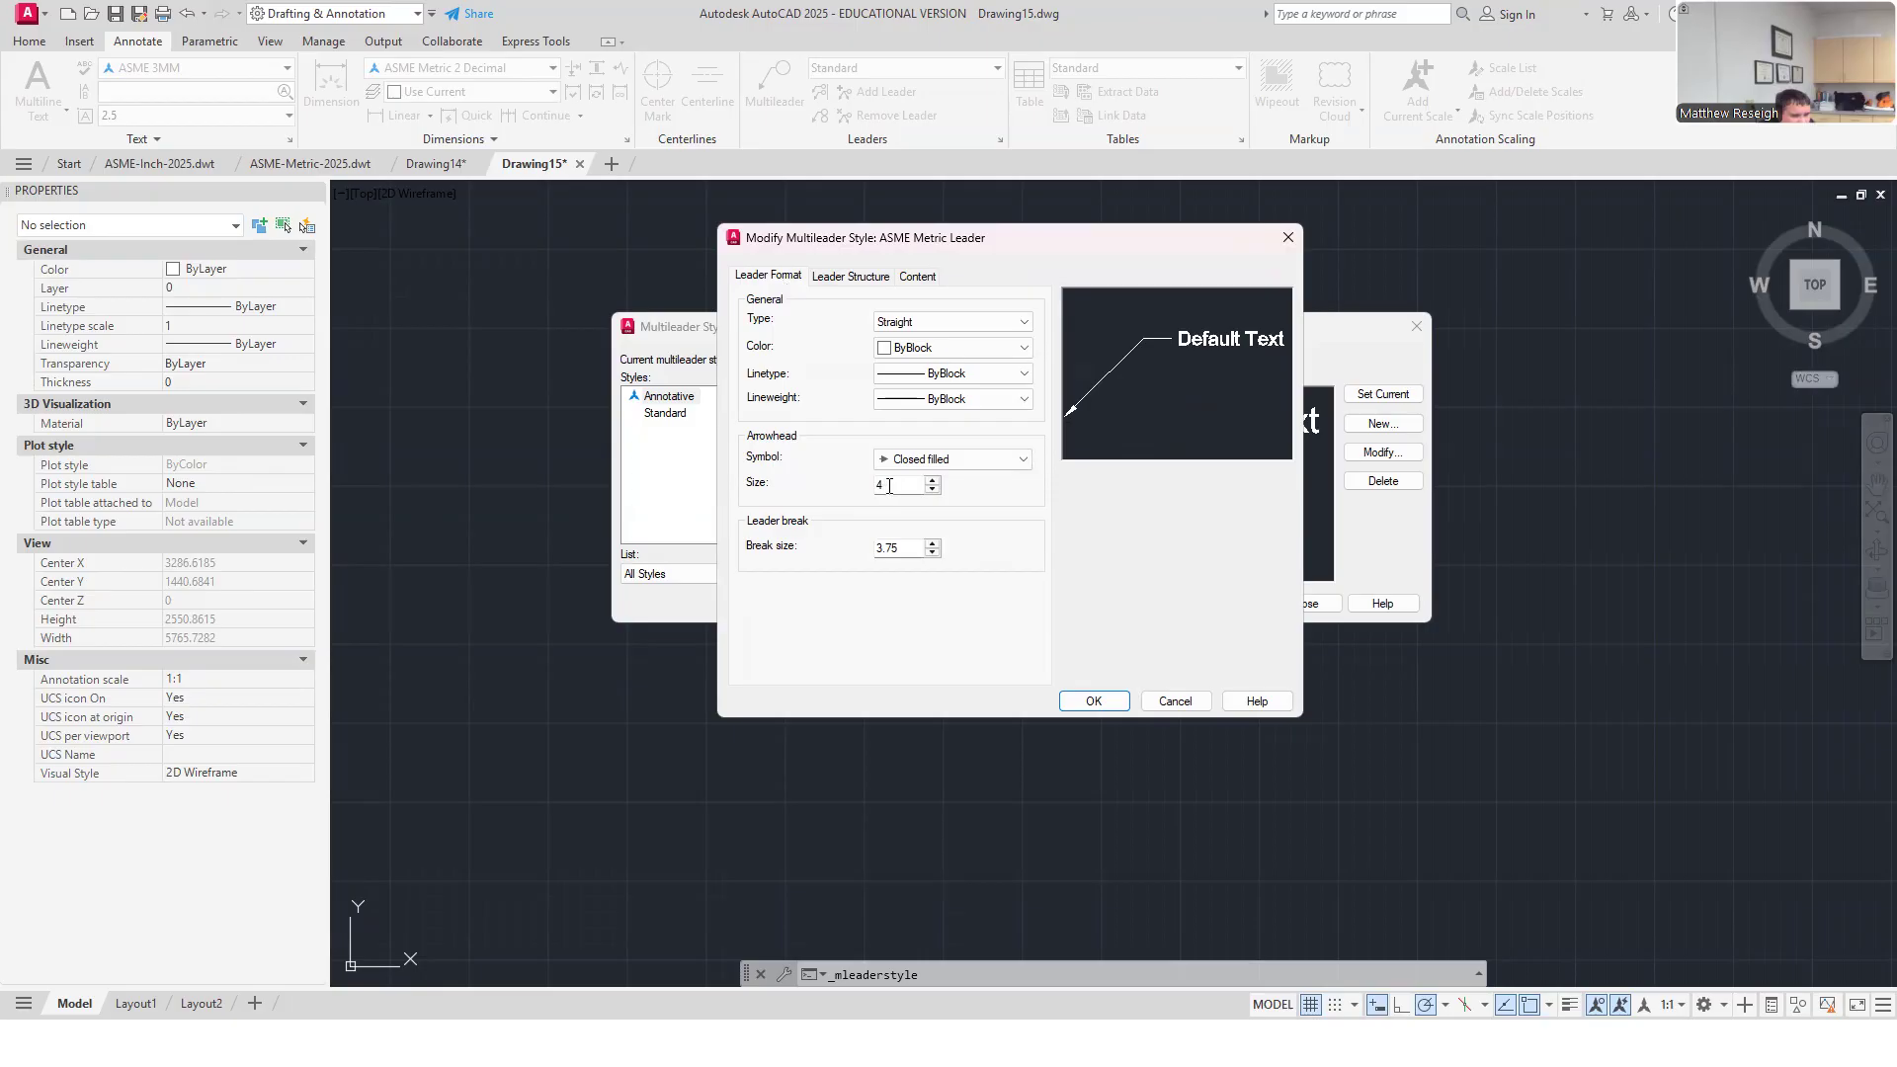
pyautogui.moveTo(888, 485); pyautogui.dragTo(842, 490)
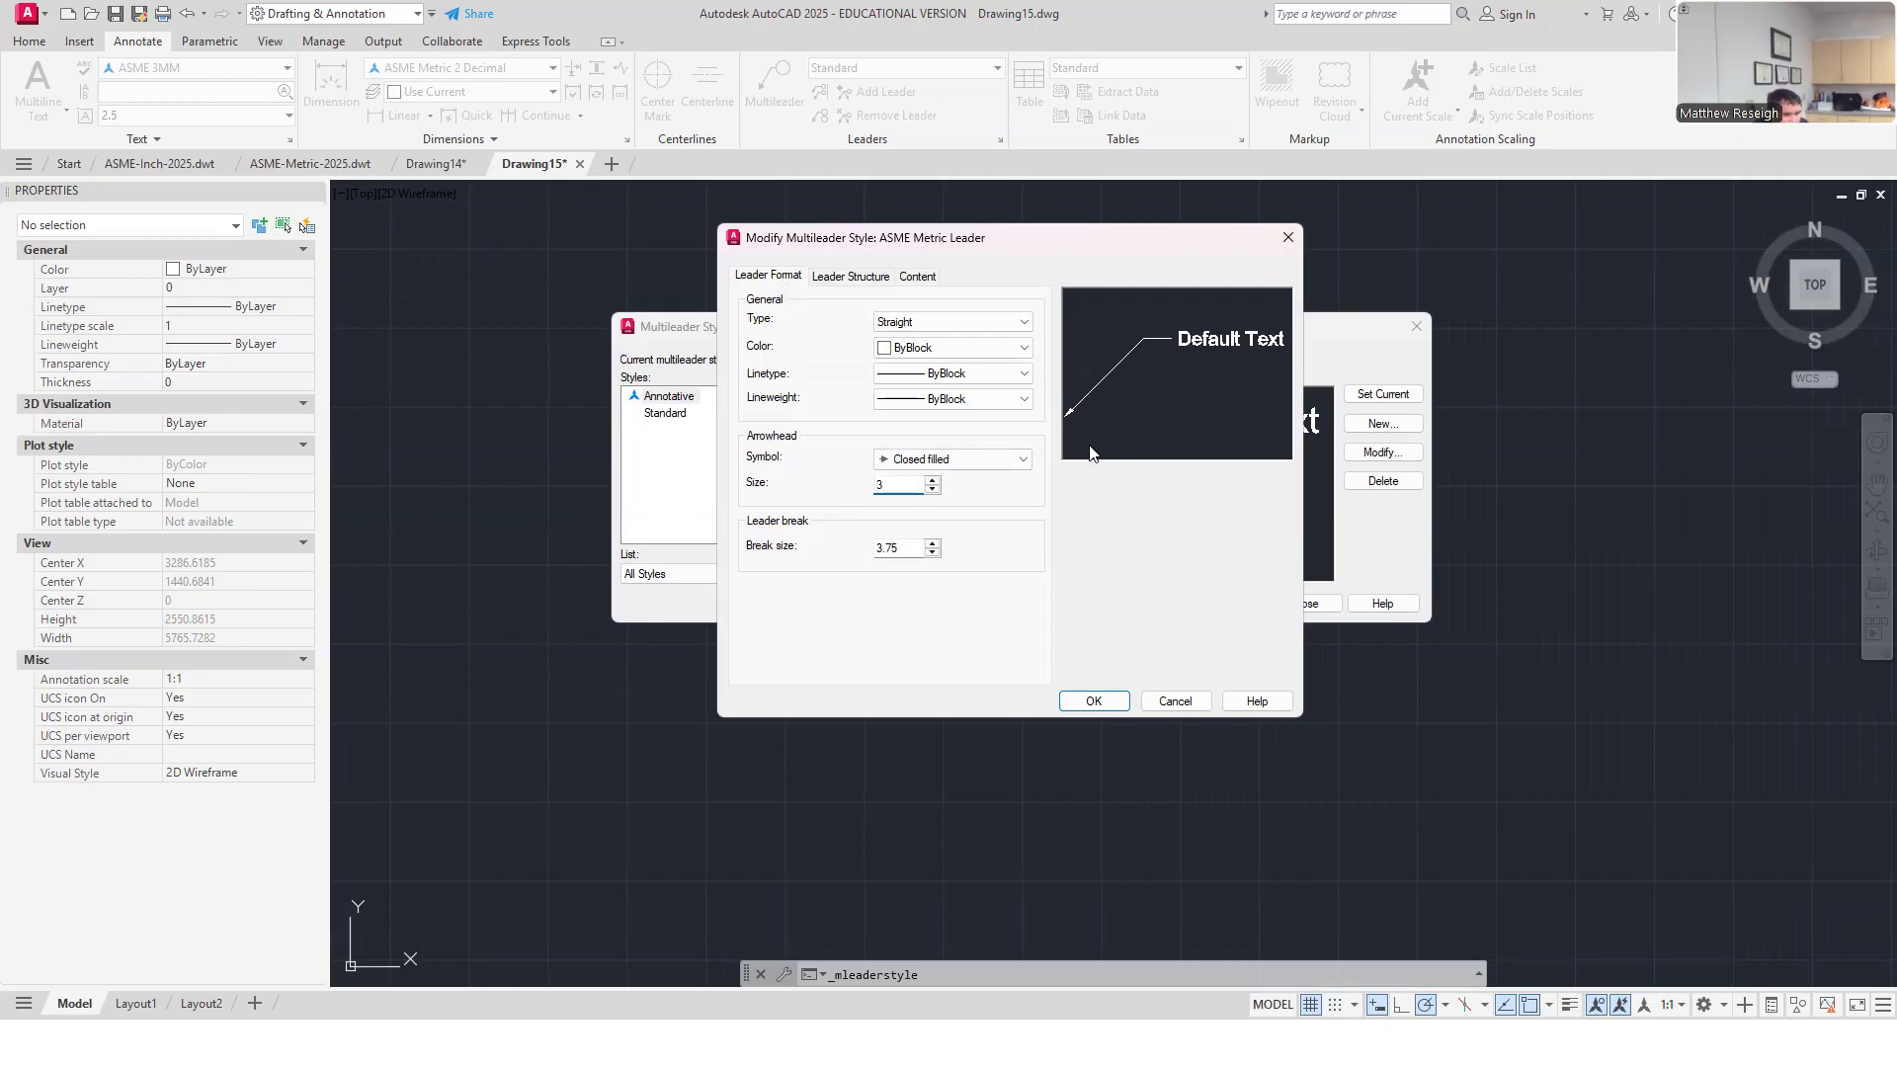
pyautogui.write('3')
pyautogui.press('Tab')
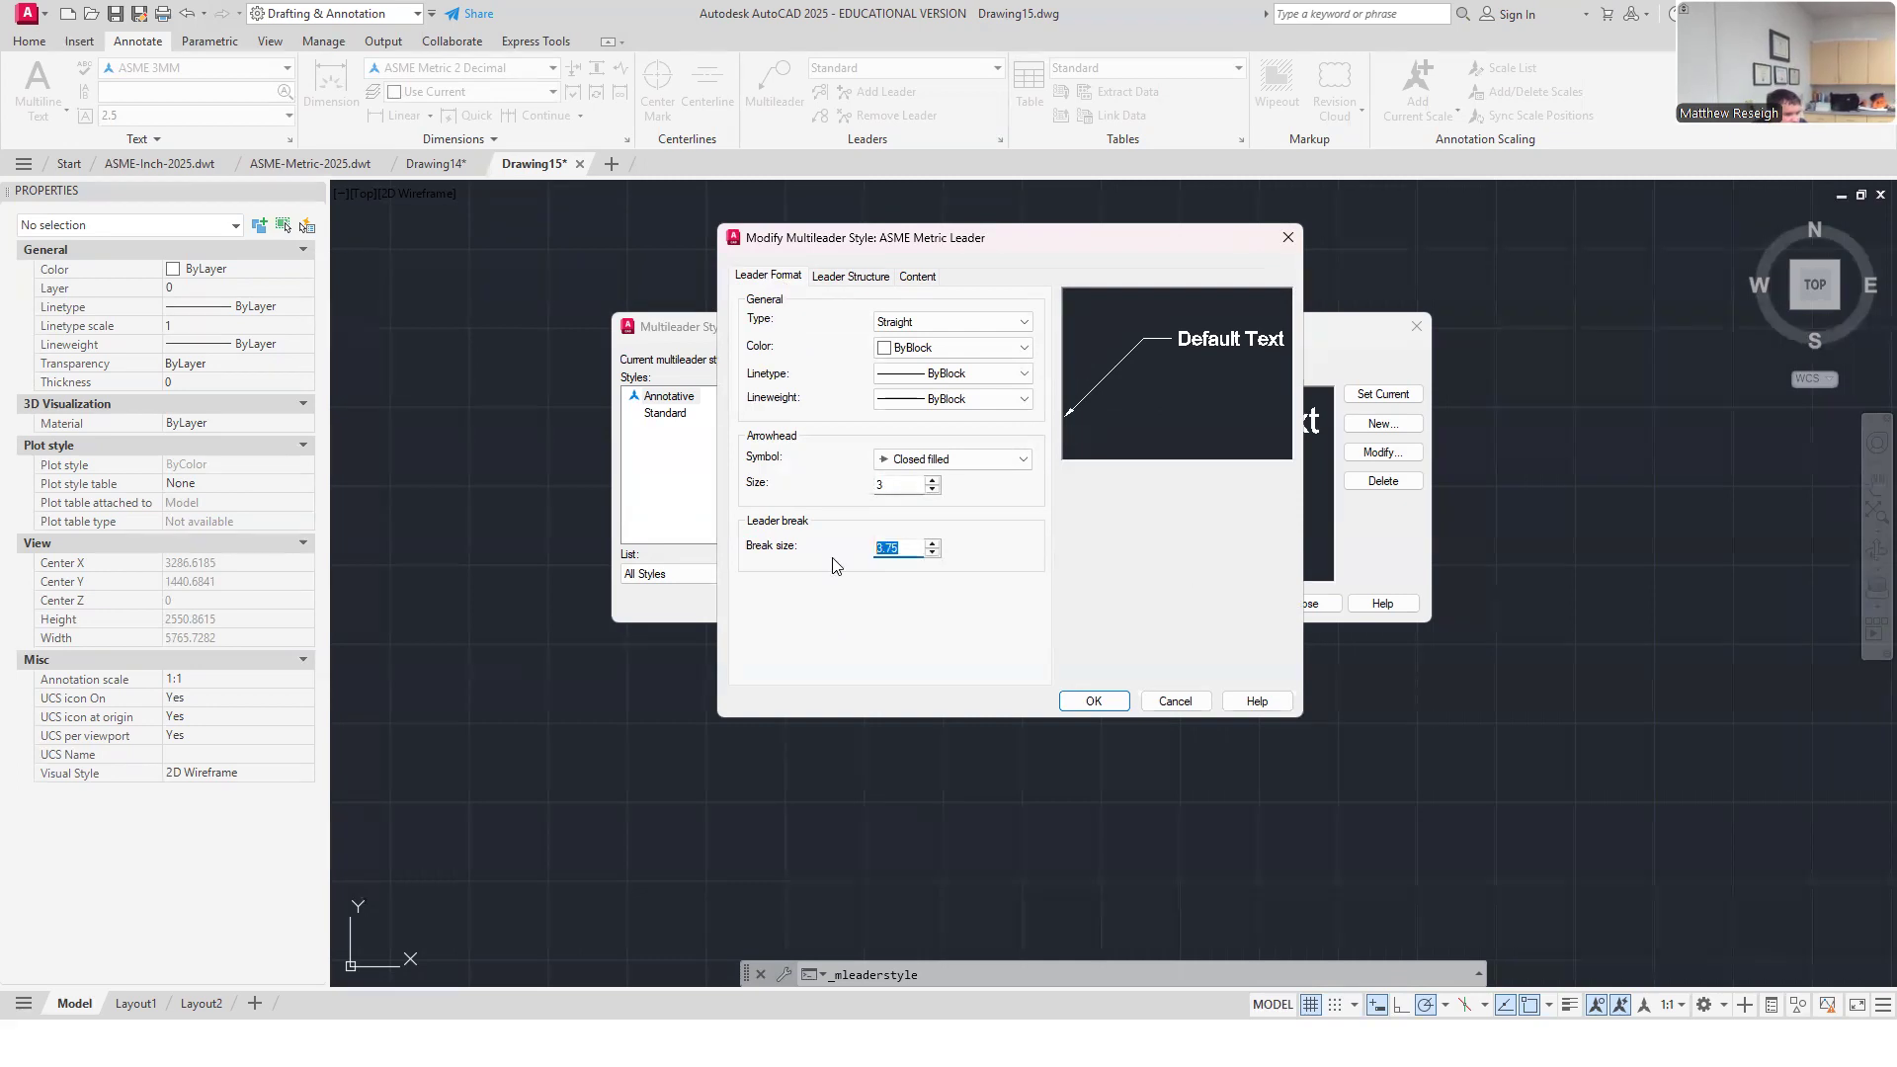
pyautogui.write('3')
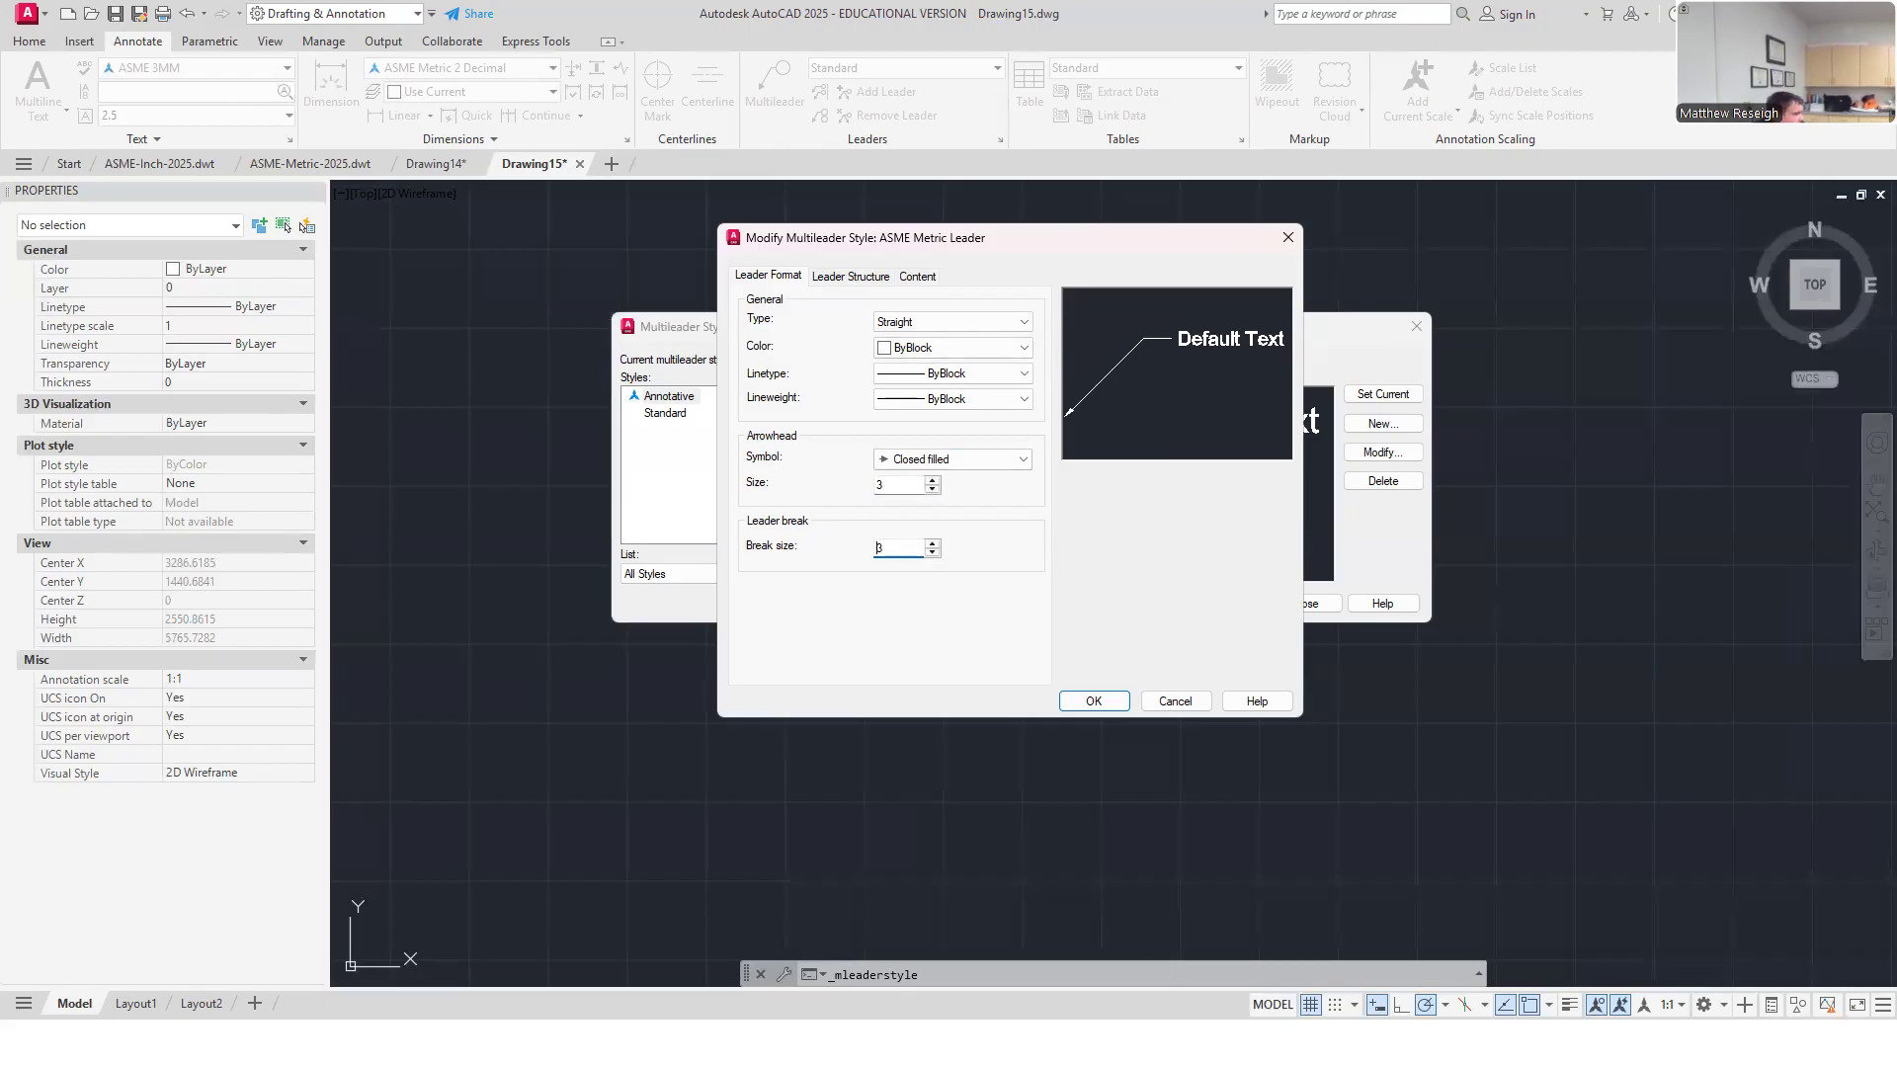
# Step: Set the landing distance in the leader structure to 3
pyautogui.click(844, 283)
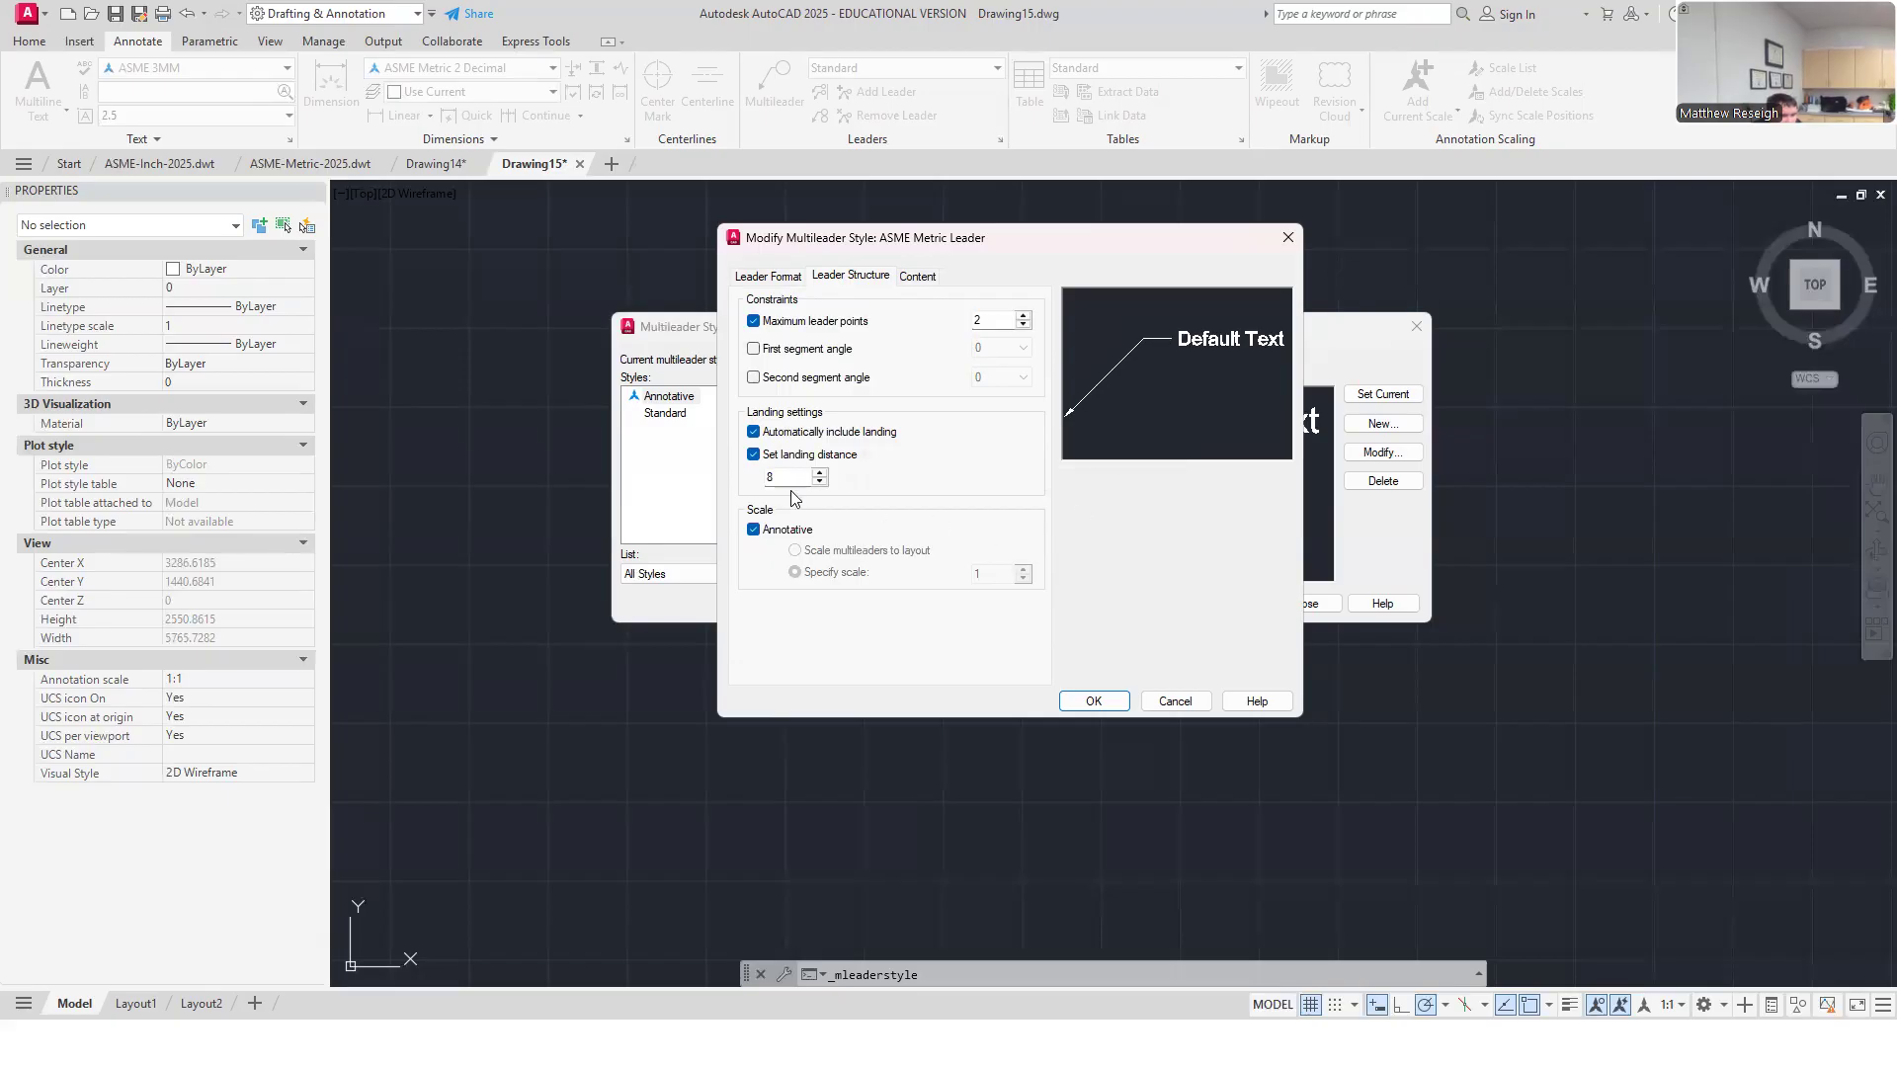
pyautogui.moveTo(785, 478); pyautogui.dragTo(735, 484)
pyautogui.write('3')
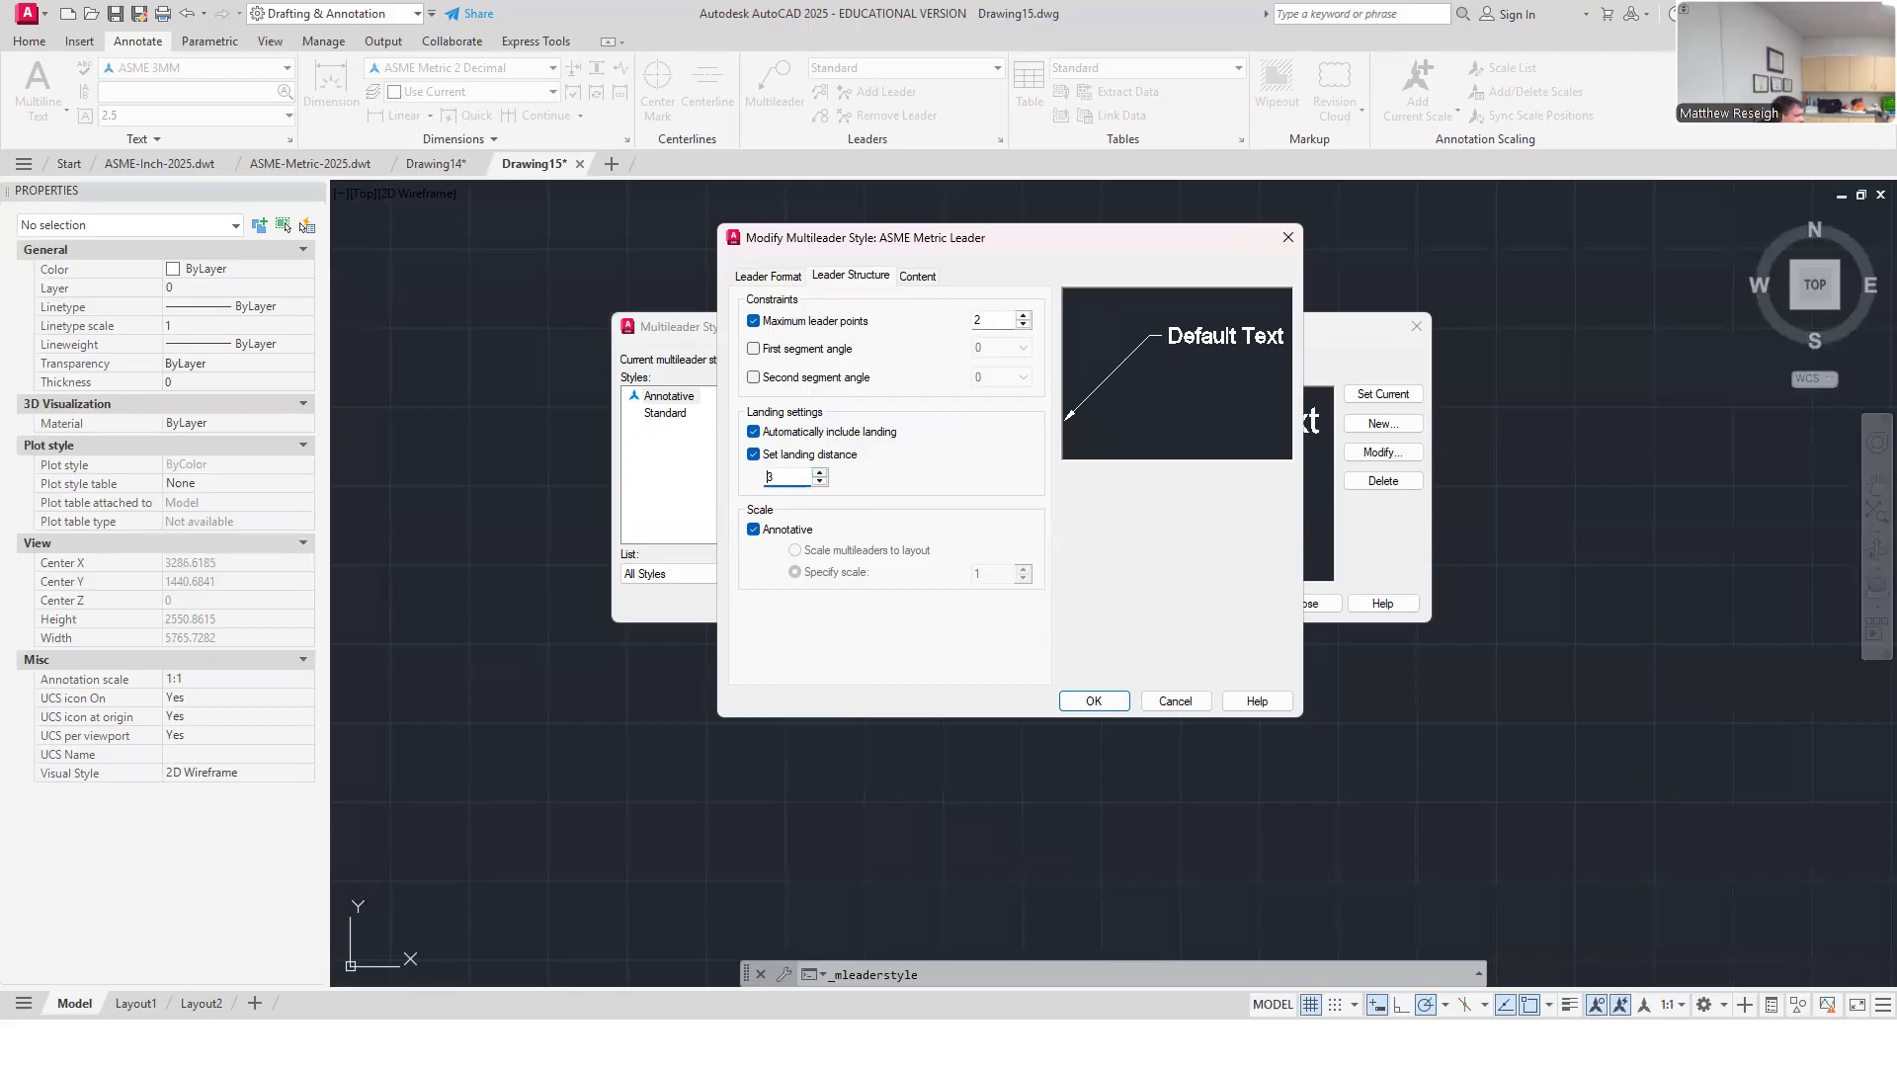
# Step: Assign the ASME 3MM text style to the multileader content
pyautogui.click(918, 276)
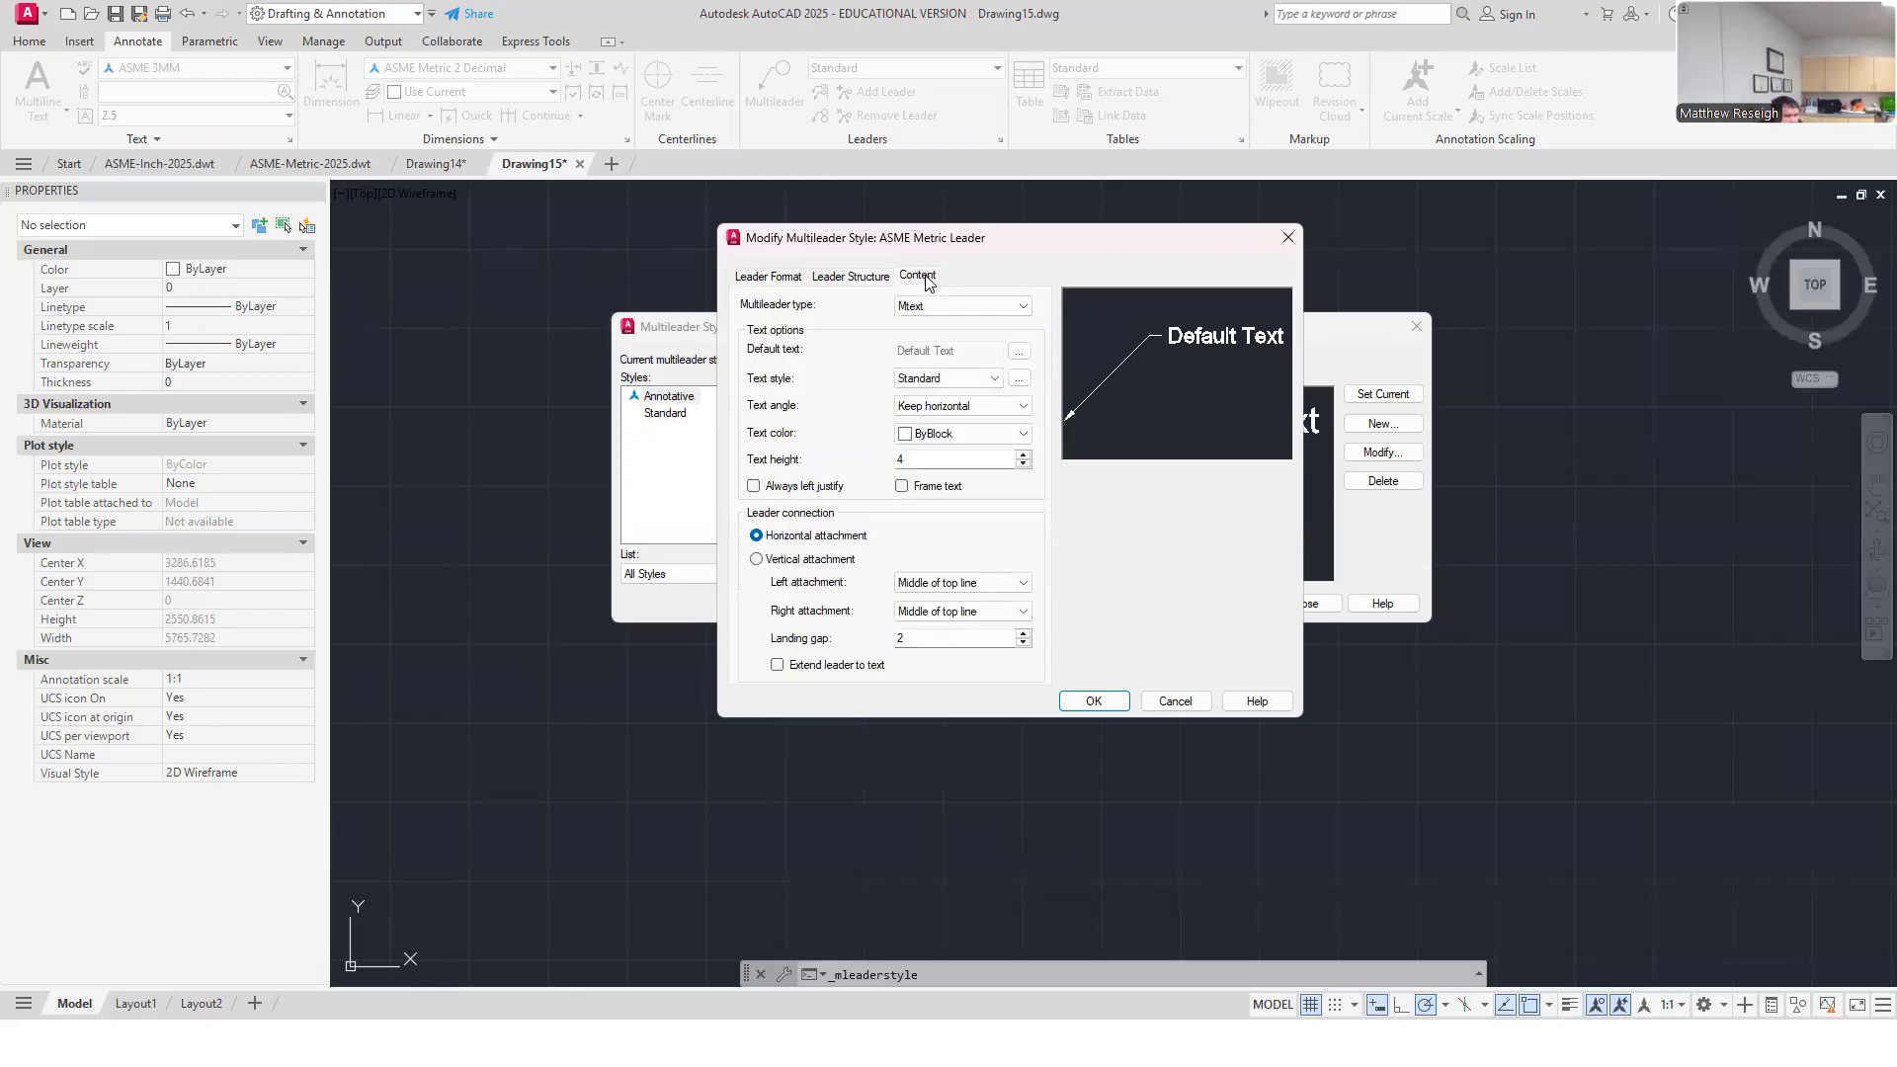
pyautogui.click(989, 382)
pyautogui.click(927, 408)
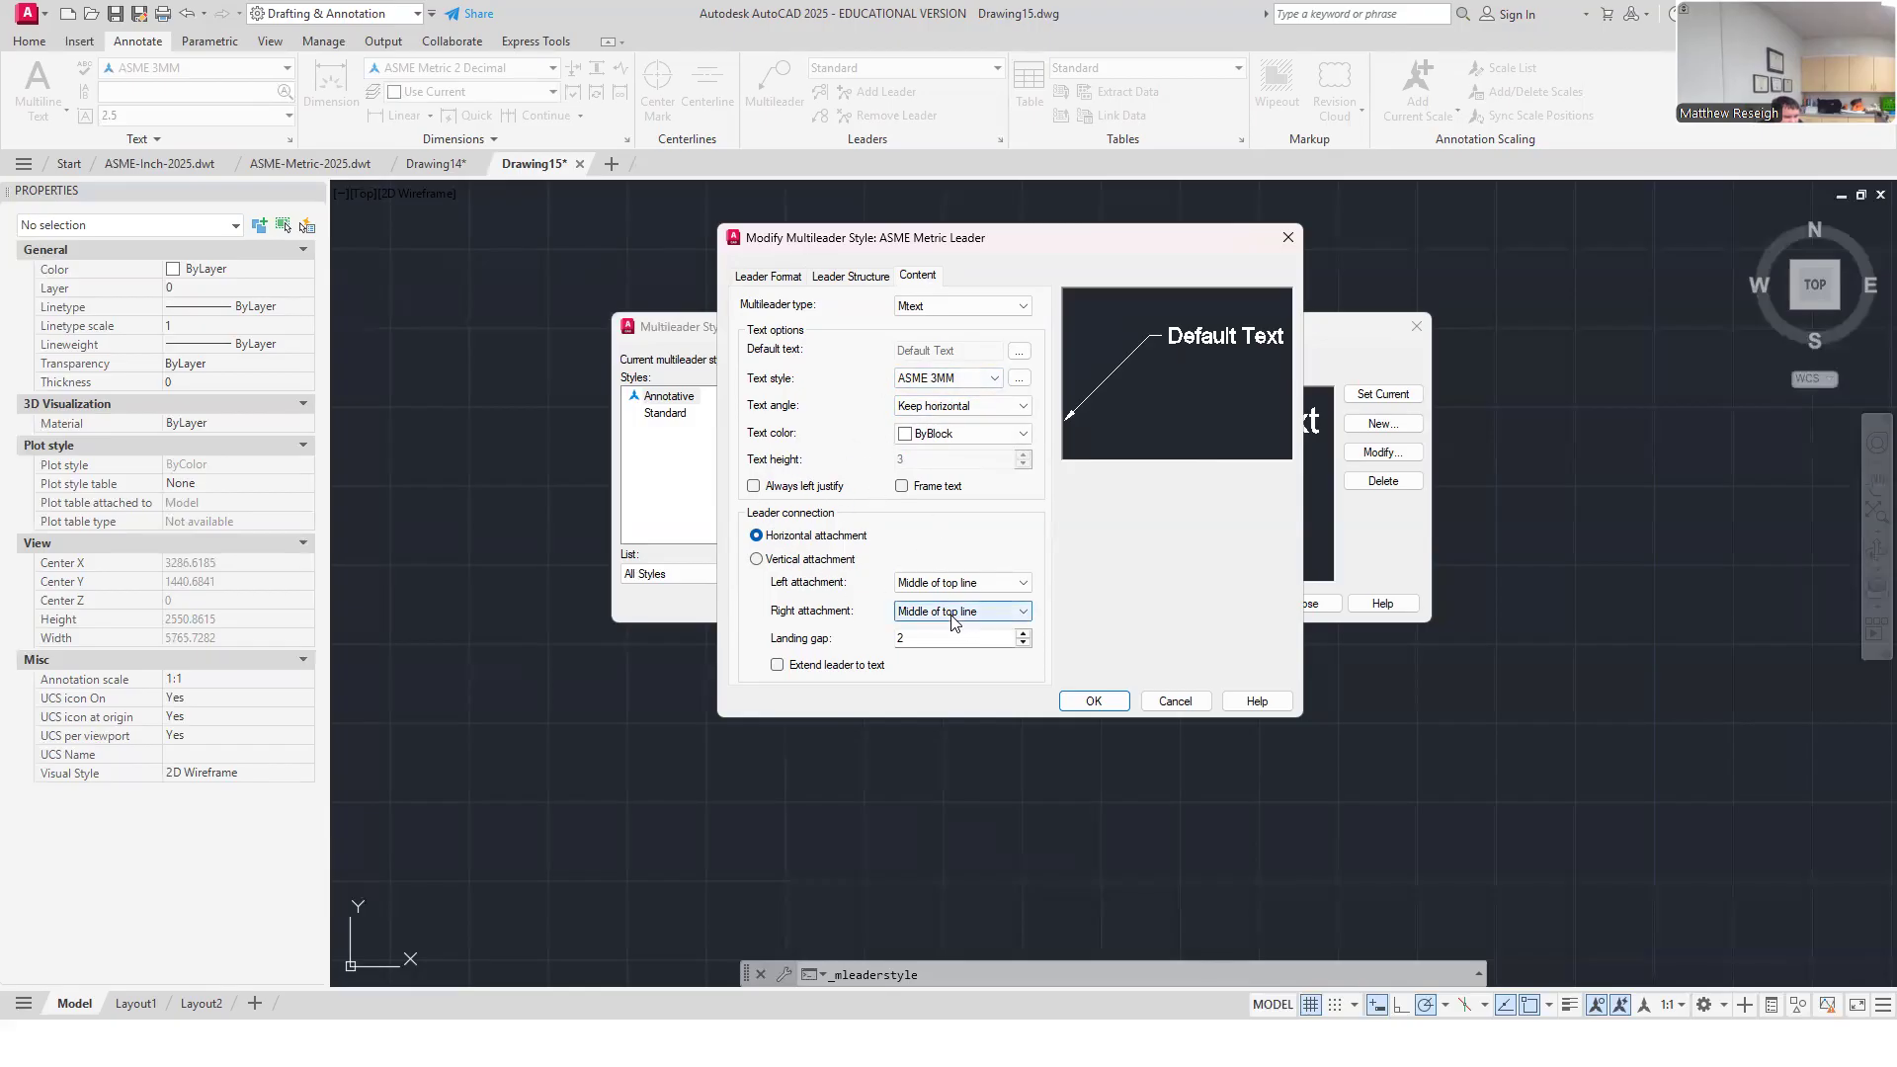
pyautogui.click(1022, 583)
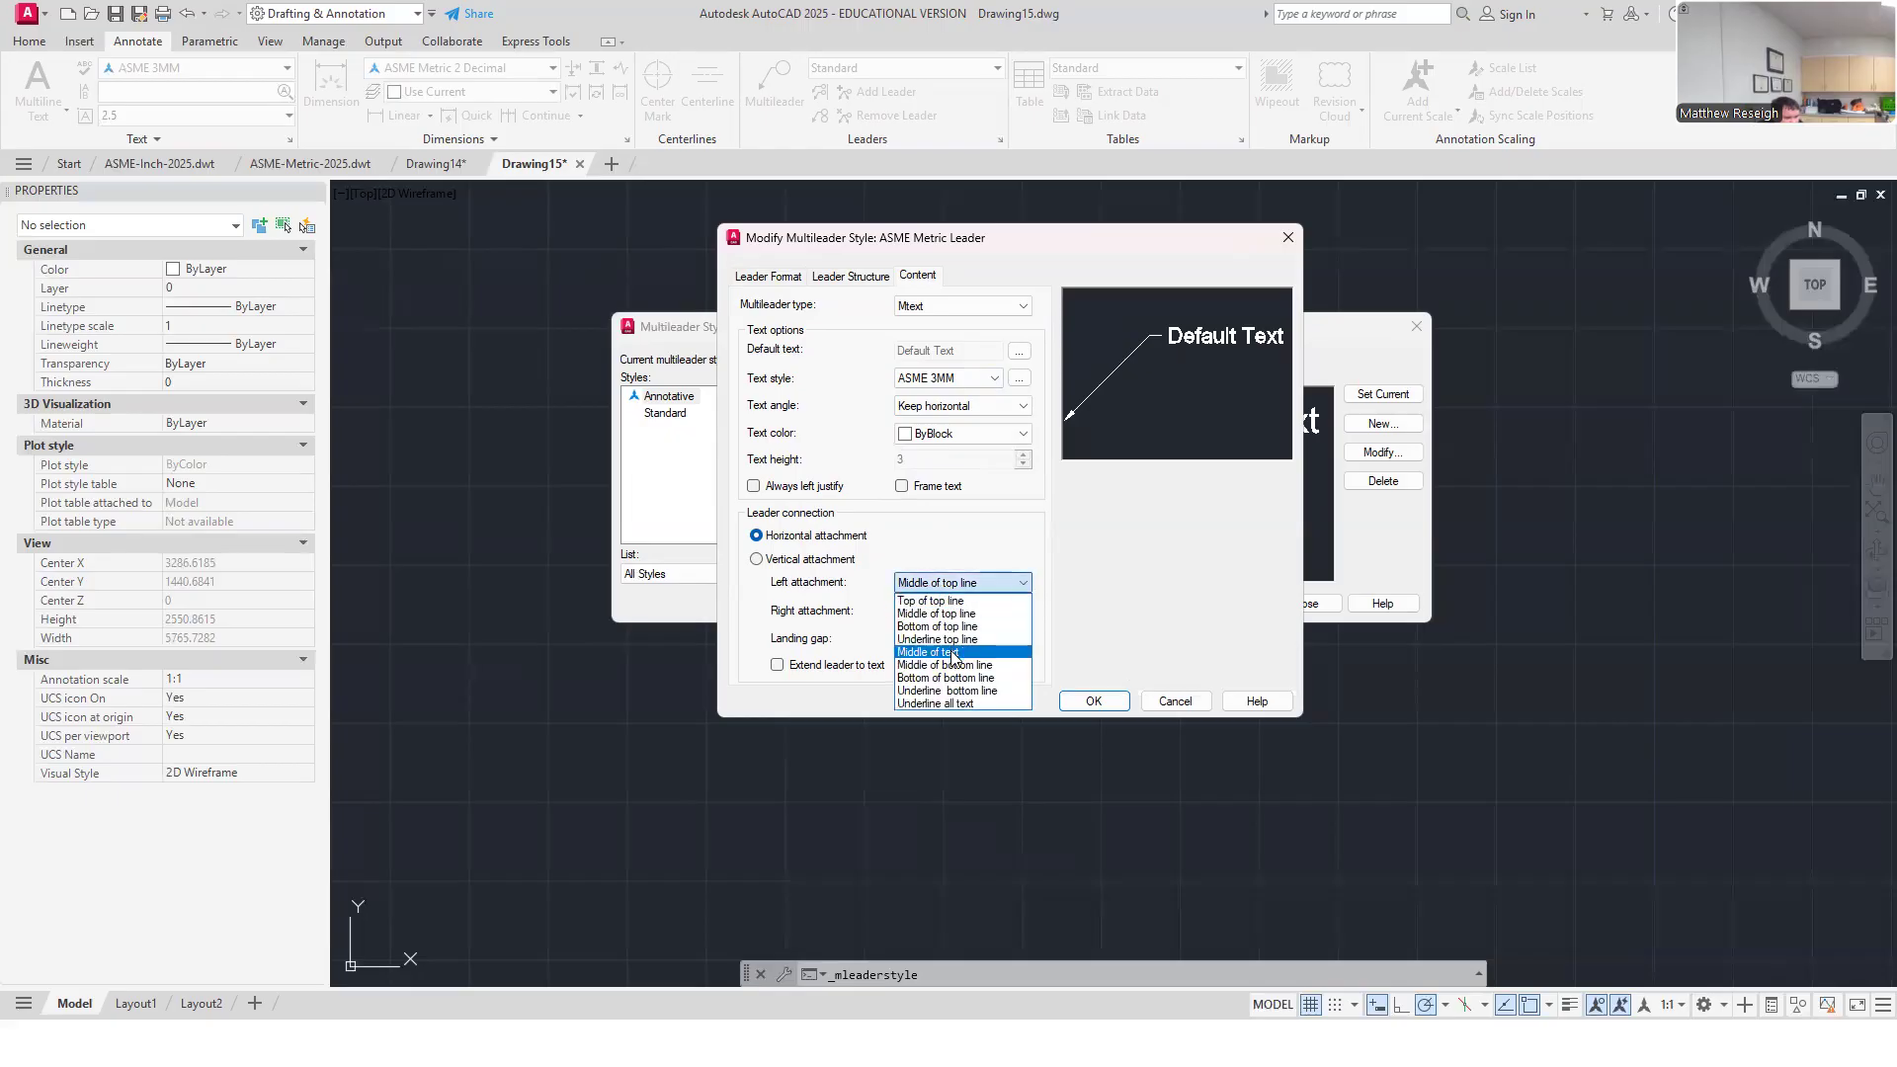
pyautogui.click(951, 652)
pyautogui.click(948, 583)
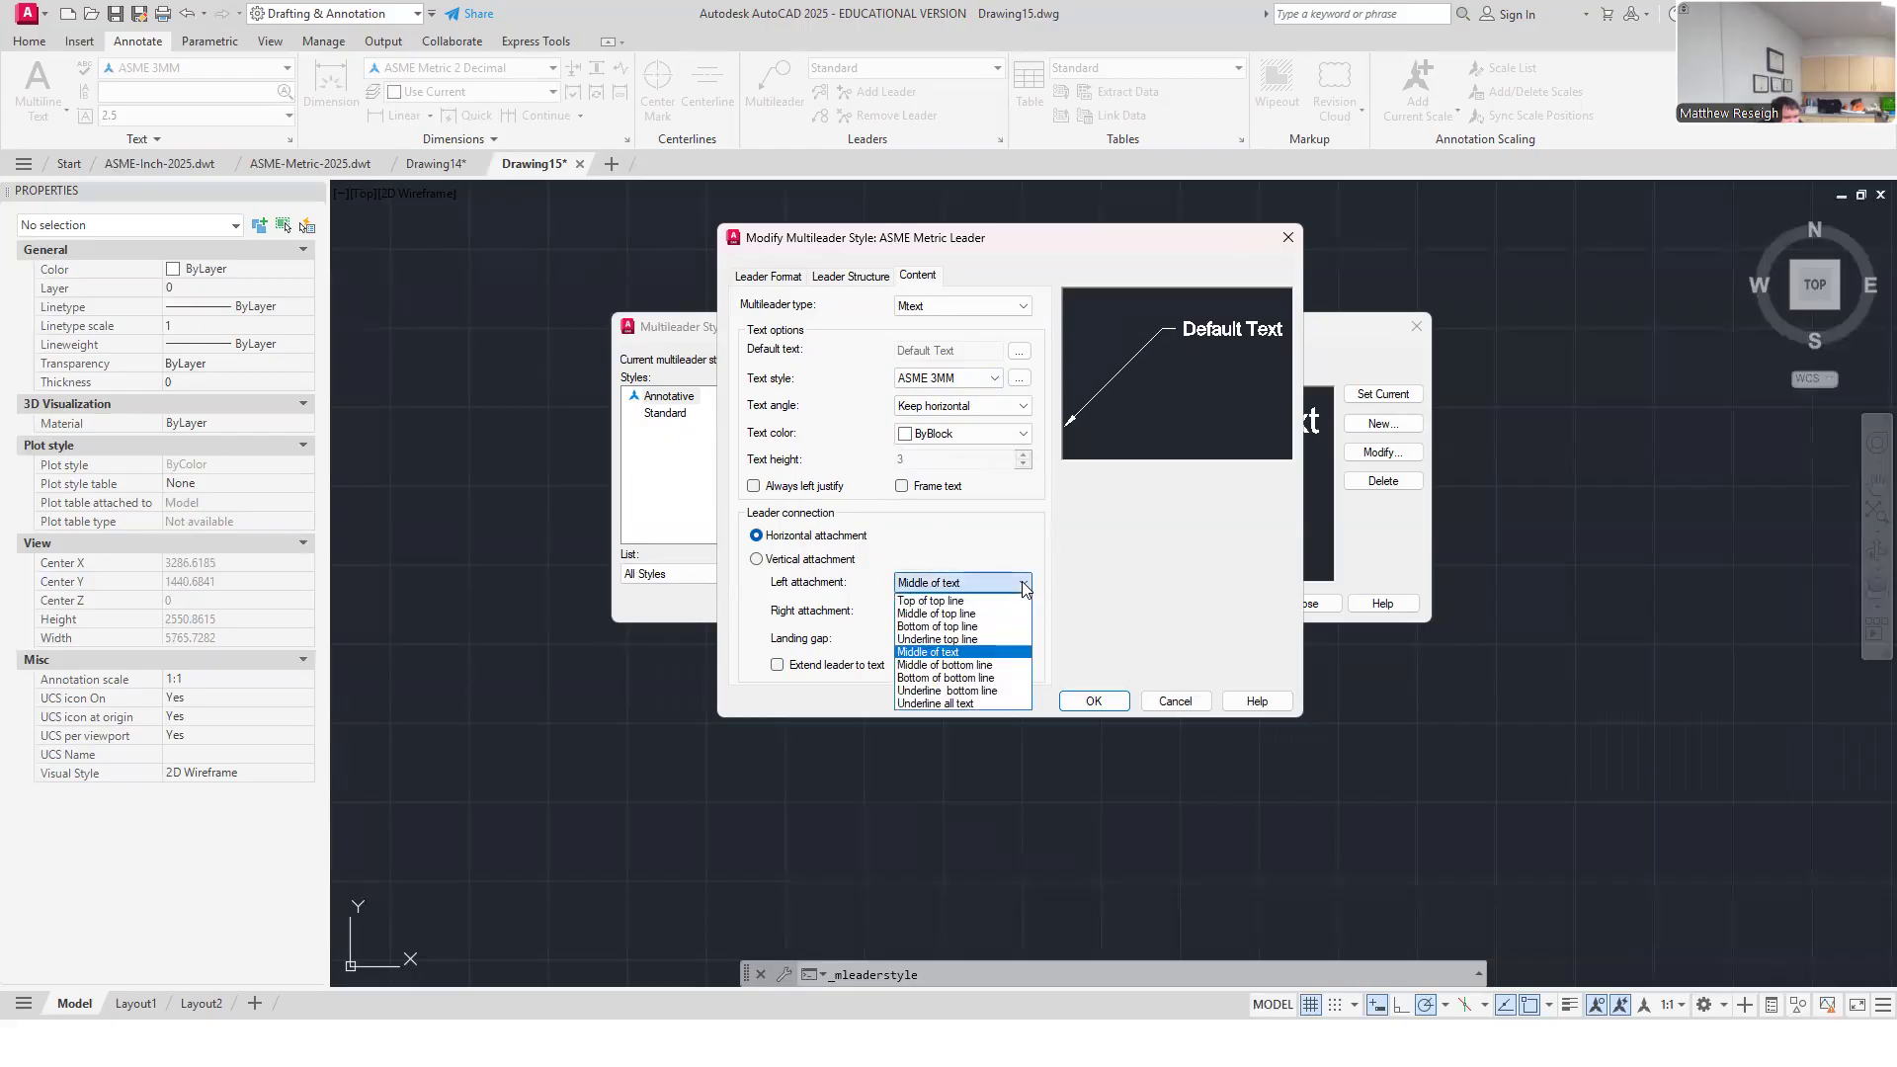
pyautogui.click(937, 615)
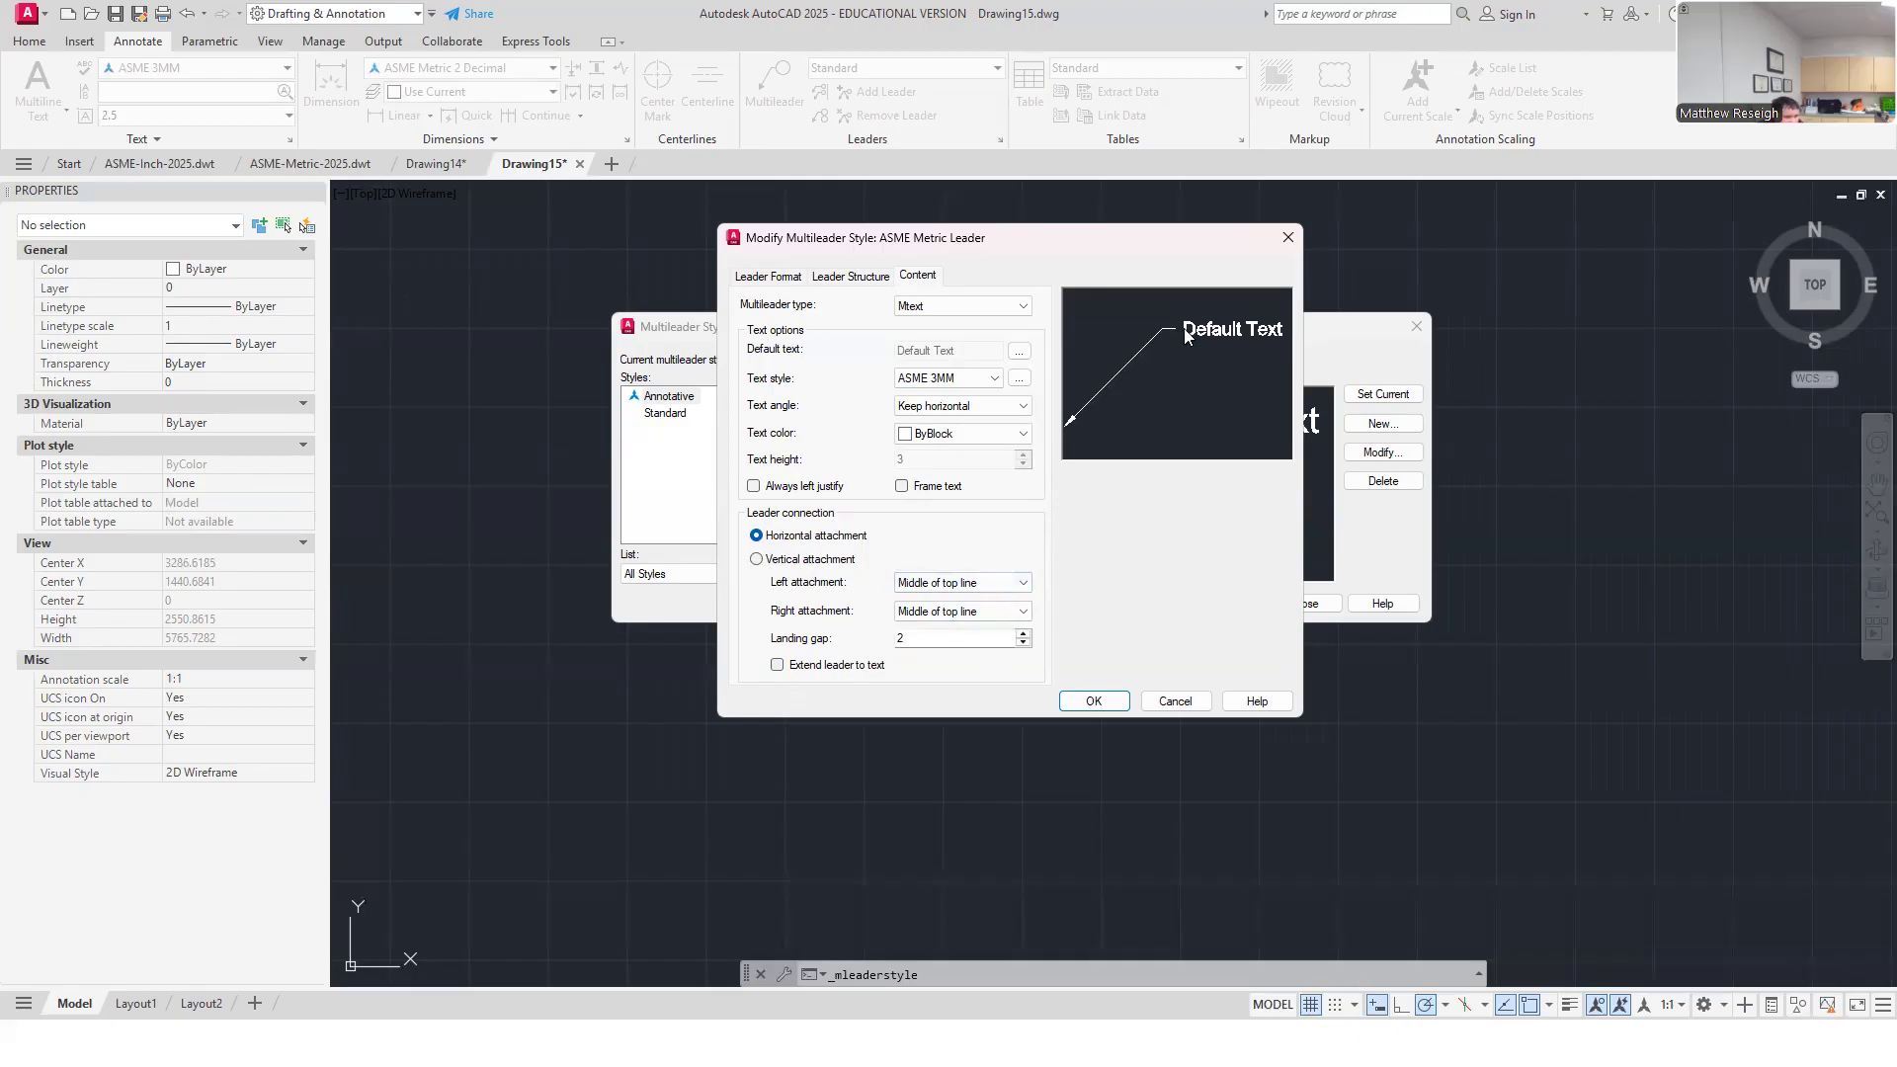
# Step: Set the landing gap to 1.5, accept the style and make ASME Metric Leader the current multileader style
pyautogui.doubleClick(904, 638)
pyautogui.write('1.5')
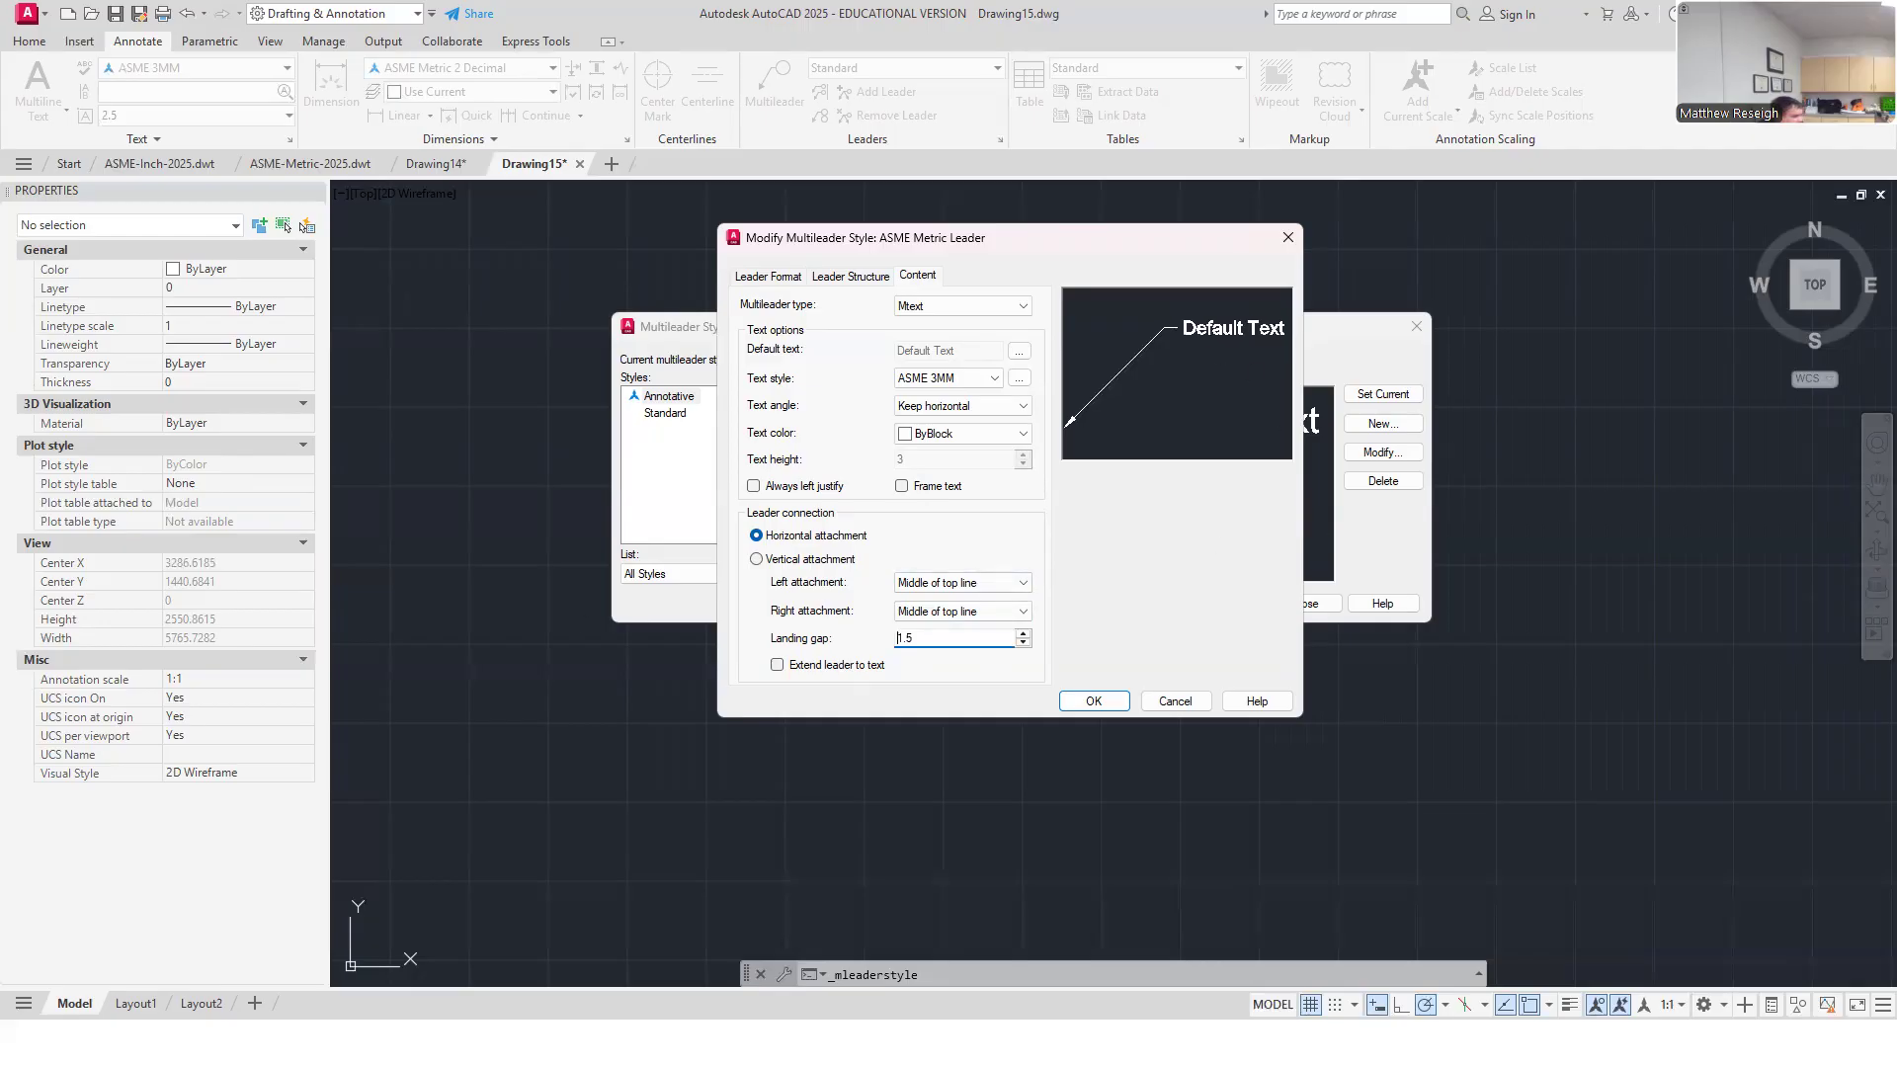
pyautogui.click(1096, 702)
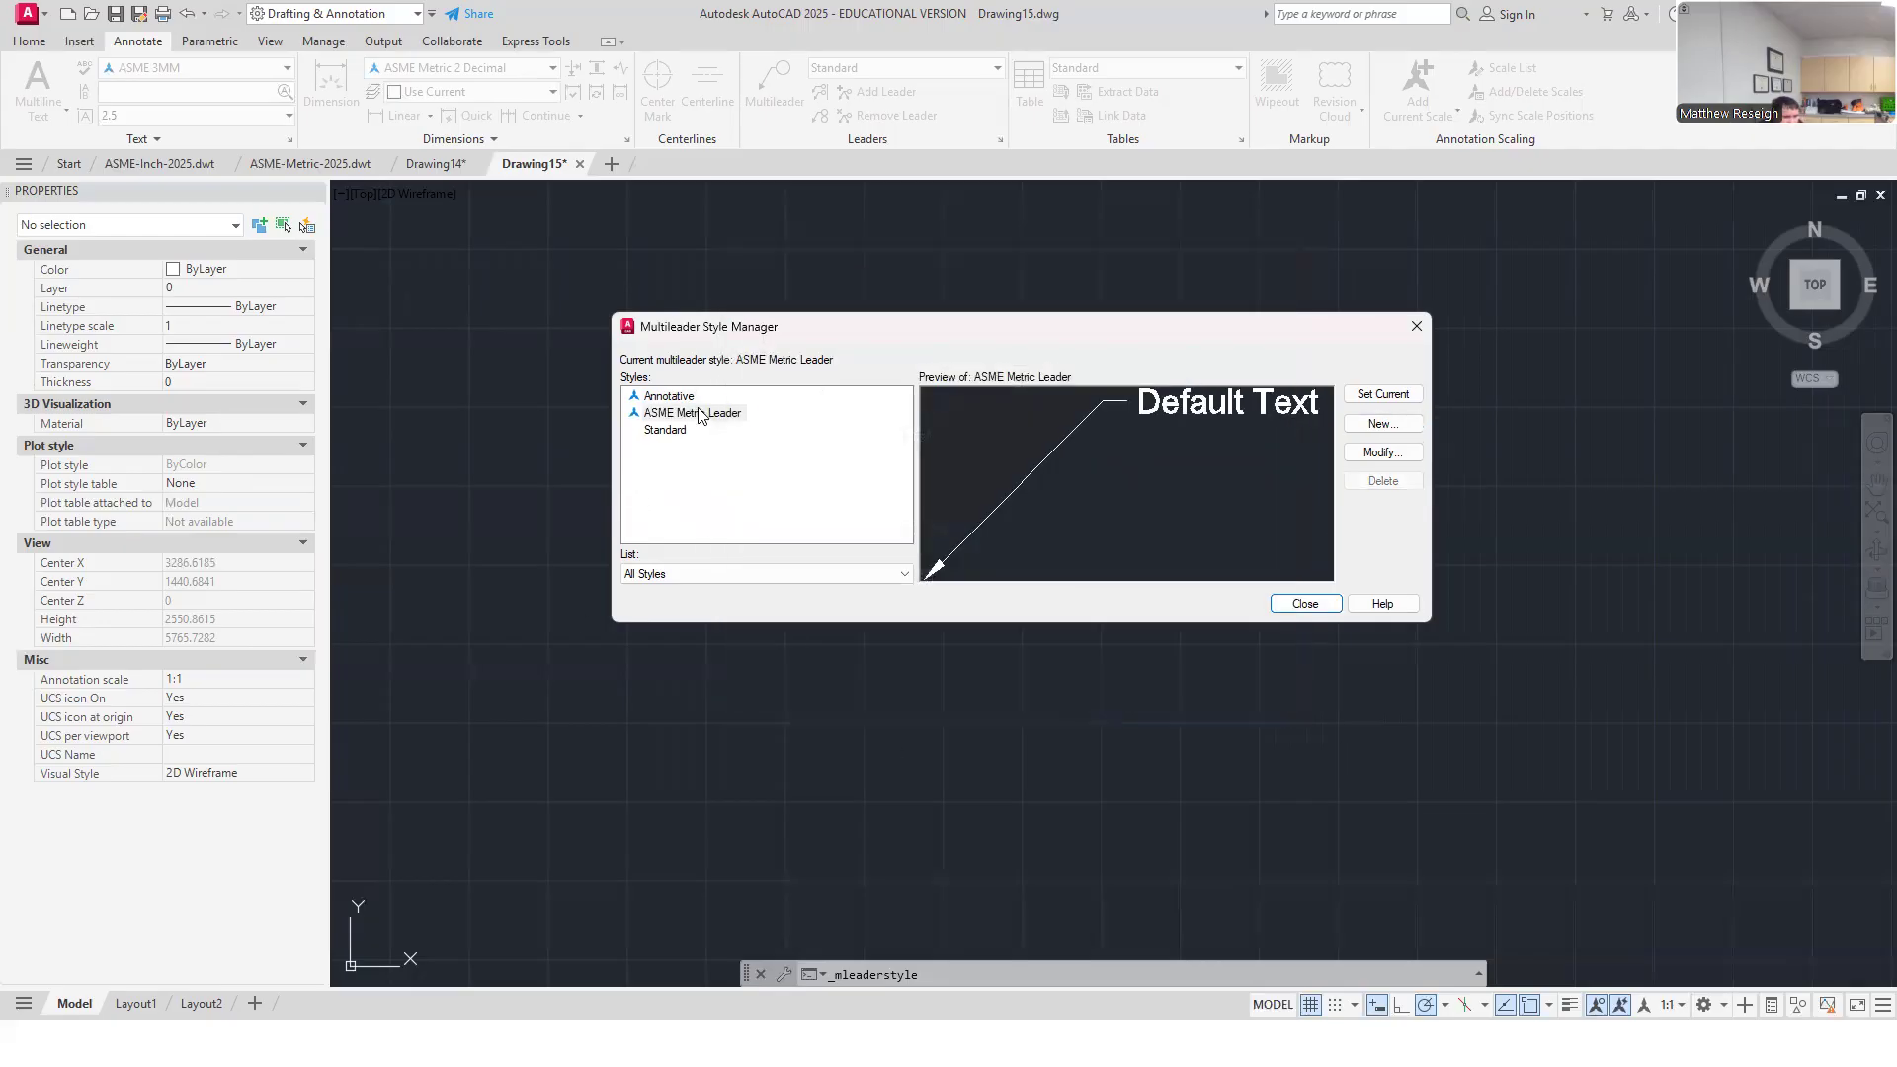
pyautogui.click(1395, 395)
pyautogui.click(1305, 604)
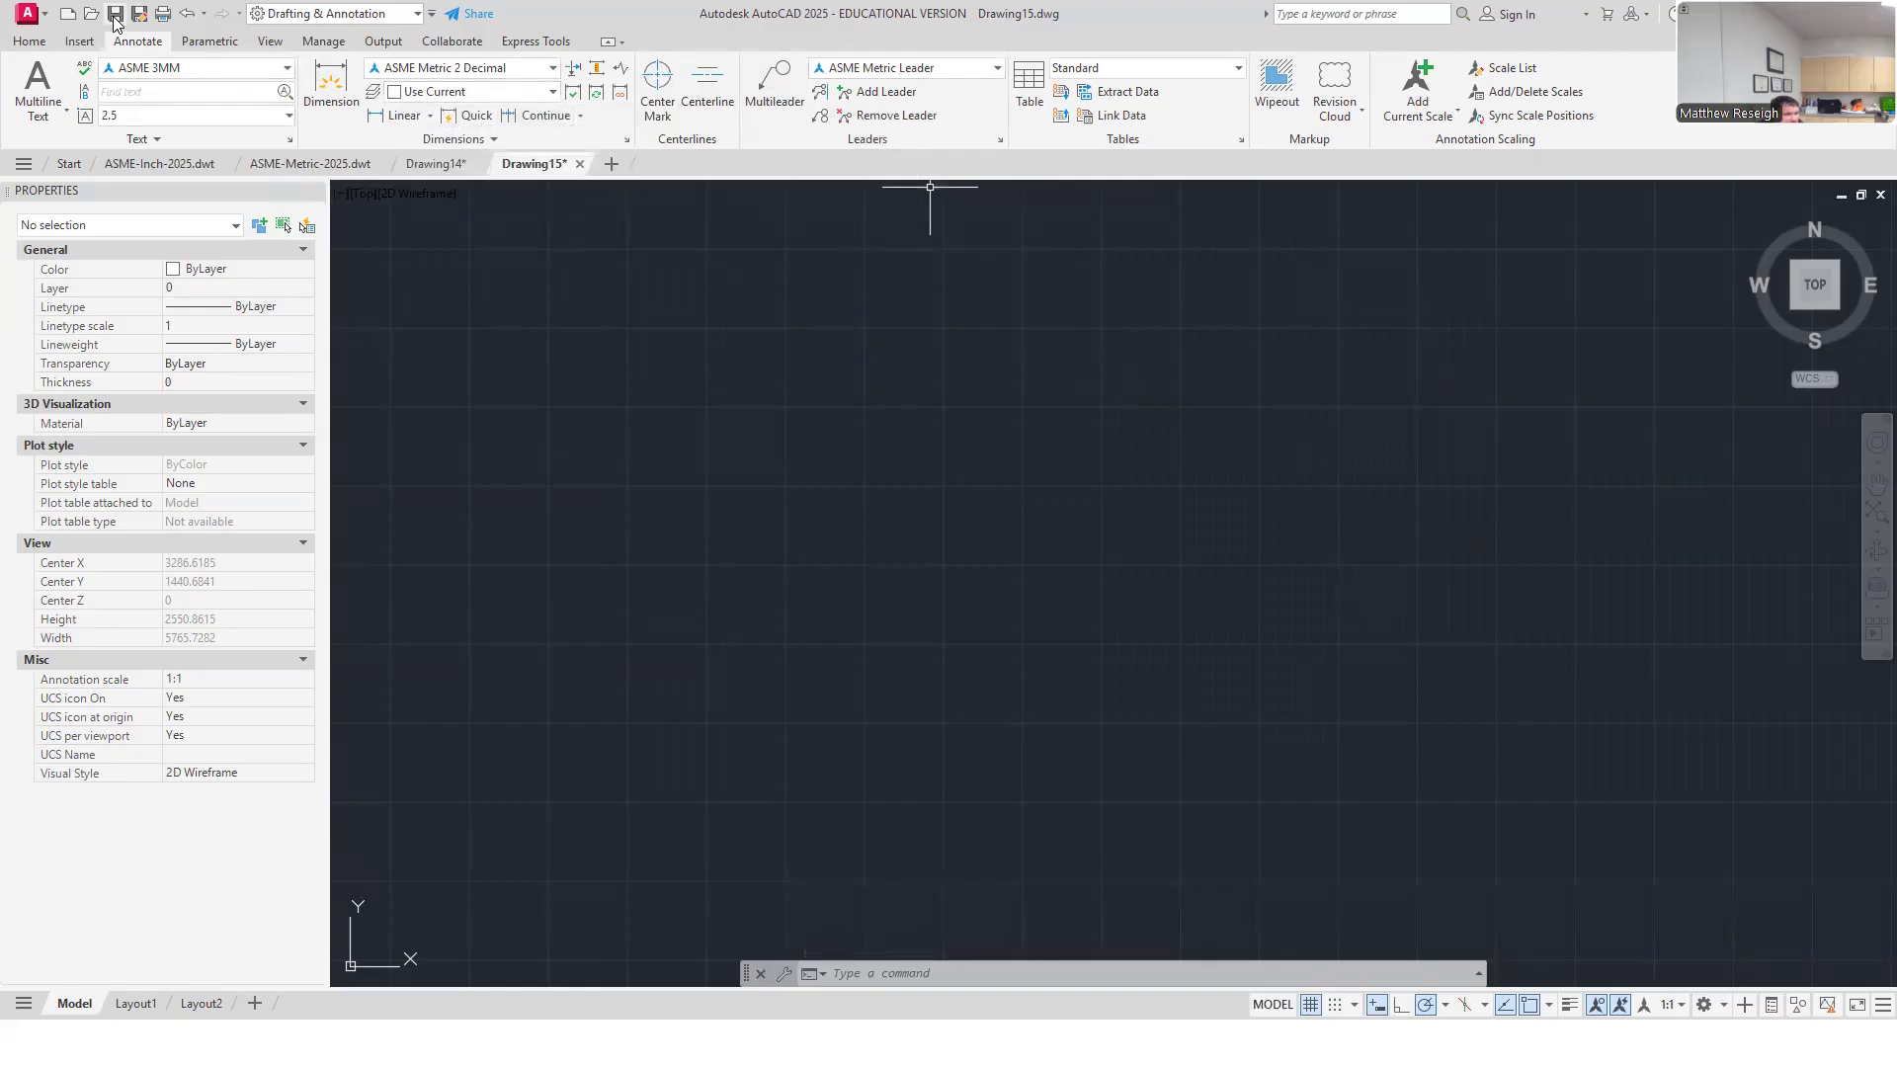
# Step: Save the ASME-Metric-2025.dwt template and close it
pyautogui.click(301, 164)
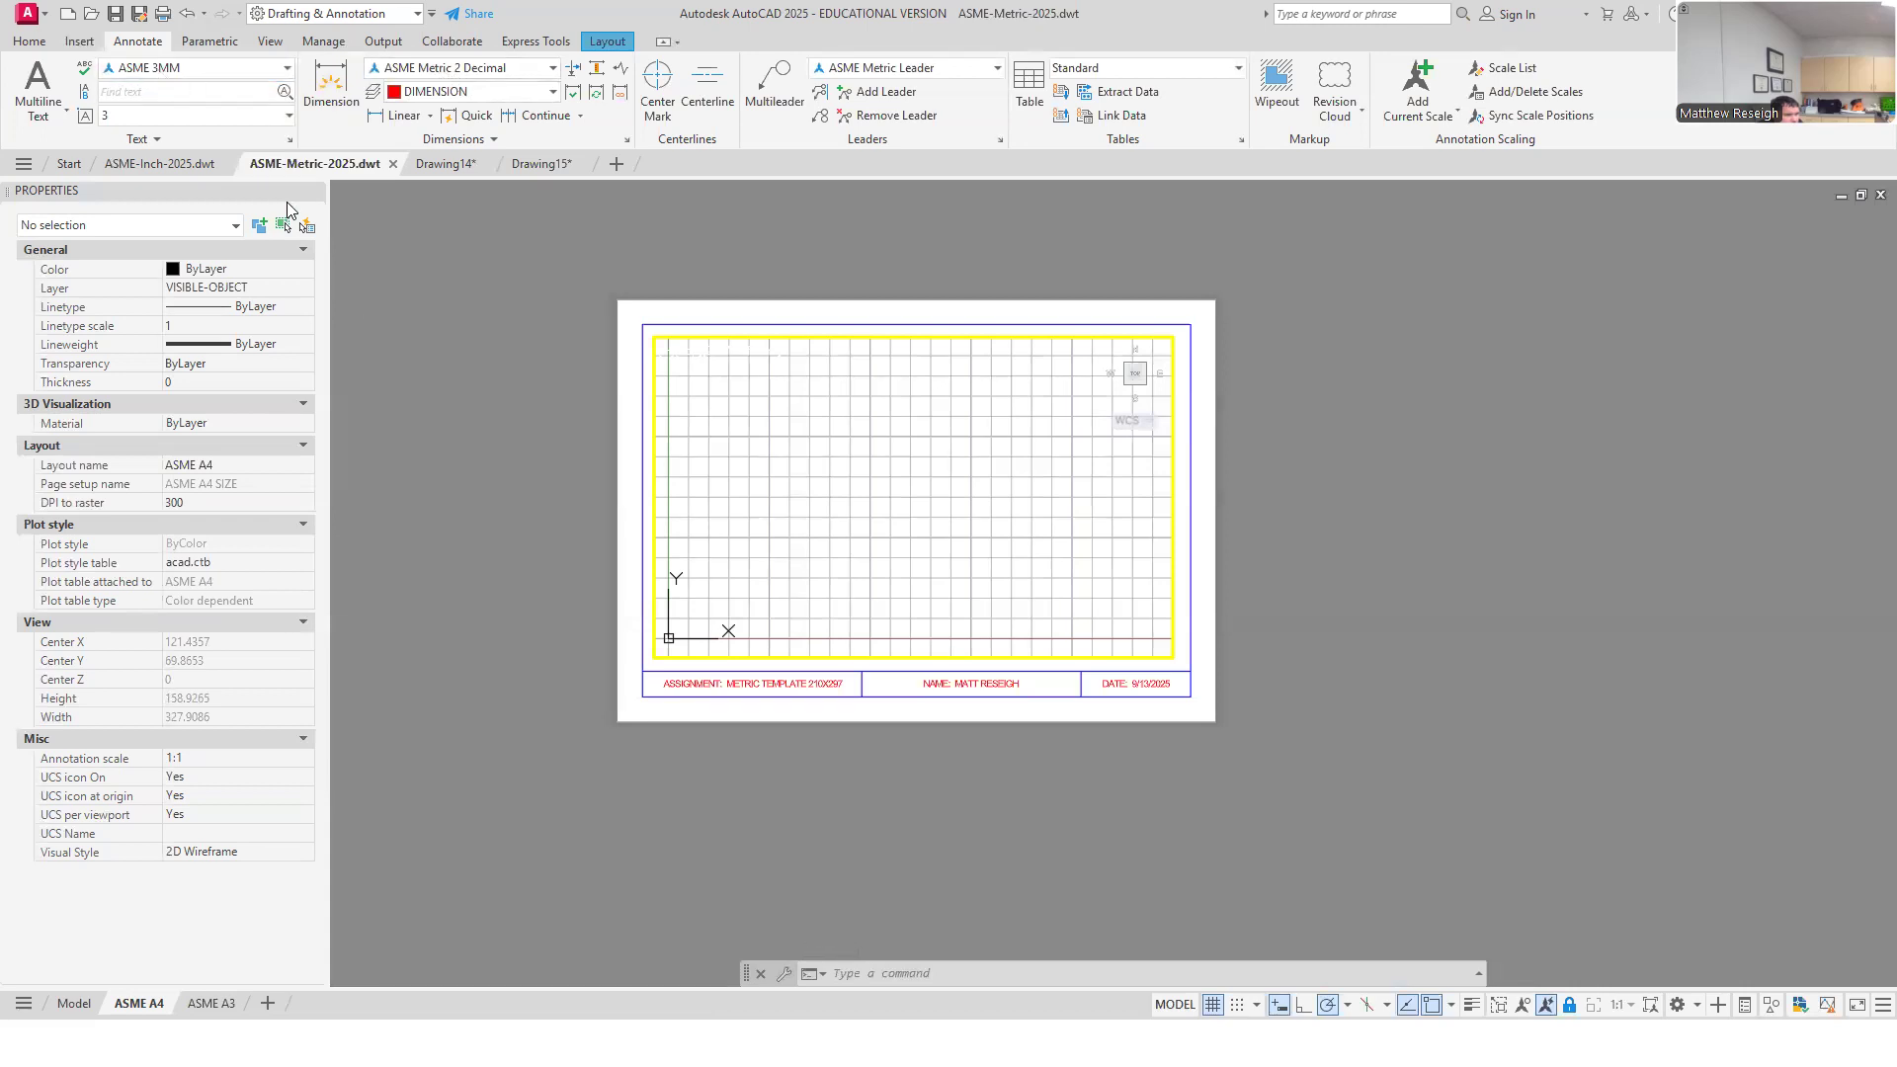
pyautogui.click(116, 20)
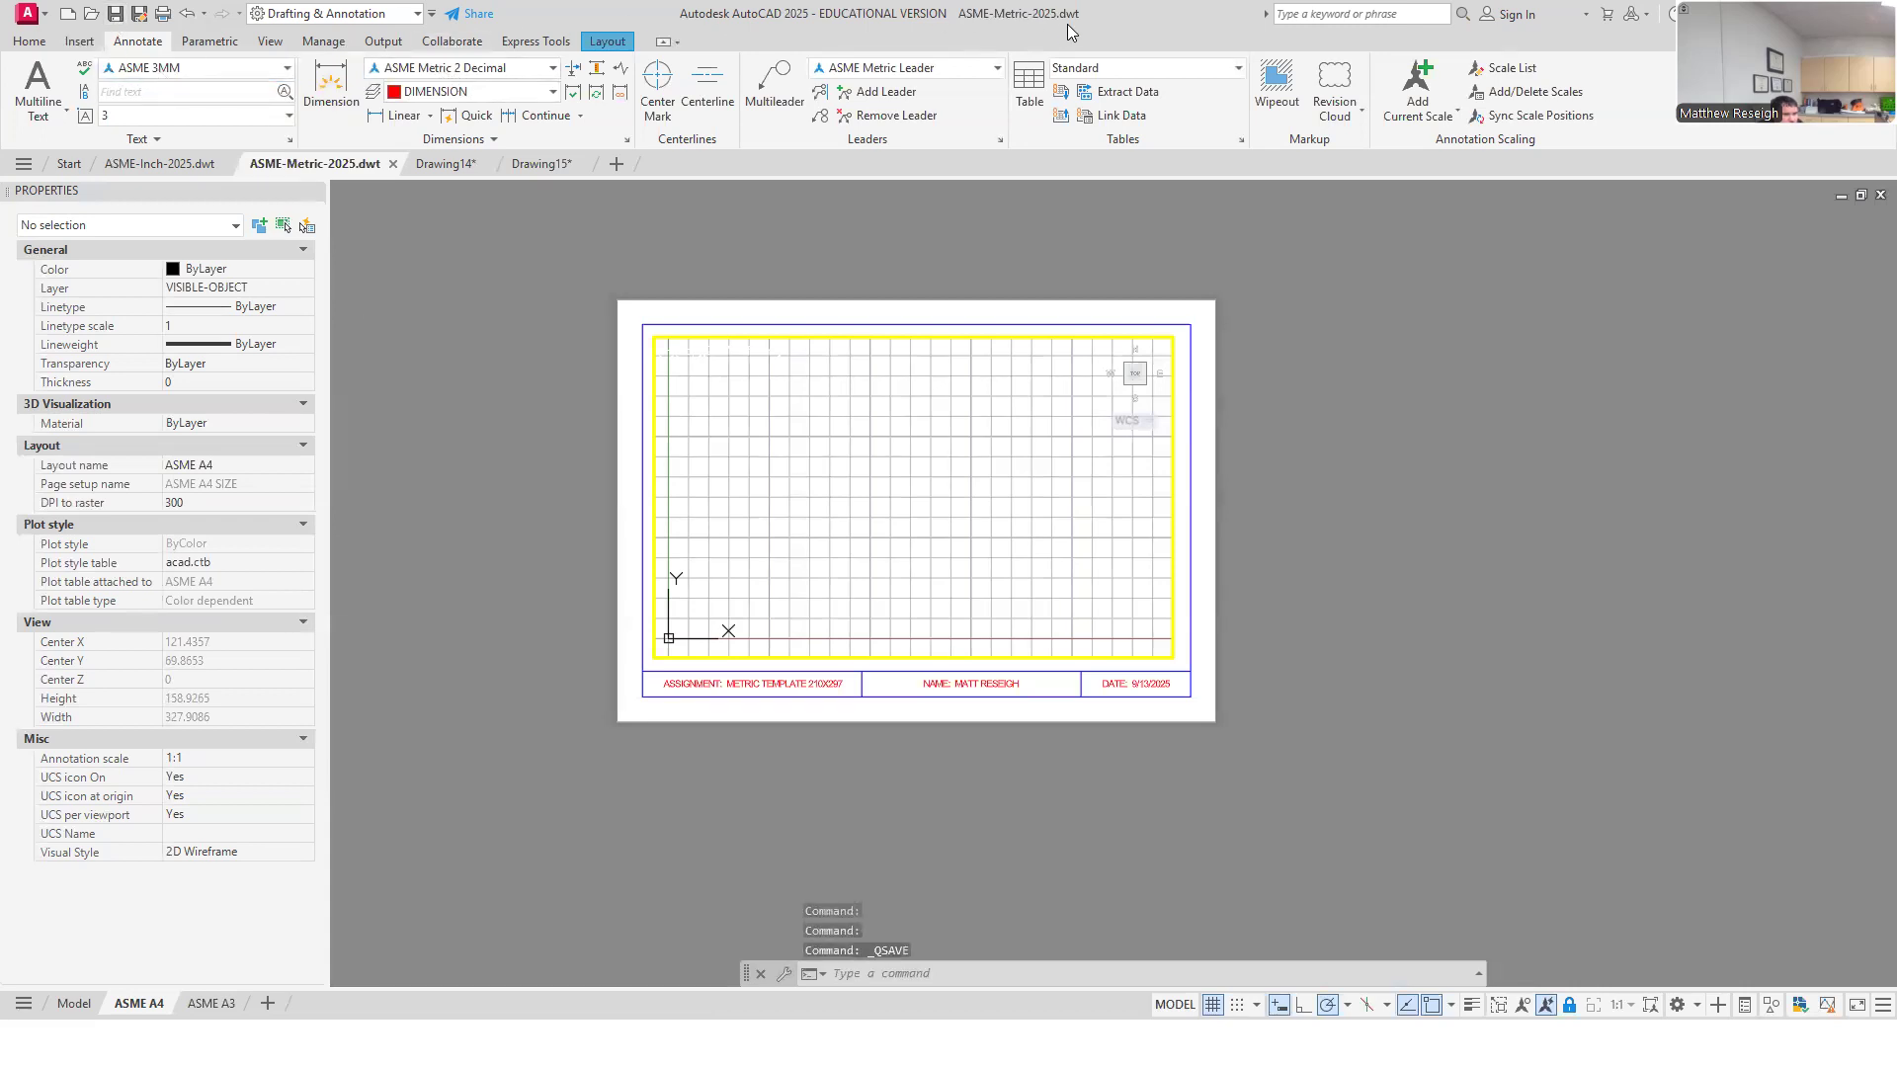
pyautogui.click(393, 164)
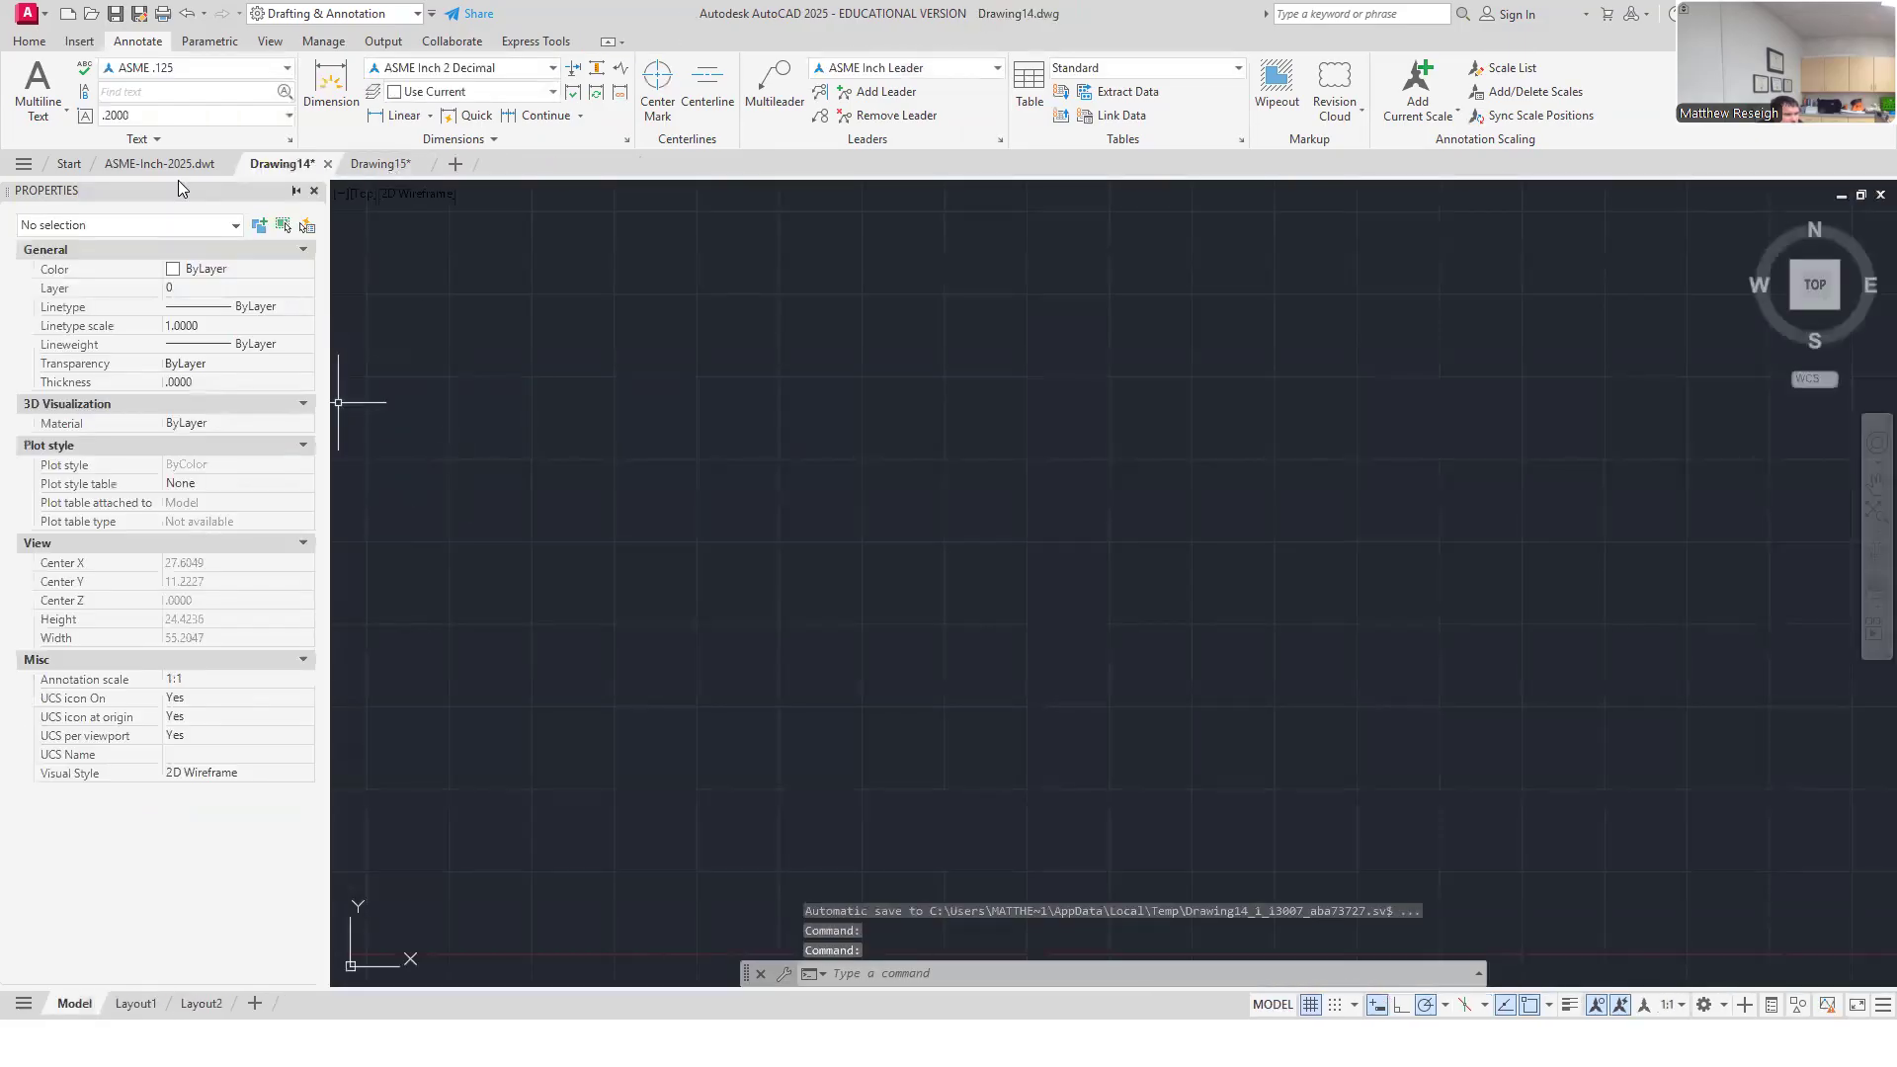
# Step: Save the ASME-Inch-2025.dwt template and close it
pyautogui.click(158, 164)
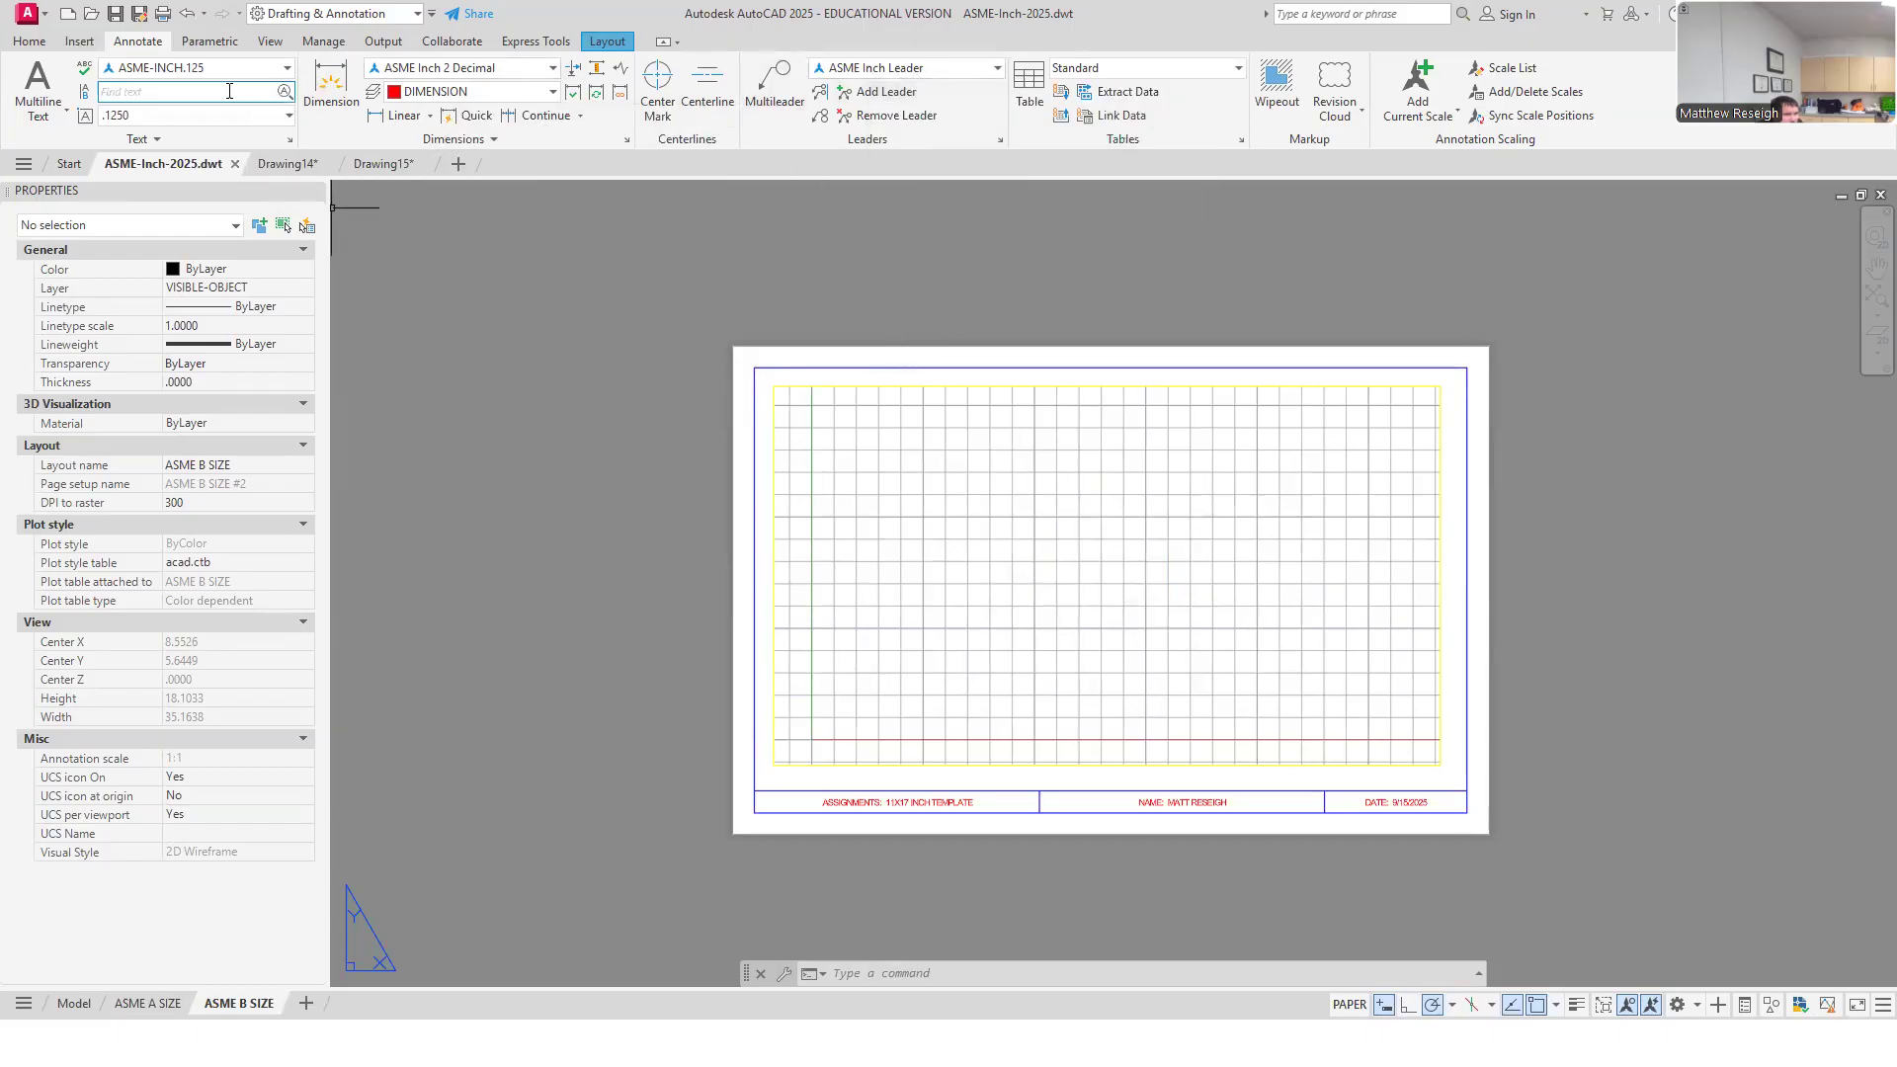
pyautogui.click(116, 13)
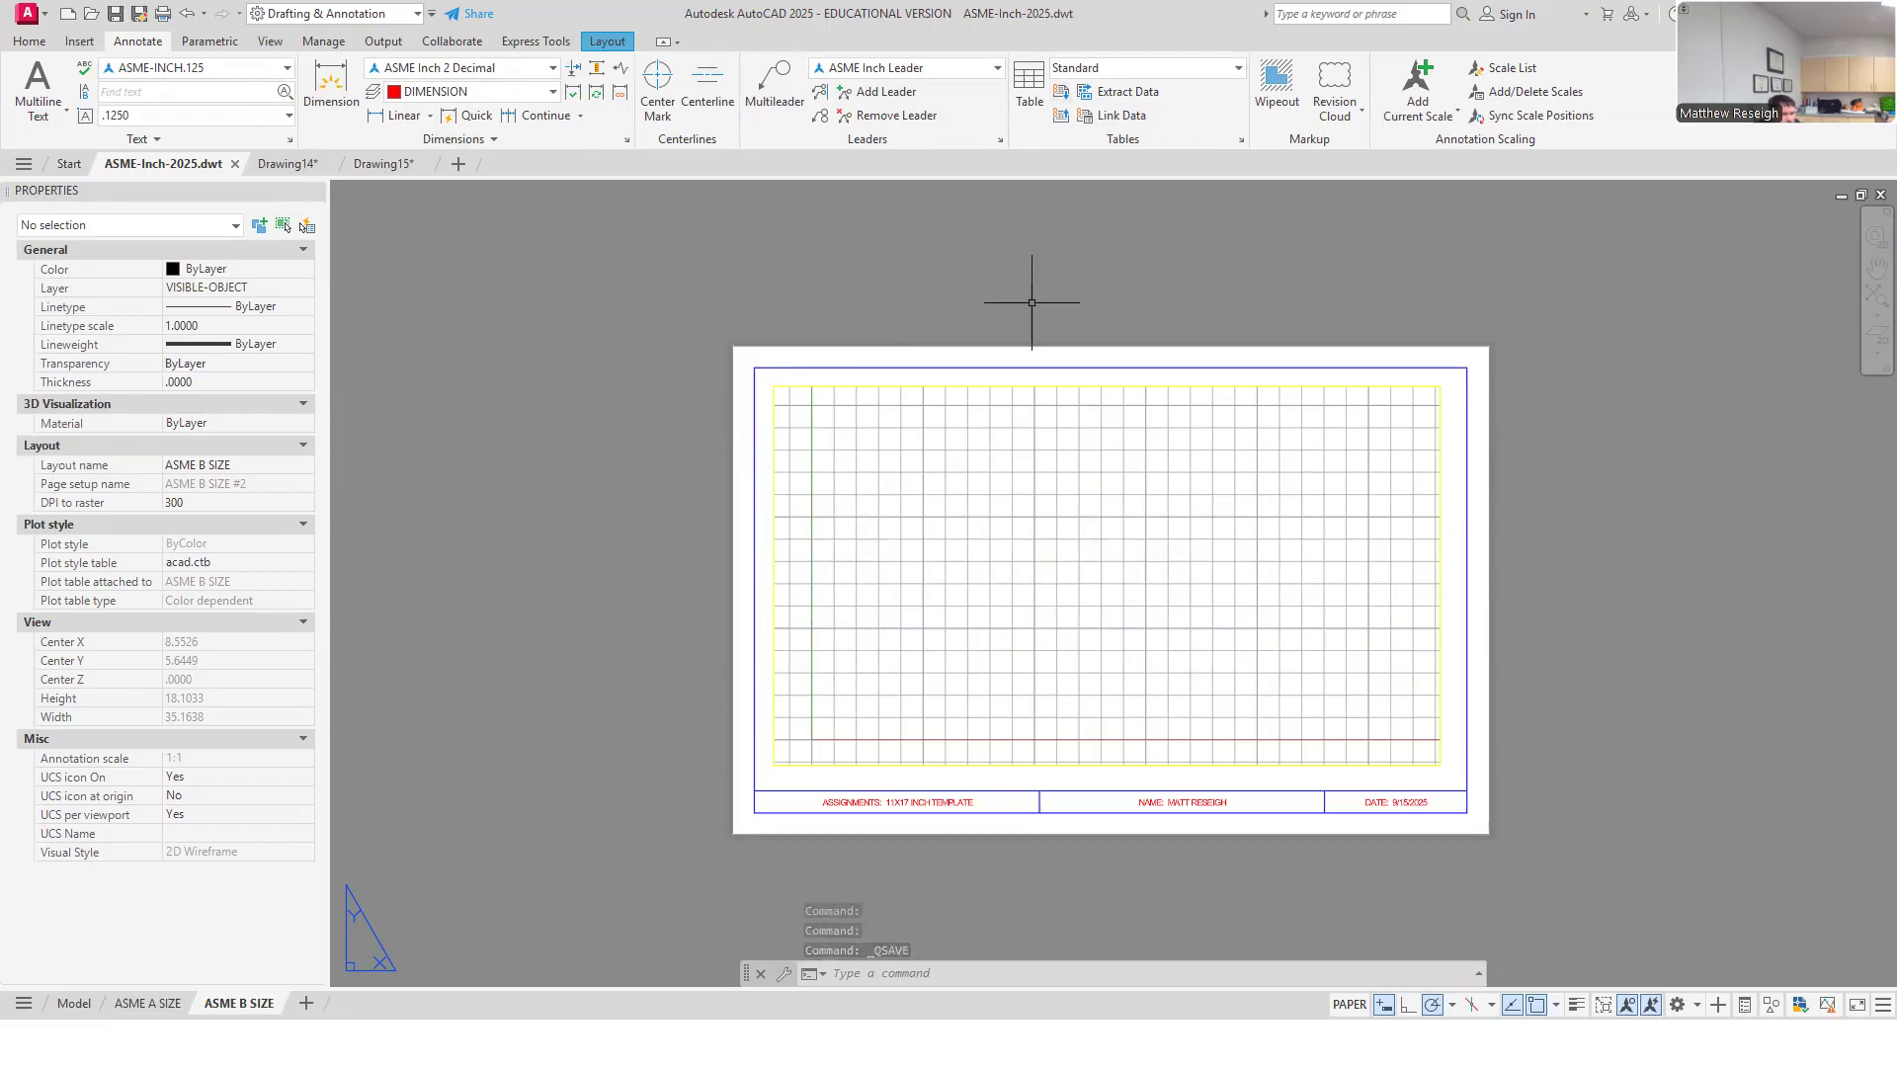
pyautogui.click(236, 165)
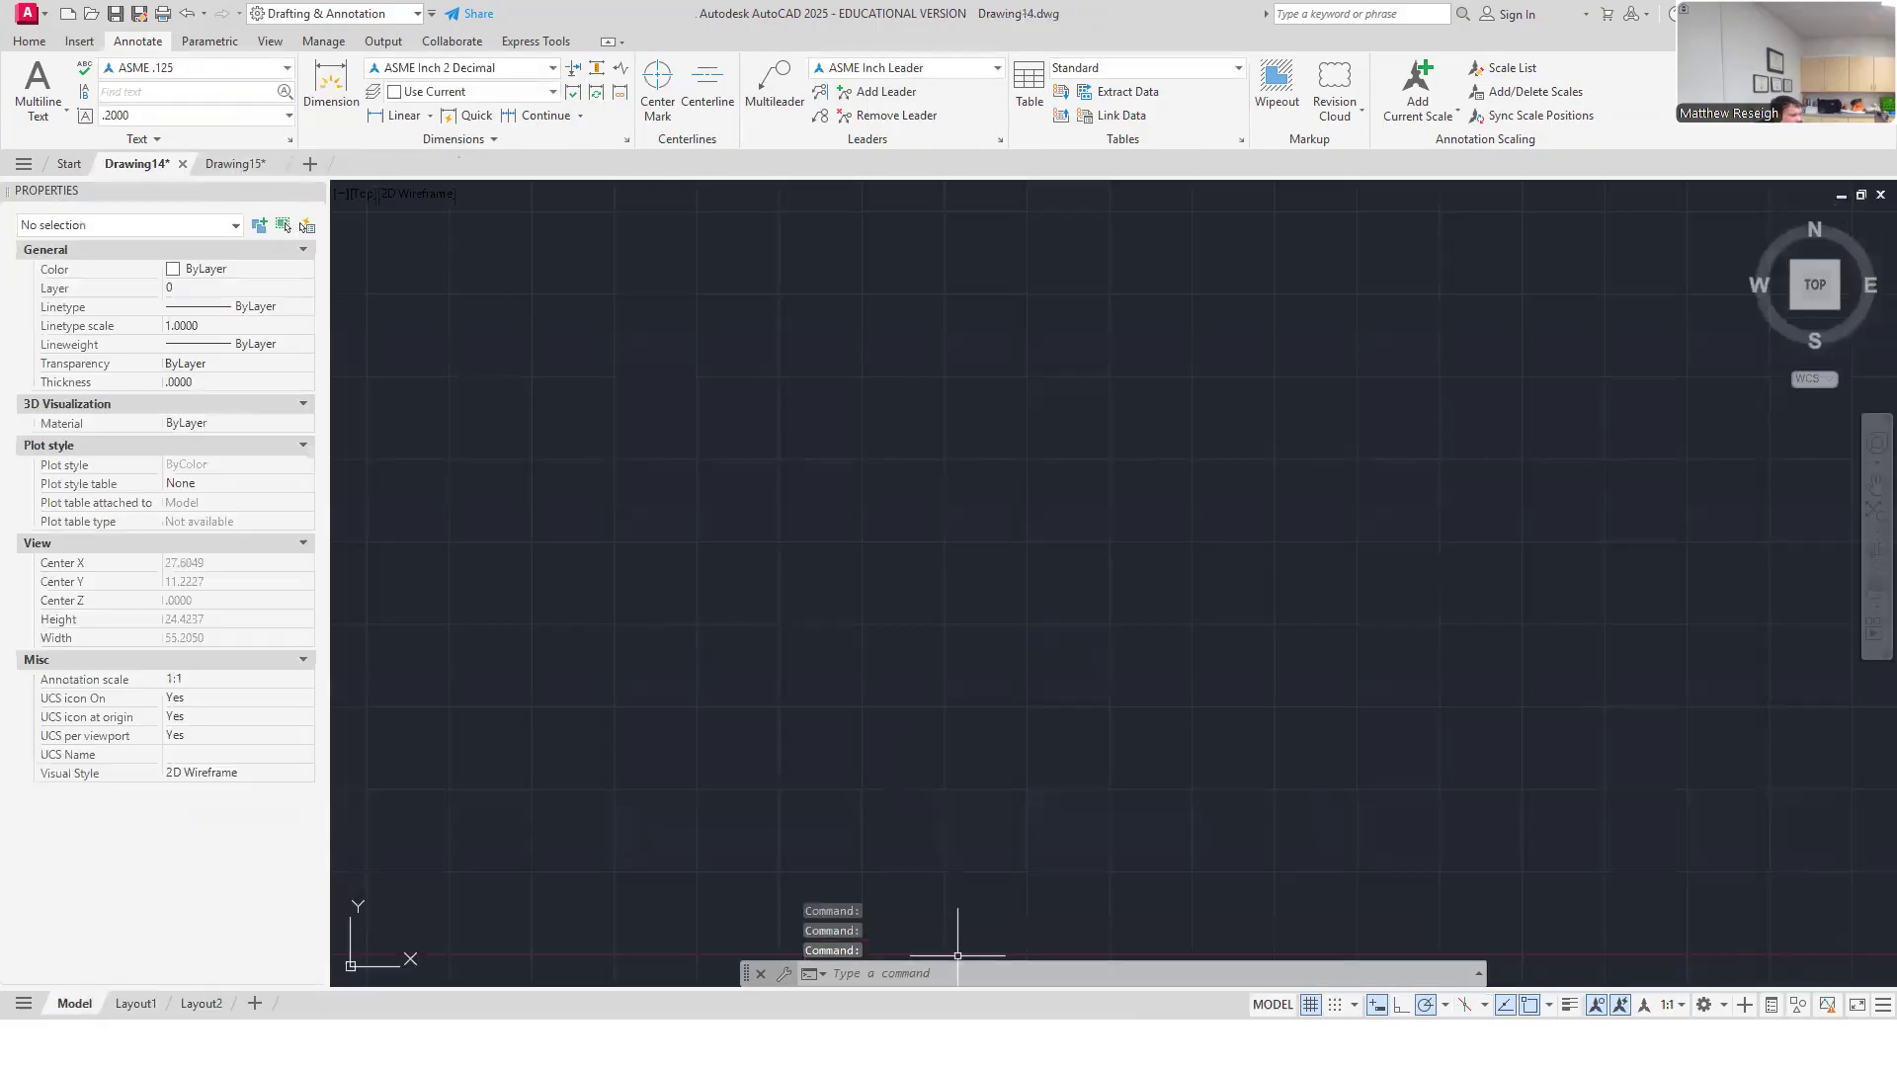